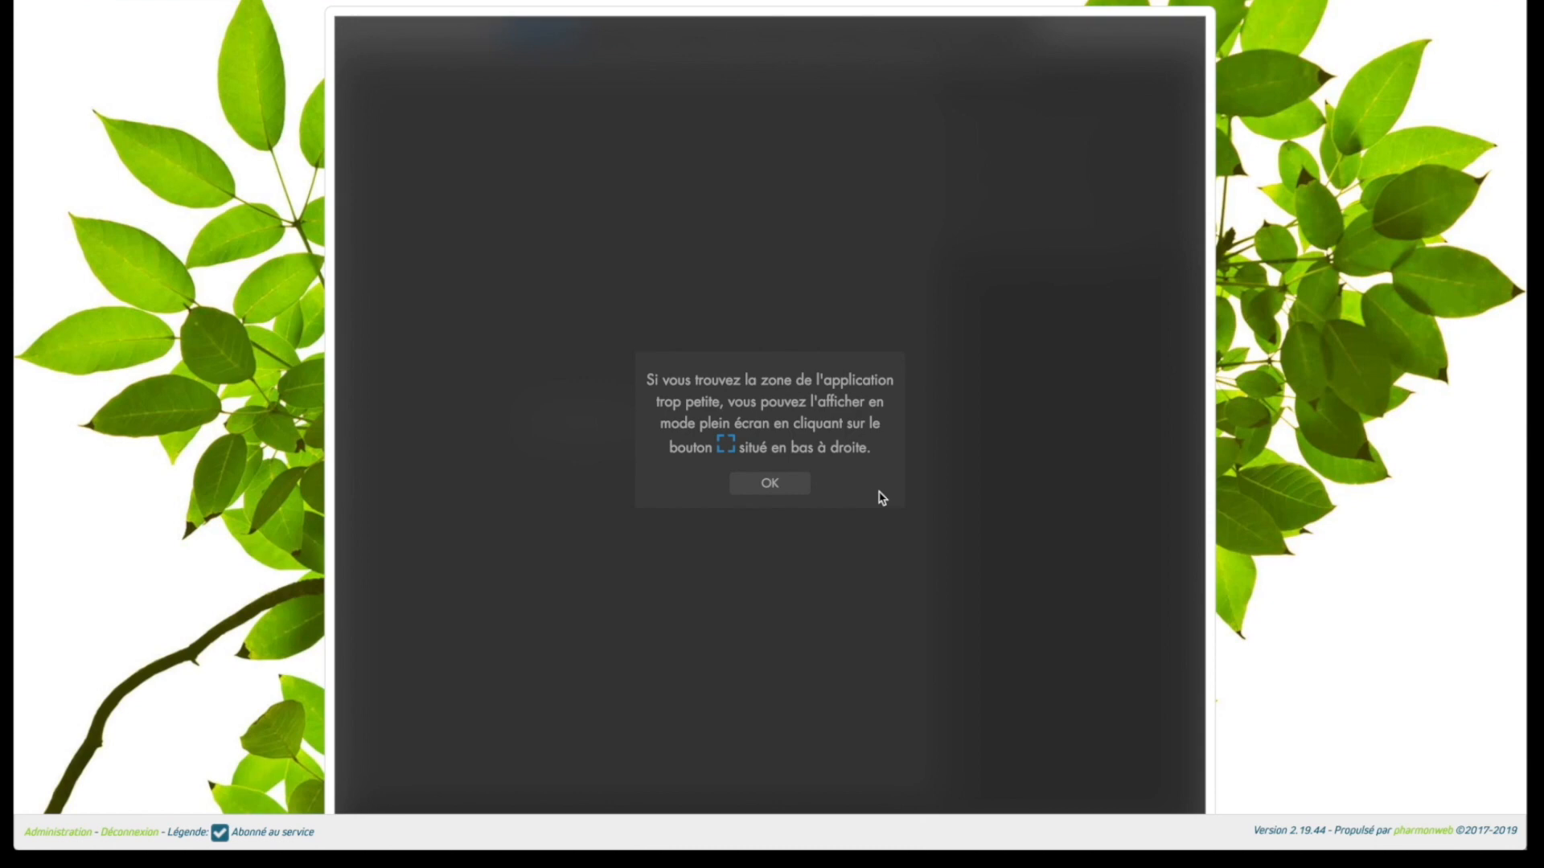
# Dismiss the display-size notice and switch the poster editor to full-screen mode
pyautogui.click(791, 489)
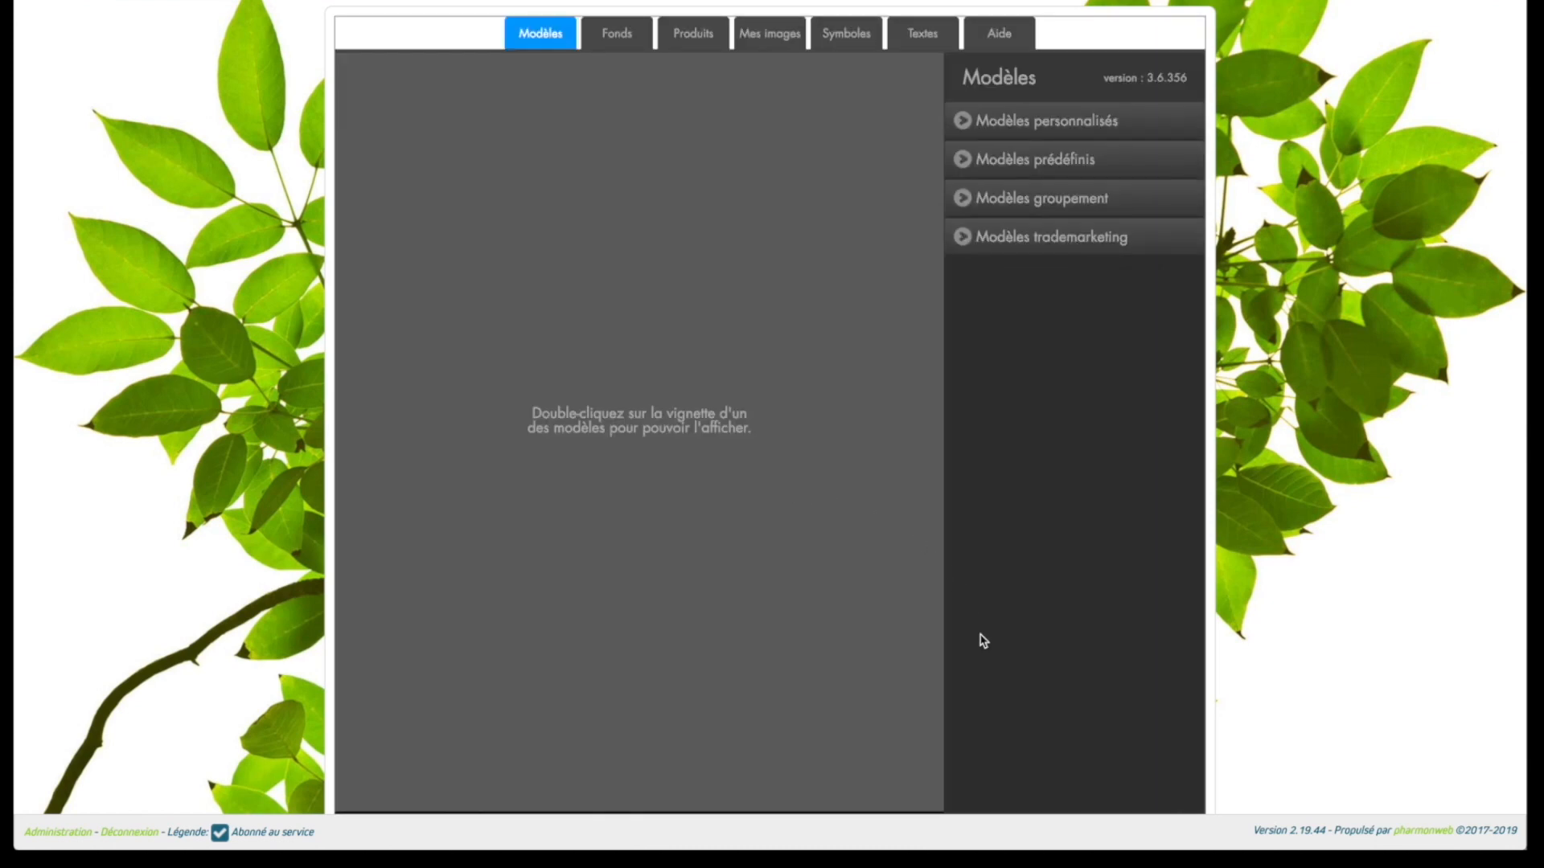
pyautogui.scroll(-2, 1209, 638)
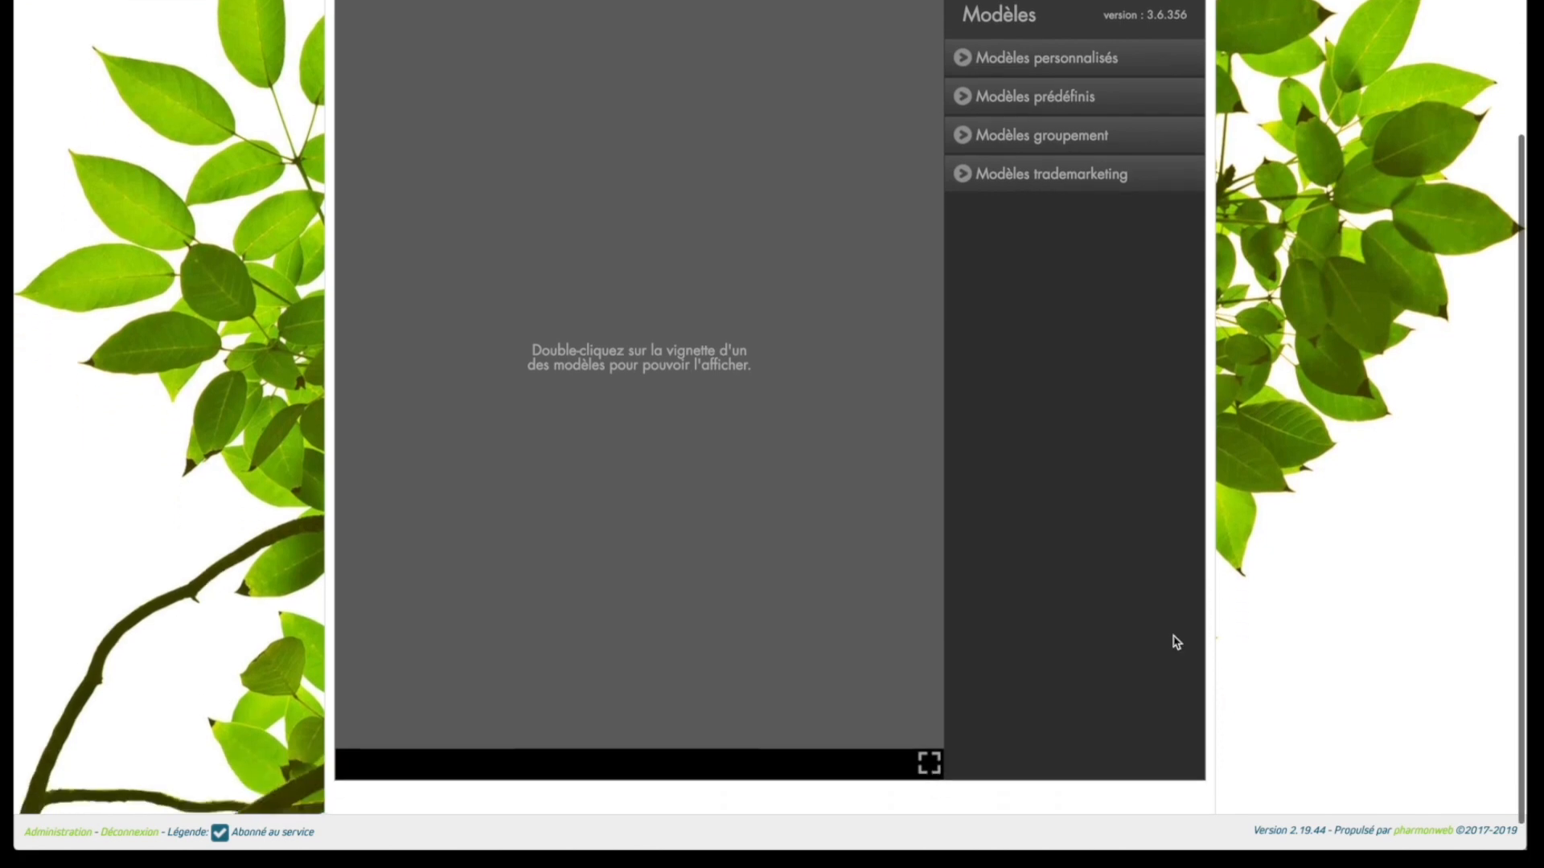
pyautogui.click(929, 764)
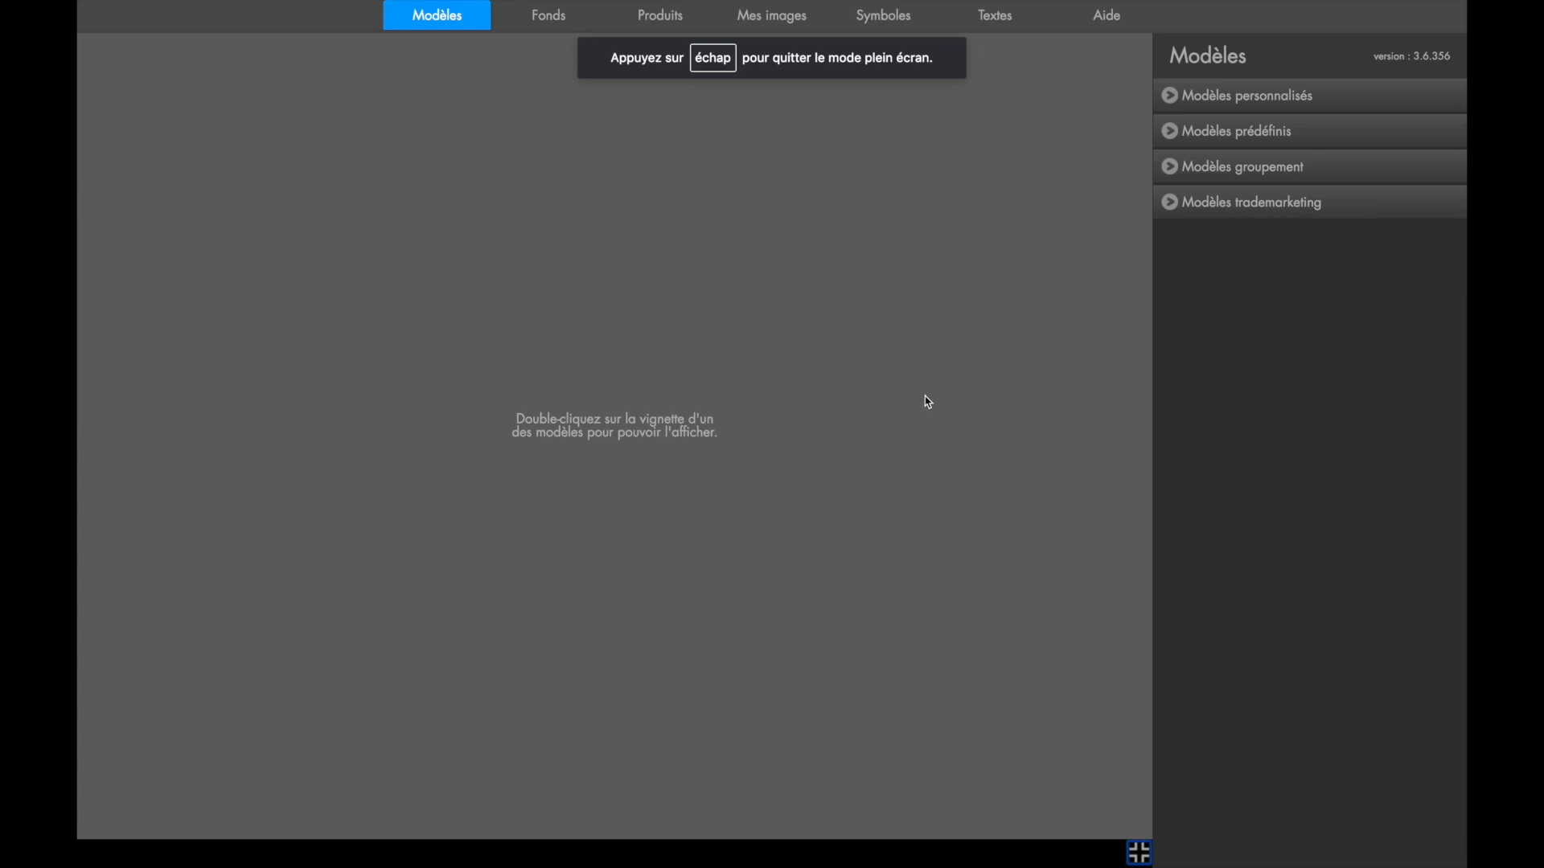
# Look through the four template categories: Modèles personnalisés, prédéfinis, groupement and trademarking
pyautogui.click(1171, 95)
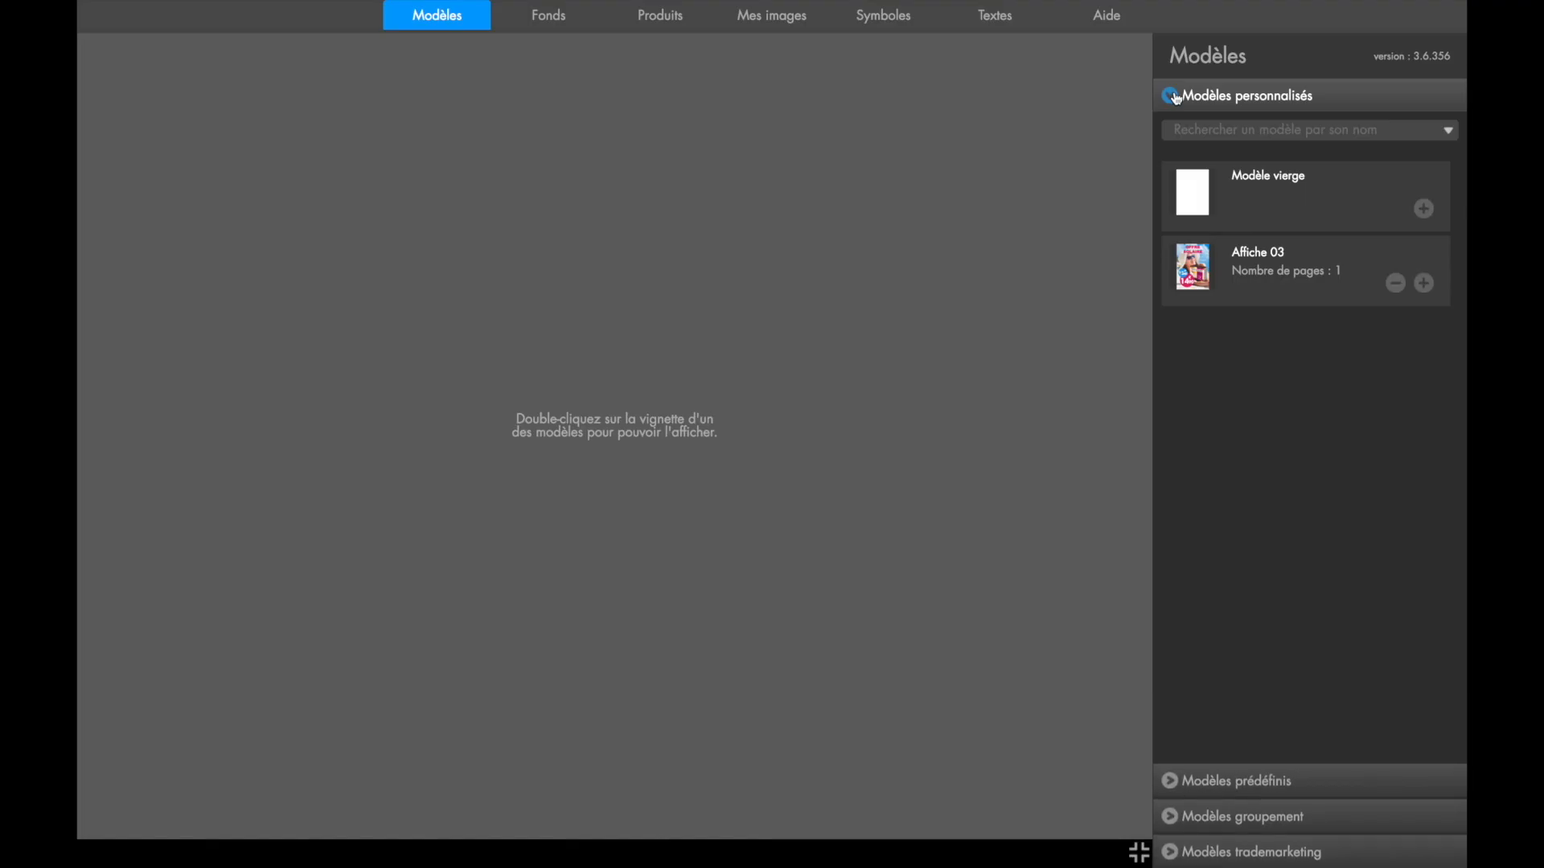
pyautogui.click(1174, 96)
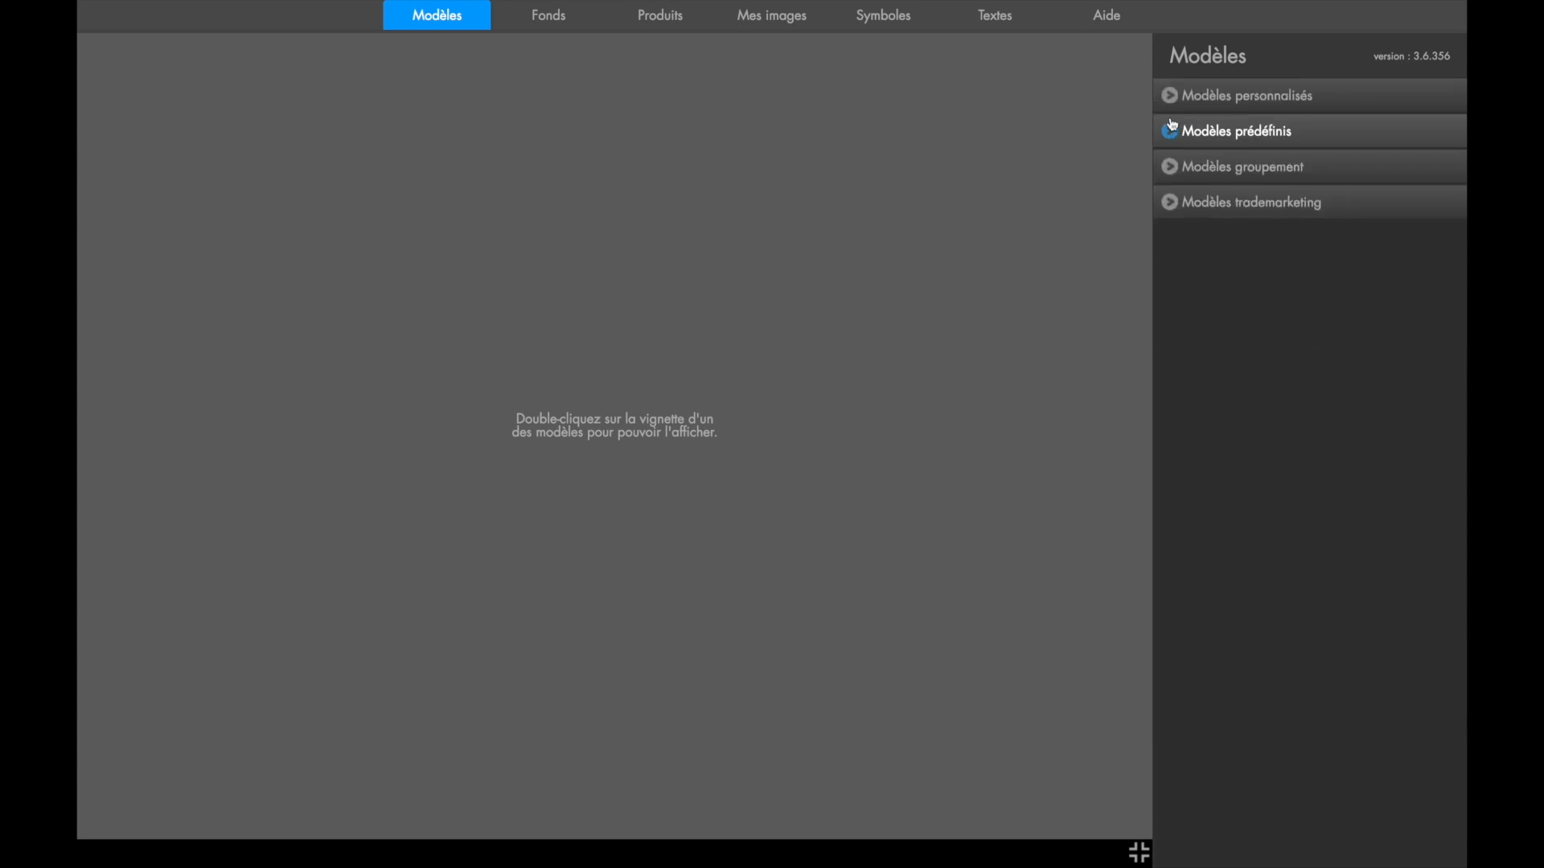
pyautogui.click(1171, 133)
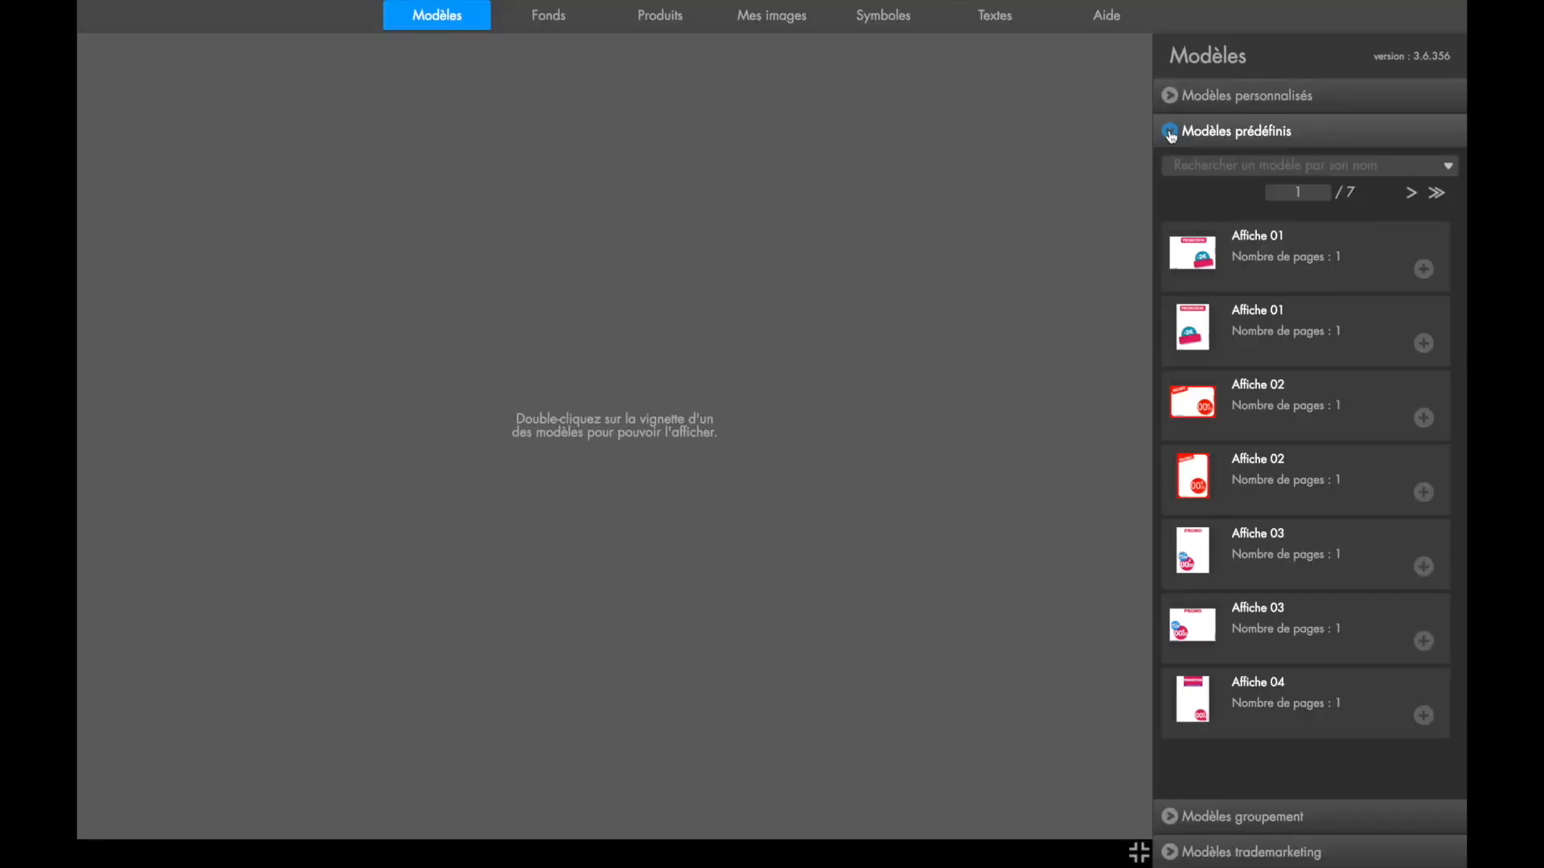
pyautogui.click(1171, 134)
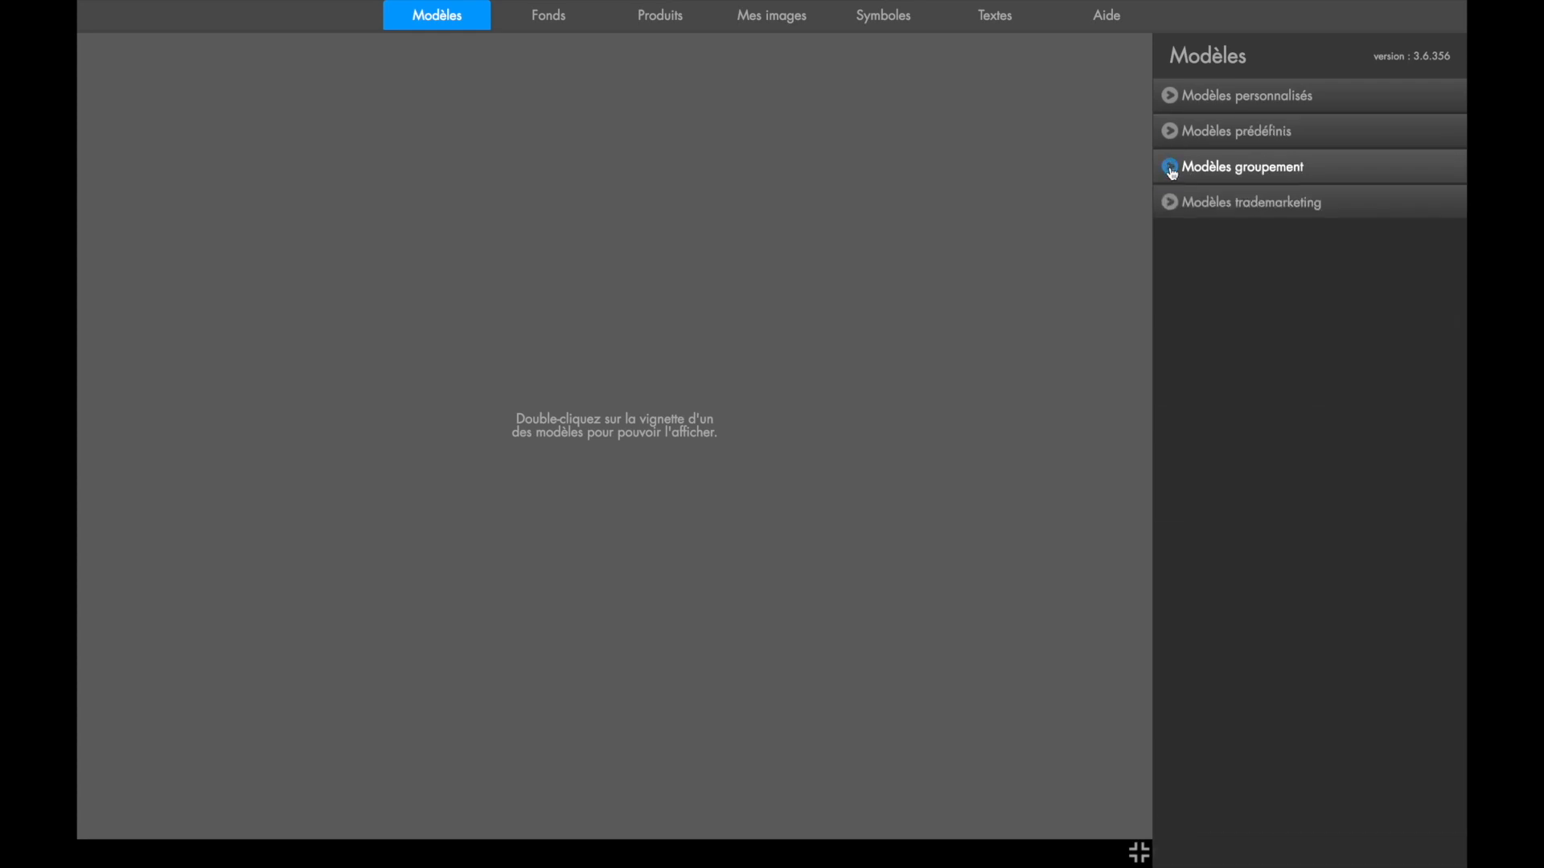
pyautogui.click(1170, 169)
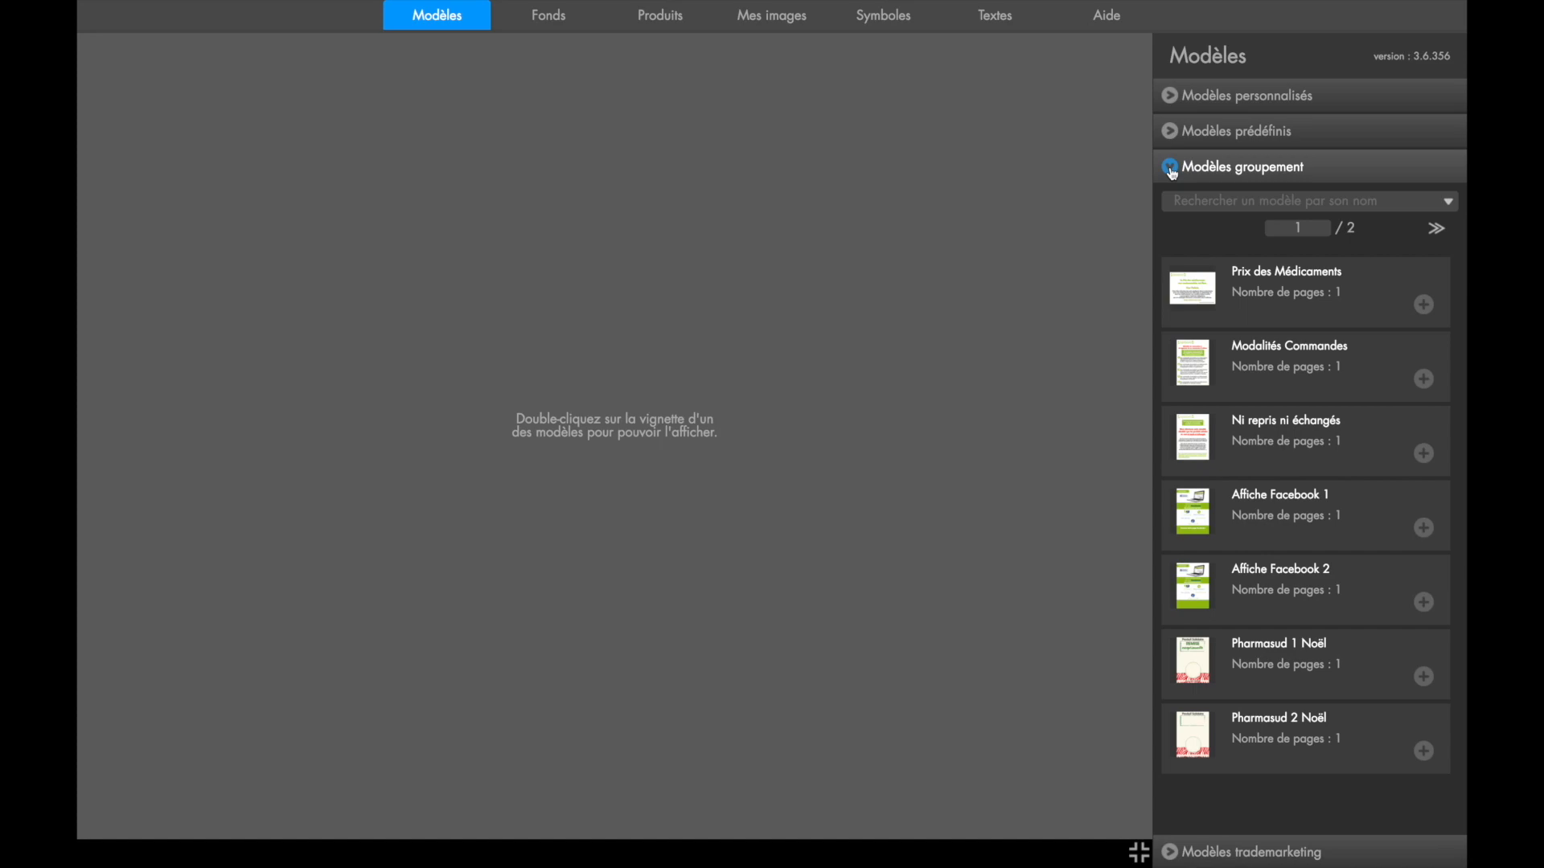
pyautogui.click(1172, 173)
pyautogui.click(1171, 204)
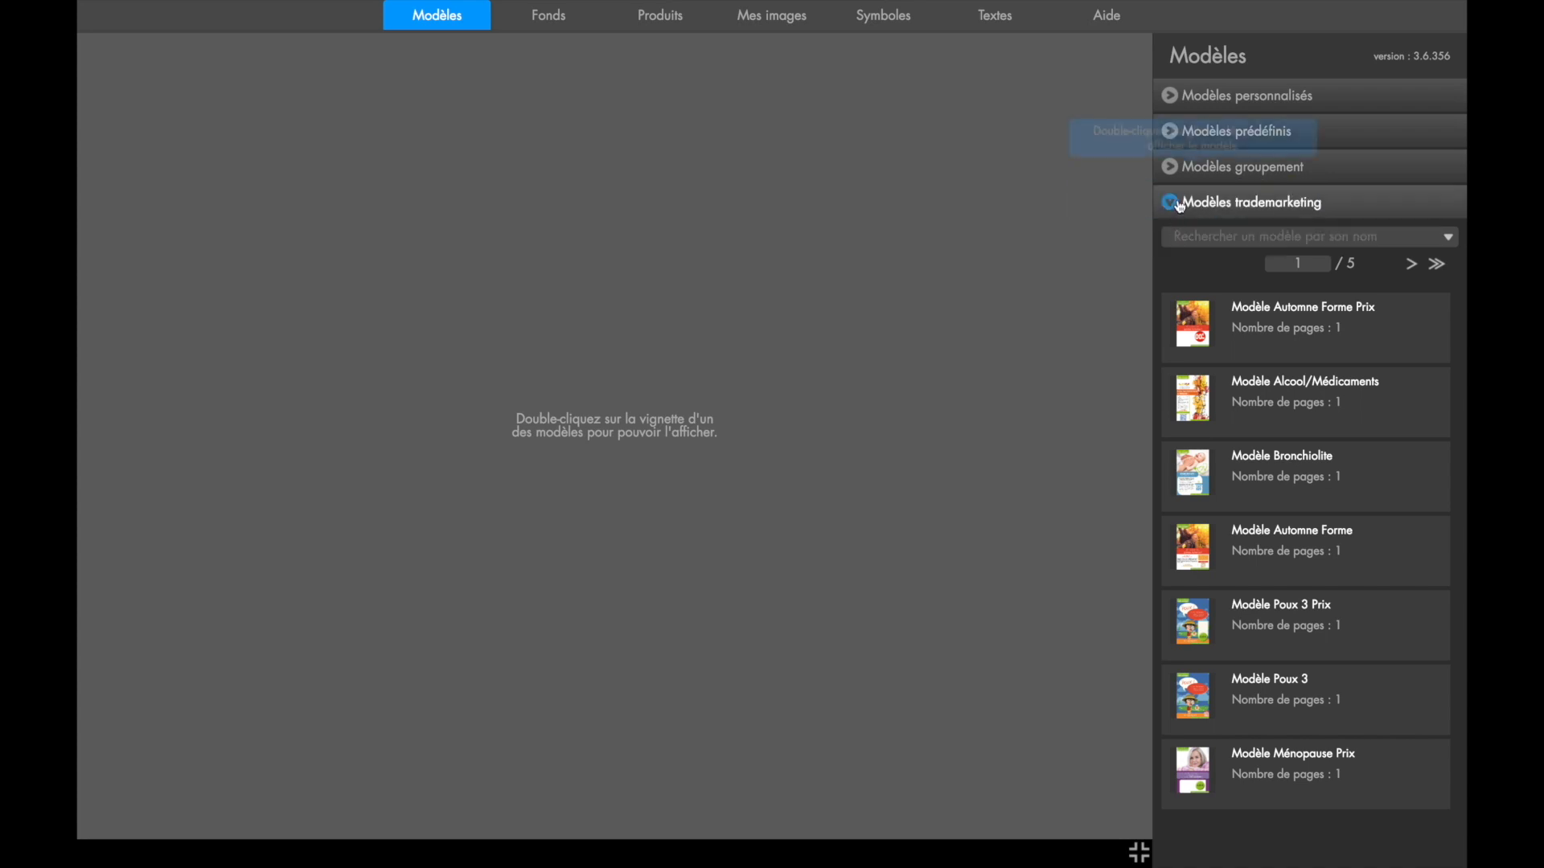
pyautogui.click(1172, 205)
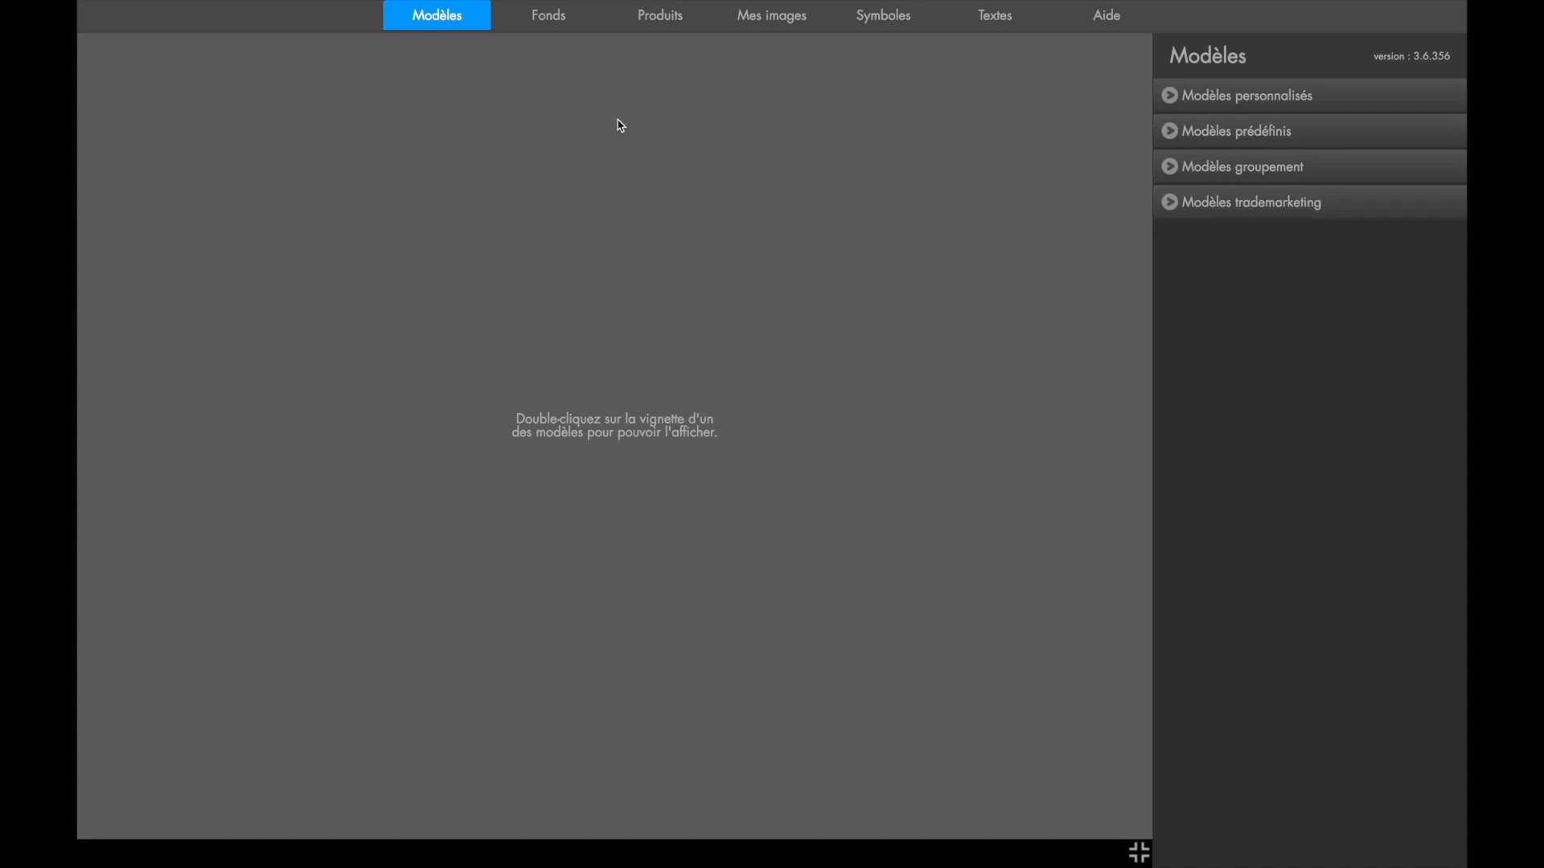
# Examine the available backgrounds, products, own images, symbols including the Formes personnalisées, text styles and keyboard-shortcut help
pyautogui.click(557, 24)
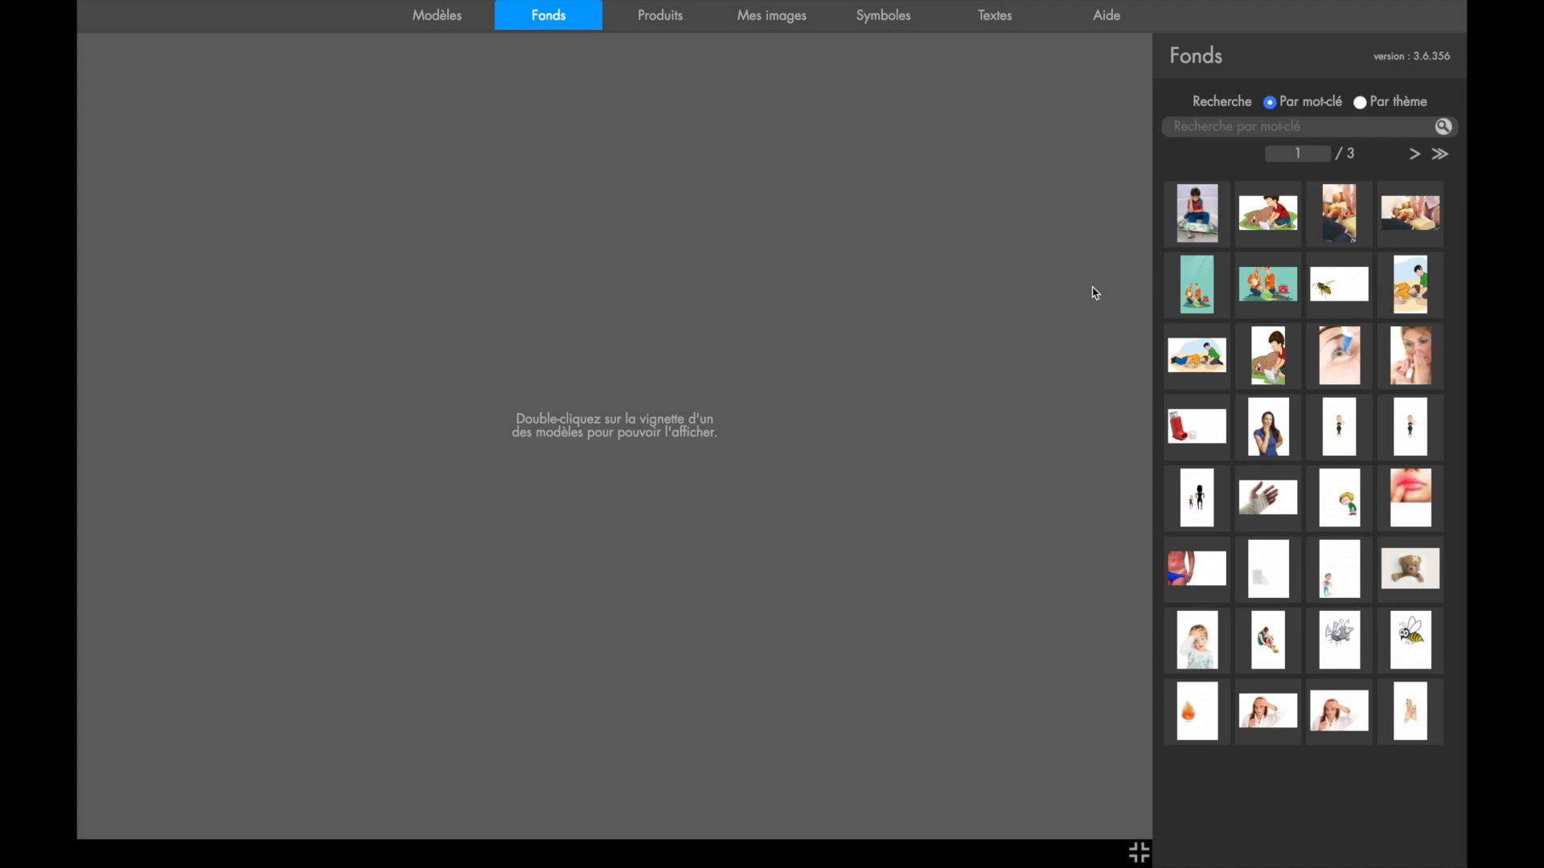
pyautogui.click(667, 32)
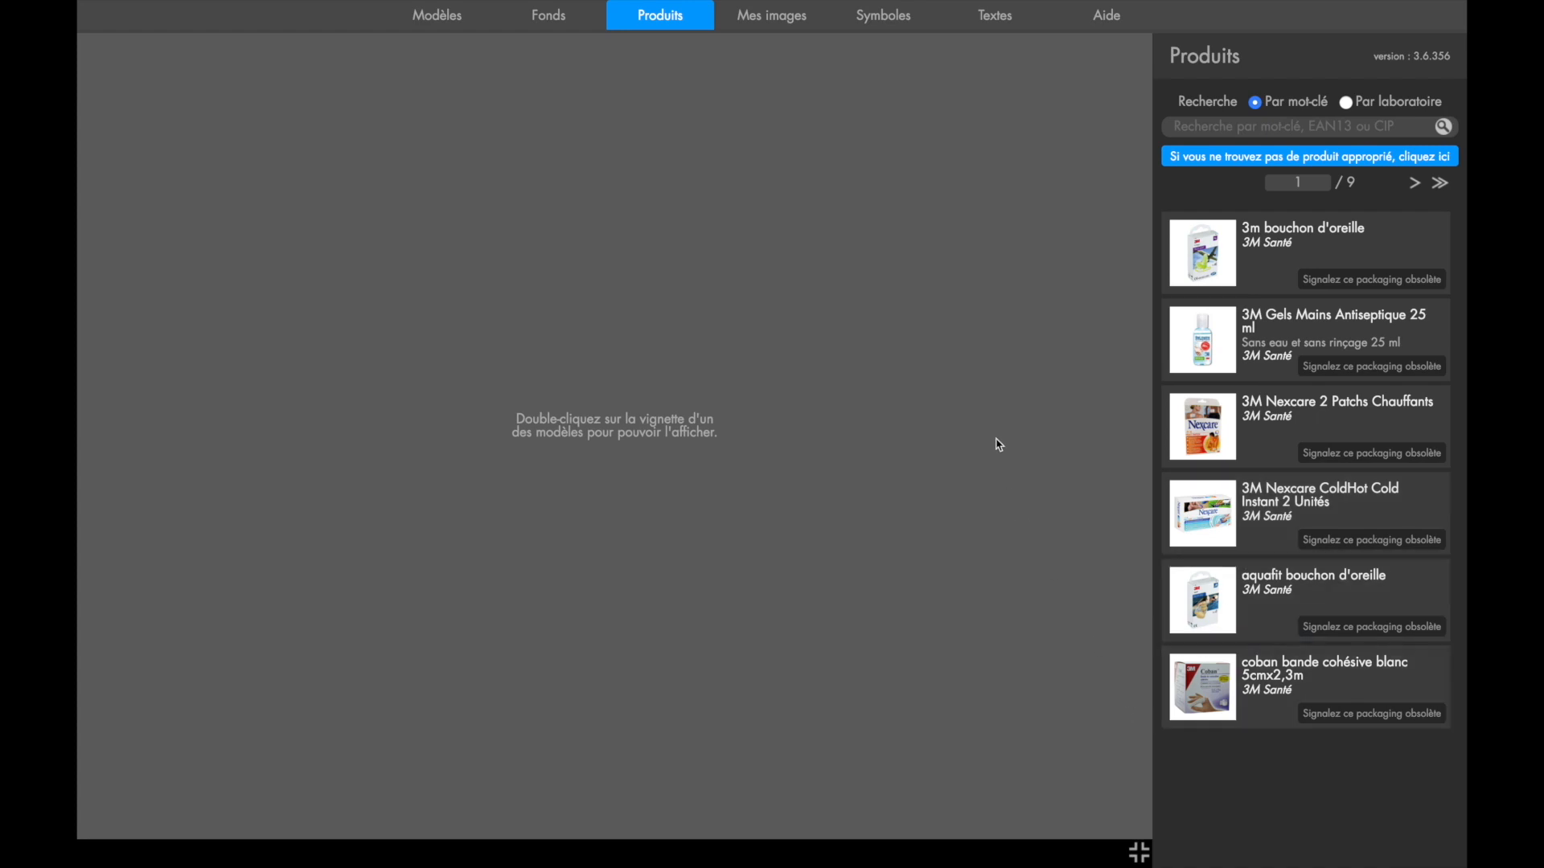
pyautogui.click(764, 32)
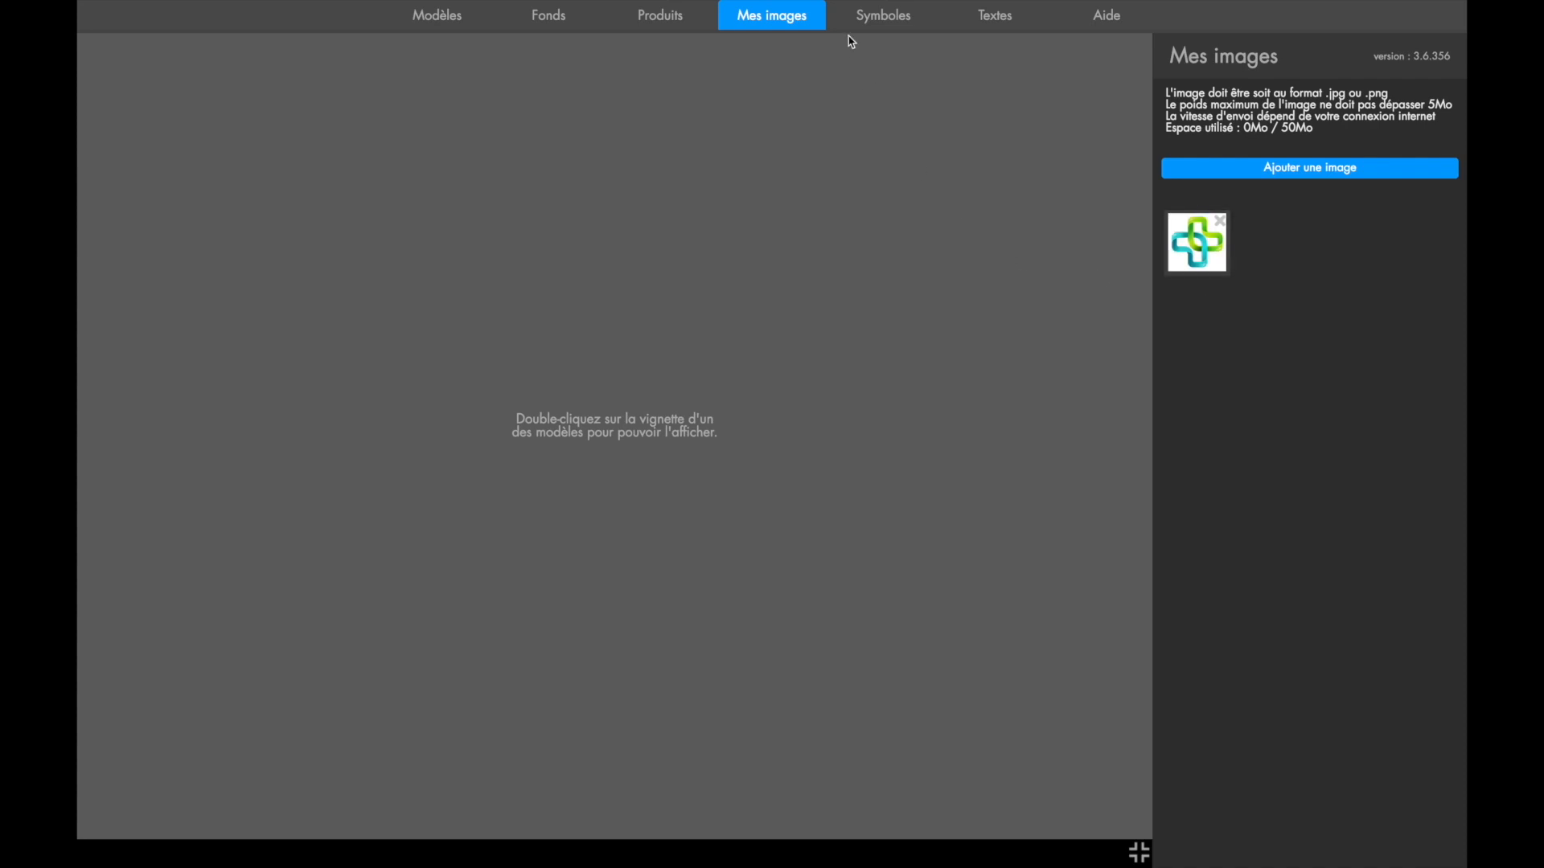
pyautogui.click(892, 26)
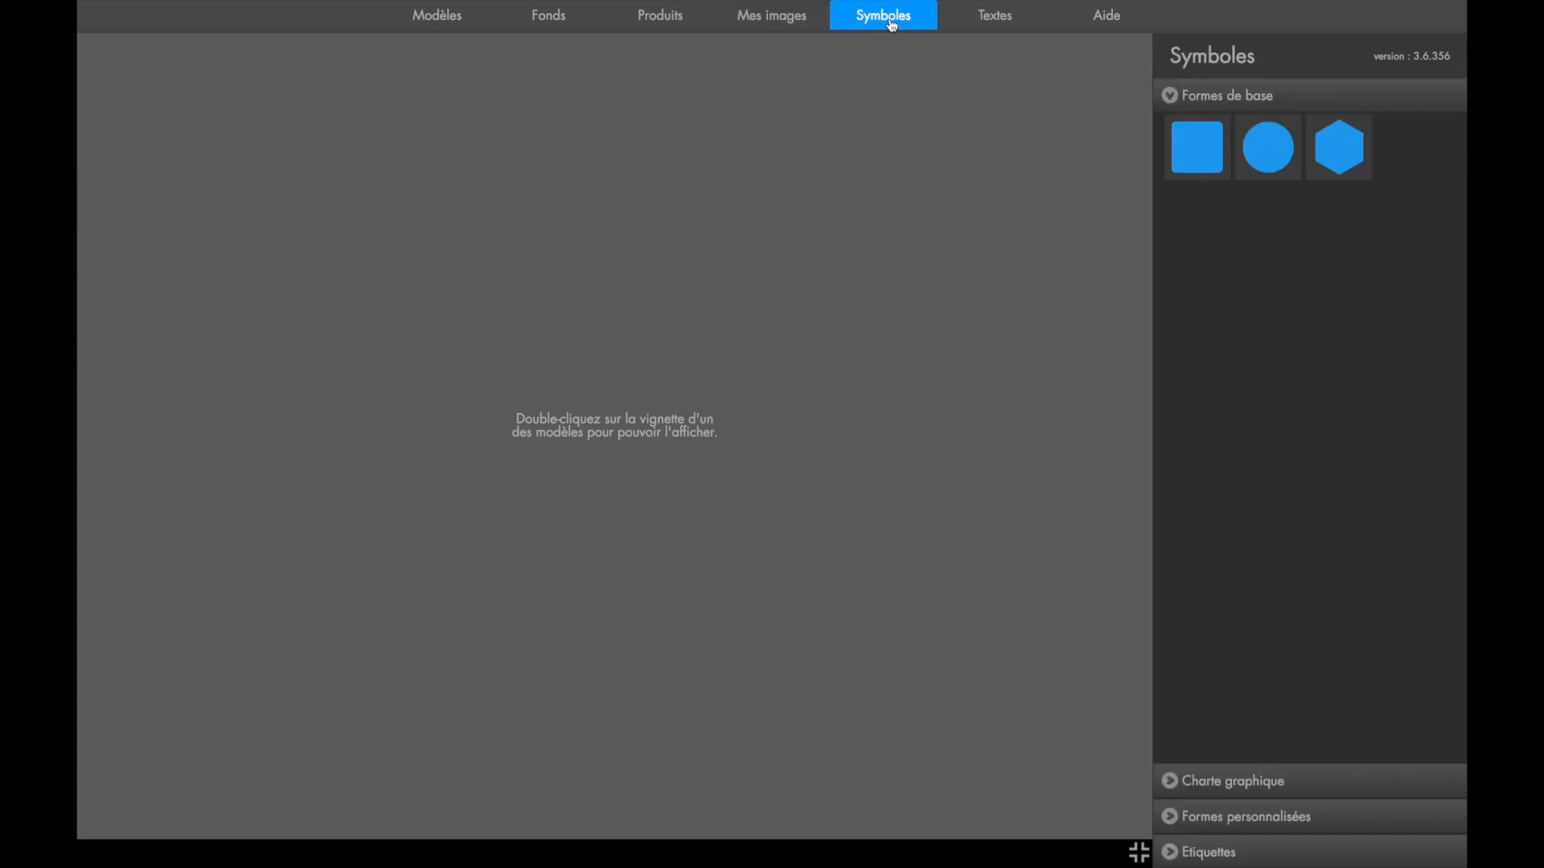
pyautogui.click(1170, 95)
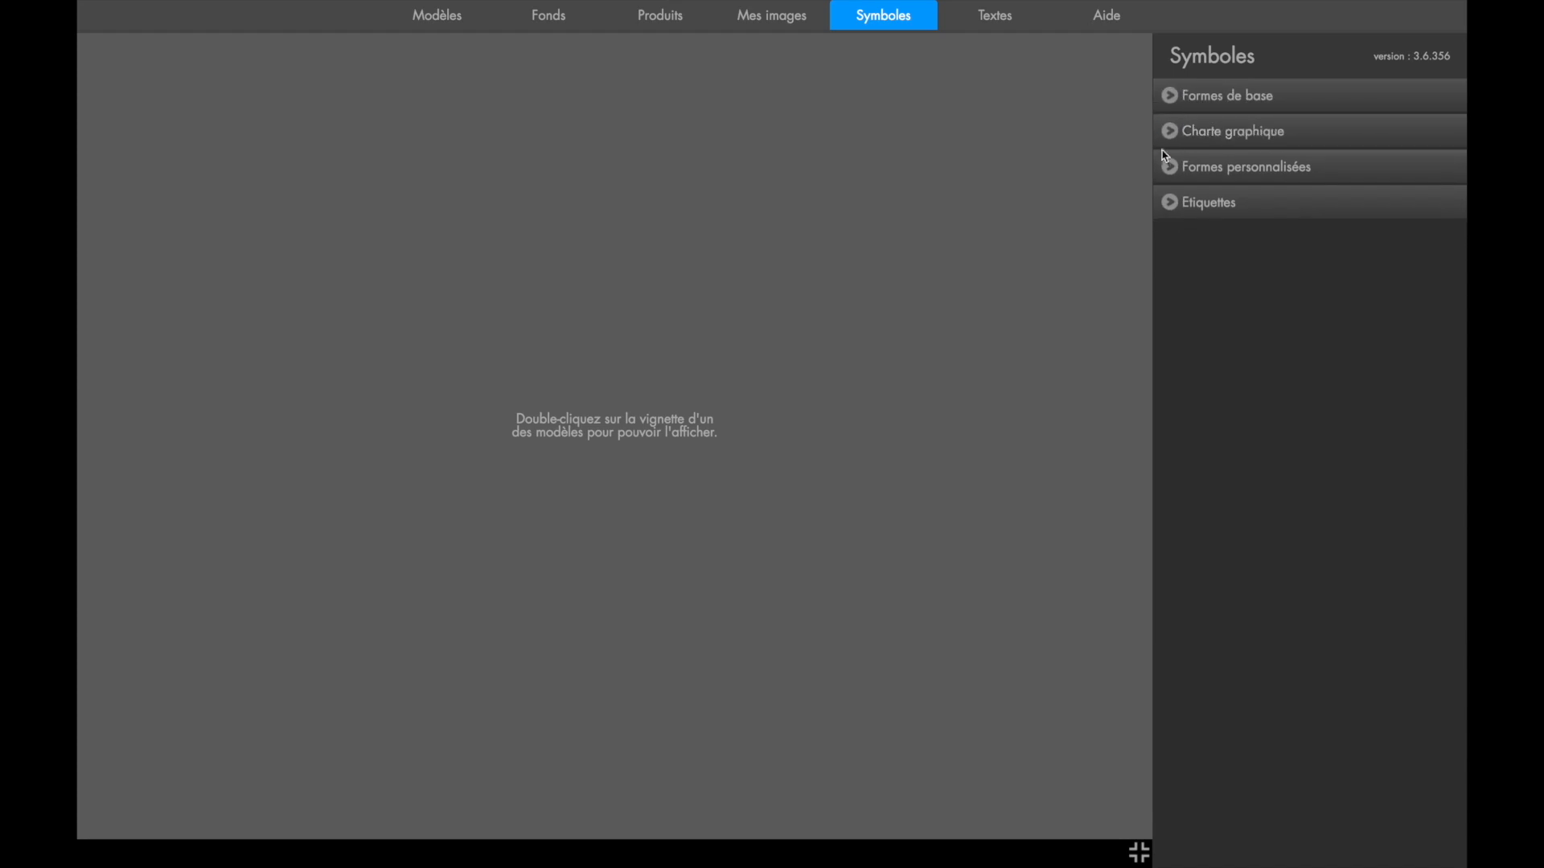
pyautogui.click(1168, 170)
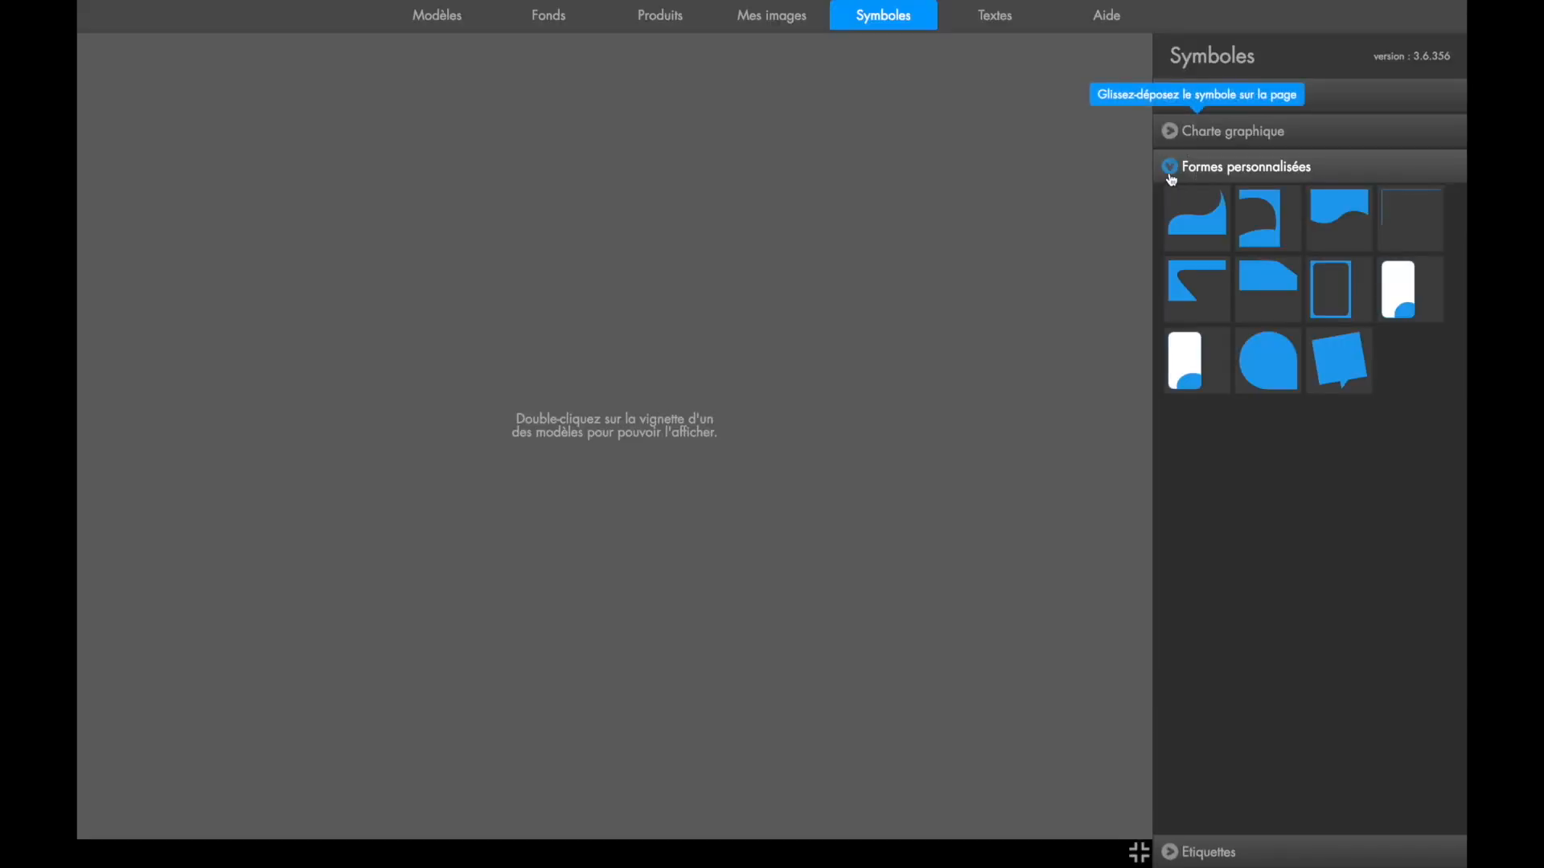
pyautogui.click(1171, 175)
pyautogui.click(998, 29)
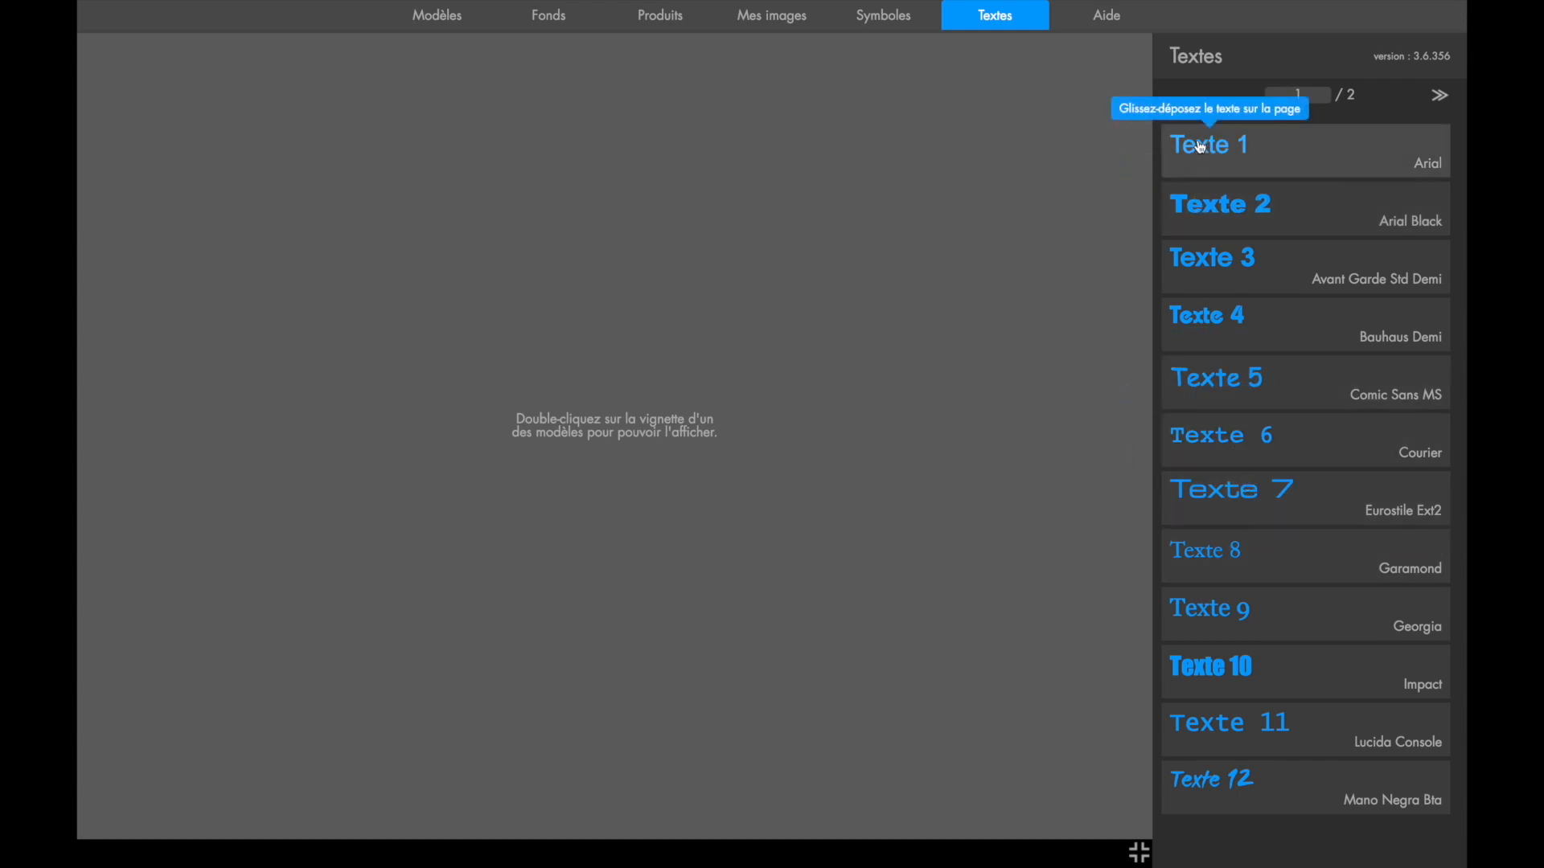
pyautogui.click(1108, 23)
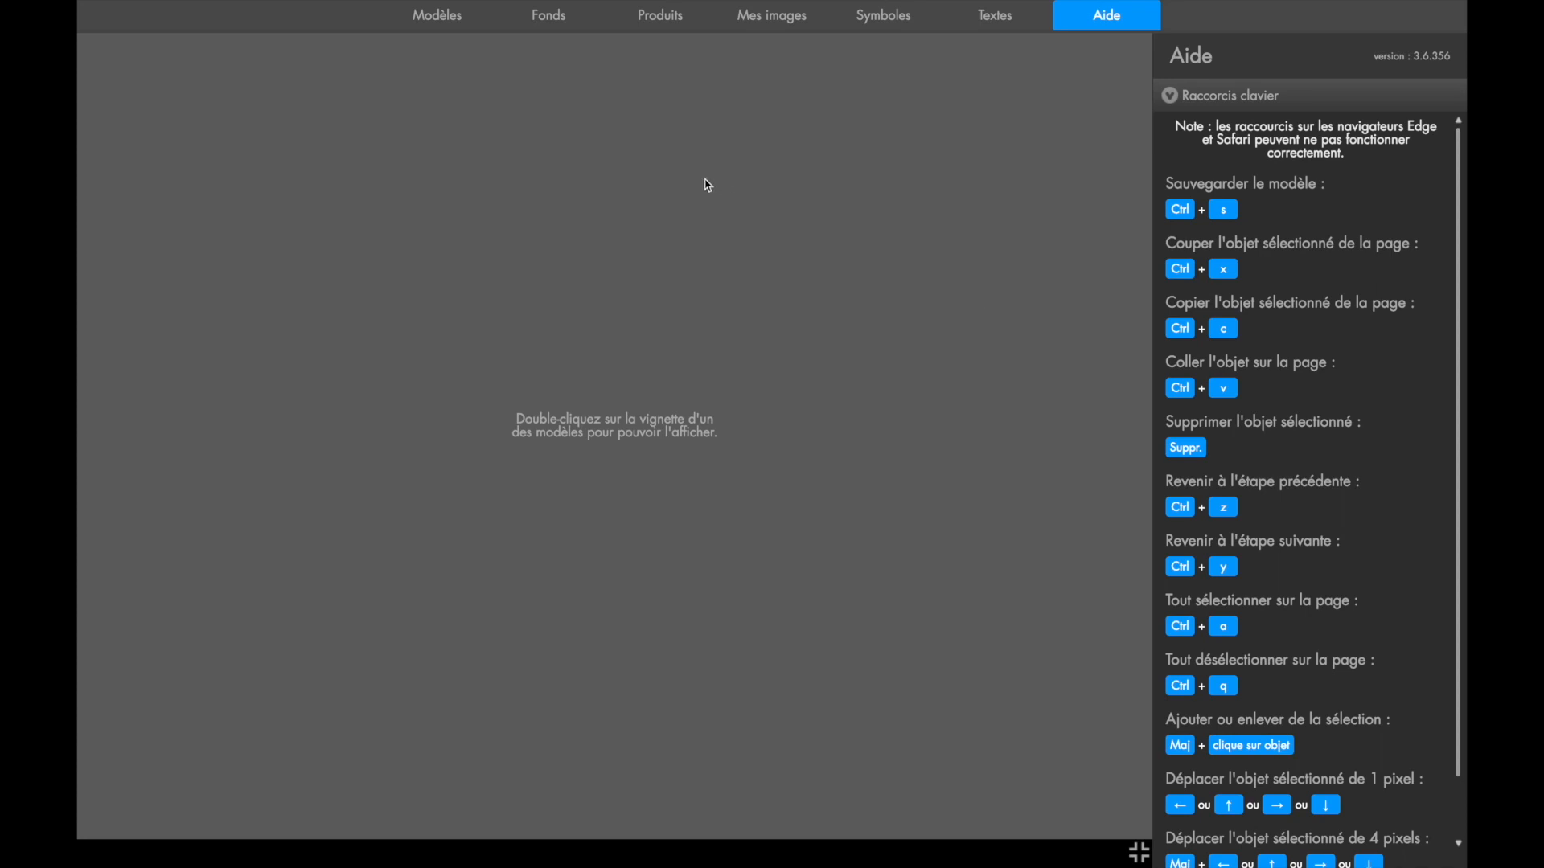
# Browse the pages of predefined templates and open the portrait version of Affiche 03
pyautogui.click(437, 23)
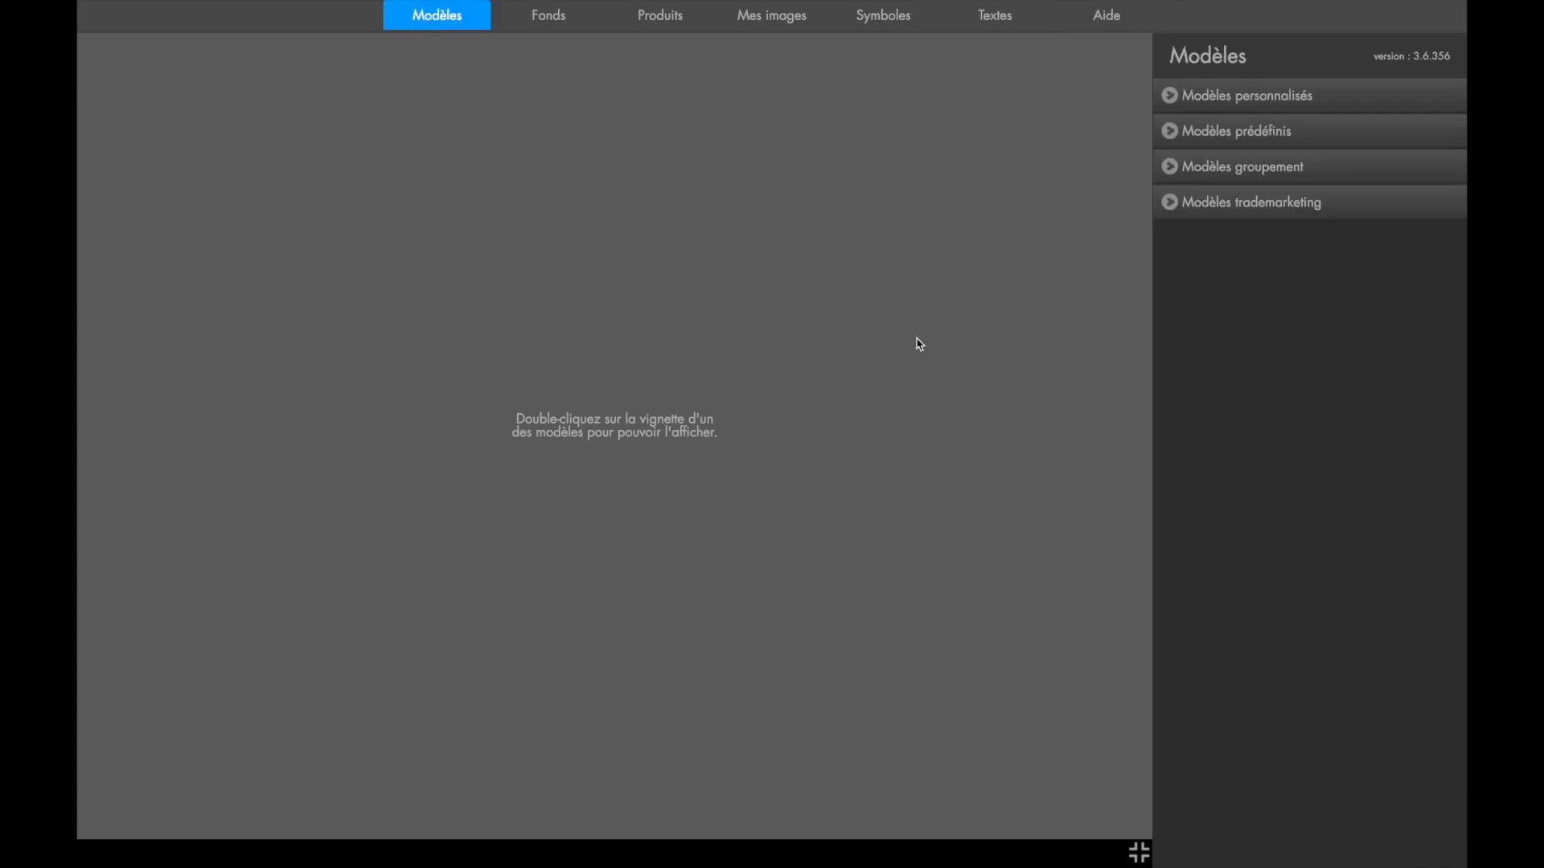
pyautogui.click(1173, 133)
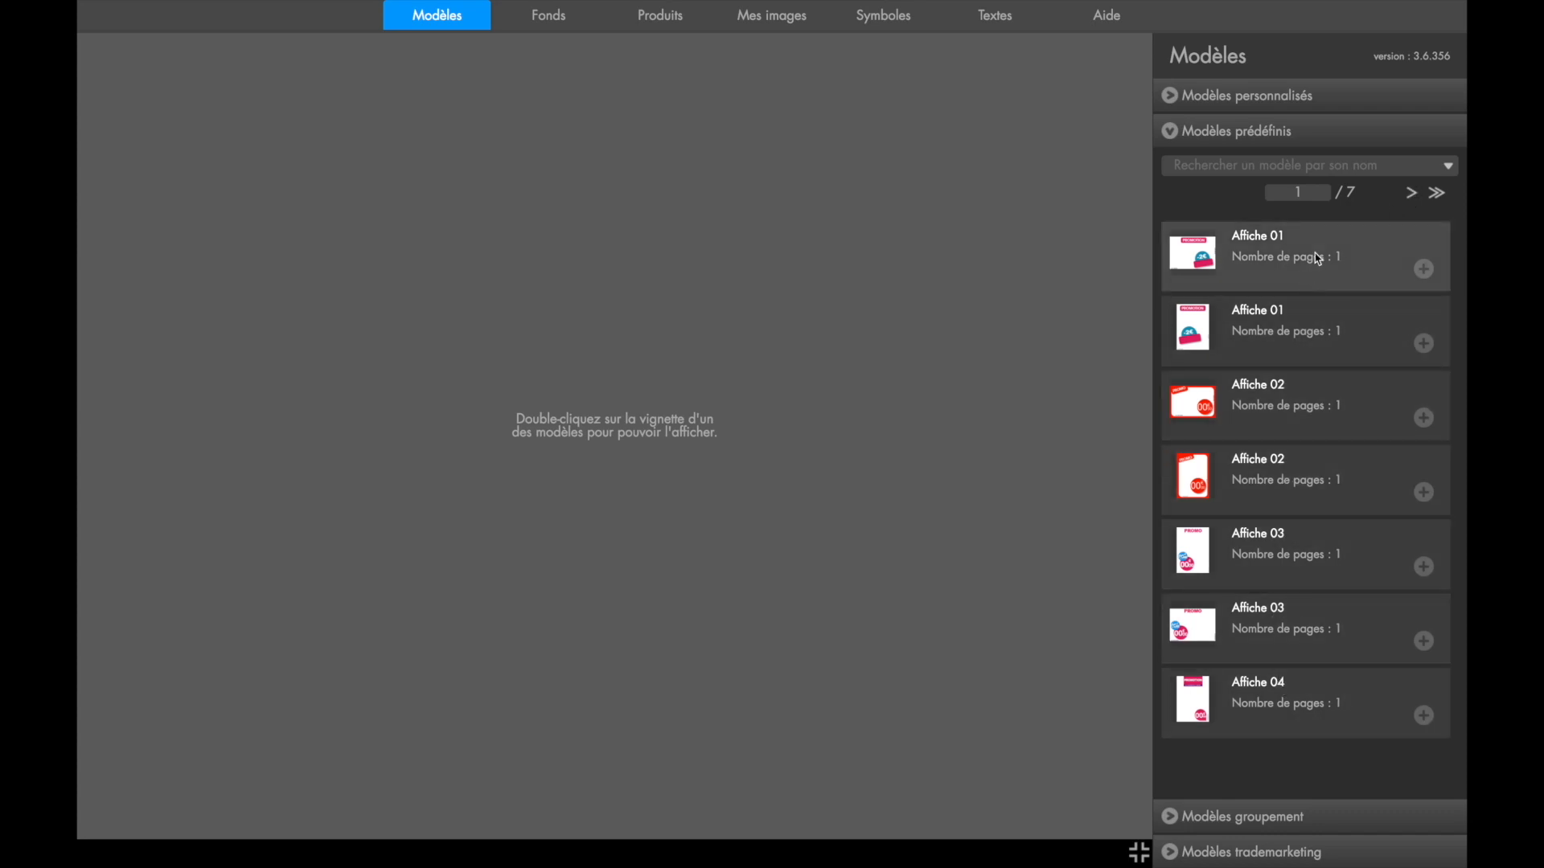
pyautogui.click(1411, 194)
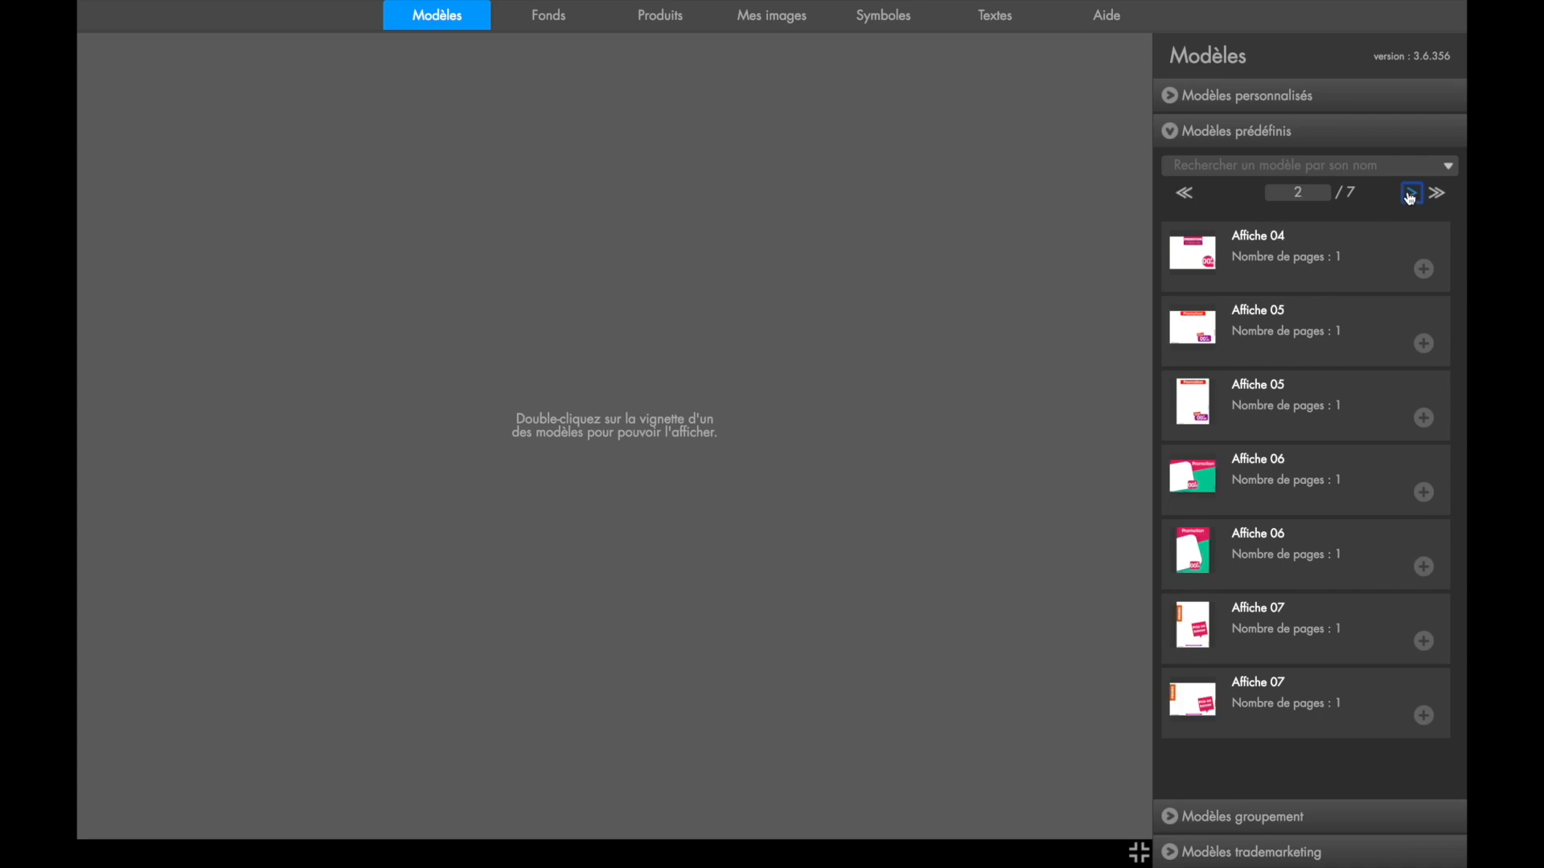
pyautogui.click(1411, 194)
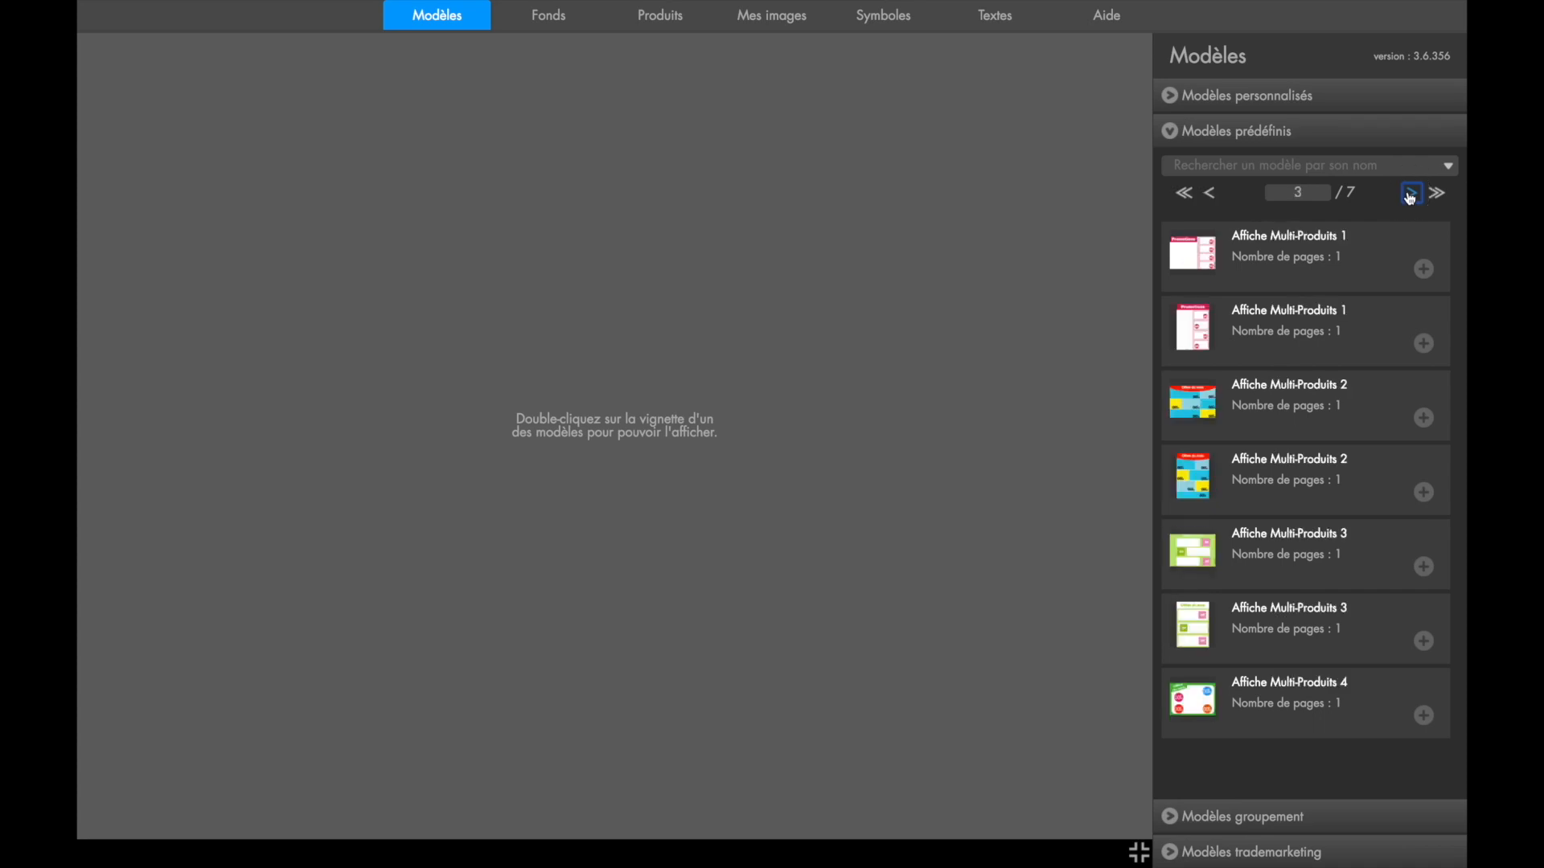
pyautogui.click(1410, 194)
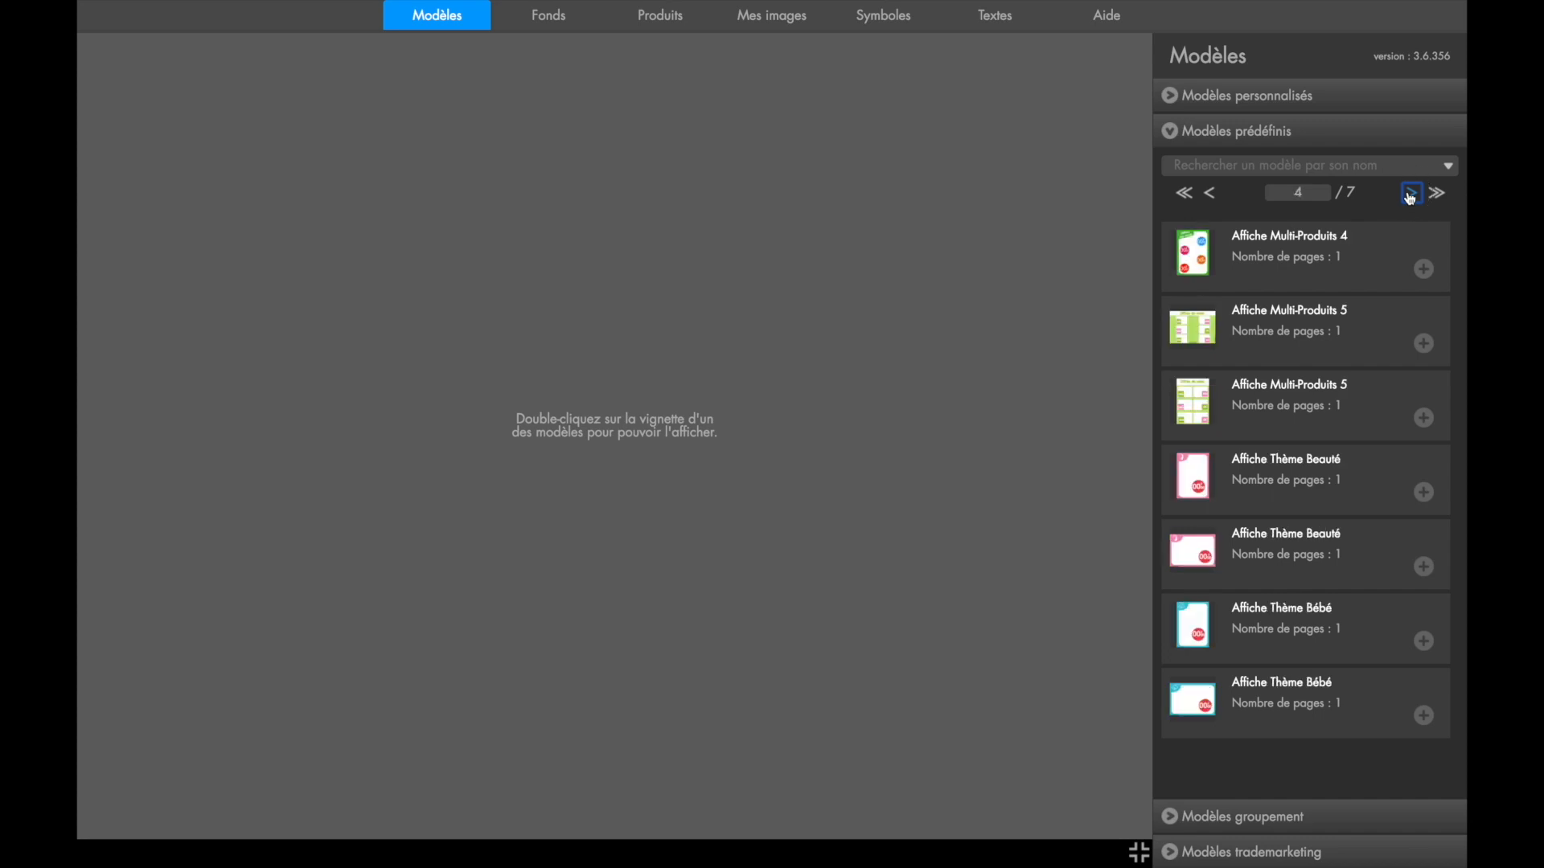
pyautogui.click(1411, 194)
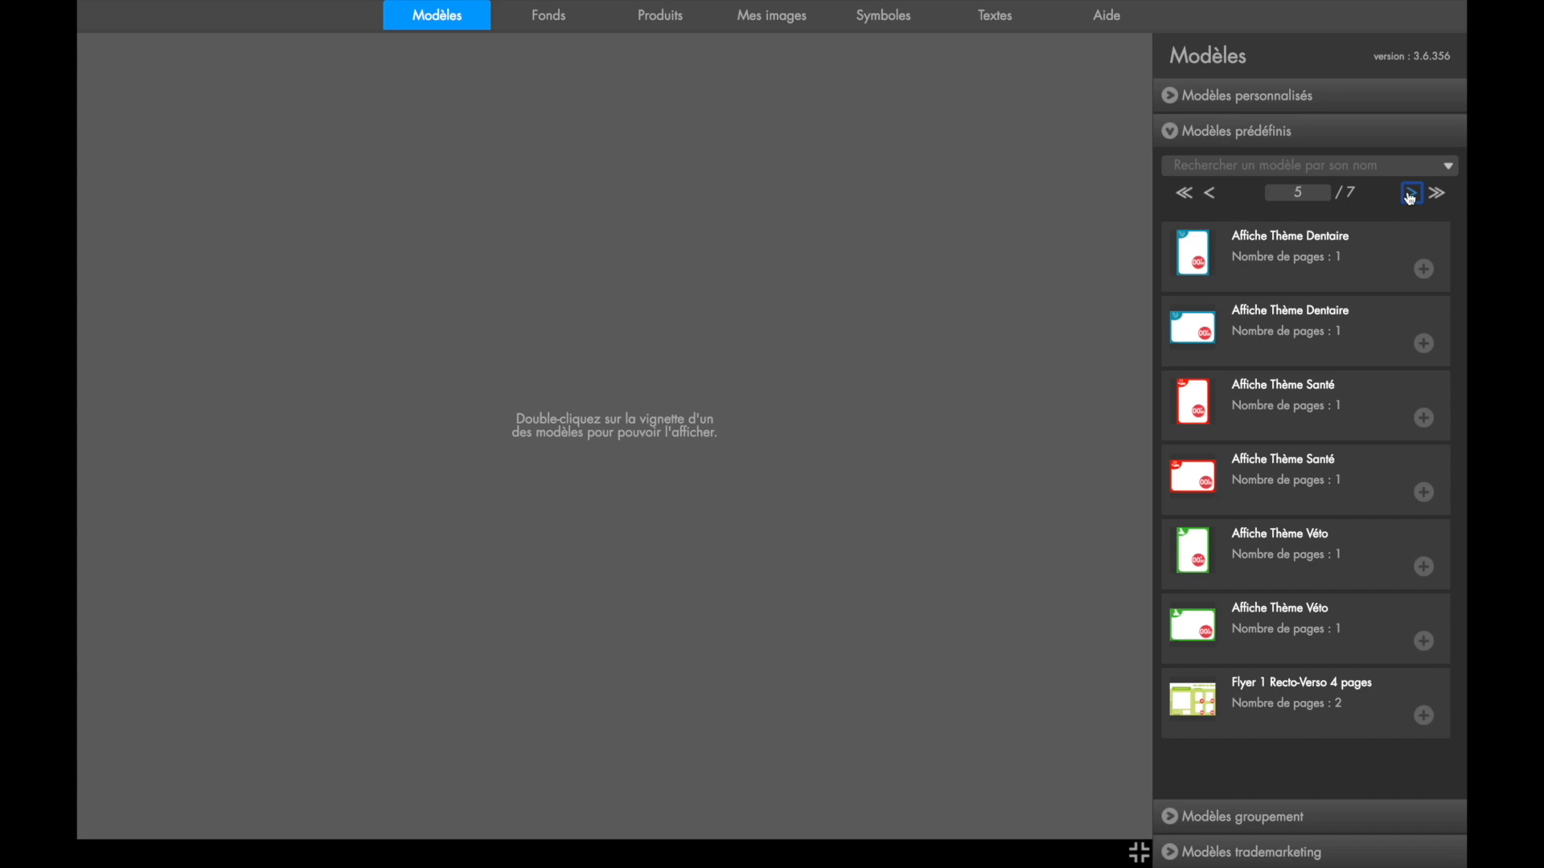
pyautogui.click(1410, 195)
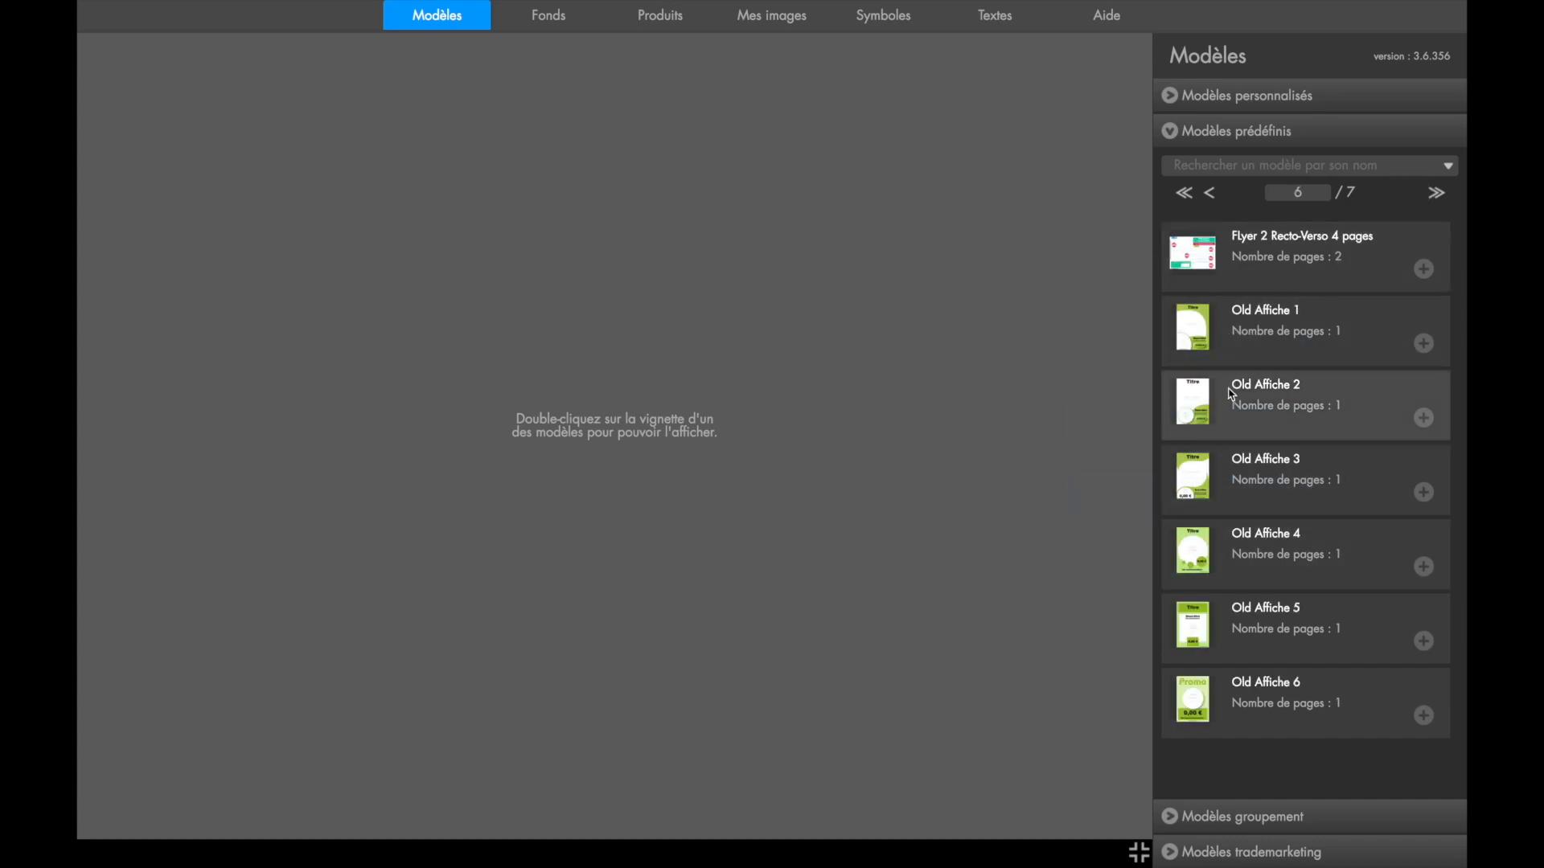
pyautogui.click(1182, 193)
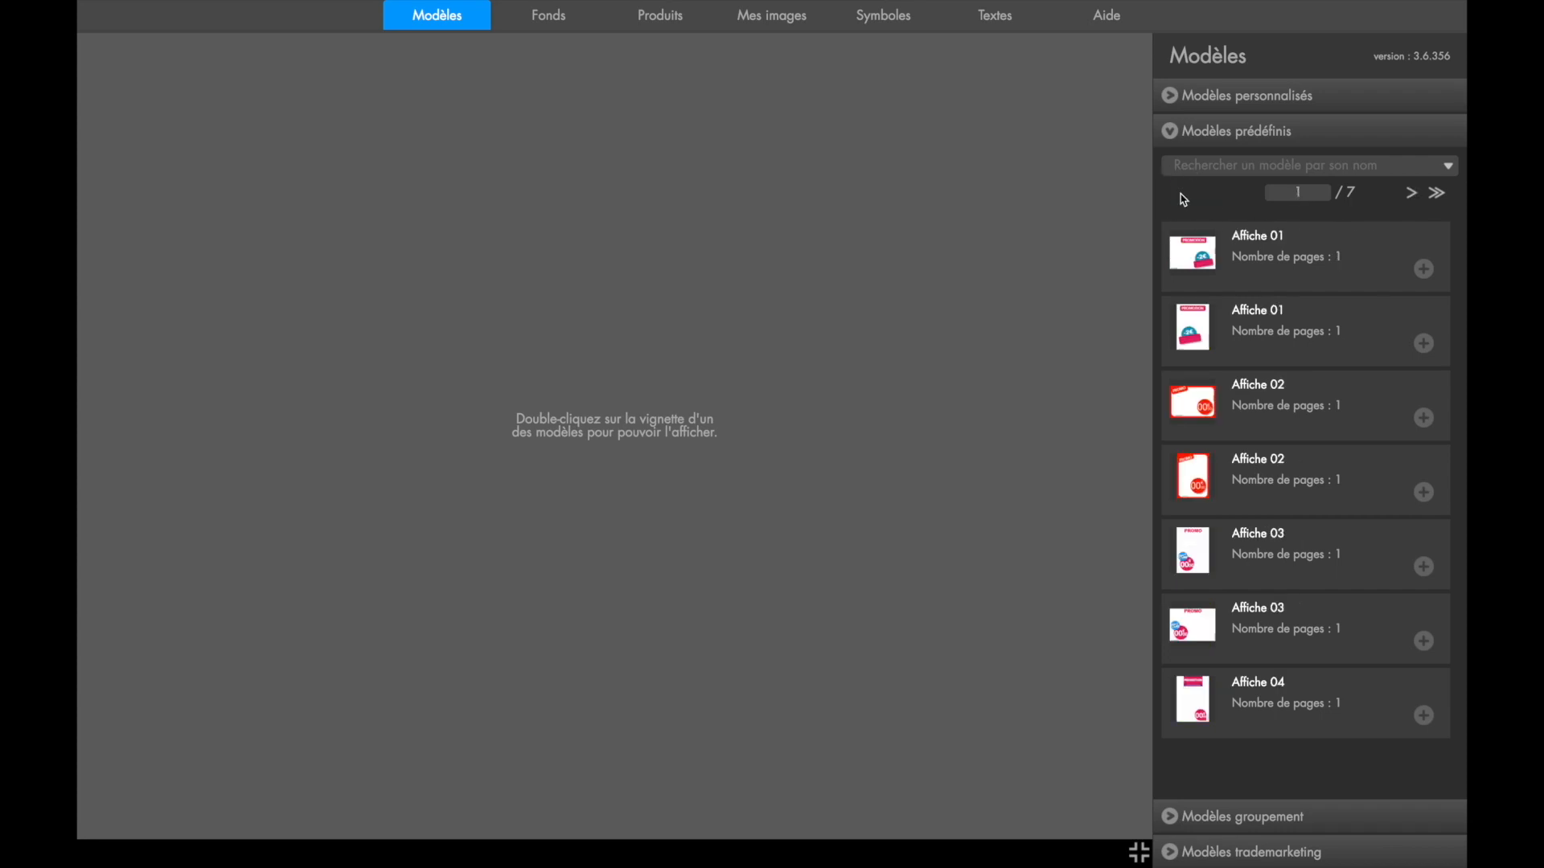
pyautogui.doubleClick(1199, 548)
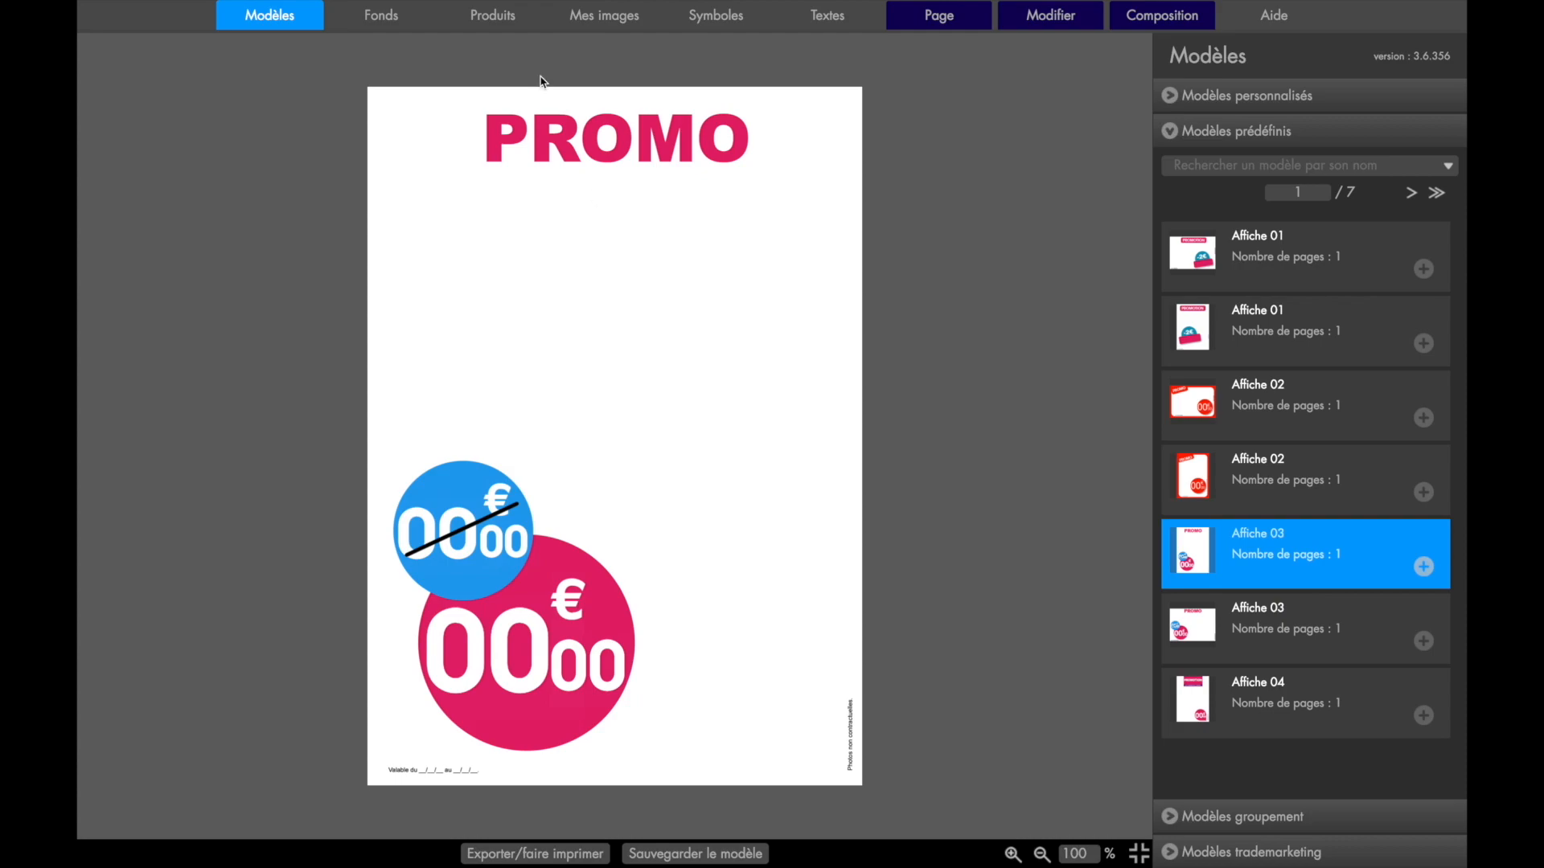
# Find the Phytobronz box with the product keyword "phytob" and place it overlapping the price circles, enlarged to about 12.1 × 11.2 cm
pyautogui.click(494, 21)
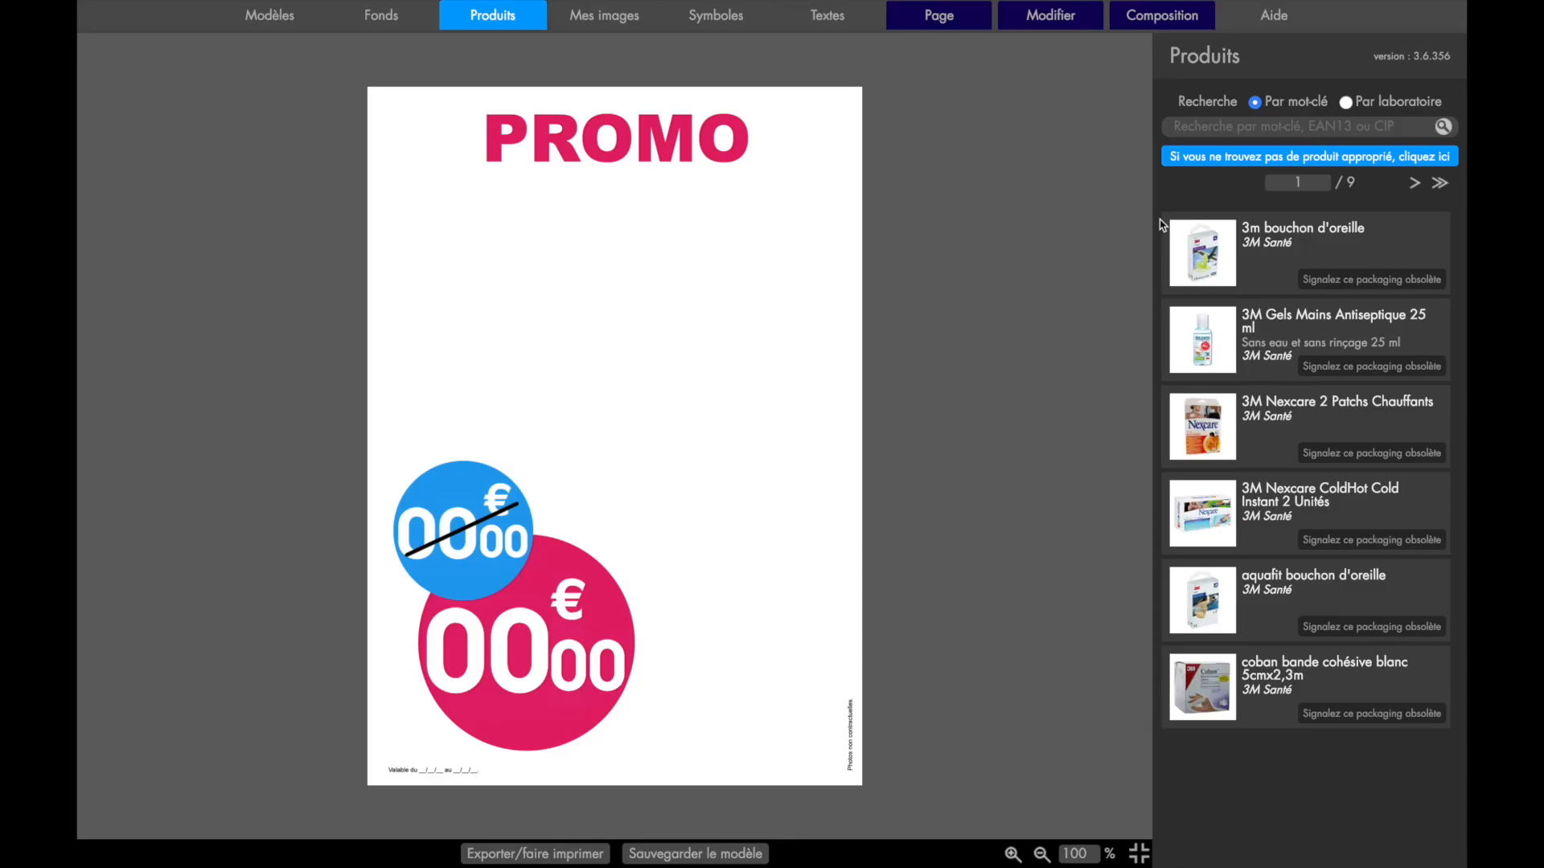
pyautogui.click(1251, 126)
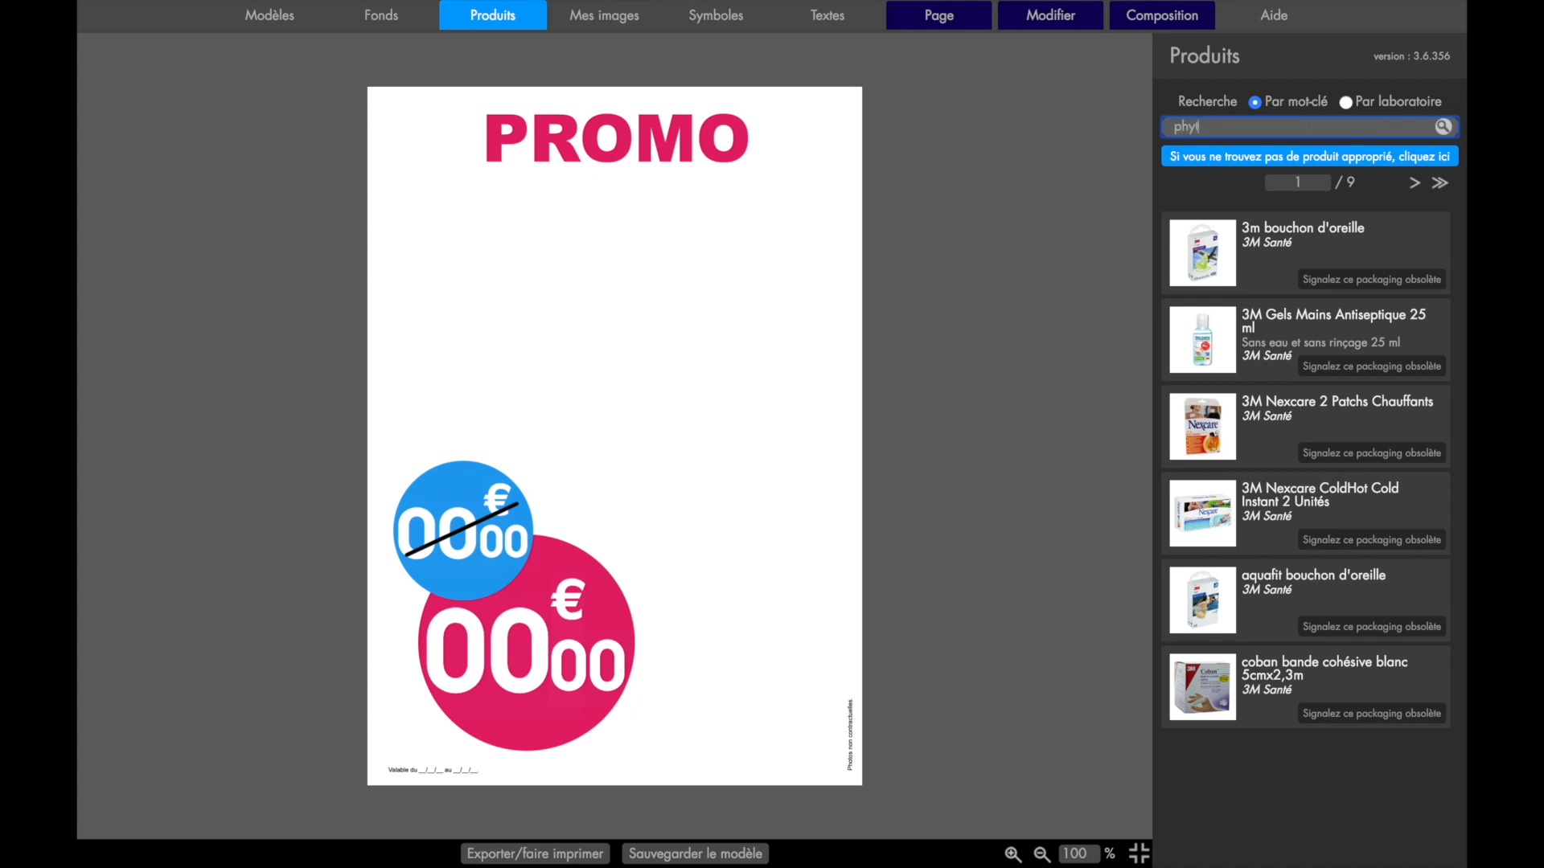
pyautogui.press('Return')
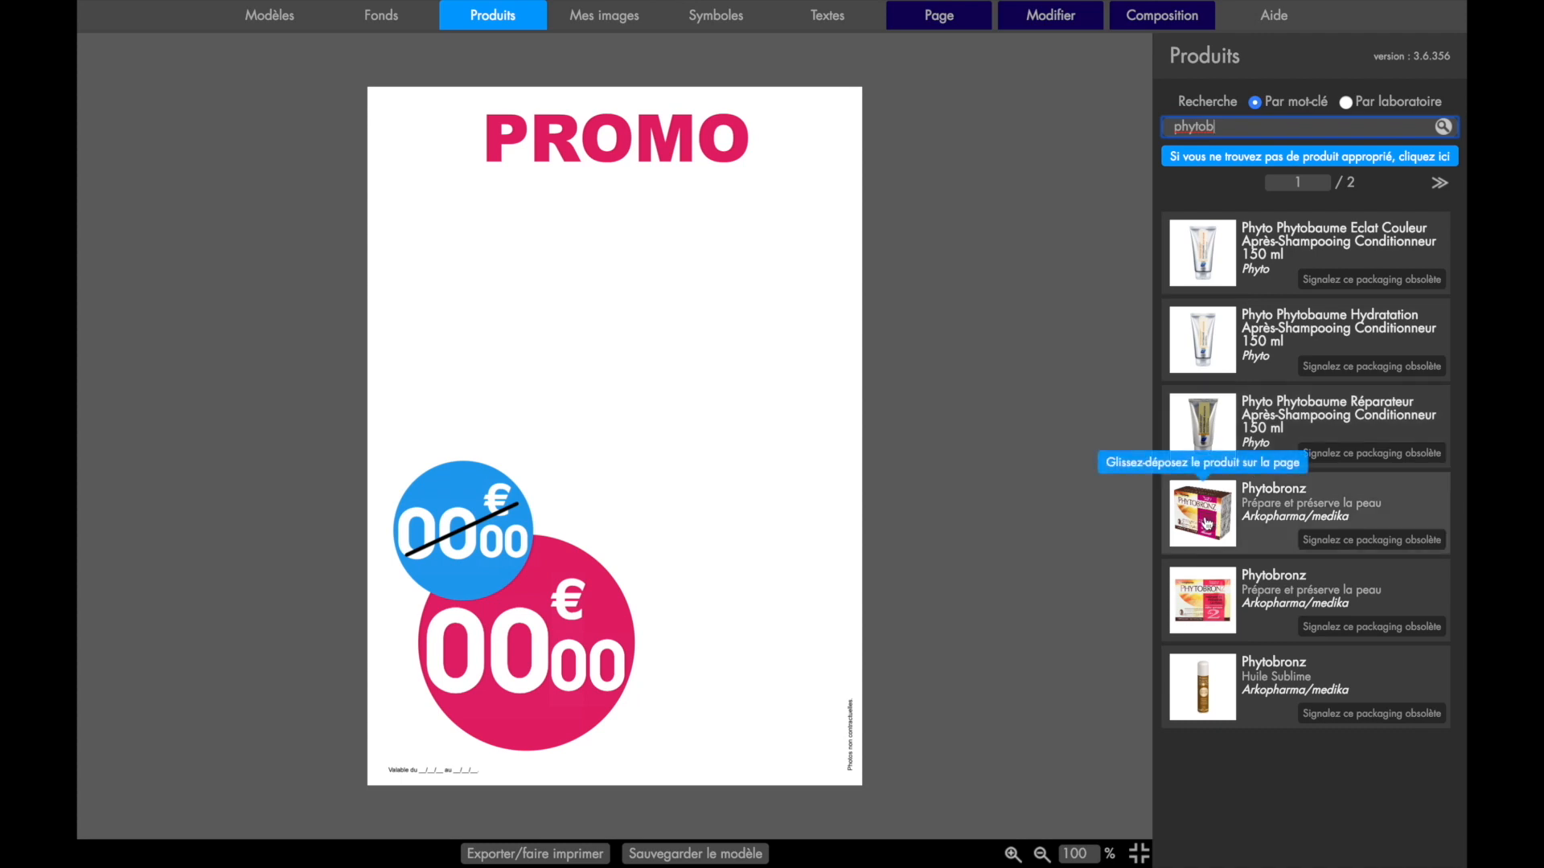
pyautogui.moveTo(1206, 523); pyautogui.dragTo(611, 494)
pyautogui.moveTo(682, 423); pyautogui.dragTo(803, 307)
pyautogui.moveTo(688, 386); pyautogui.dragTo(675, 467)
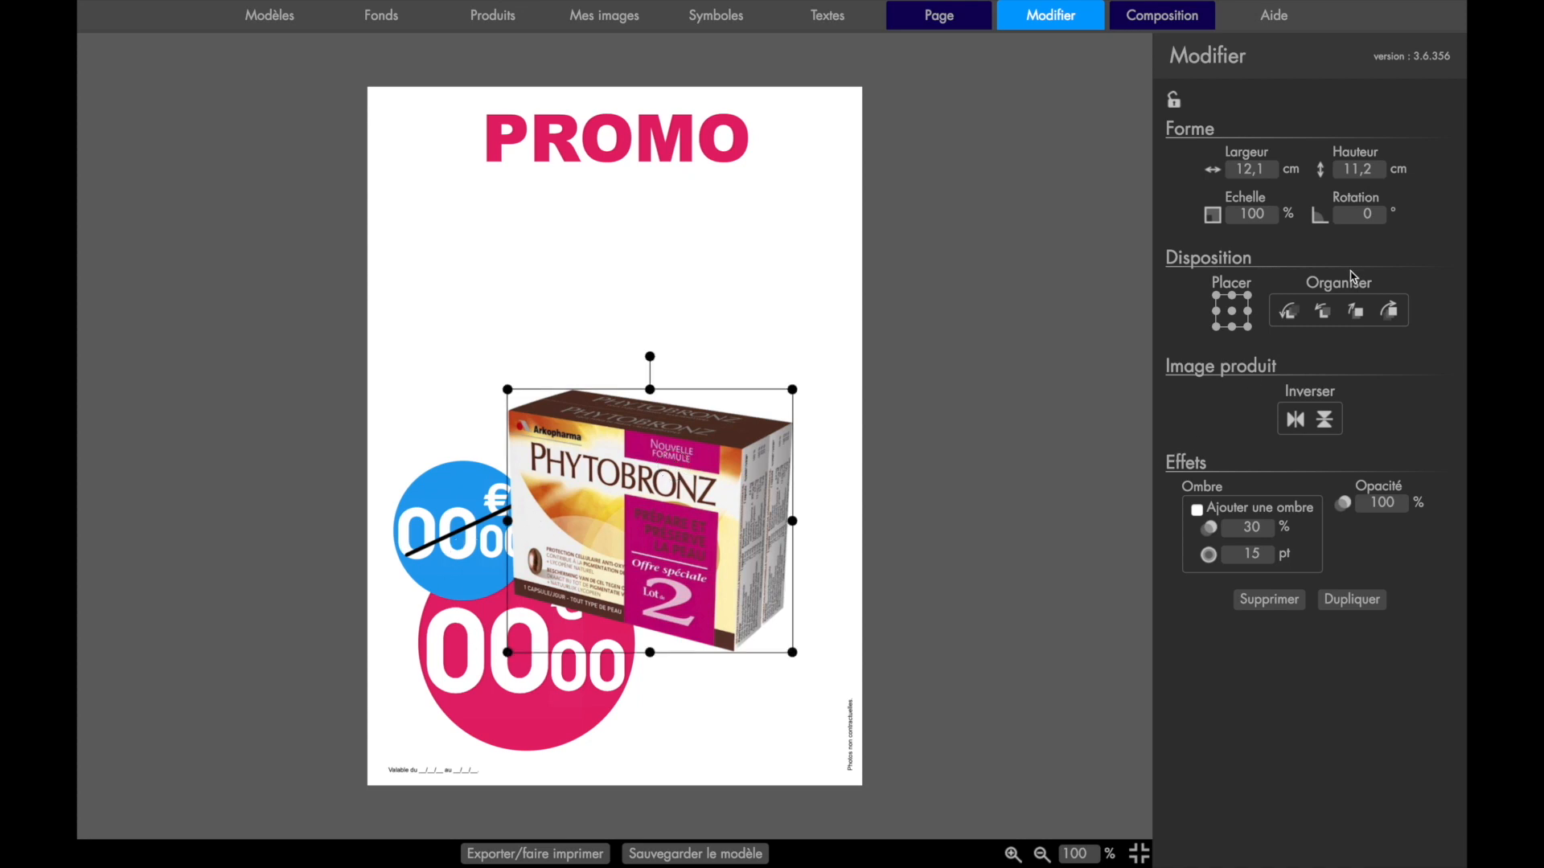
# Send the Phytobronz box behind both price circles, shift it slightly to the right, and deselect it
pyautogui.click(1325, 314)
pyautogui.click(1325, 314)
pyautogui.click(1324, 313)
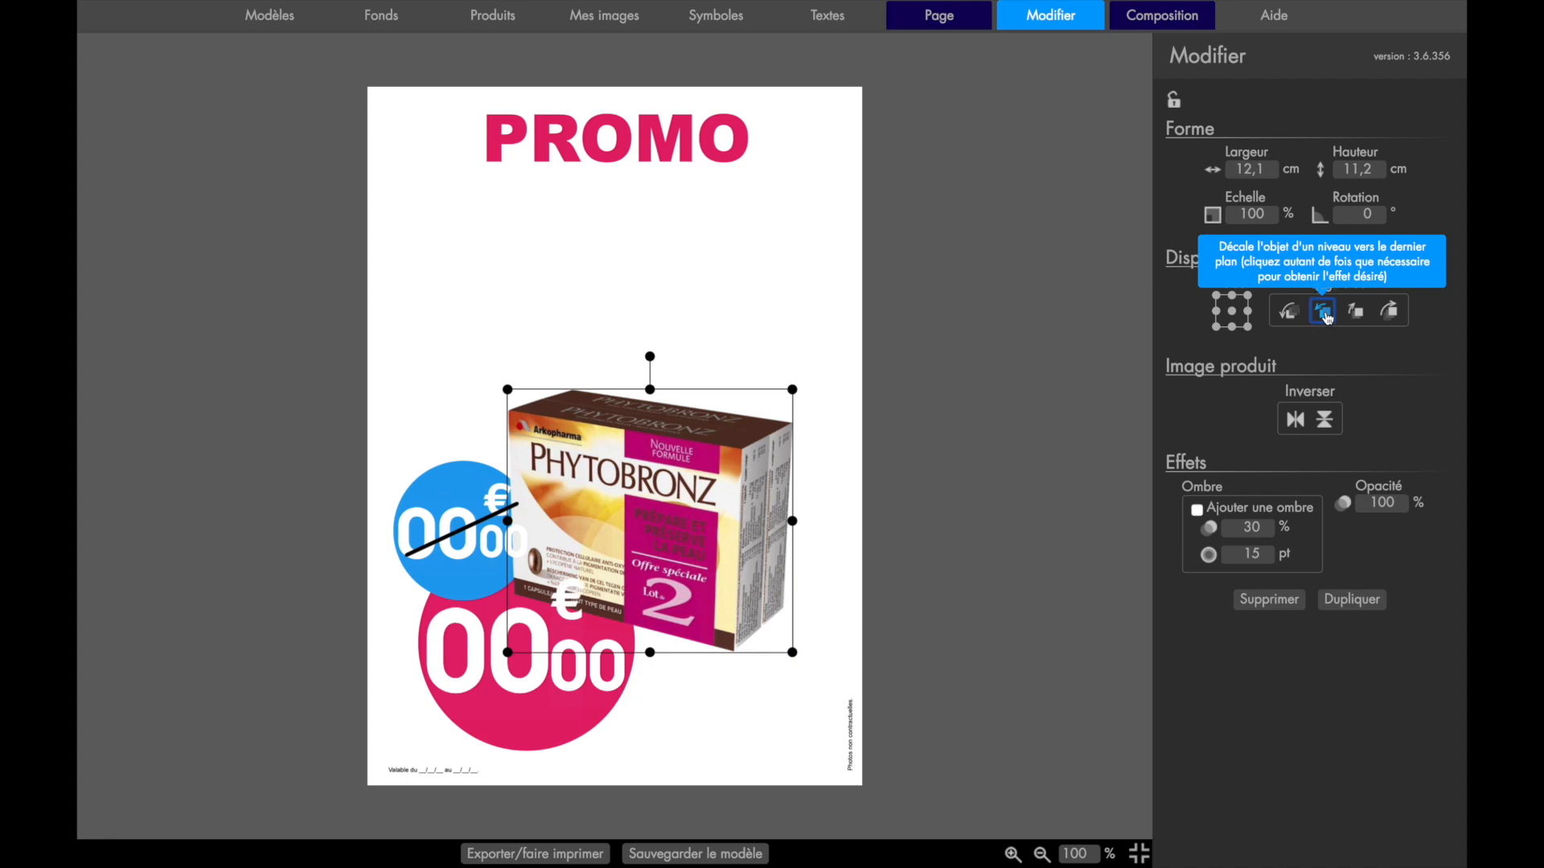
pyautogui.click(1324, 313)
pyautogui.click(1325, 313)
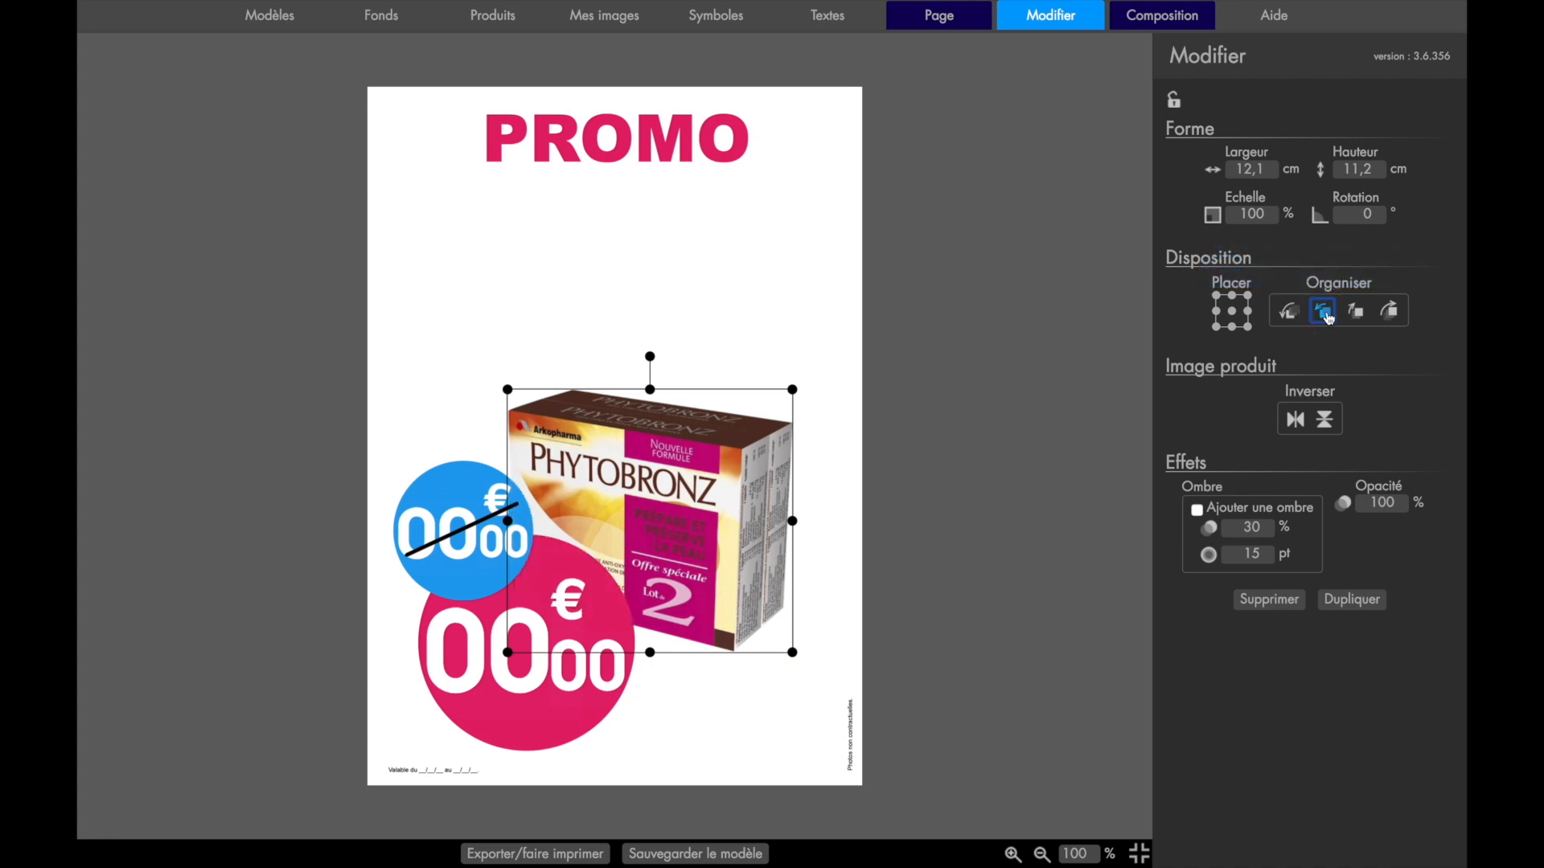
pyautogui.moveTo(680, 497); pyautogui.dragTo(693, 501)
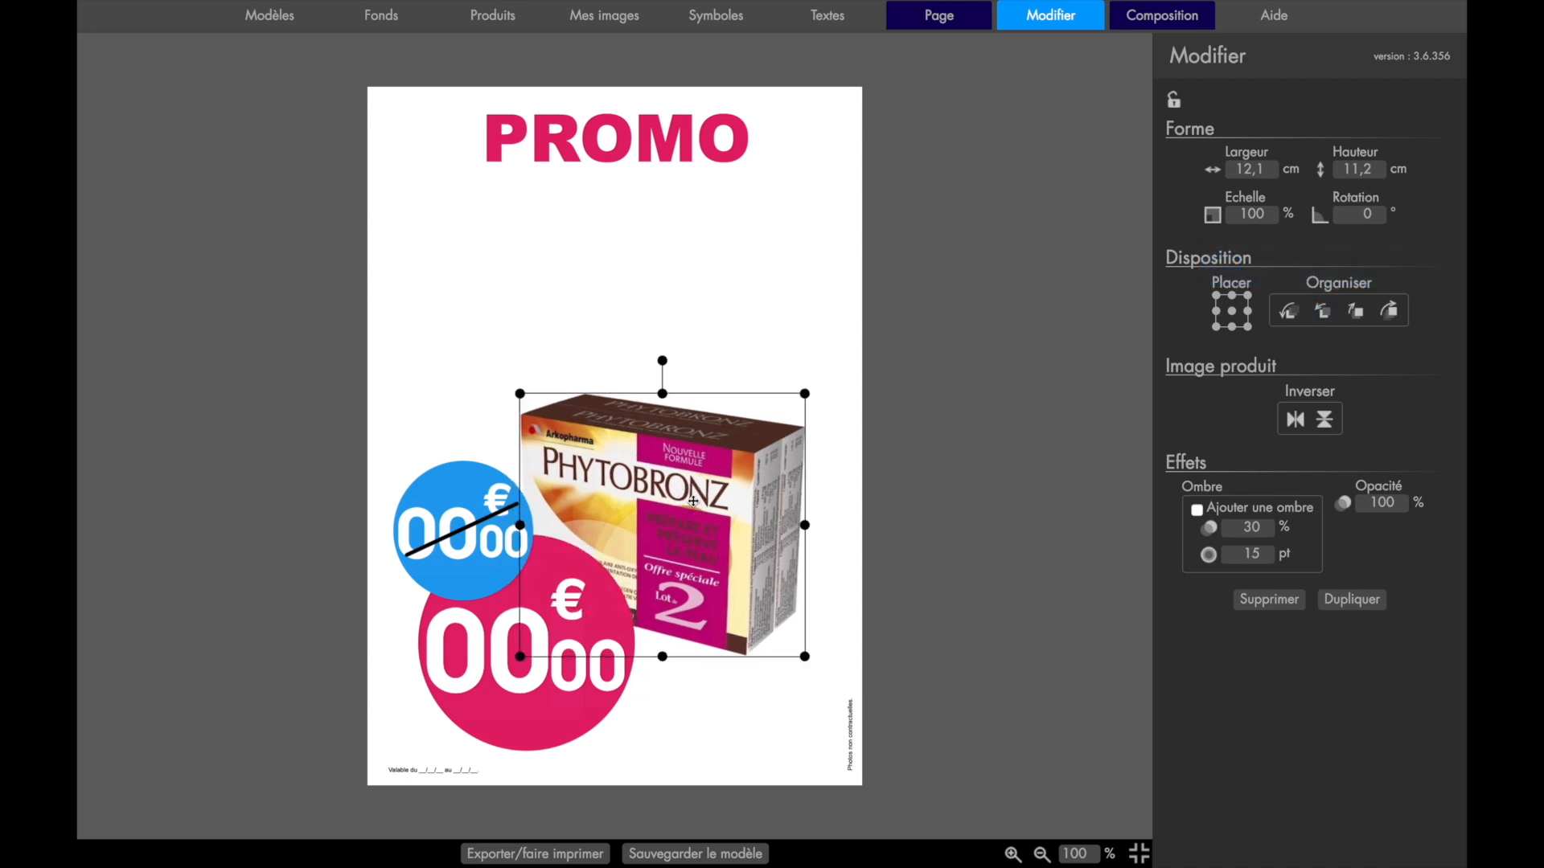
pyautogui.click(780, 302)
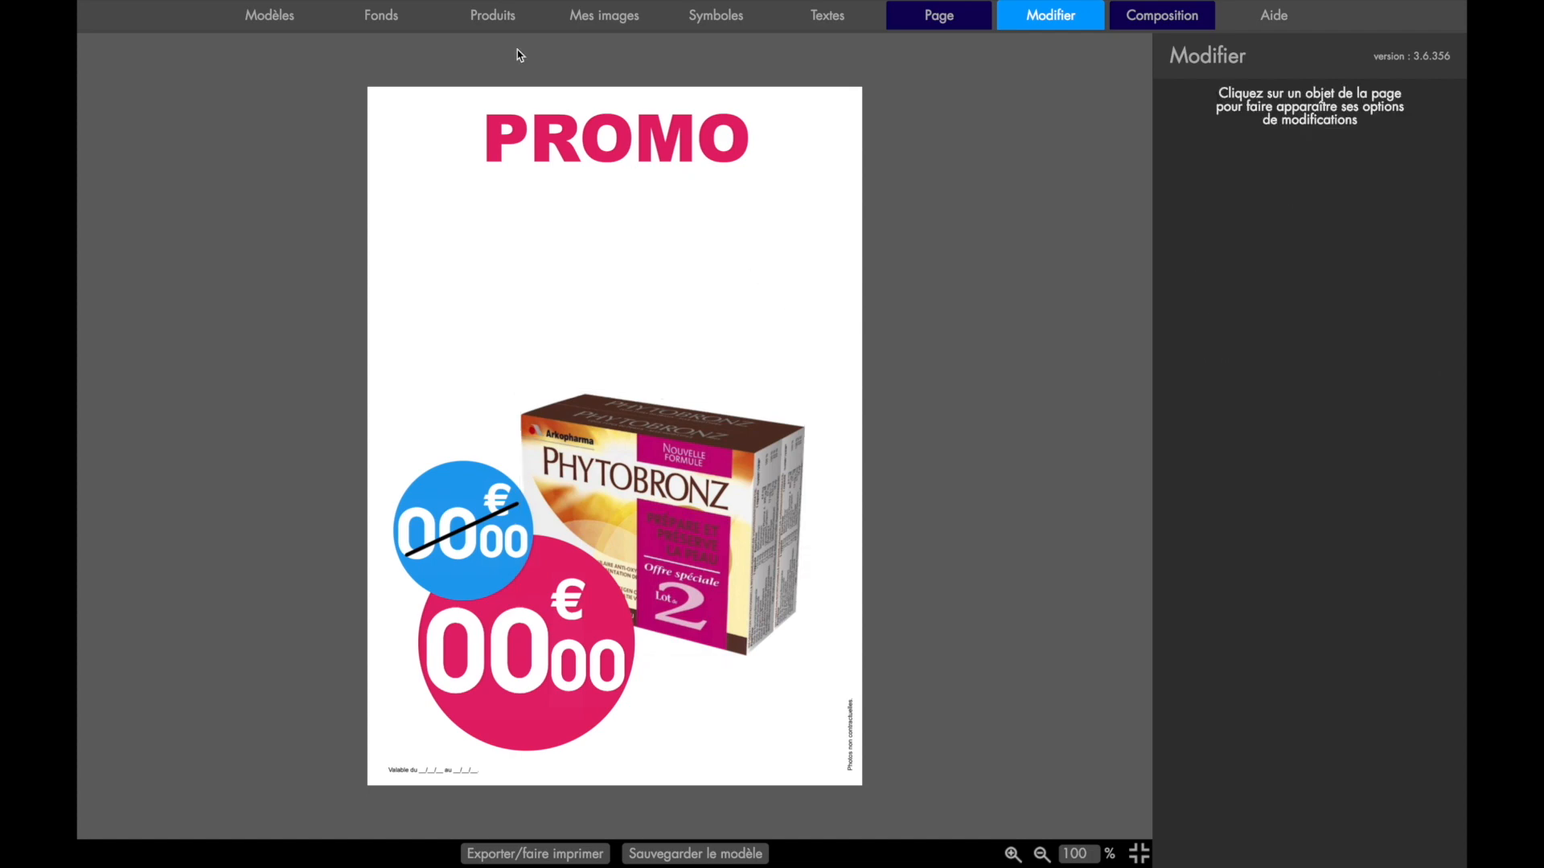
# Browse the backgrounds of the Bronzage et Solaire theme and apply the portrait beach photo of the woman in a white sun hat
pyautogui.click(386, 24)
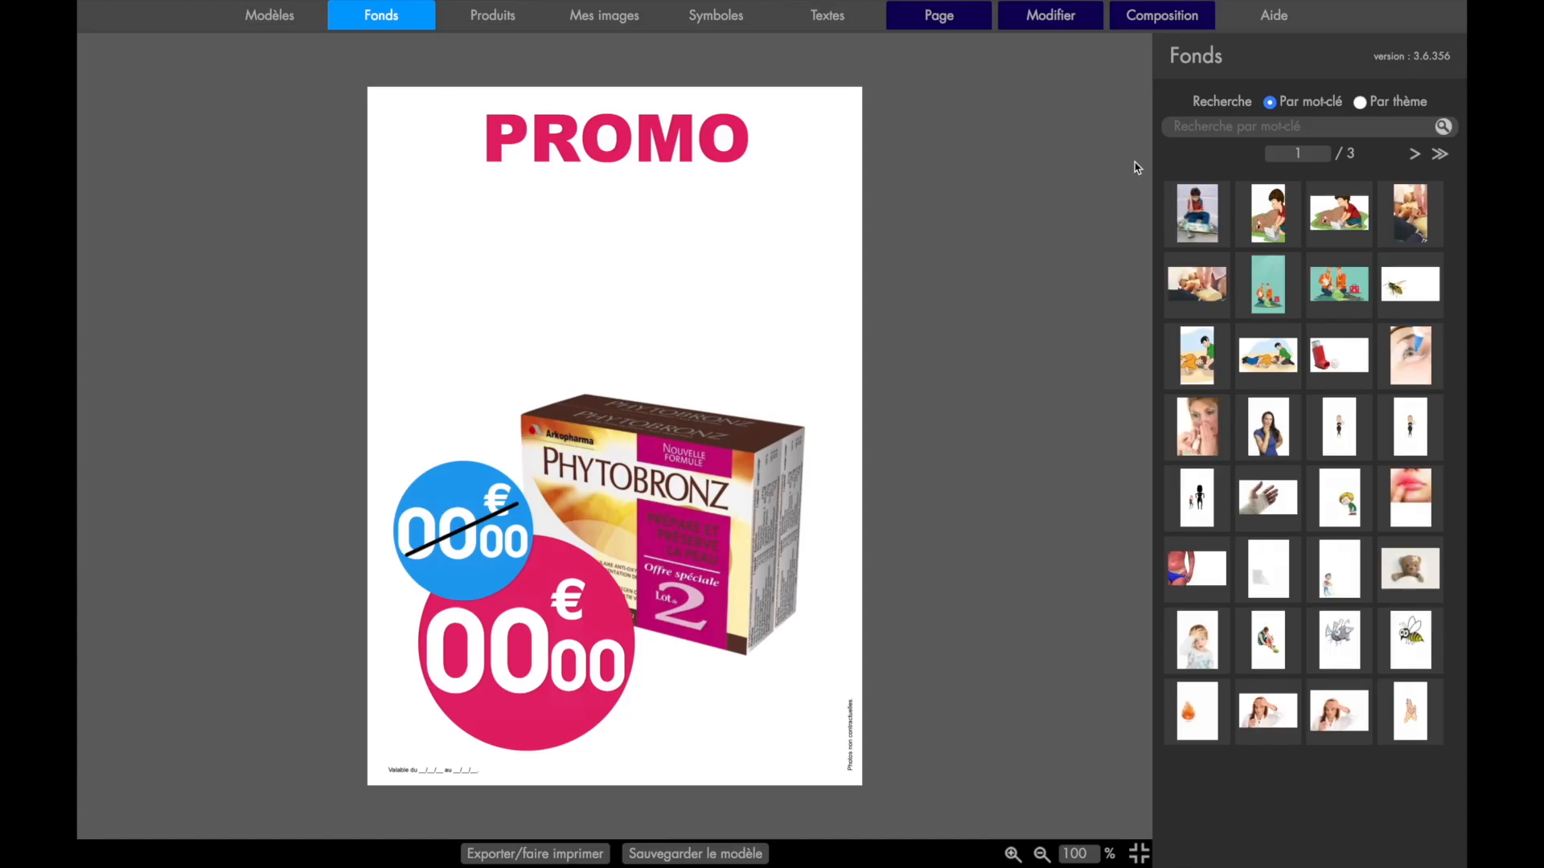
pyautogui.click(1358, 103)
pyautogui.click(1447, 126)
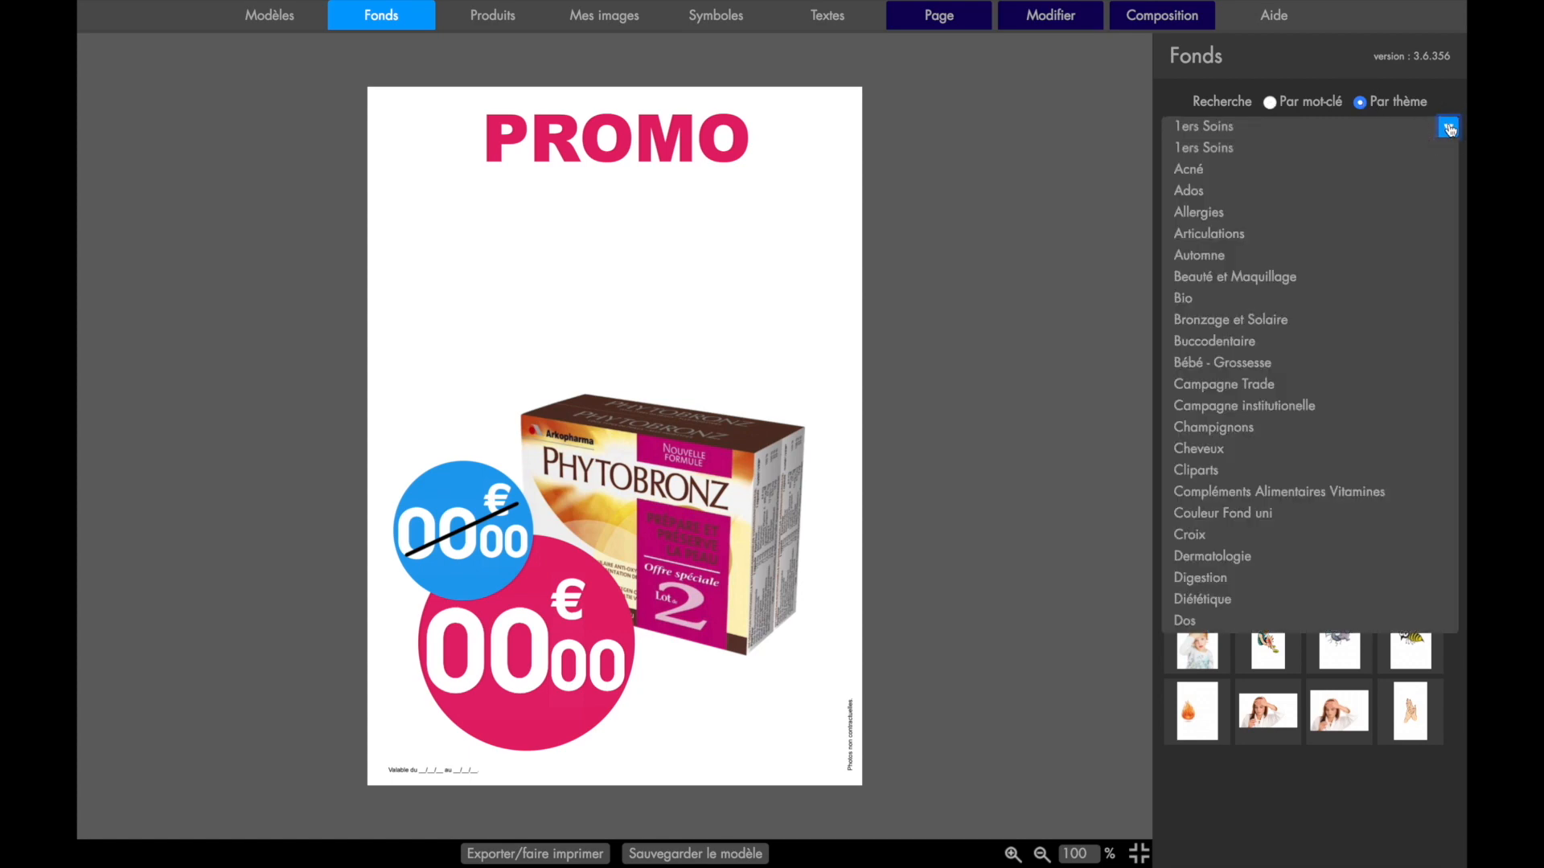
pyautogui.click(1279, 320)
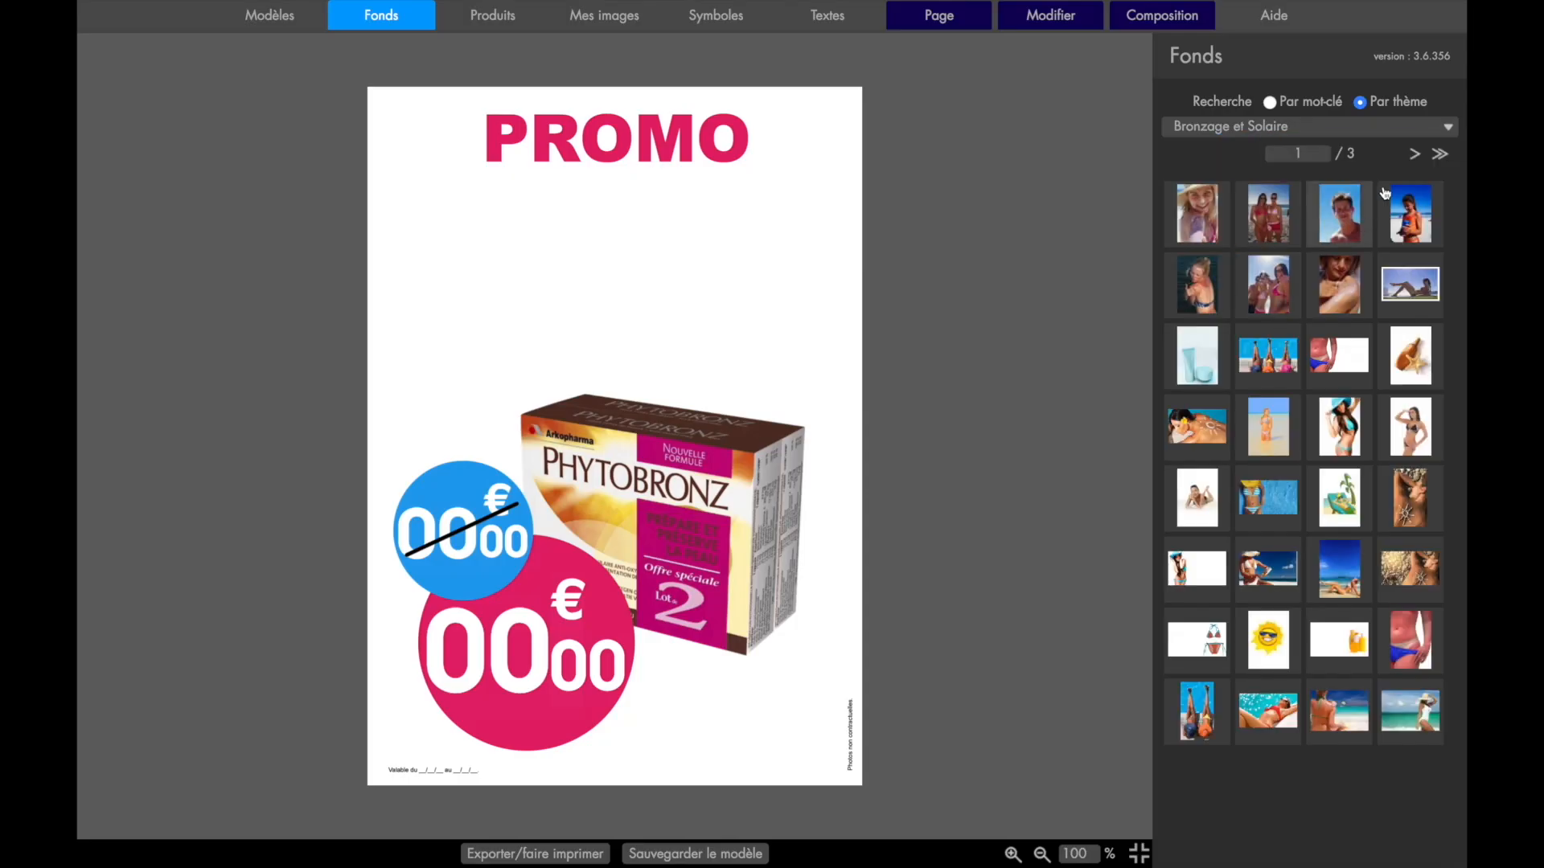
pyautogui.click(1415, 156)
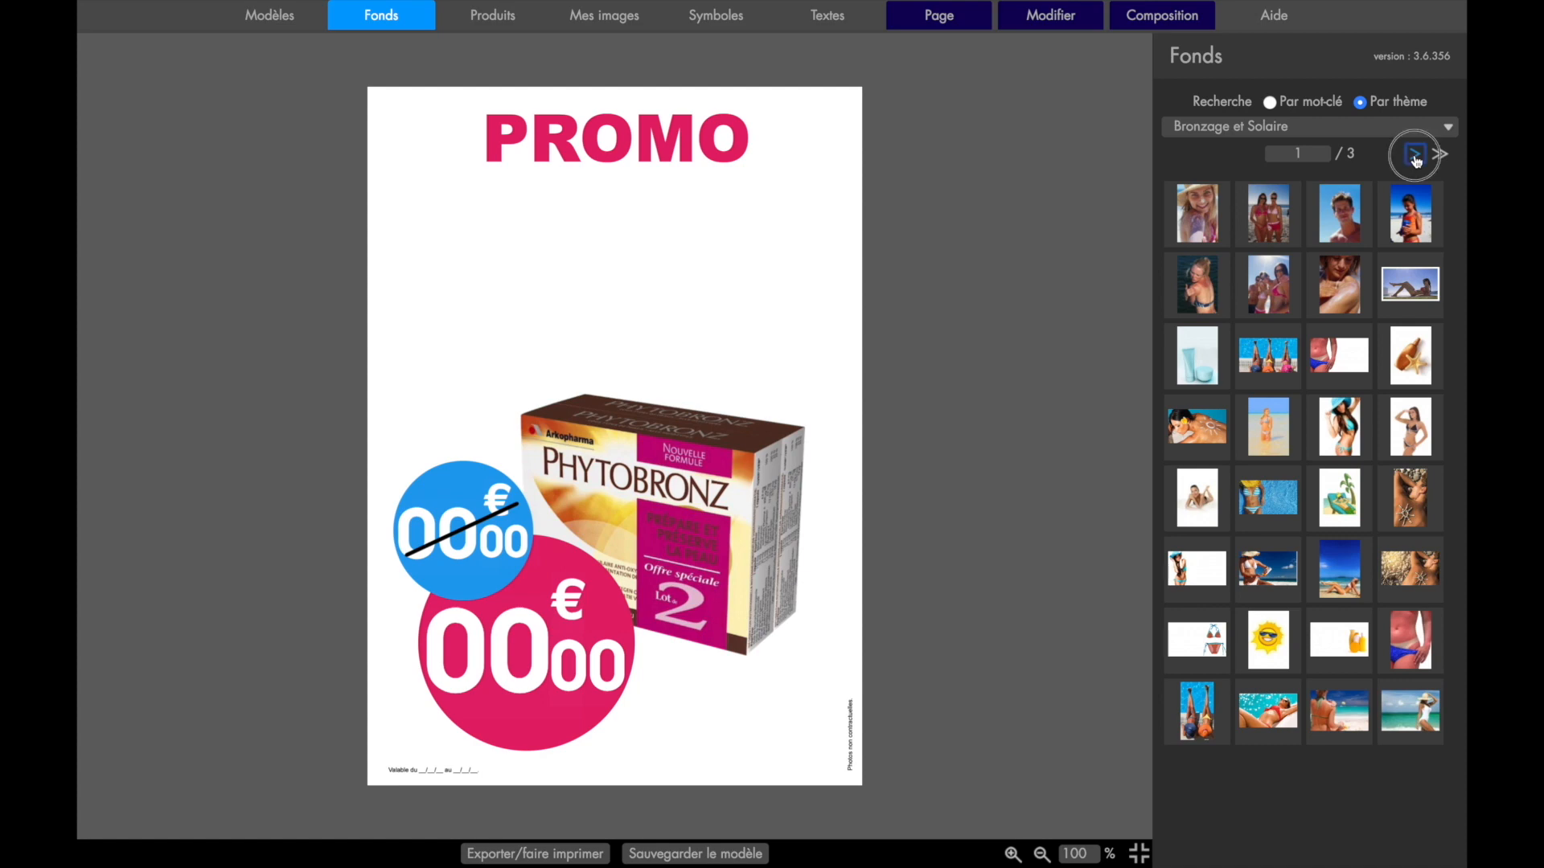
pyautogui.click(1440, 154)
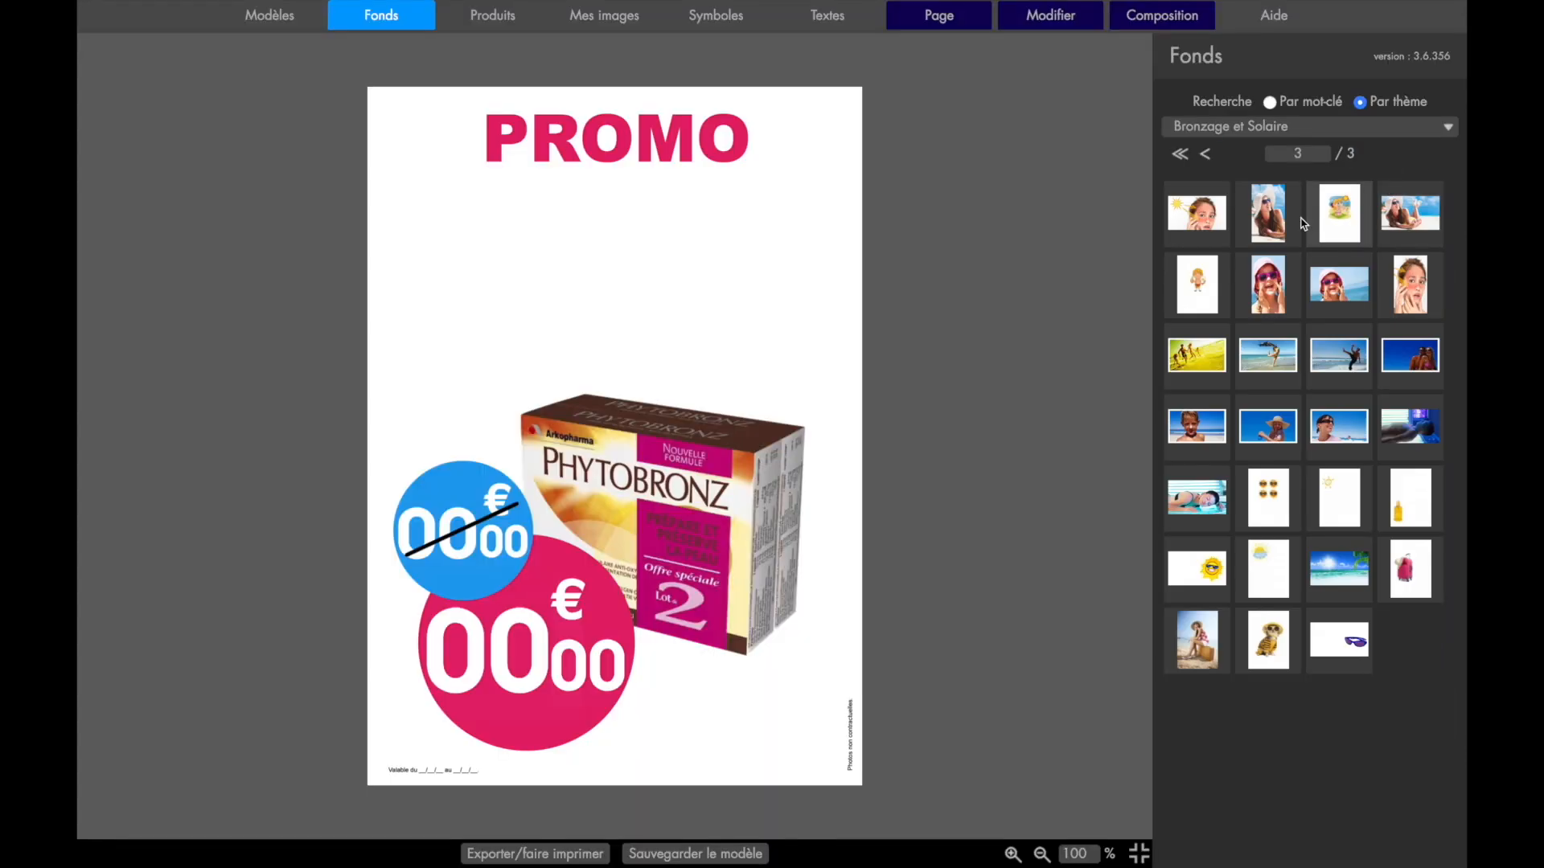
pyautogui.doubleClick(1271, 216)
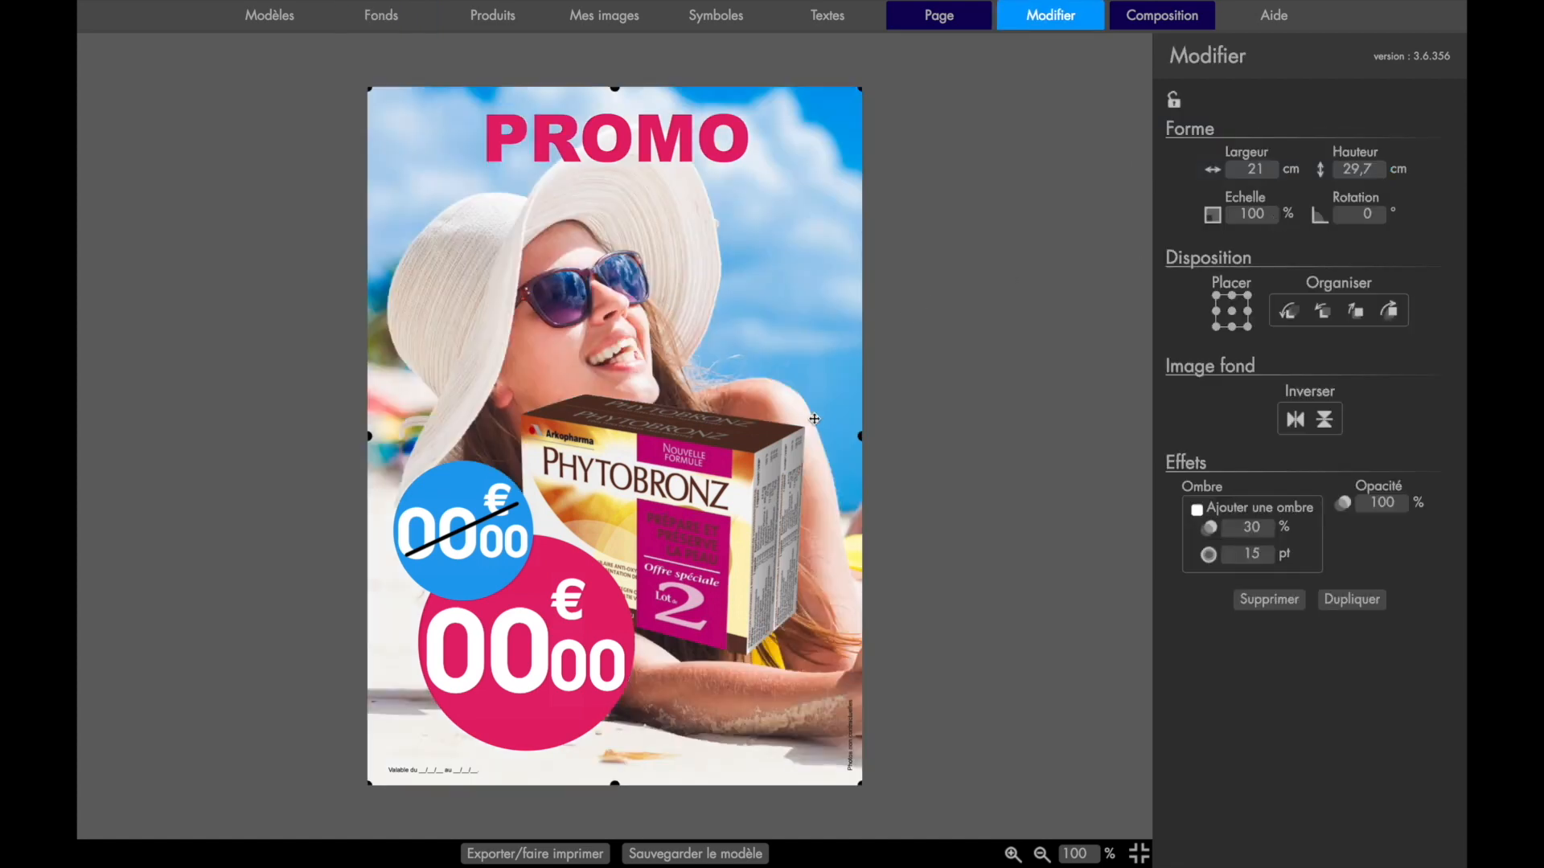
# Replace the PROMO title with "OFFRE SOLAIRE" on two lines and centre the text
pyautogui.click(679, 137)
pyautogui.doubleClick(679, 138)
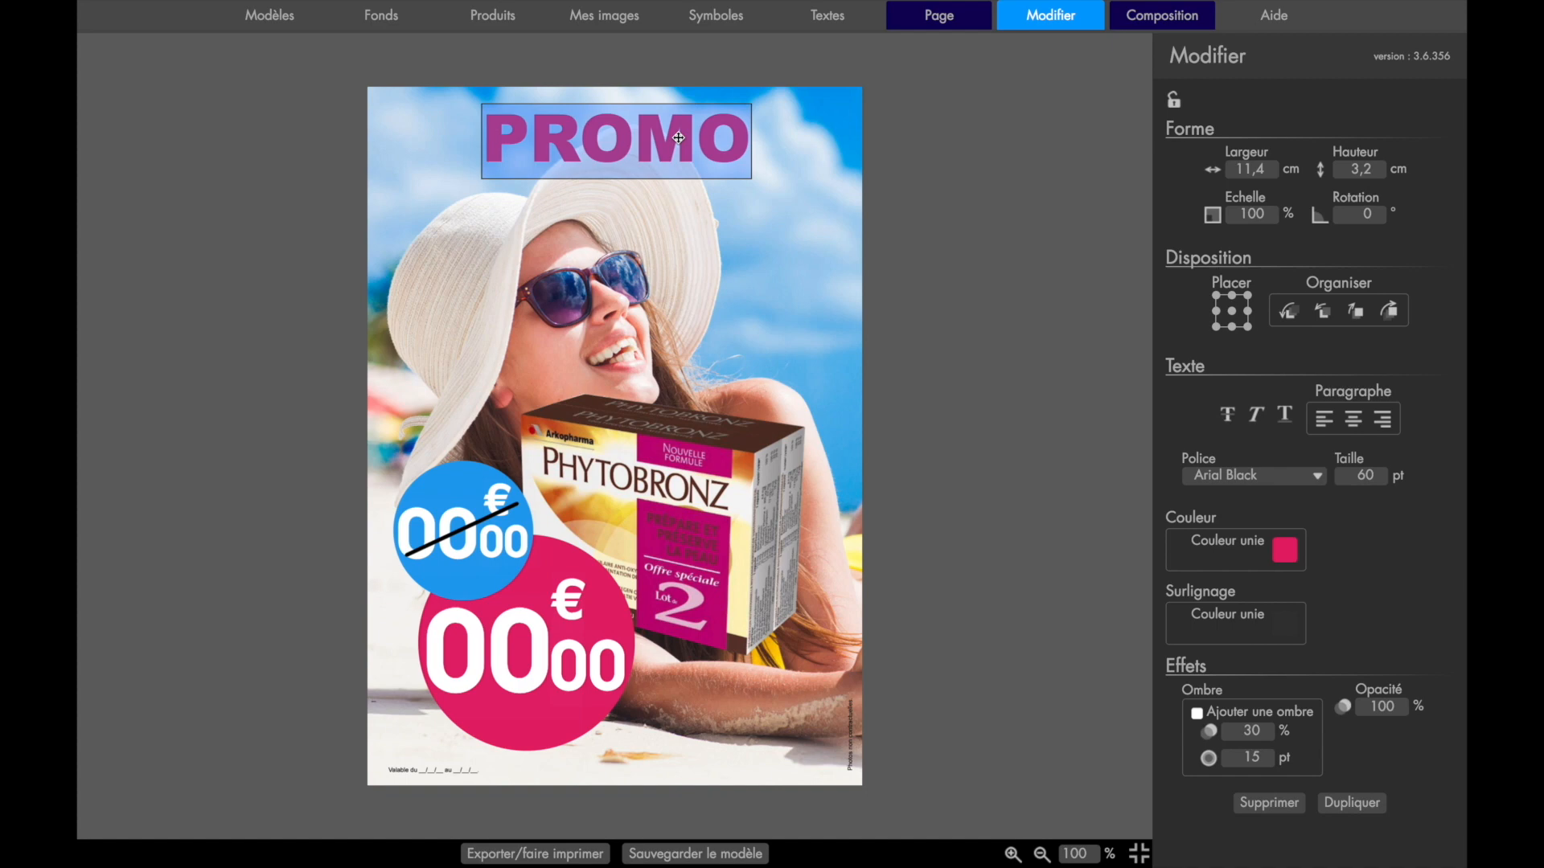
pyautogui.write('O')
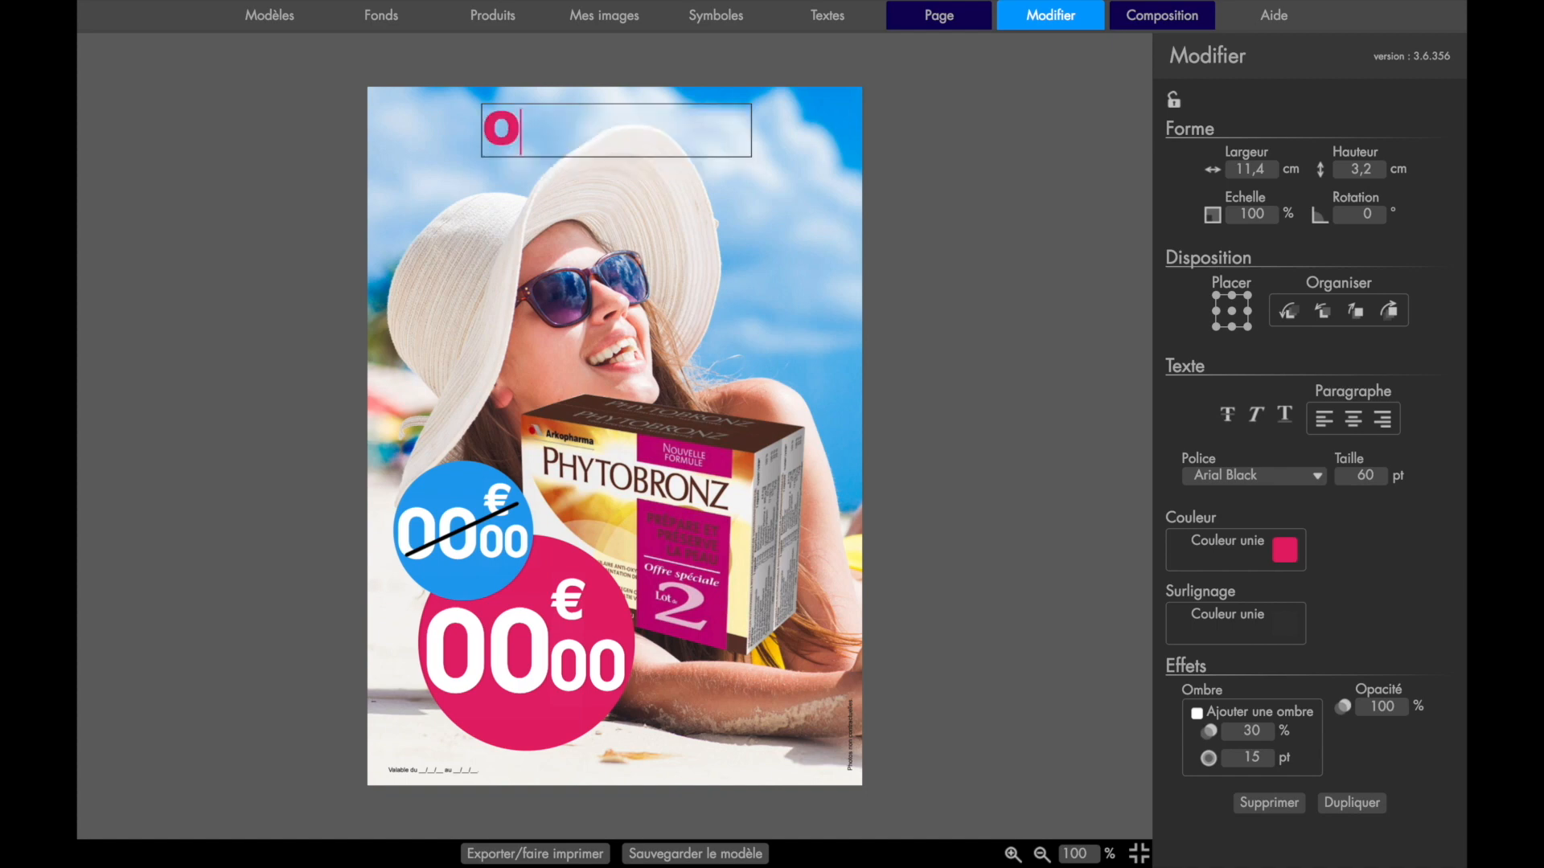
pyautogui.write('FFRE')
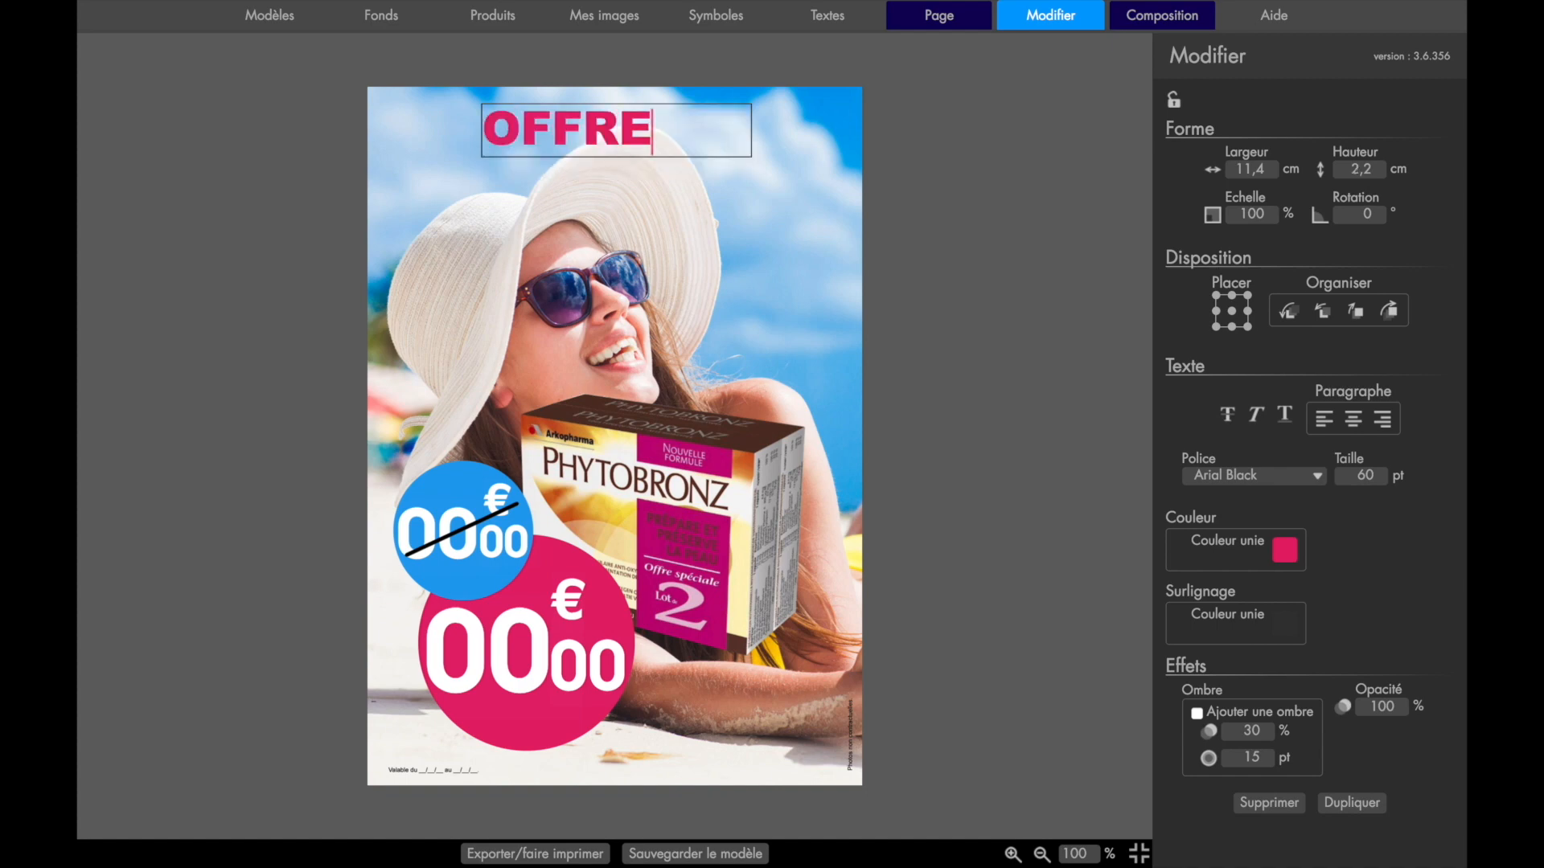
pyautogui.press('Return')
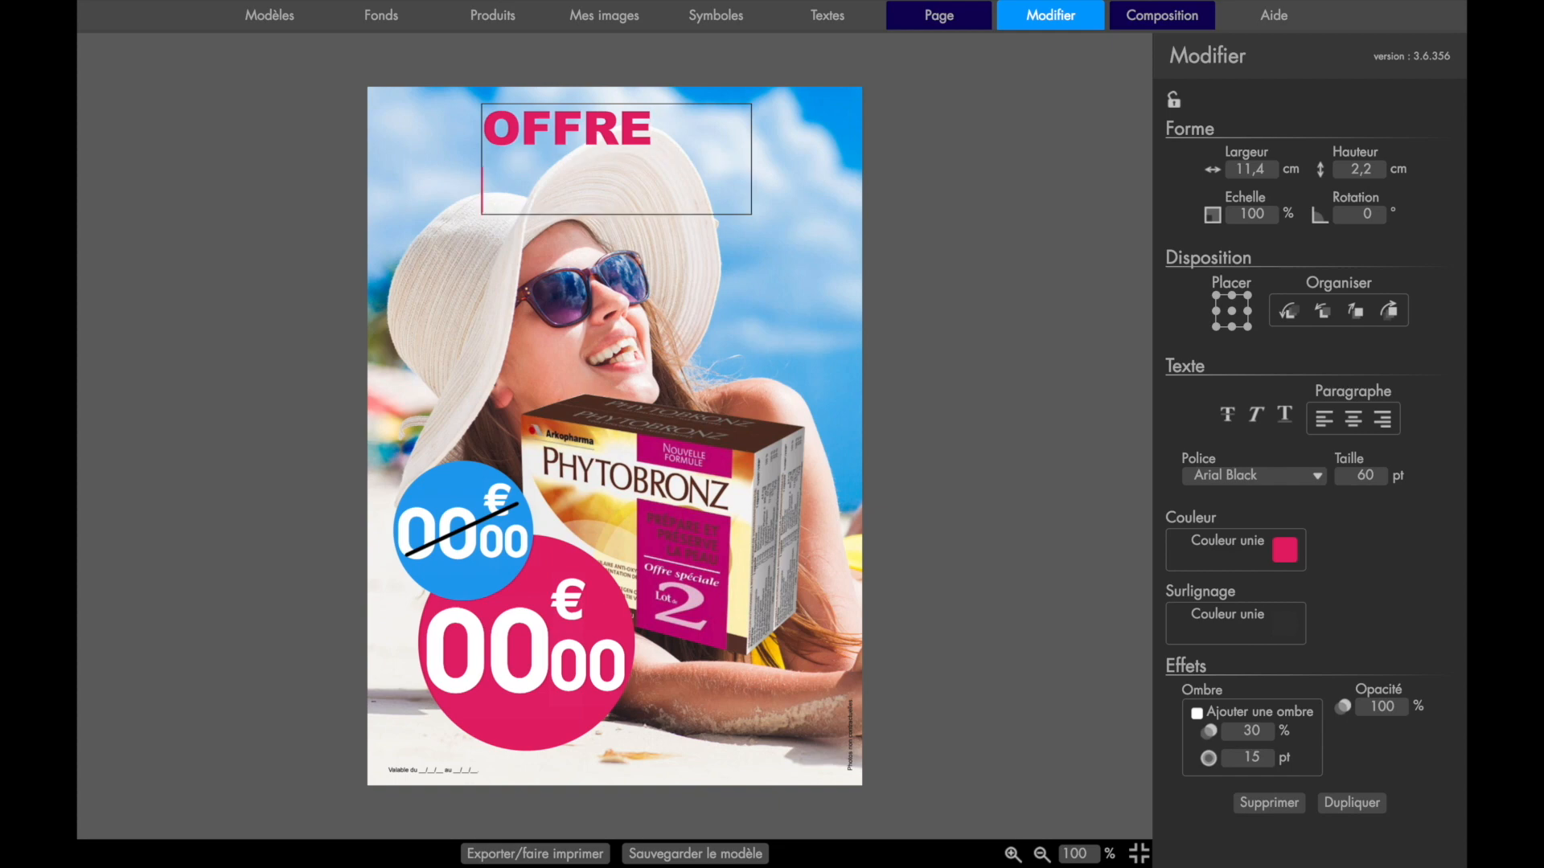
pyautogui.write('SOLAIRE')
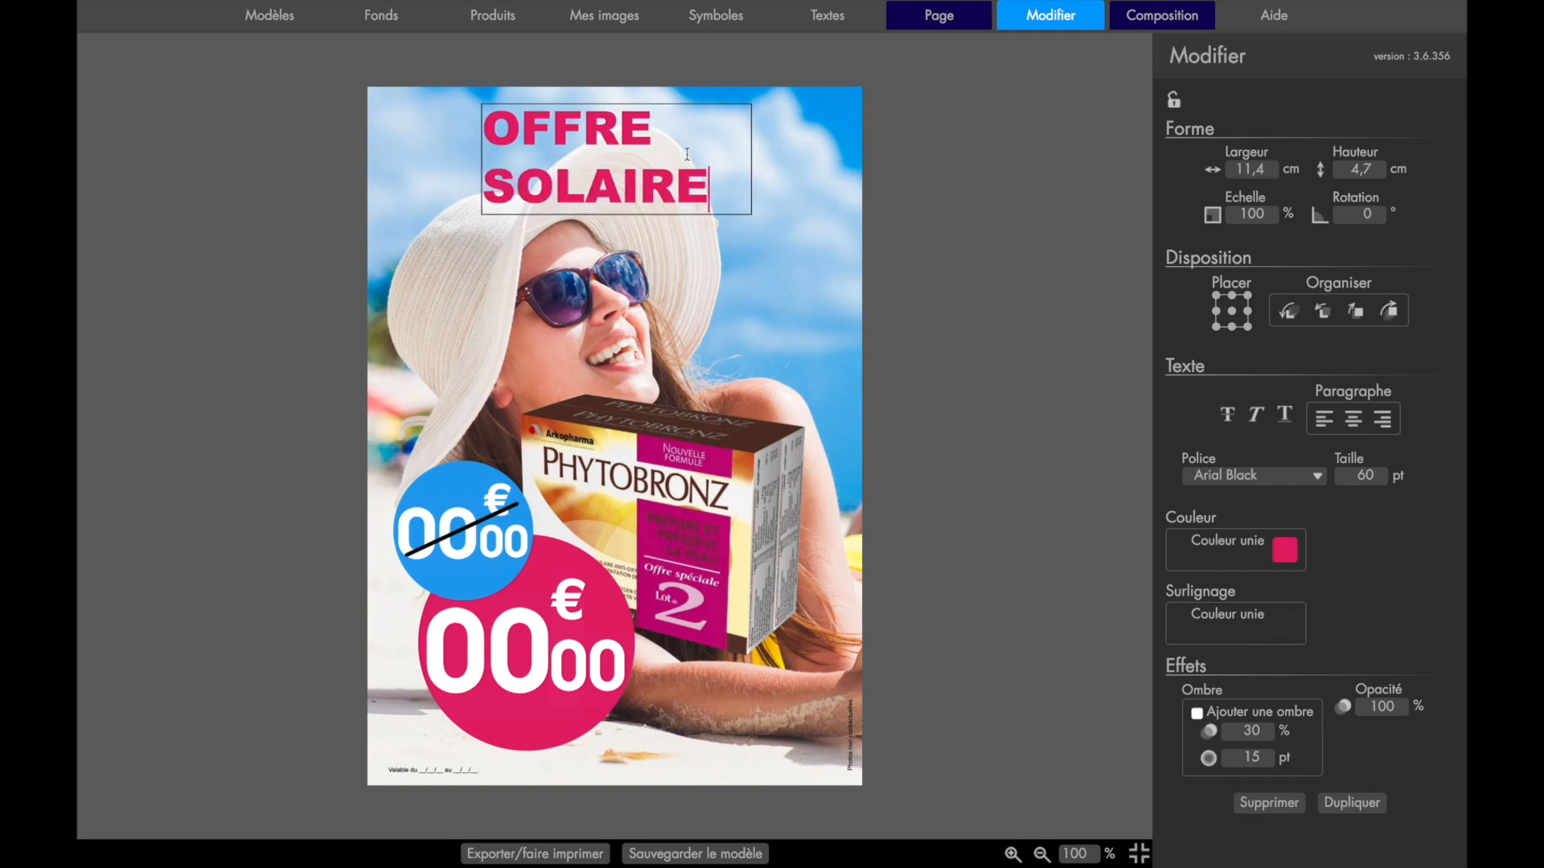
pyautogui.click(1355, 422)
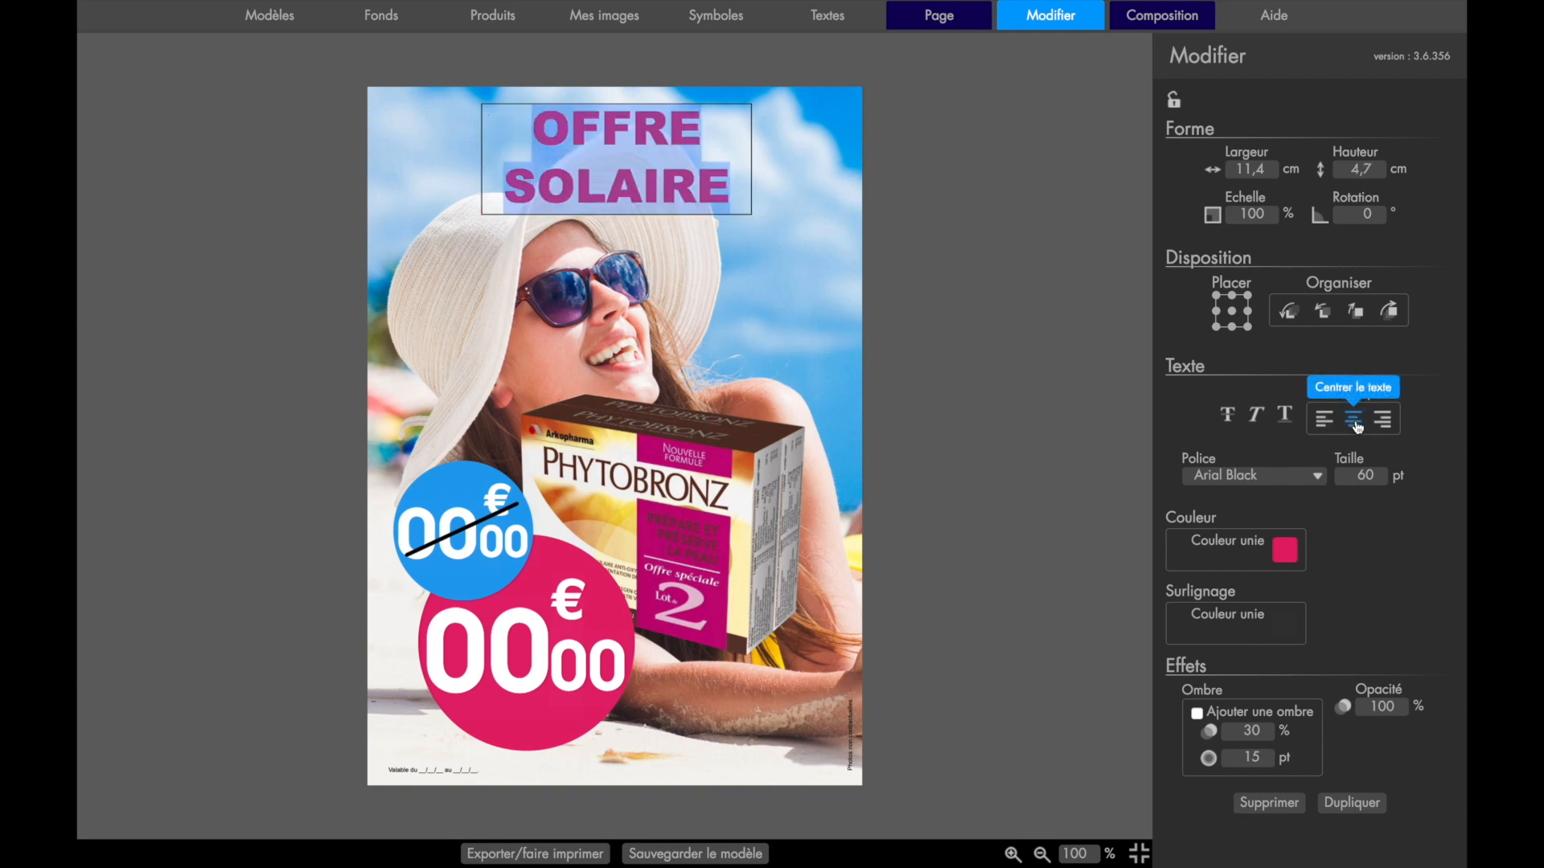
pyautogui.click(737, 225)
# Enlarge the OFFRE SOLAIRE title to about 16.9 × 6.9 cm and keep it centred across the upper part of the poster
pyautogui.click(692, 190)
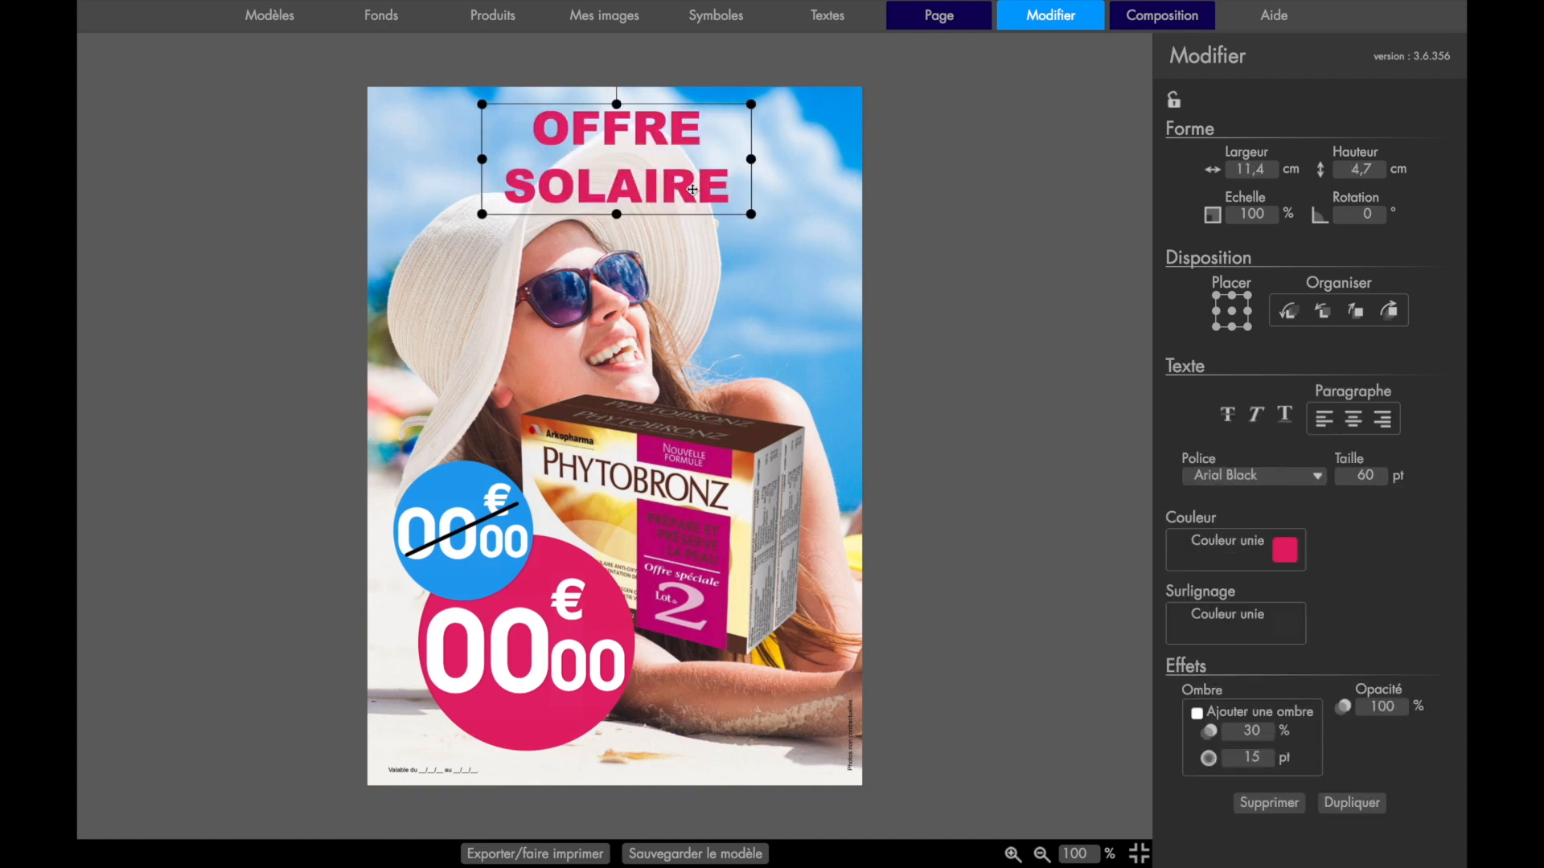
pyautogui.moveTo(751, 104); pyautogui.dragTo(879, 50)
pyautogui.moveTo(663, 214); pyautogui.dragTo(594, 261)
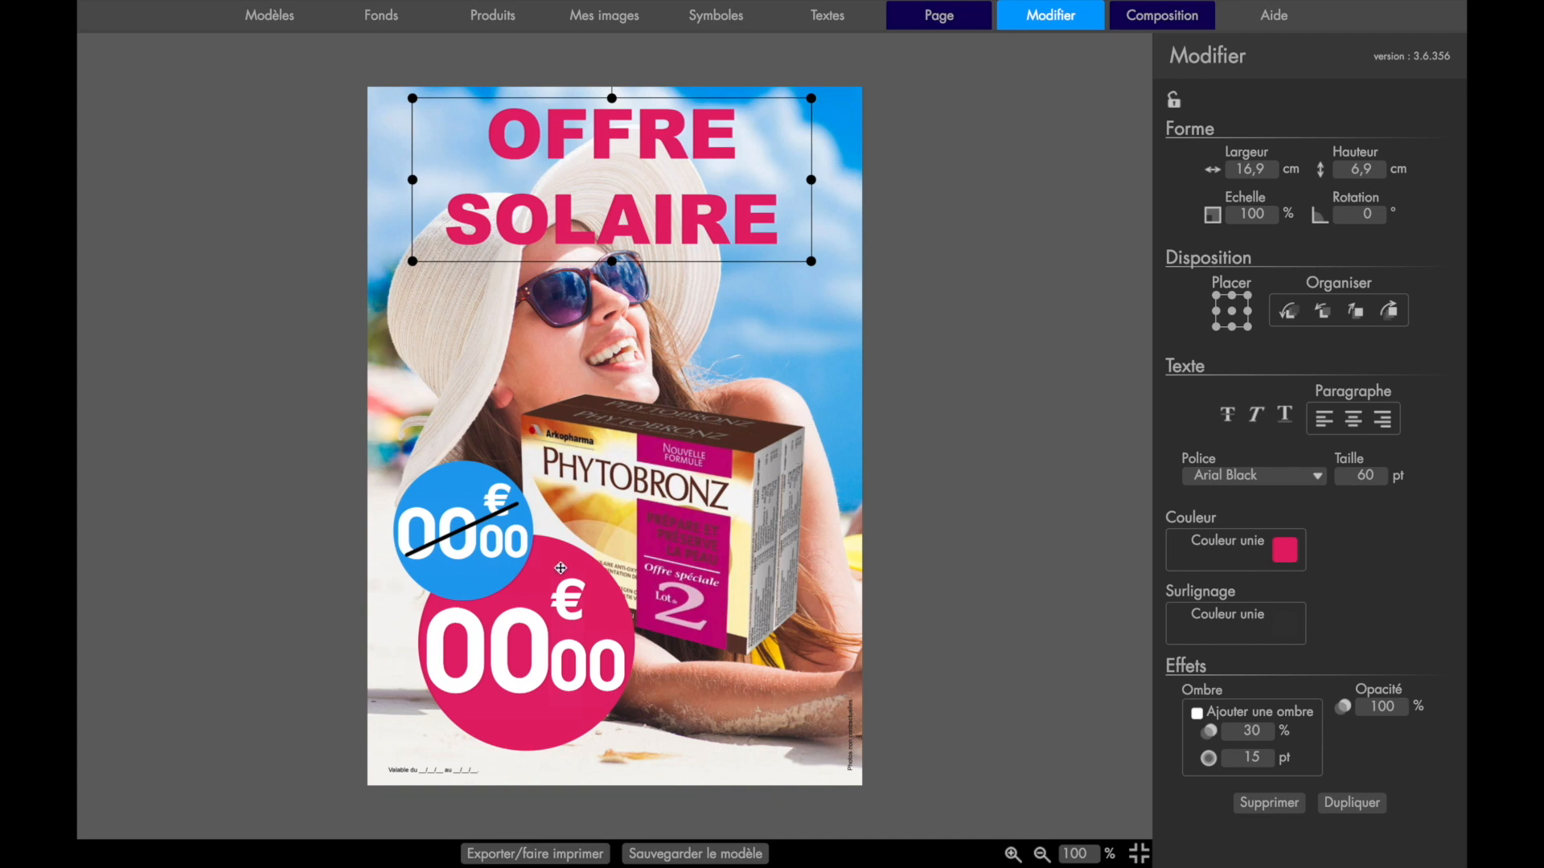
# Set the crossed-out price in the blue circle to 18 euros 50
pyautogui.click(471, 544)
pyautogui.click(471, 544)
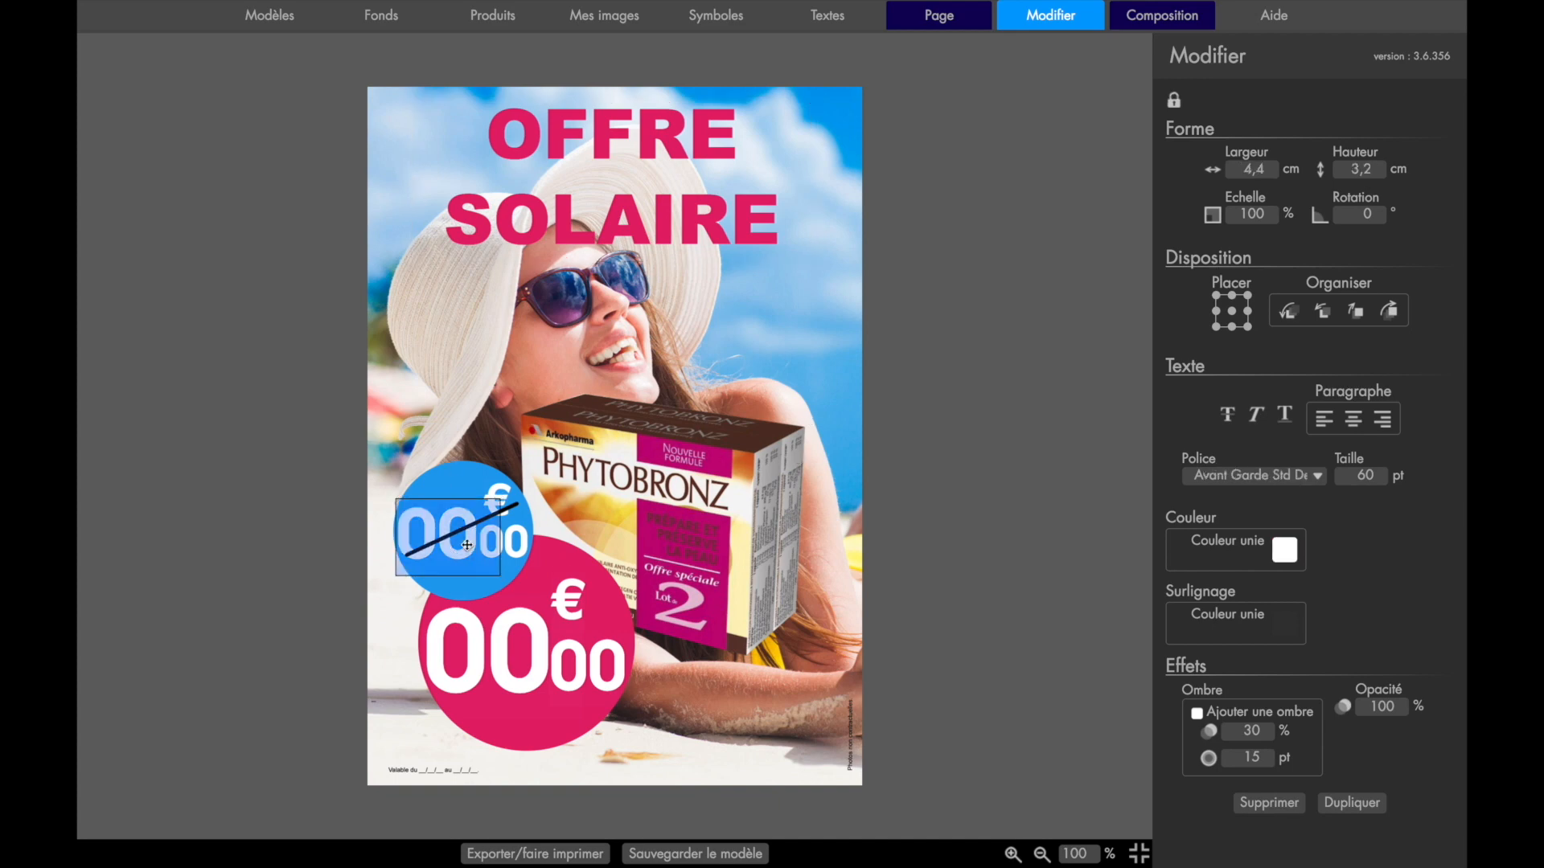
pyautogui.press('BackSpace')
pyautogui.press('BackSpace')
pyautogui.write('18')
pyautogui.click(510, 539)
pyautogui.click(510, 539)
pyautogui.press('BackSpace')
pyautogui.press('BackSpace')
pyautogui.write('50')
# Set the promotional price in the pink circle to 14 euros 90
pyautogui.click(531, 657)
pyautogui.doubleClick(539, 657)
pyautogui.click(538, 656)
pyautogui.press('BackSpace')
pyautogui.press('BackSpace')
pyautogui.write('14')
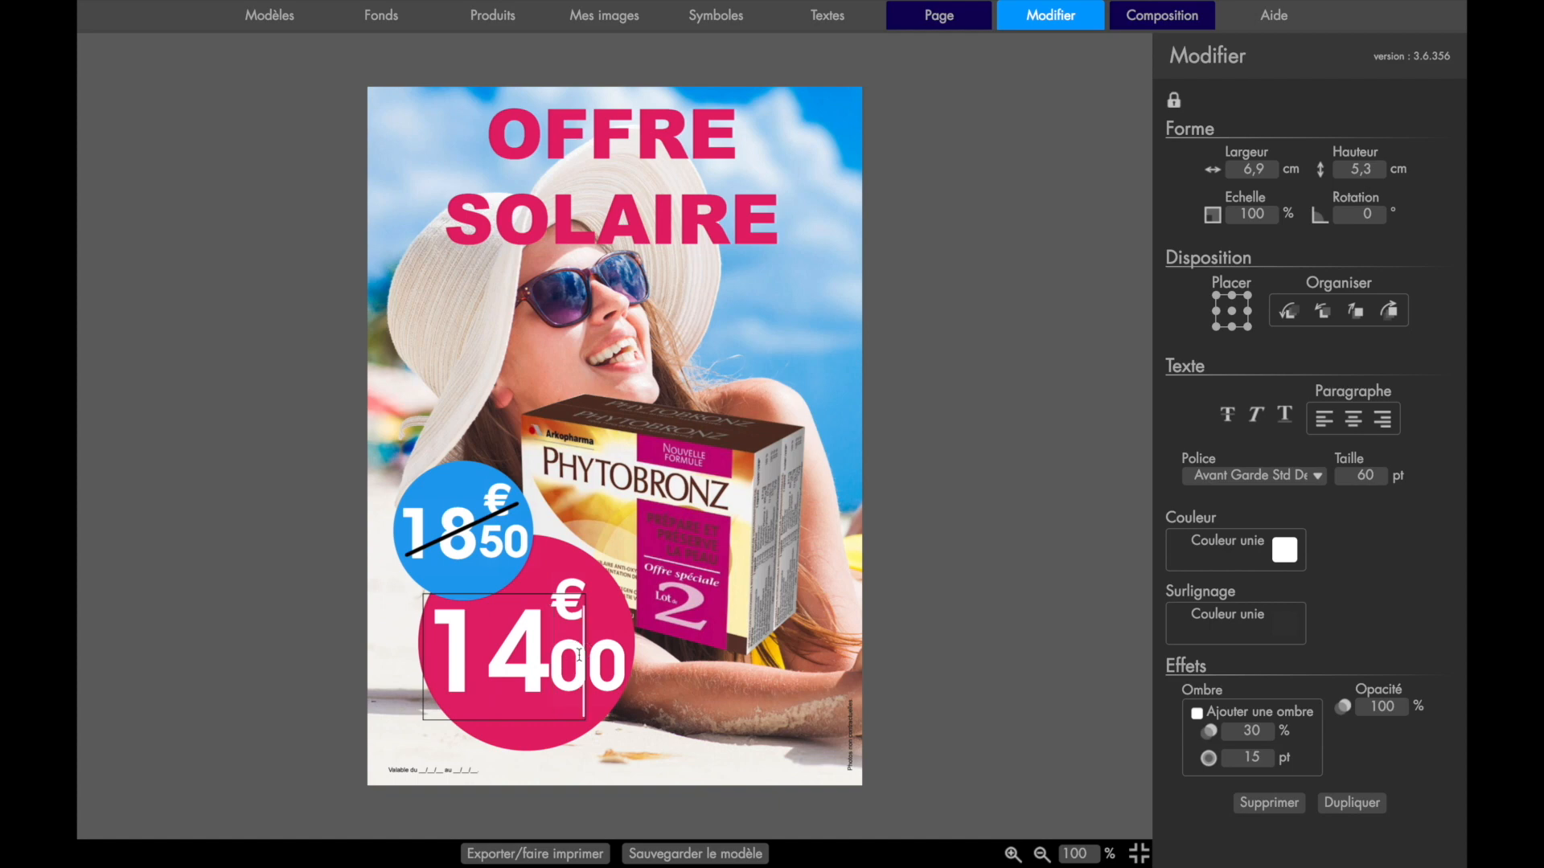
pyautogui.click(591, 658)
pyautogui.doubleClick(591, 657)
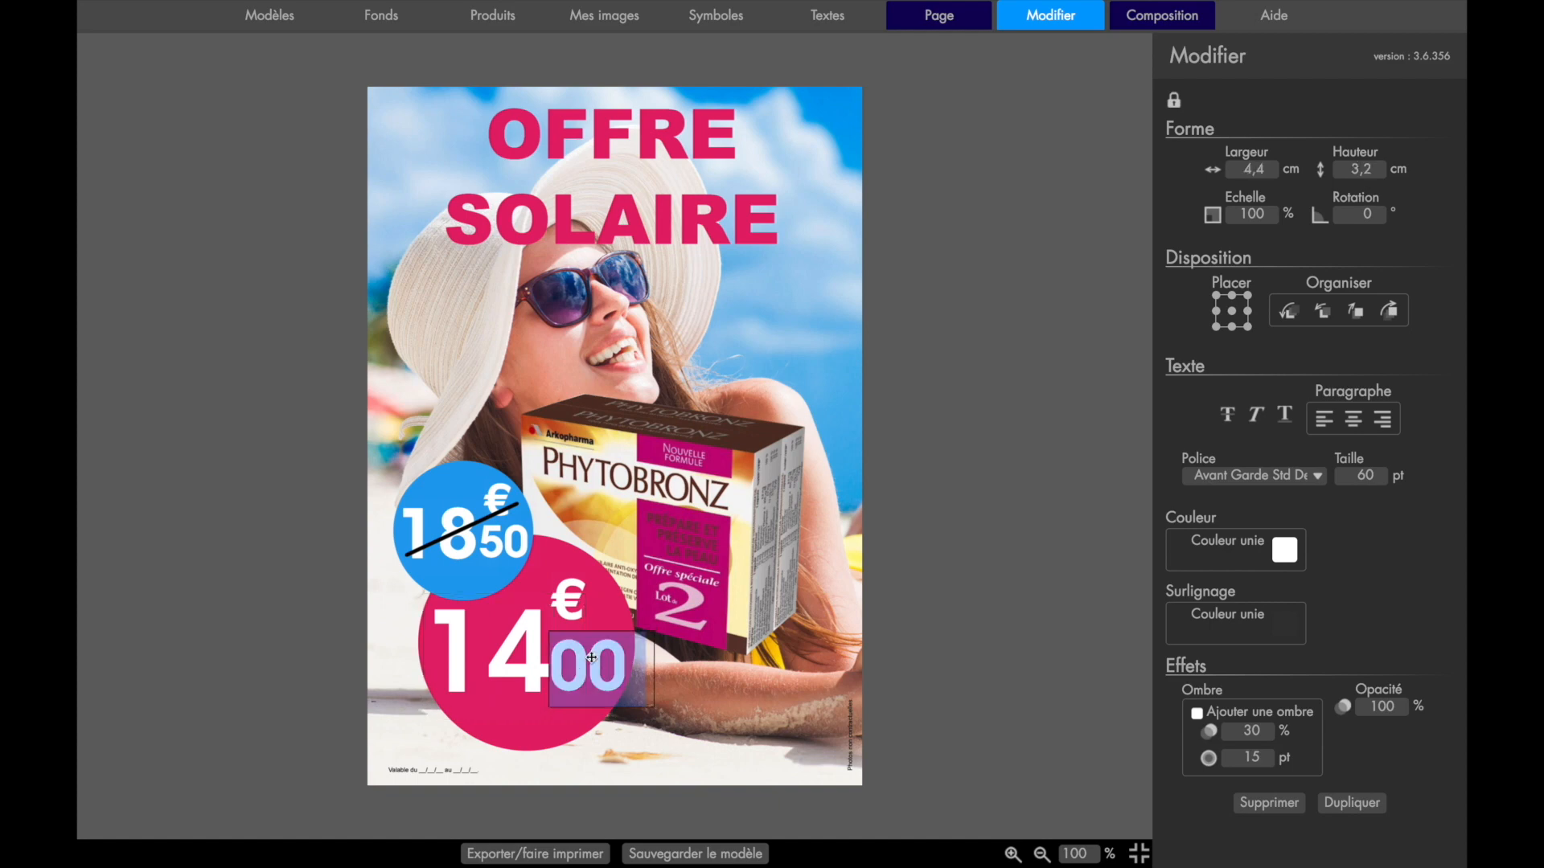
pyautogui.click(588, 658)
pyautogui.press('BackSpace')
pyautogui.write('9')
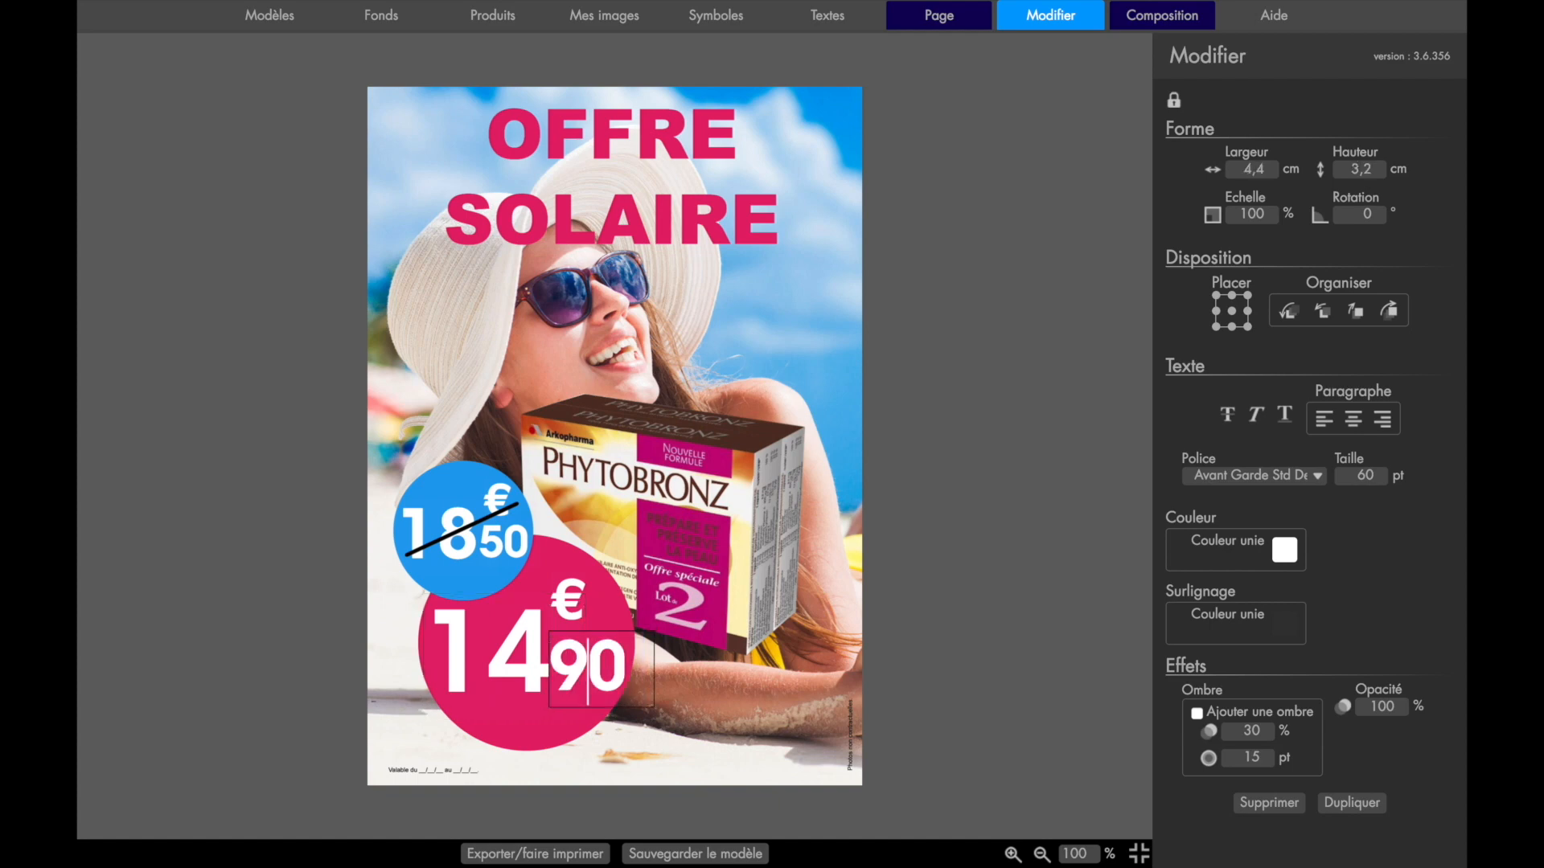
pyautogui.click(742, 658)
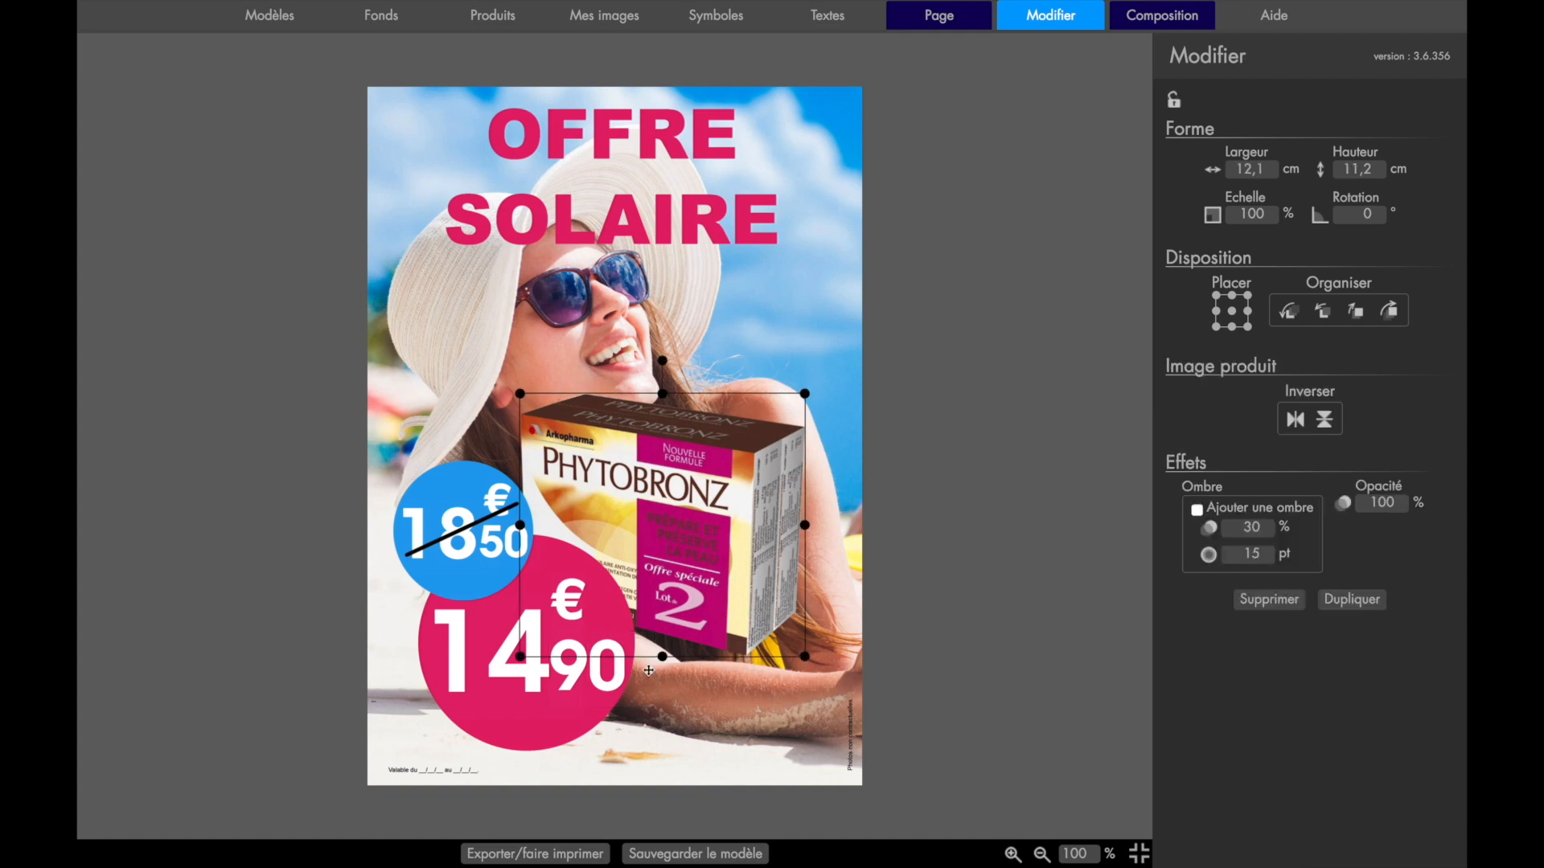
# Fill in the start date 01/06/19 in the validity line at the foot of the poster
pyautogui.click(420, 768)
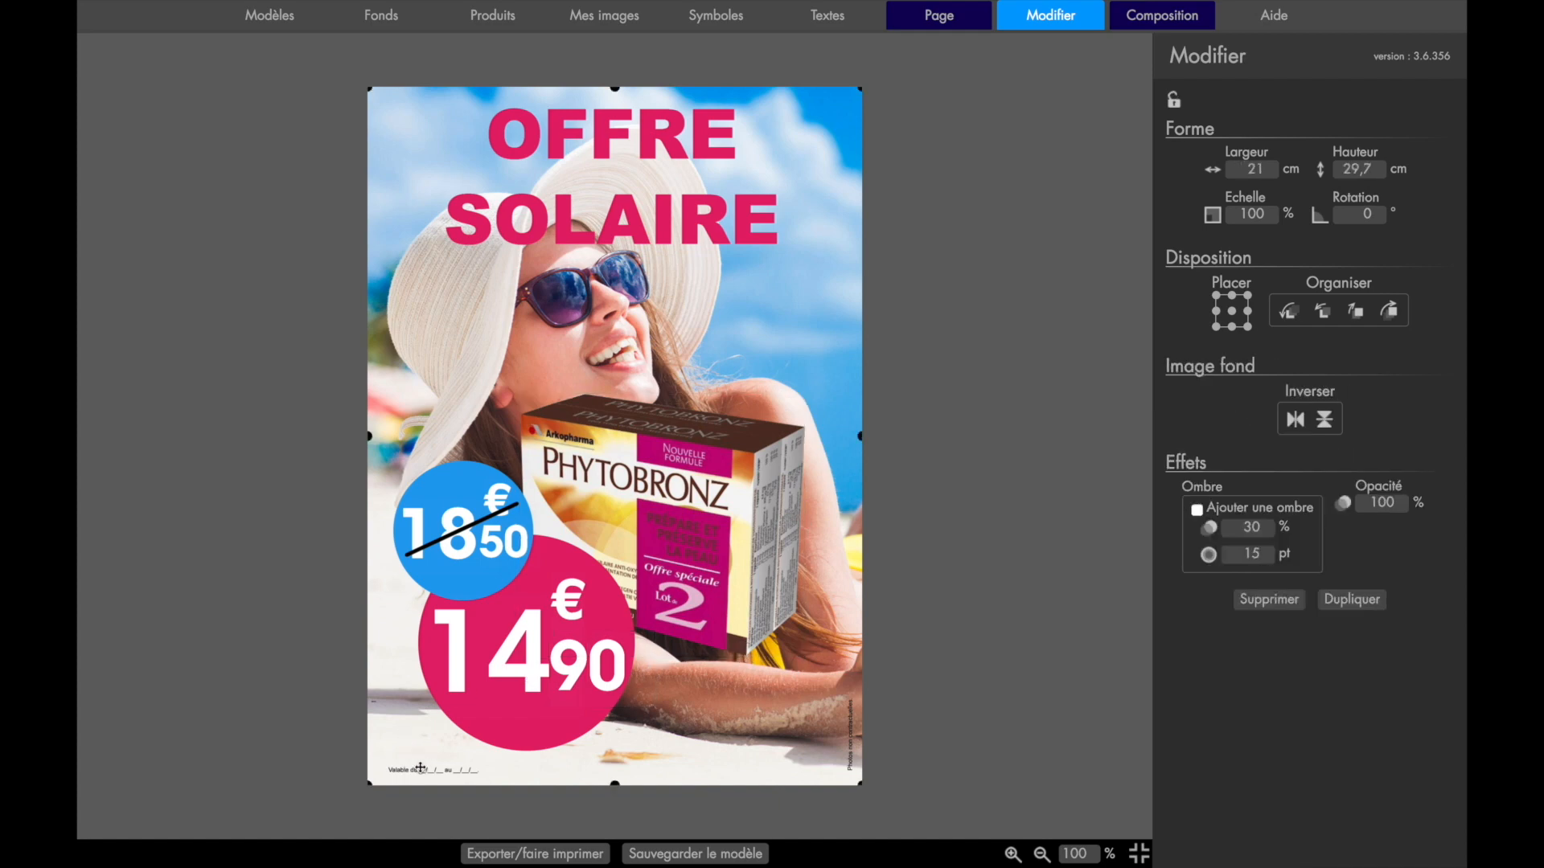
pyautogui.click(420, 768)
pyautogui.click(422, 767)
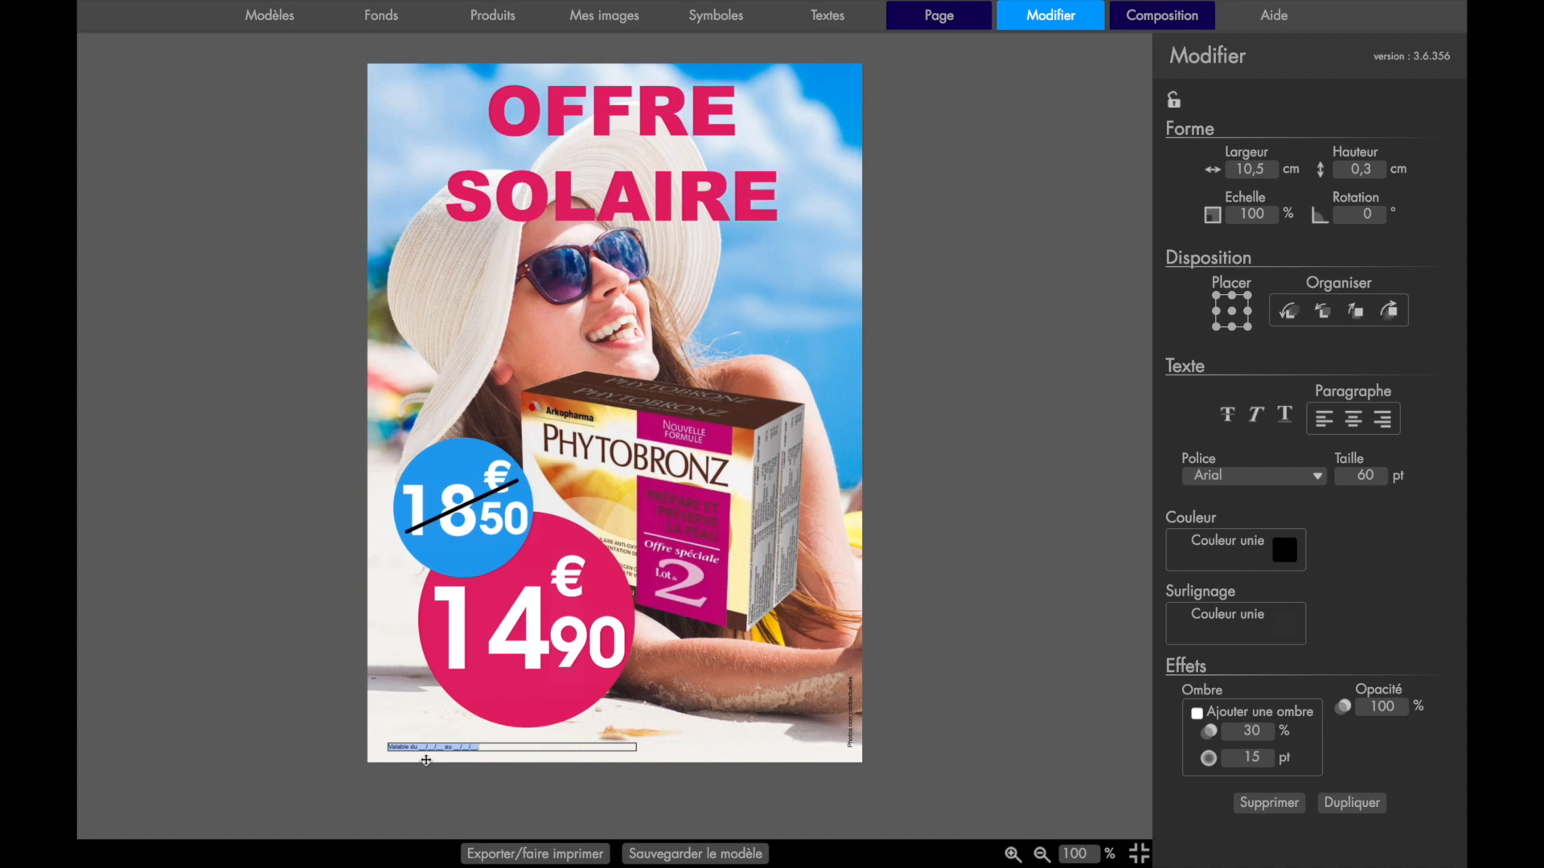
pyautogui.click(427, 747)
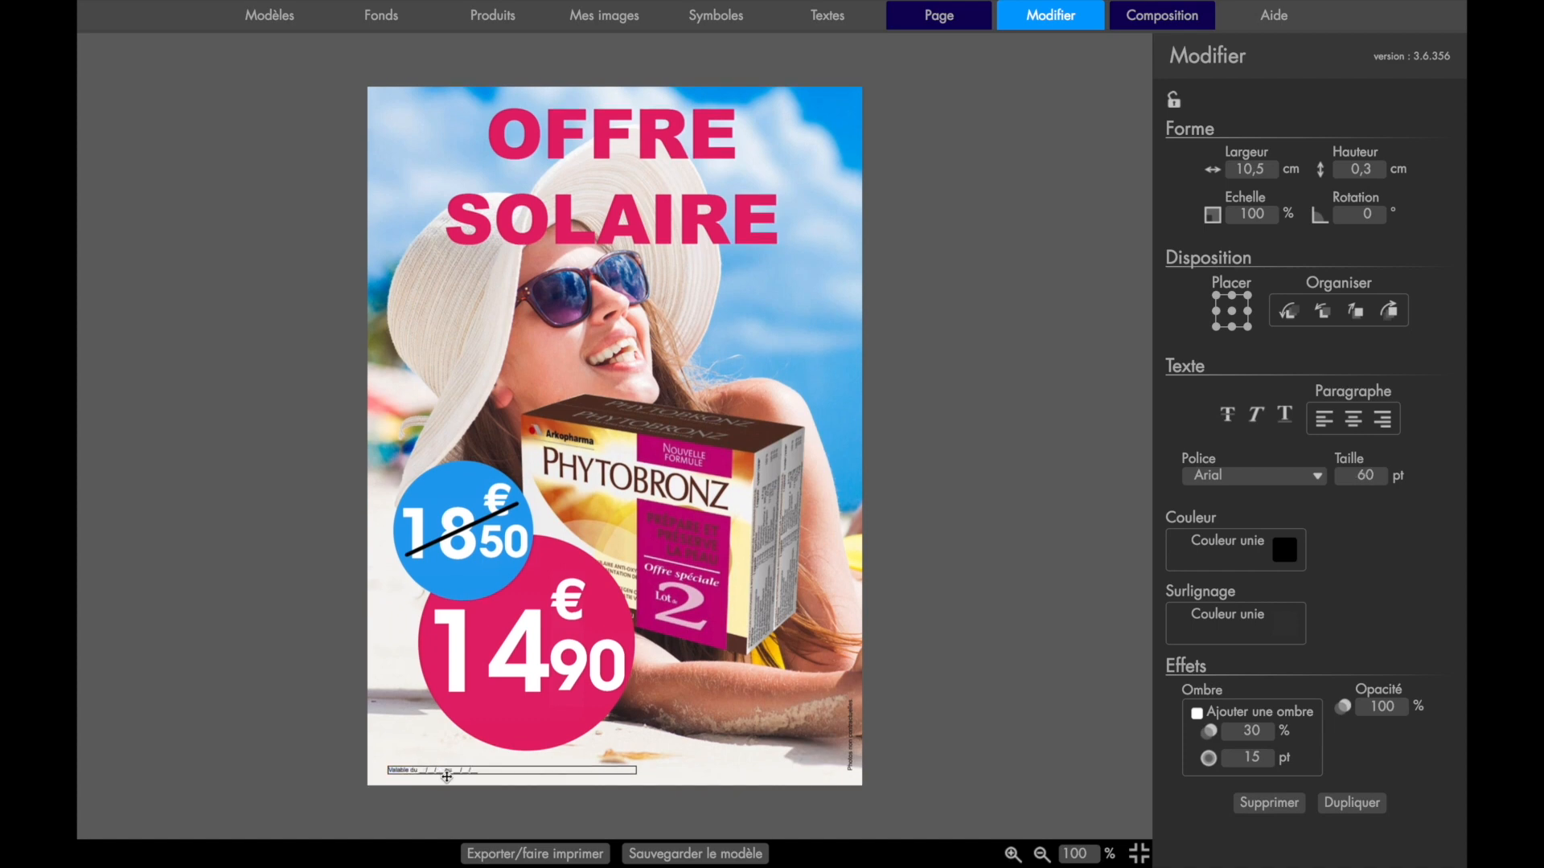
pyautogui.write('01')
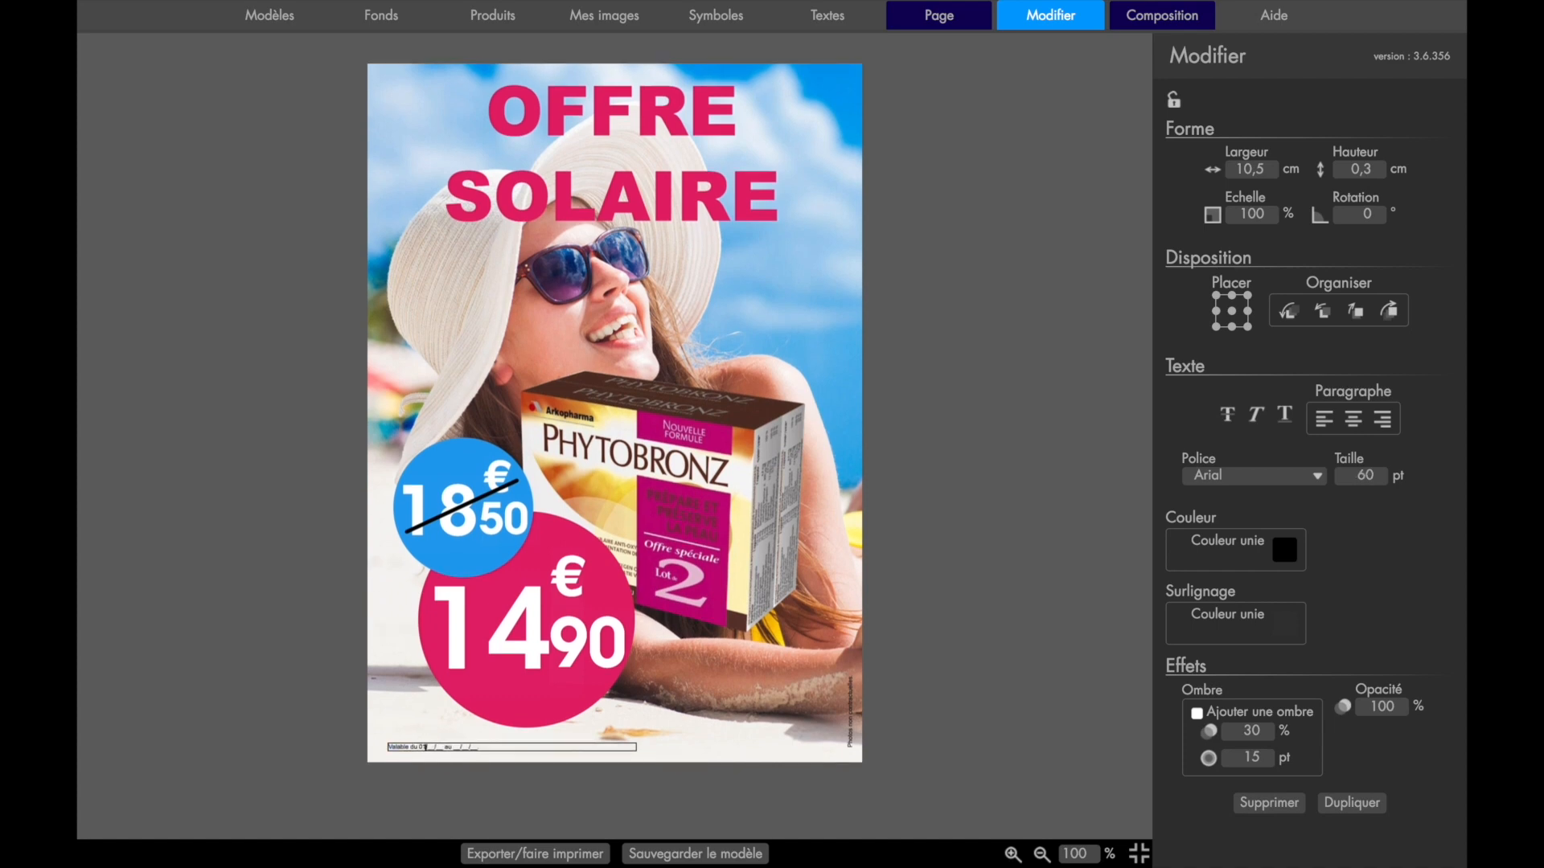
pyautogui.click(434, 746)
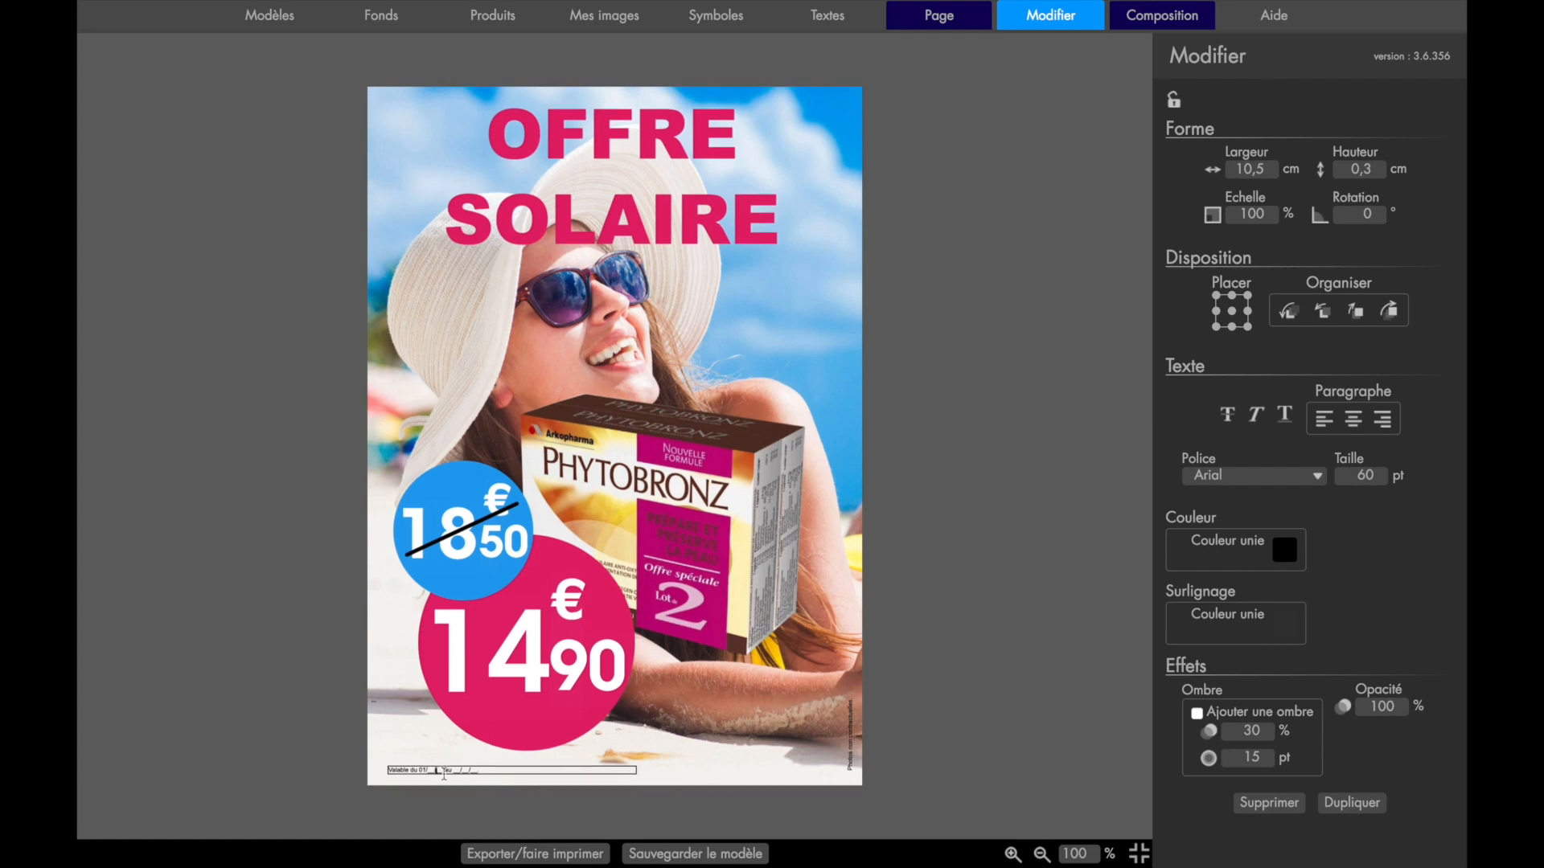
pyautogui.press('BackSpace')
pyautogui.press('BackSpace')
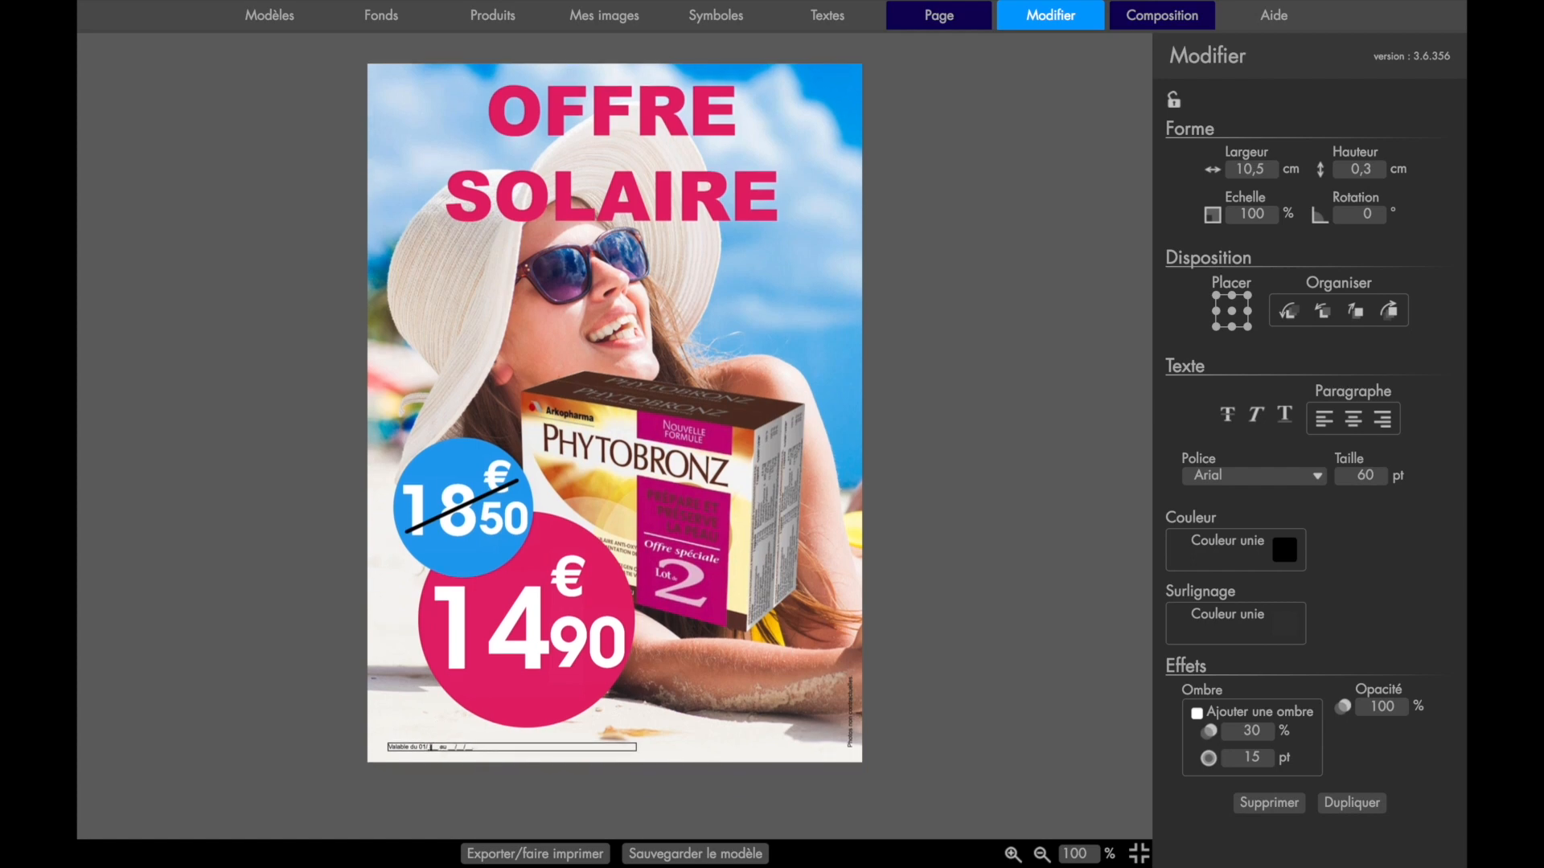
pyautogui.press('BackSpace')
pyautogui.write('/06')
pyautogui.press('Delete')
pyautogui.write('/18')
# Complete the validity line with the end date 30/06/19
pyautogui.press('BackSpace')
pyautogui.press('BackSpace')
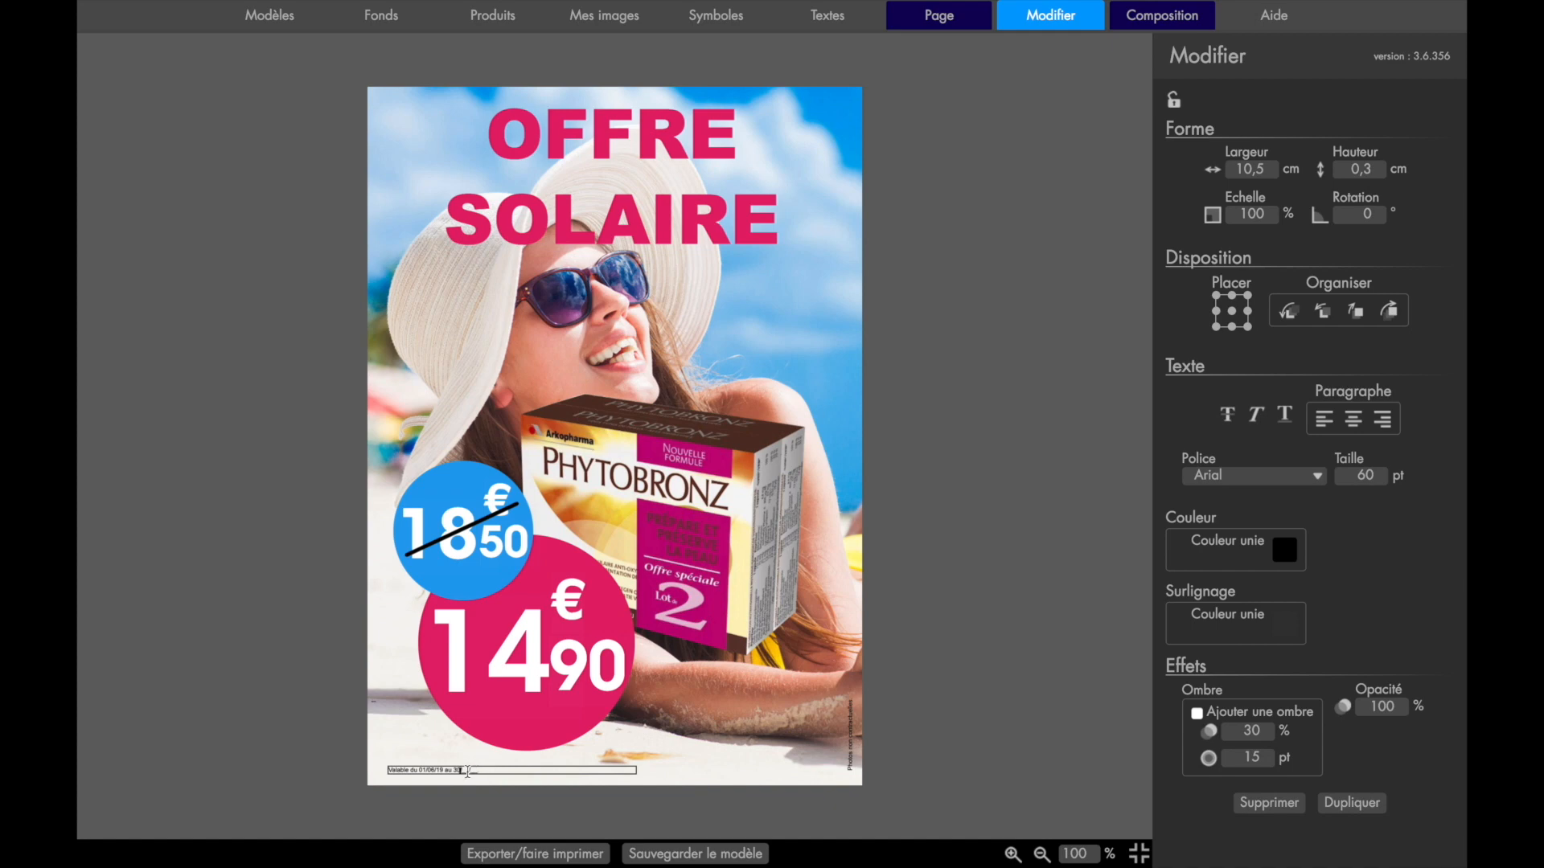
pyautogui.write('30/')
pyautogui.press('Right')
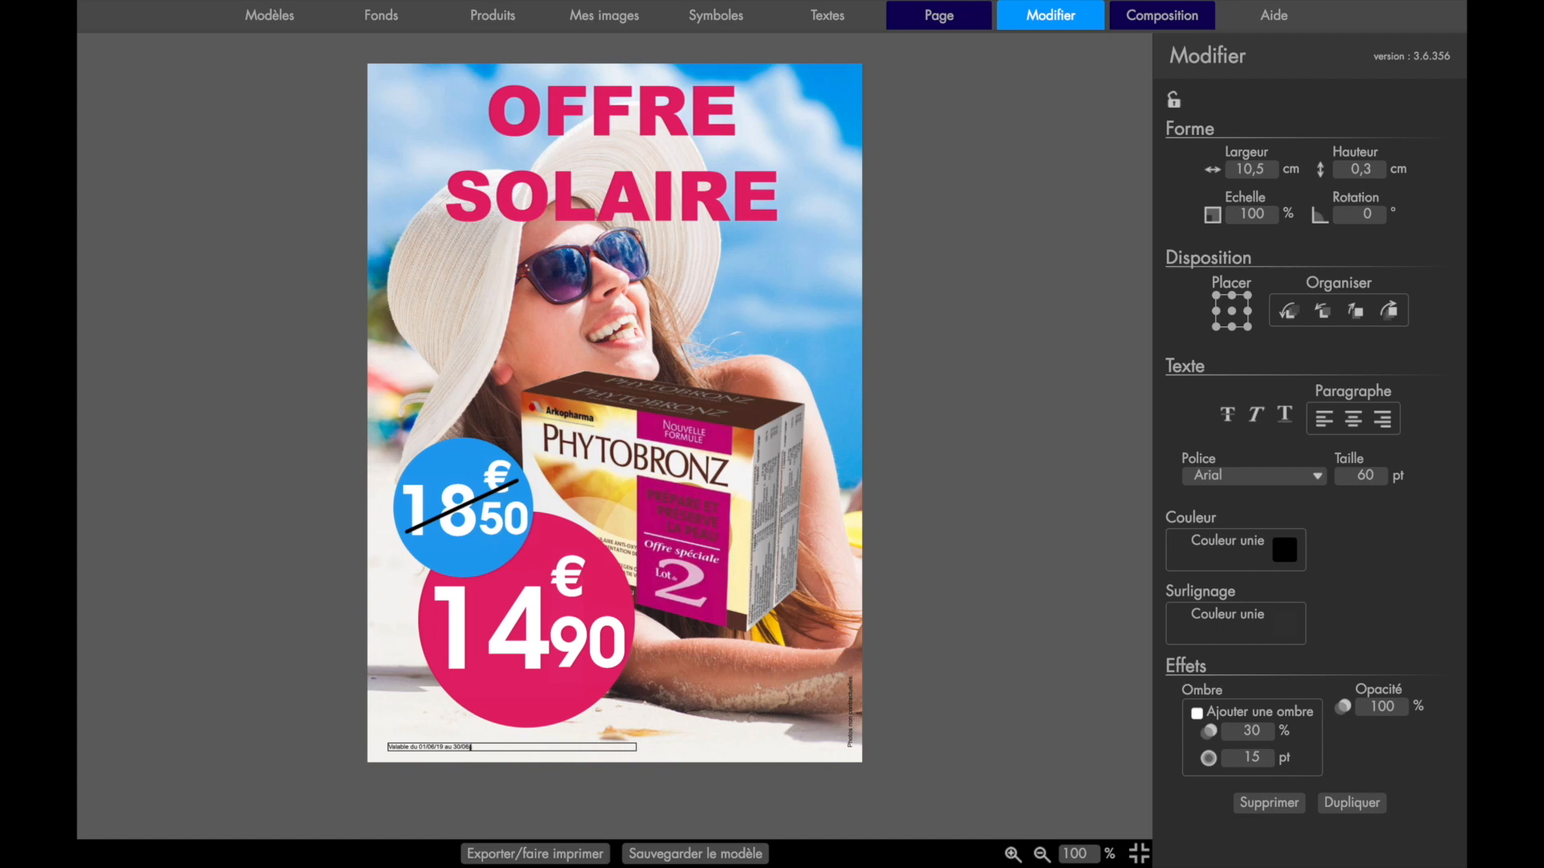
pyautogui.write('19')
pyautogui.click(819, 796)
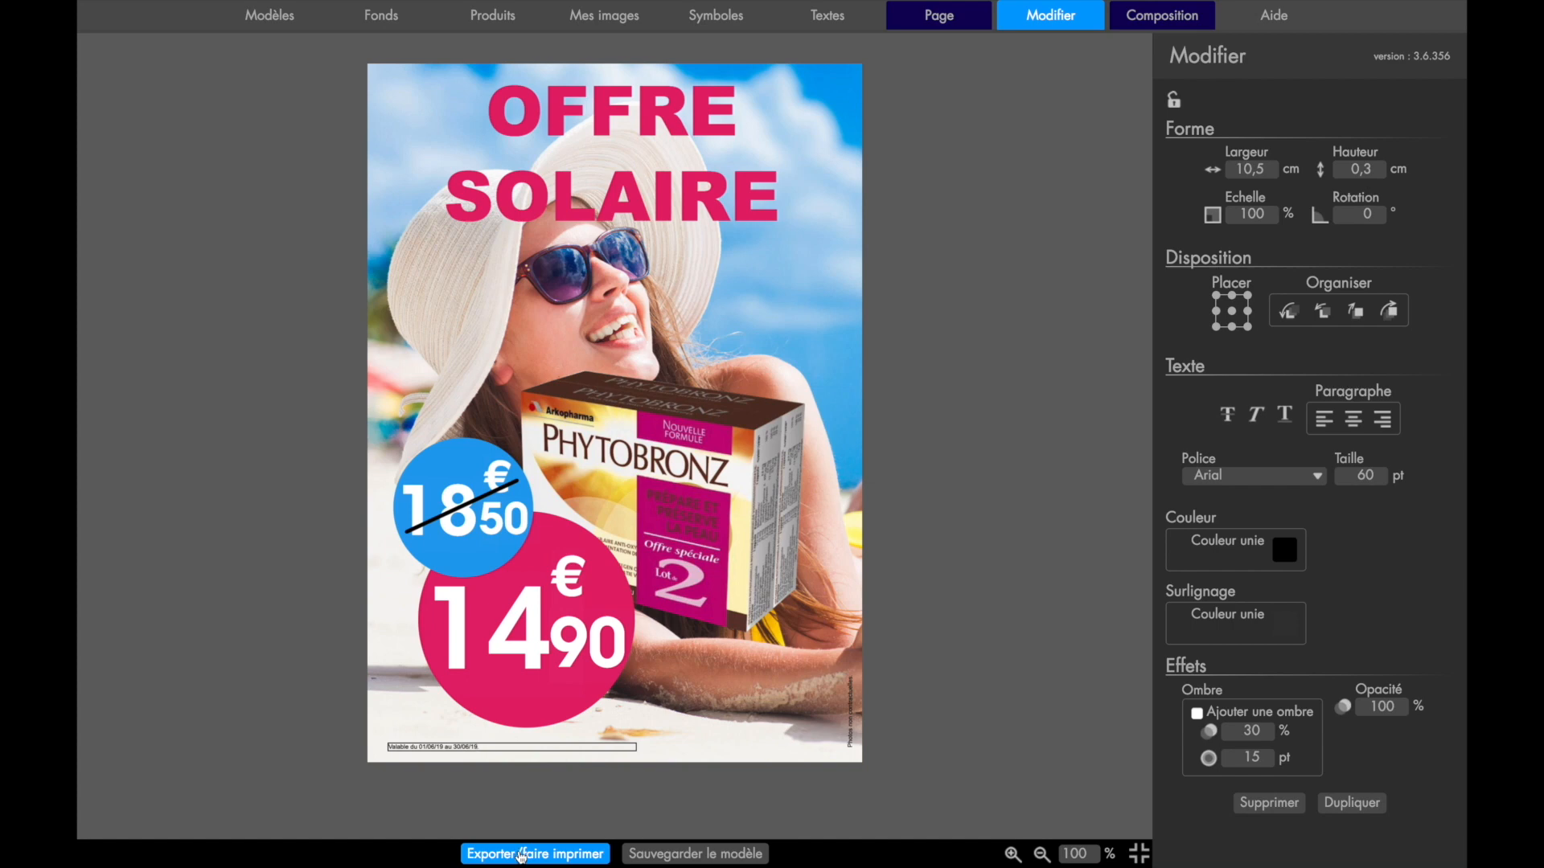
# Open the export and printing options for the finished poster
pyautogui.click(521, 855)
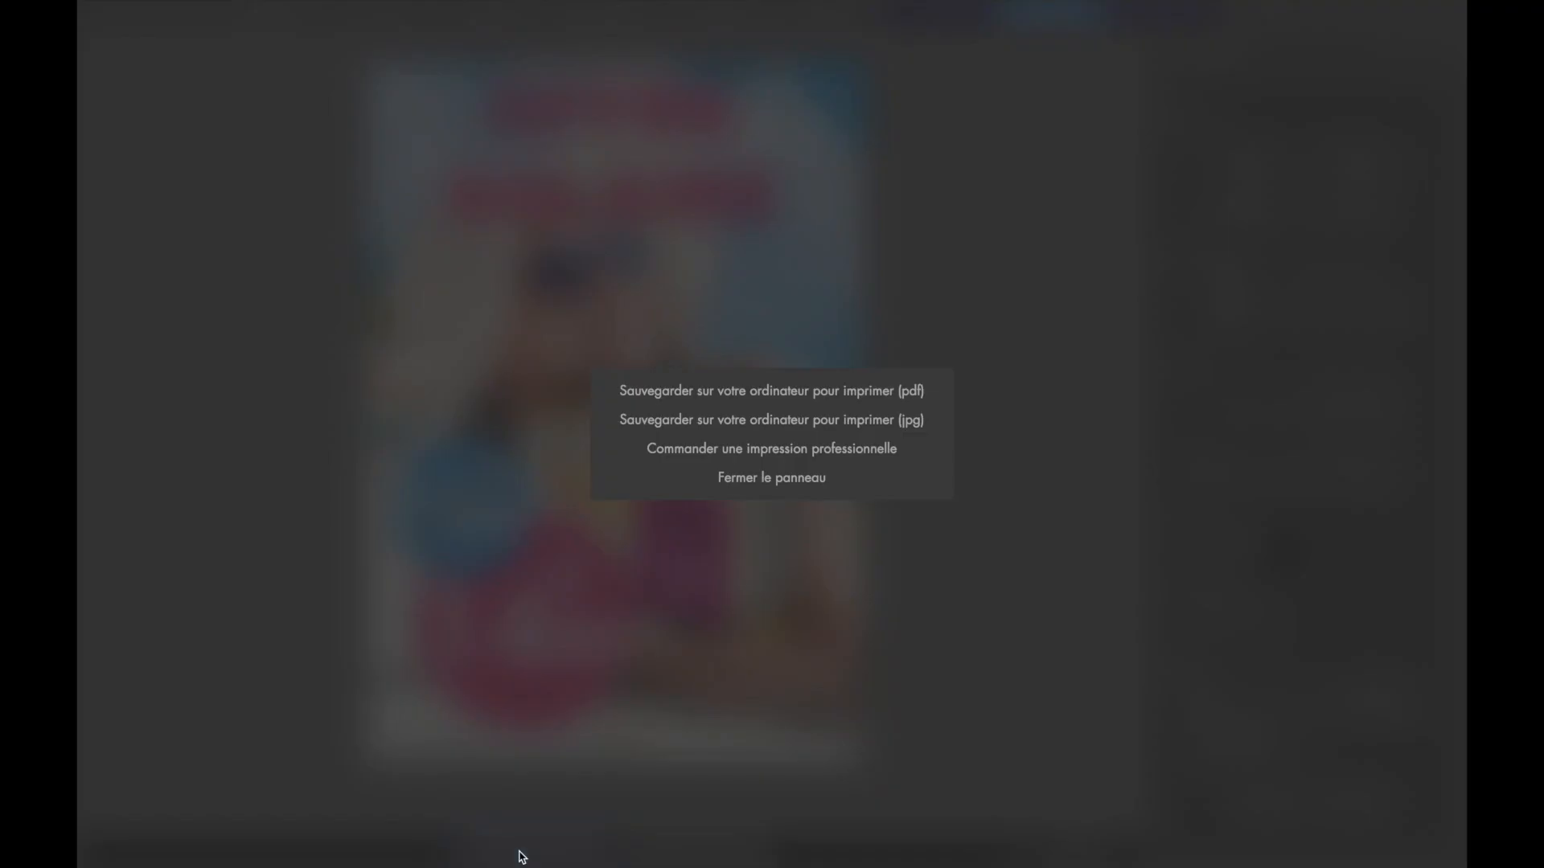
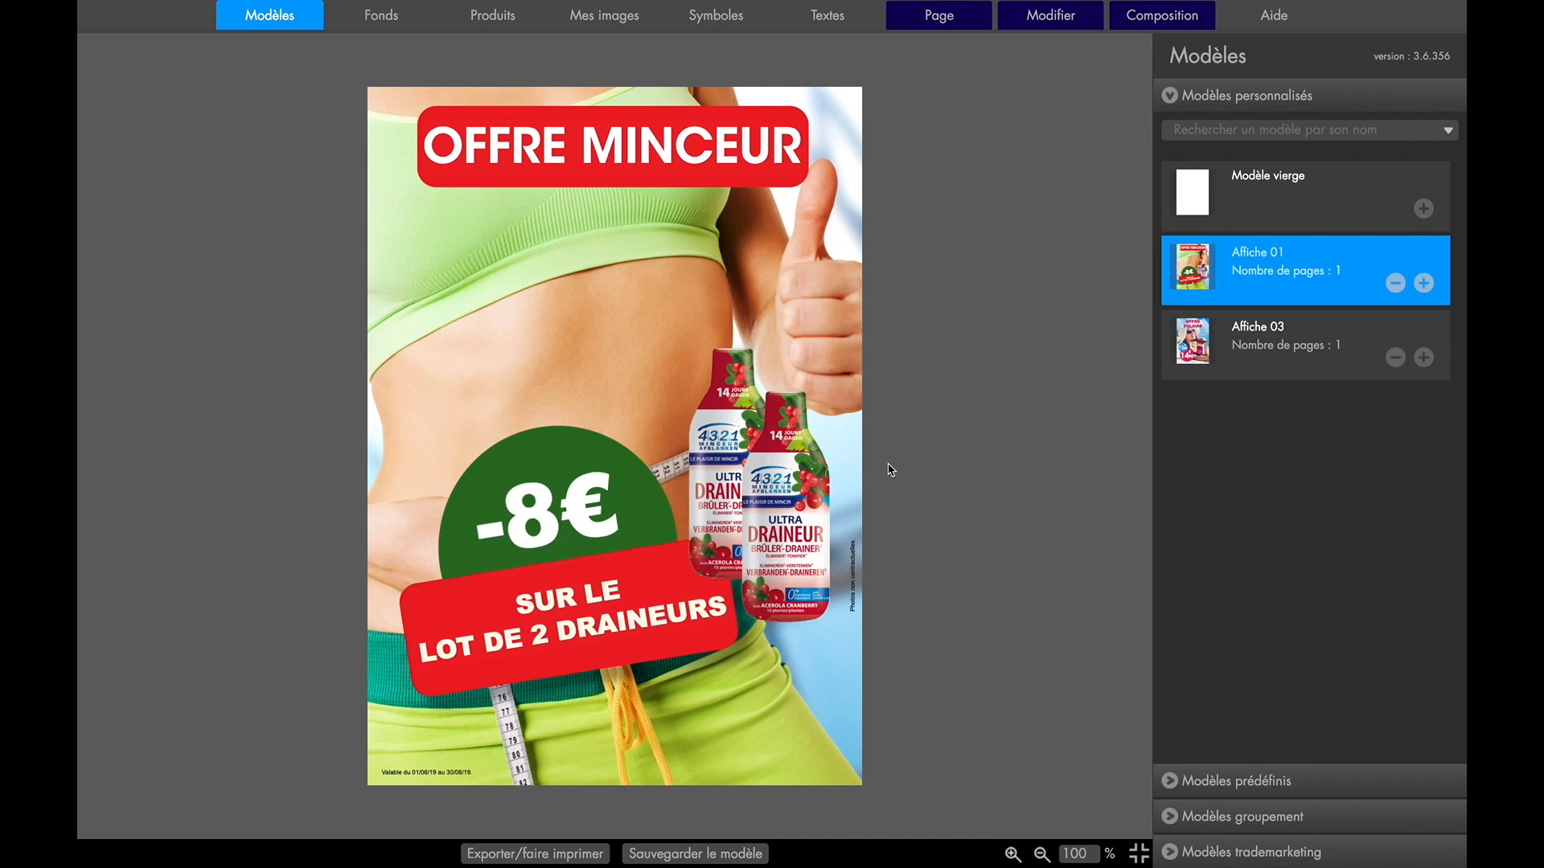
# Load the portrait version of the predefined template Affiche 01 and accept replacing the current model
pyautogui.click(1170, 98)
pyautogui.click(1170, 135)
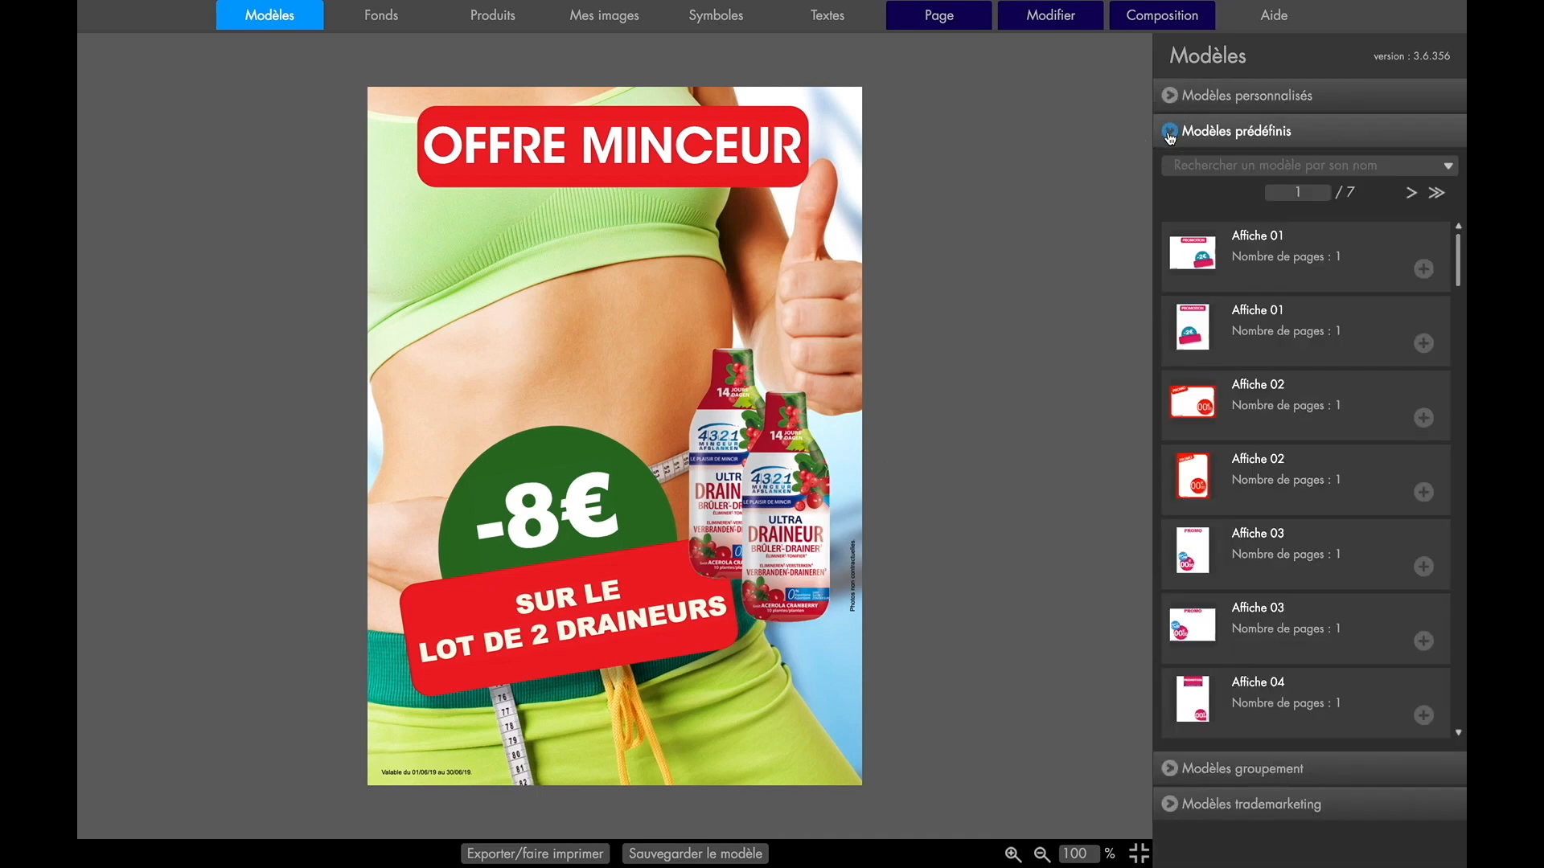
pyautogui.doubleClick(1199, 332)
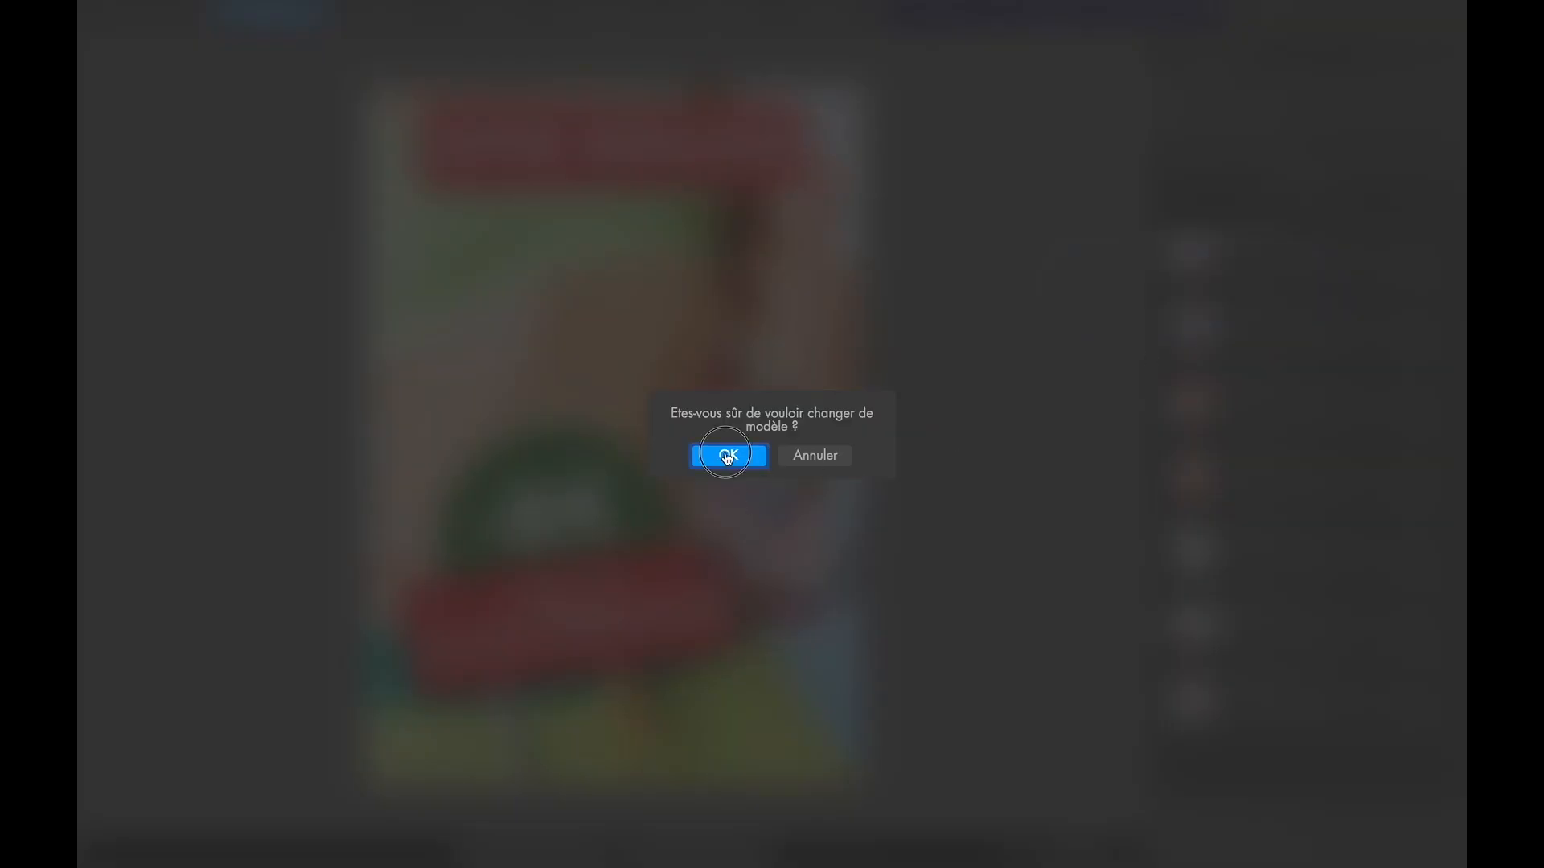
pyautogui.click(727, 455)
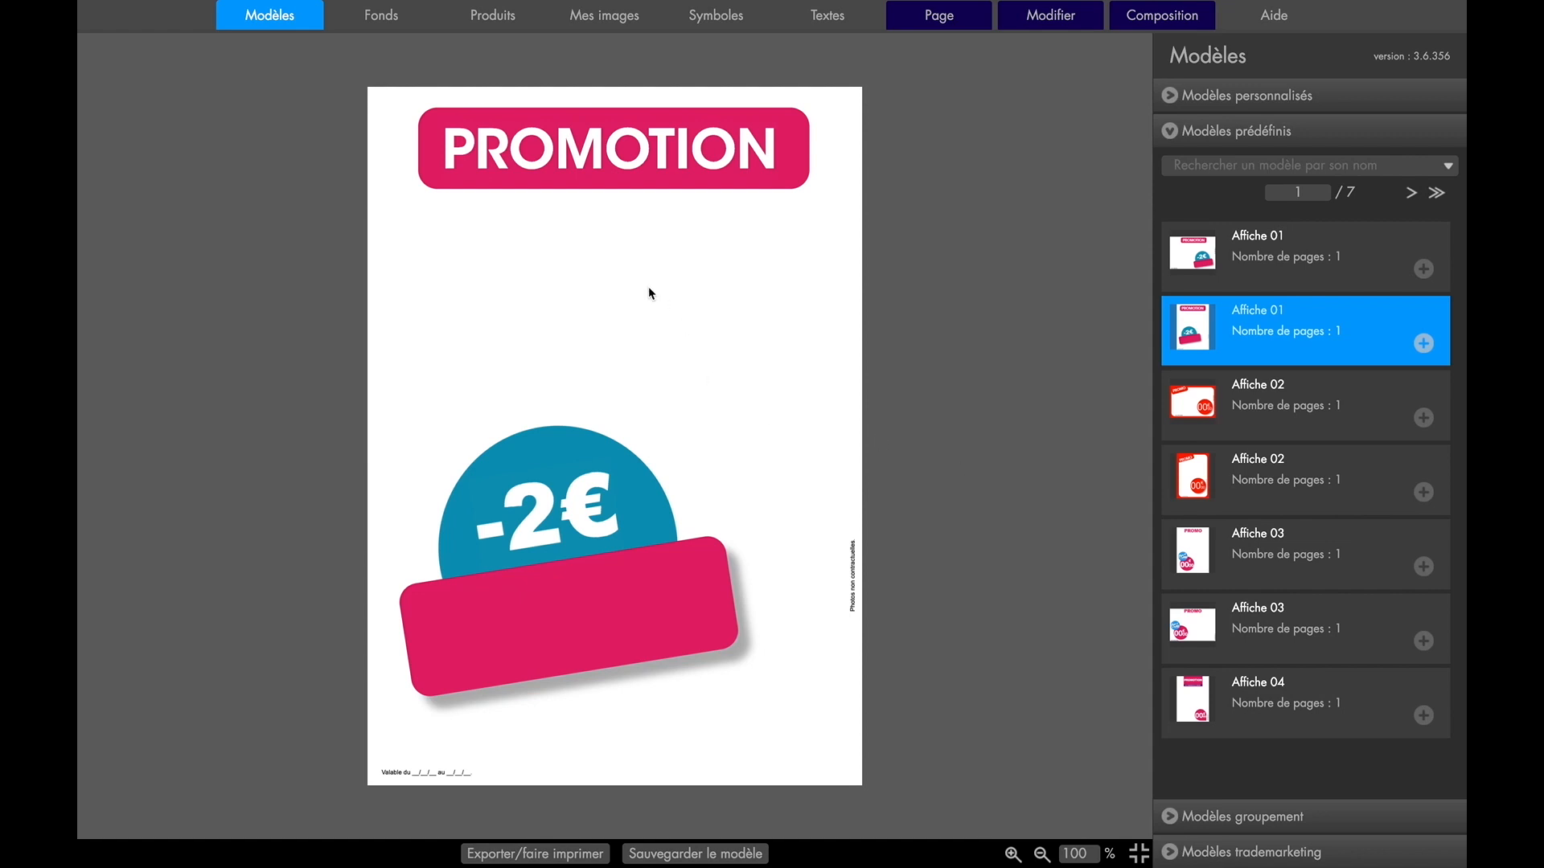
# Search the product library for 4321 and place the 4321 minceur ultra draineur acérola bottle on the poster, overlapping the -2€ badge
pyautogui.click(493, 17)
pyautogui.click(1223, 125)
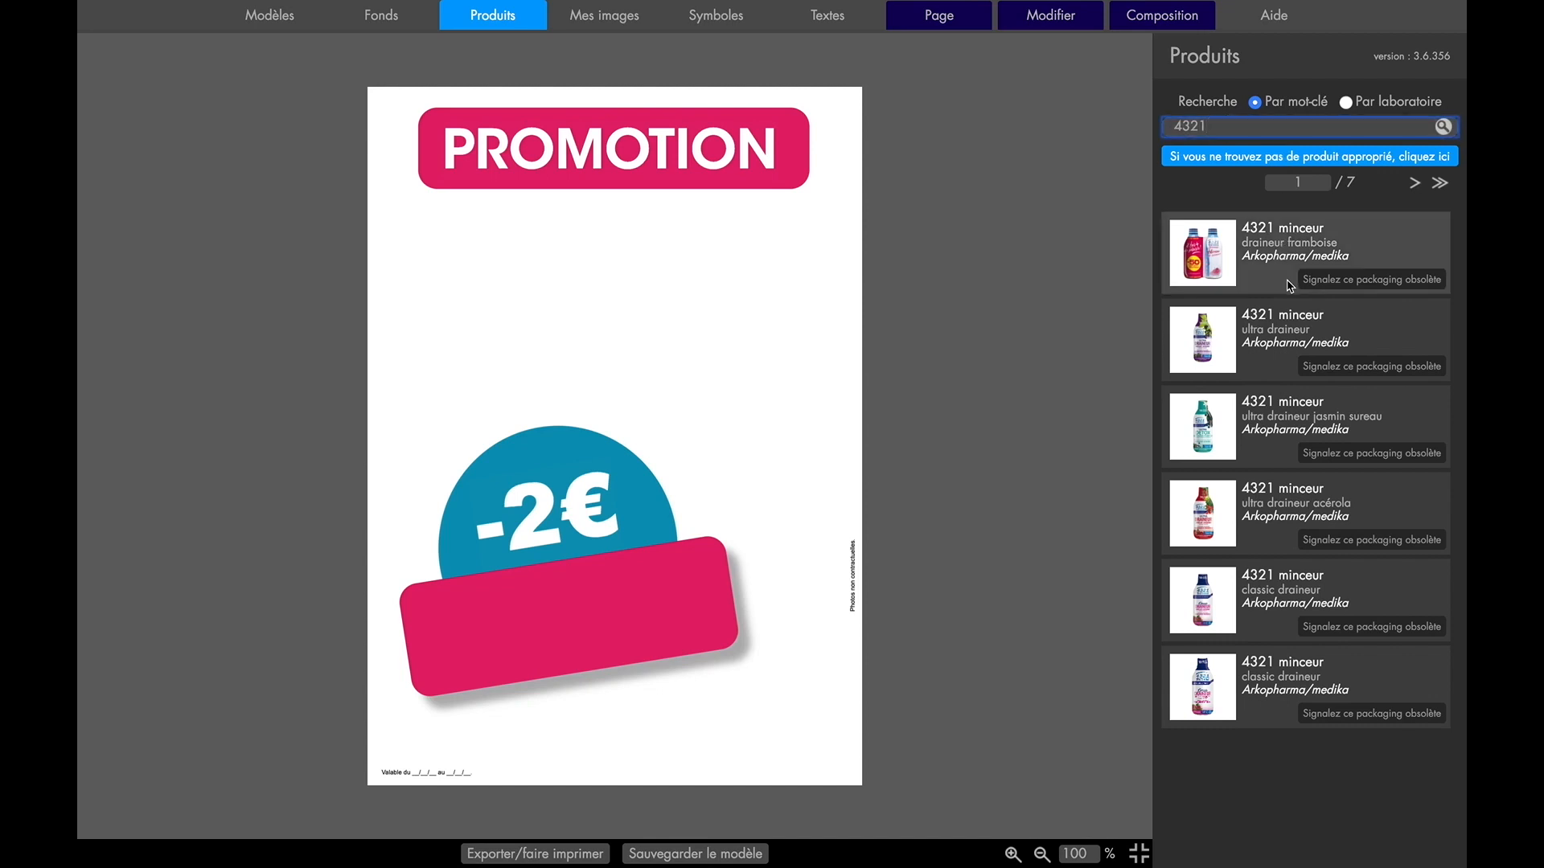
pyautogui.click(1413, 184)
pyautogui.click(1413, 185)
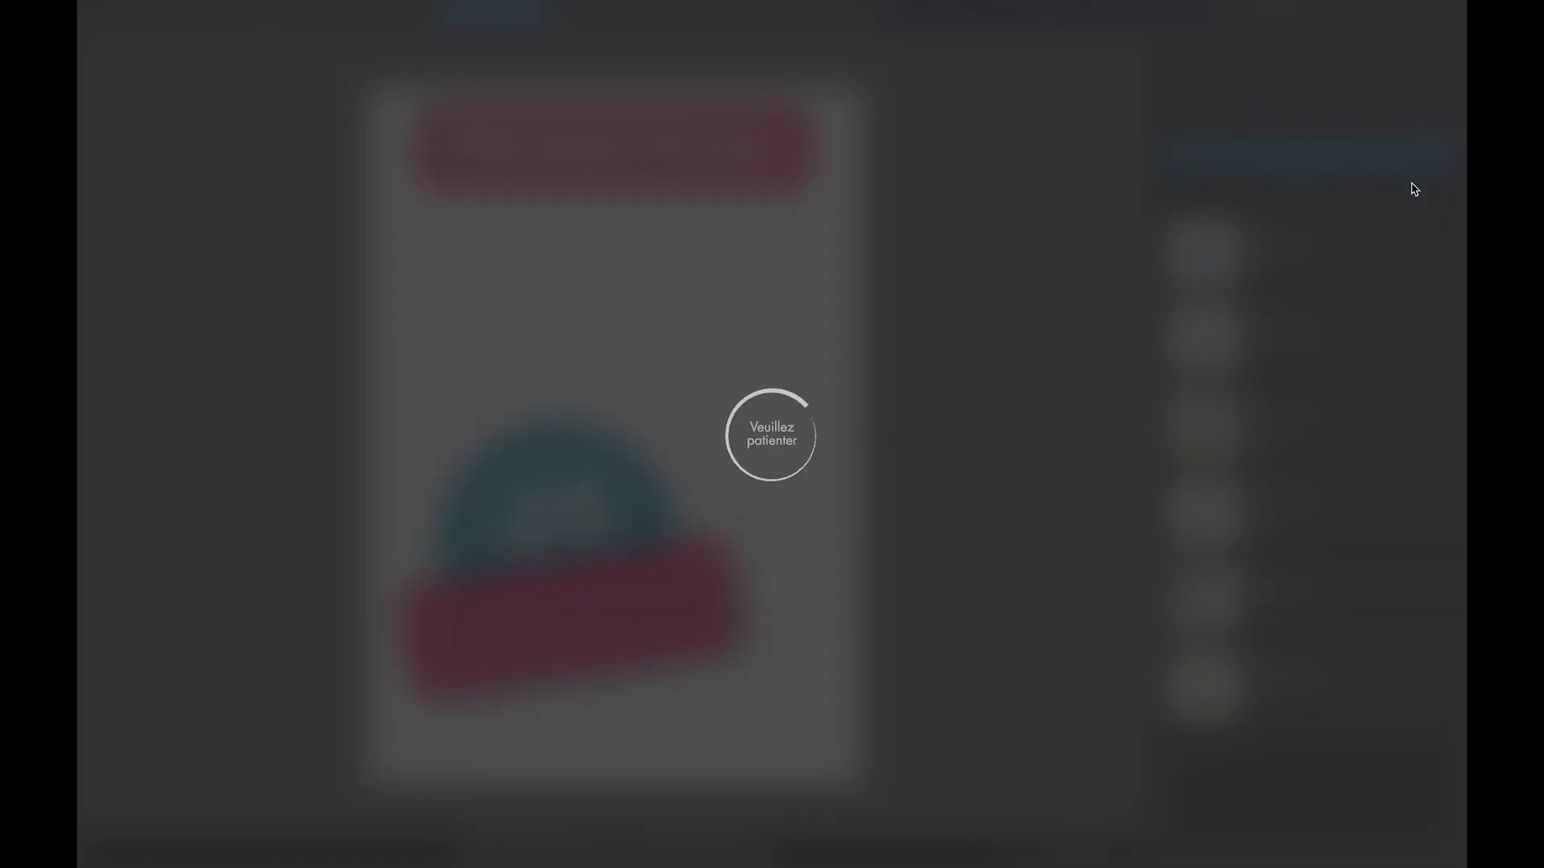
pyautogui.click(1413, 184)
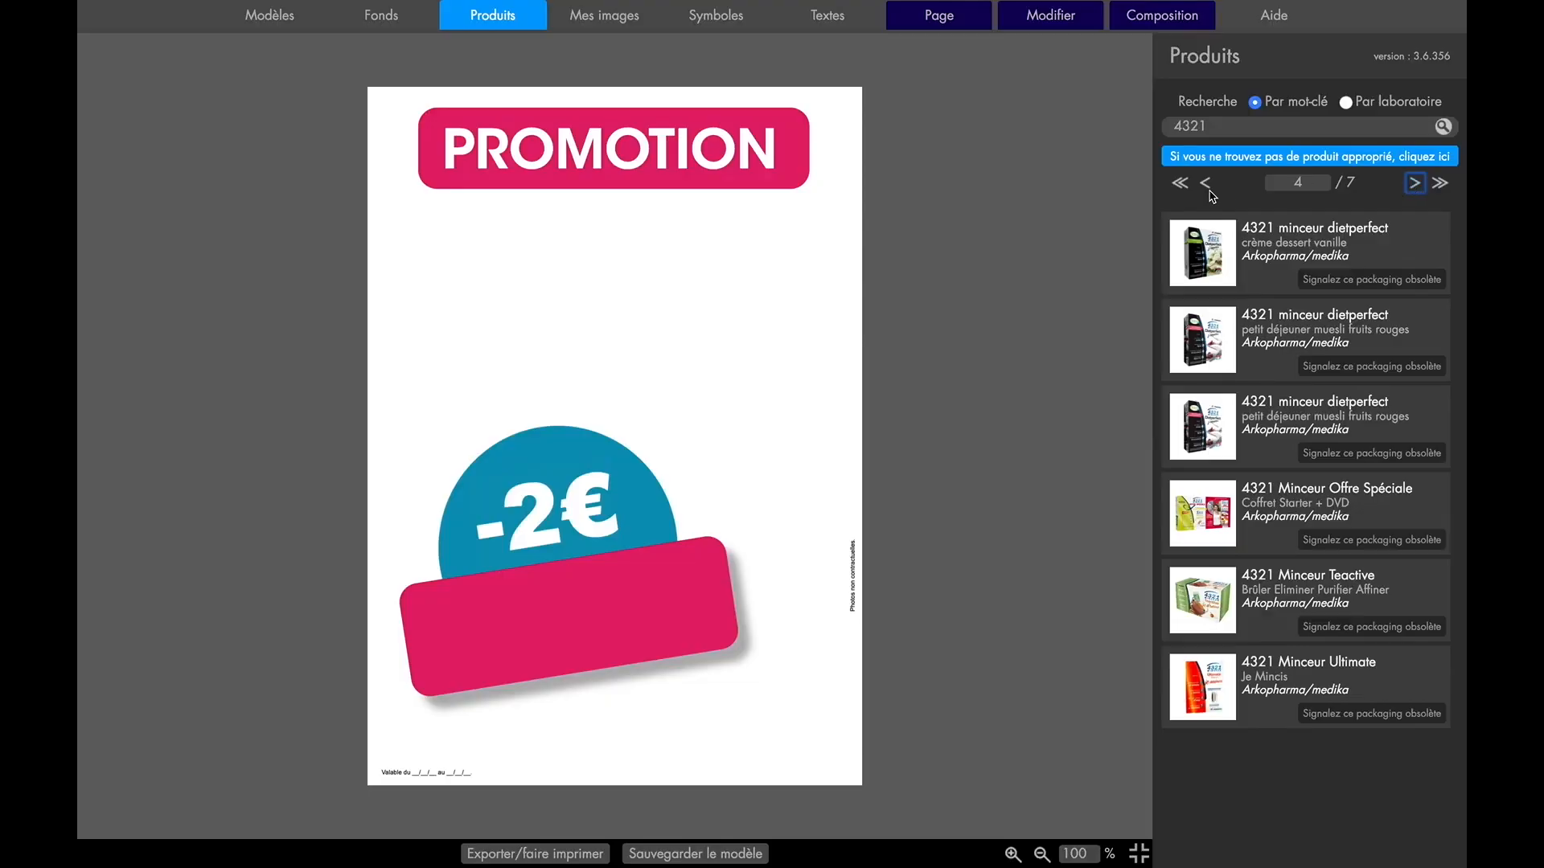
pyautogui.click(1179, 183)
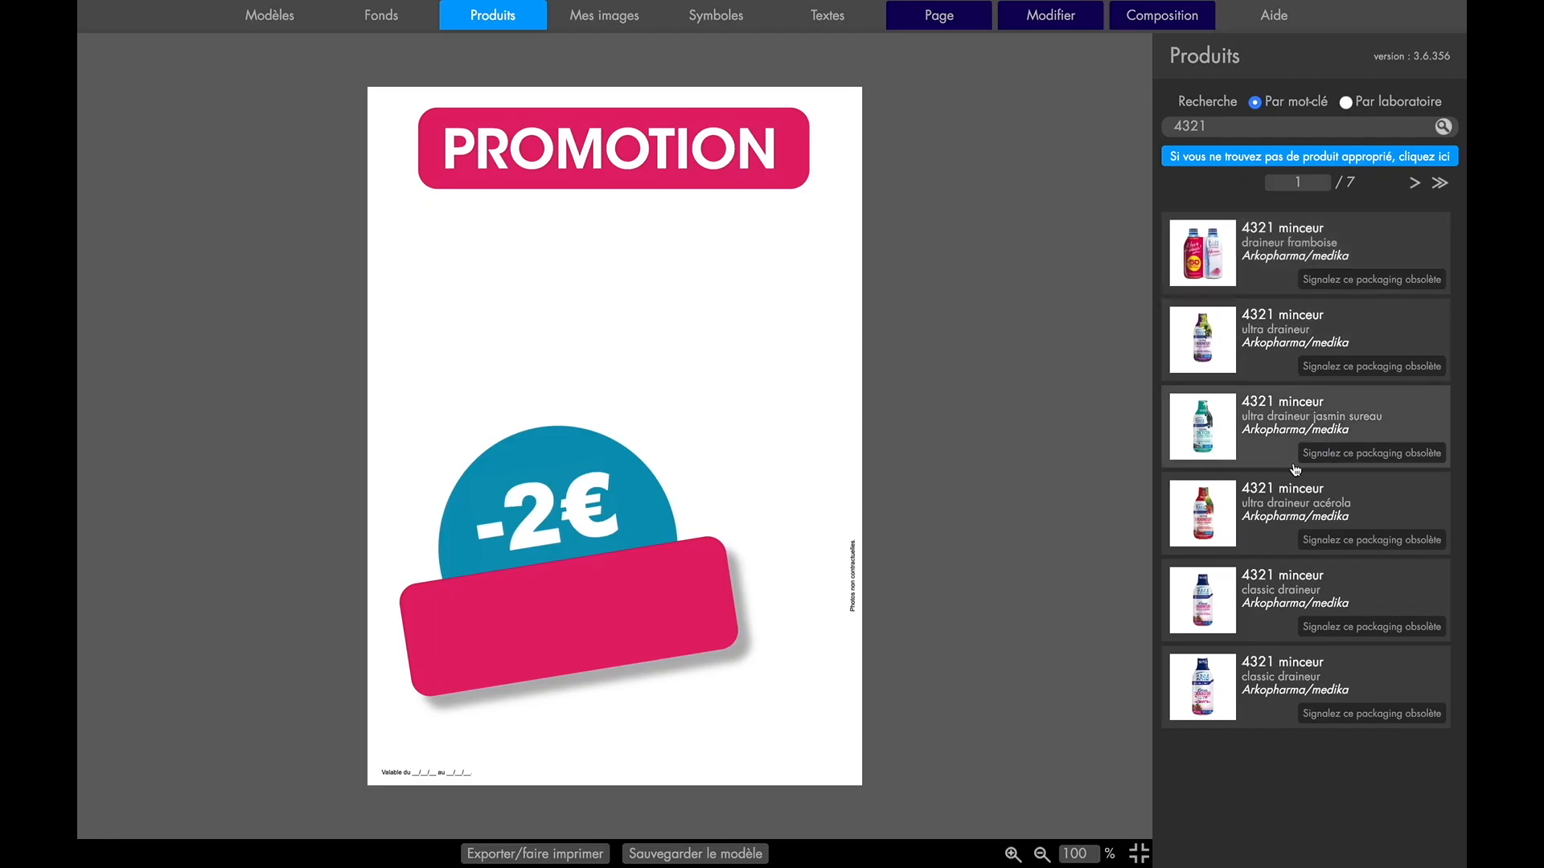
pyautogui.click(1204, 518)
pyautogui.moveTo(1203, 519); pyautogui.dragTo(618, 385)
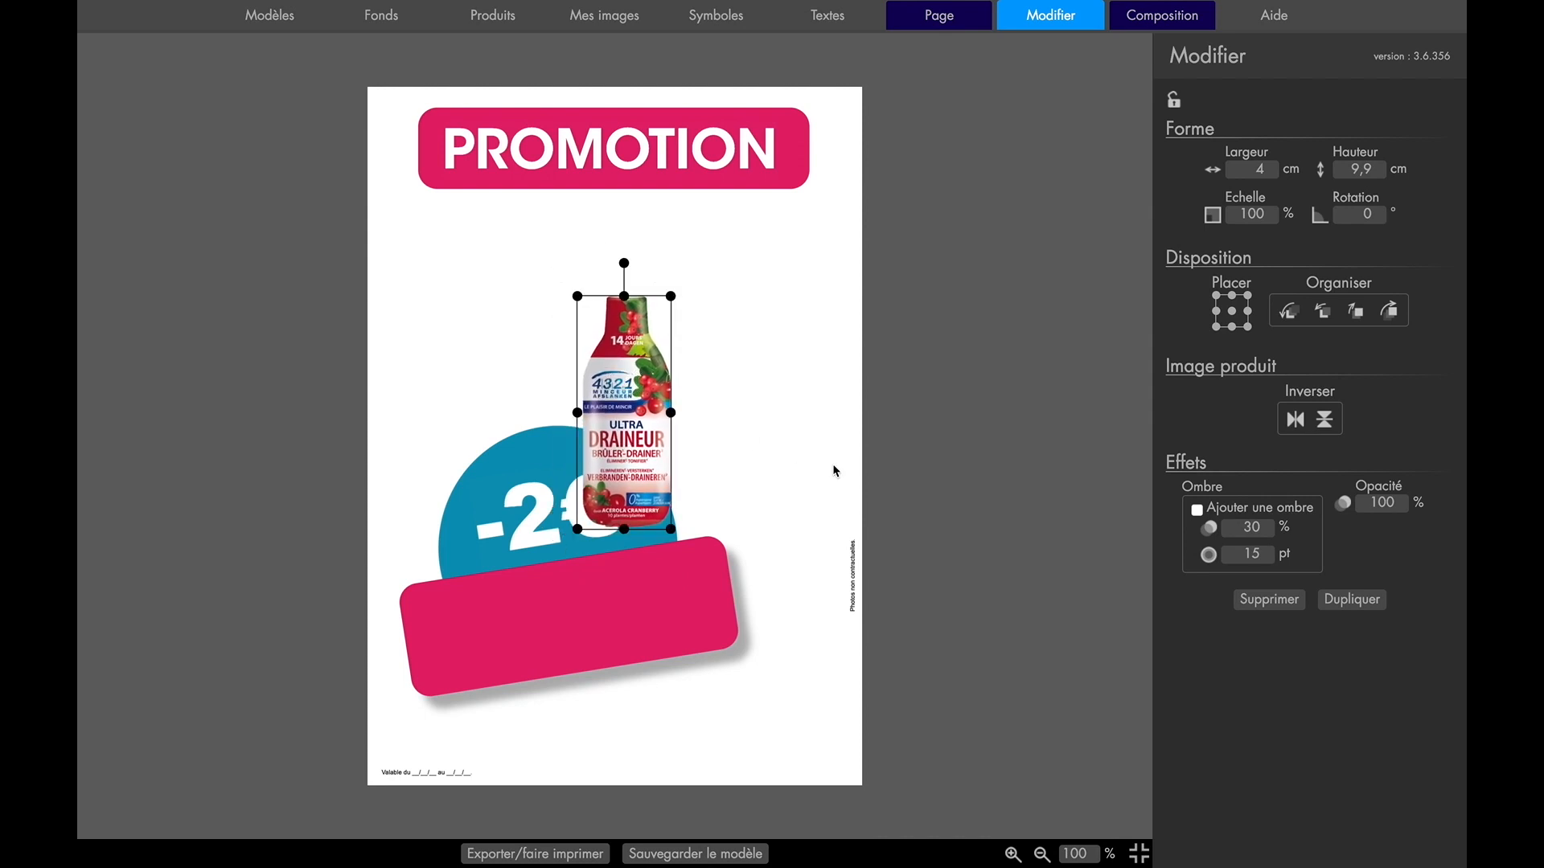
# Send the bottle backward level by level behind the blue circle and shift it down over the badge
pyautogui.click(1324, 316)
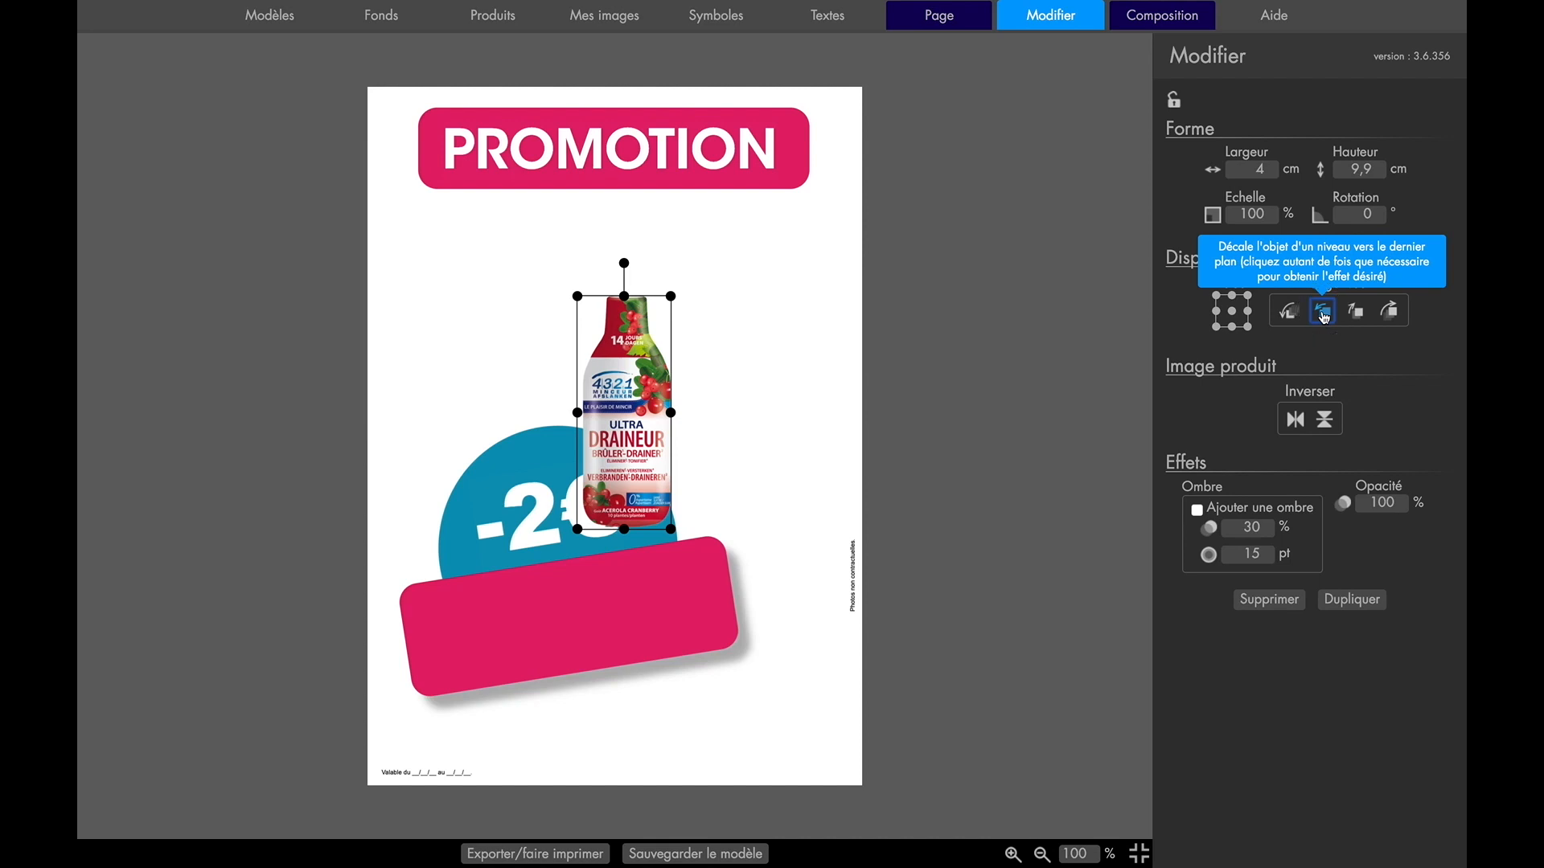
pyautogui.click(1324, 316)
pyautogui.click(1323, 316)
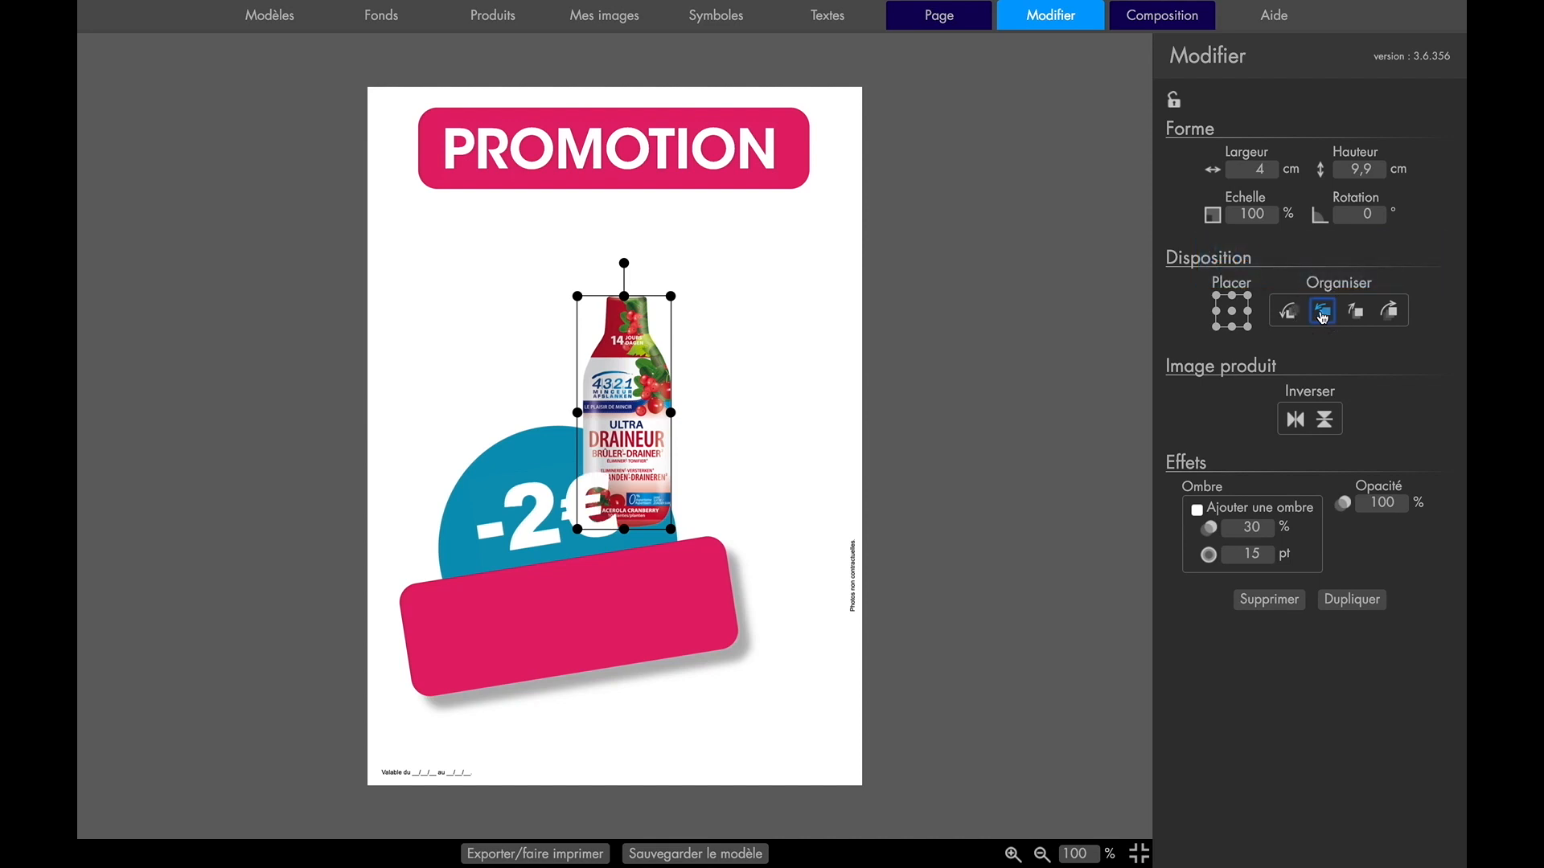
pyautogui.click(1323, 316)
pyautogui.click(1322, 316)
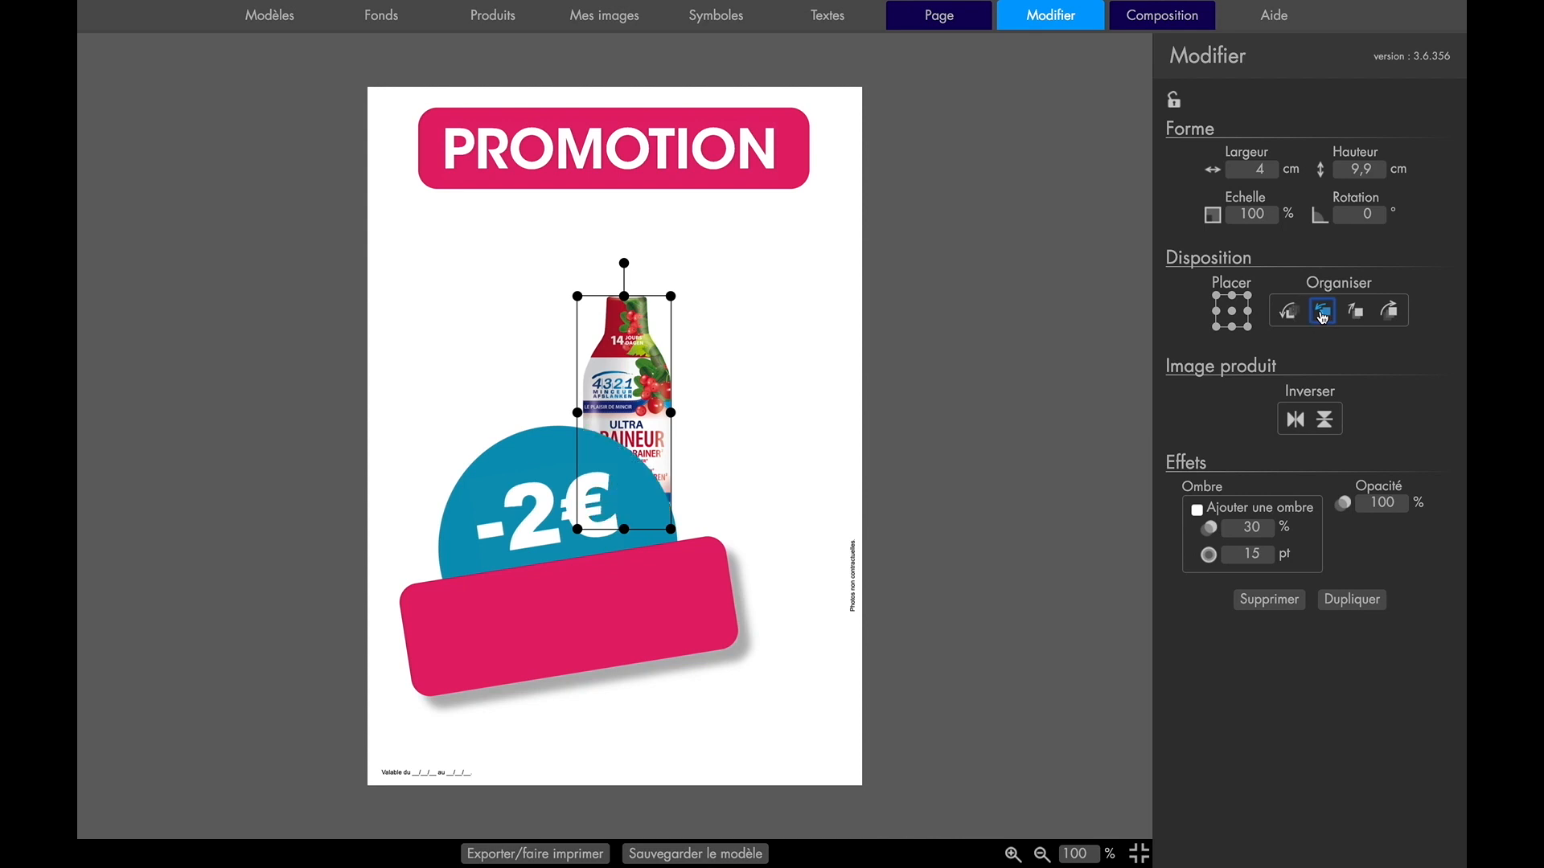
pyautogui.moveTo(634, 337); pyautogui.dragTo(658, 333)
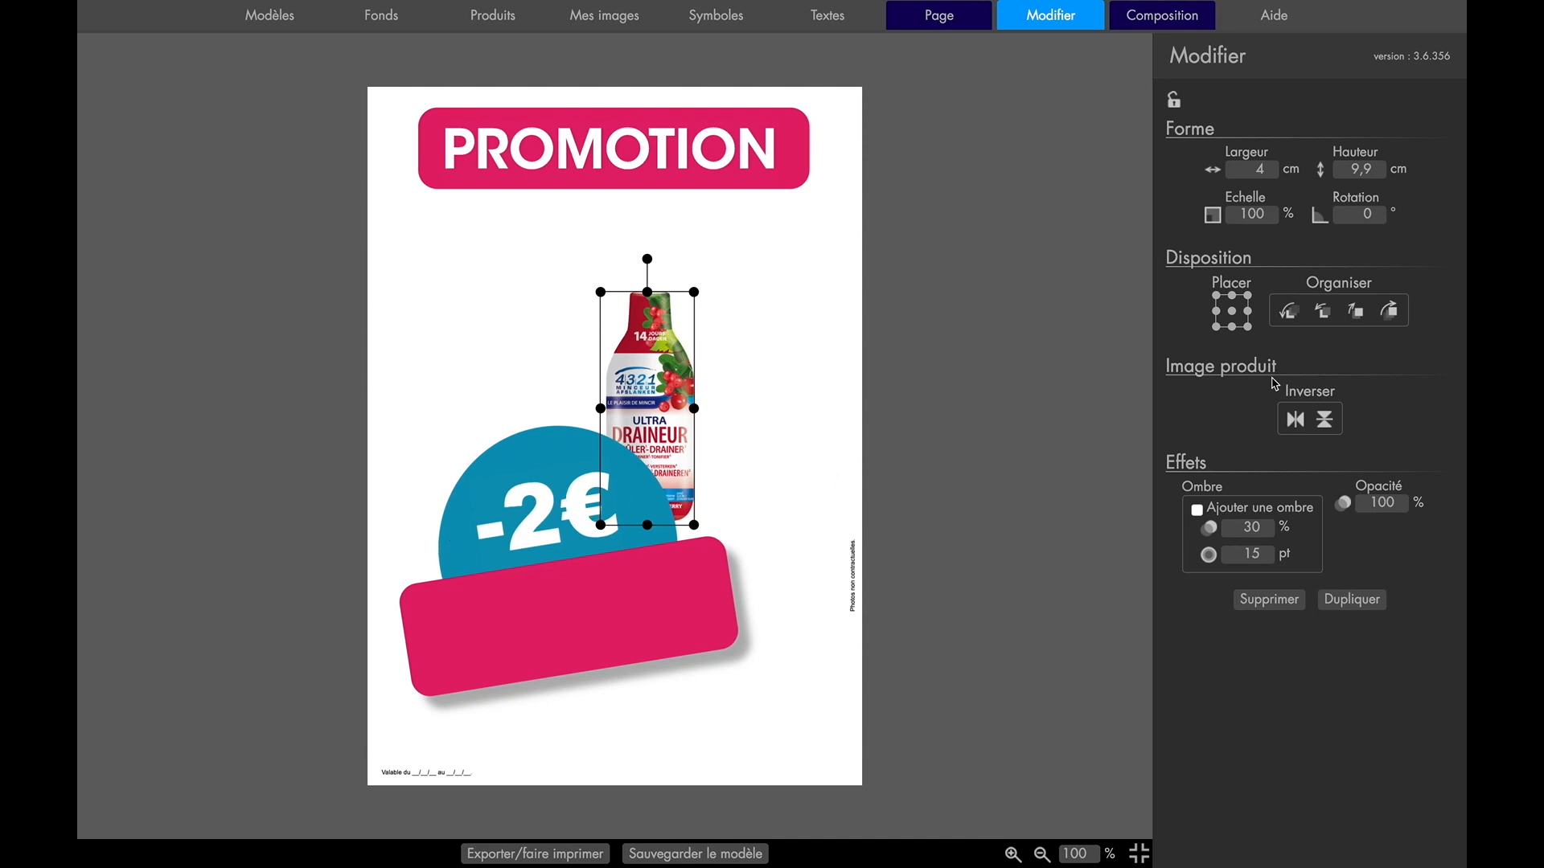
pyautogui.moveTo(666, 356); pyautogui.dragTo(628, 407)
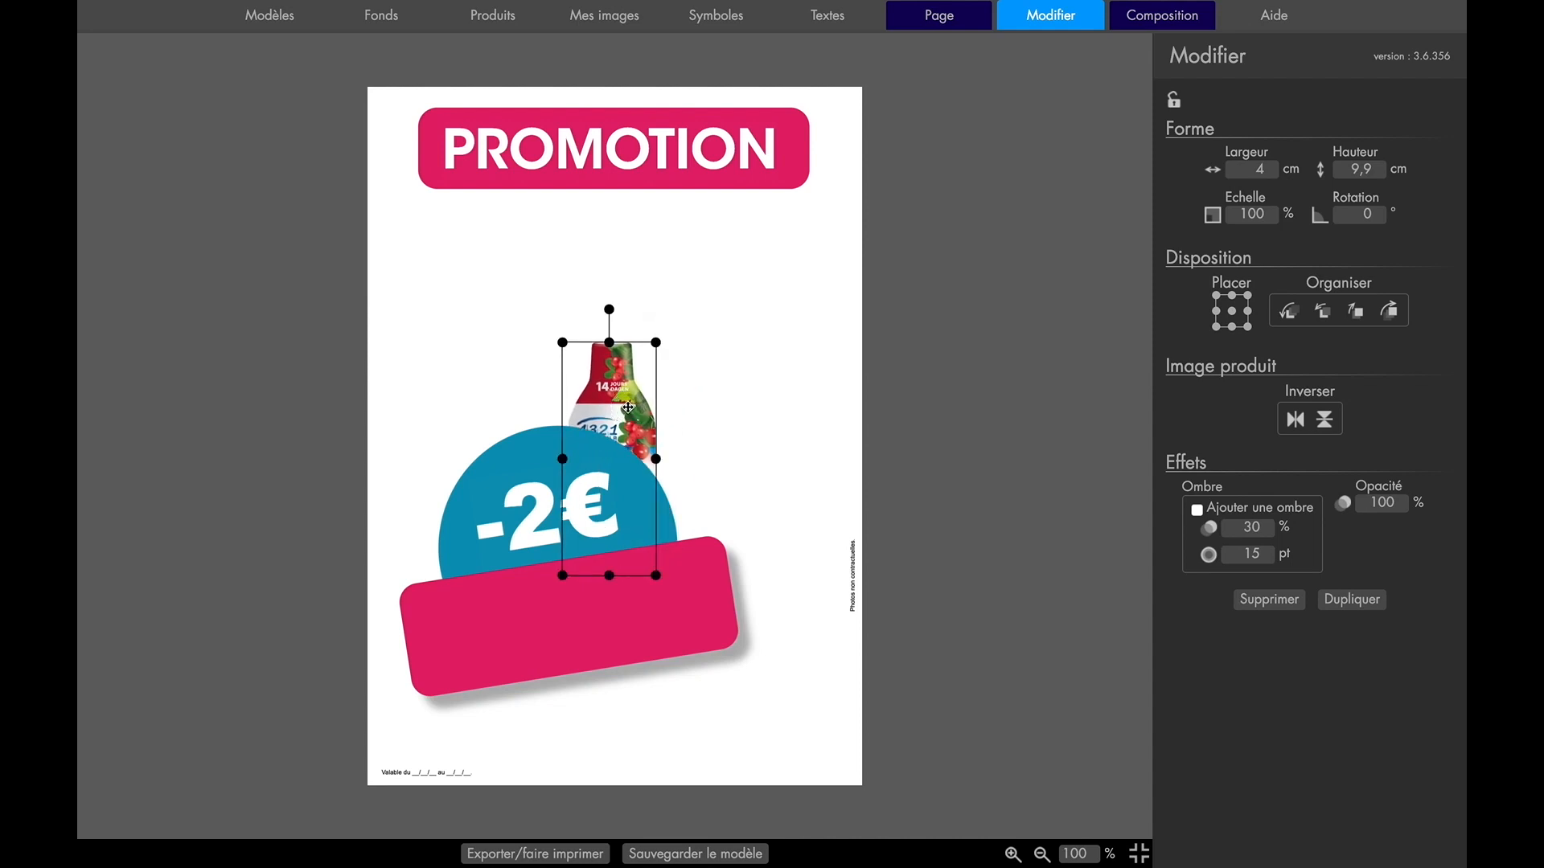
# Bring the bottle forward again, up to the very front of all objects
pyautogui.click(1357, 318)
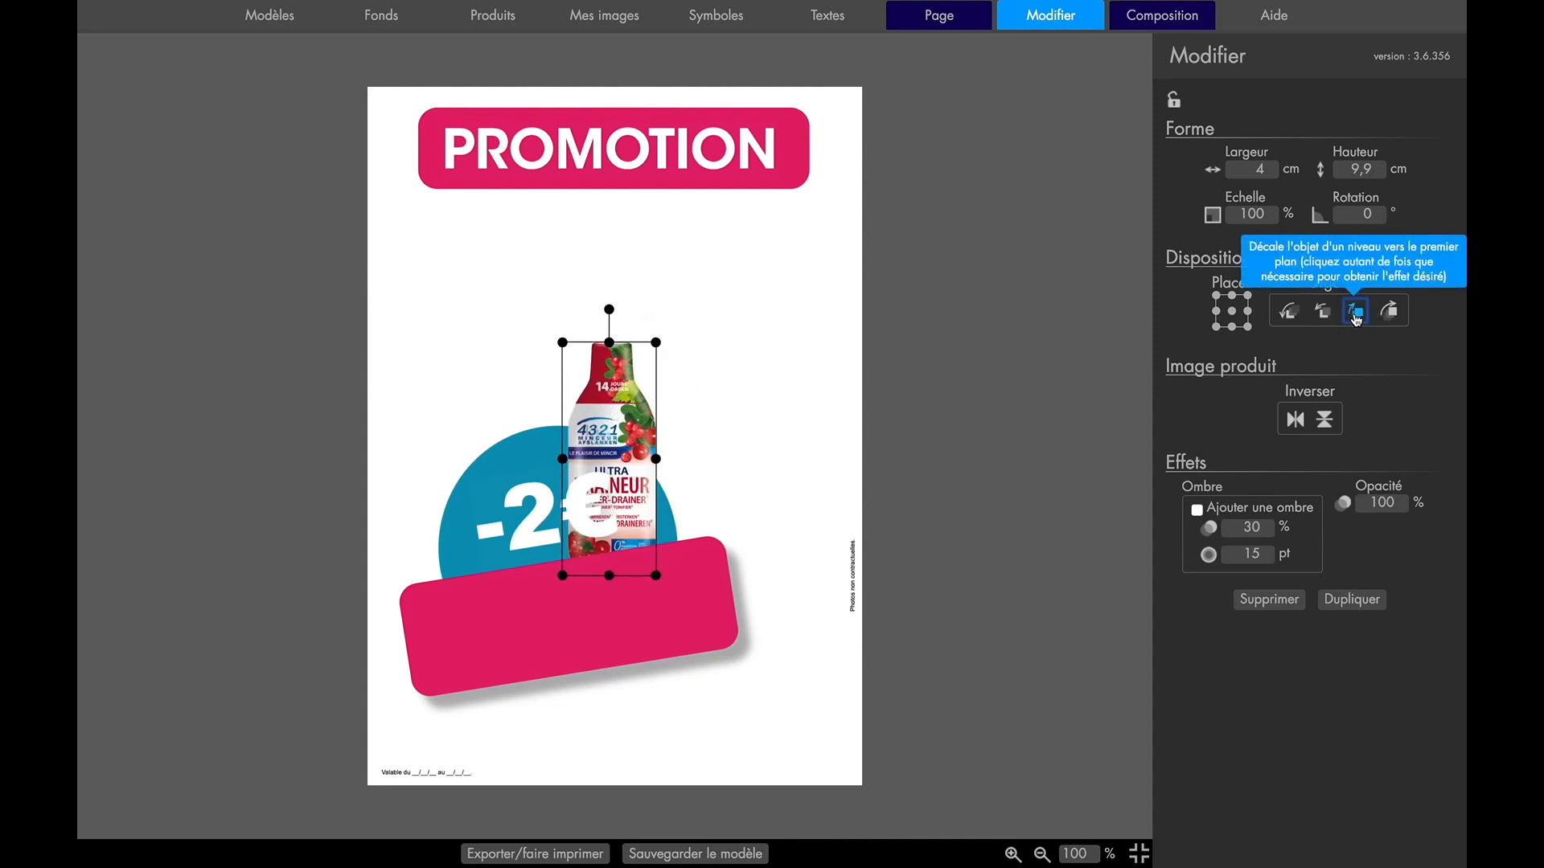
pyautogui.click(1357, 318)
pyautogui.click(1396, 318)
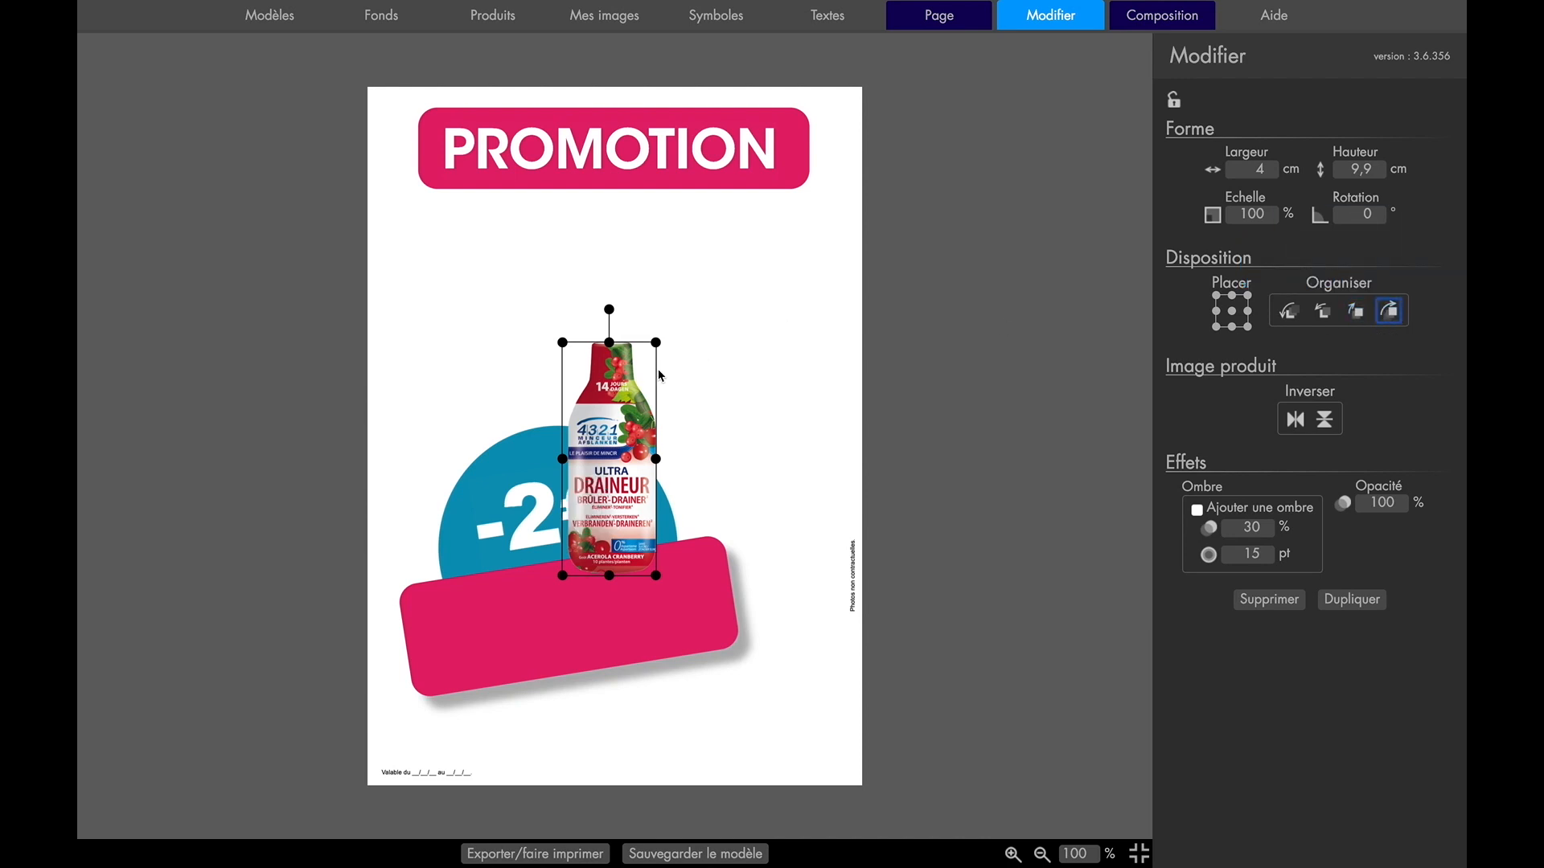
# Move the bottle to the right of the -2€ badge, enlarge it to about 4.6 × 11.4 cm and send it one level back behind the pink rectangle
pyautogui.moveTo(620, 386); pyautogui.dragTo(788, 311)
pyautogui.moveTo(745, 386); pyautogui.dragTo(735, 394)
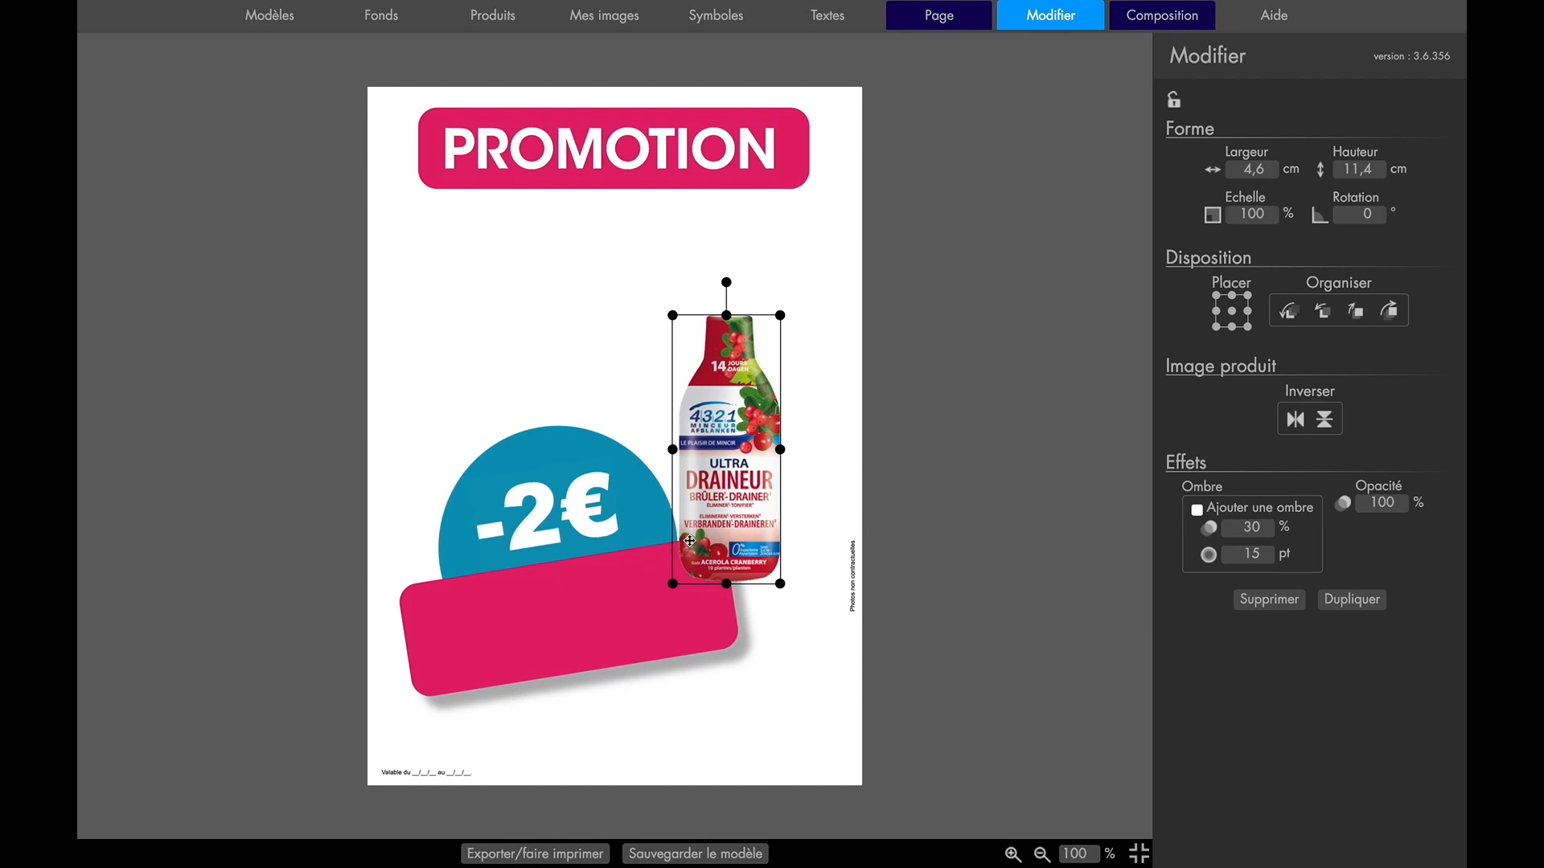
pyautogui.click(1322, 313)
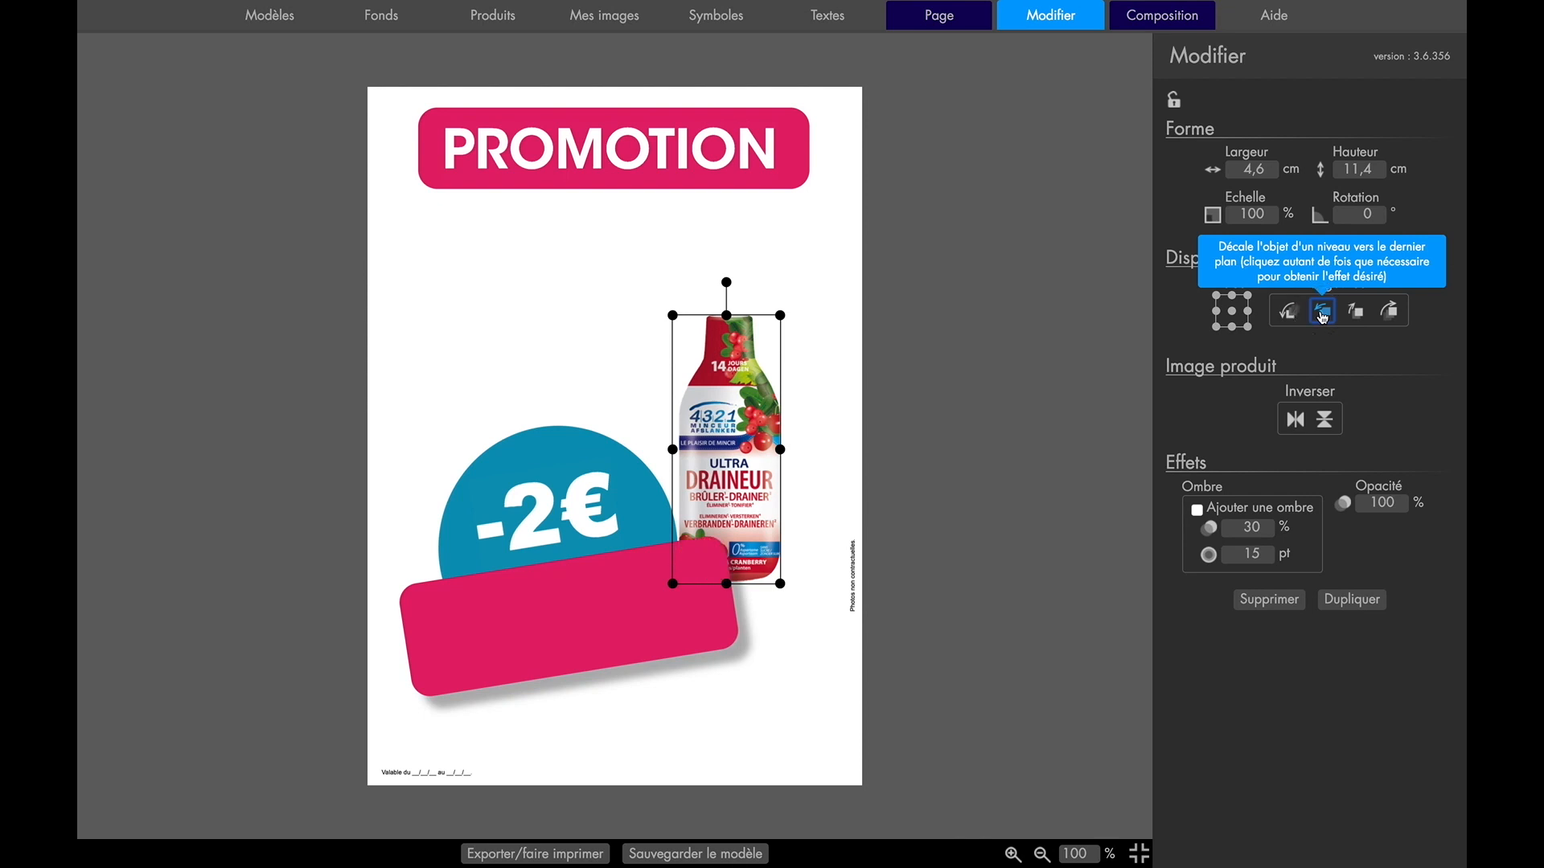
# Duplicate the bottle and offset the copy slightly lower and to the right of the original
pyautogui.click(736, 394)
pyautogui.click(1364, 605)
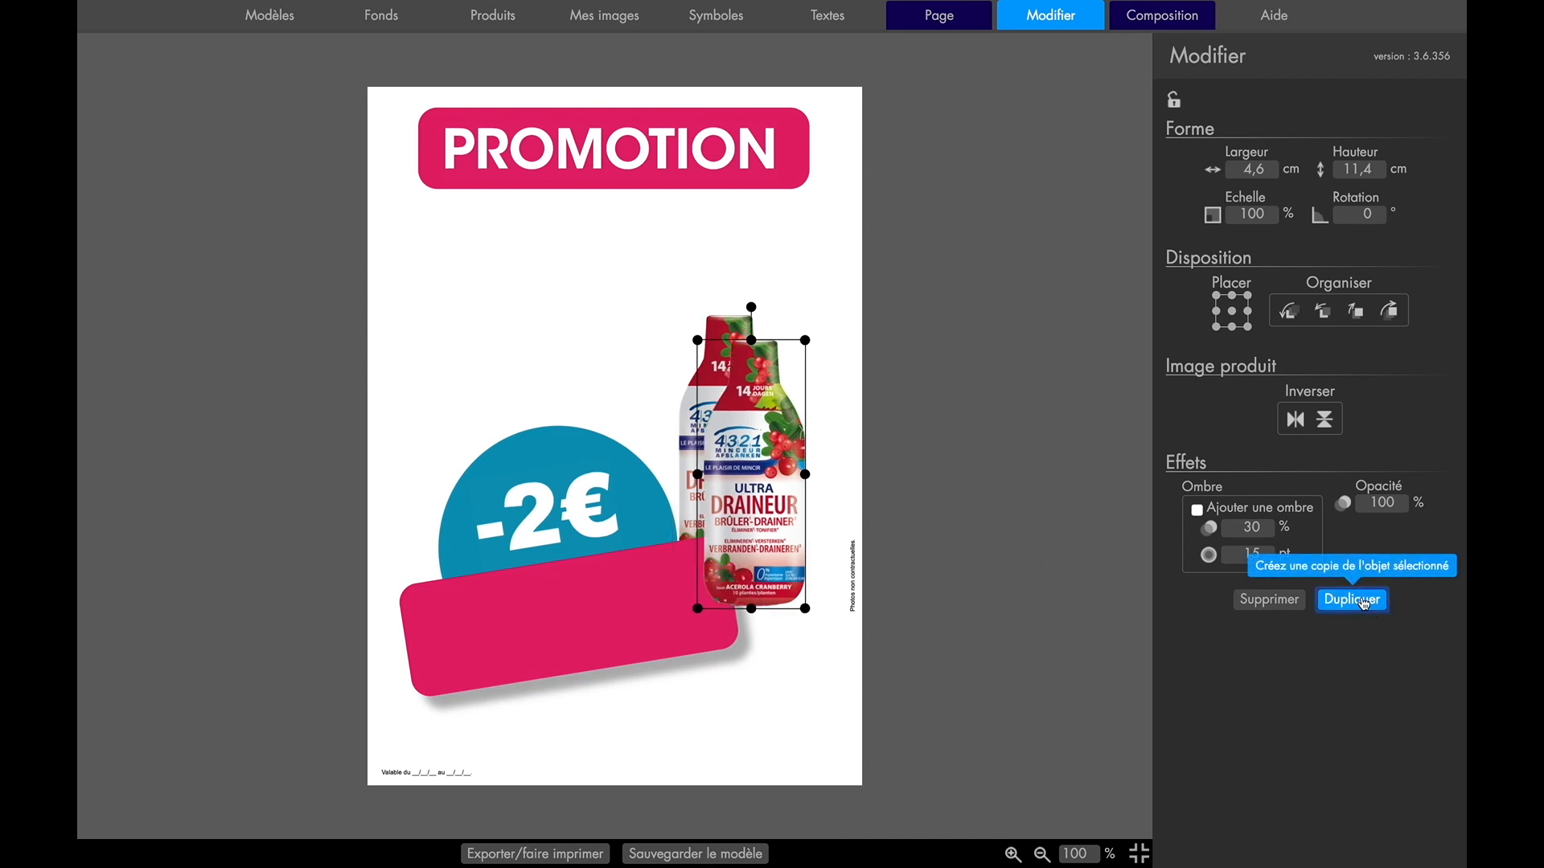
pyautogui.moveTo(747, 436); pyautogui.dragTo(781, 448)
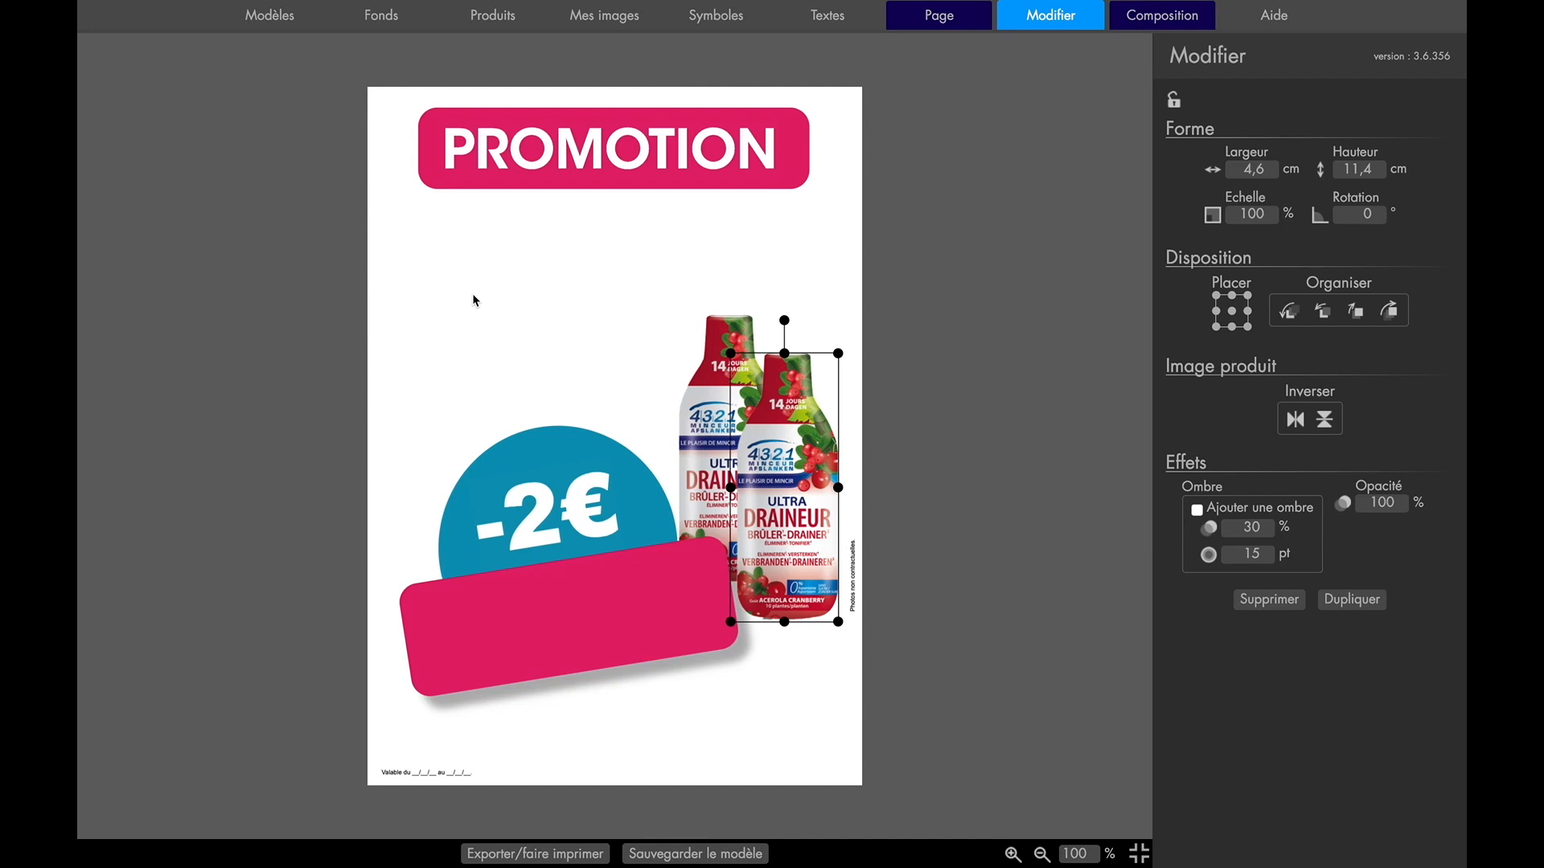
# Apply the Minceur theme background showing a slim waist, green sportswear and a thumbs-up, from page 3 of the backgrounds
pyautogui.click(381, 16)
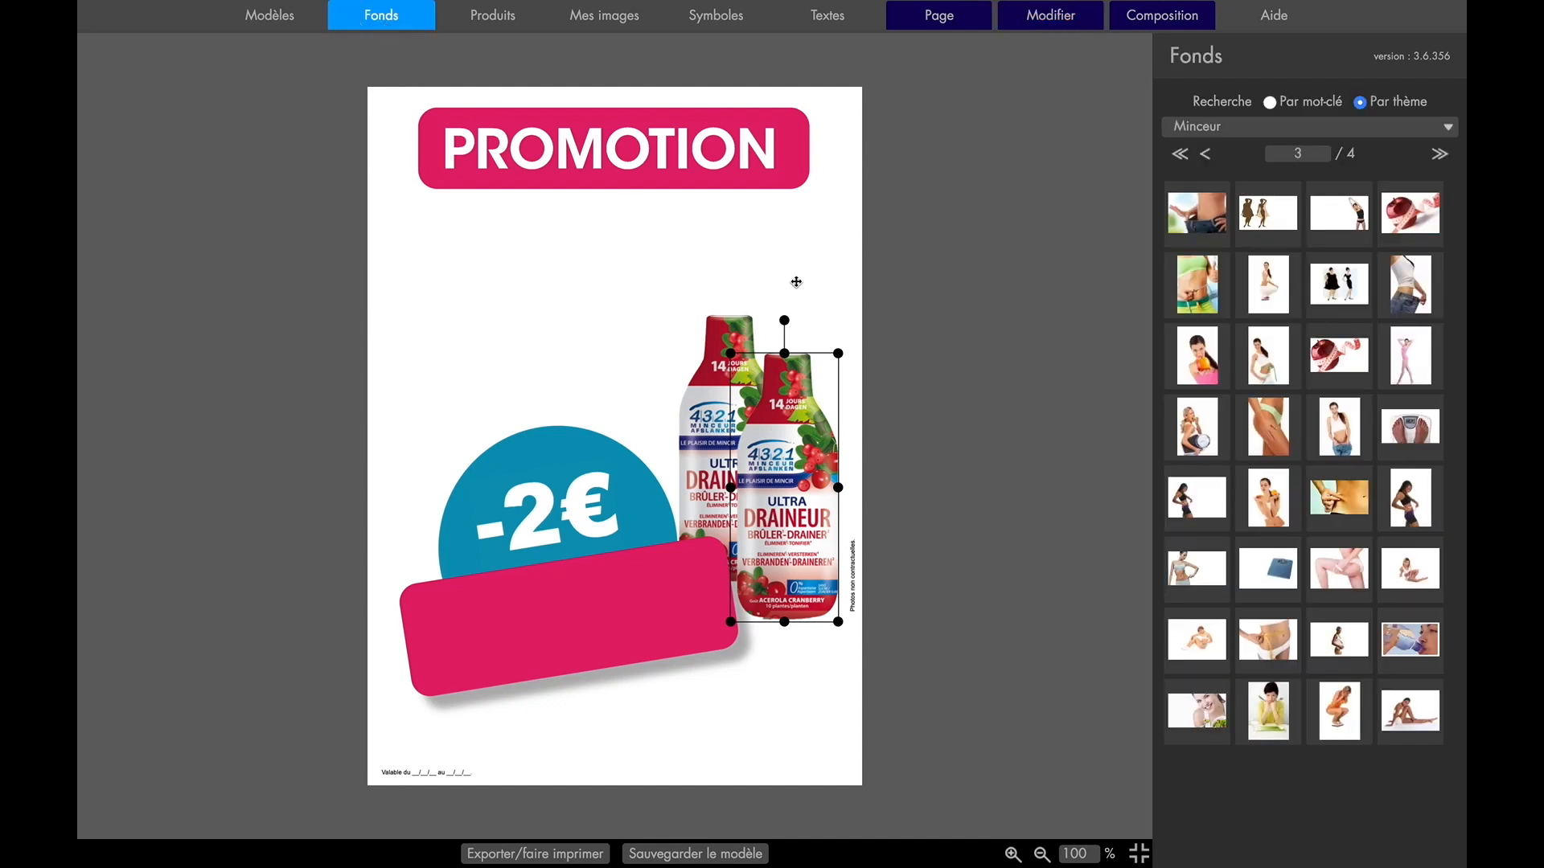
pyautogui.click(1449, 127)
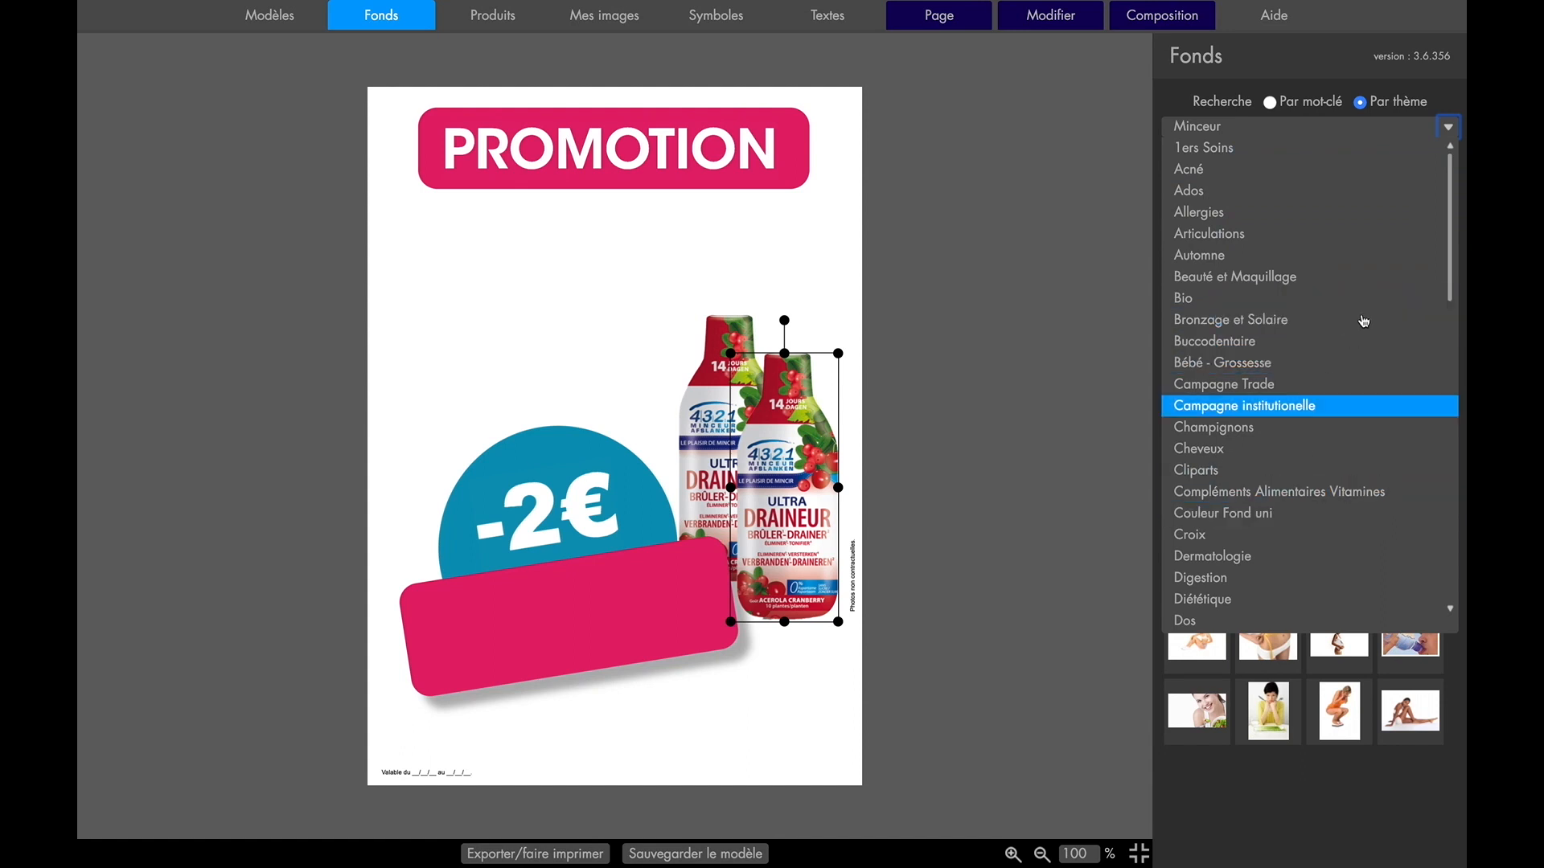
pyautogui.scroll(-6, 1437, 273)
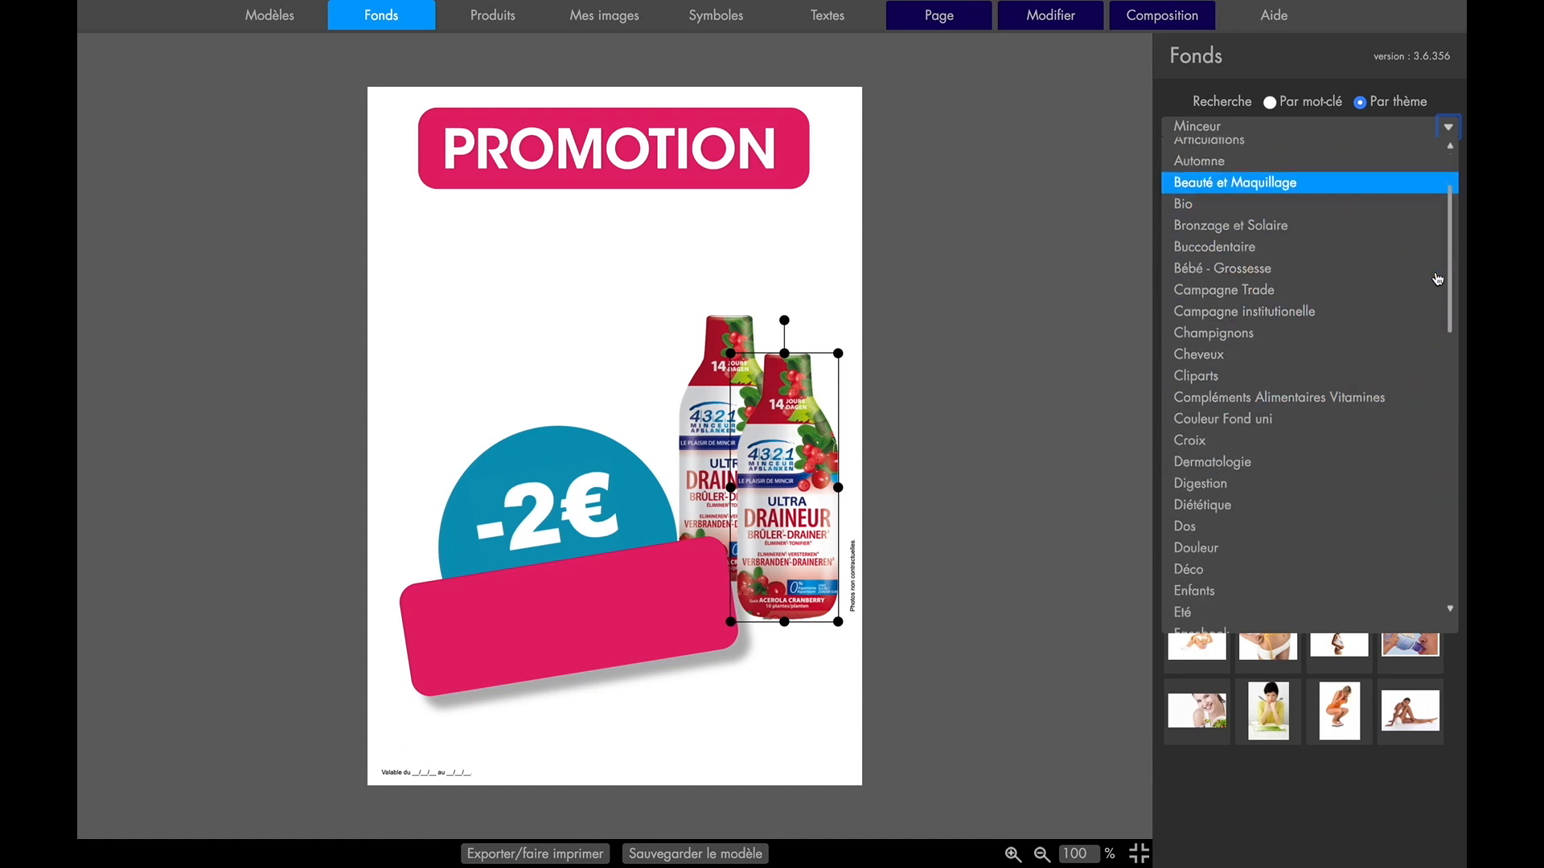
pyautogui.scroll(-5, 1438, 279)
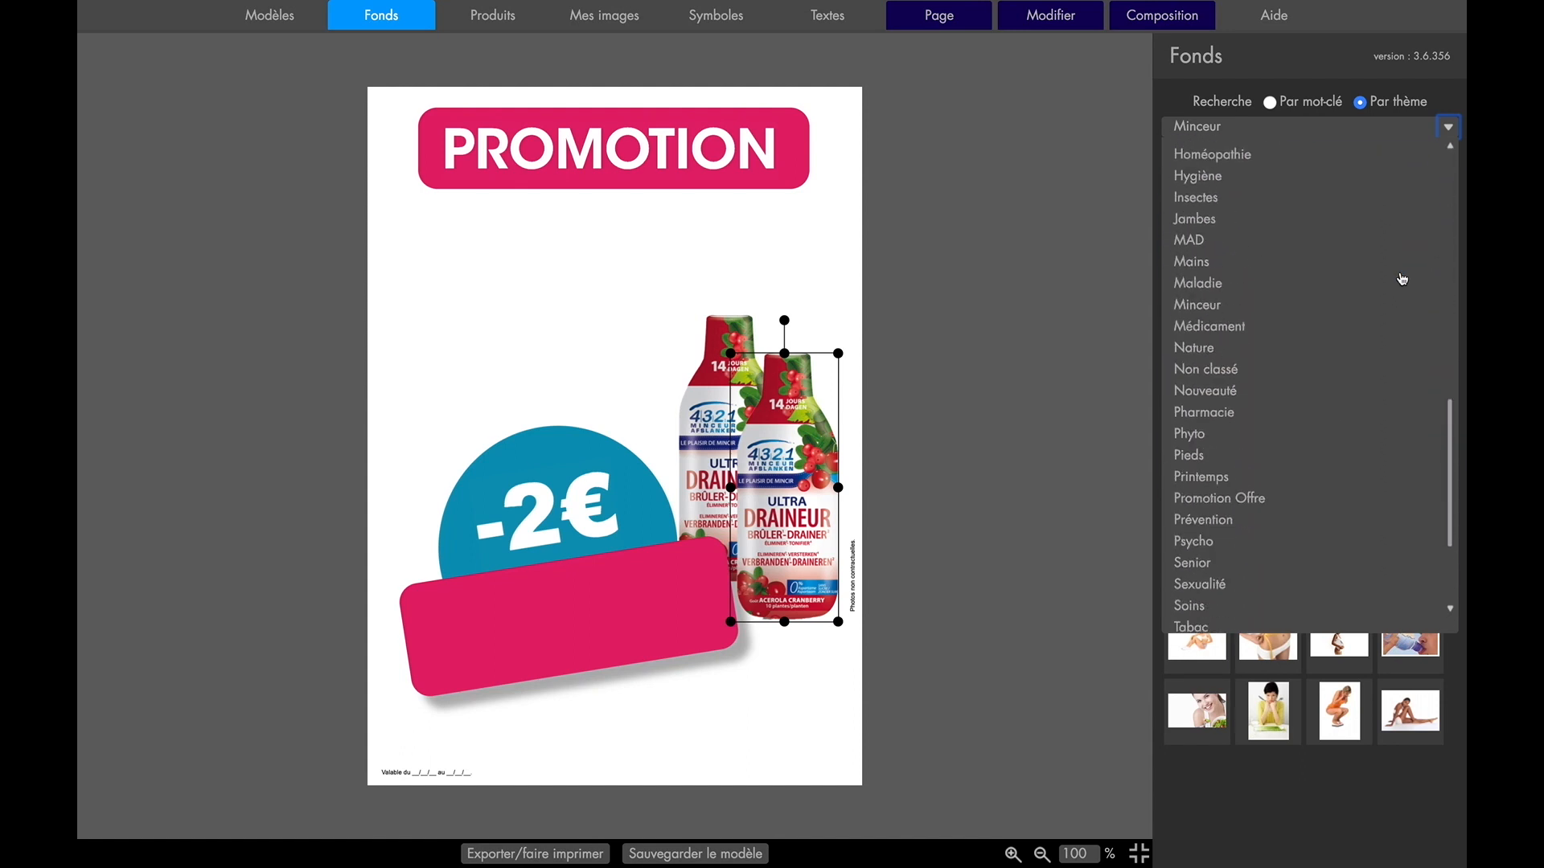
pyautogui.click(1219, 297)
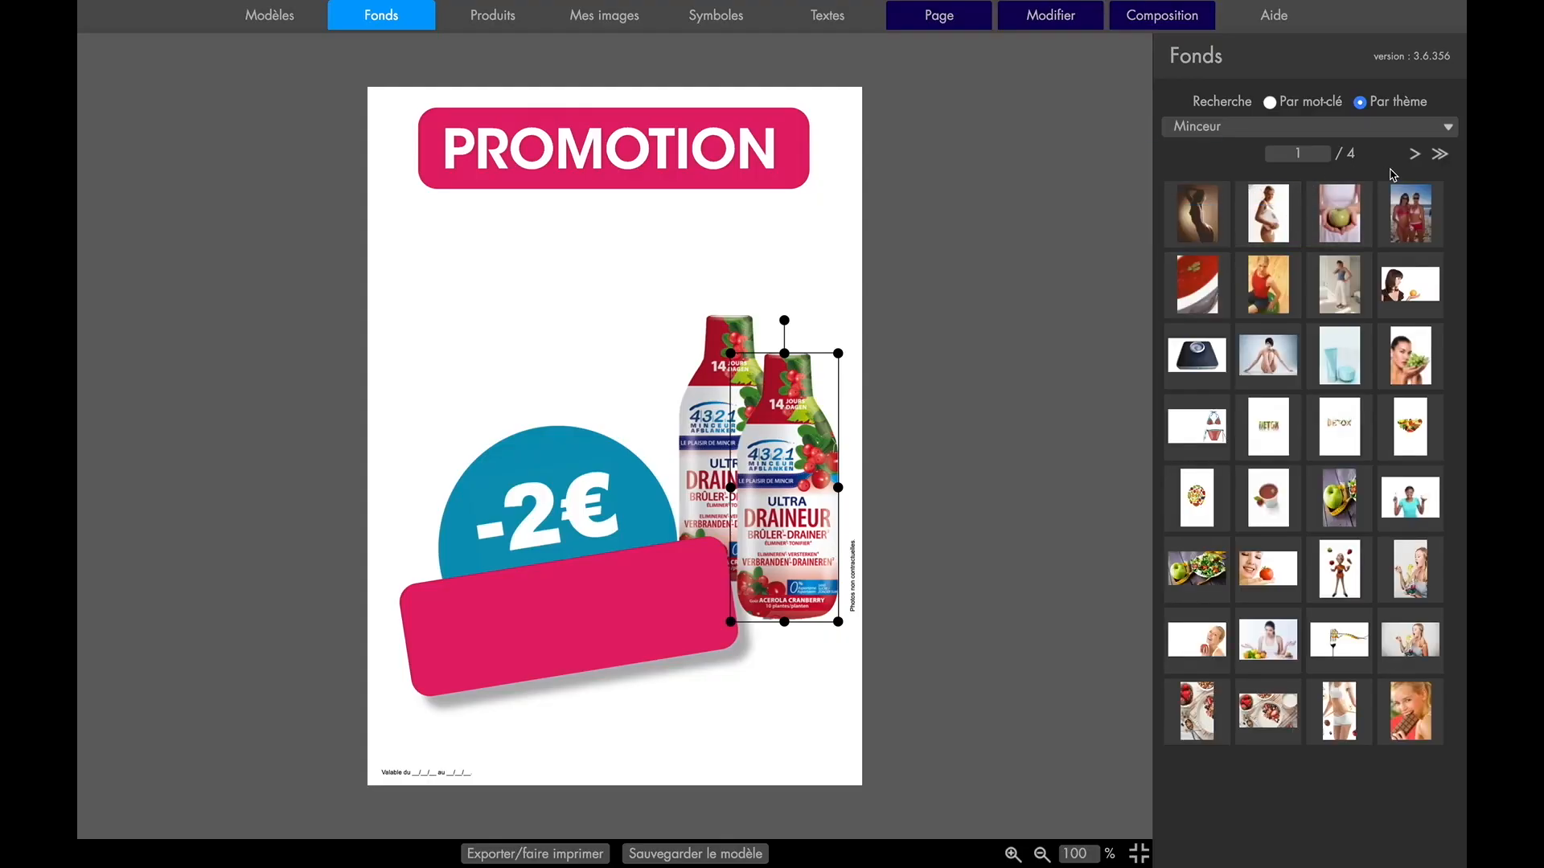
pyautogui.click(1416, 161)
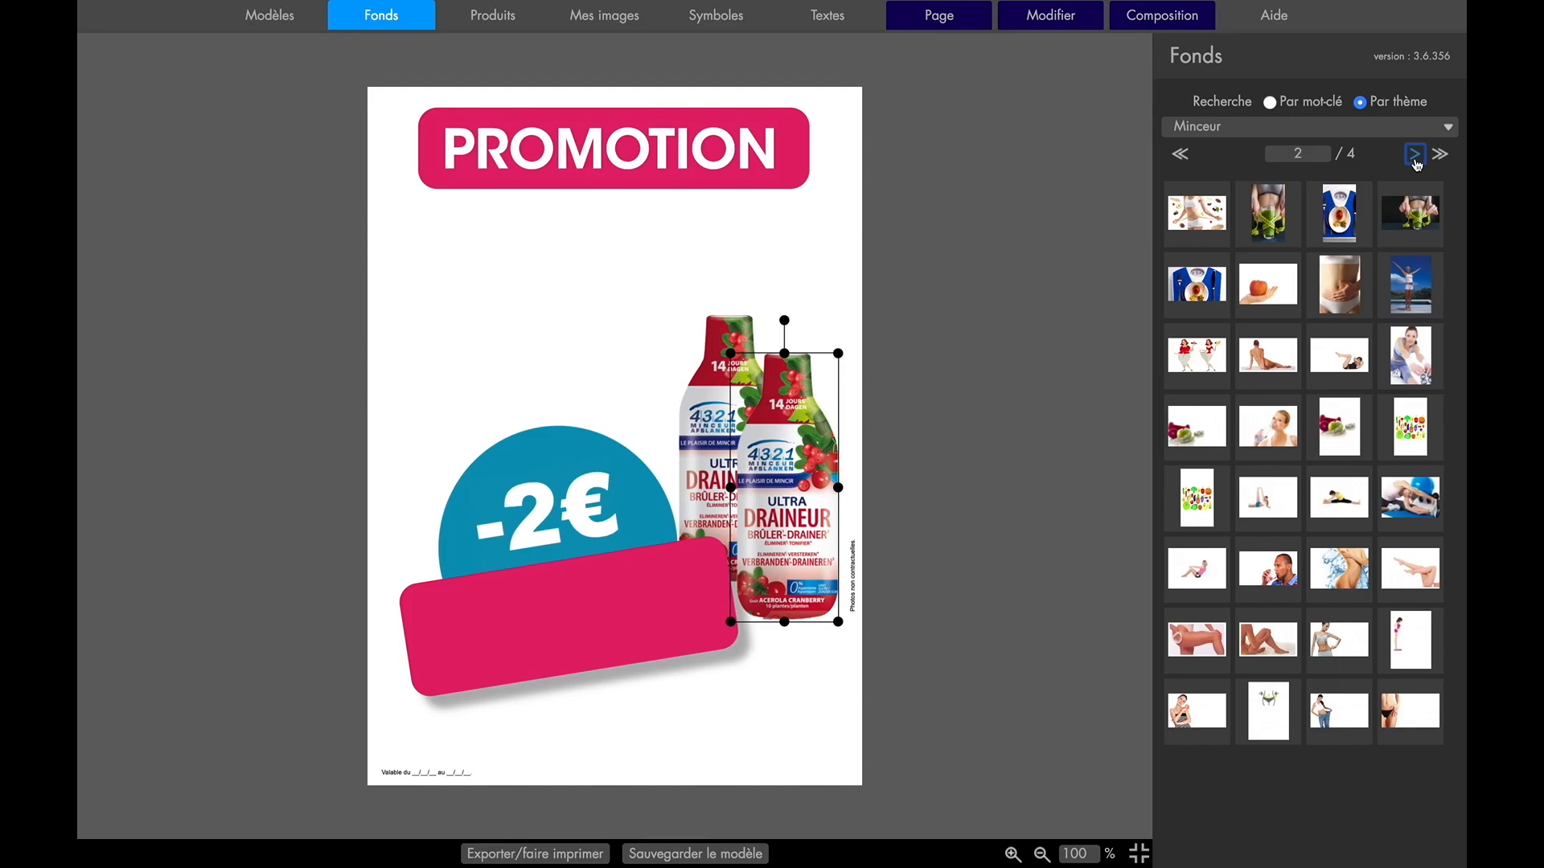
pyautogui.click(1416, 159)
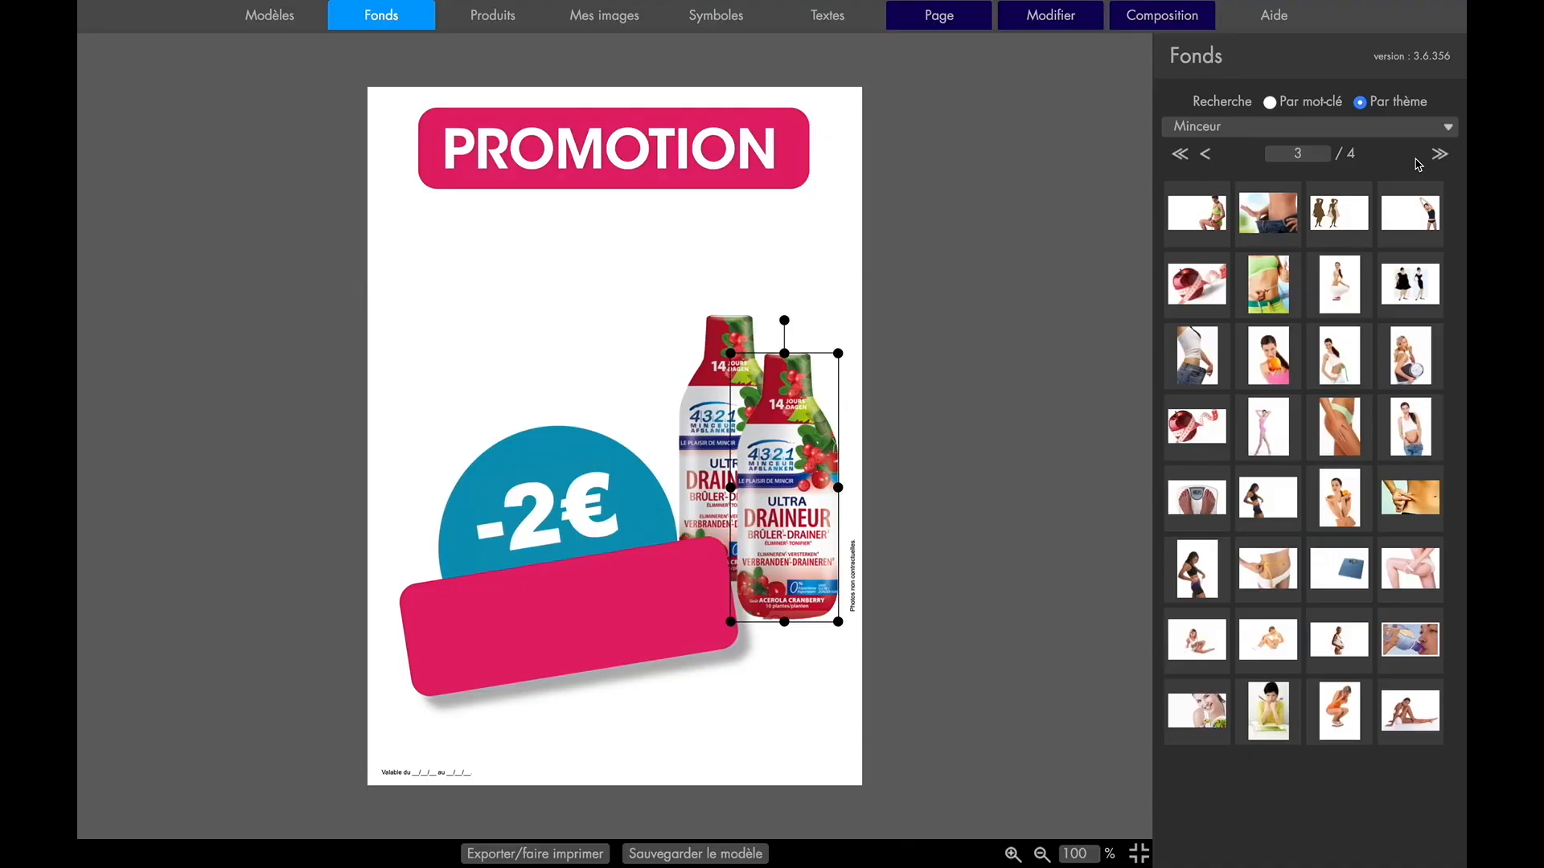
pyautogui.doubleClick(1269, 280)
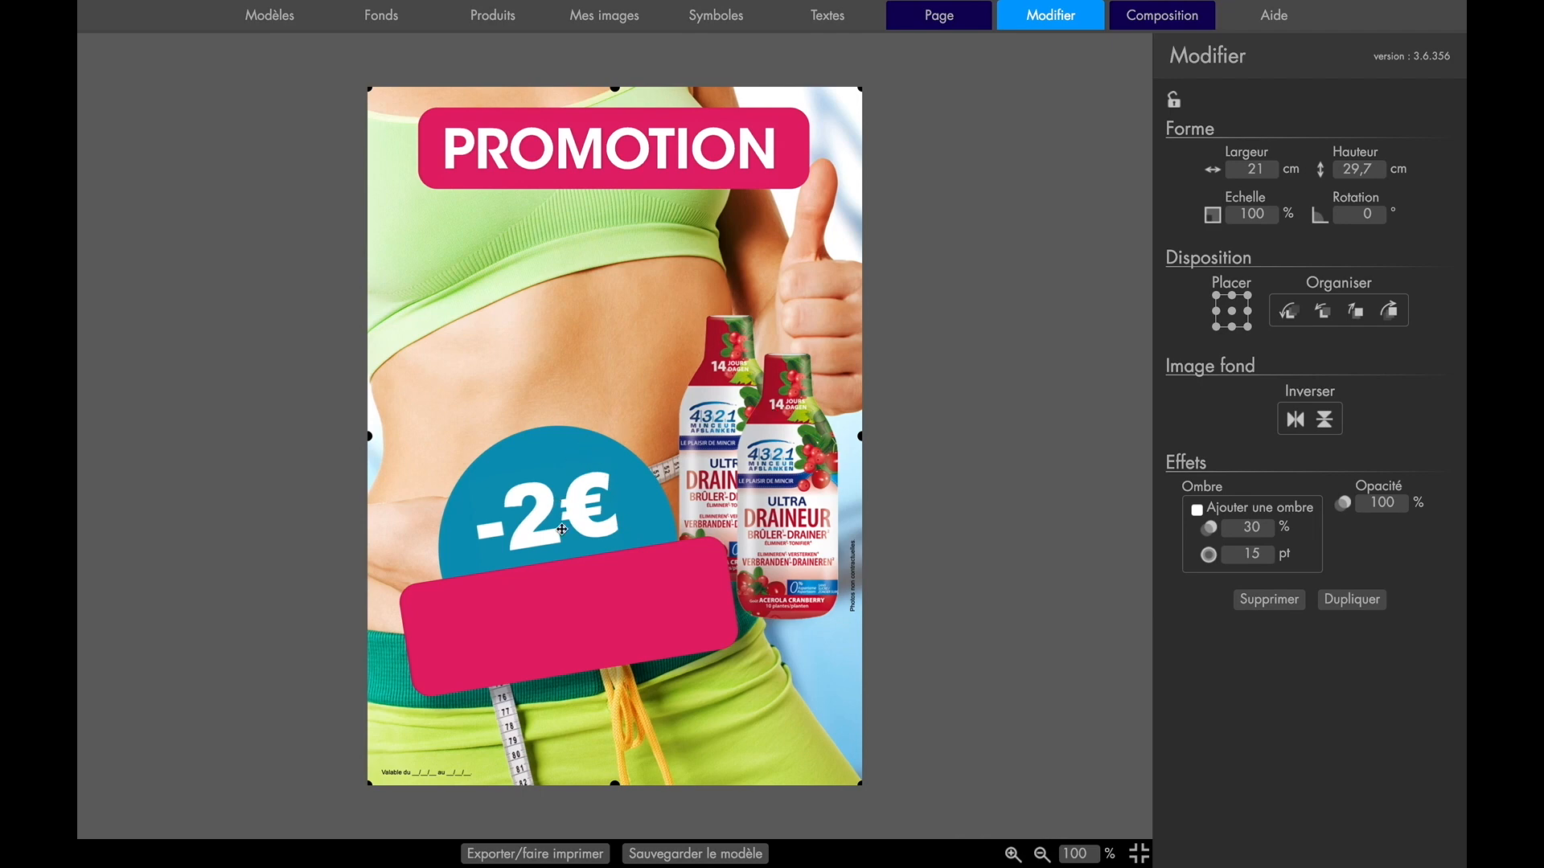
# Recolour the circle behind the -2€ text with a dark green solid fill
pyautogui.click(565, 444)
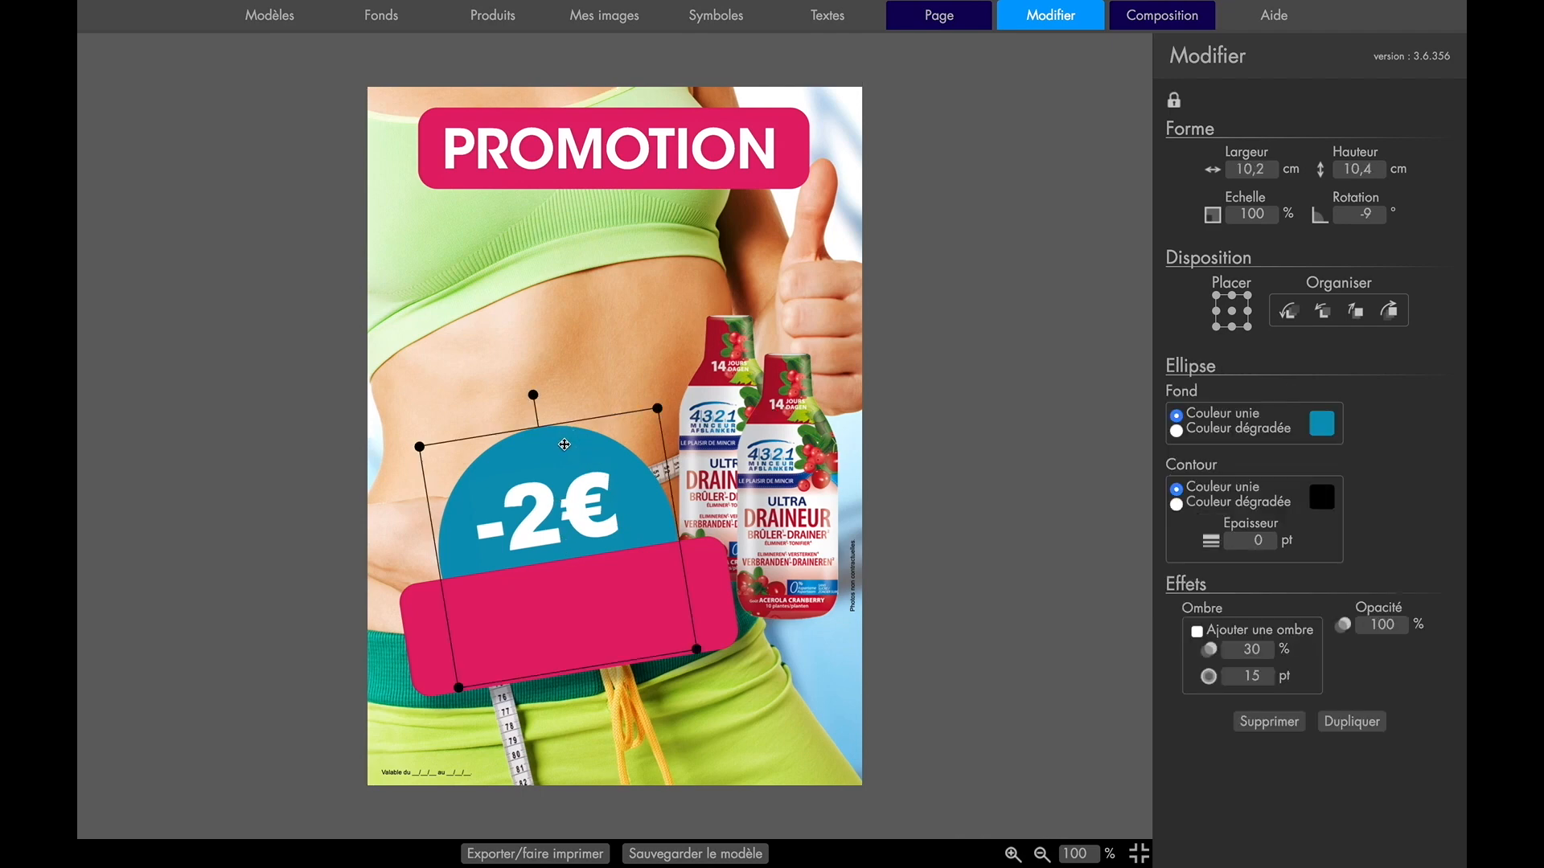
pyautogui.click(1321, 424)
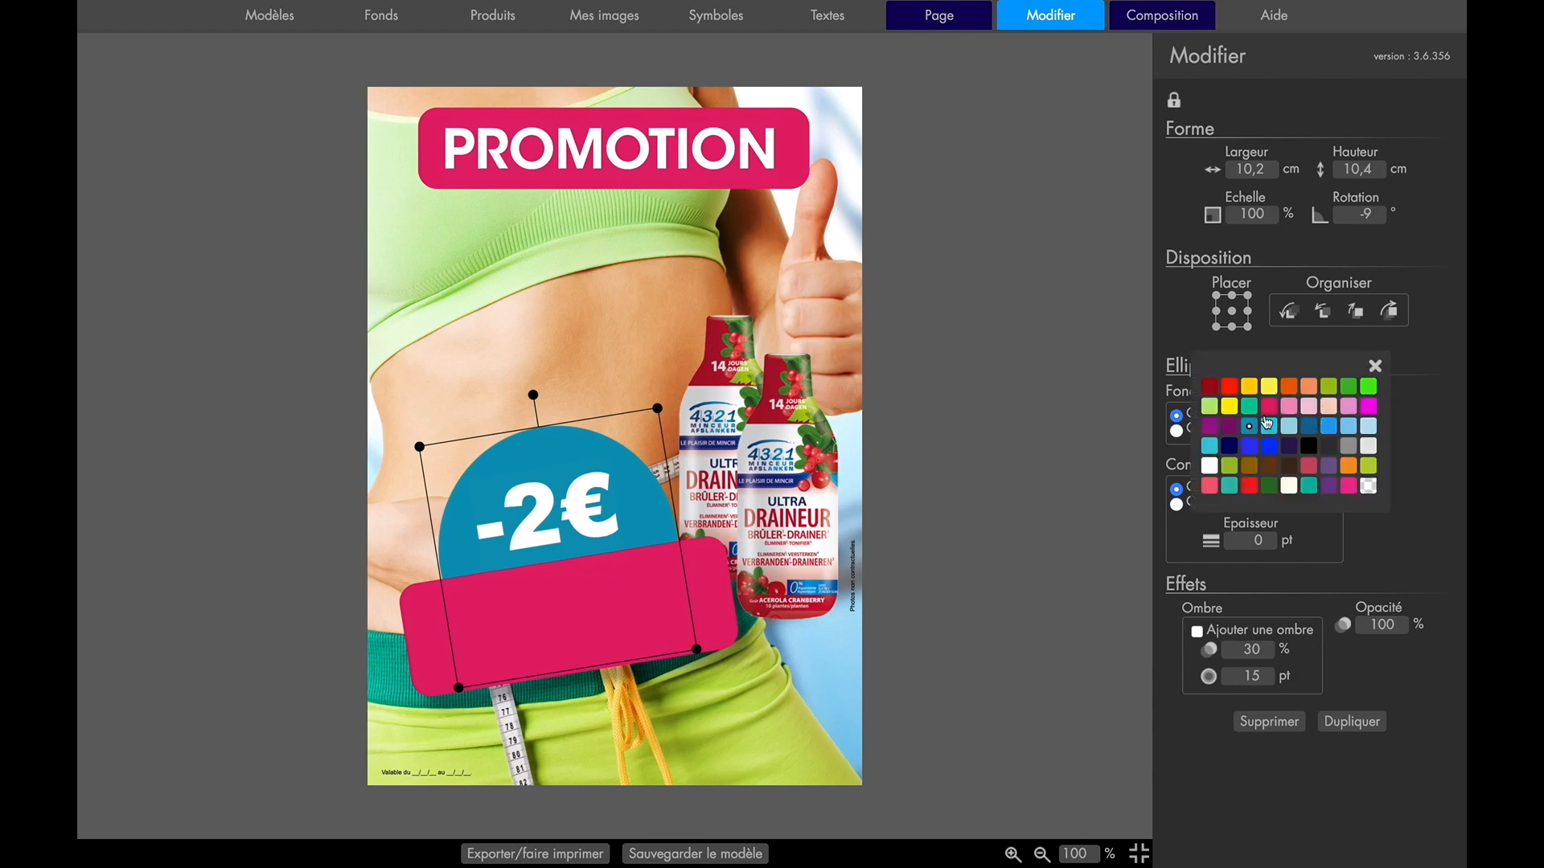
pyautogui.click(1269, 487)
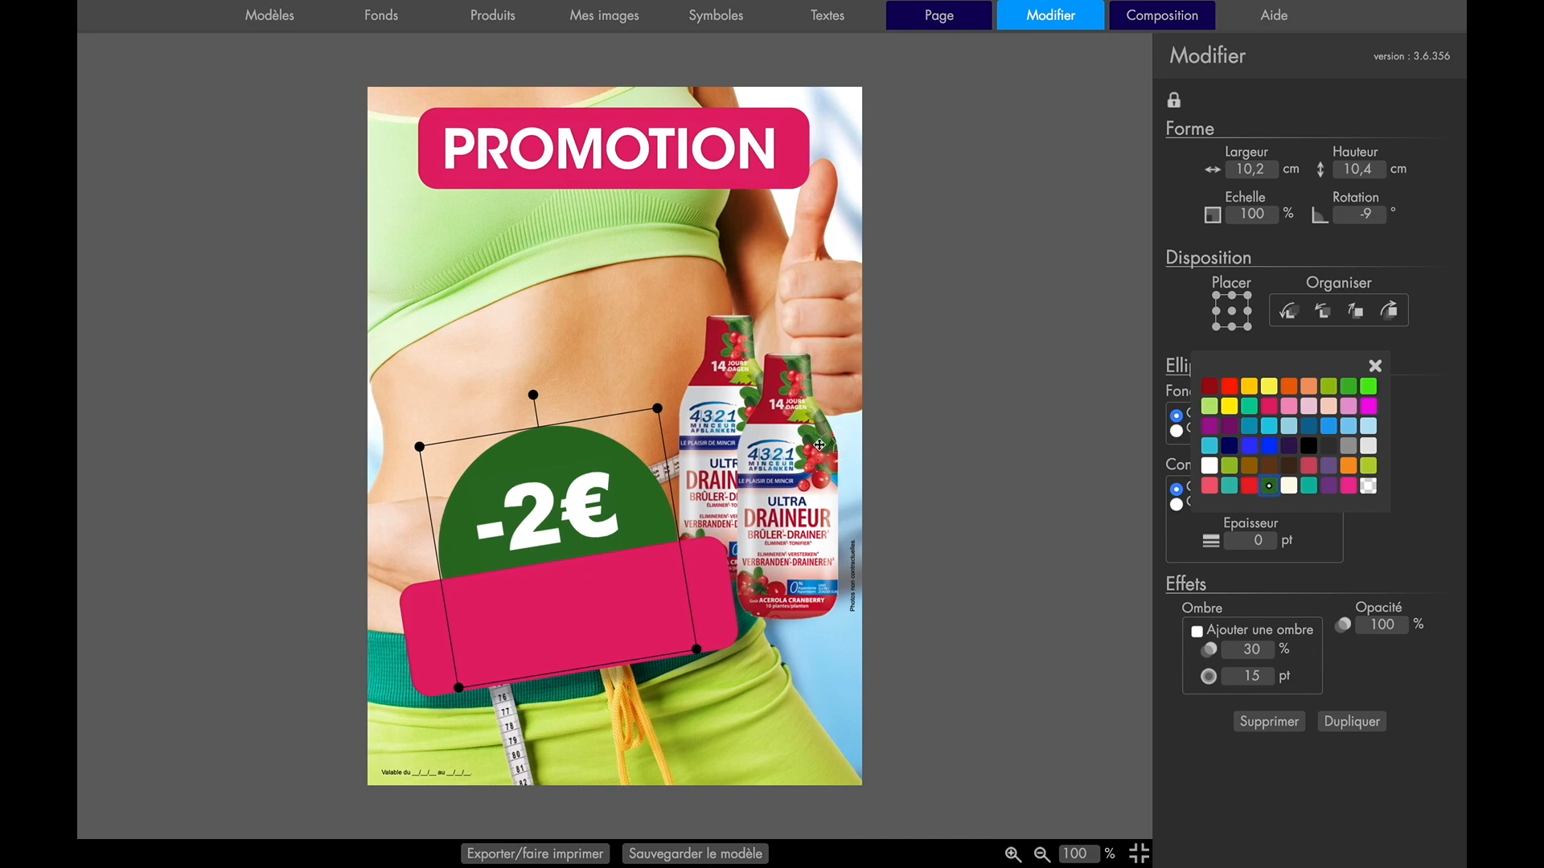
# Recolour the tilted rectangle under the badge and the PROMOTION banner with the same bright red fill
pyautogui.click(703, 597)
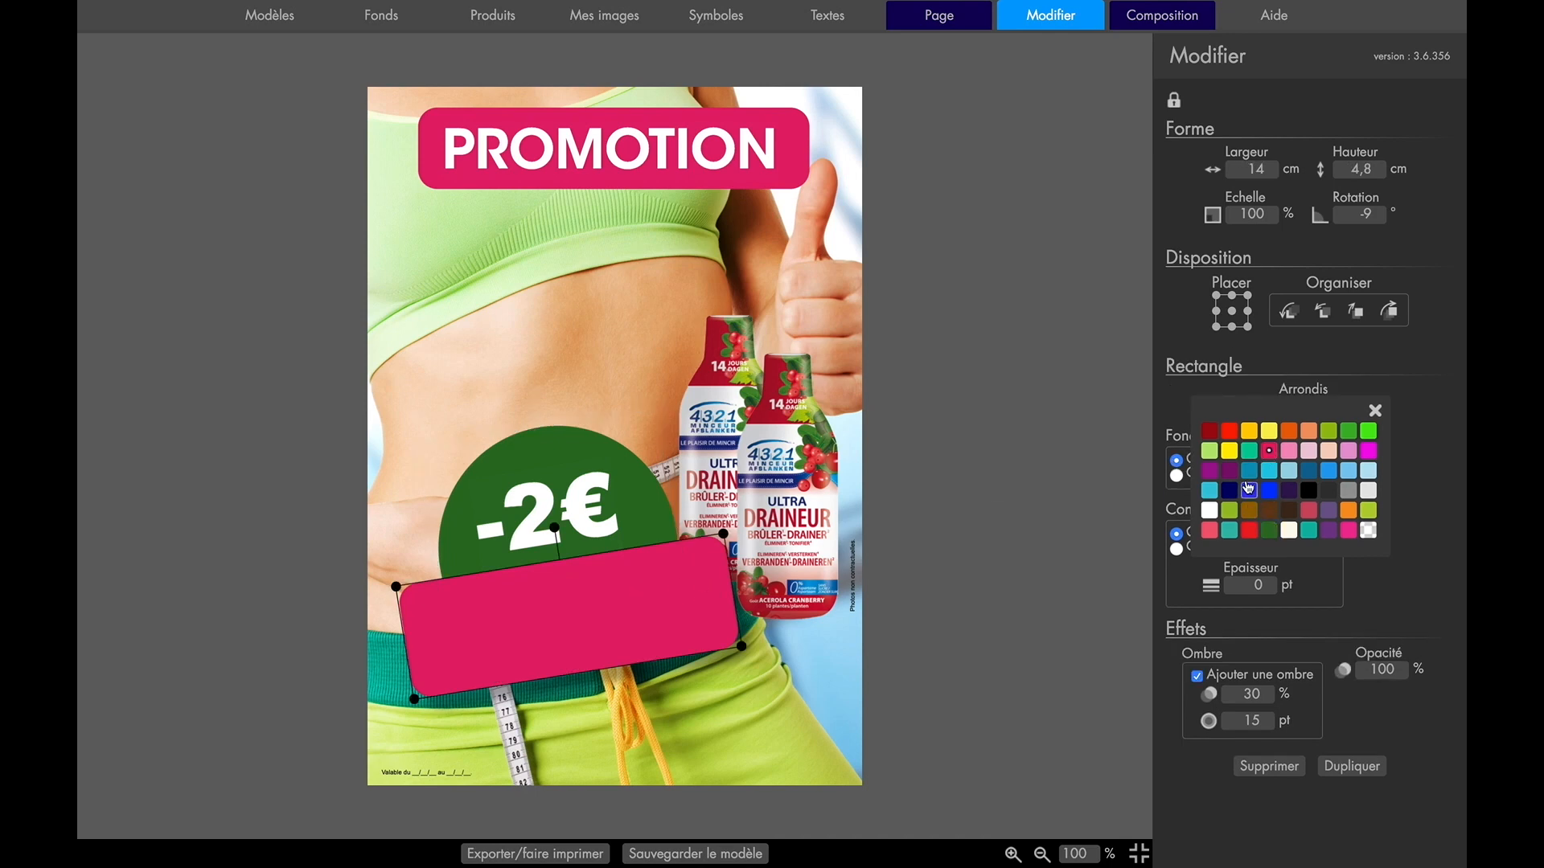
pyautogui.click(1250, 532)
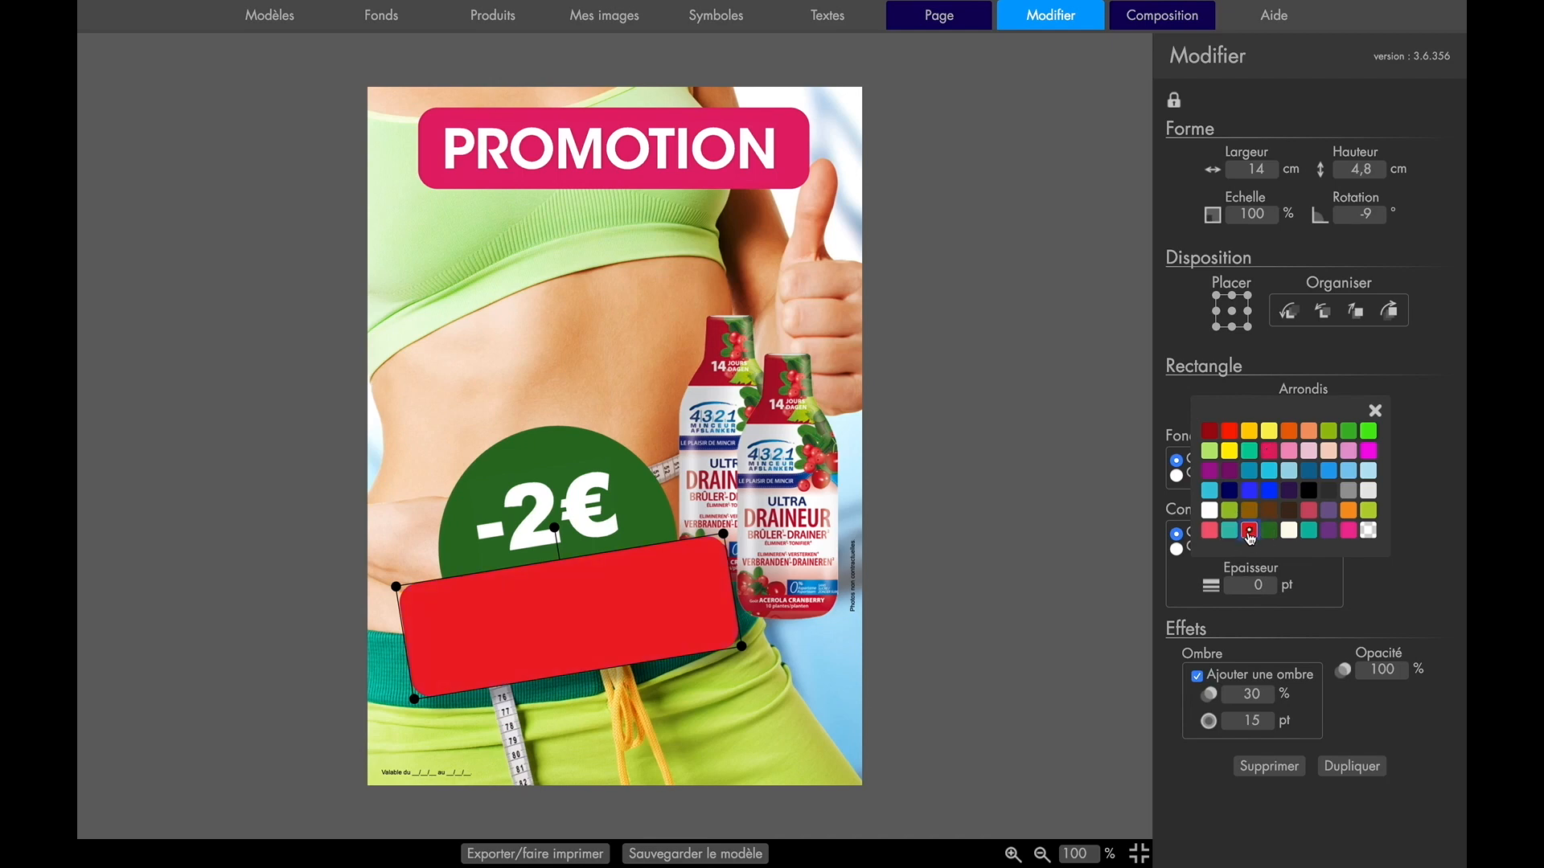
pyautogui.click(794, 162)
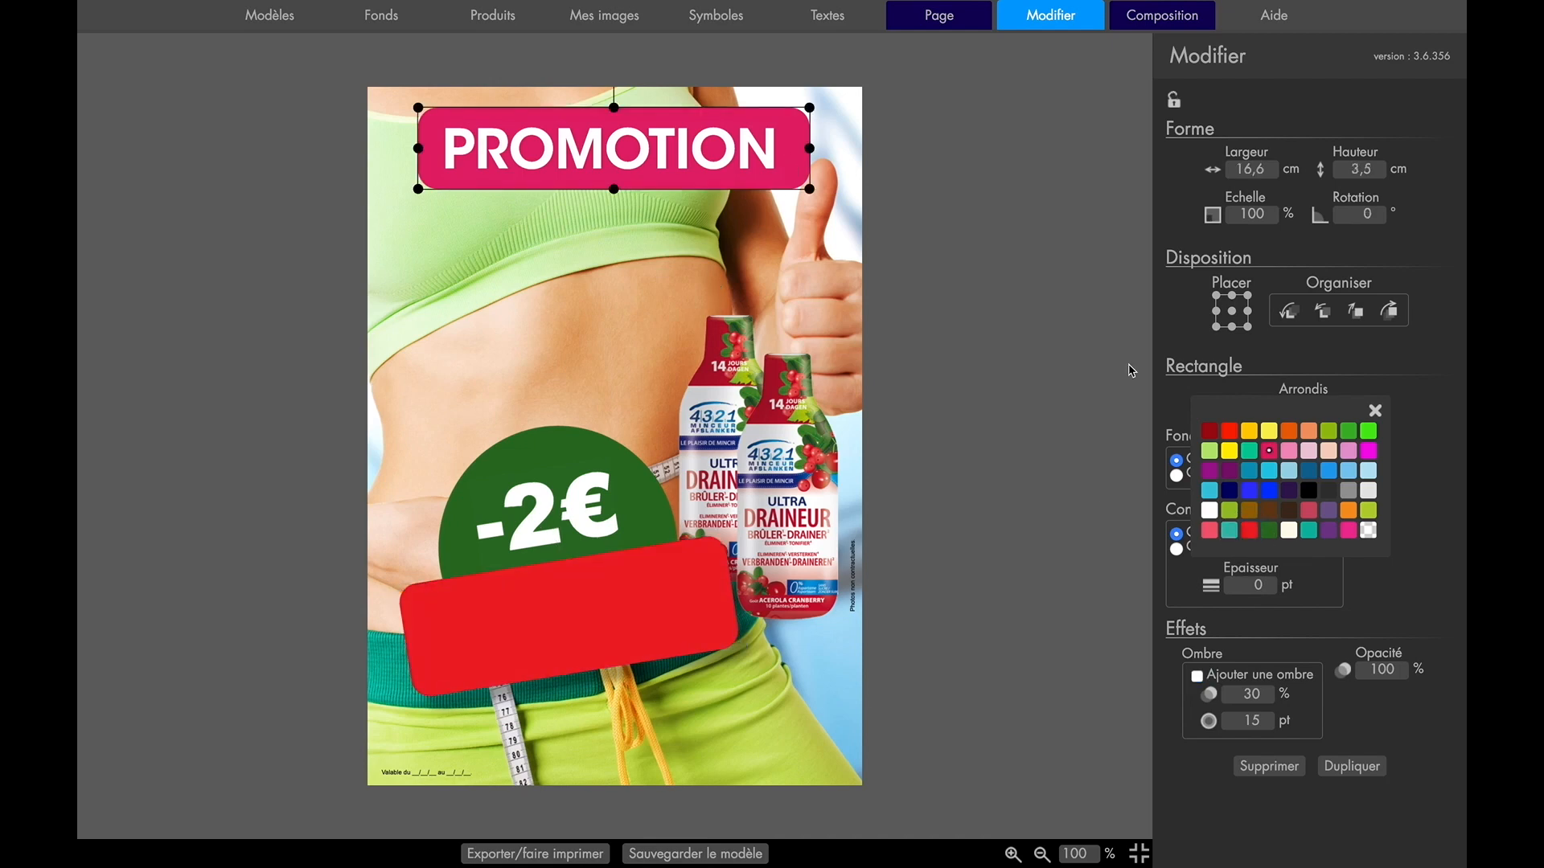
pyautogui.click(1249, 532)
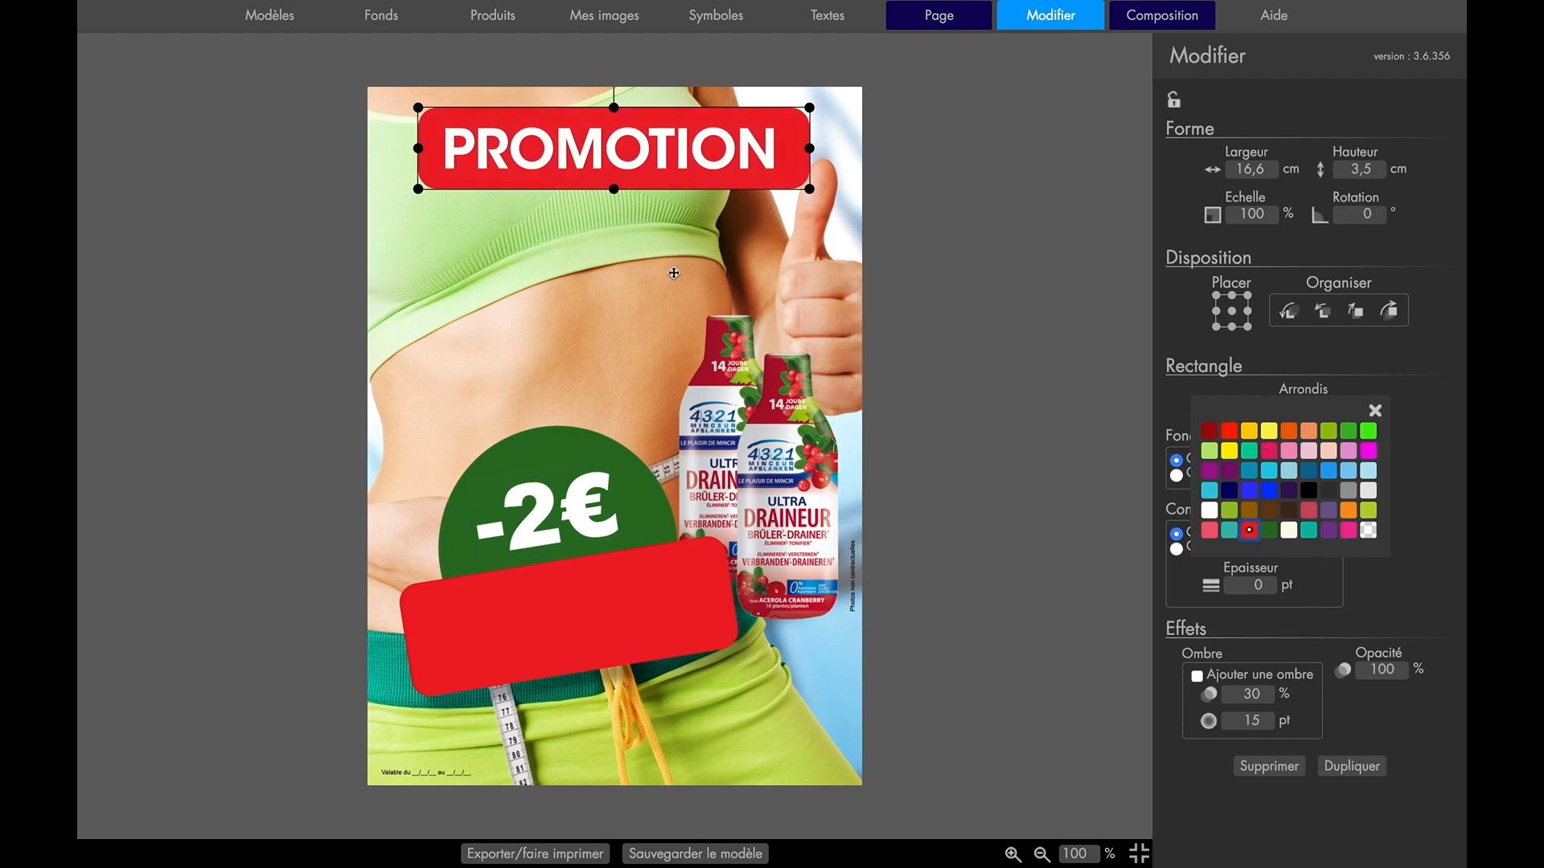
# Replace the PROMOTION title text with OFFRE MINCEUR, one word per line
pyautogui.click(682, 138)
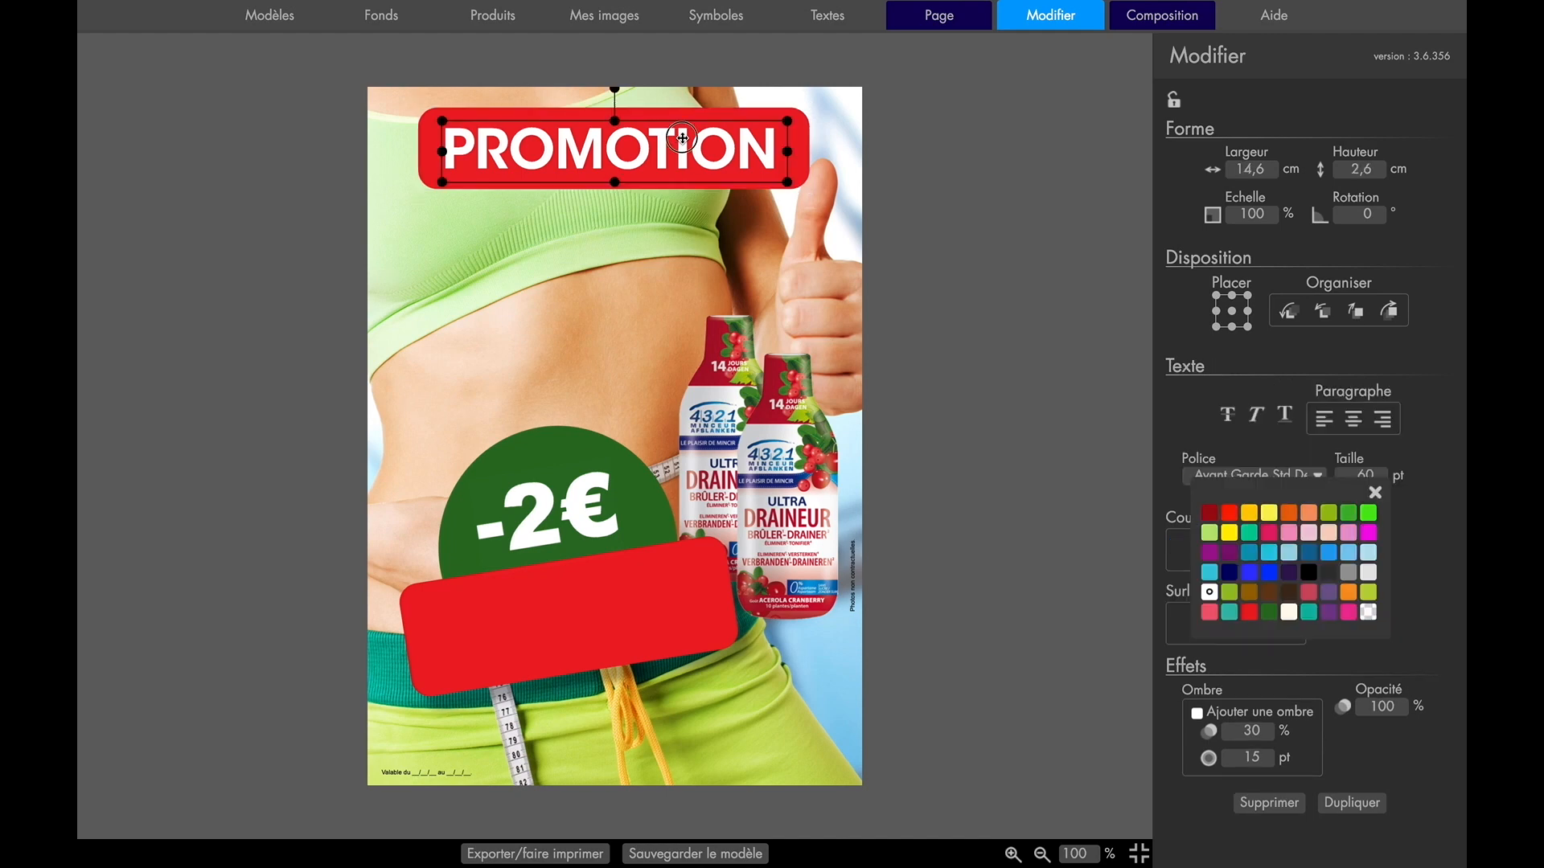
pyautogui.doubleClick(682, 139)
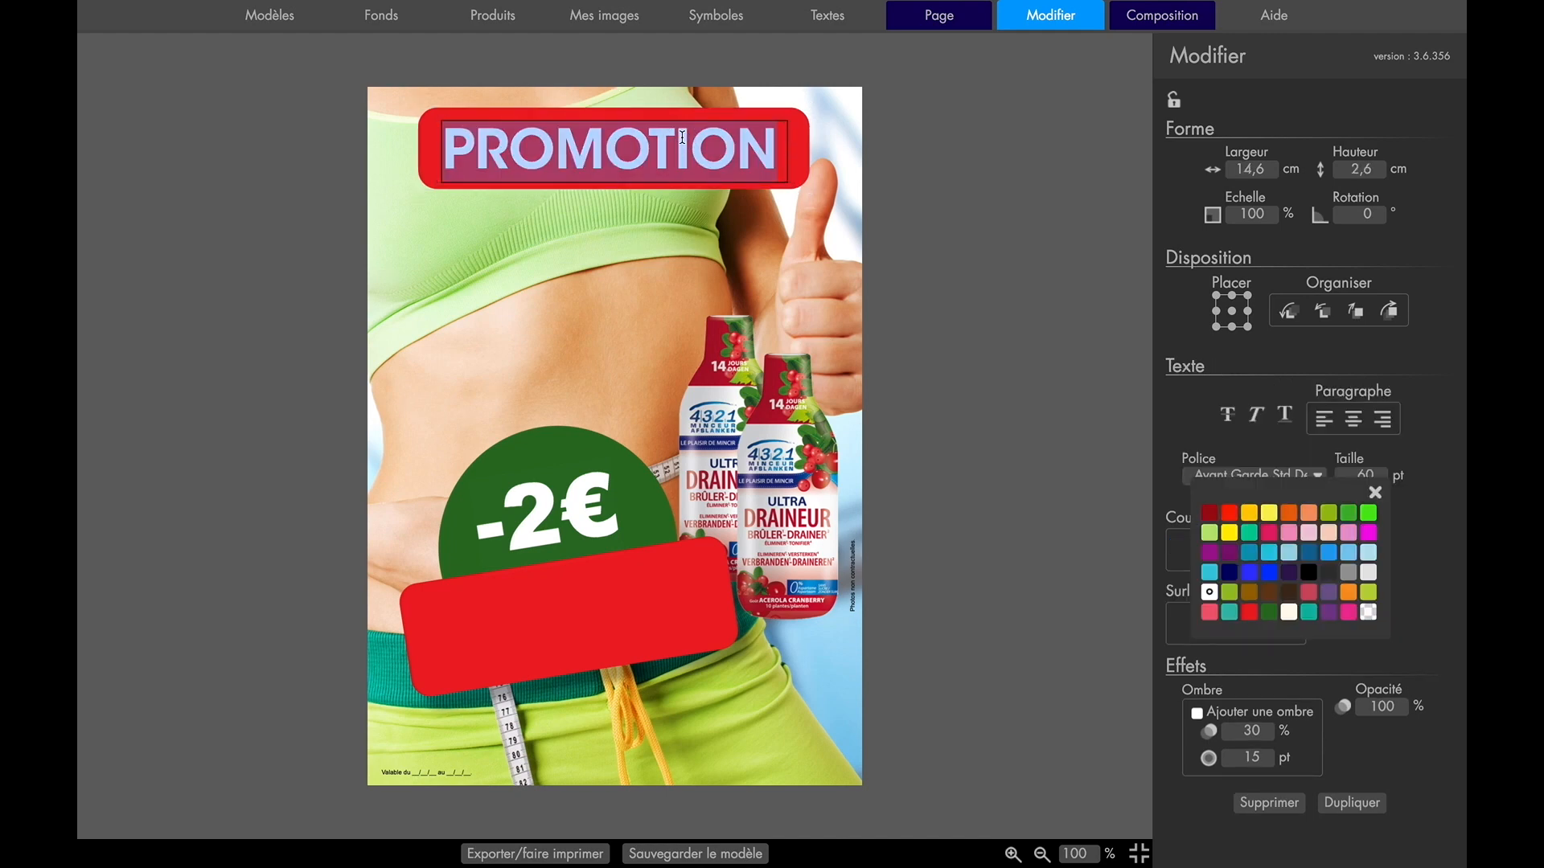
pyautogui.write('OFFRE')
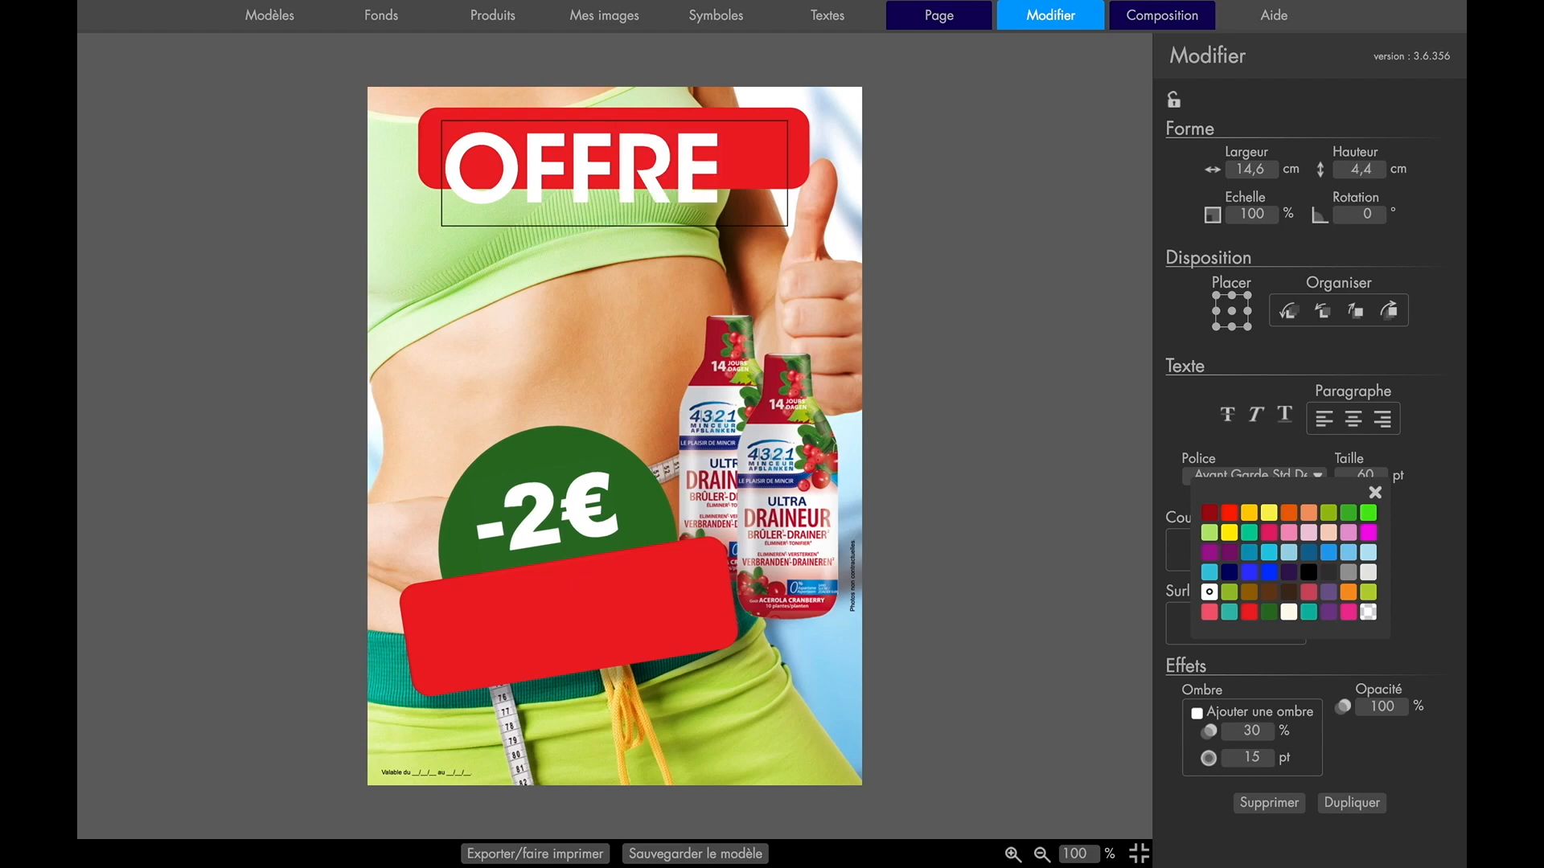
pyautogui.press('Return')
pyautogui.write('MINCE')
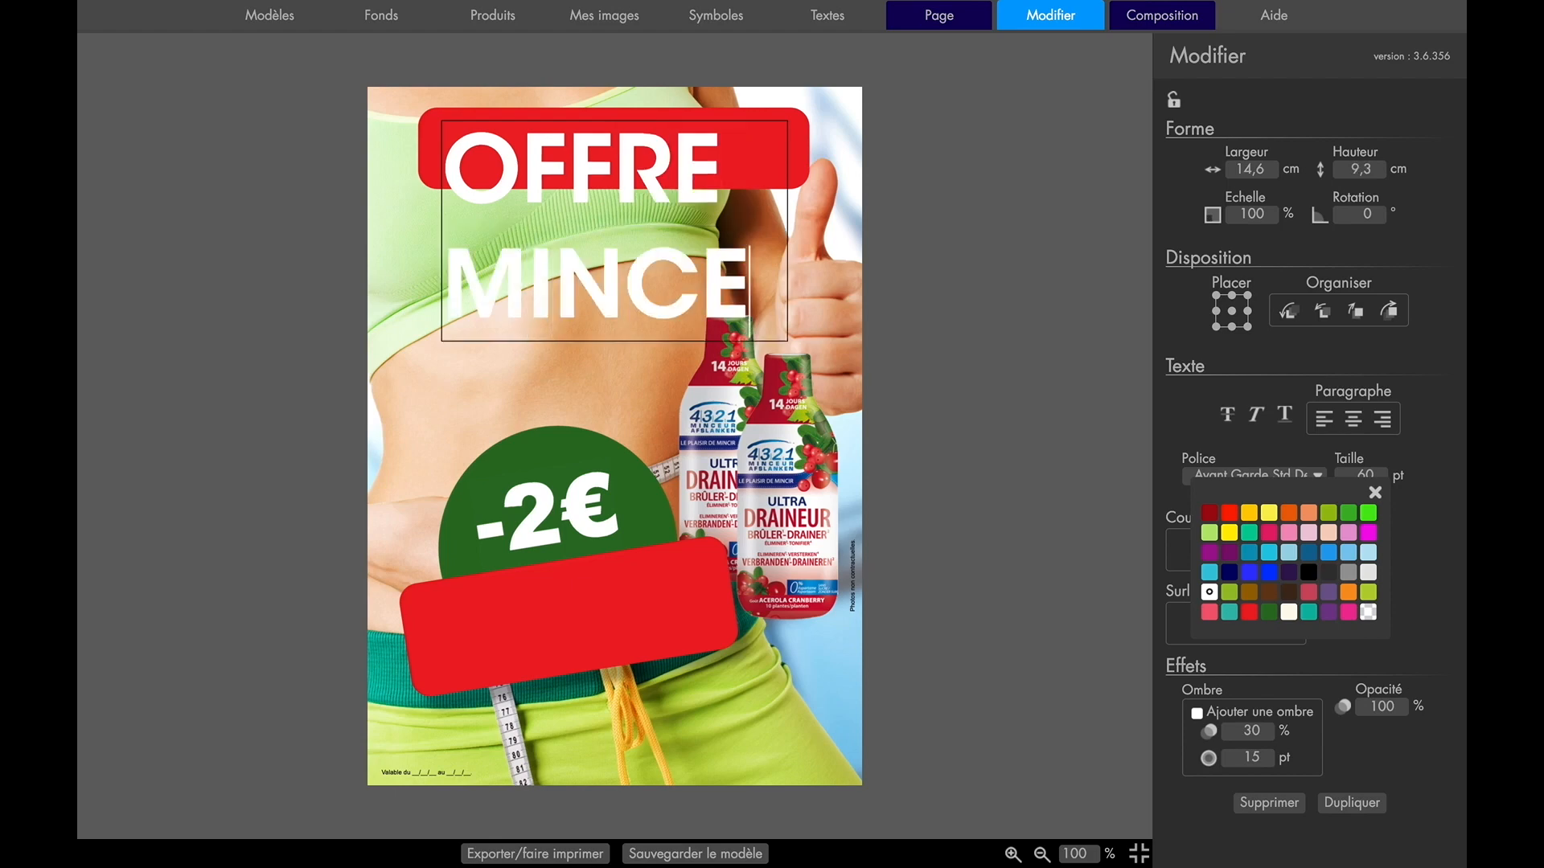
pyautogui.write('UR')
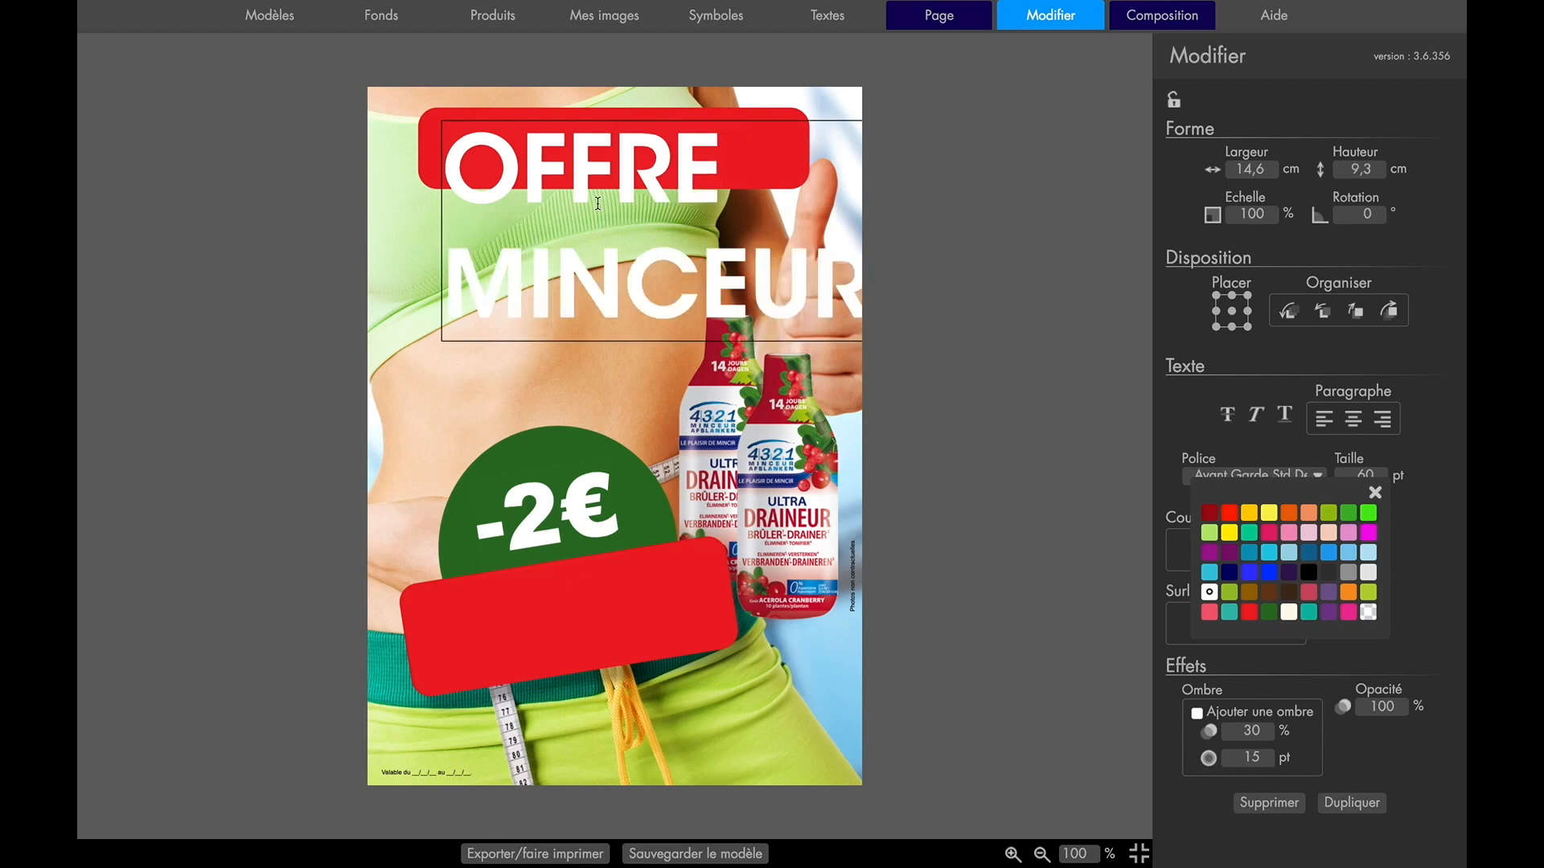
pyautogui.click(556, 353)
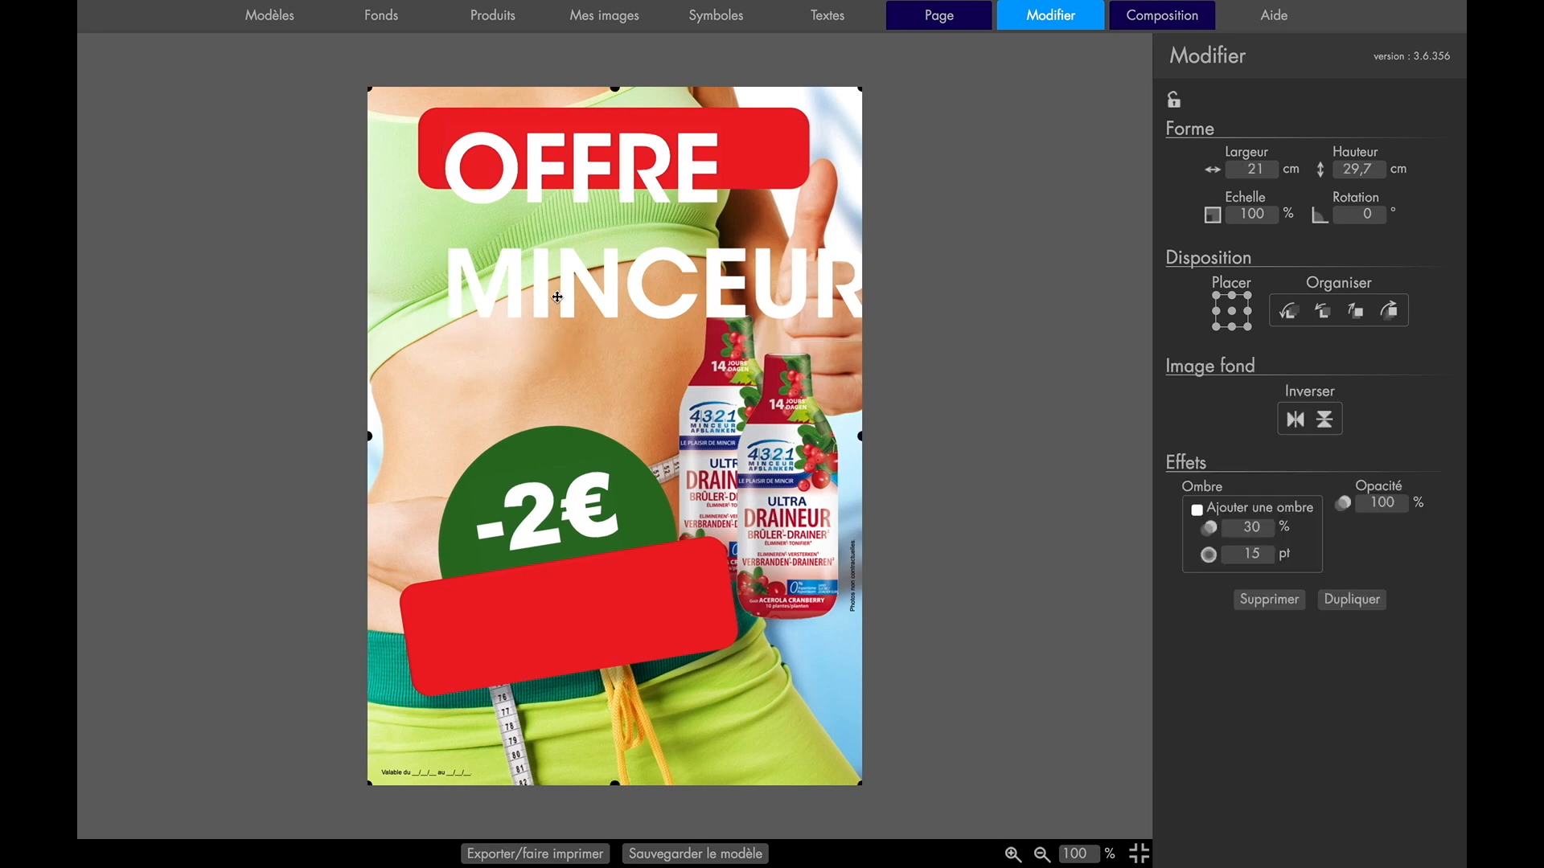
# Resize the OFFRE MINCEUR title to fit on one line over the red banner, about 16.5 cm wide
pyautogui.click(567, 274)
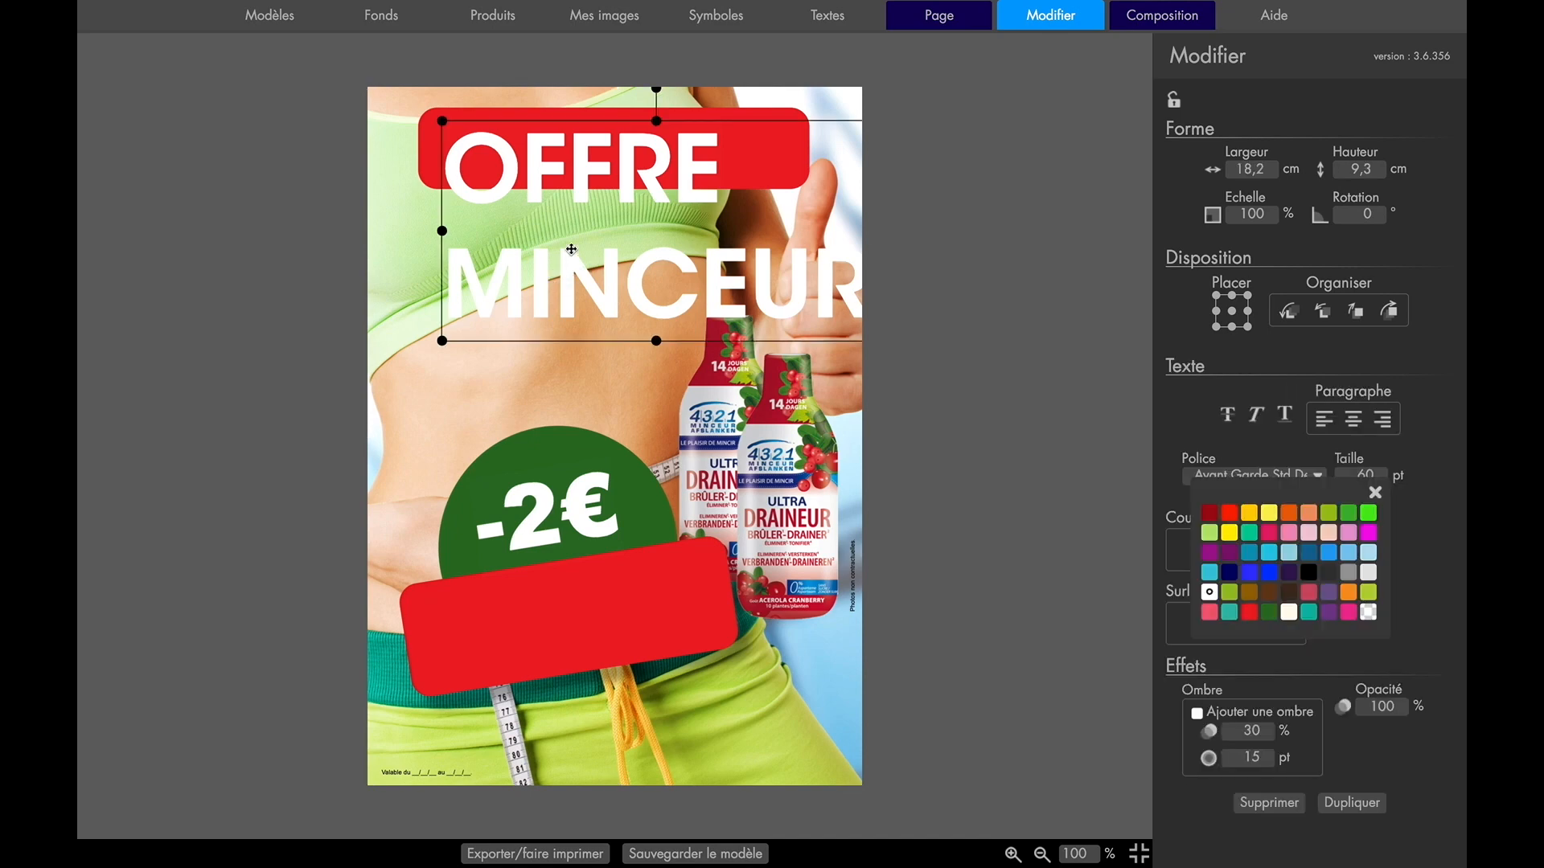
pyautogui.moveTo(581, 182); pyautogui.dragTo(543, 199)
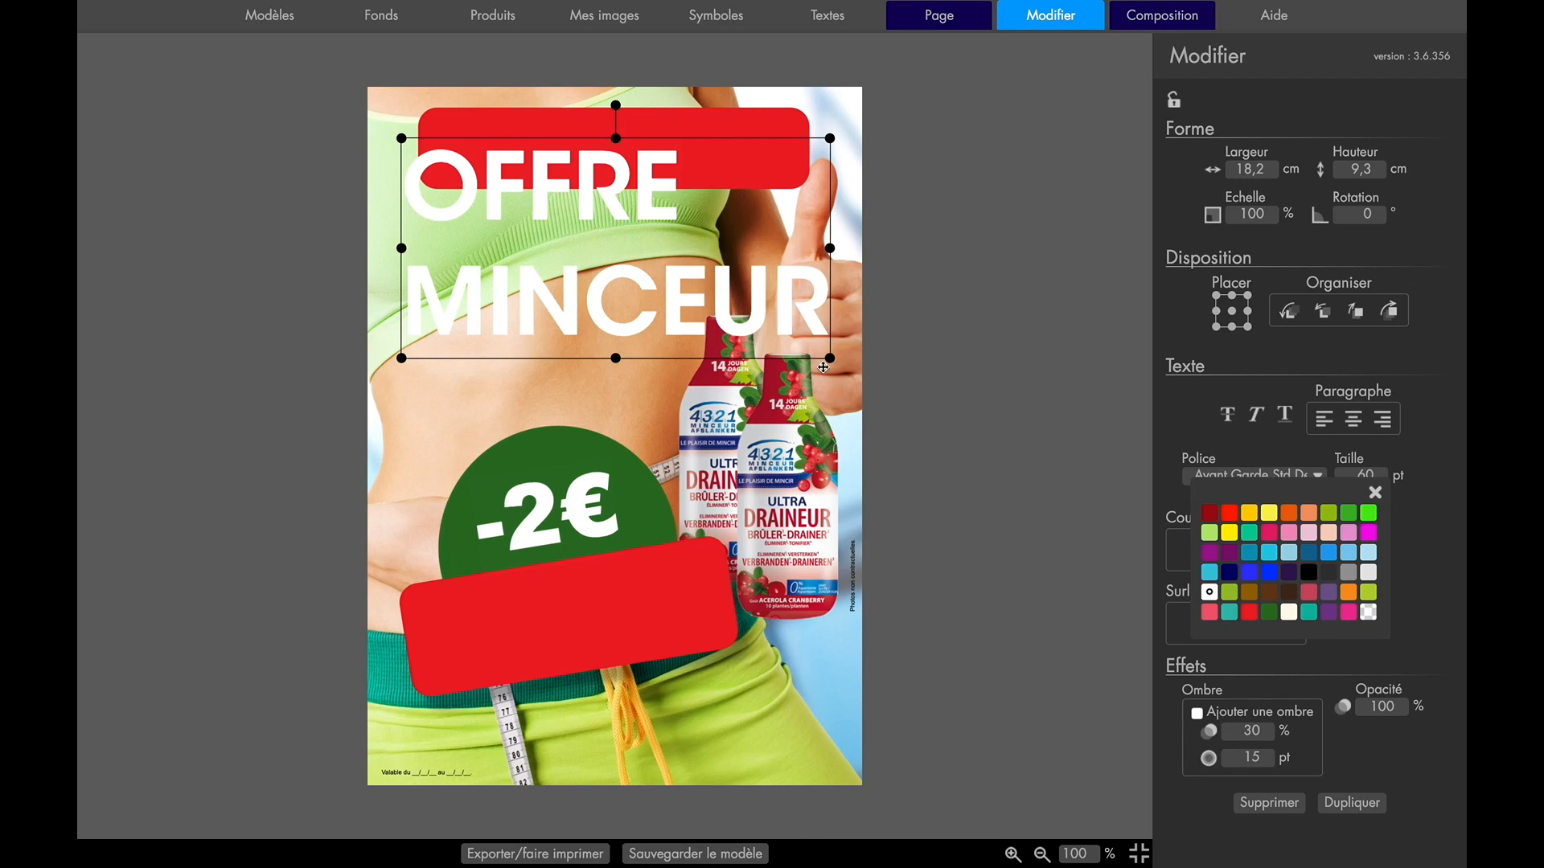
pyautogui.moveTo(831, 361); pyautogui.dragTo(577, 229)
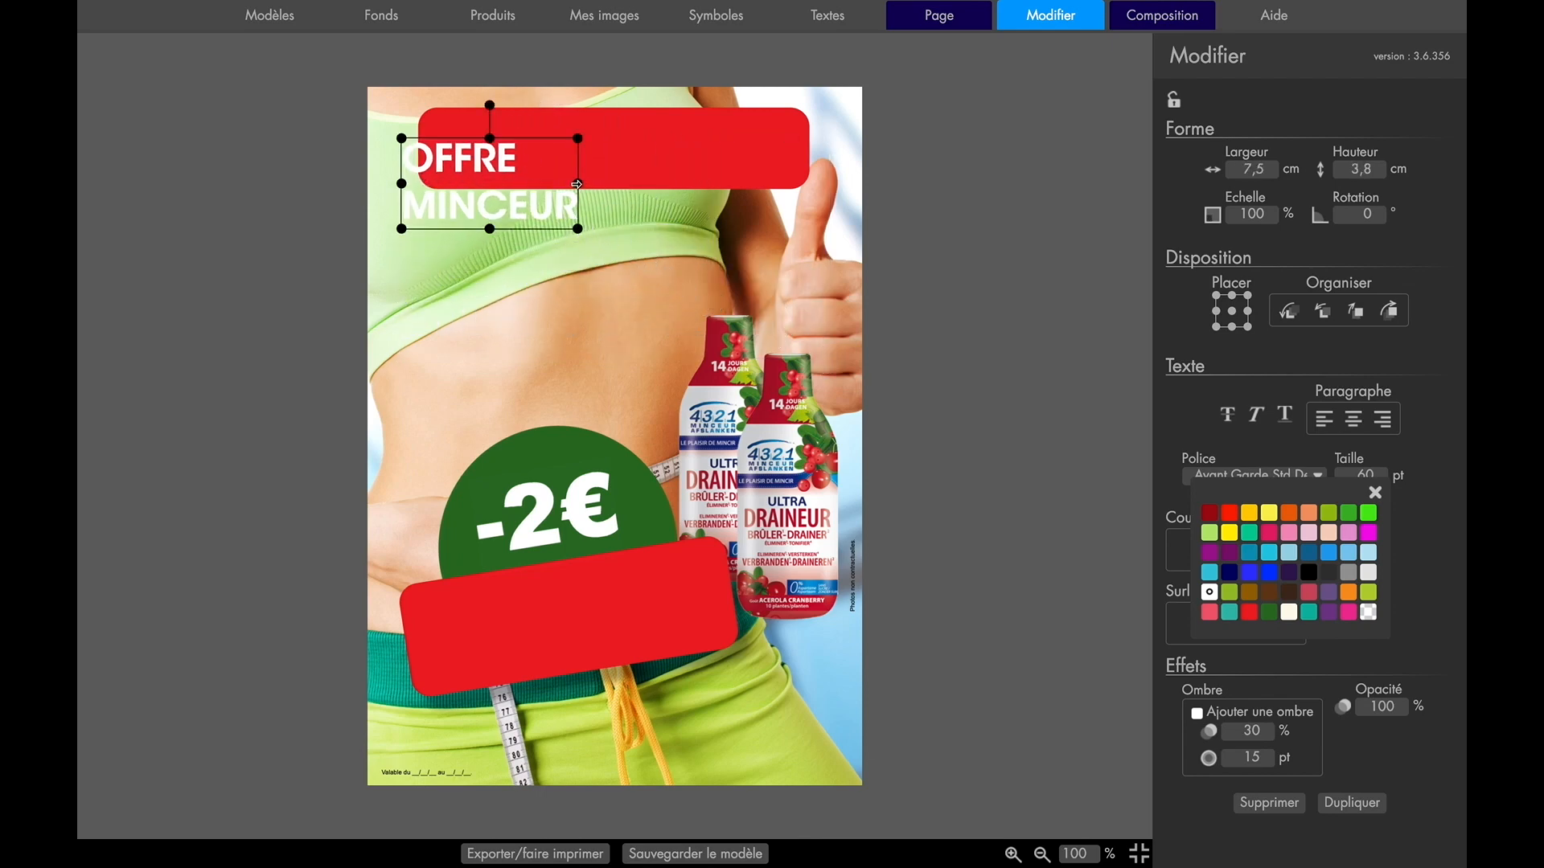
pyautogui.click(574, 184)
pyautogui.click(574, 184)
pyautogui.moveTo(674, 172); pyautogui.dragTo(713, 167)
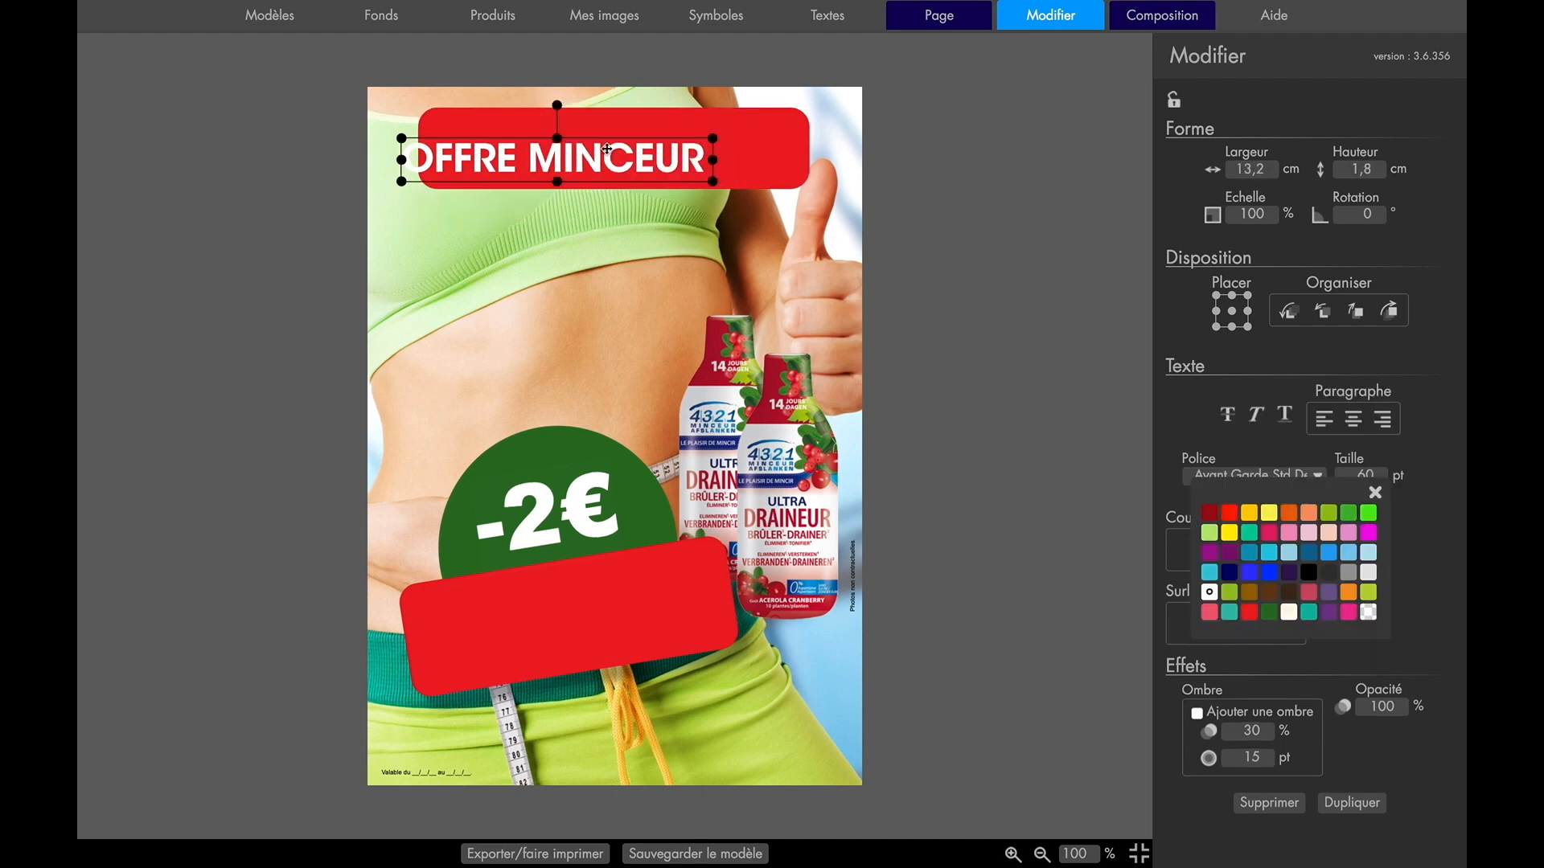
pyautogui.moveTo(595, 157); pyautogui.dragTo(622, 139)
pyautogui.moveTo(740, 164); pyautogui.dragTo(817, 174)
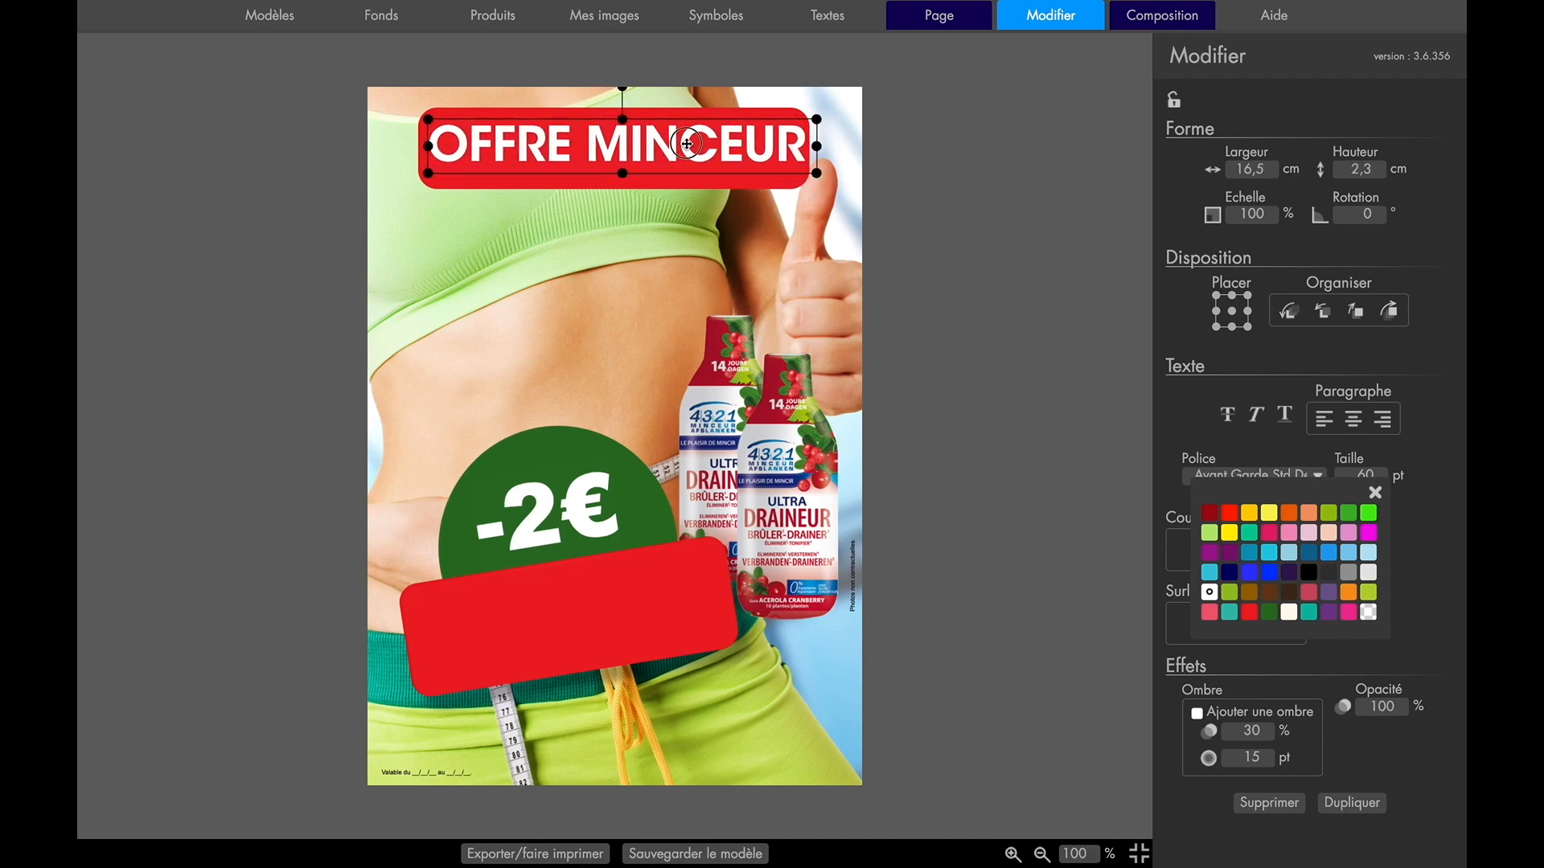
# Centre the OFFRE MINCEUR title within the red banner and trim the banner's height to about 3.4 cm
pyautogui.doubleClick(686, 144)
pyautogui.click(687, 142)
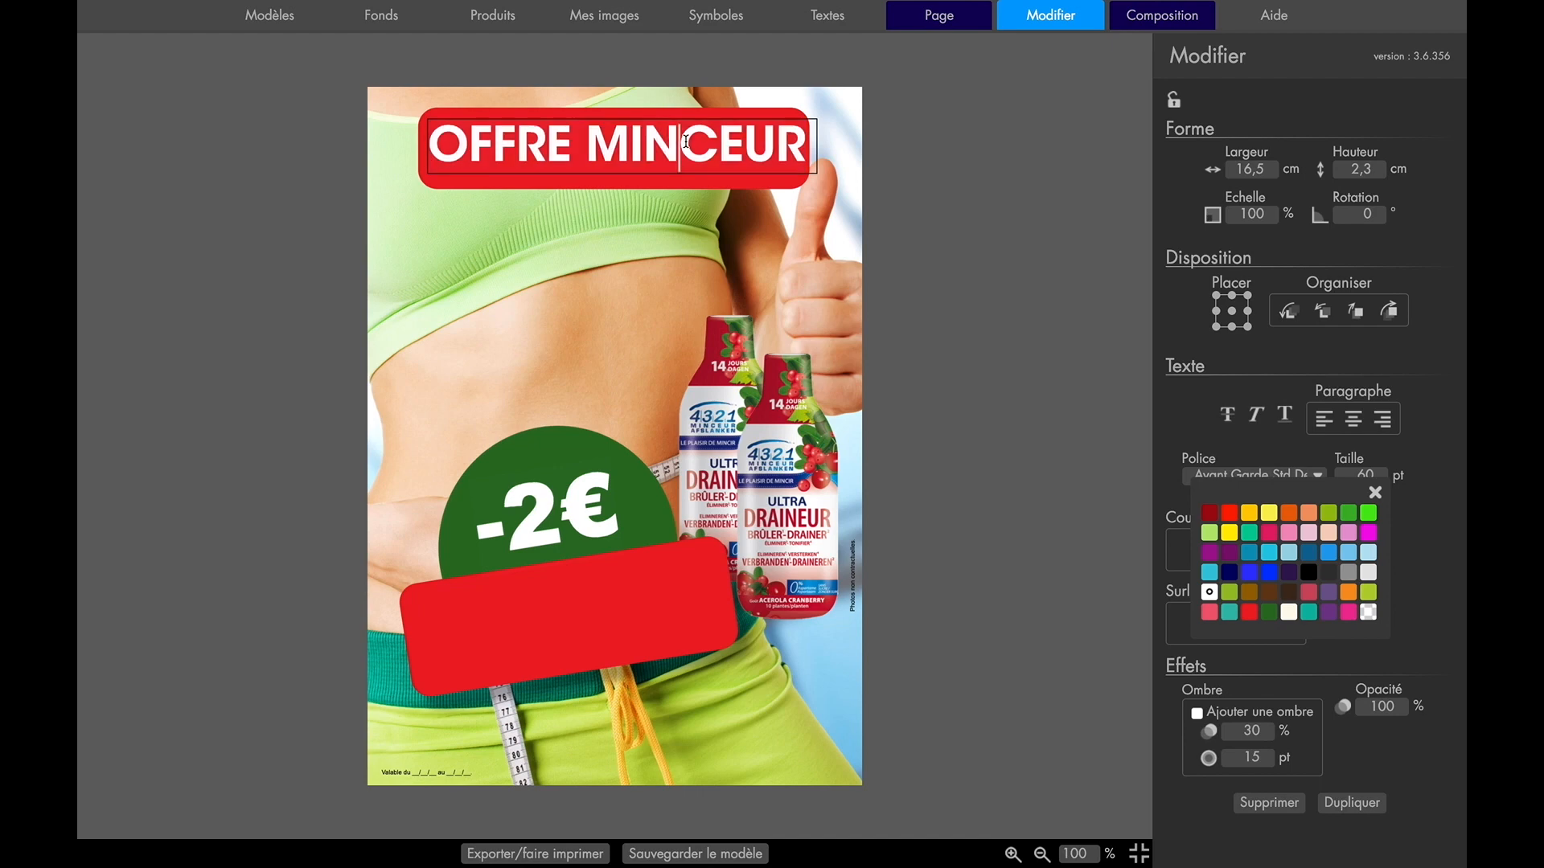
pyautogui.click(689, 196)
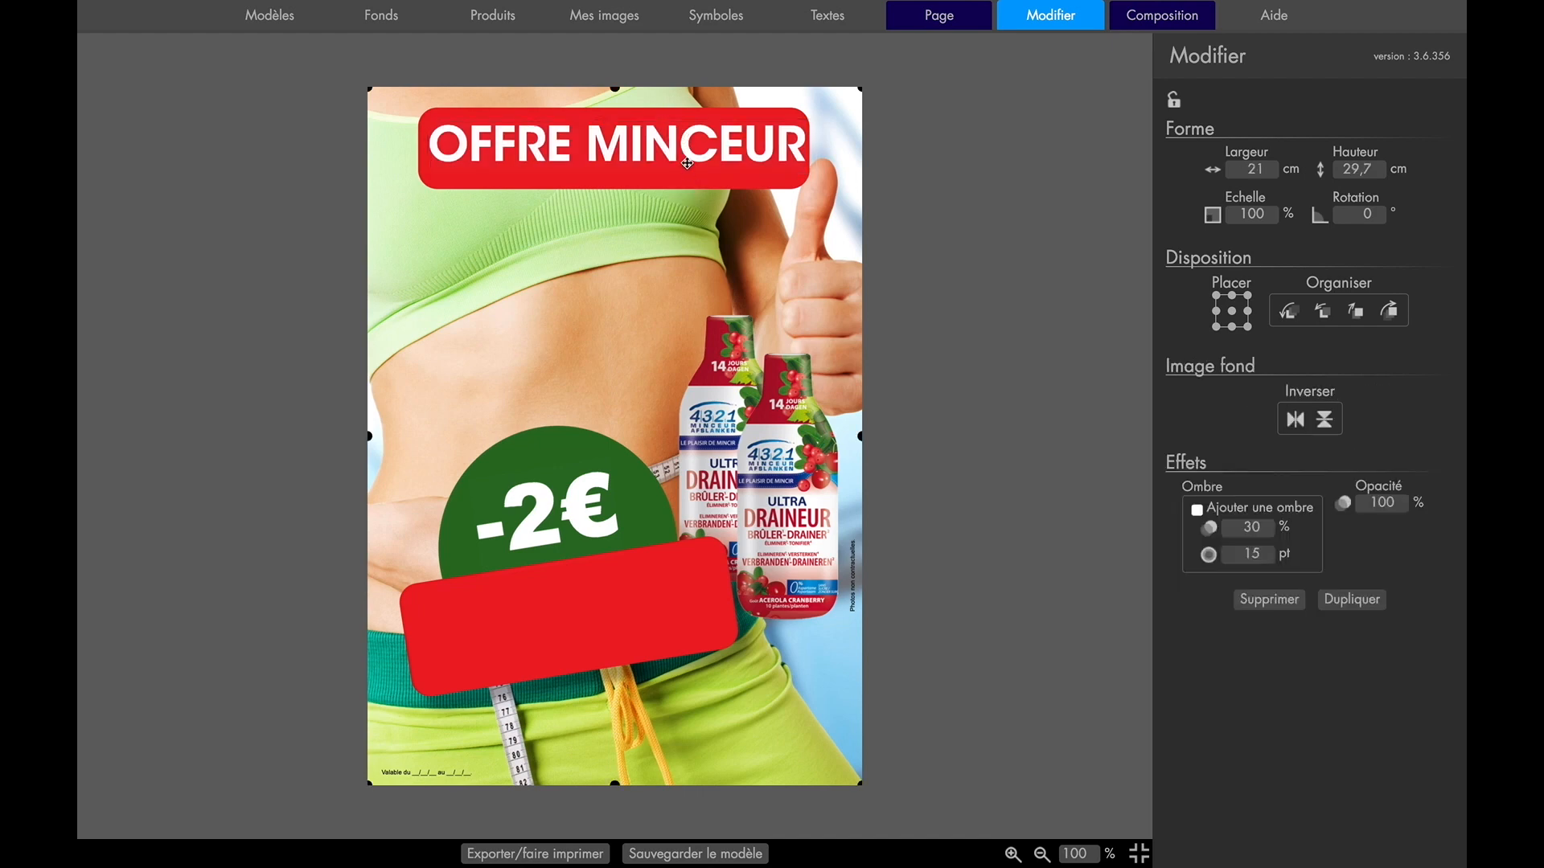
pyautogui.click(682, 149)
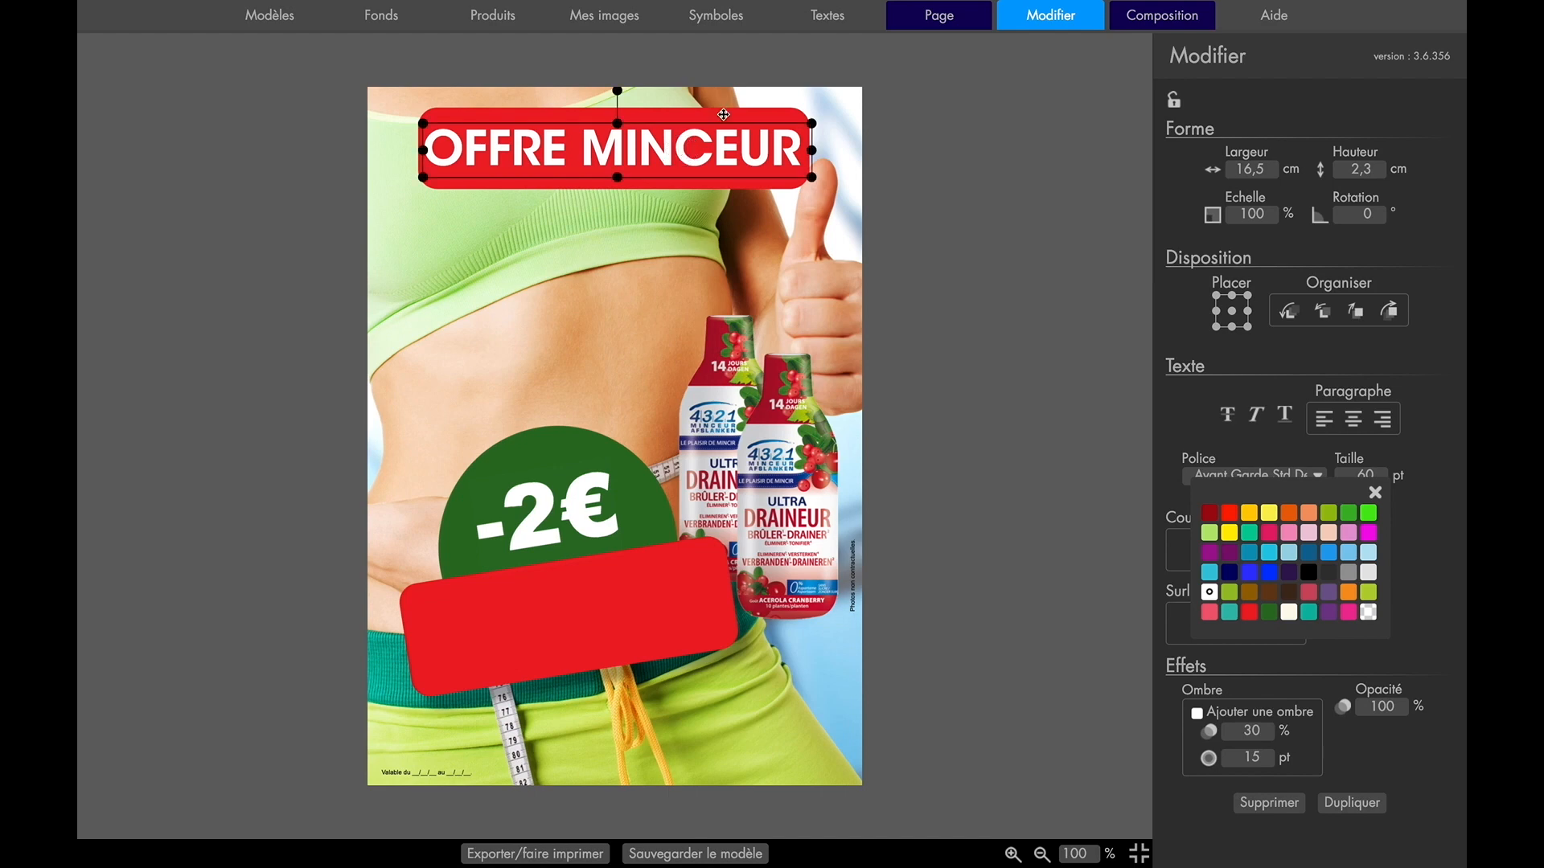
pyautogui.click(724, 115)
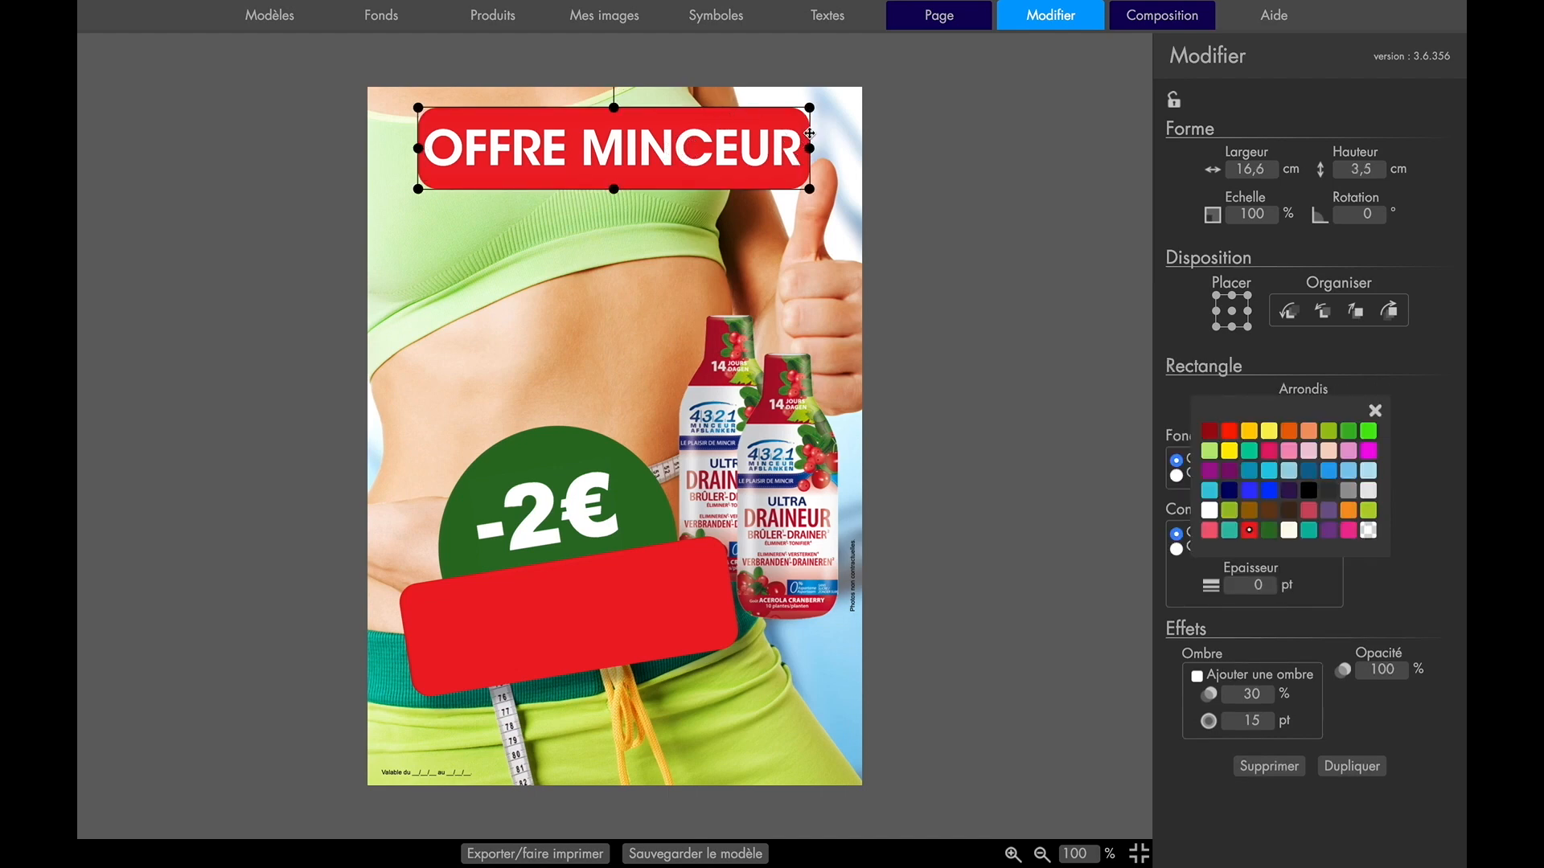
pyautogui.moveTo(810, 107)
pyautogui.mouseDown()
pyautogui.moveTo(864, 87)
pyautogui.moveTo(809, 104)
pyautogui.mouseUp()
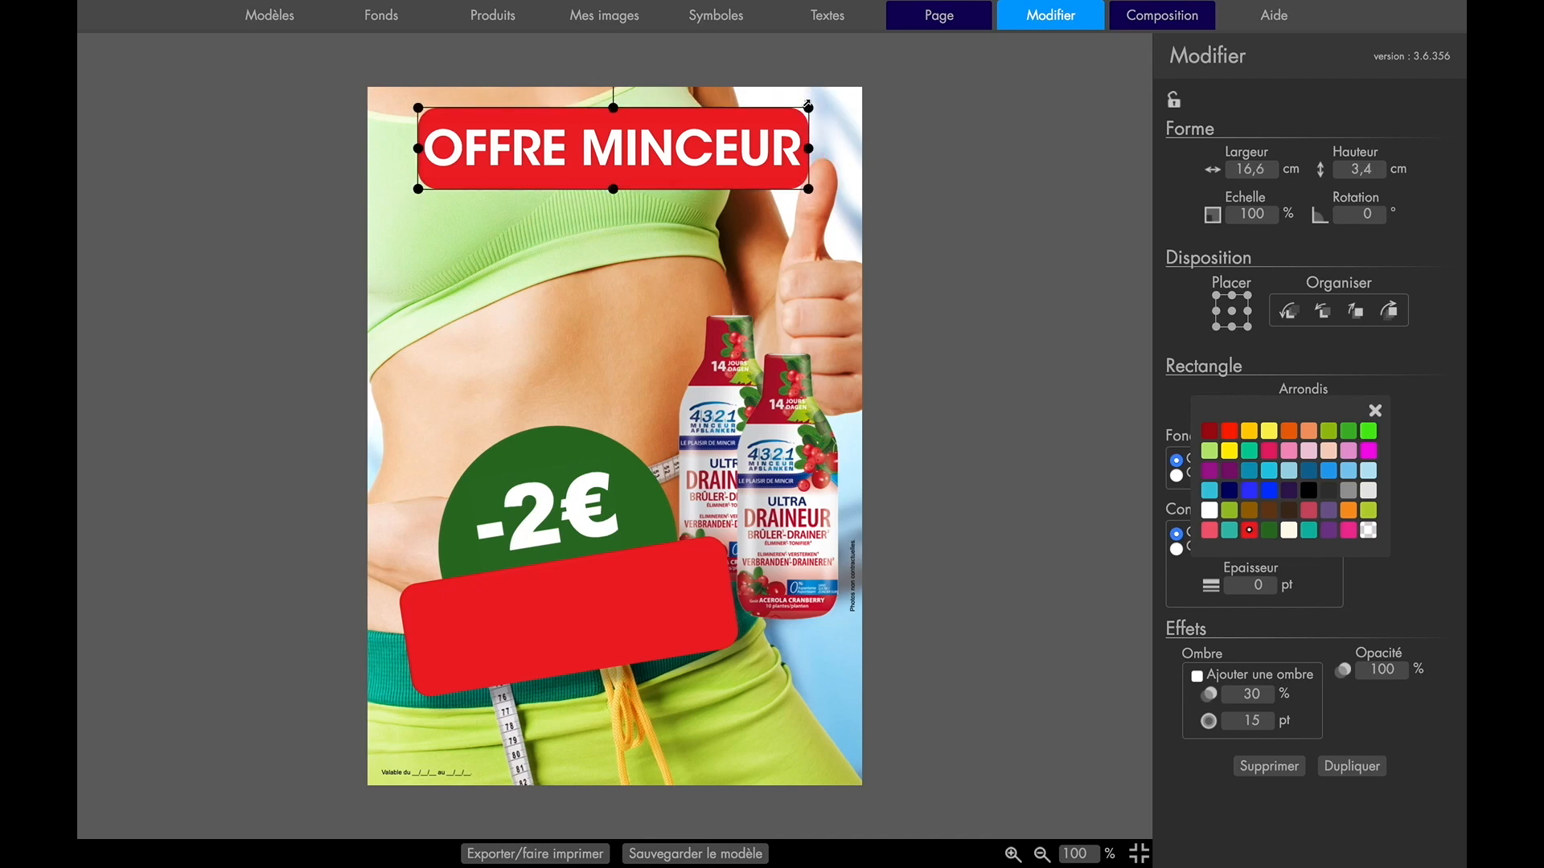
pyautogui.click(664, 149)
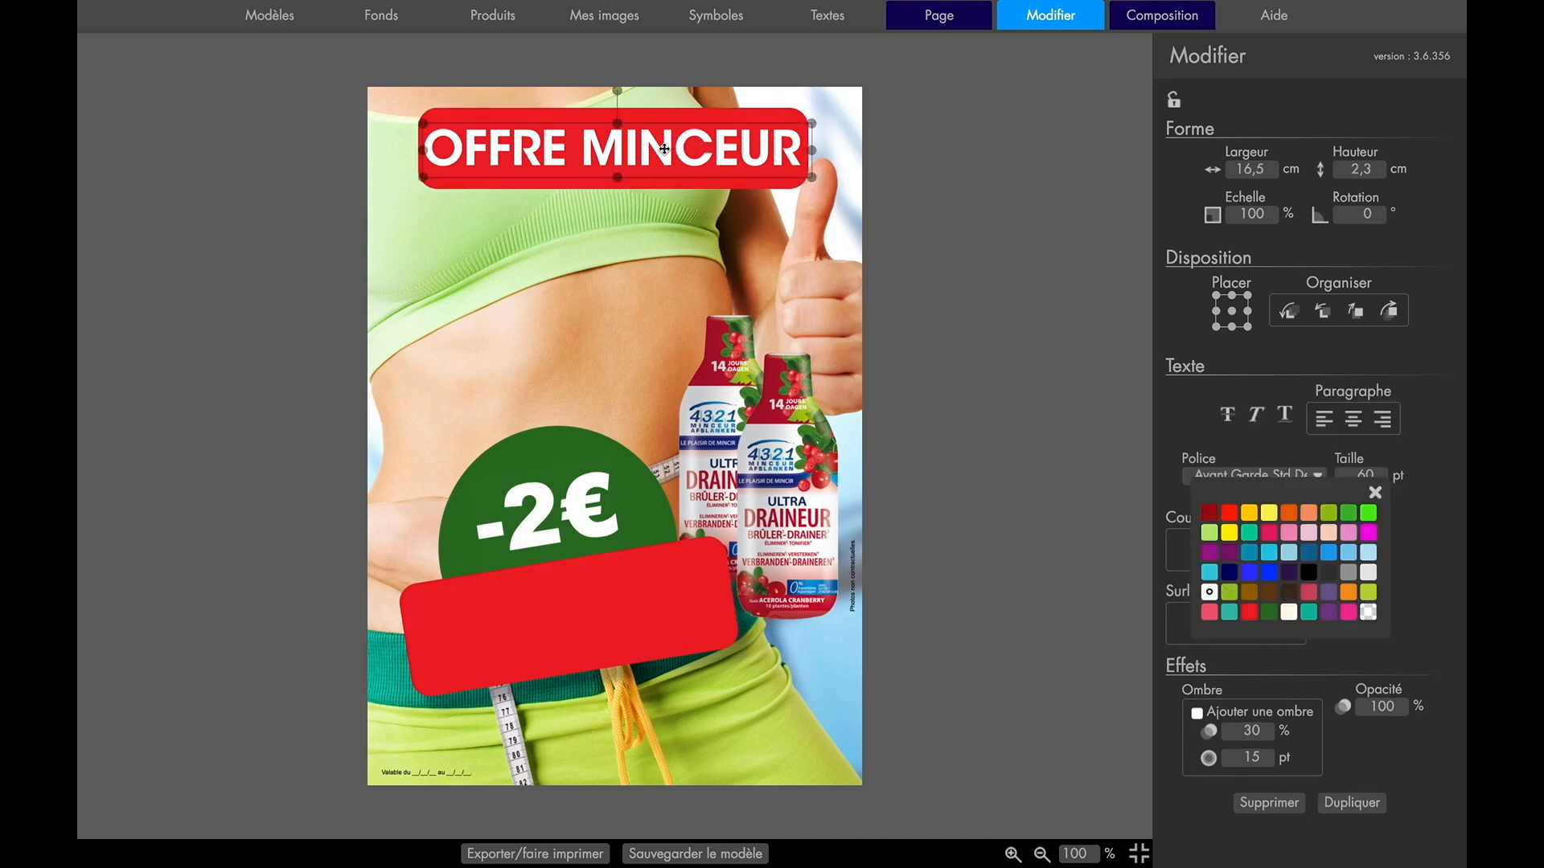
pyautogui.click(705, 222)
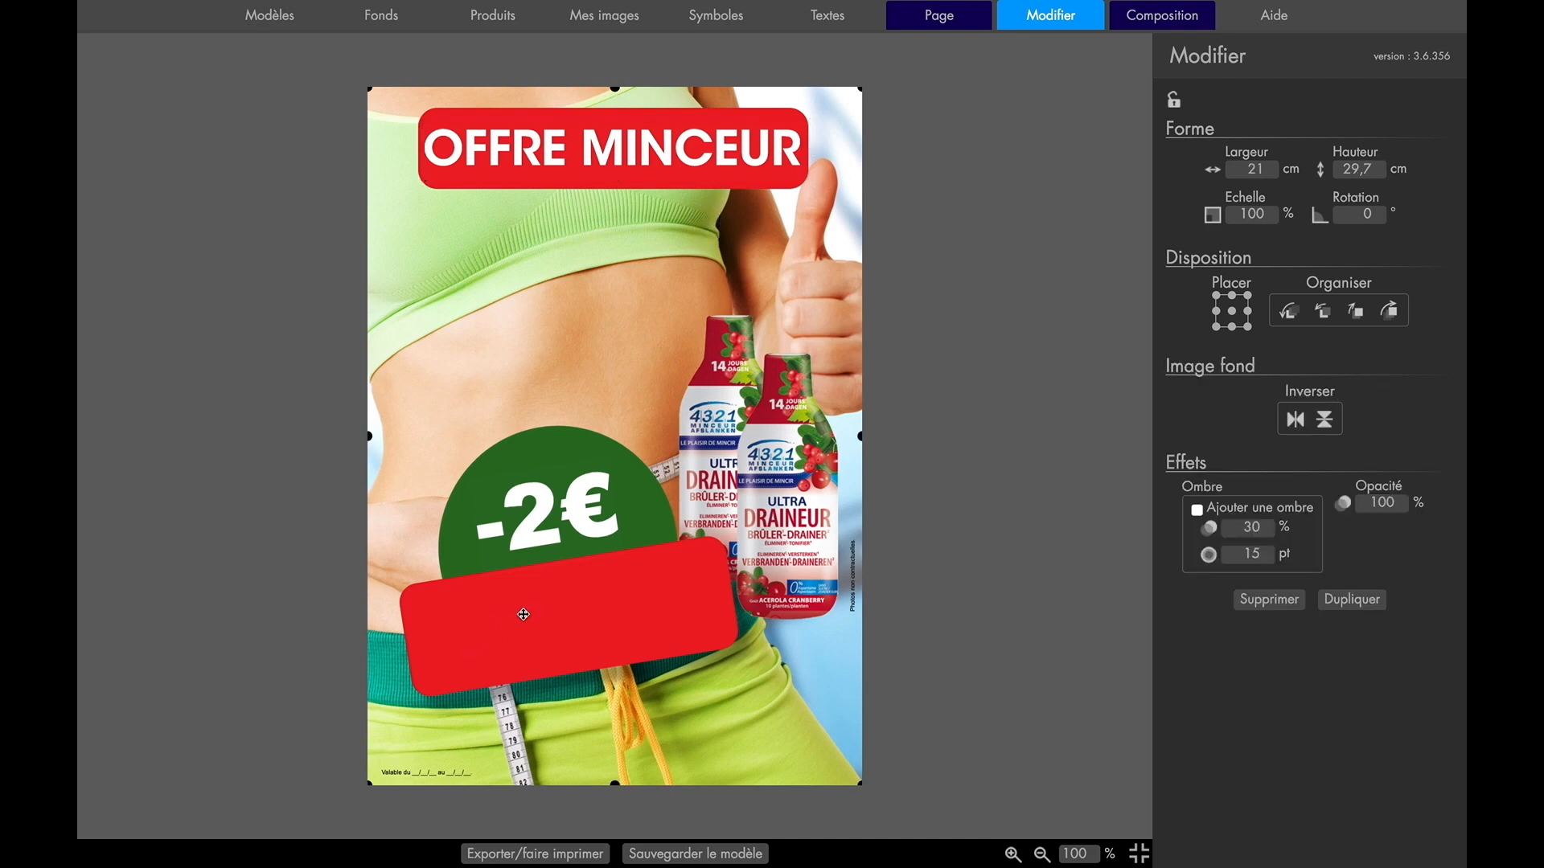
# Change the -2€ text in the green circle to -20 with % on a second line
pyautogui.click(540, 525)
pyautogui.doubleClick(547, 522)
pyautogui.click(554, 520)
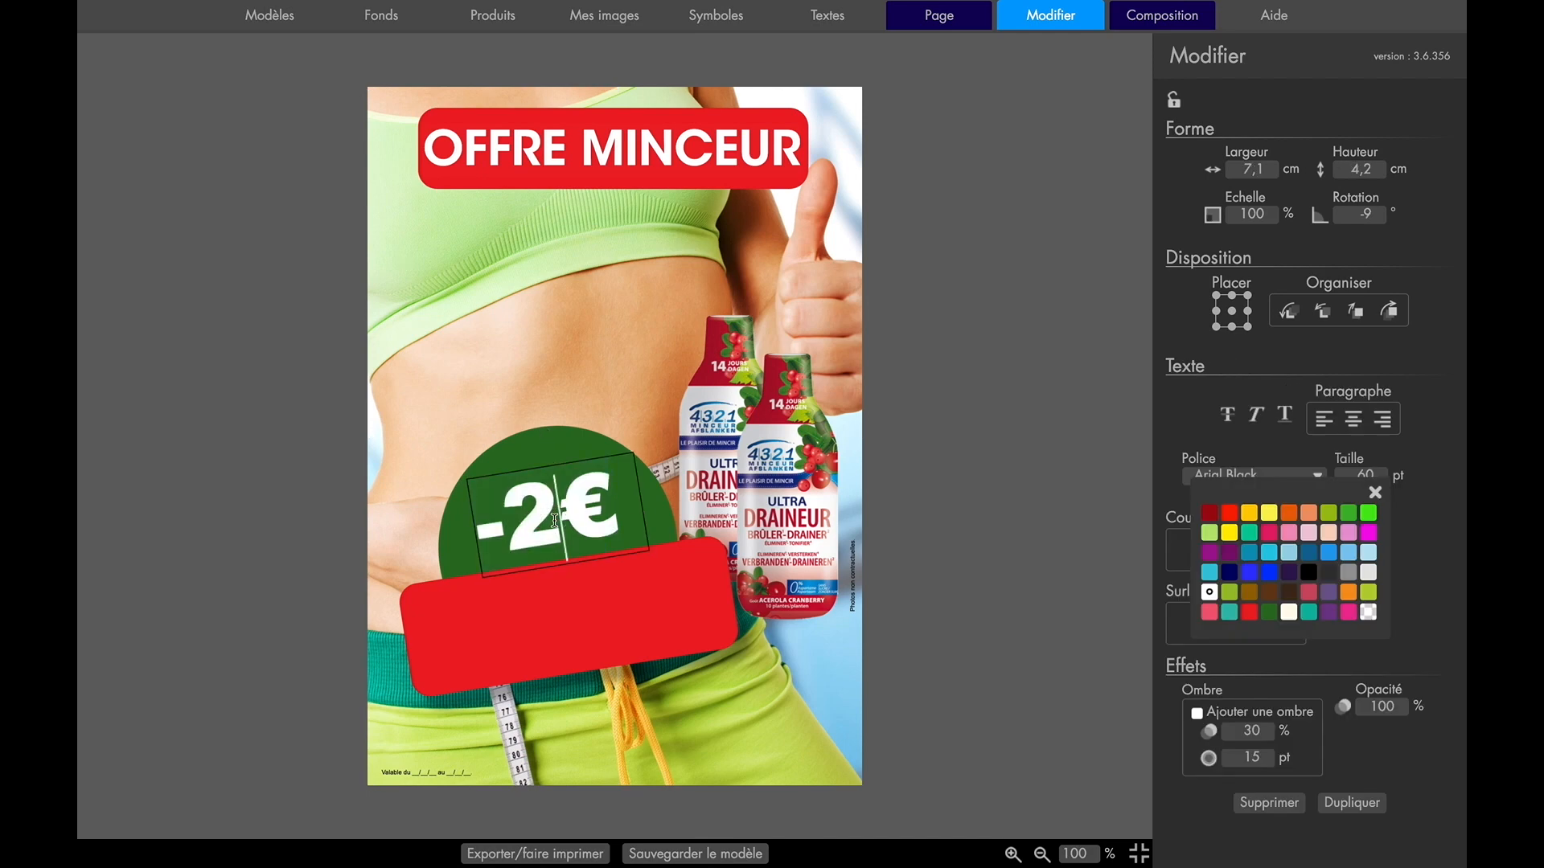
pyautogui.press('BackSpace')
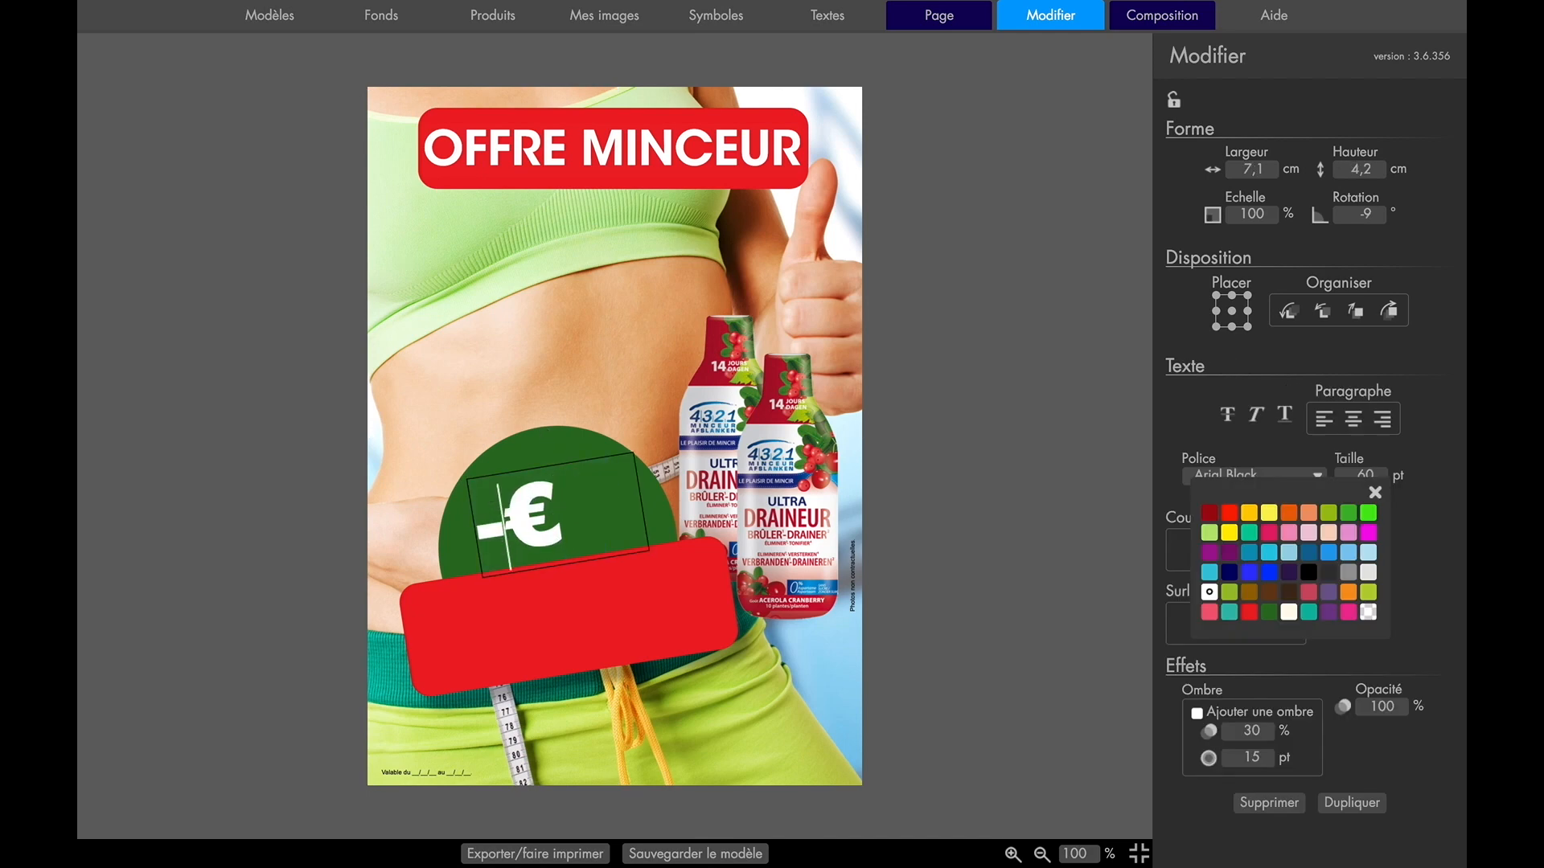
pyautogui.write('8')
pyautogui.moveTo(622, 510); pyautogui.dragTo(519, 513)
pyautogui.write('20')
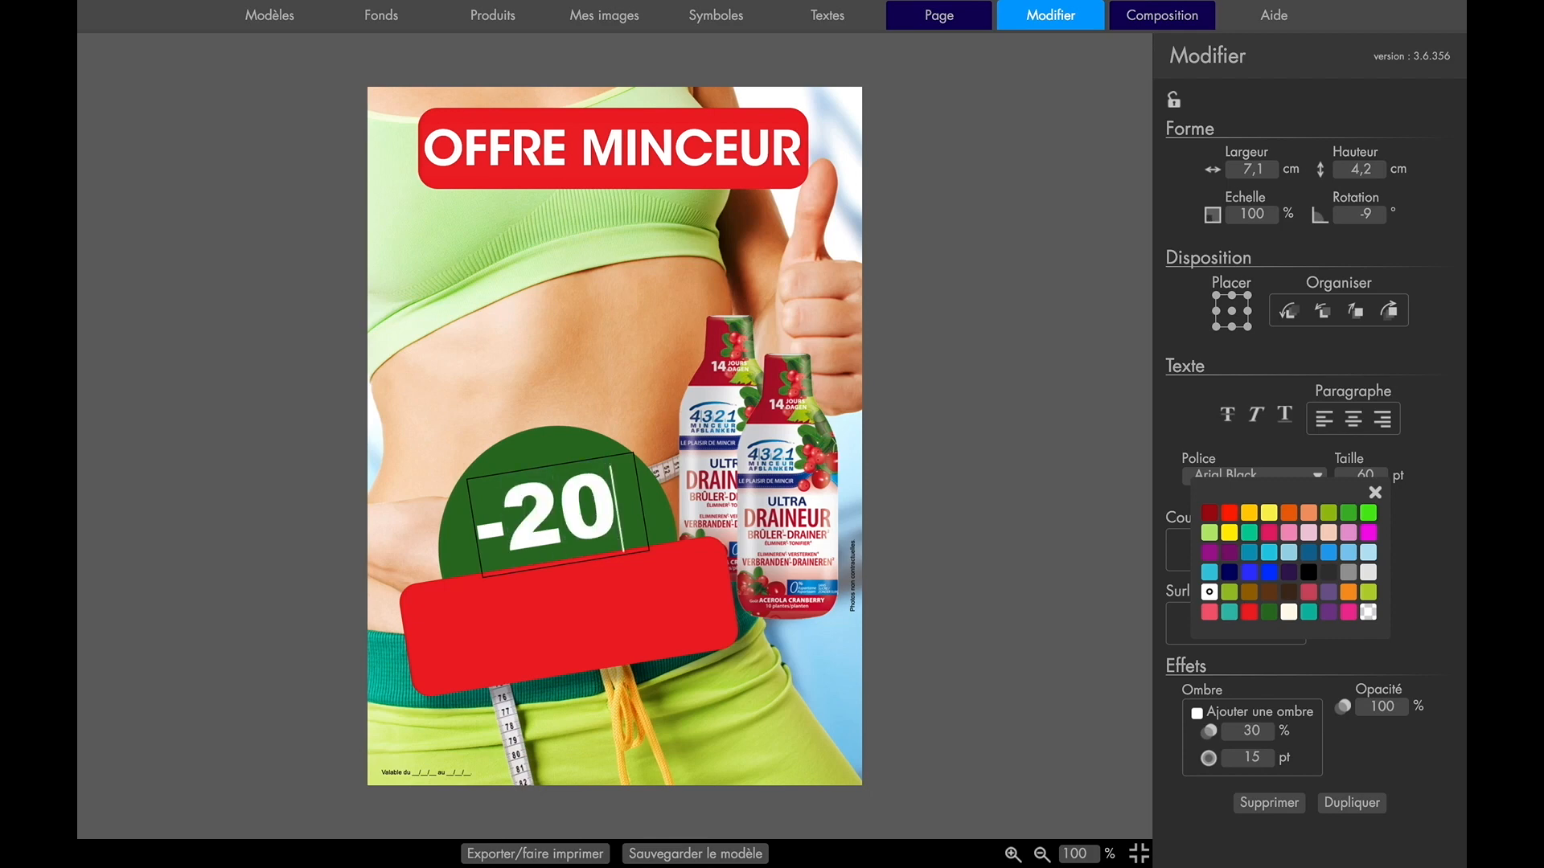
pyautogui.press('Return')
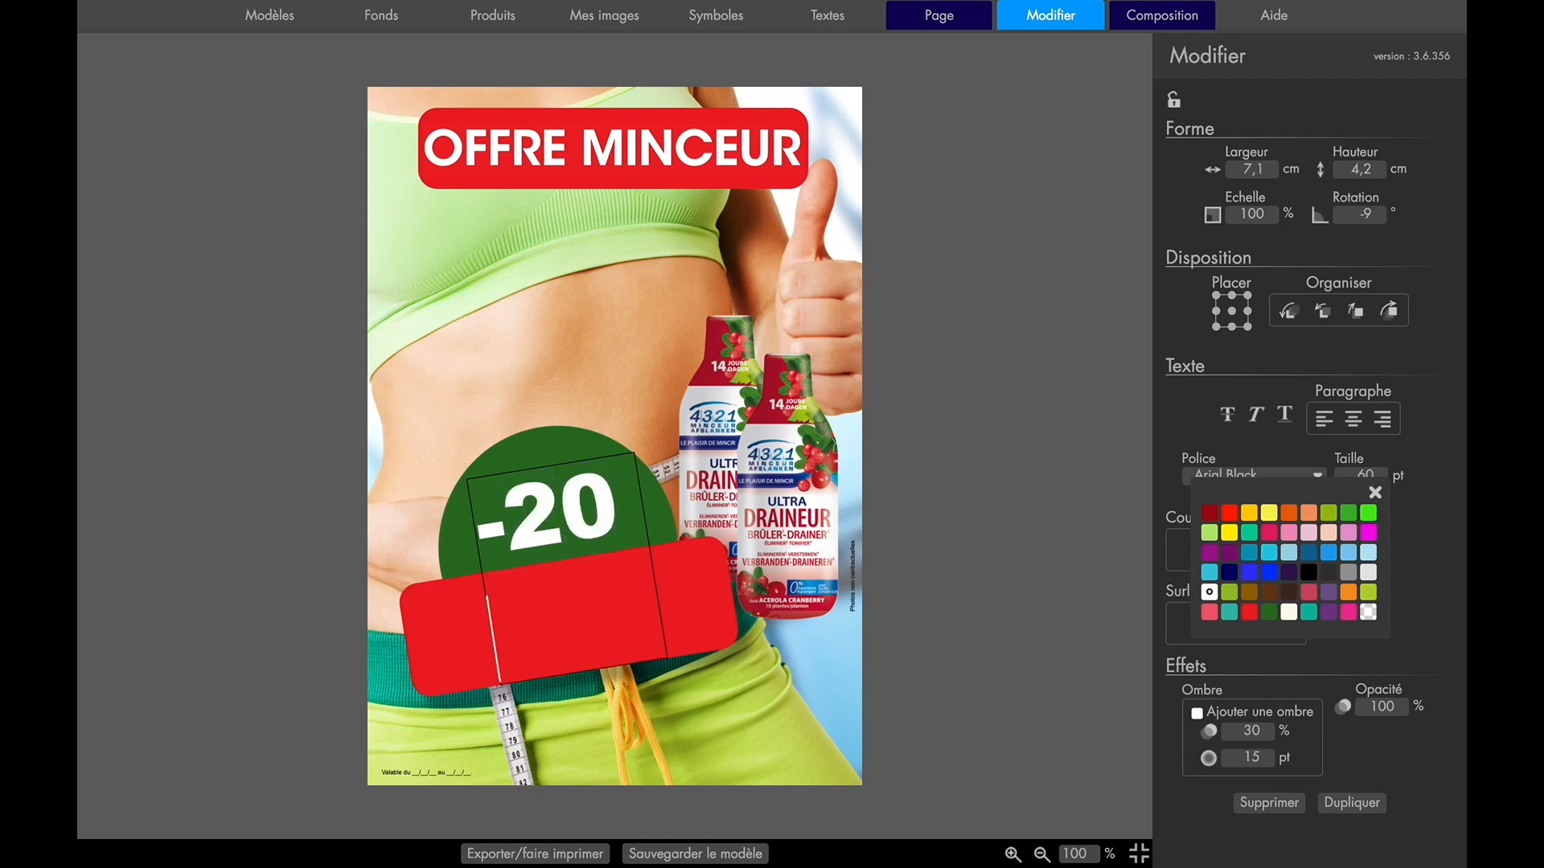
pyautogui.write('%')
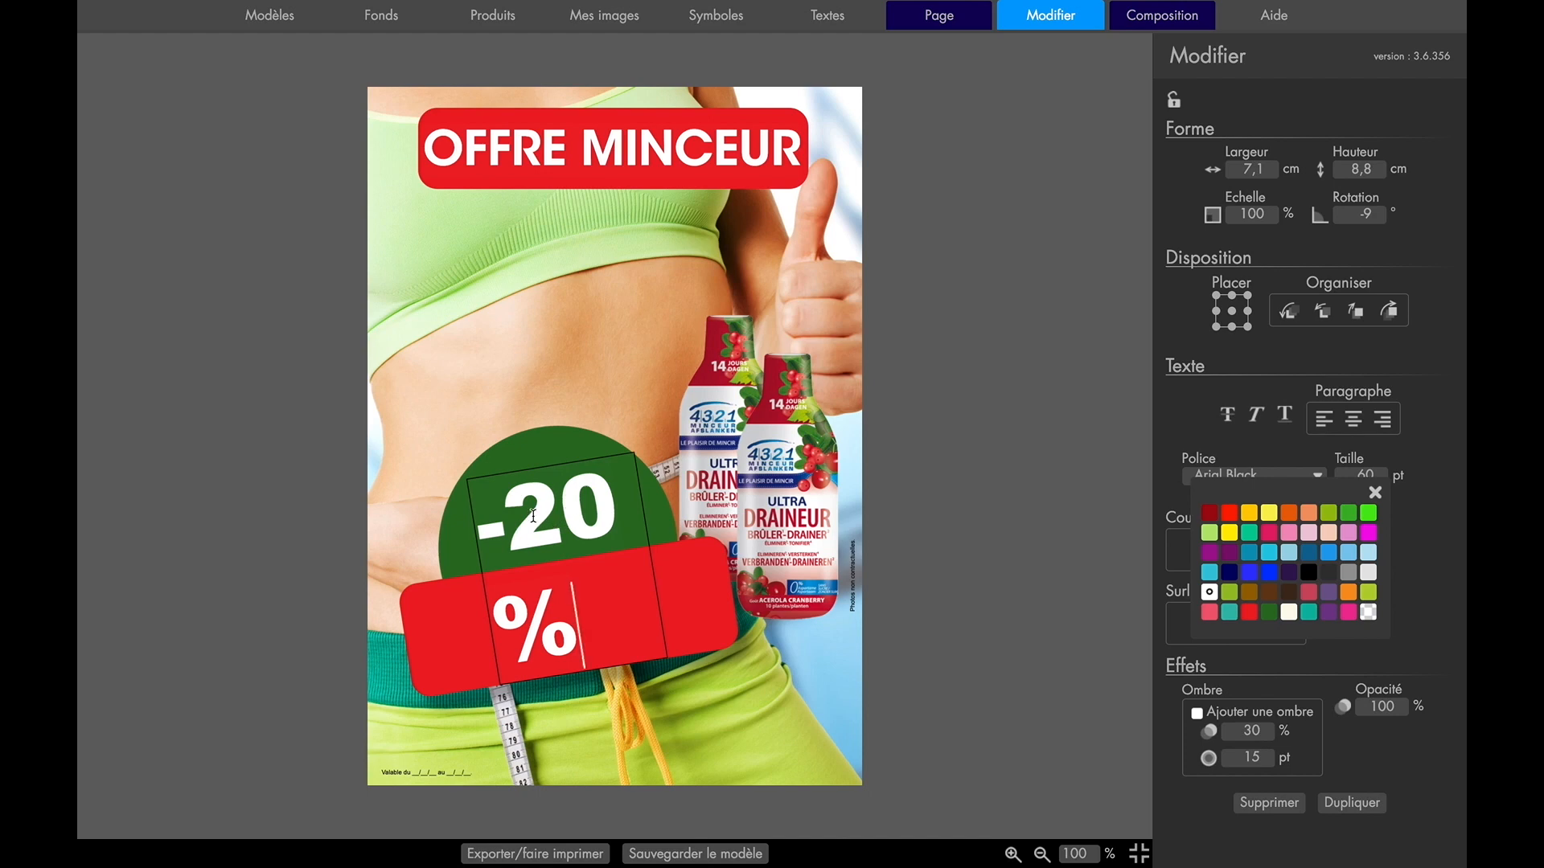
pyautogui.click(546, 434)
# Scale the discount text down and bring -20% onto a single line in a box about 10.4 cm wide
pyautogui.click(535, 498)
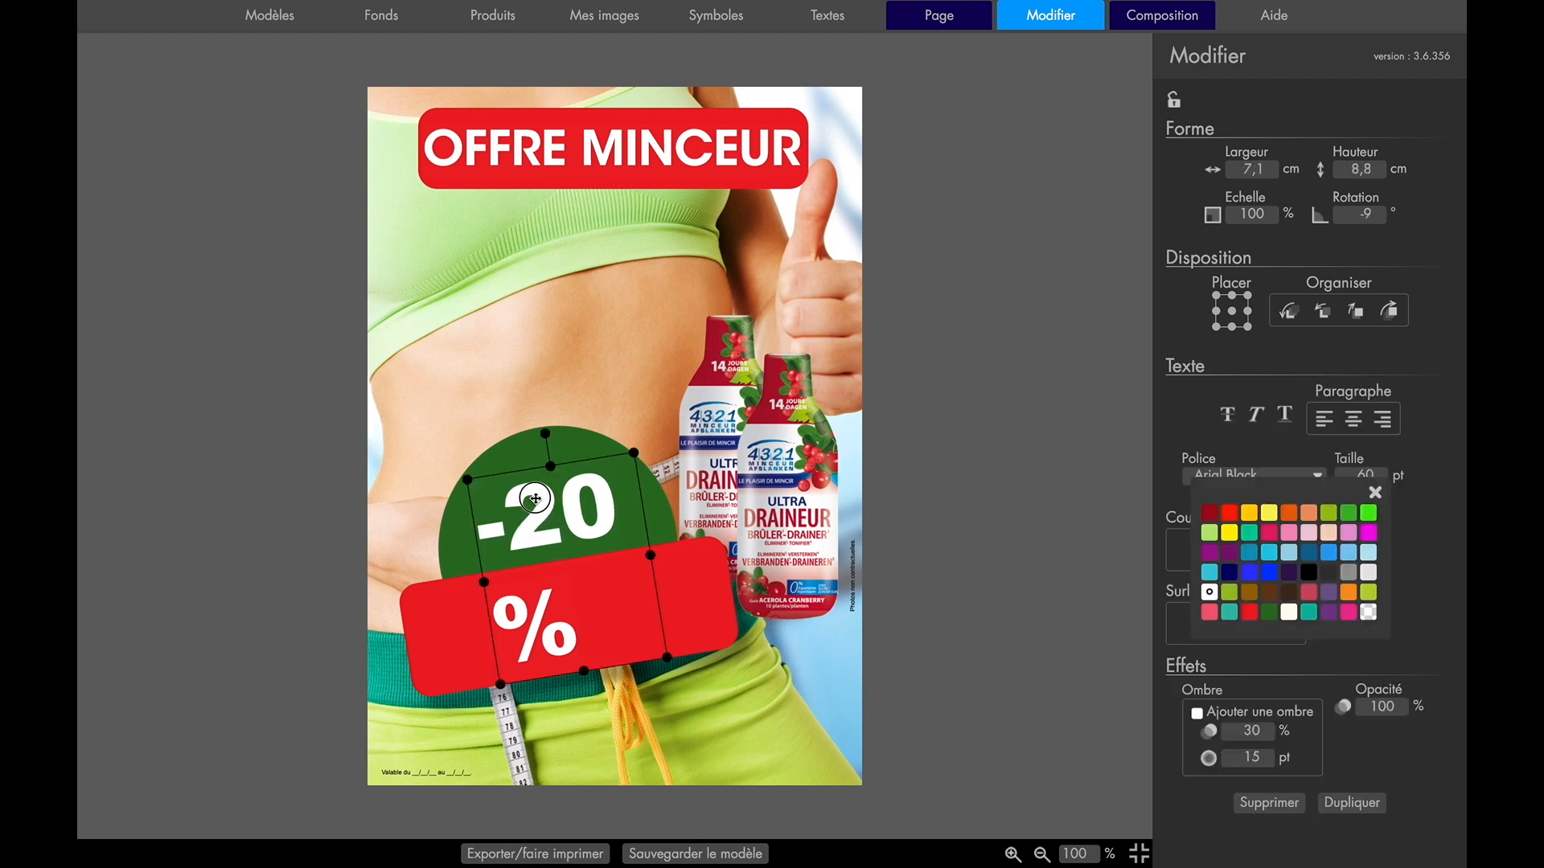
pyautogui.moveTo(671, 656); pyautogui.dragTo(581, 580)
pyautogui.moveTo(574, 521); pyautogui.dragTo(725, 528)
pyautogui.moveTo(592, 497); pyautogui.dragTo(566, 505)
pyautogui.doubleClick(566, 505)
pyautogui.click(566, 505)
pyautogui.press('Delete')
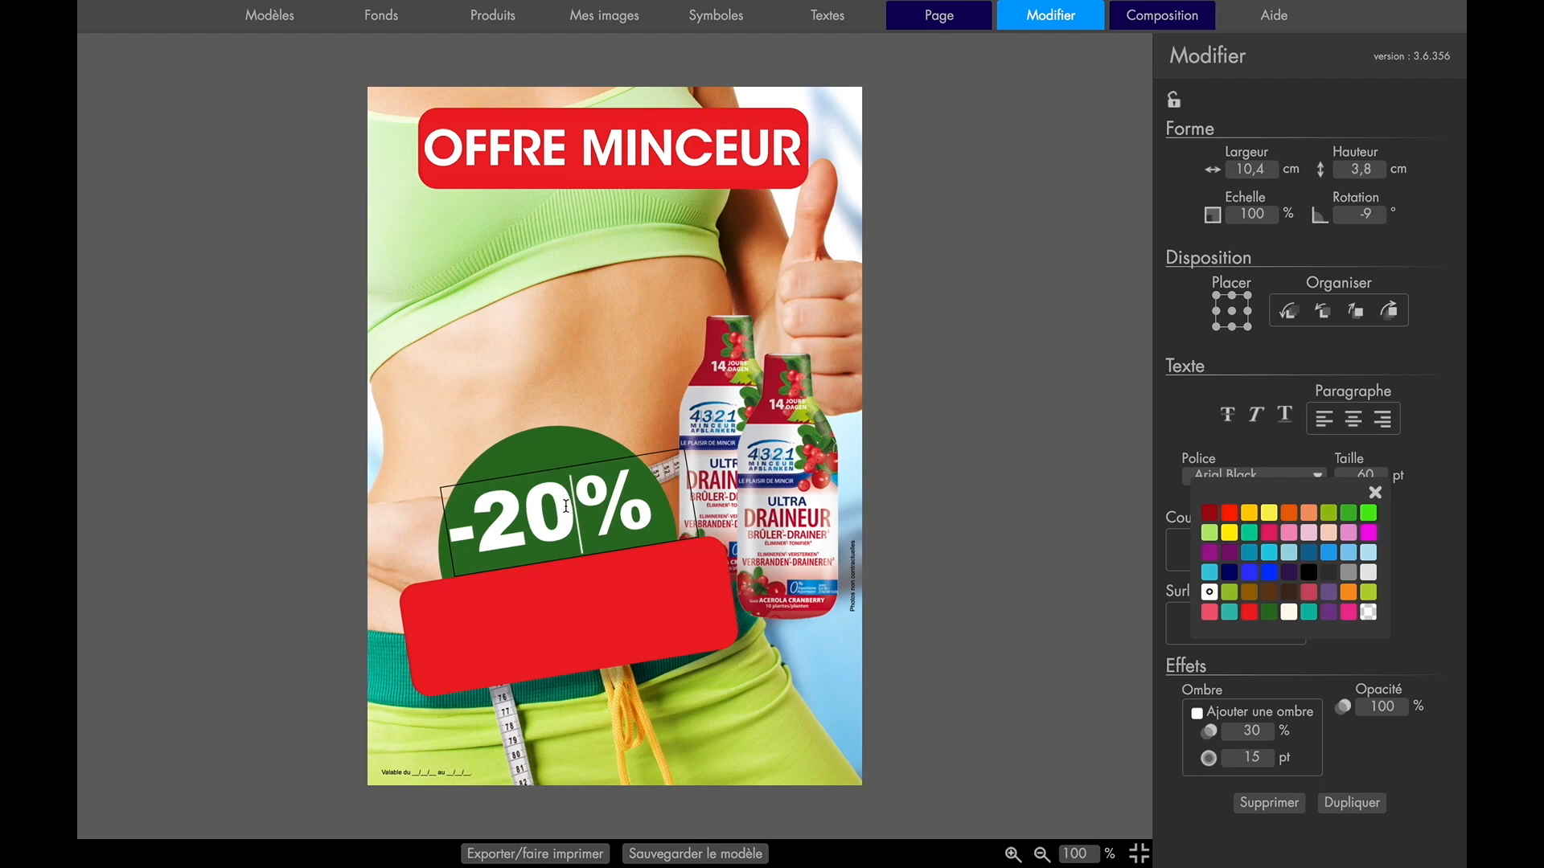
# Nudge the -20% text slightly up and to the right to centre it in the green circle
pyautogui.click(598, 424)
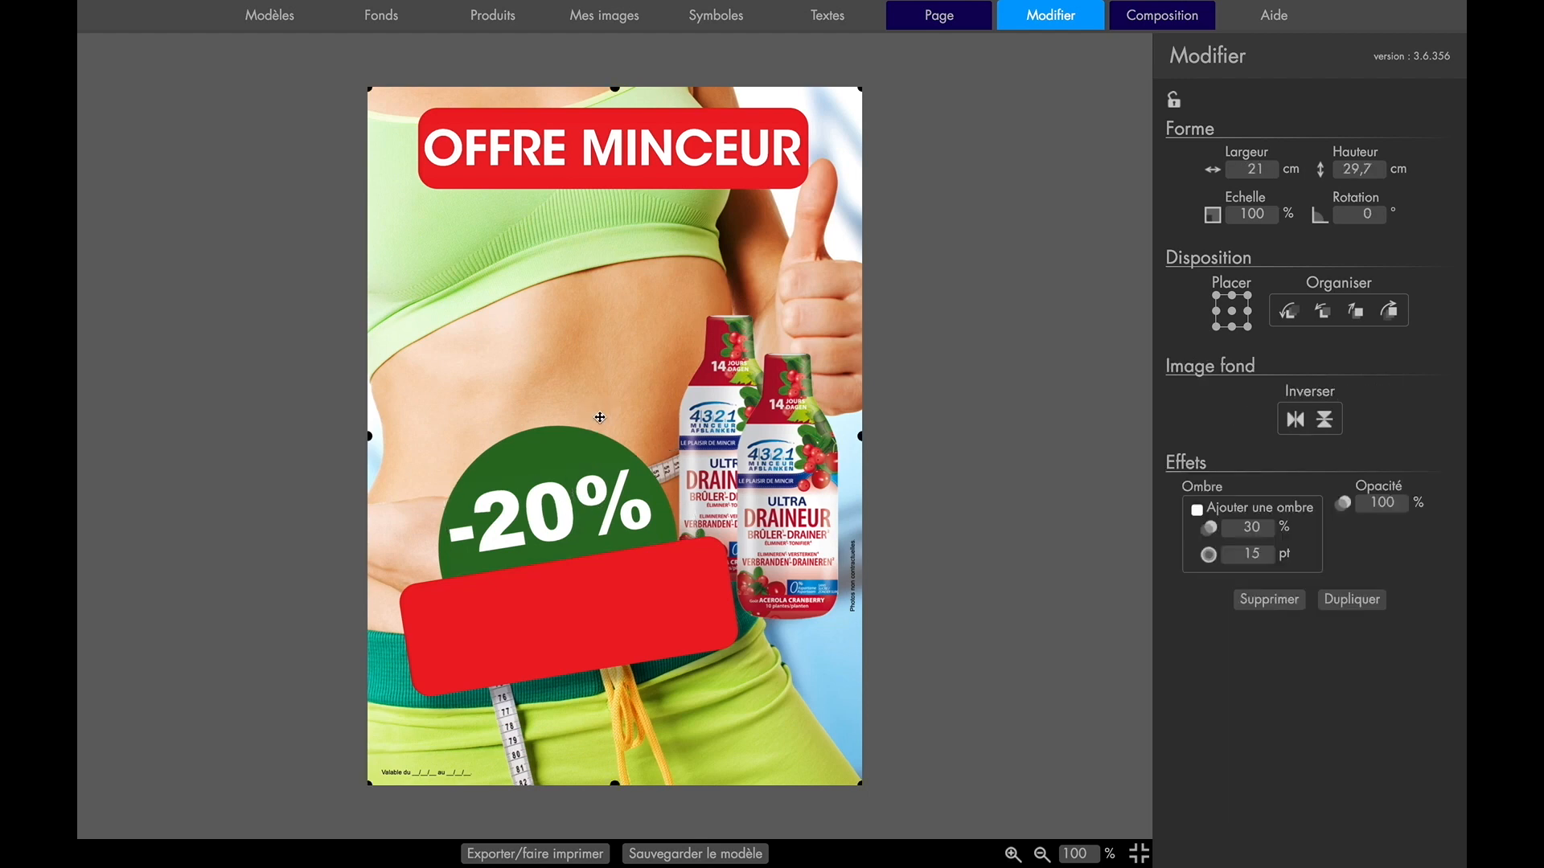
pyautogui.click(555, 505)
pyautogui.moveTo(555, 505); pyautogui.dragTo(558, 501)
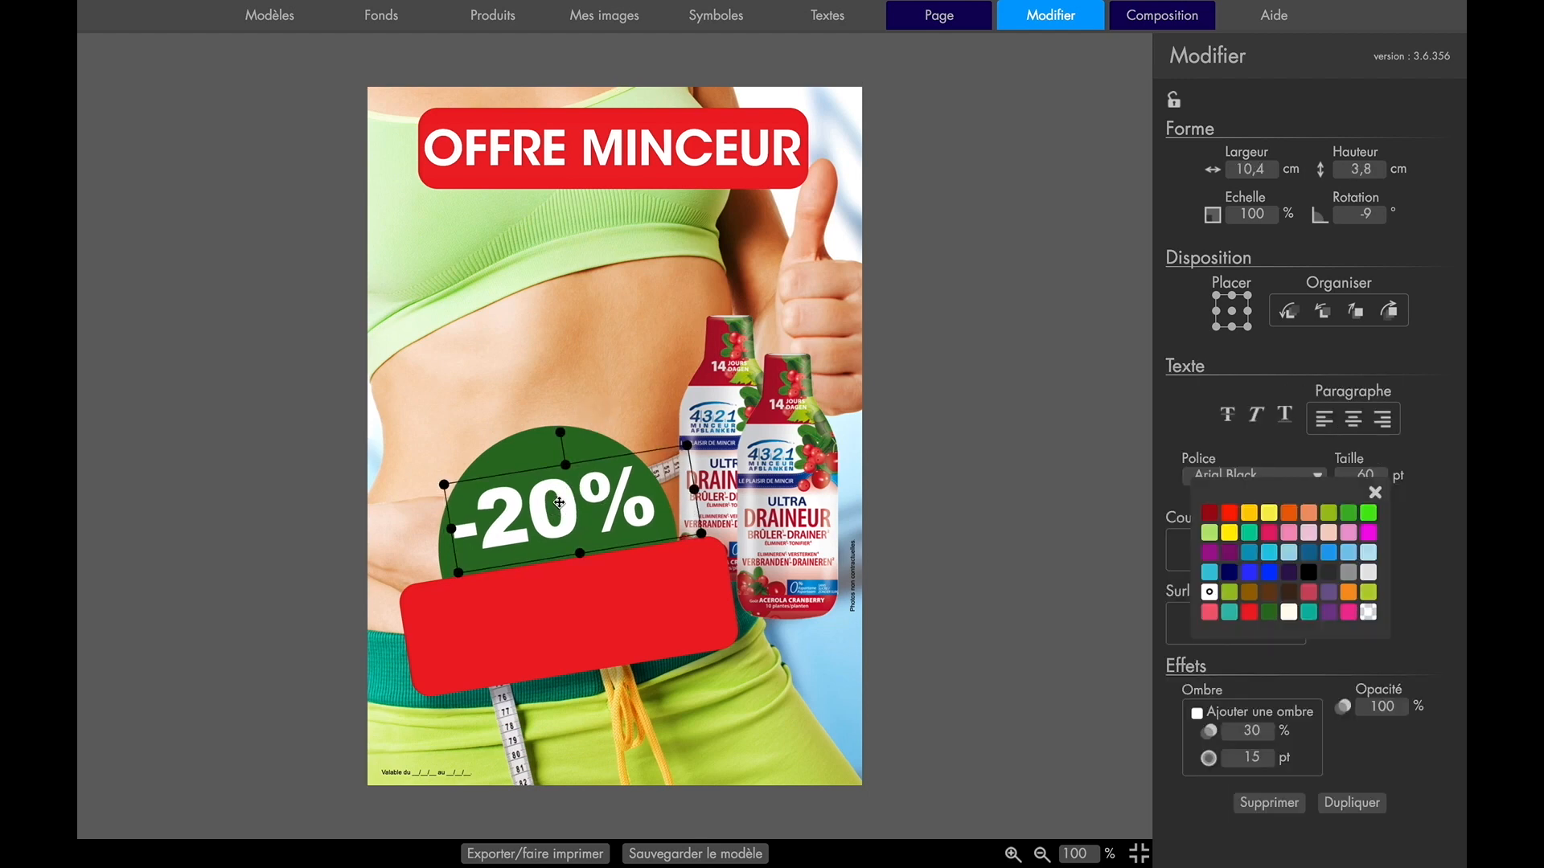
pyautogui.click(609, 321)
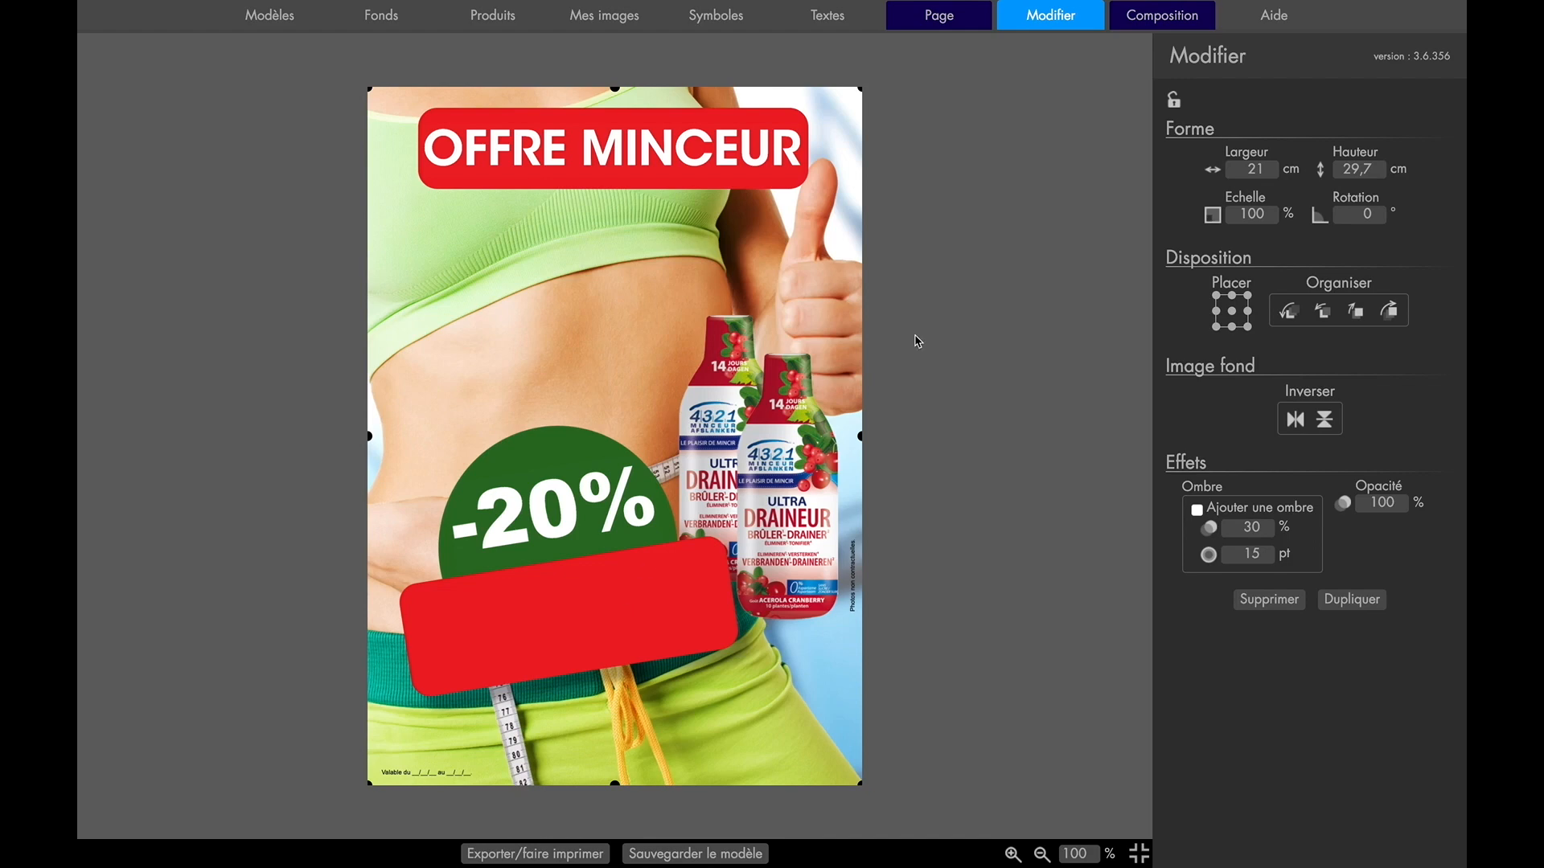
# Place a new Arial Black text block on the poster above the green circle and select its placeholder text for editing
pyautogui.click(537, 613)
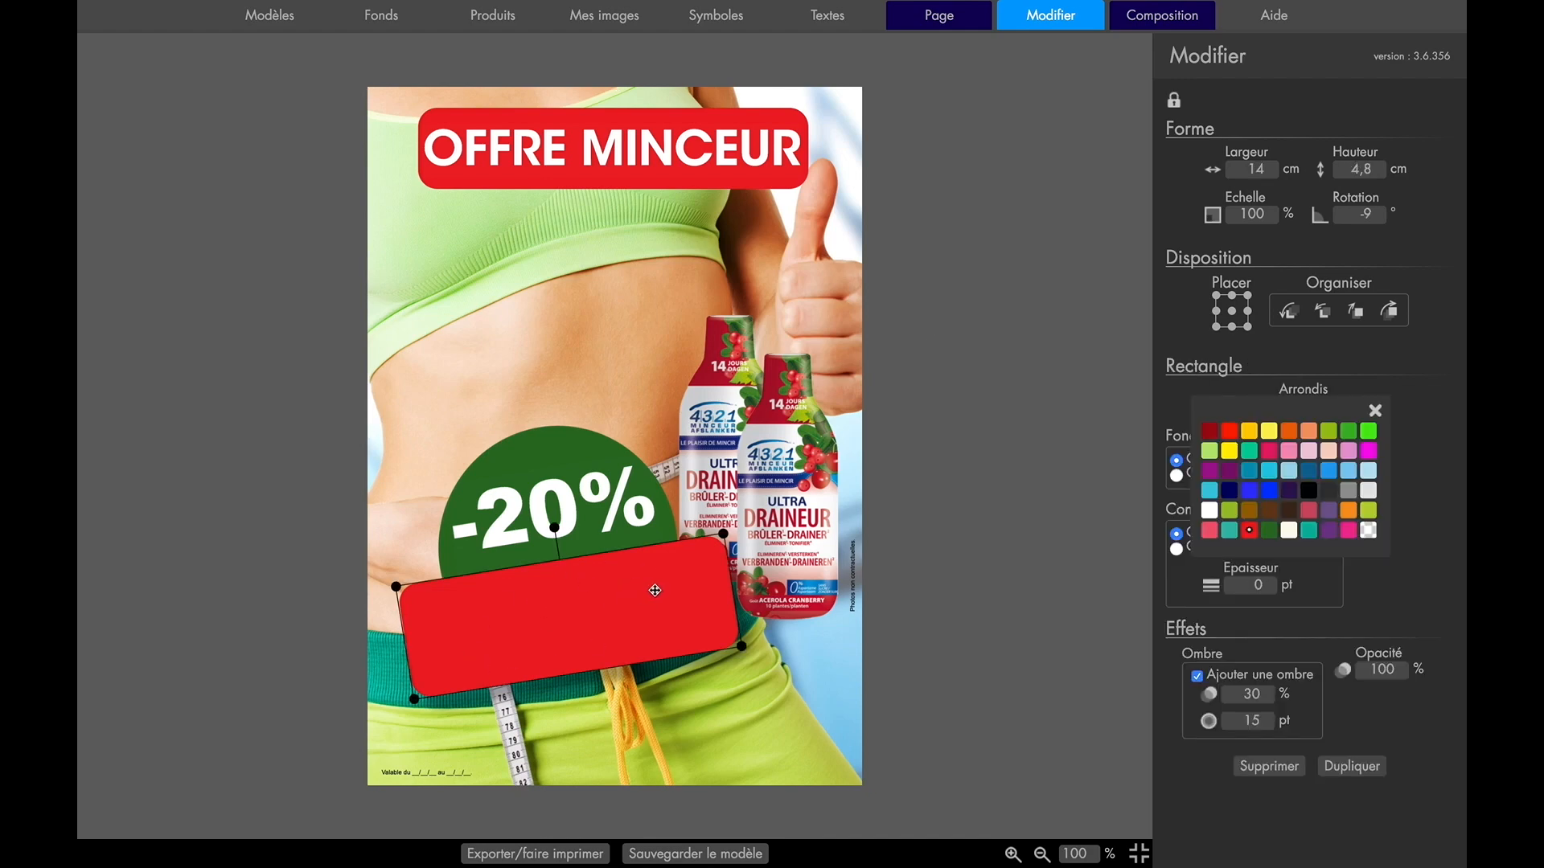
pyautogui.click(1375, 411)
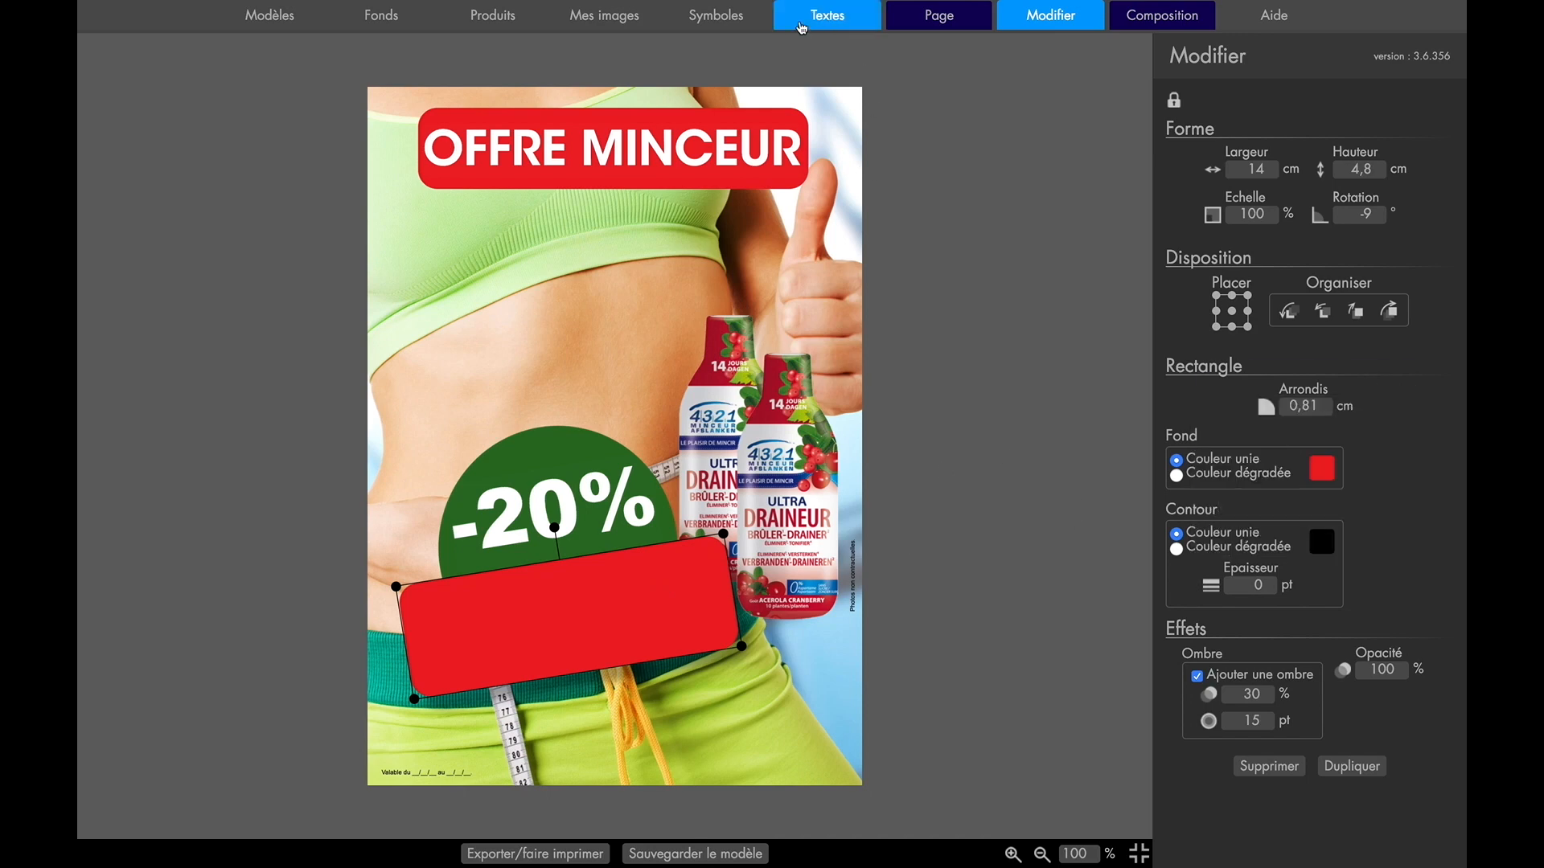
pyautogui.click(816, 28)
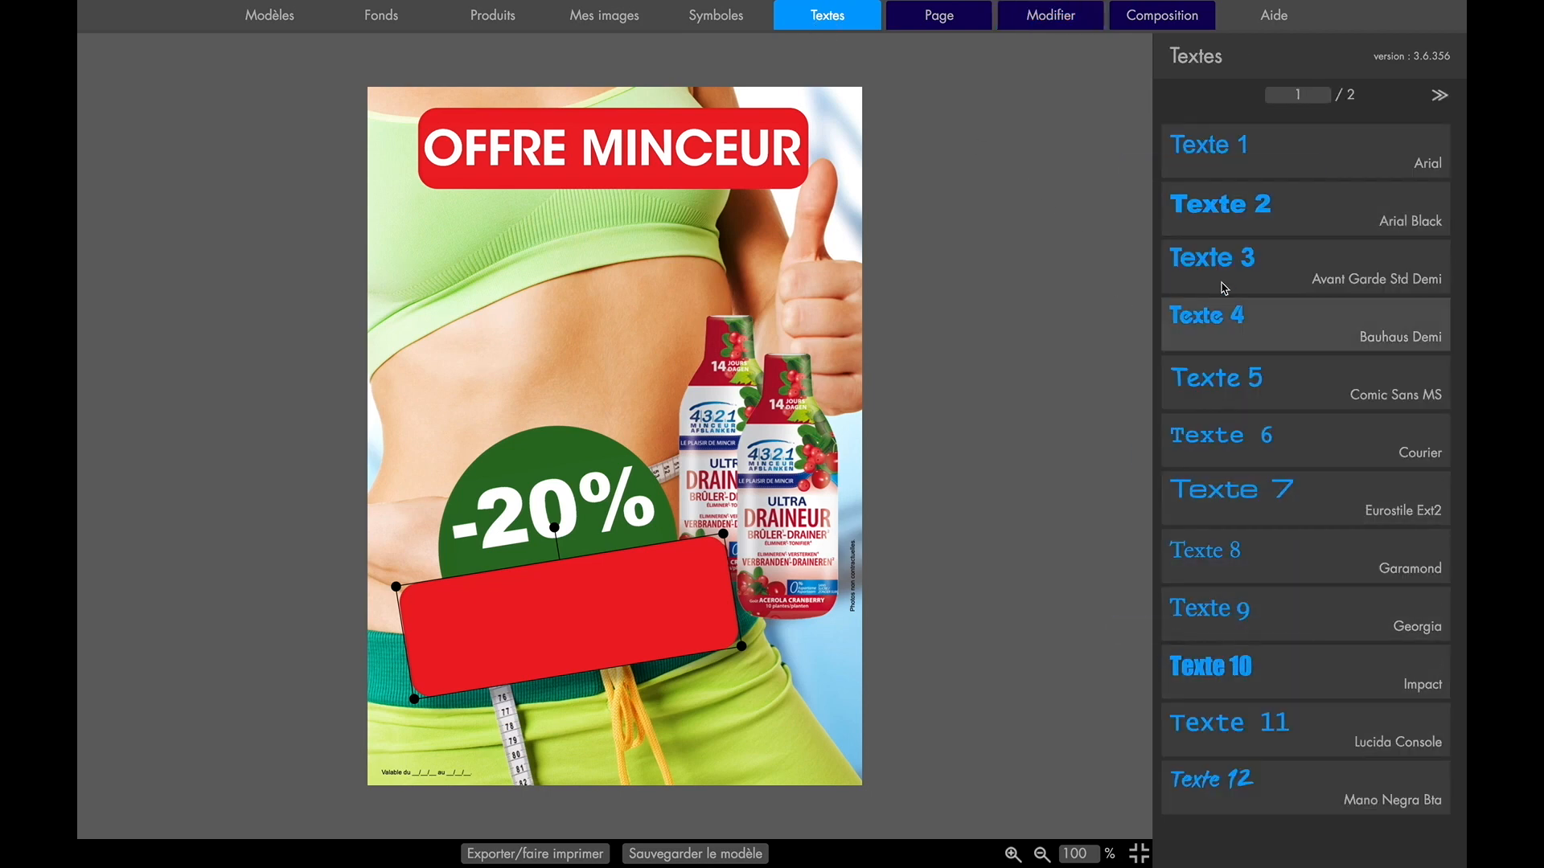
pyautogui.click(1438, 96)
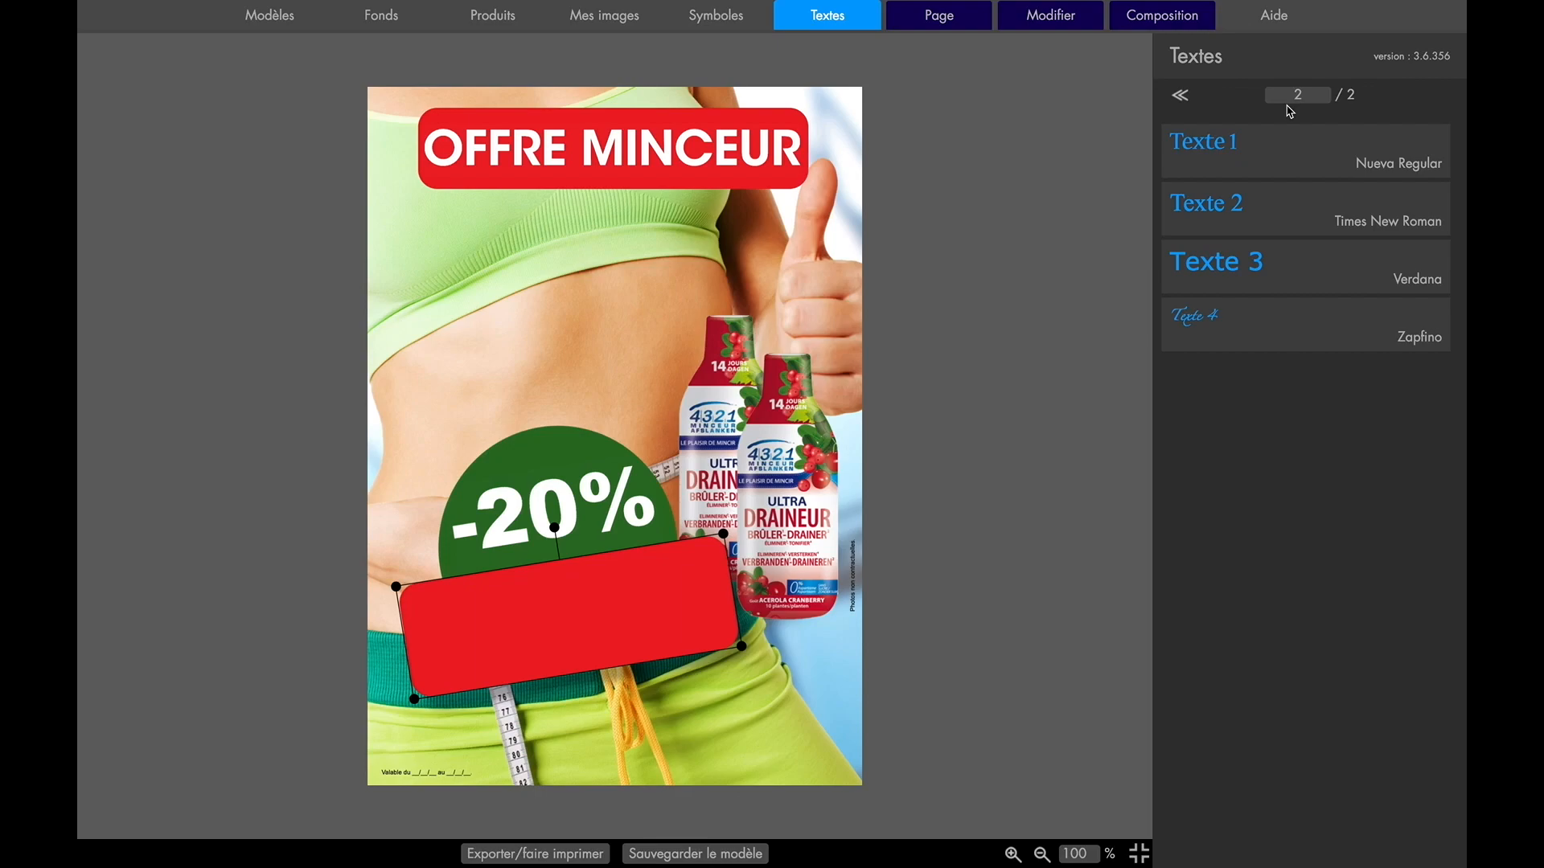
pyautogui.click(1180, 98)
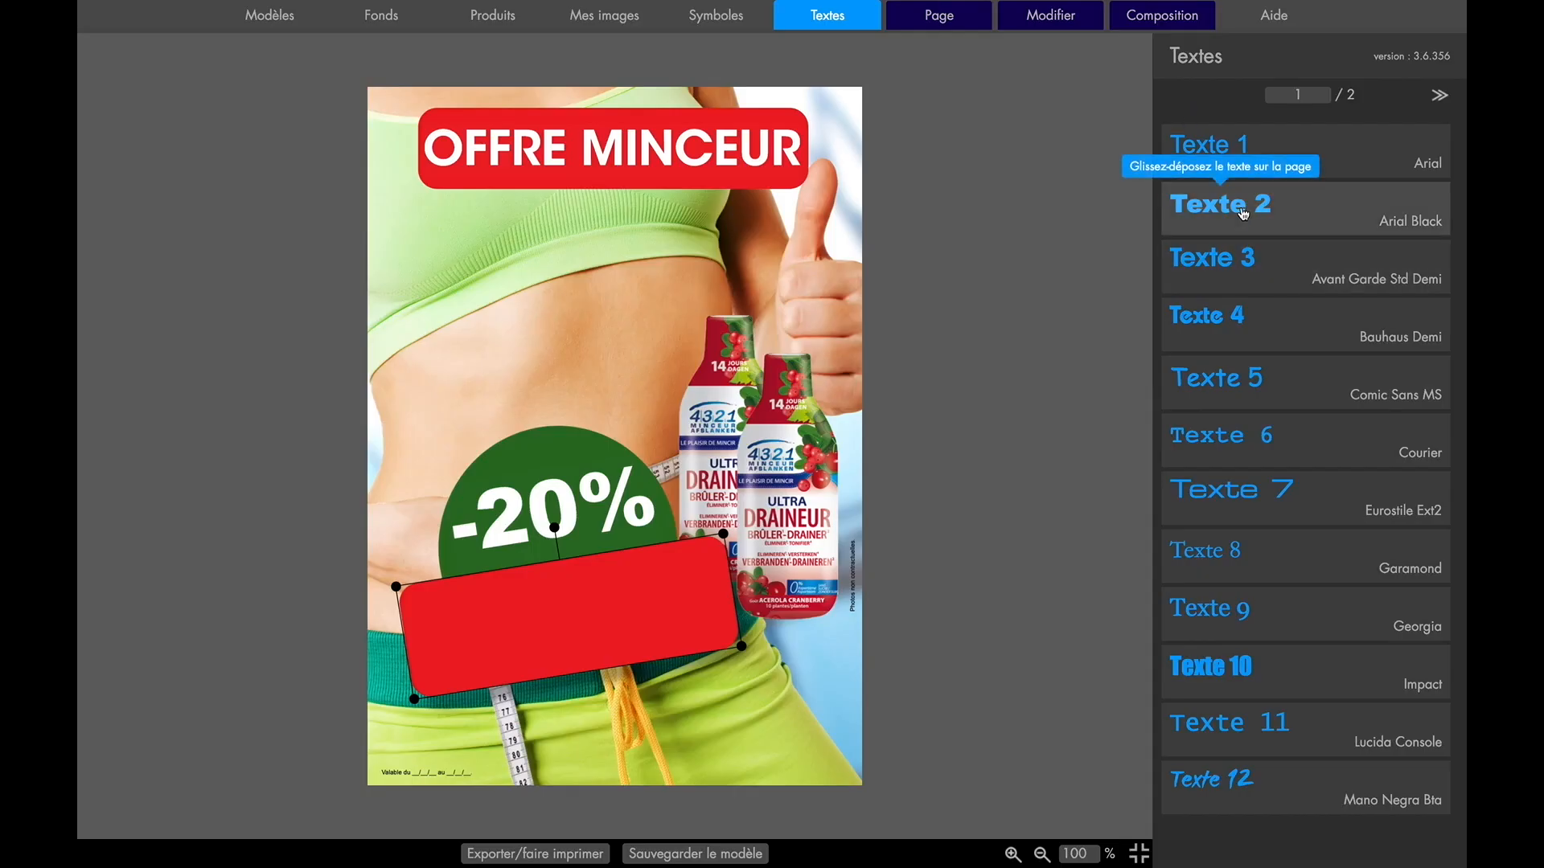
pyautogui.moveTo(1243, 213); pyautogui.dragTo(550, 336)
pyautogui.doubleClick(550, 336)
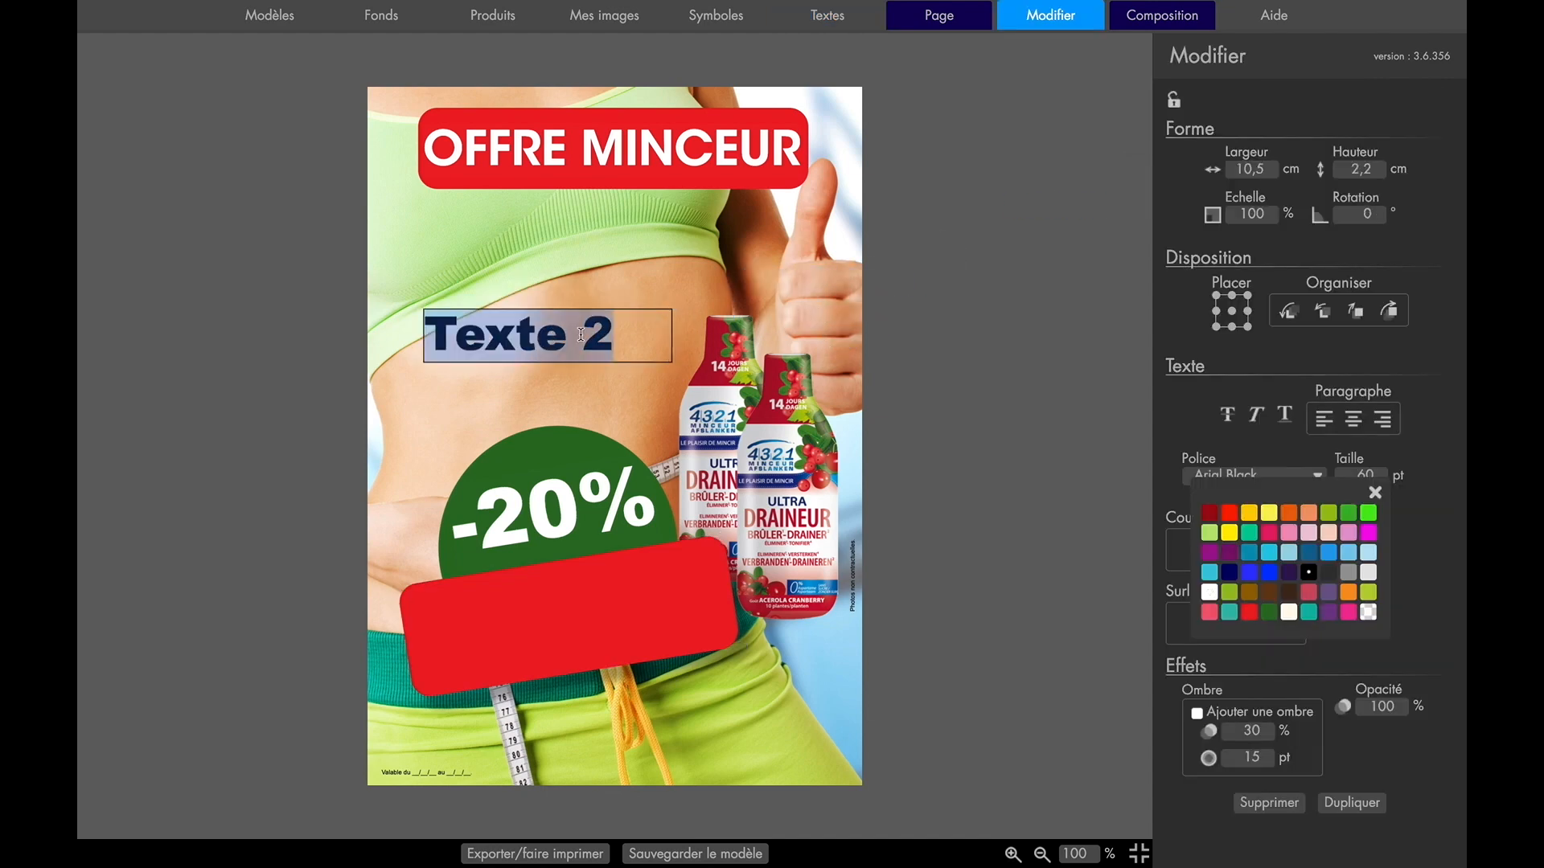
# Replace the placeholder text with SUR LE LOT and, starting on a new line, DE 2 DRAINEURS
pyautogui.write('SUR LE ')
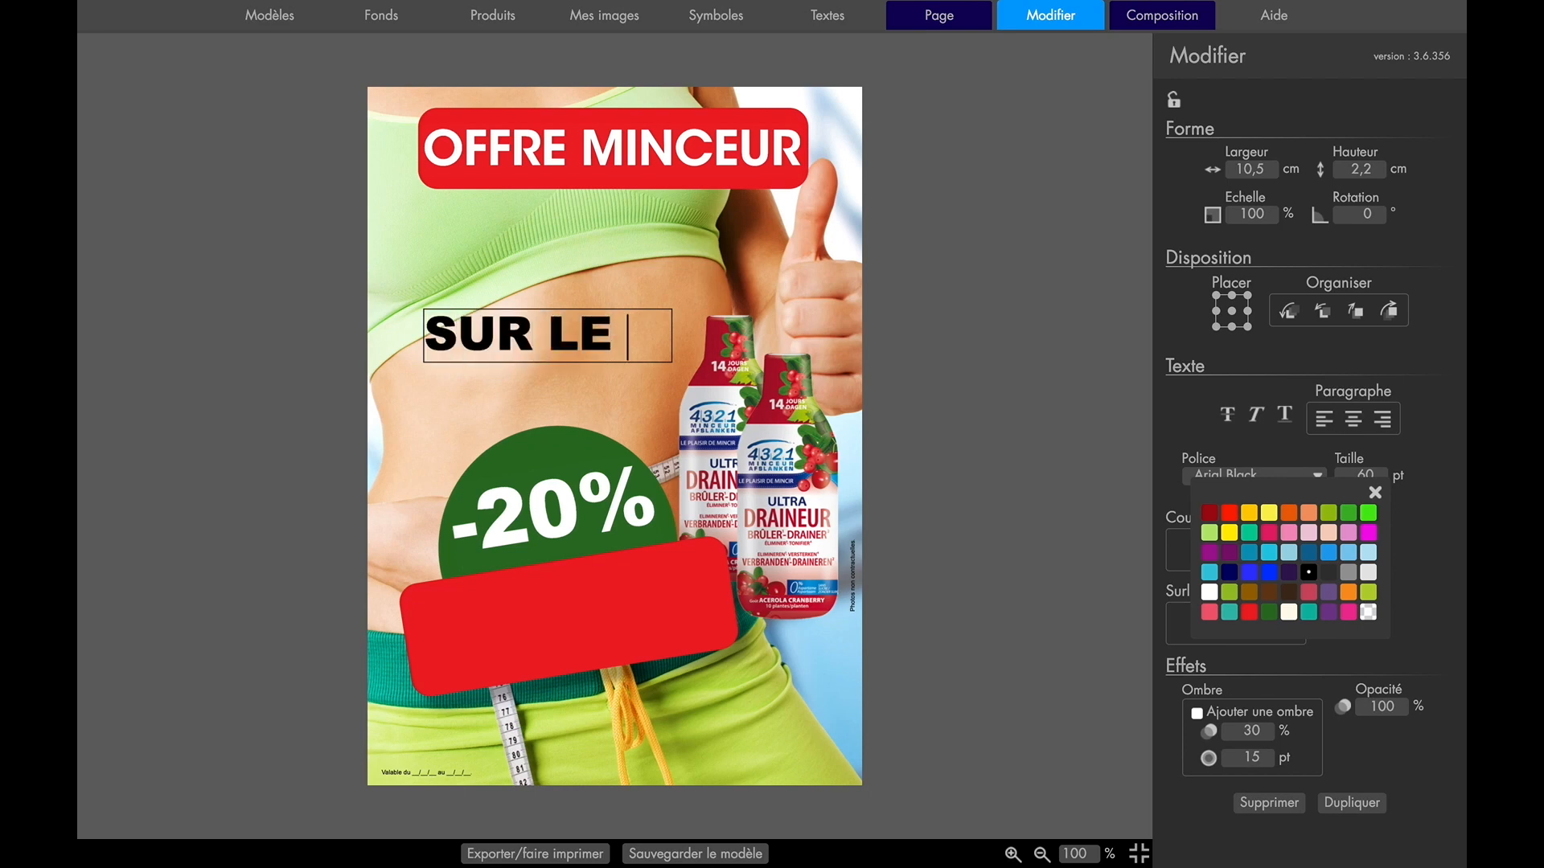
pyautogui.write('LOT')
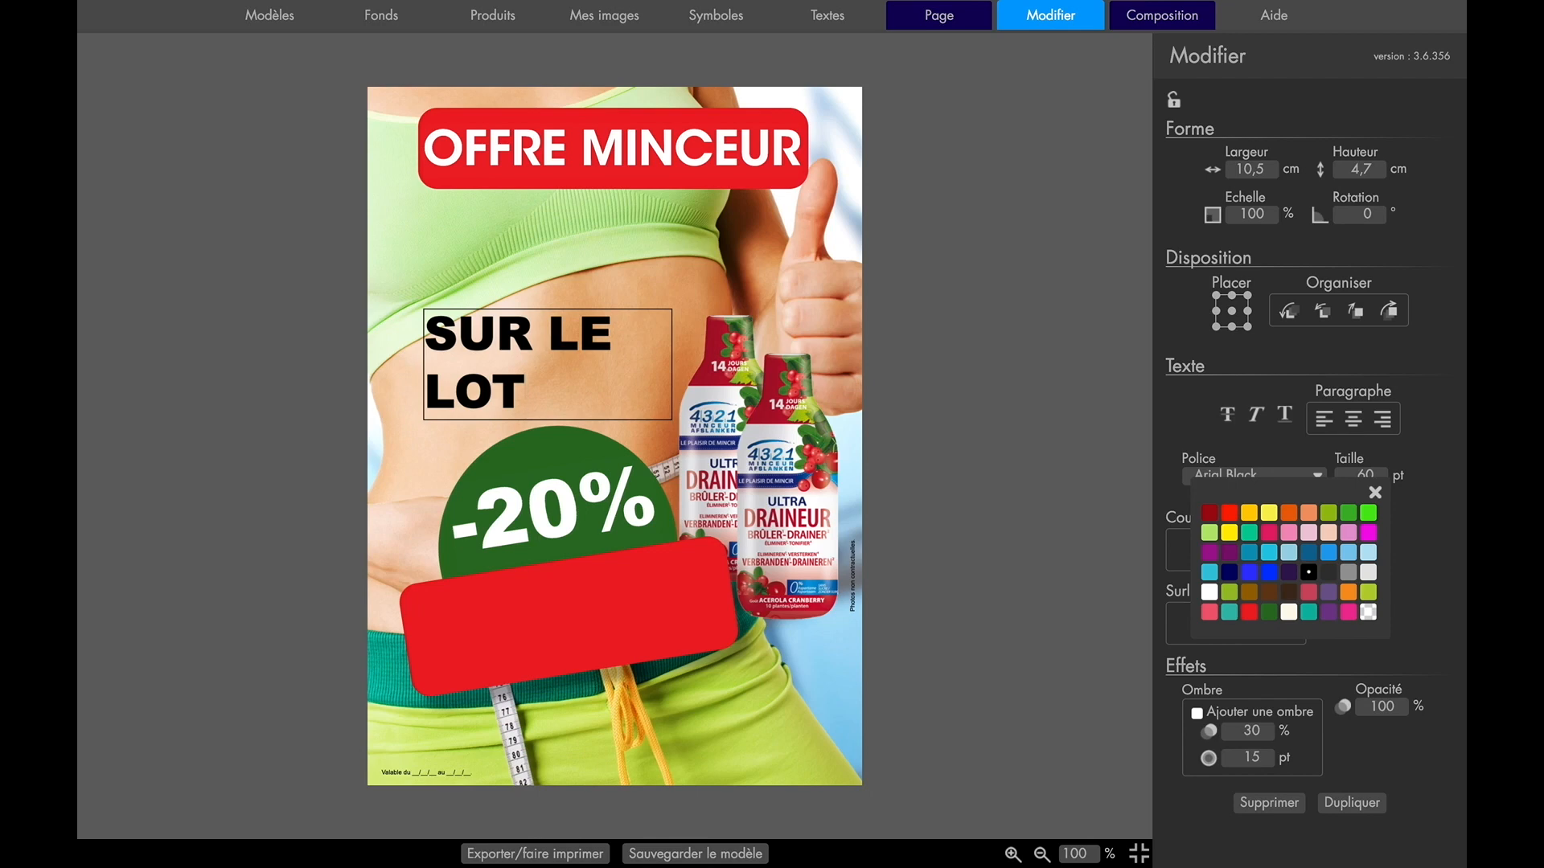
pyautogui.press('Return')
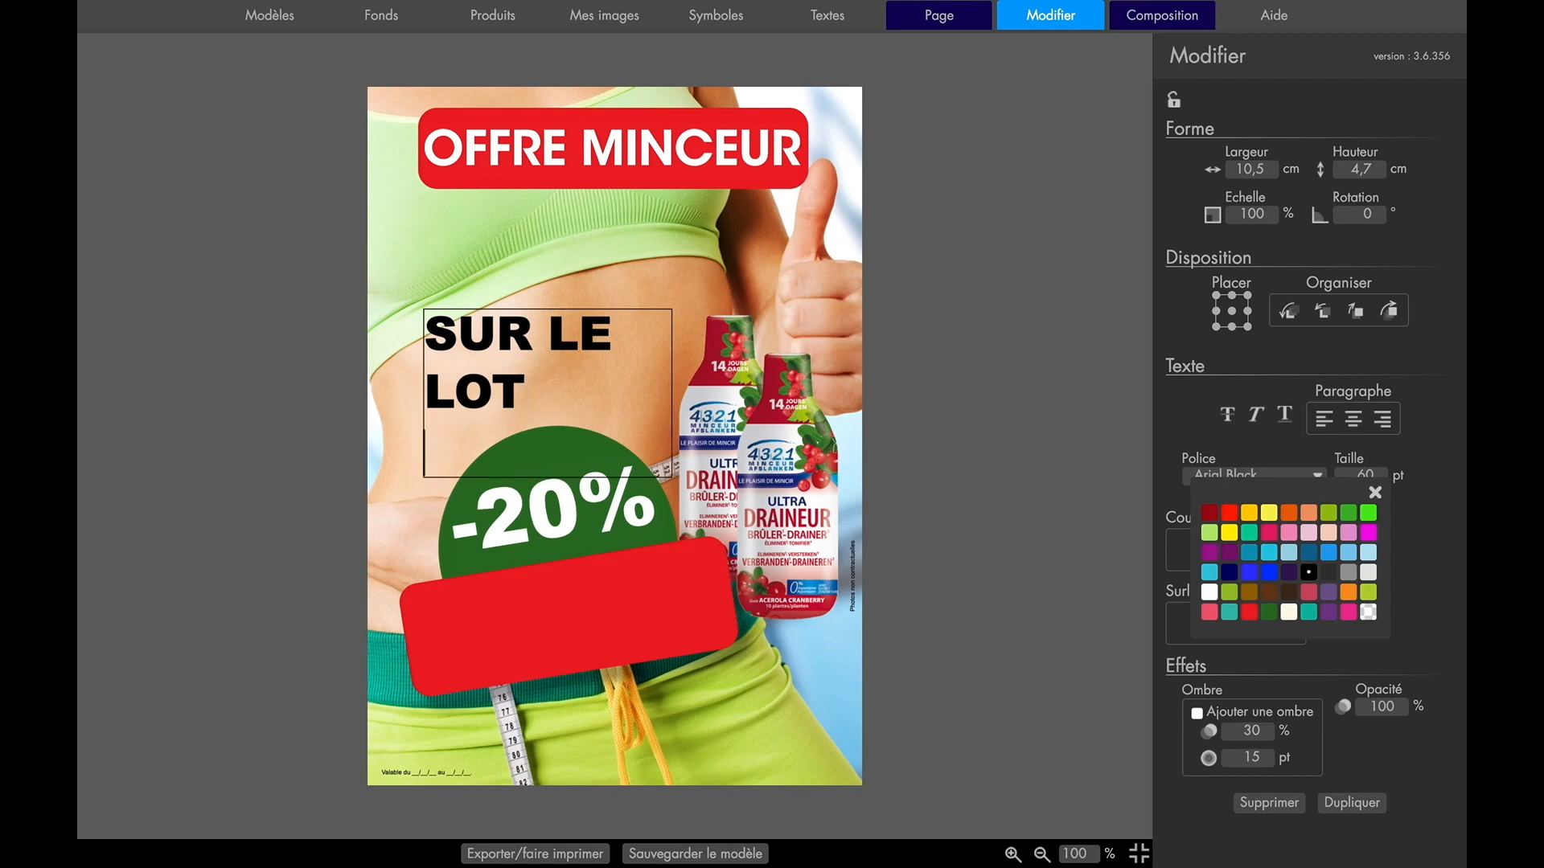
pyautogui.write('DE 2 DRAINEUR')
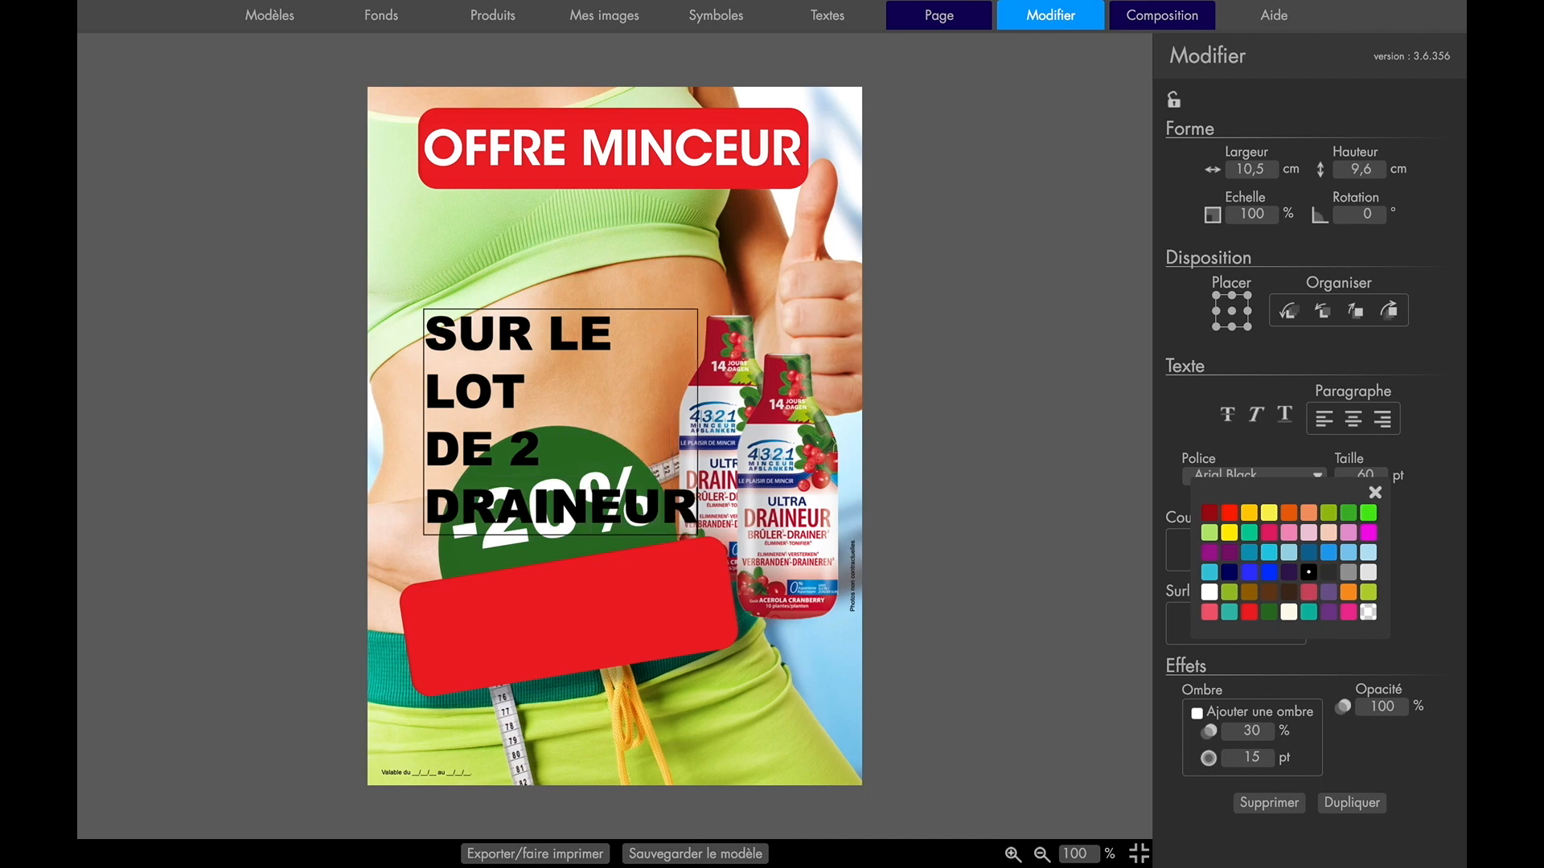
pyautogui.write('S')
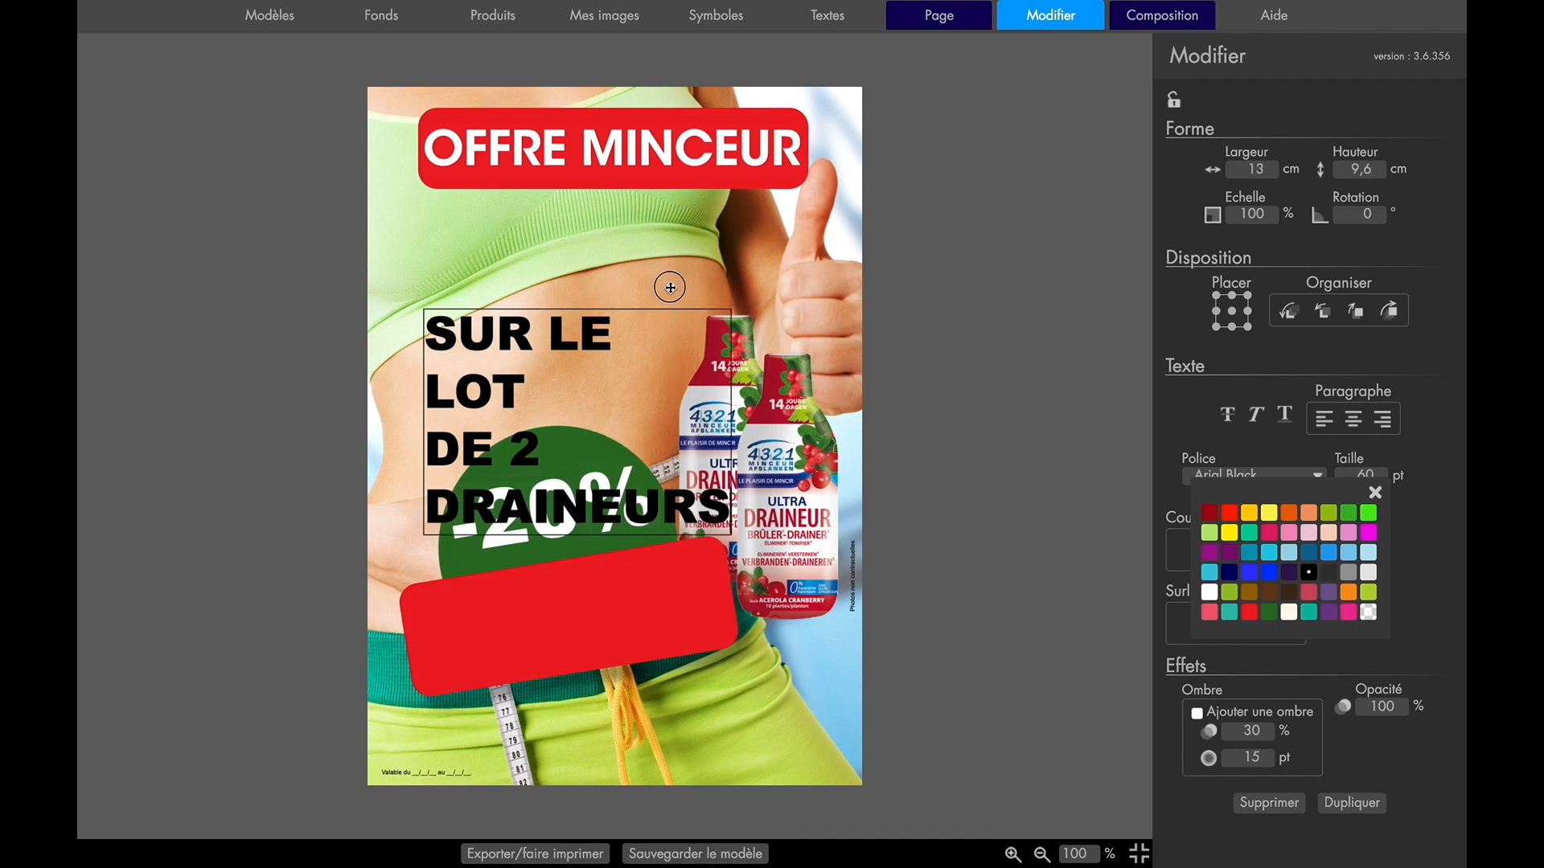
pyautogui.click(671, 288)
# Scale the SUR LE LOT DE 2 DRAINEURS text down to about 8.4 by 2.1 cm and centre-align its two lines
pyautogui.click(592, 333)
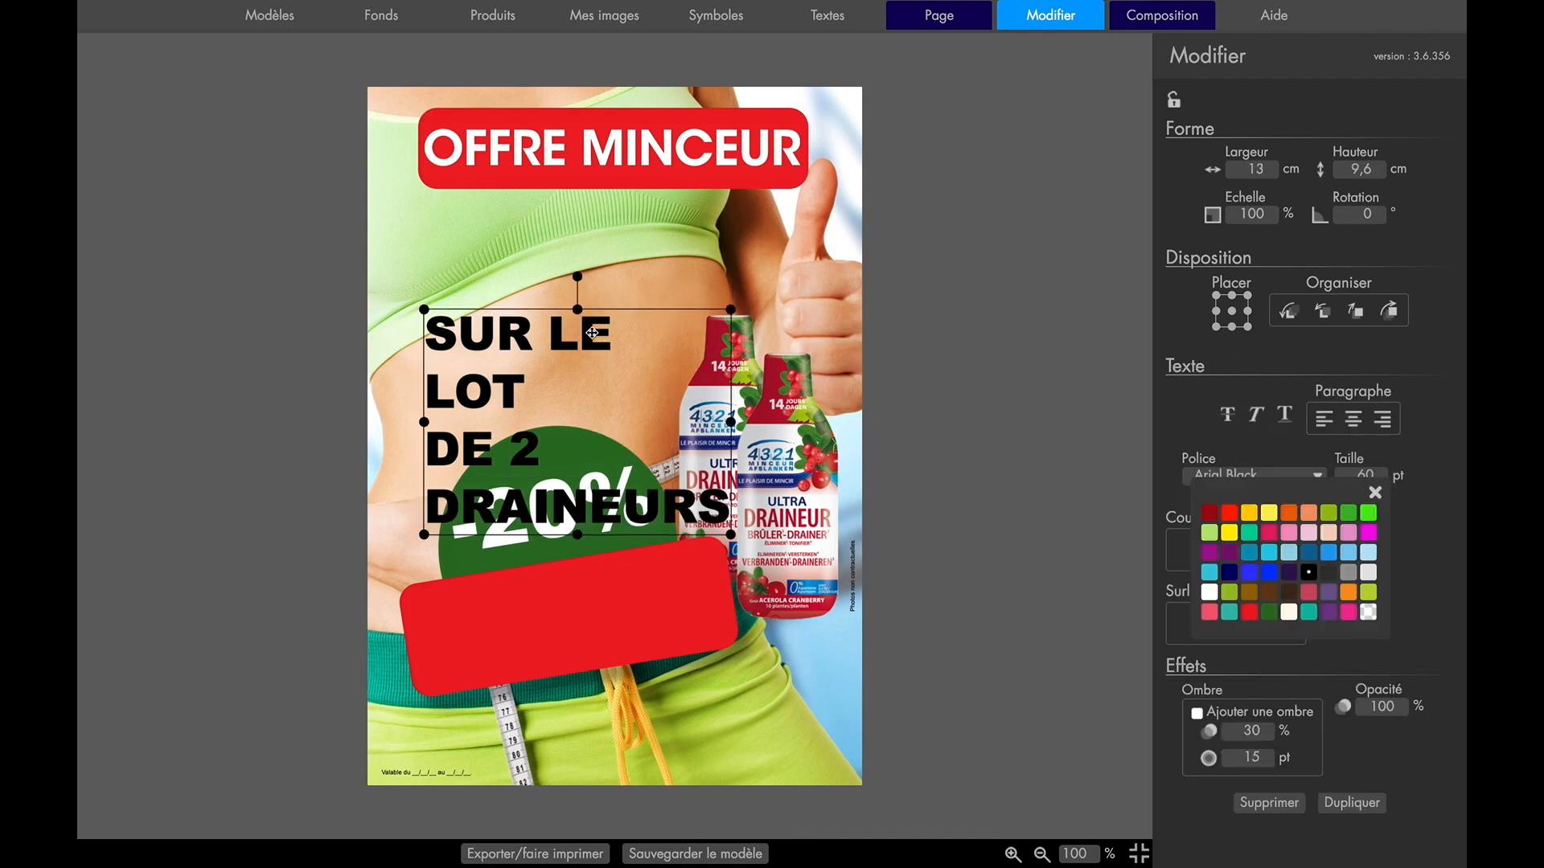
pyautogui.moveTo(731, 533); pyautogui.dragTo(624, 341)
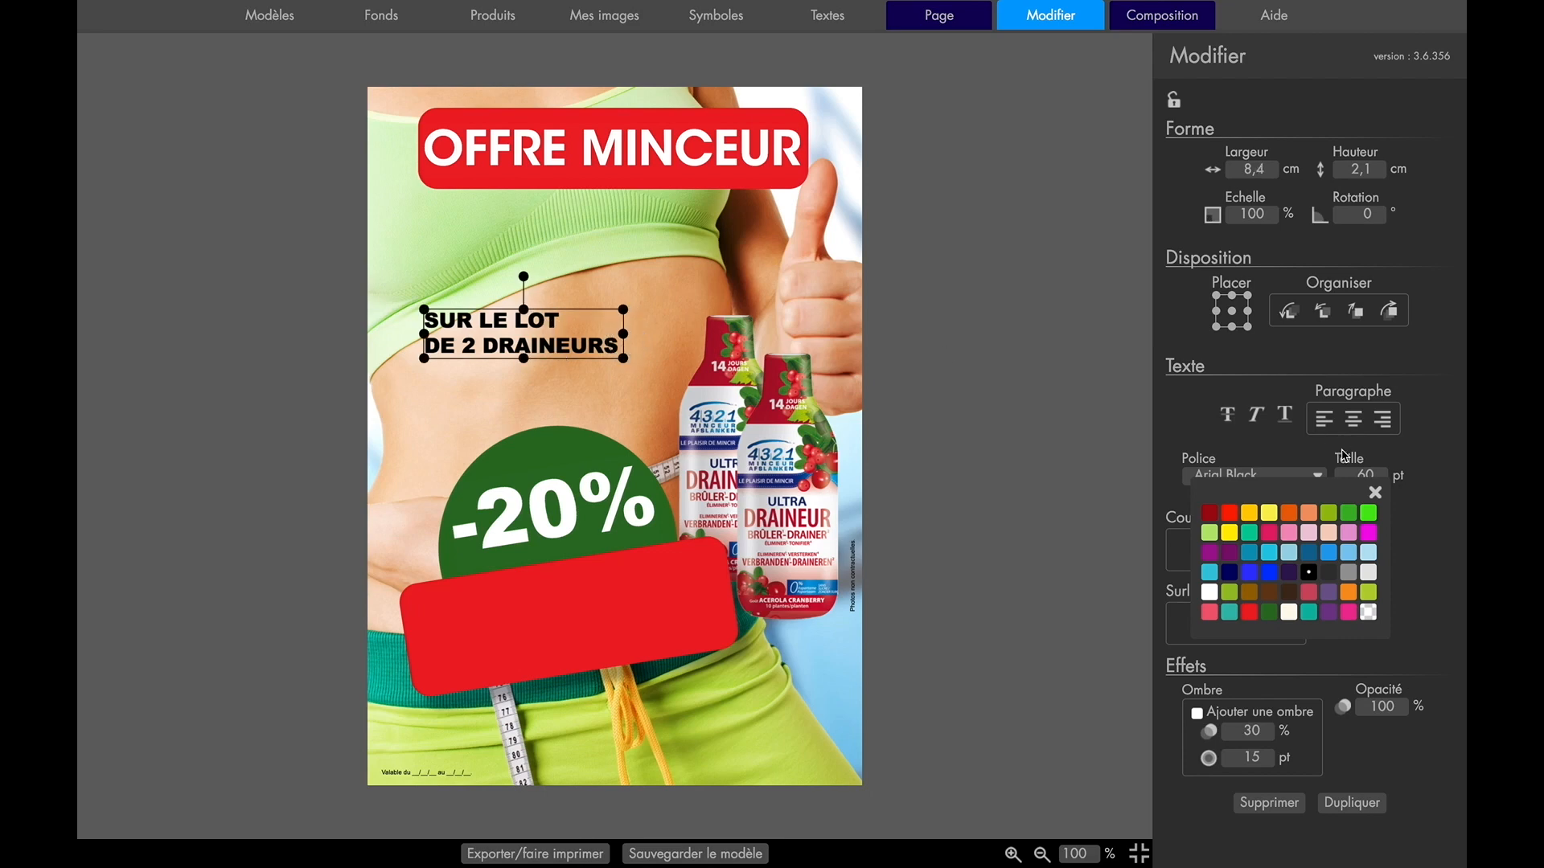
pyautogui.click(1375, 492)
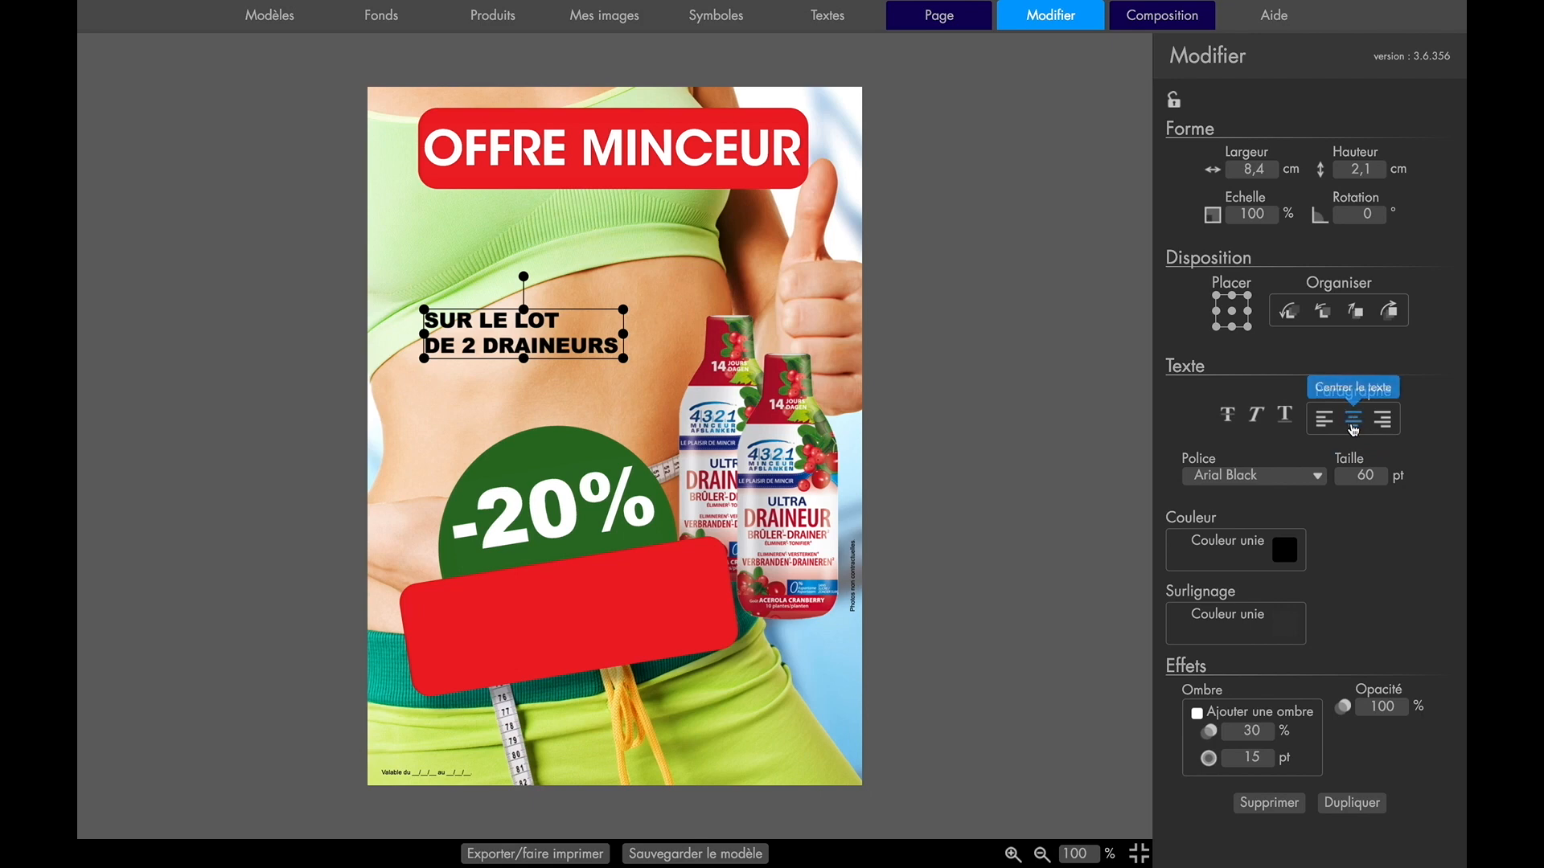
pyautogui.click(1354, 419)
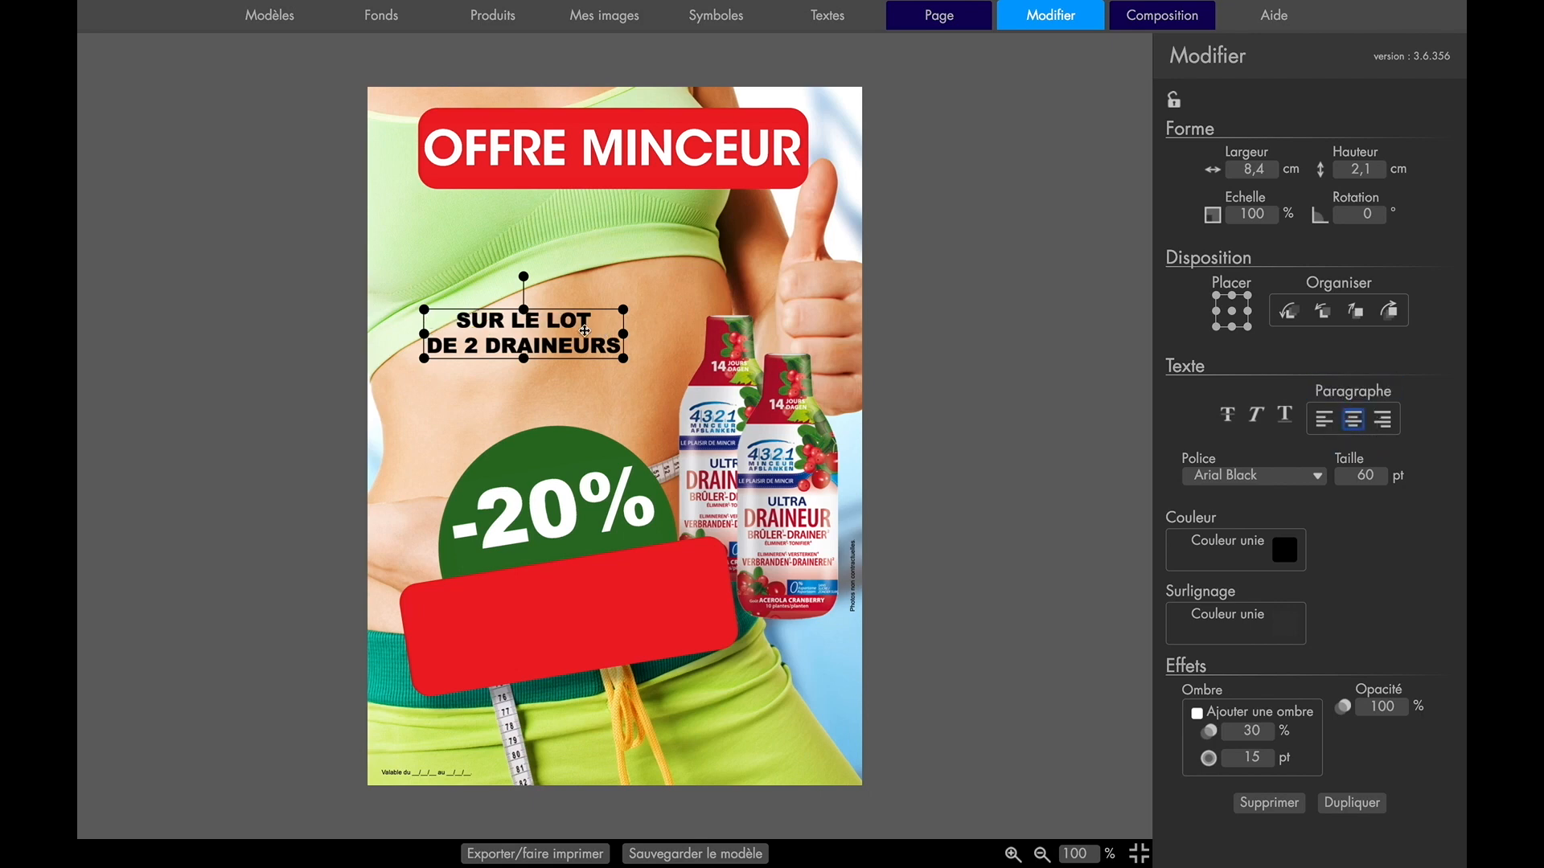
pyautogui.moveTo(568, 310)
pyautogui.mouseDown()
pyautogui.moveTo(575, 442)
pyautogui.moveTo(563, 257)
pyautogui.moveTo(561, 319)
pyautogui.moveTo(567, 308)
pyautogui.mouseUp()
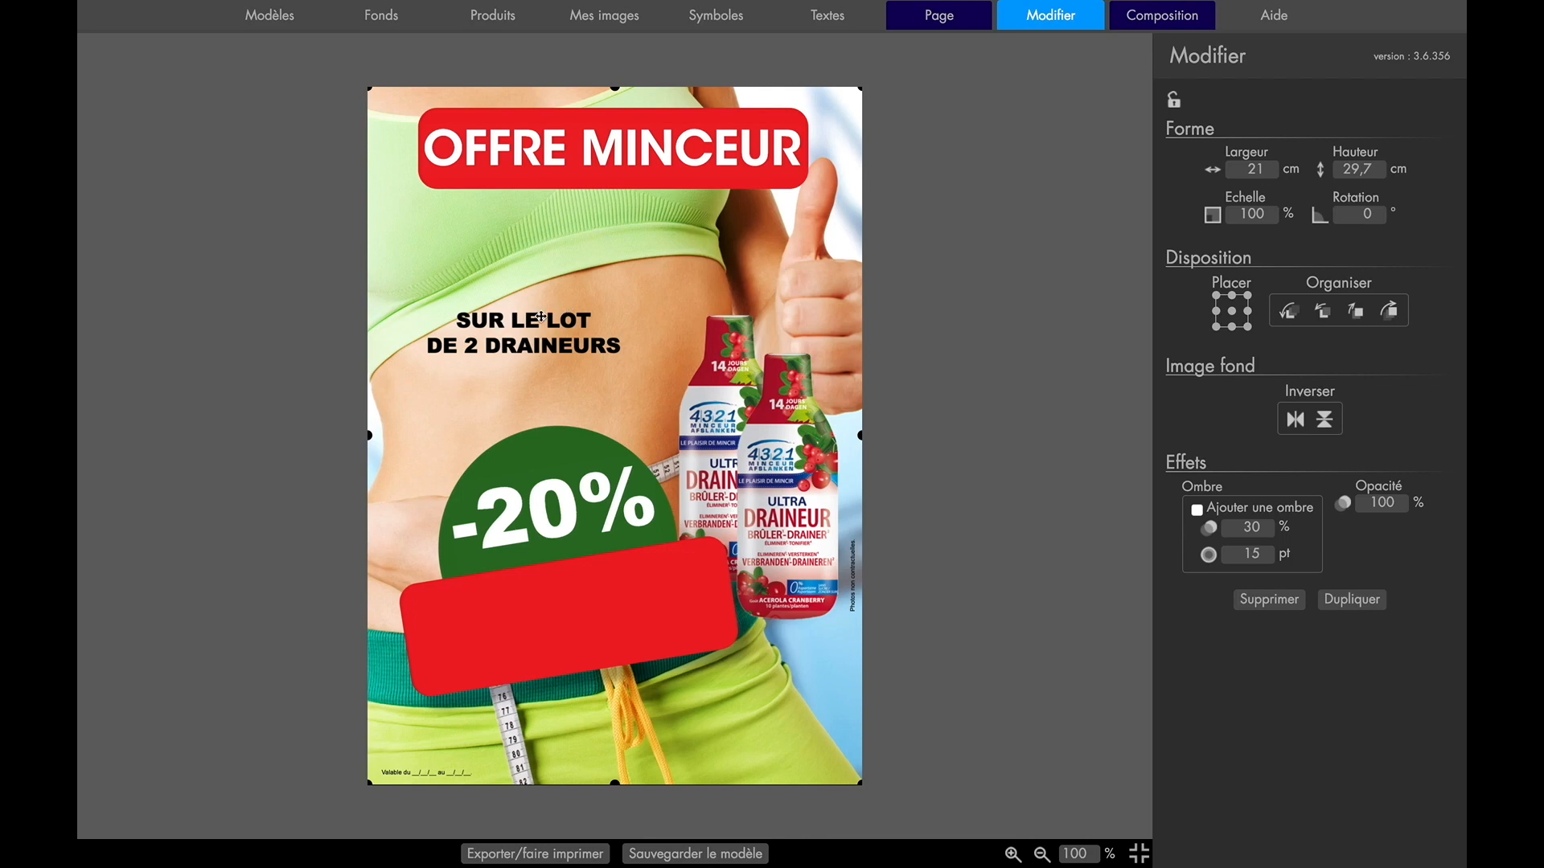
# Move the SUR LE LOT DE 2 DRAINEURS text onto the tilted red rectangle and colour it off-white
pyautogui.click(519, 320)
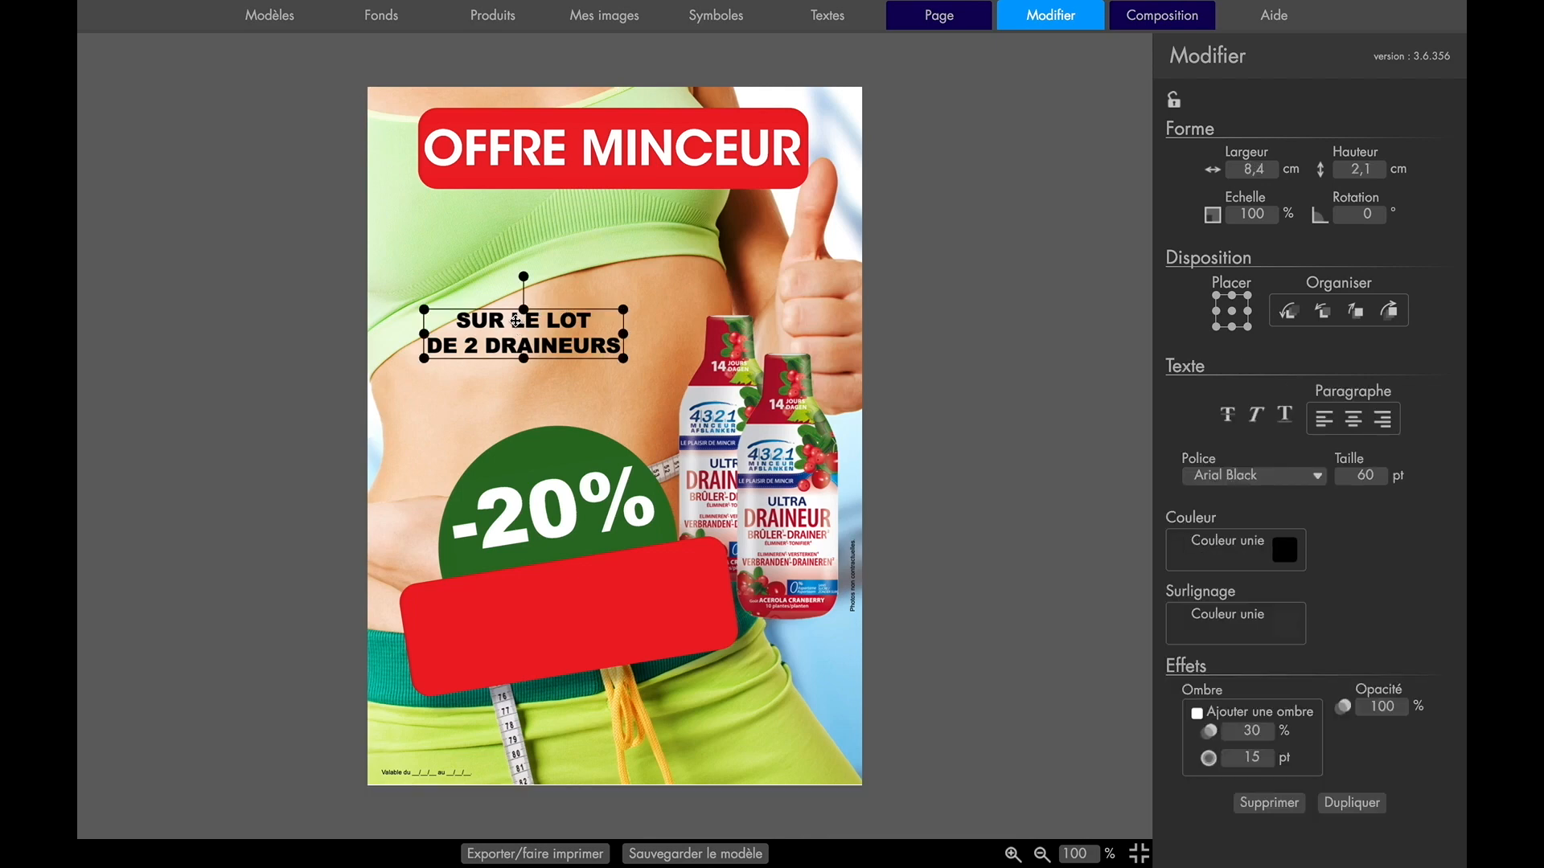
pyautogui.moveTo(519, 320); pyautogui.dragTo(562, 600)
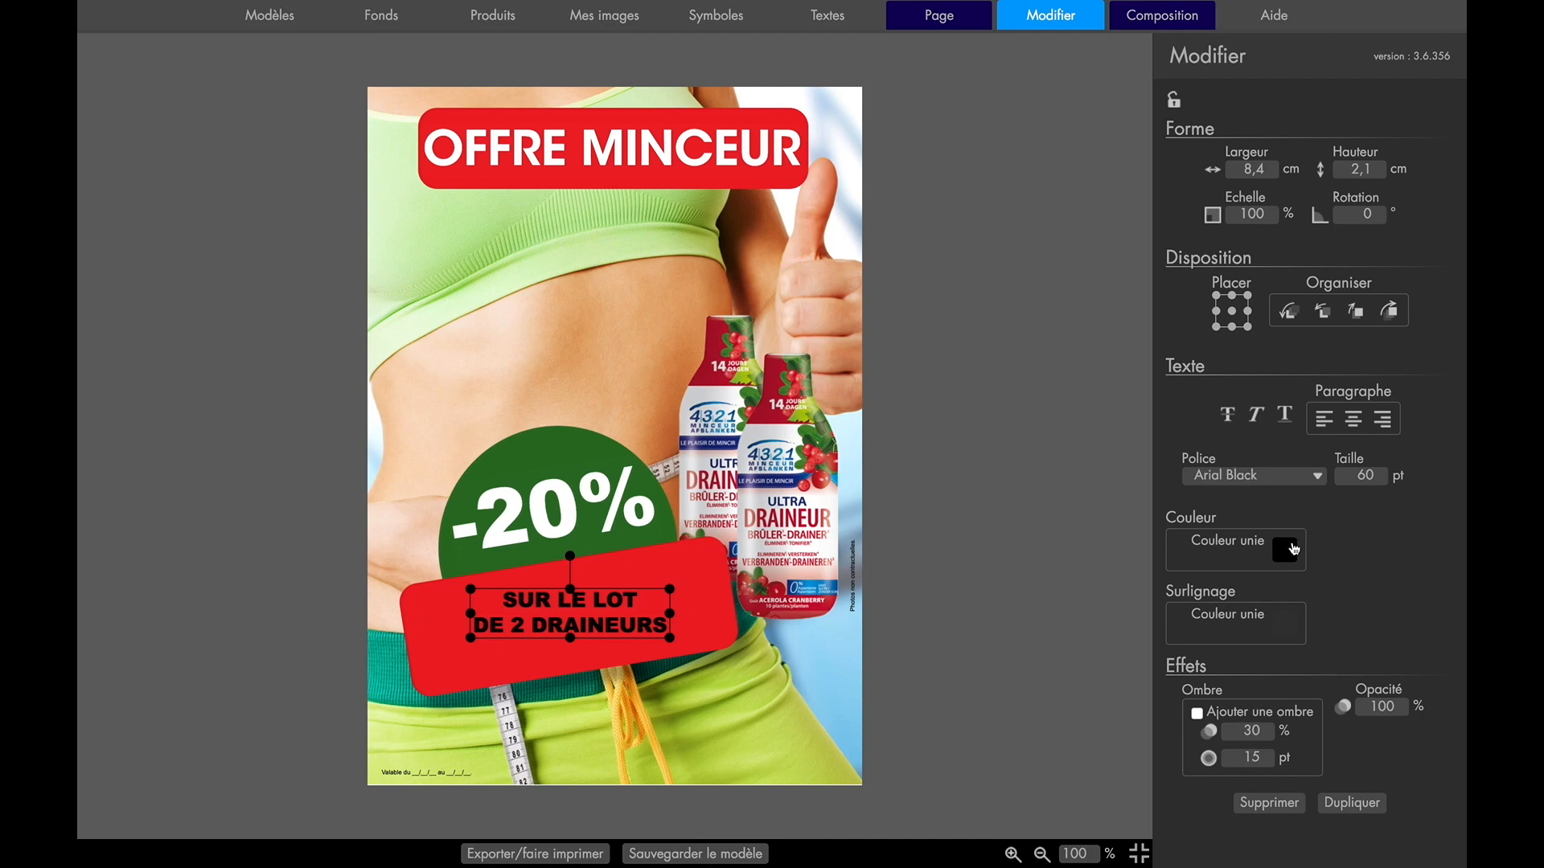
pyautogui.click(1285, 550)
pyautogui.click(1289, 612)
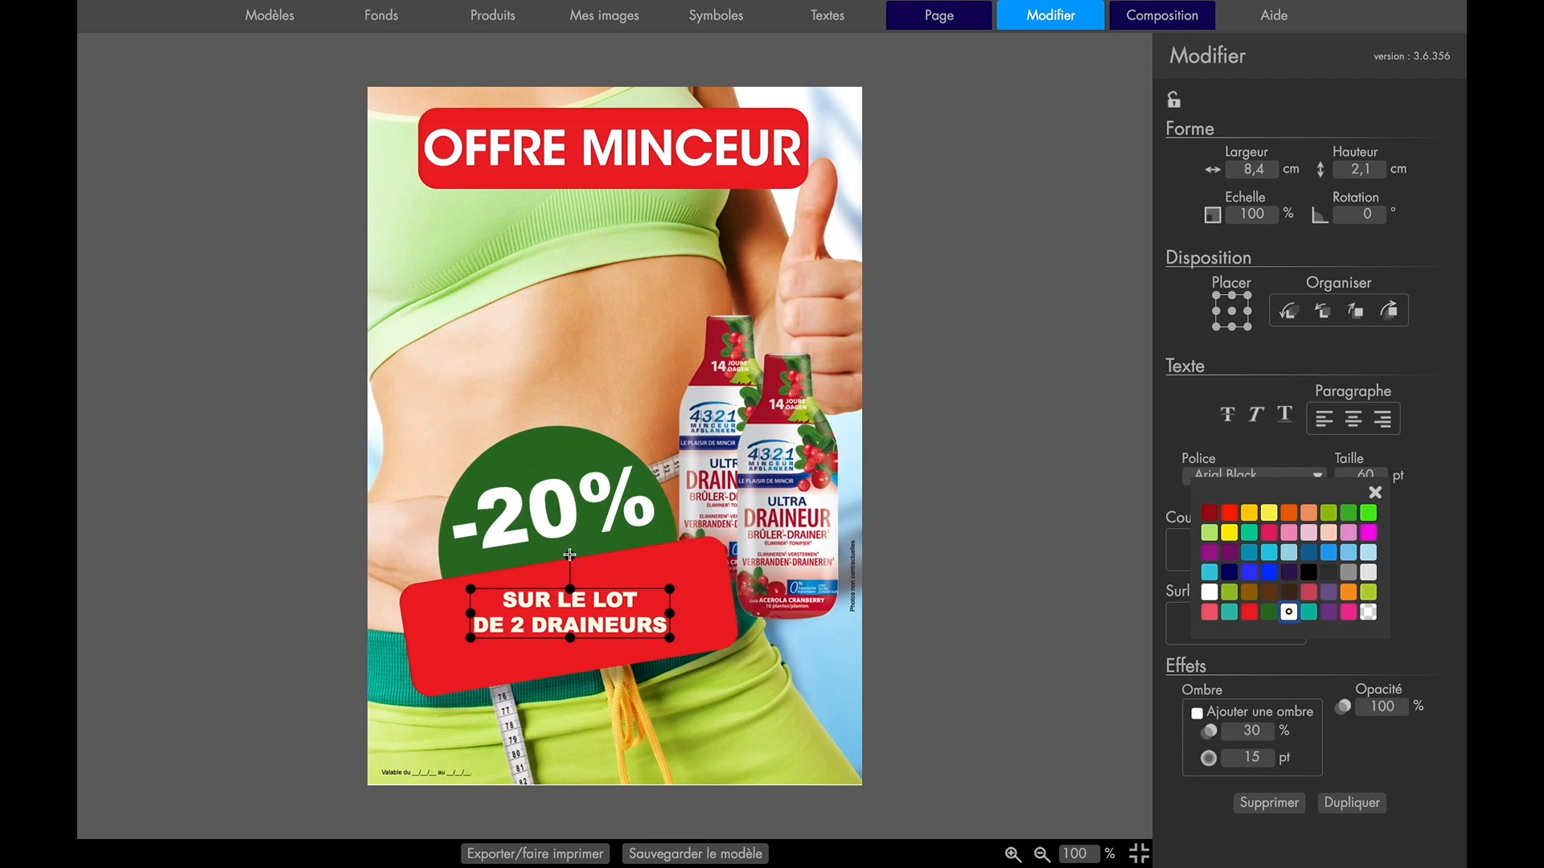
# Rotate the text to 351° to match the tilted red rectangle and fit it centrally inside at about 12.9 by 3.2 cm
pyautogui.moveTo(569, 555); pyautogui.dragTo(561, 555)
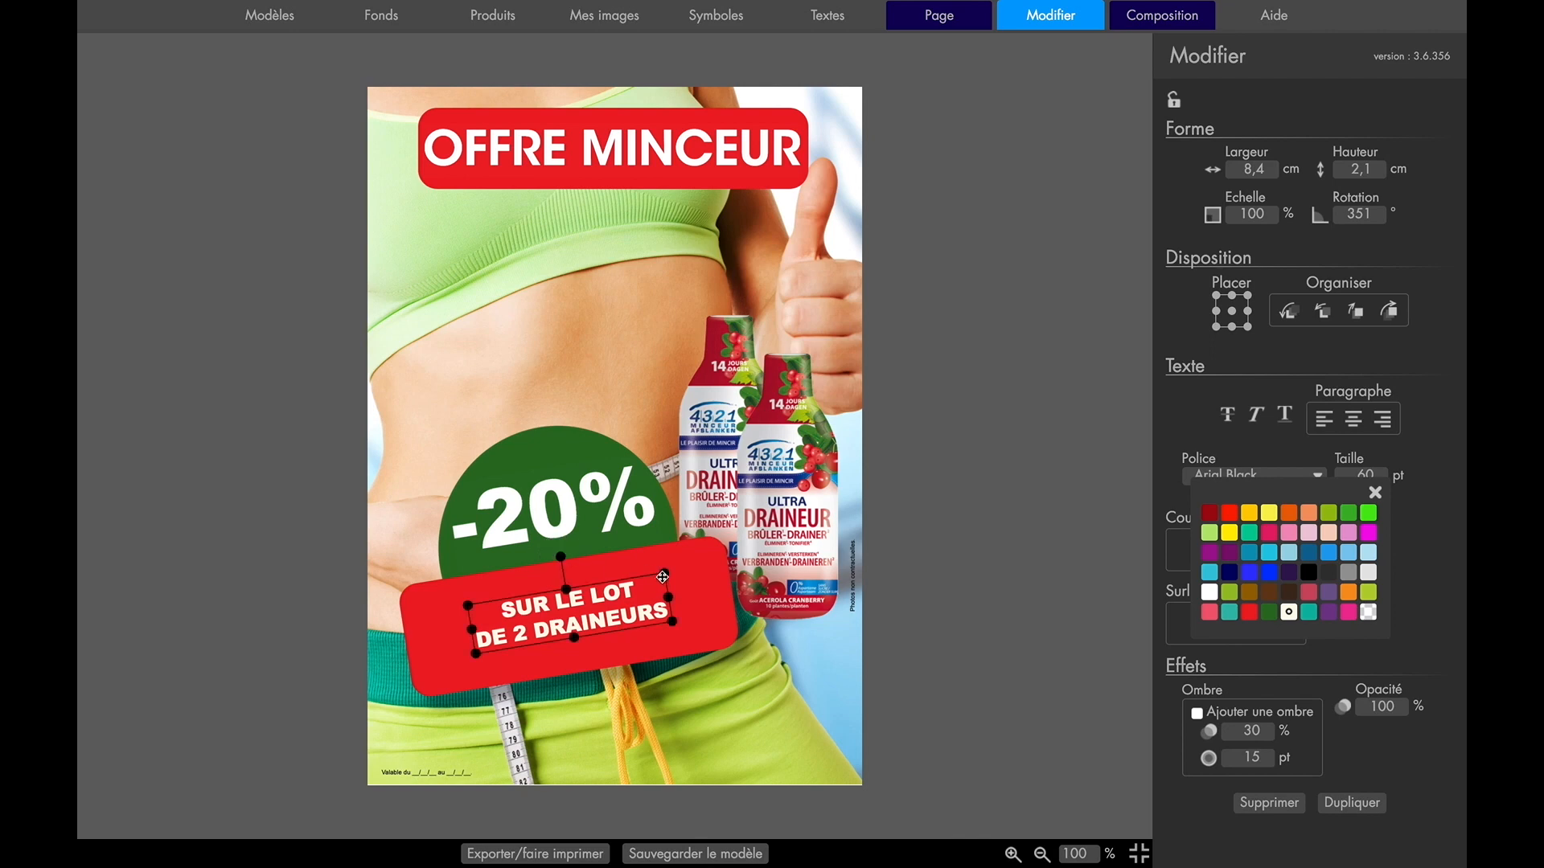
pyautogui.moveTo(665, 574); pyautogui.dragTo(749, 522)
pyautogui.click(666, 550)
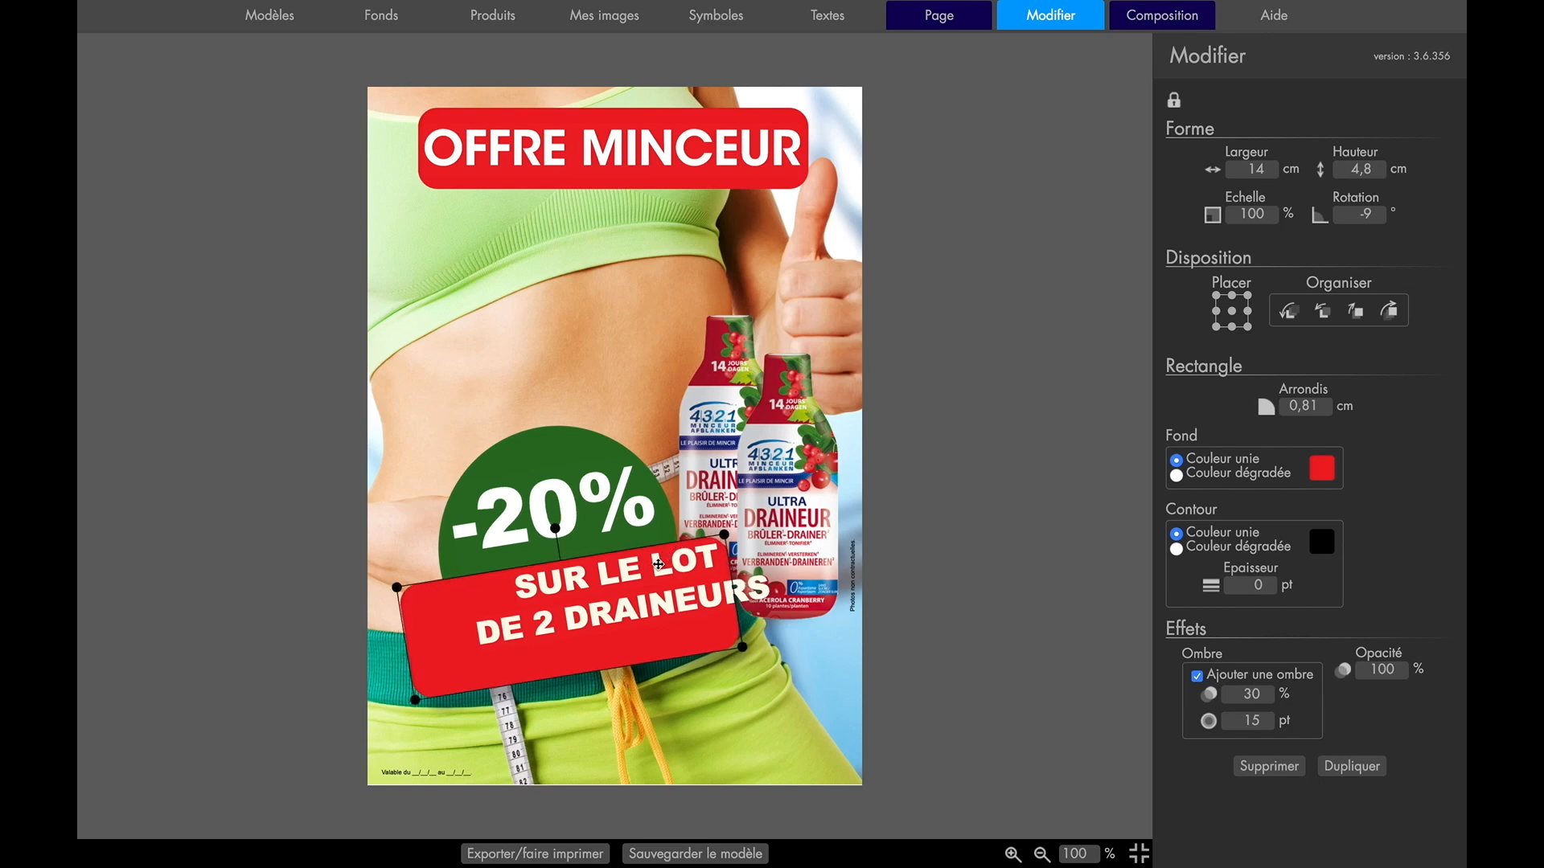
pyautogui.click(667, 555)
pyautogui.moveTo(666, 554); pyautogui.dragTo(608, 589)
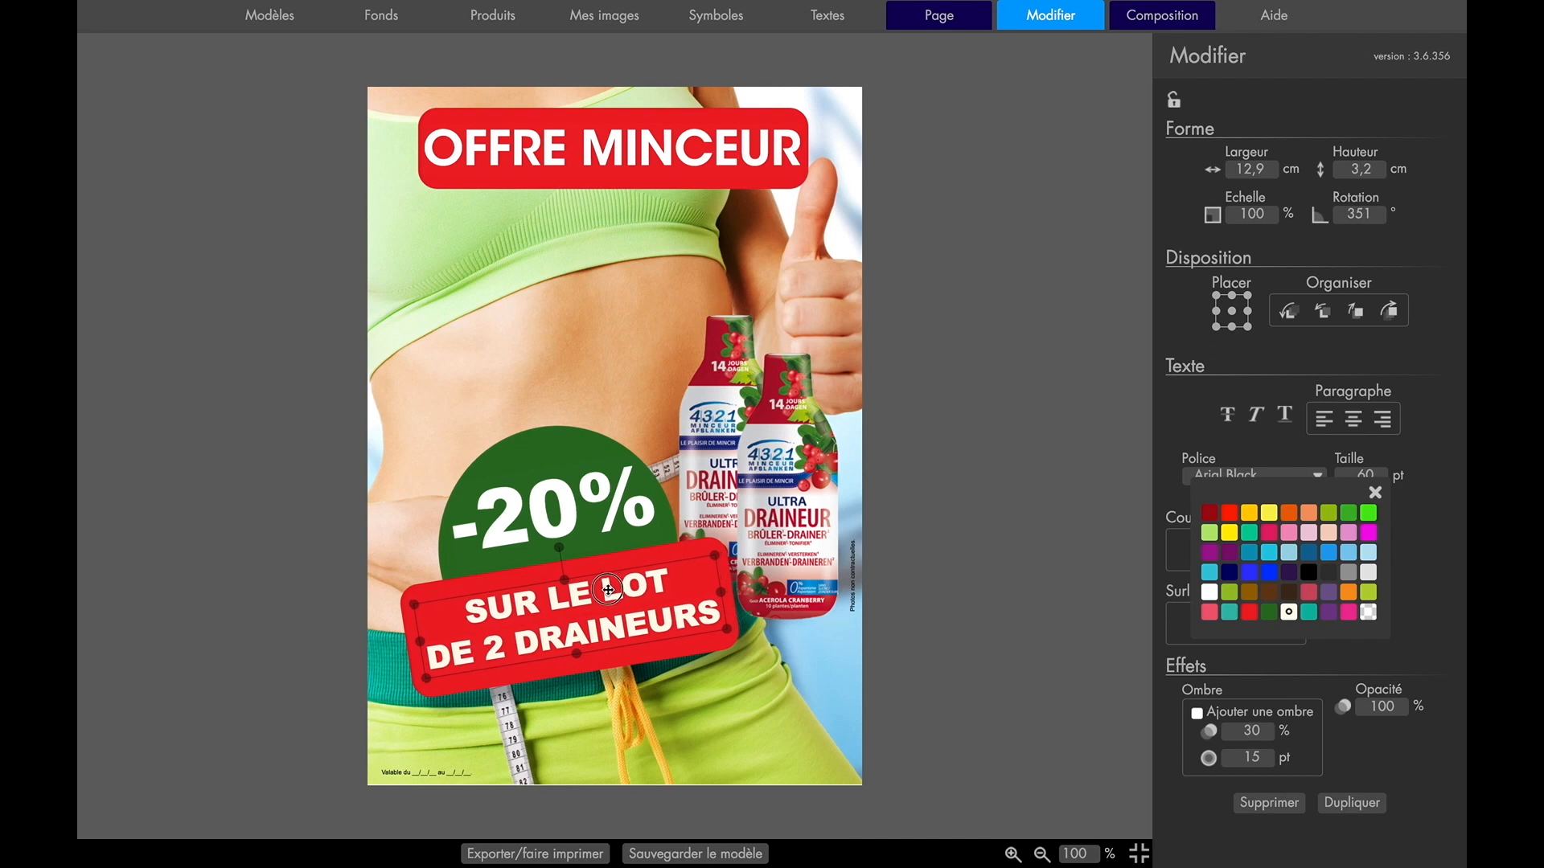
pyautogui.click(783, 641)
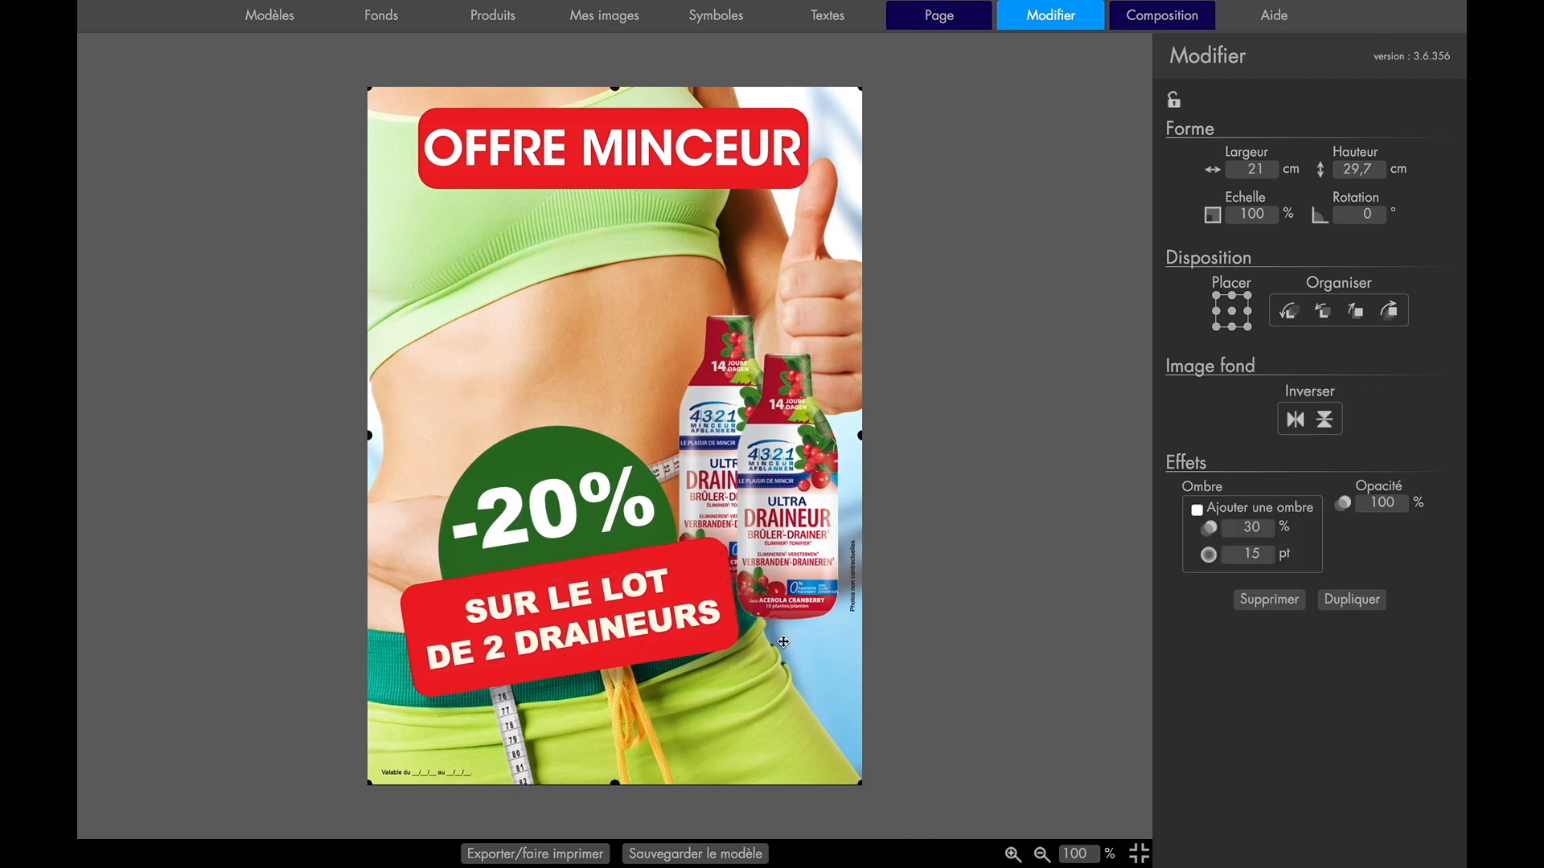
# Fill in the validity line at the poster's foot with the dates 01/06/19 to 30/06/19
pyautogui.click(419, 775)
pyautogui.scroll(-1, 423, 774)
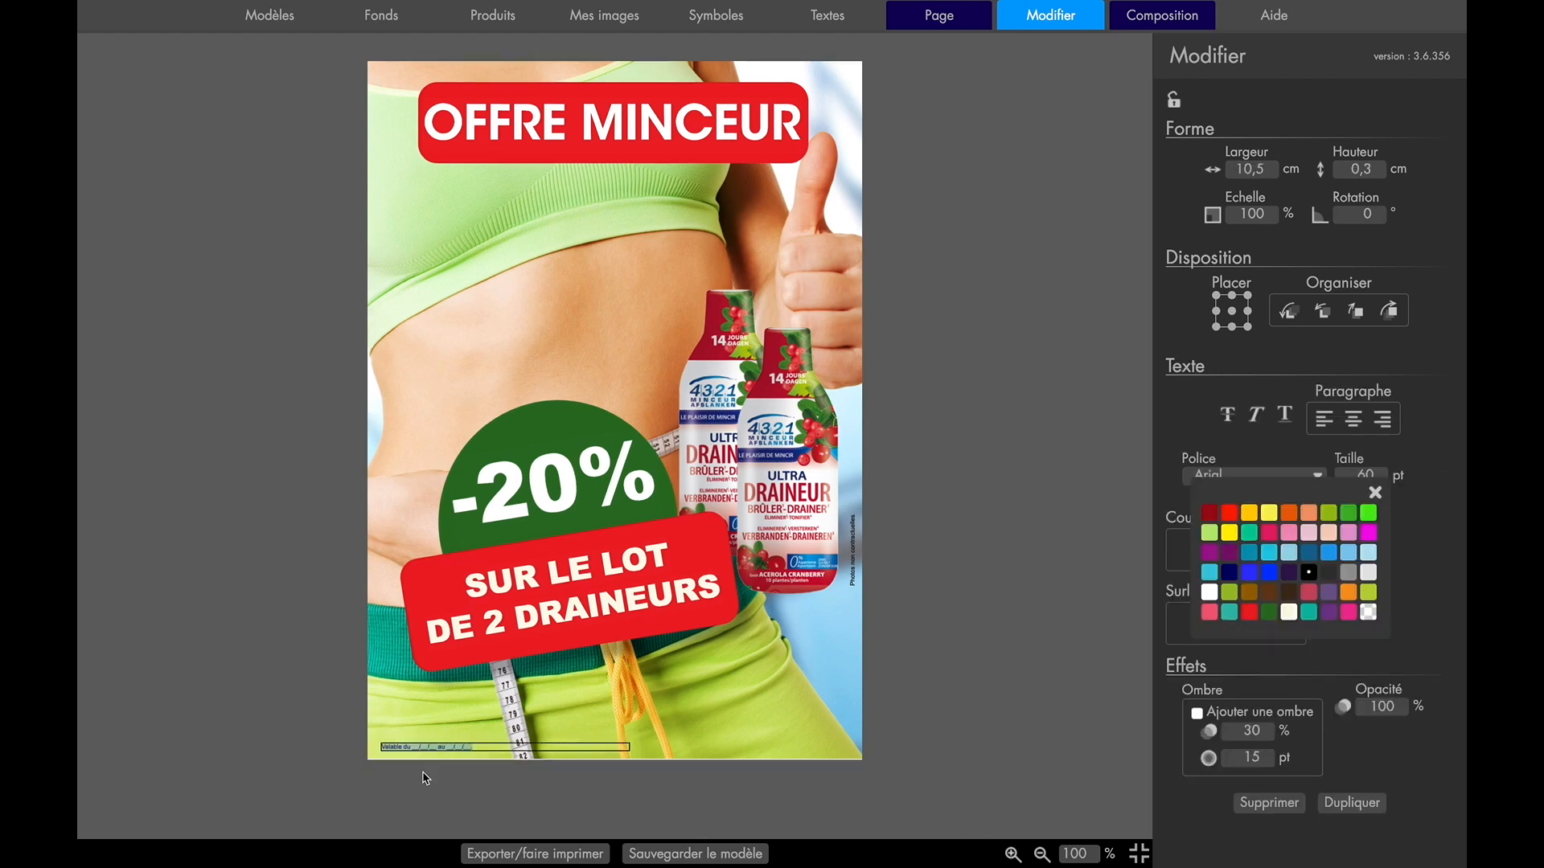
pyautogui.scroll(1, 419, 747)
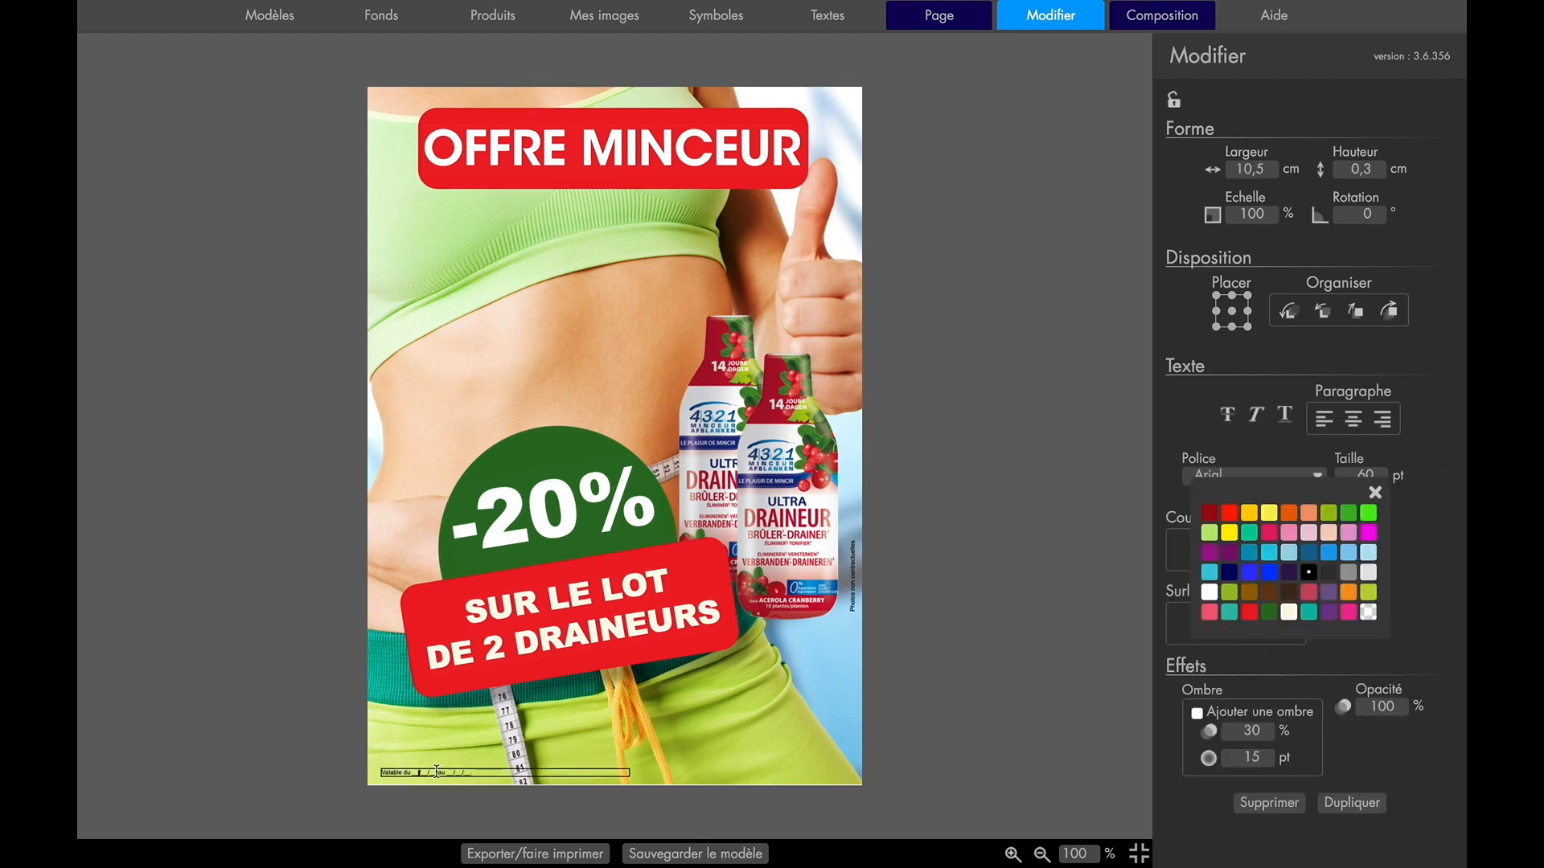
pyautogui.scroll(-1, 437, 772)
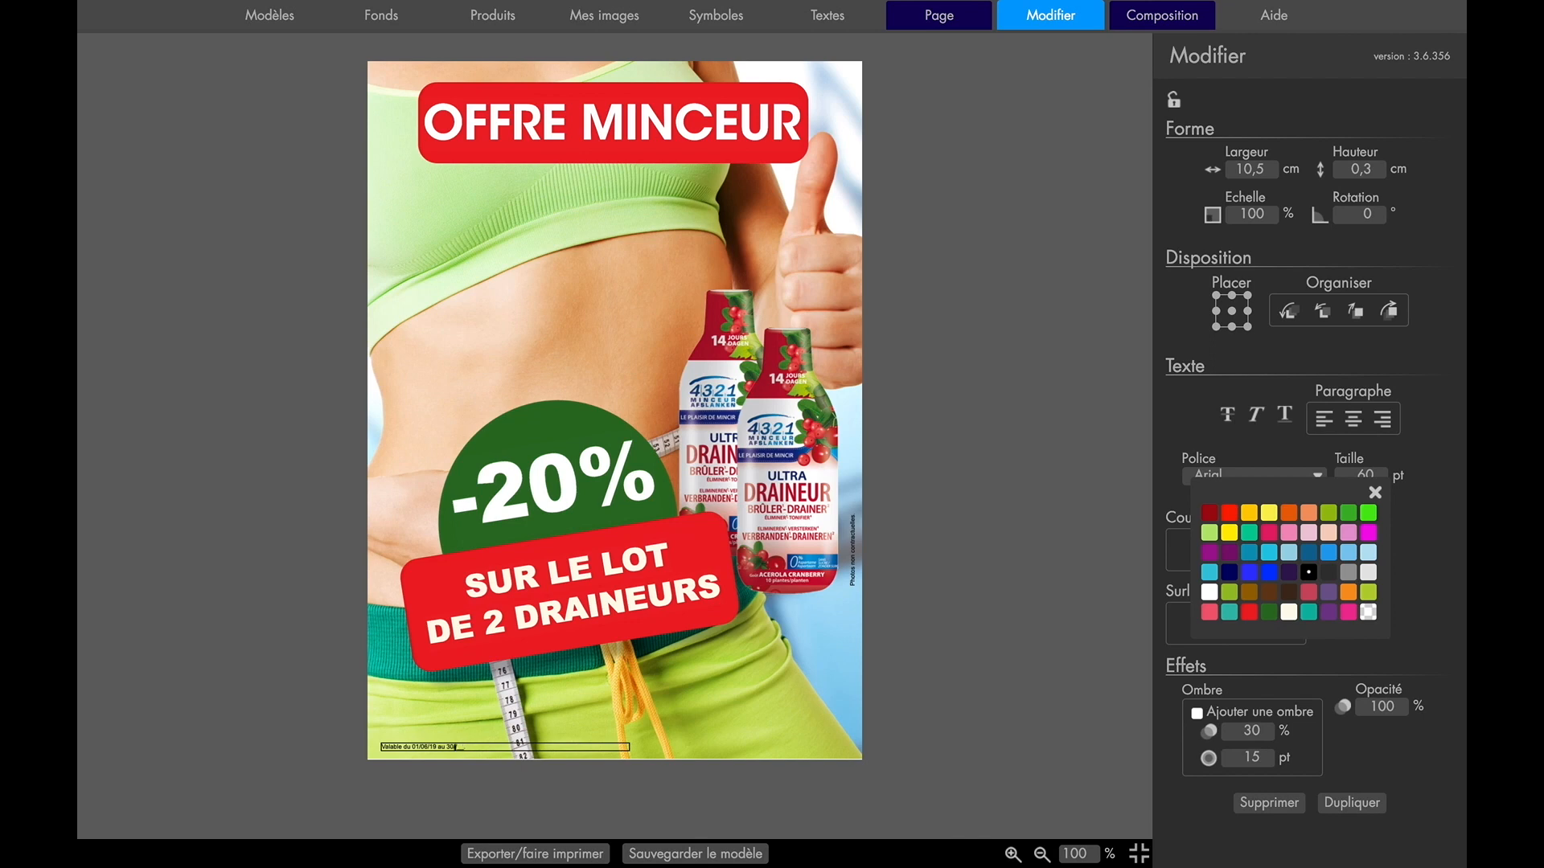
pyautogui.scroll(1, 615, 423)
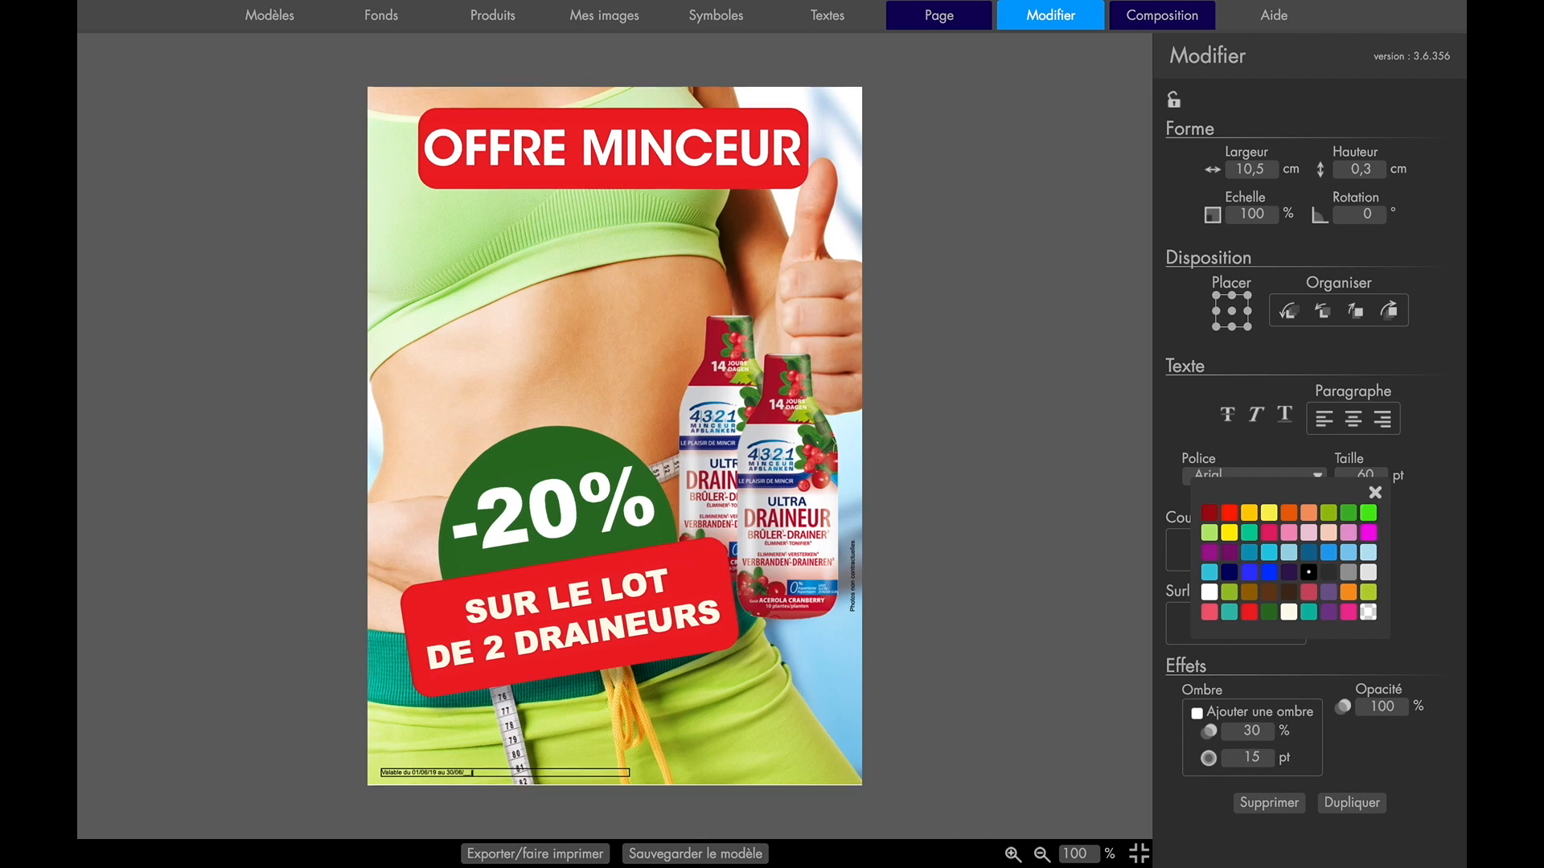
pyautogui.scroll(-1, 615, 424)
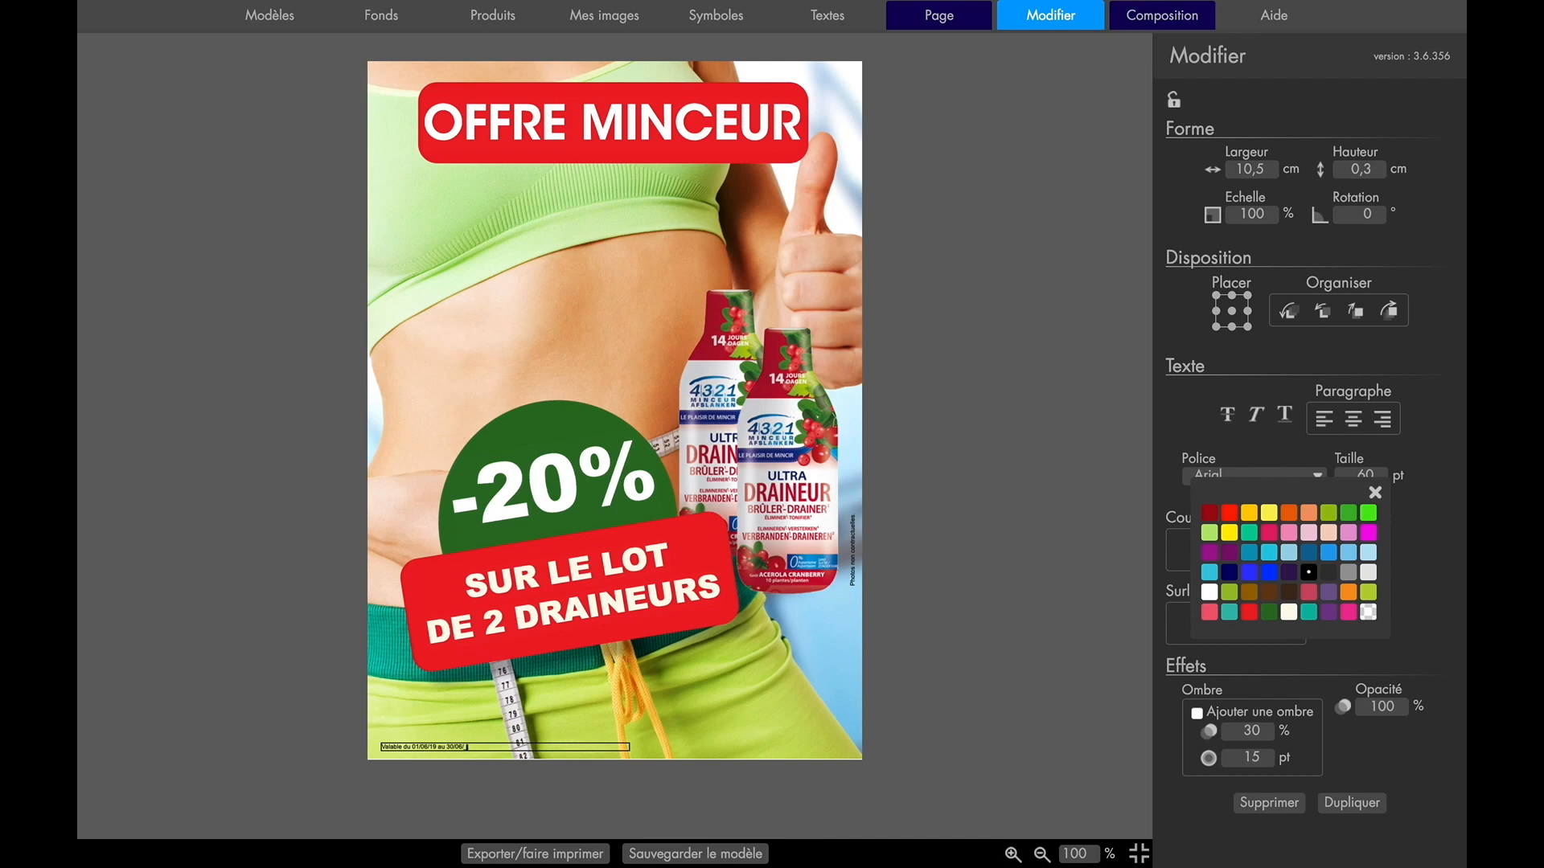
pyautogui.click(832, 738)
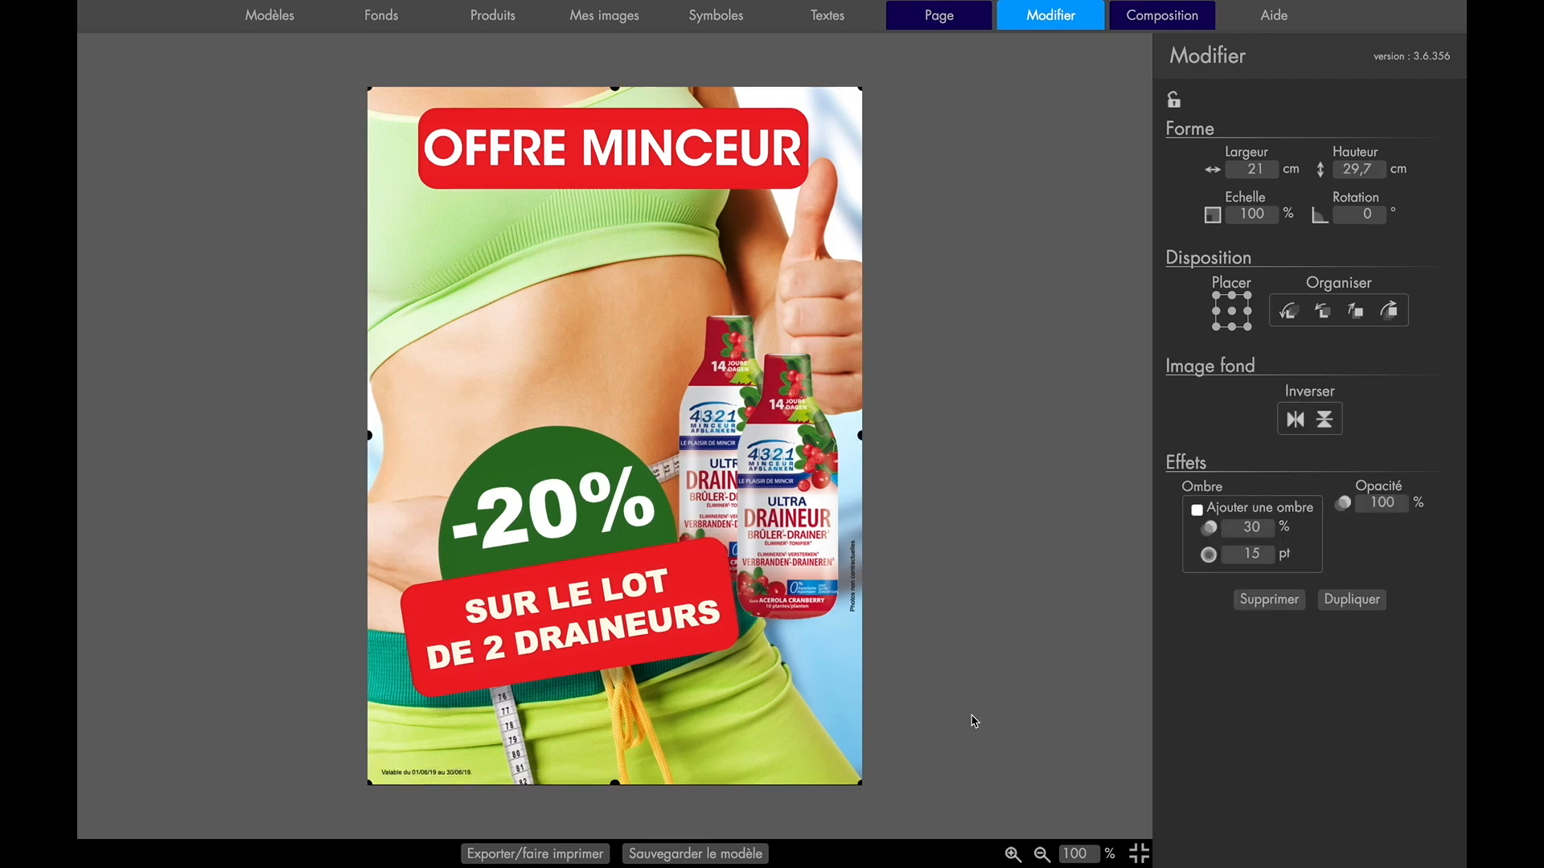
# Move the front product bottle lower and slightly to the right of the back bottle
pyautogui.moveTo(781, 531)
pyautogui.mouseDown()
pyautogui.moveTo(778, 579)
pyautogui.moveTo(708, 611)
pyautogui.moveTo(768, 610)
pyautogui.moveTo(775, 523)
pyautogui.moveTo(784, 550)
pyautogui.mouseUp()
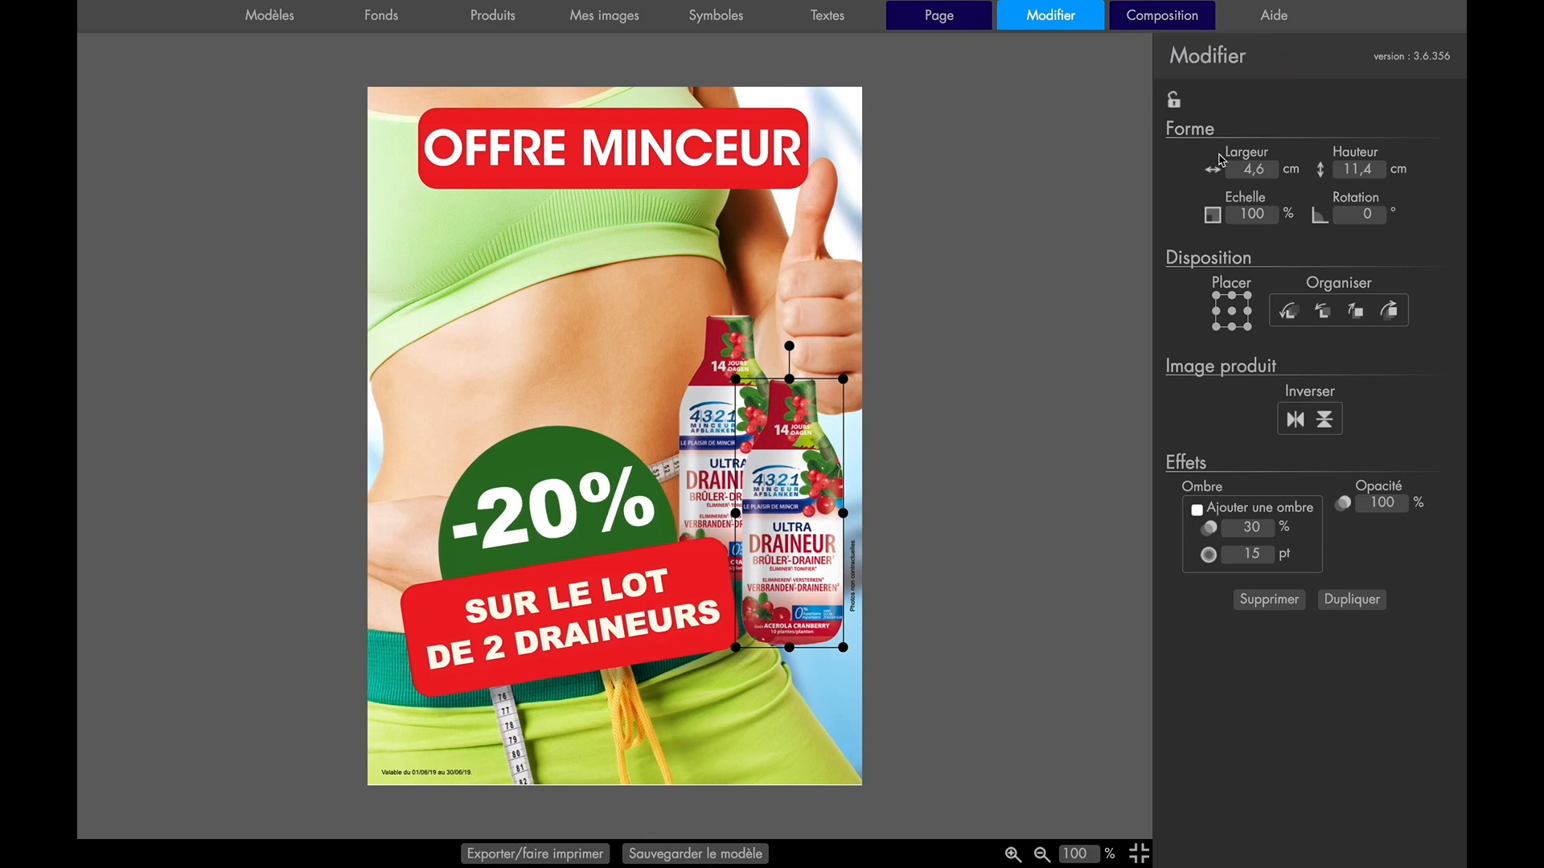
pyautogui.click(1245, 168)
pyautogui.click(740, 337)
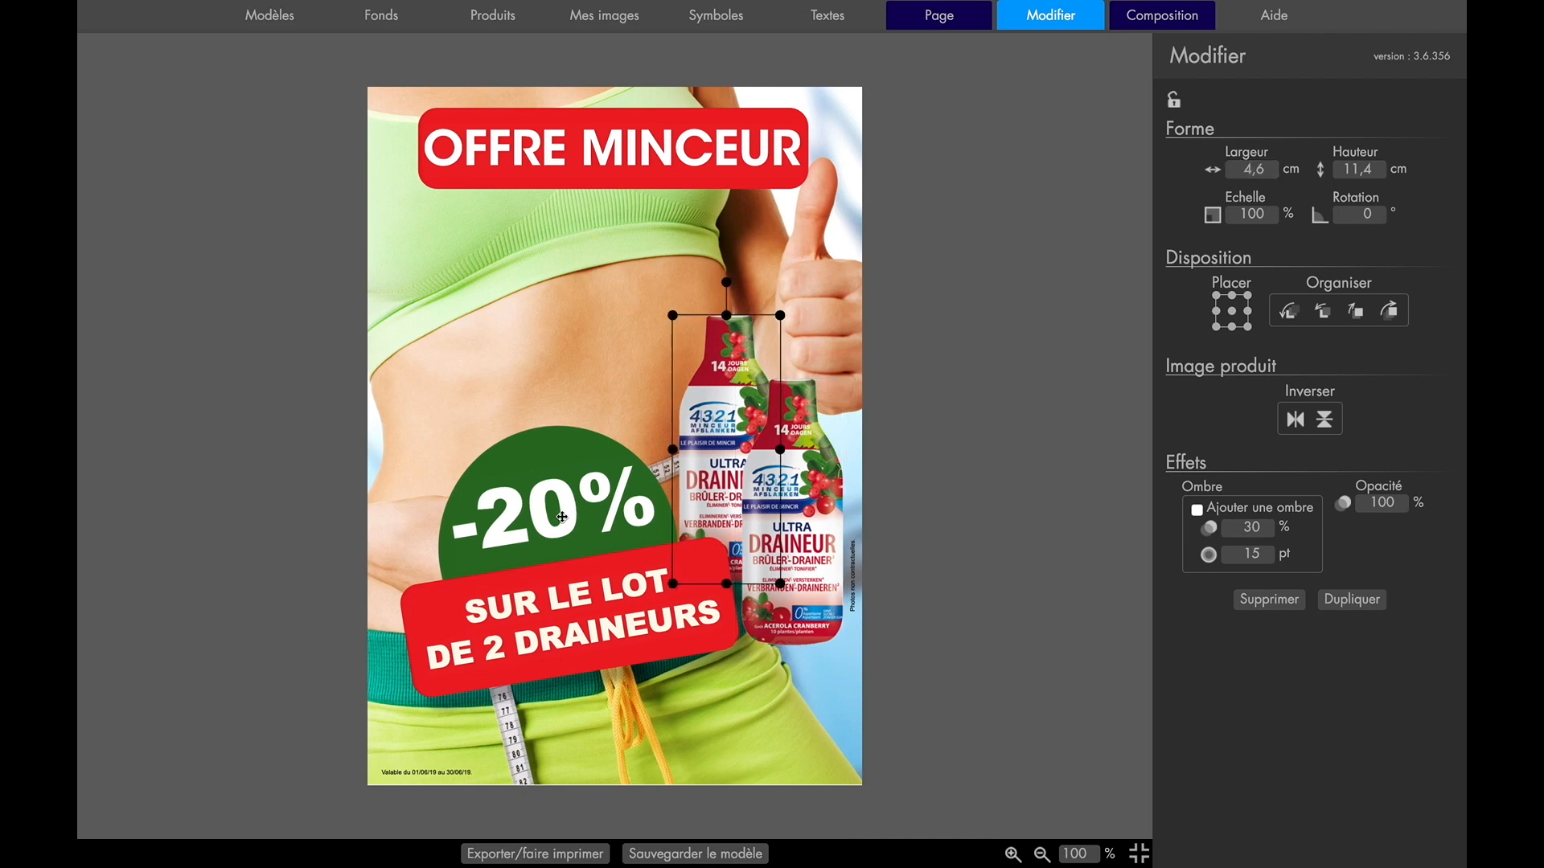
pyautogui.click(550, 448)
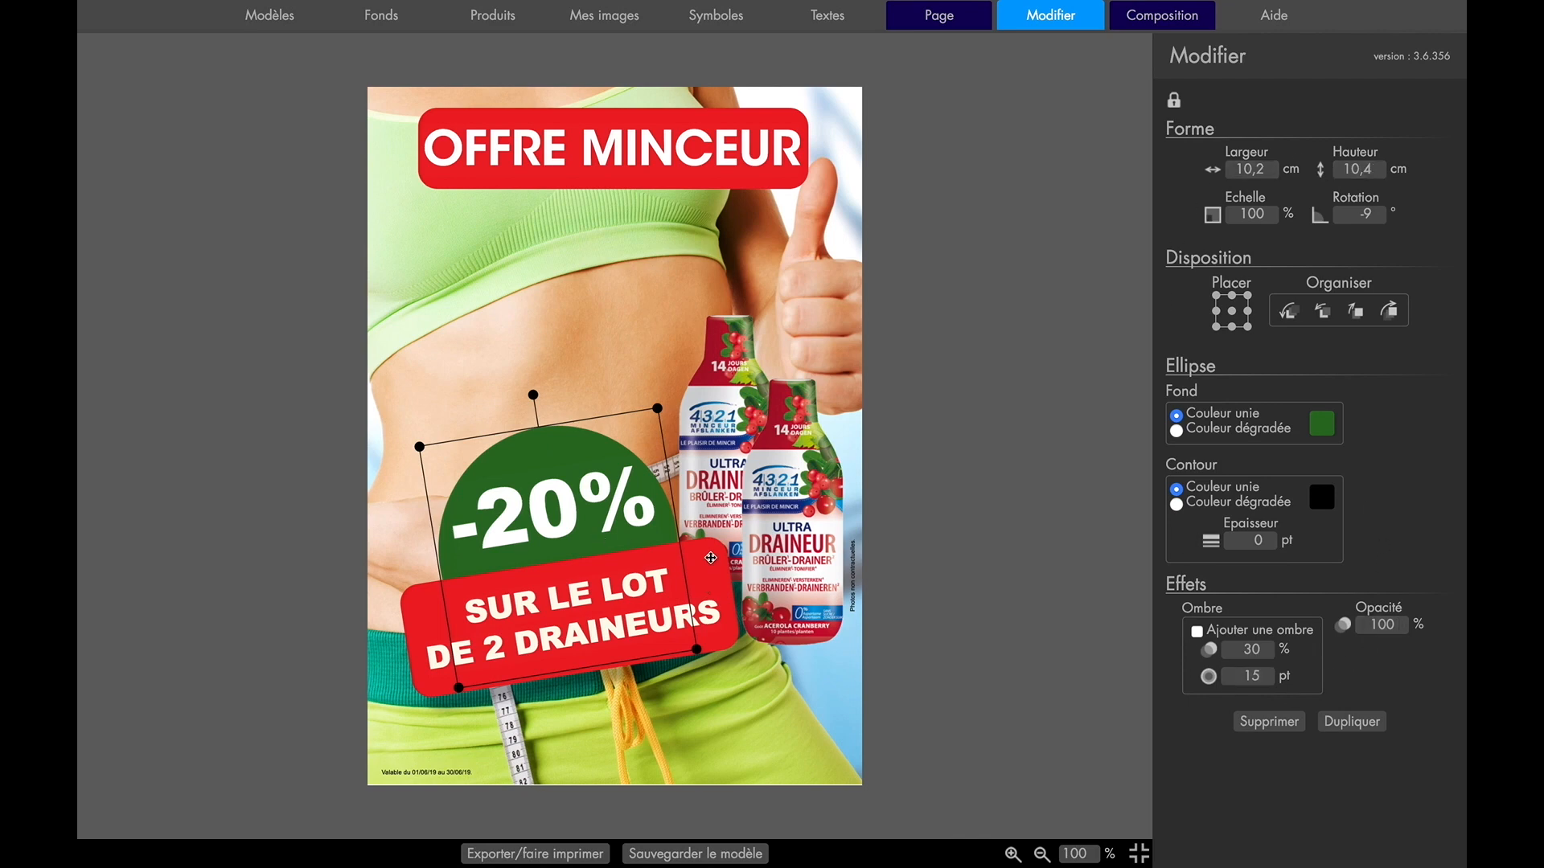
pyautogui.click(711, 558)
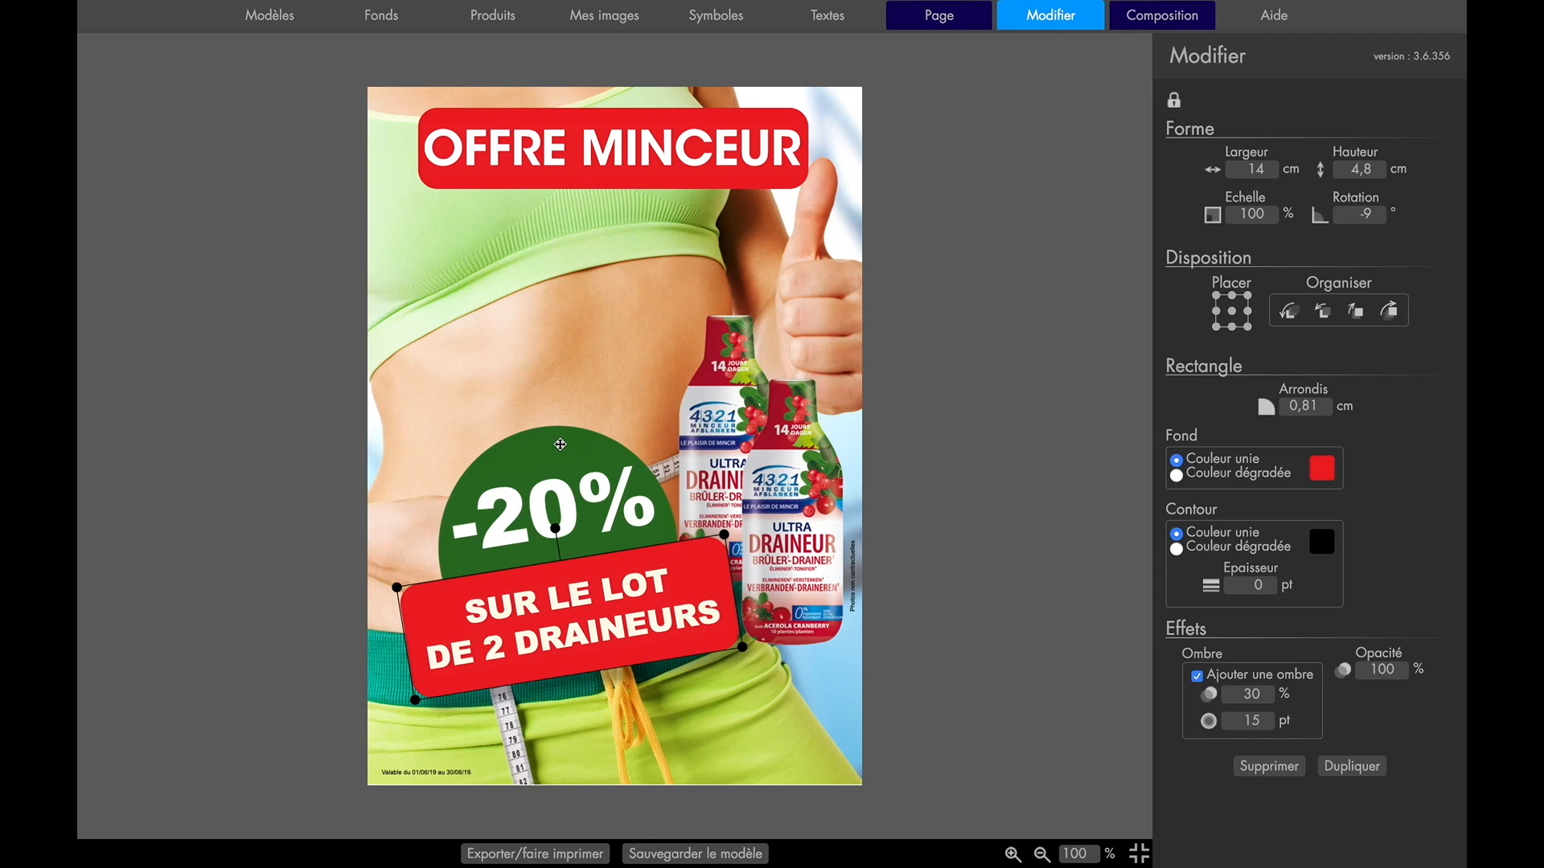
pyautogui.click(561, 445)
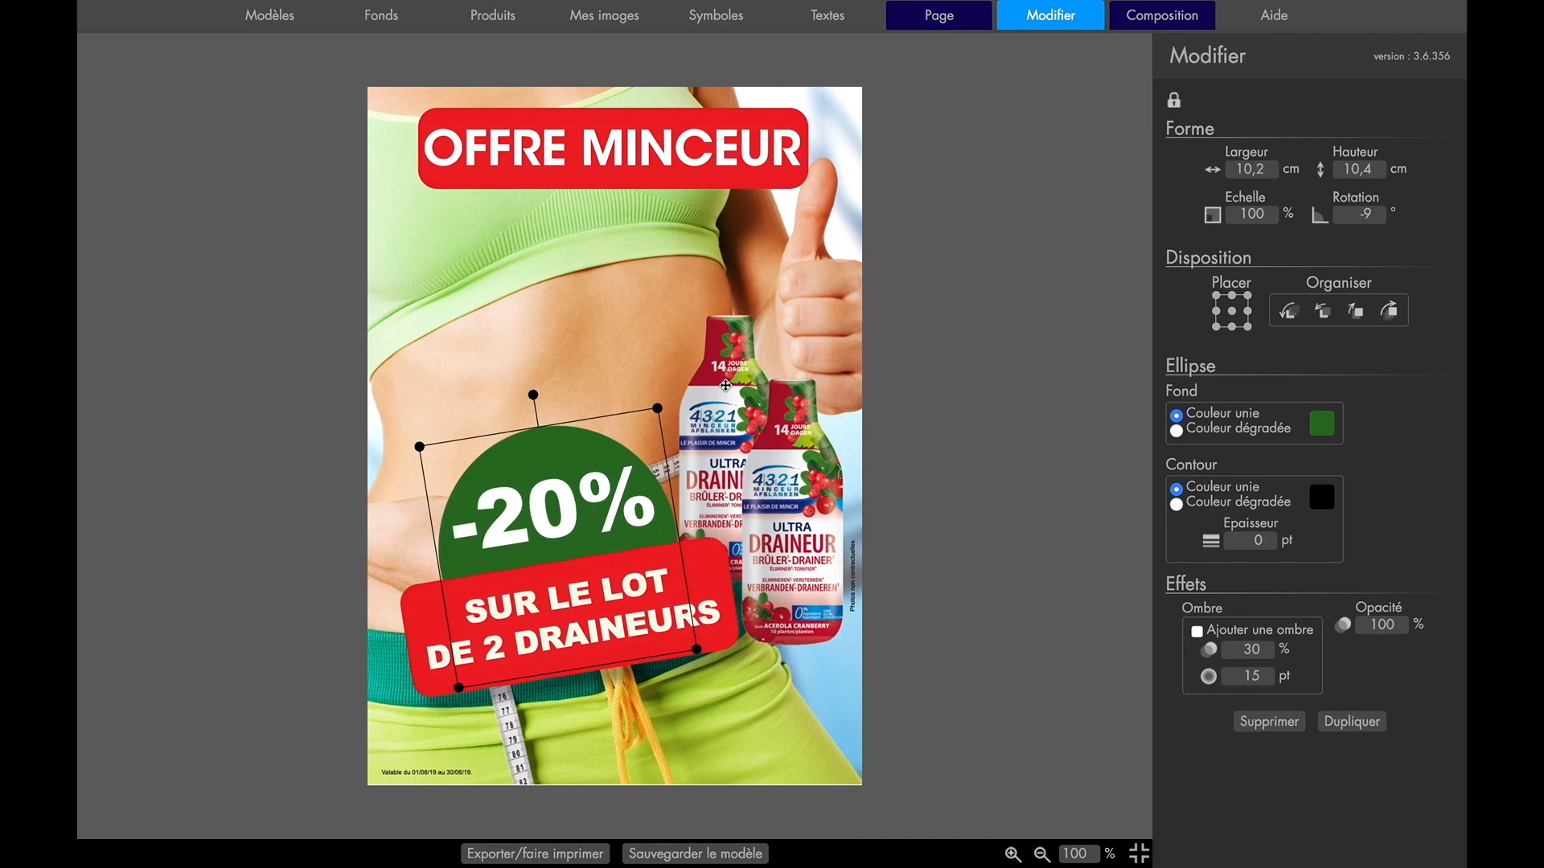
pyautogui.click(725, 385)
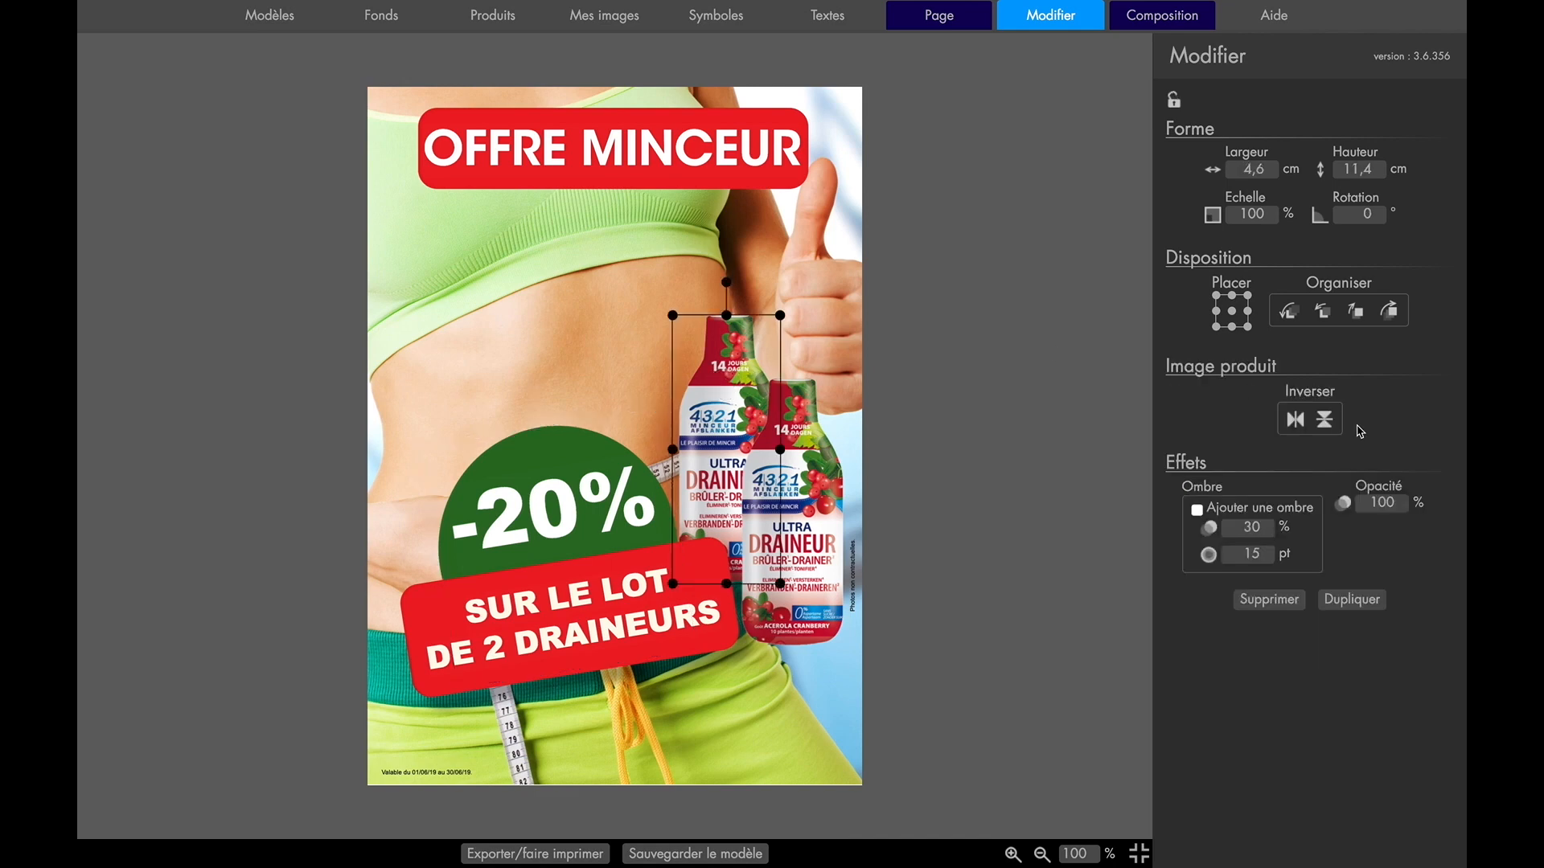
# Try mirroring the back product bottle about its vertical and horizontal axes
pyautogui.click(1296, 420)
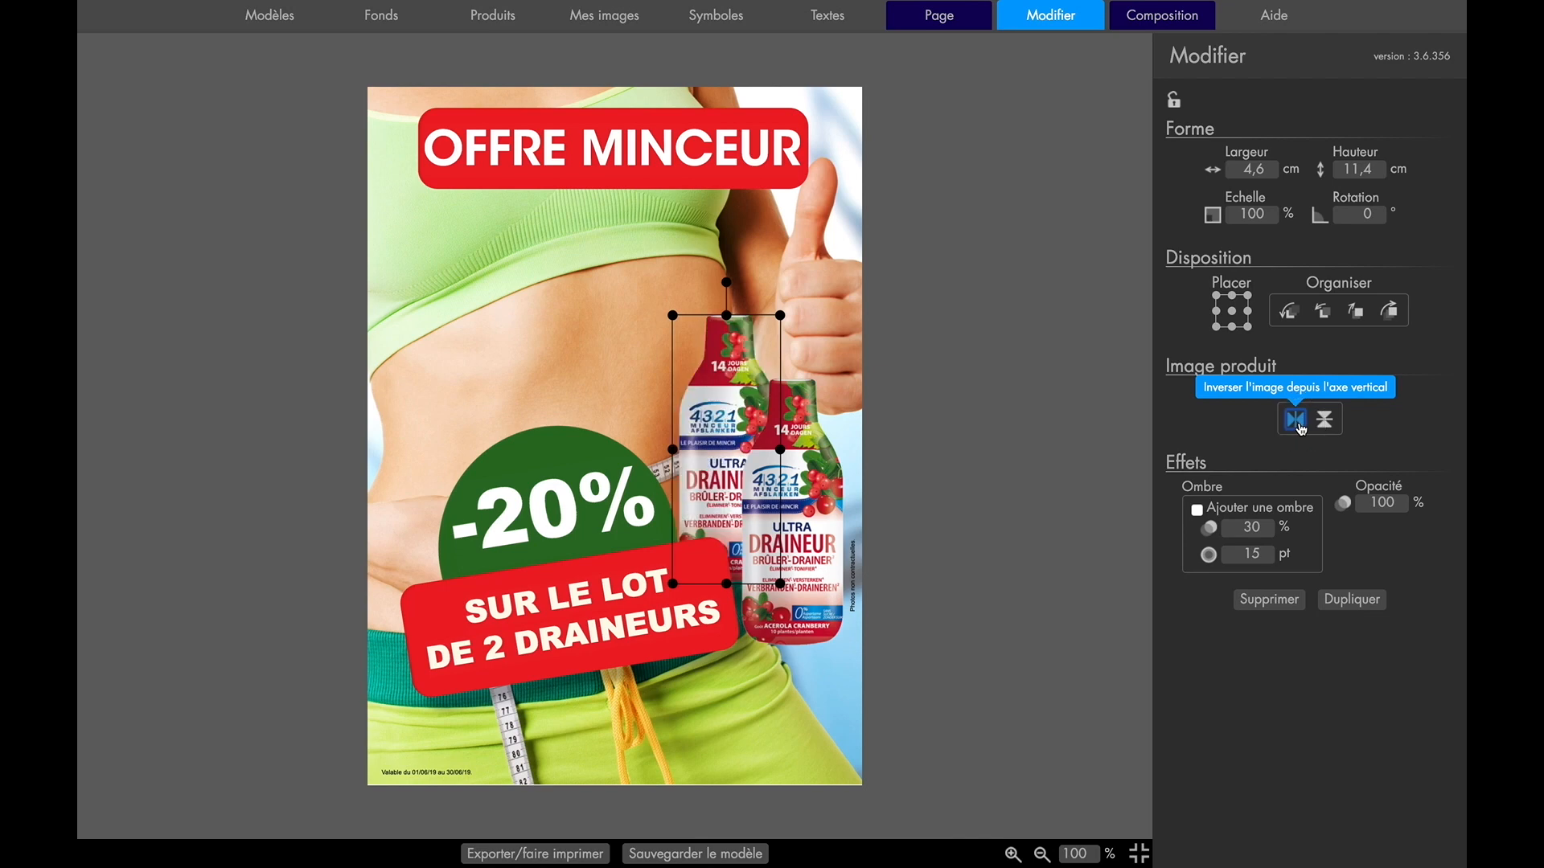
pyautogui.click(1327, 424)
pyautogui.click(1327, 424)
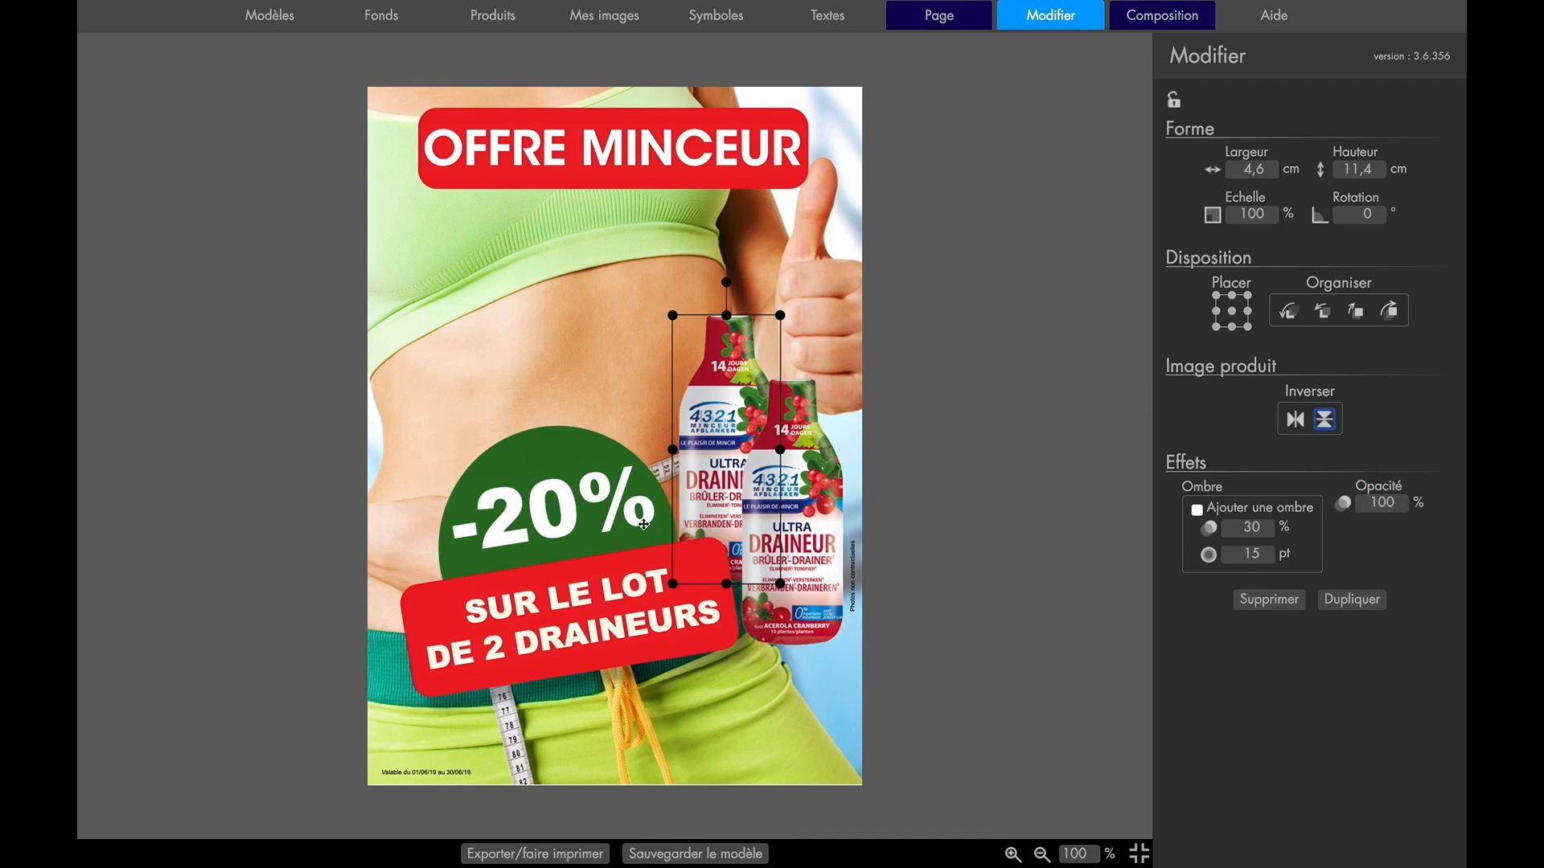
# Try the tilted red rectangle at 58% opacity, and set its opacity back to 100%
pyautogui.click(726, 635)
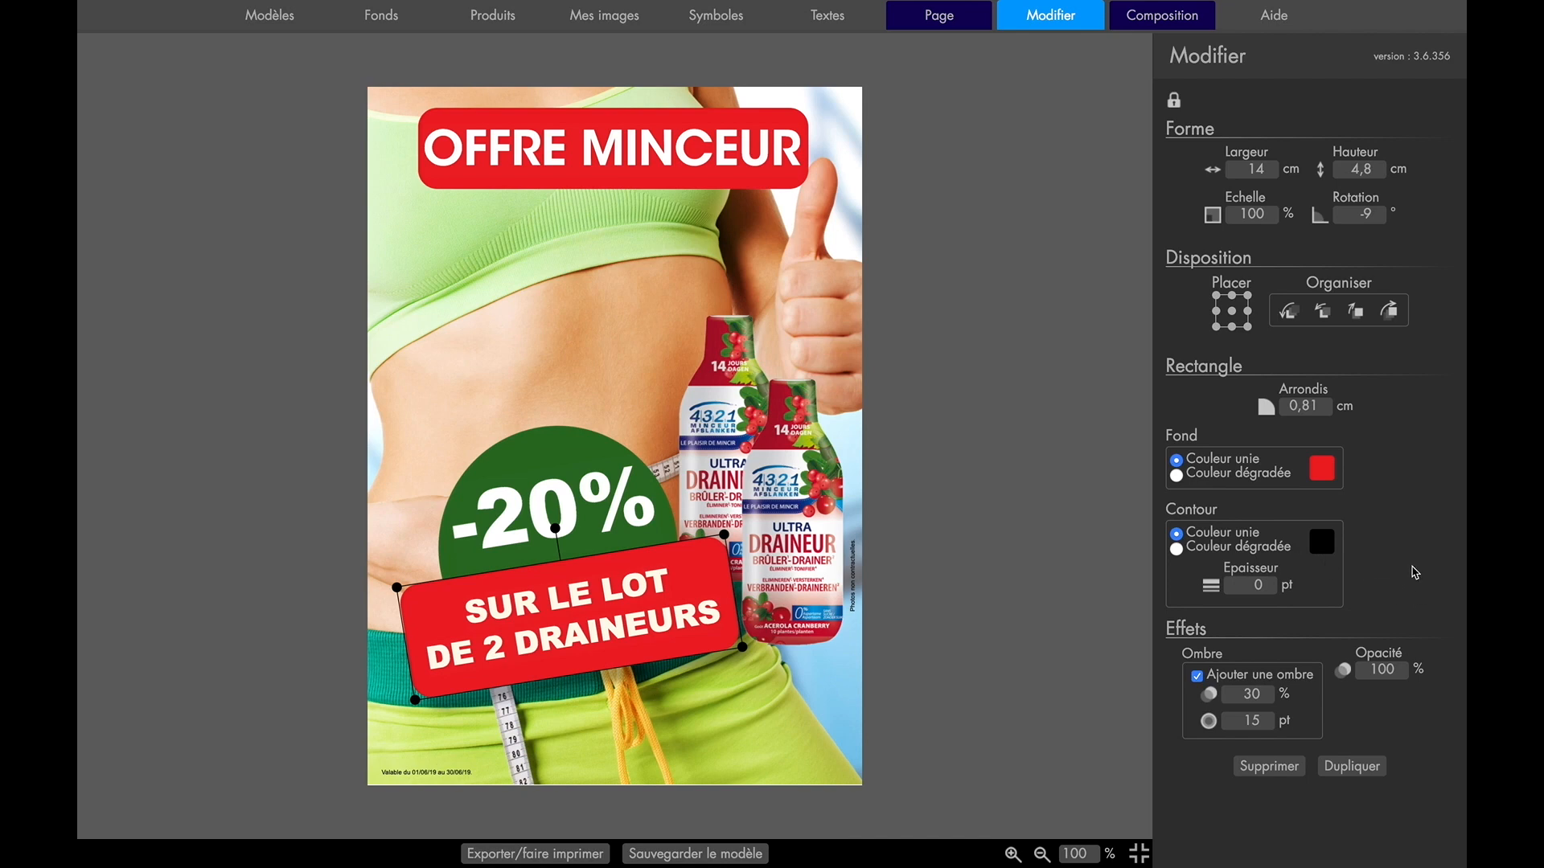
pyautogui.click(1381, 667)
pyautogui.click(1403, 677)
pyautogui.click(1402, 678)
pyautogui.click(1403, 678)
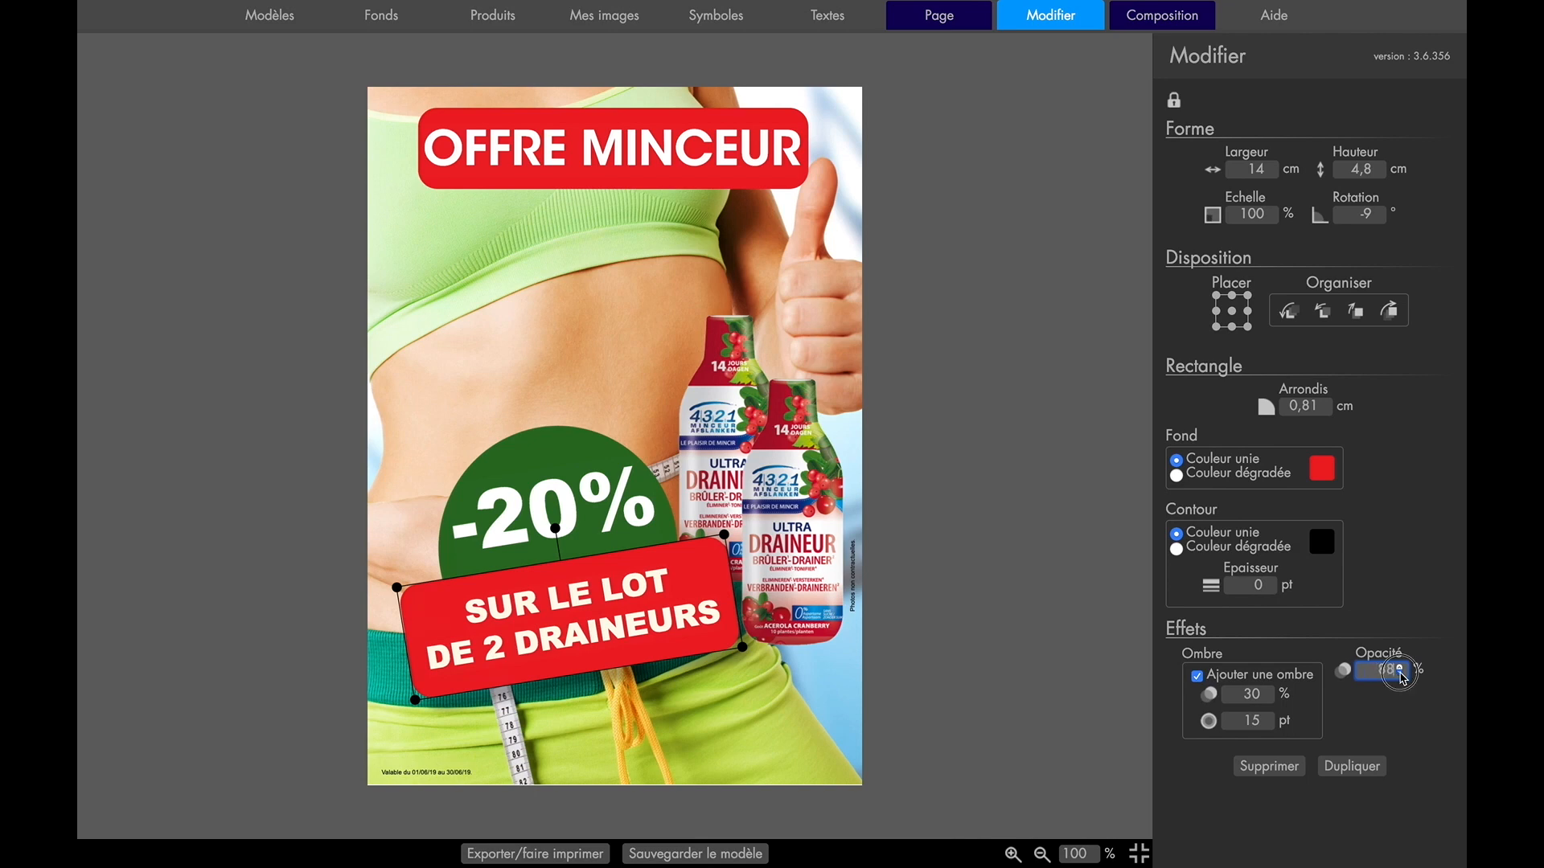
pyautogui.scroll(-20, 1403, 677)
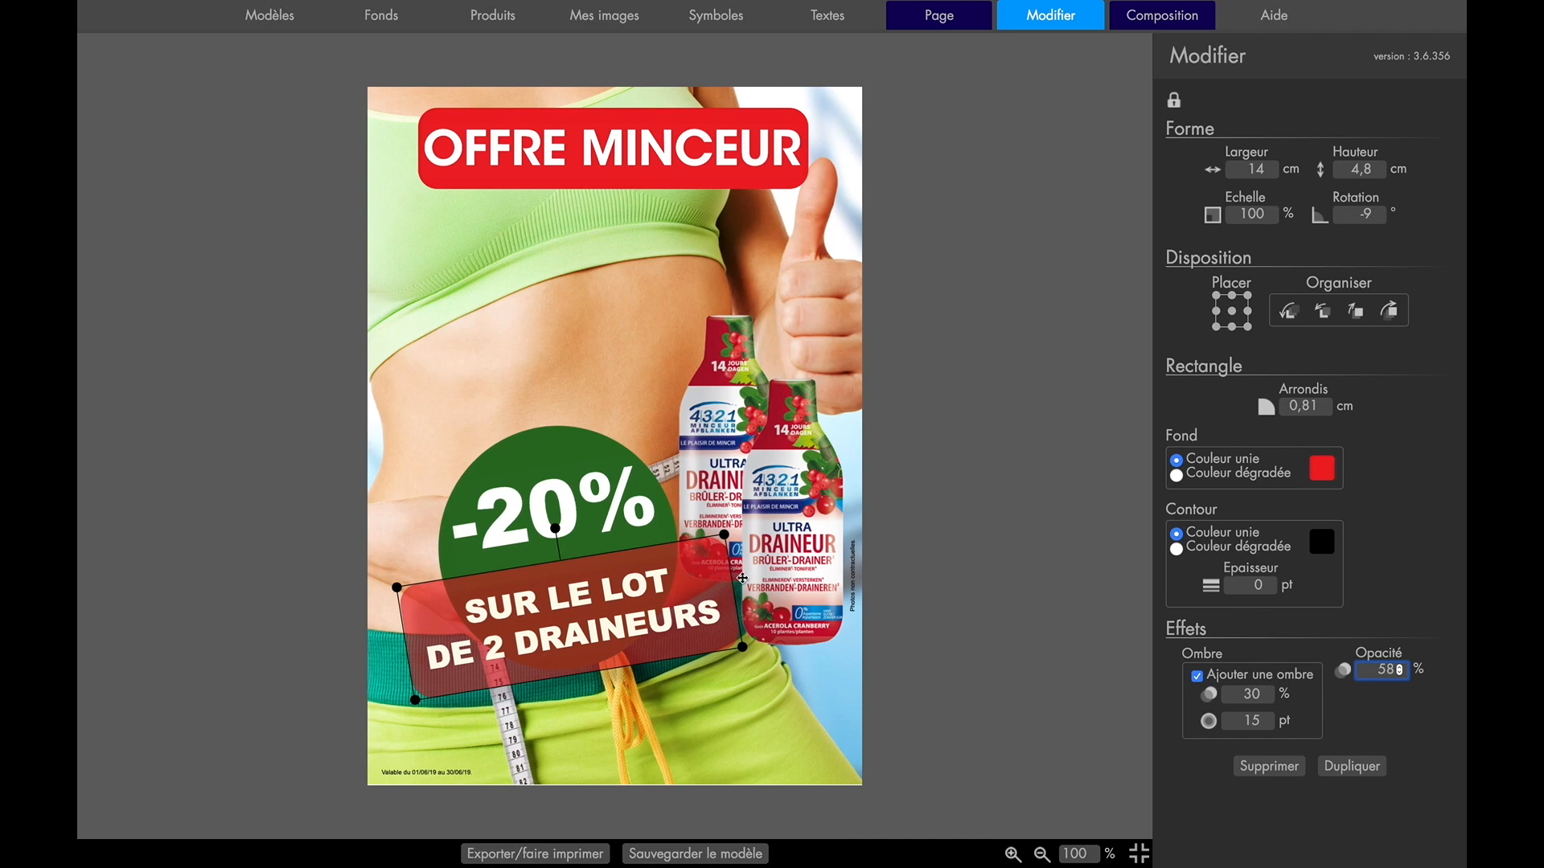
pyautogui.doubleClick(1377, 670)
pyautogui.write('100')
pyautogui.press('Return')
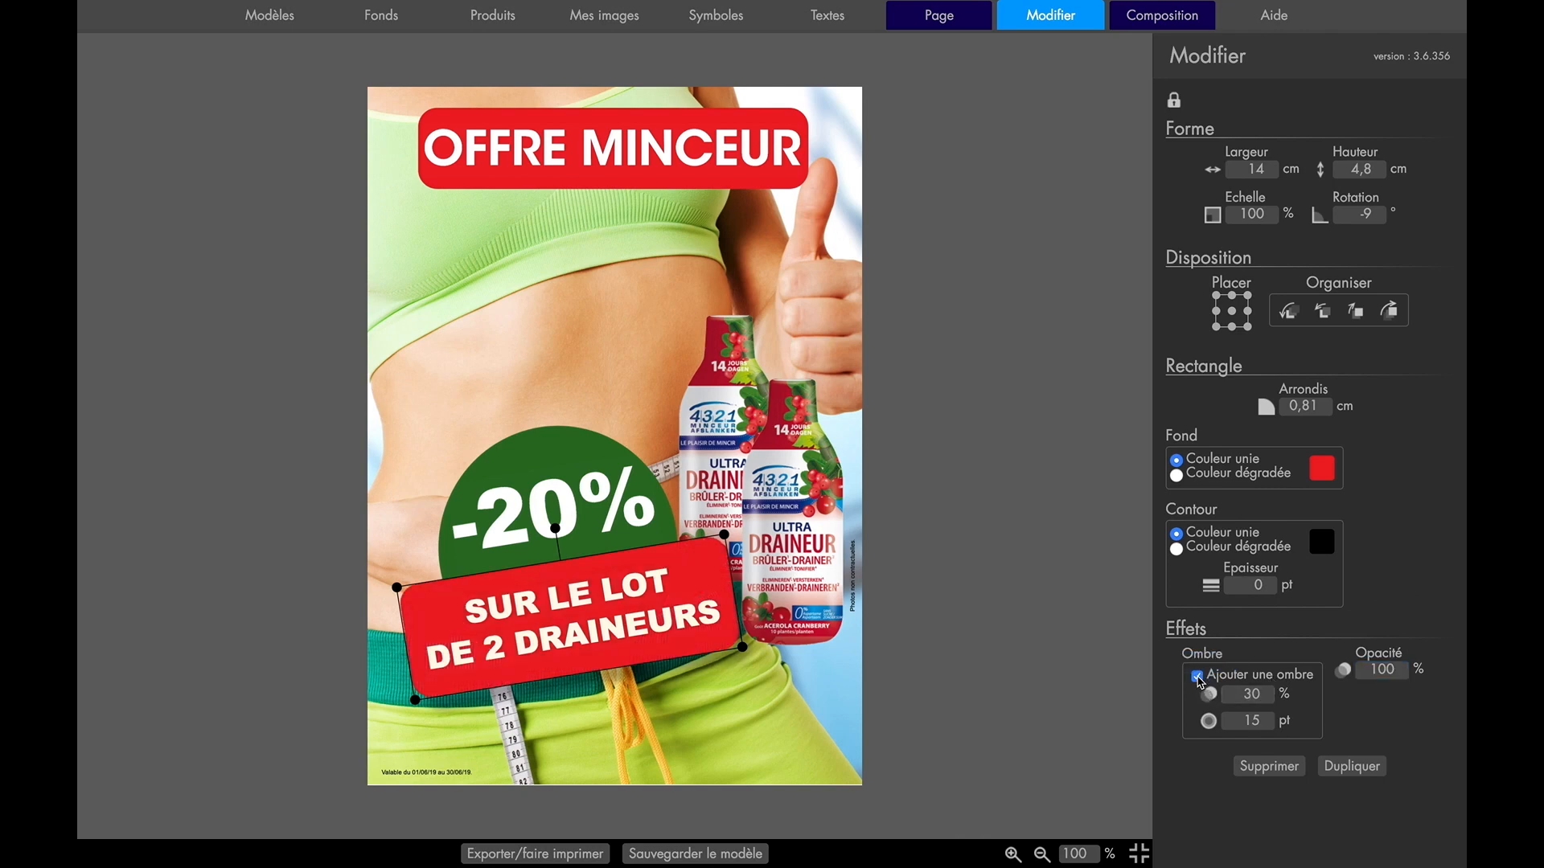
# Toggle the tilted red rectangle's shadow off and on to compare, leaving it enabled
pyautogui.click(1198, 678)
pyautogui.click(1198, 677)
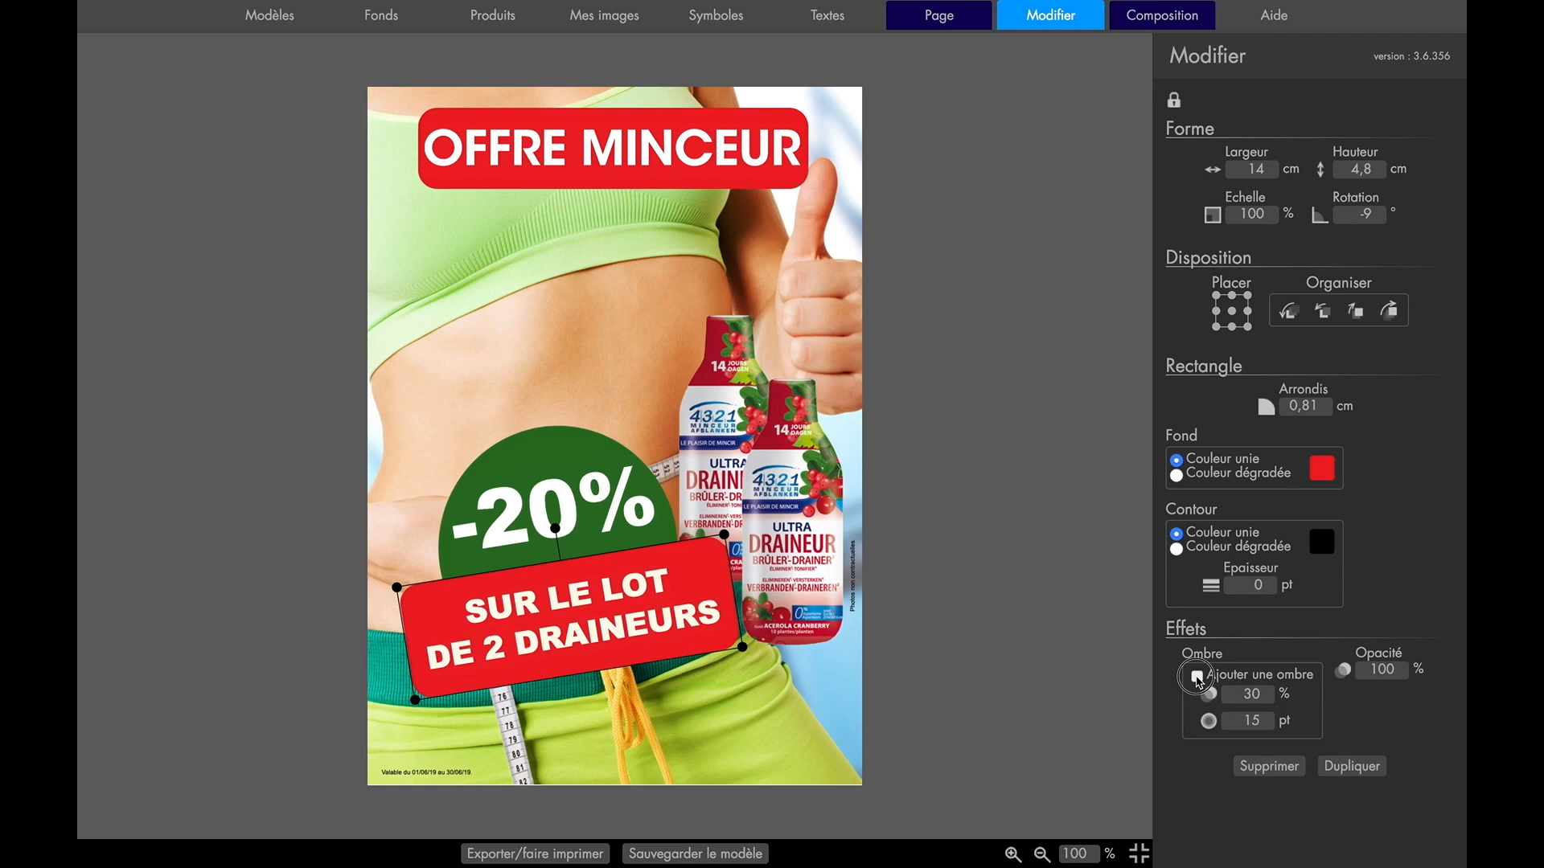
pyautogui.click(1198, 677)
pyautogui.click(1198, 677)
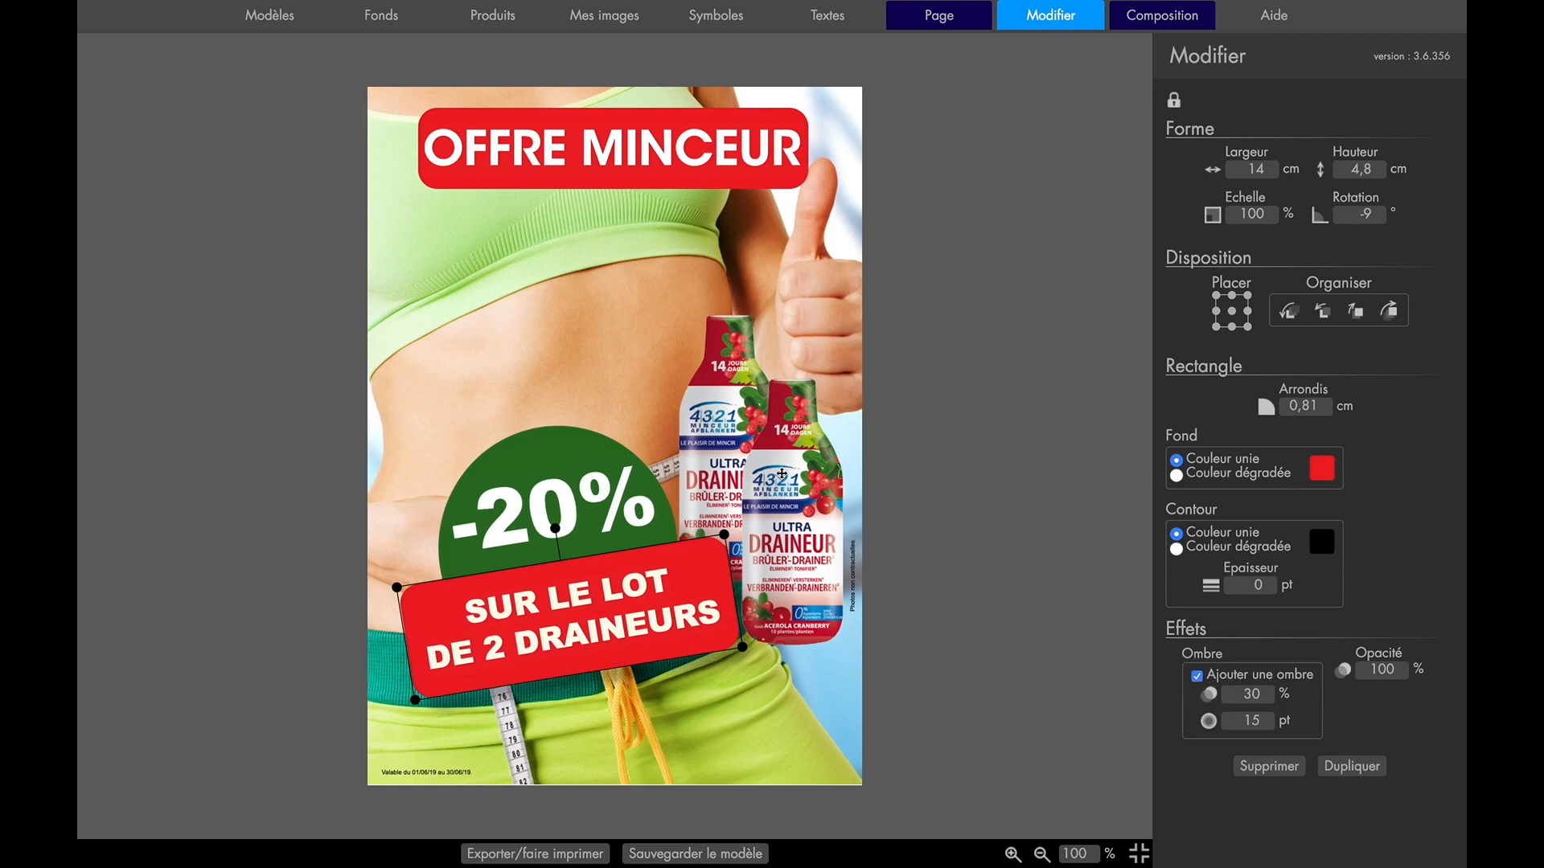
# Add a shadow to the front product bottle with an intensity of 30%
pyautogui.click(782, 474)
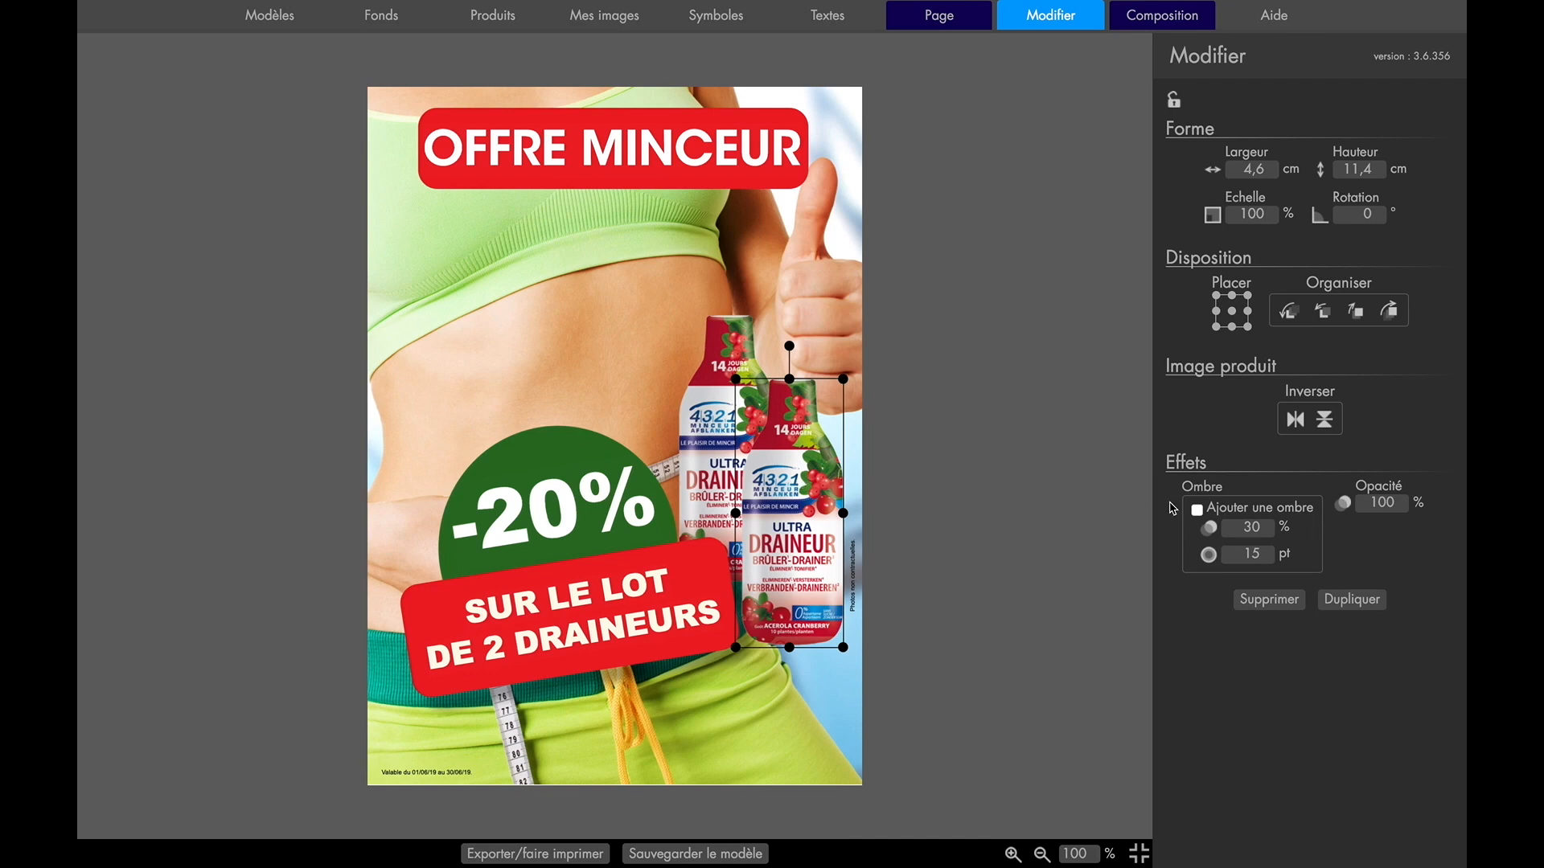
pyautogui.click(1198, 510)
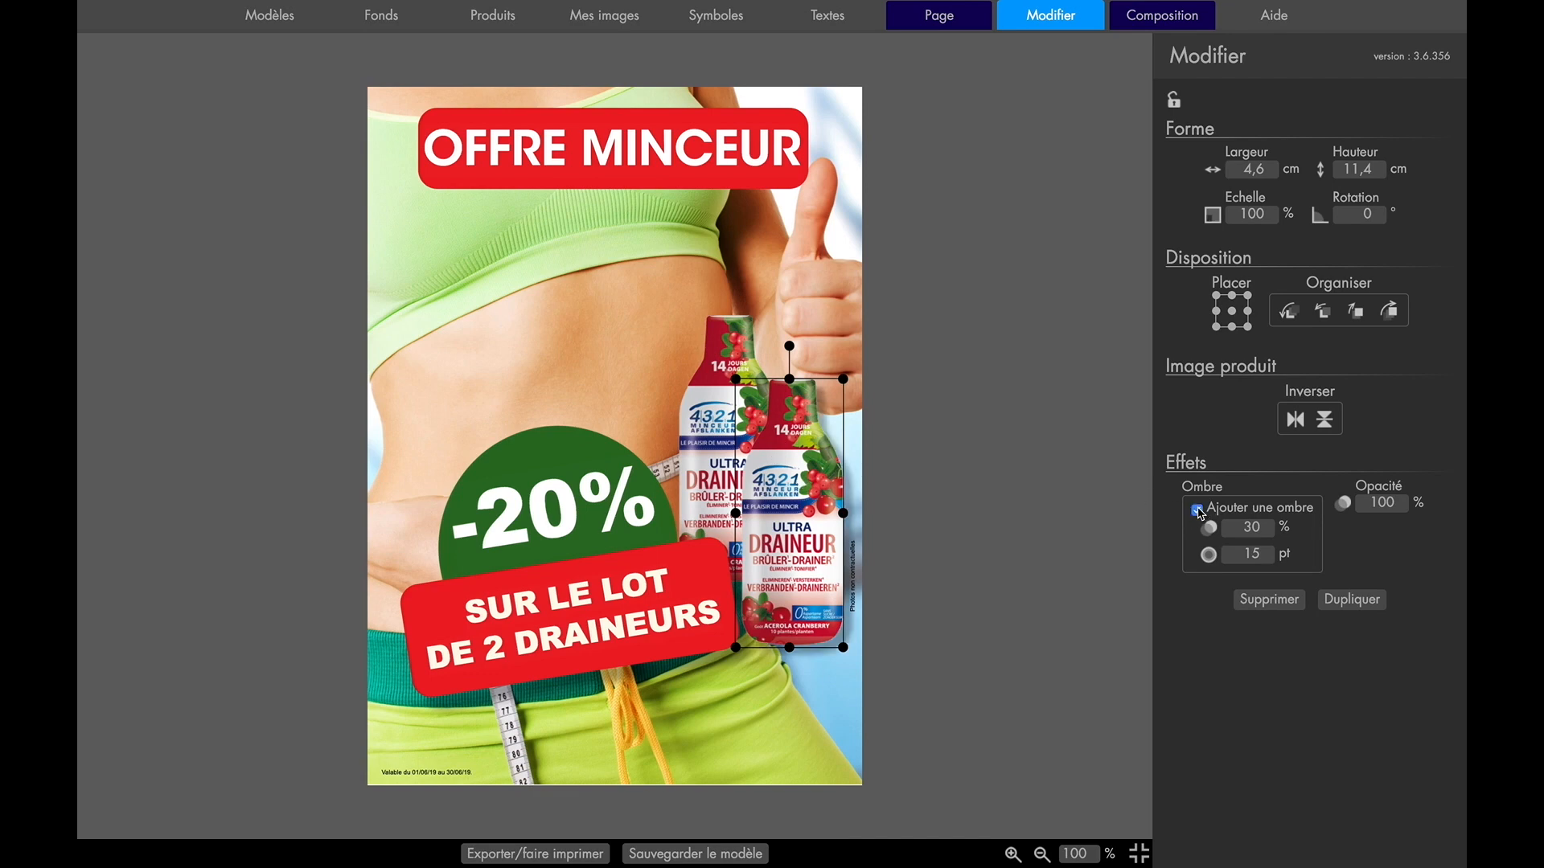
pyautogui.click(1198, 511)
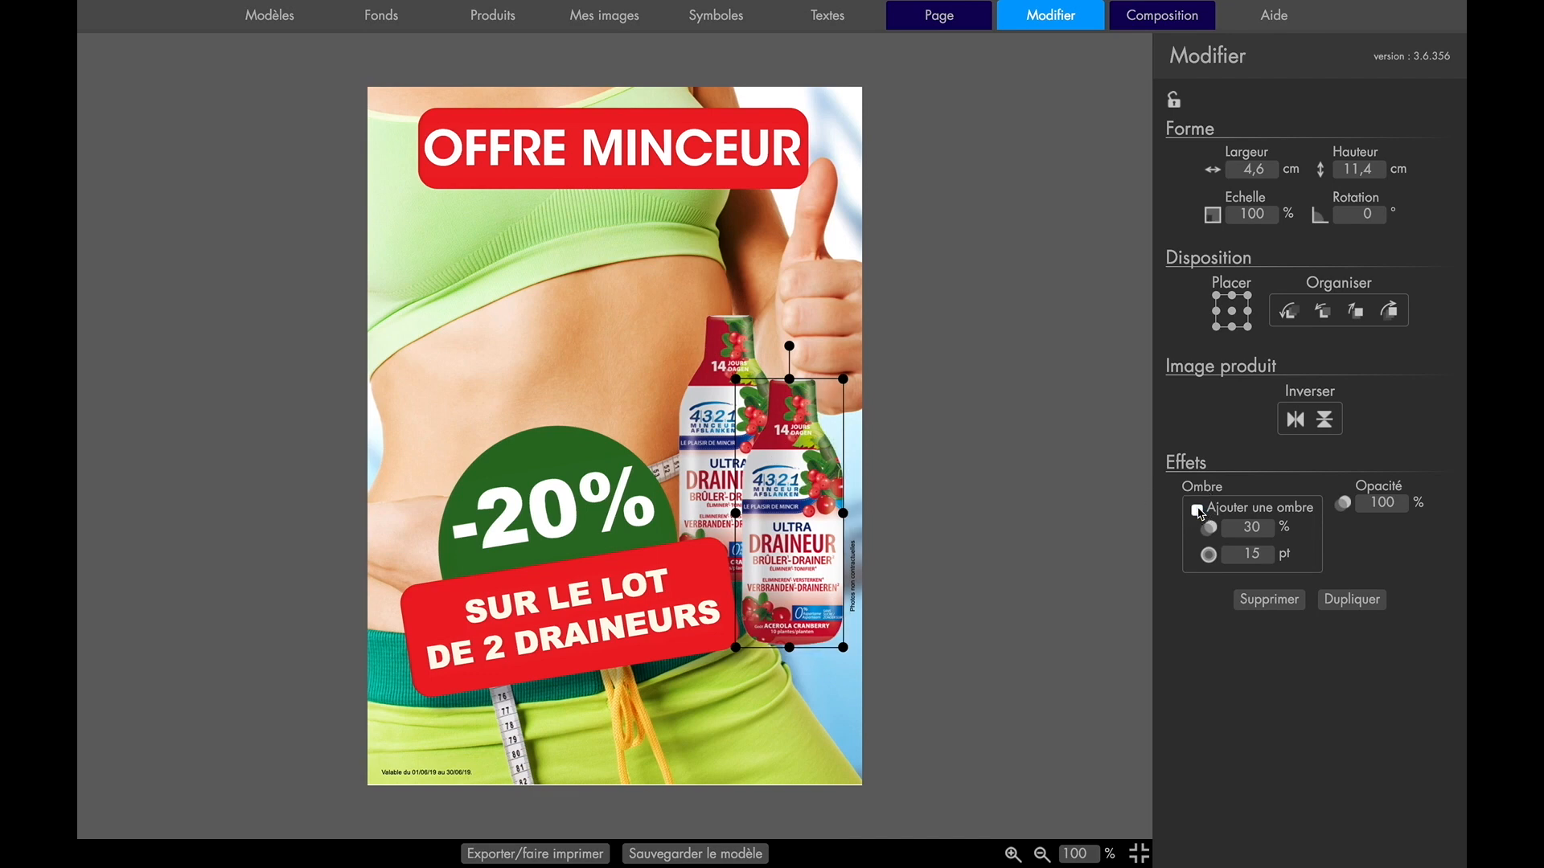
pyautogui.click(1198, 511)
pyautogui.click(1199, 511)
pyautogui.click(1198, 511)
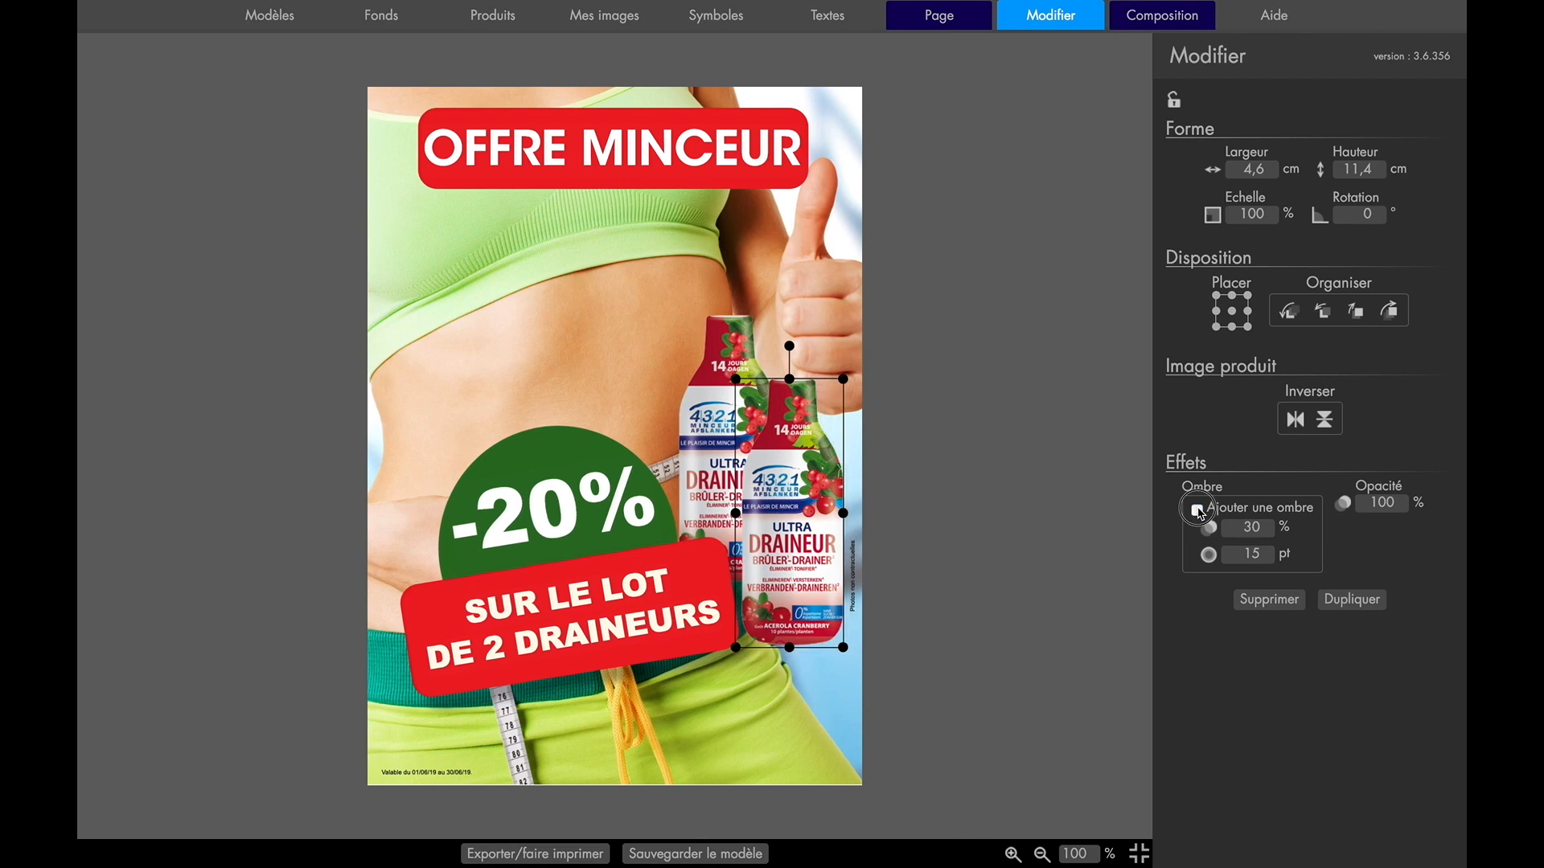
pyautogui.click(1250, 528)
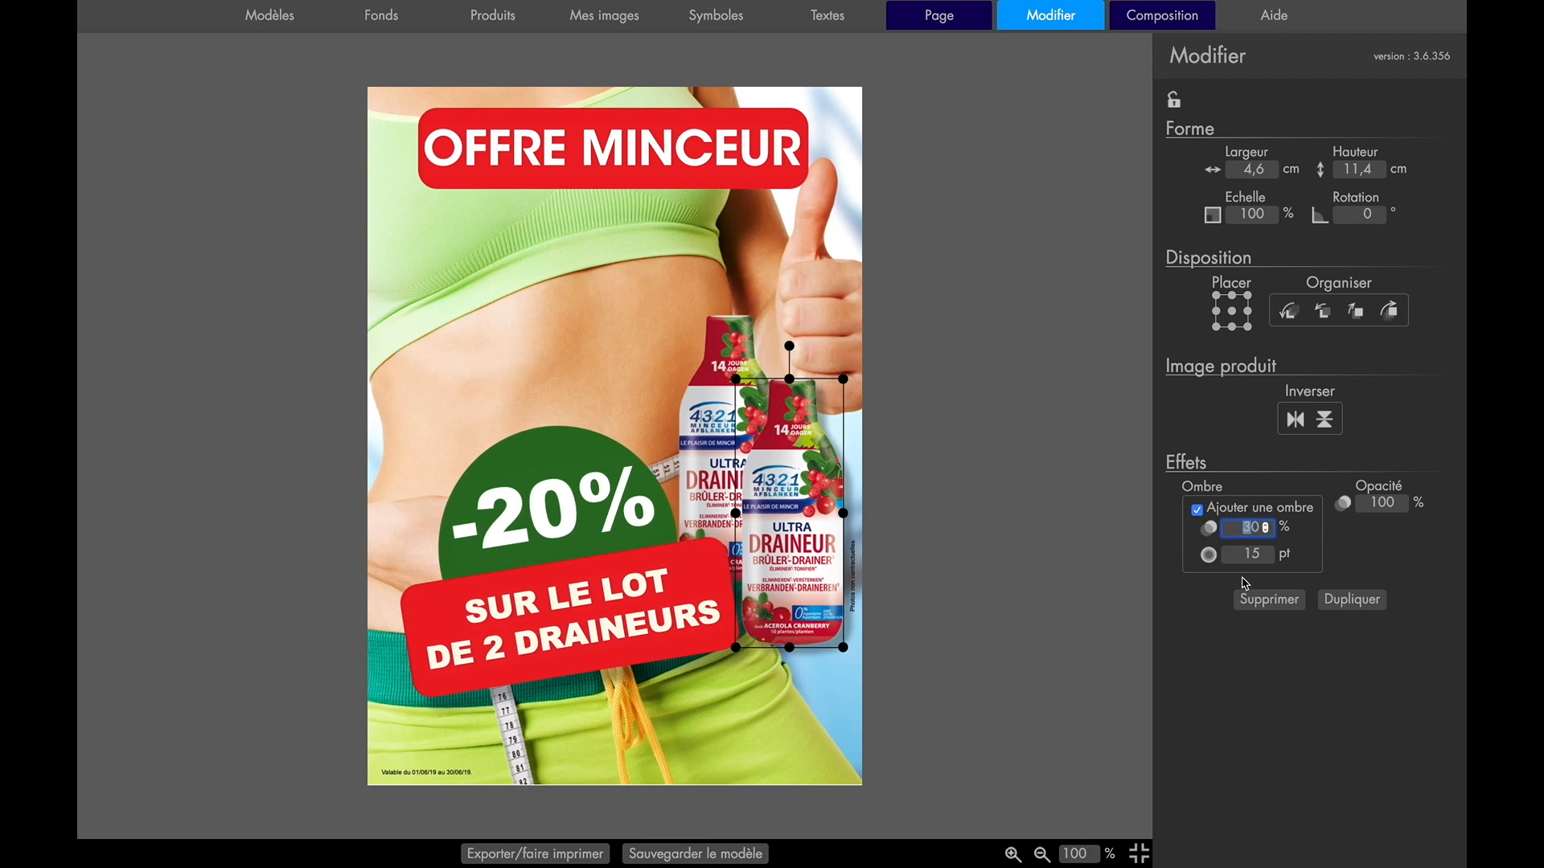
pyautogui.press('Return')
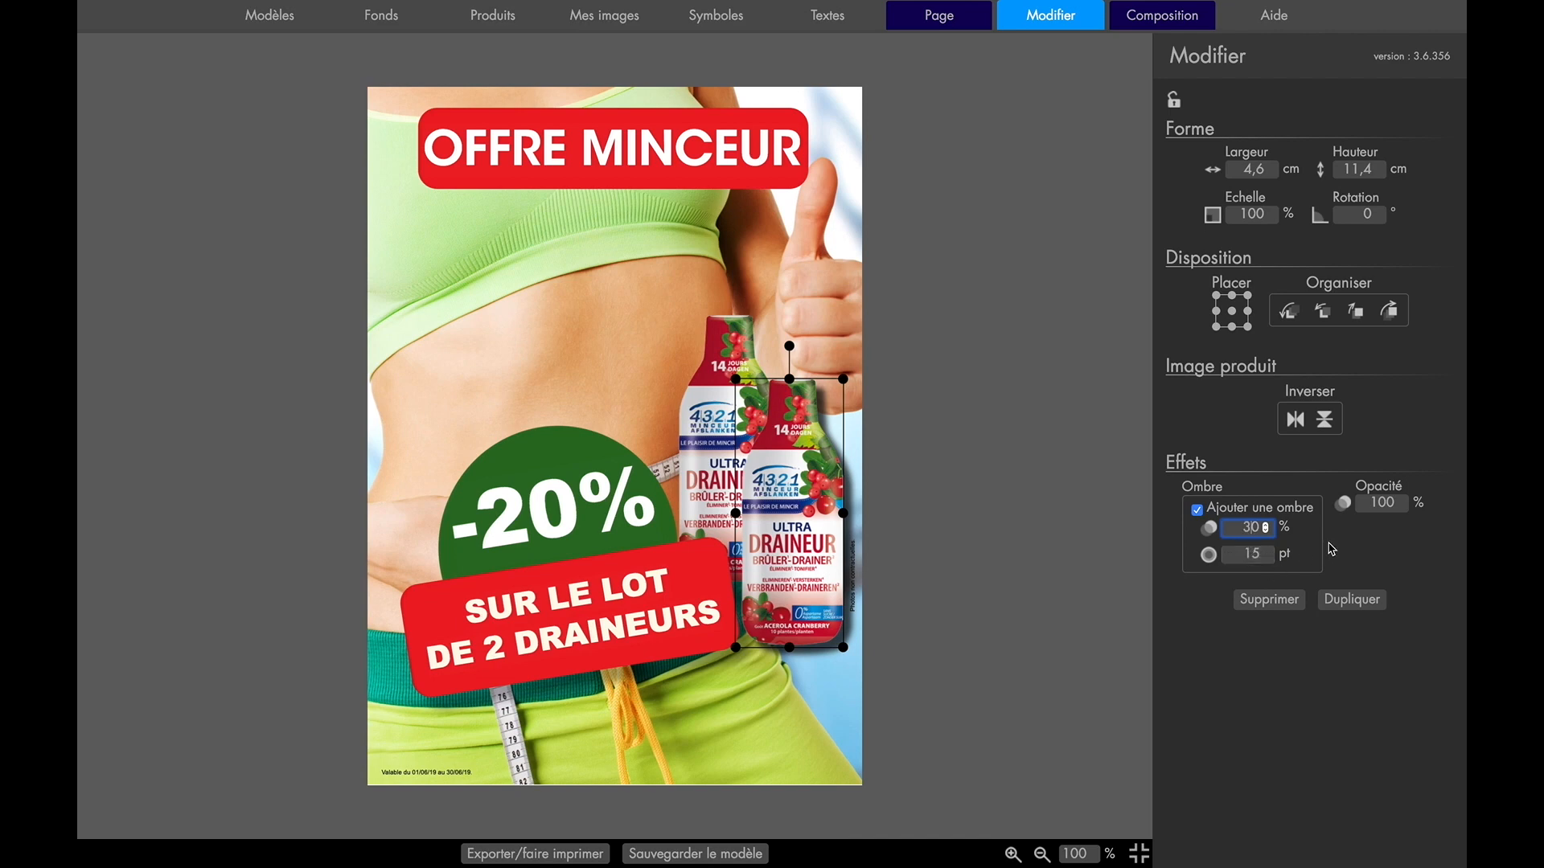
pyautogui.press('Return')
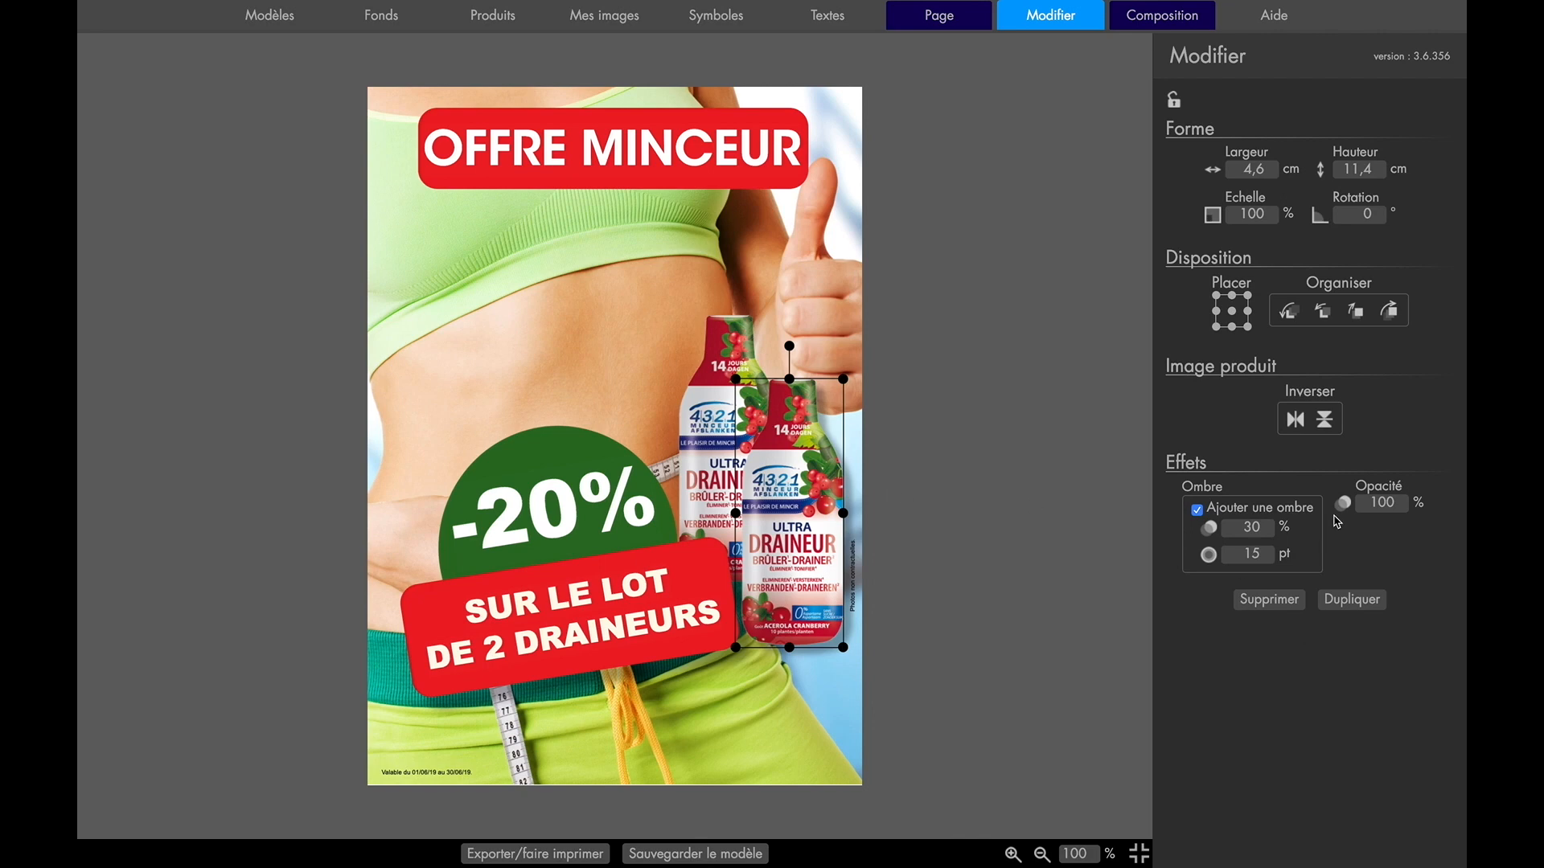
# Try the page placement presets on the front bottle, and move it back to overlap the back bottle's lower right
pyautogui.click(1233, 314)
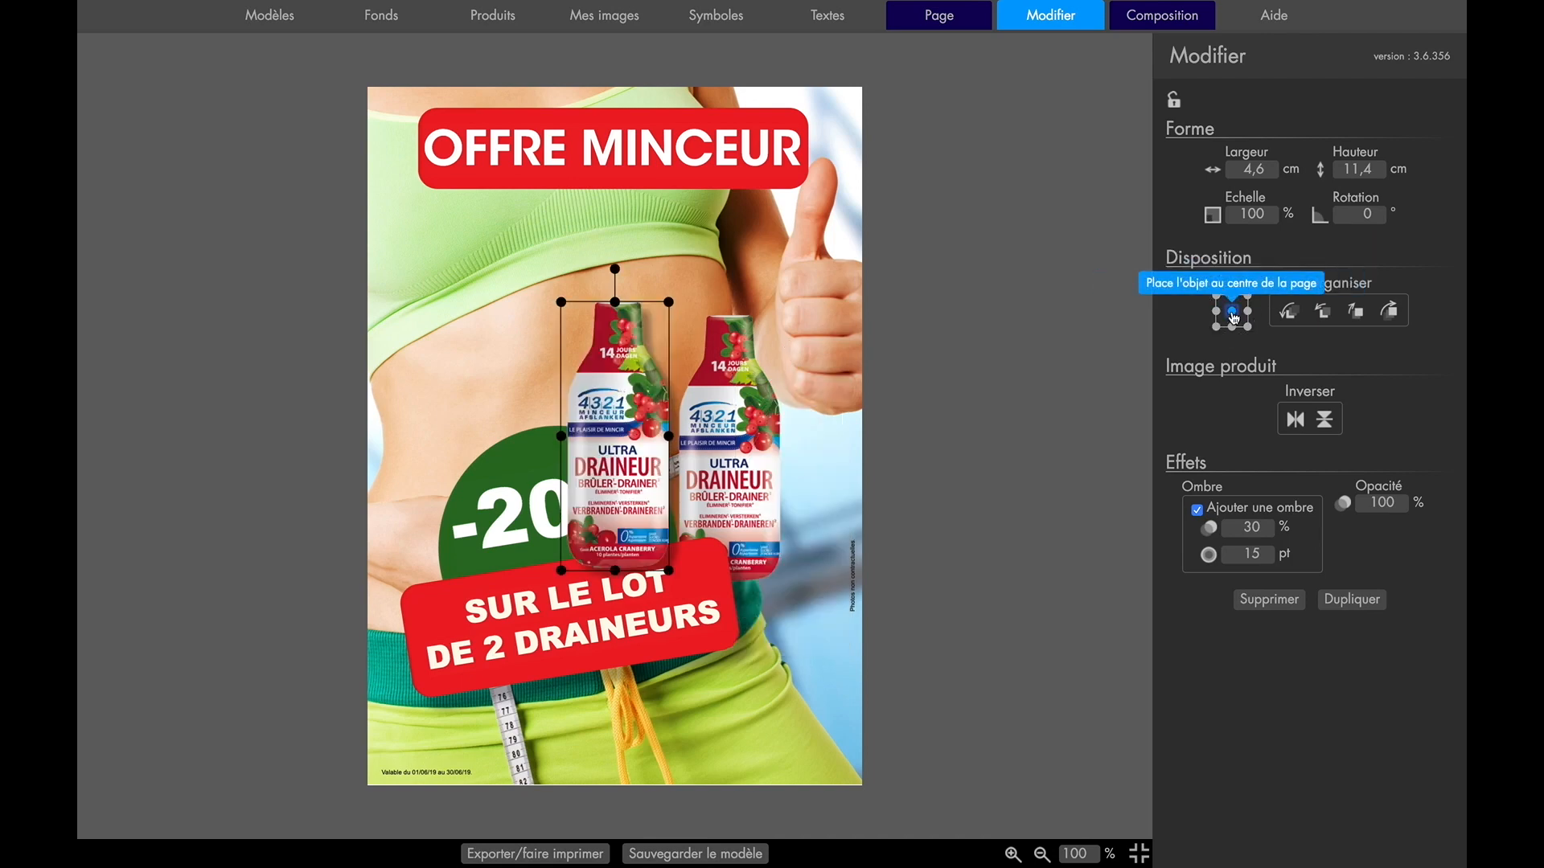
pyautogui.click(1217, 314)
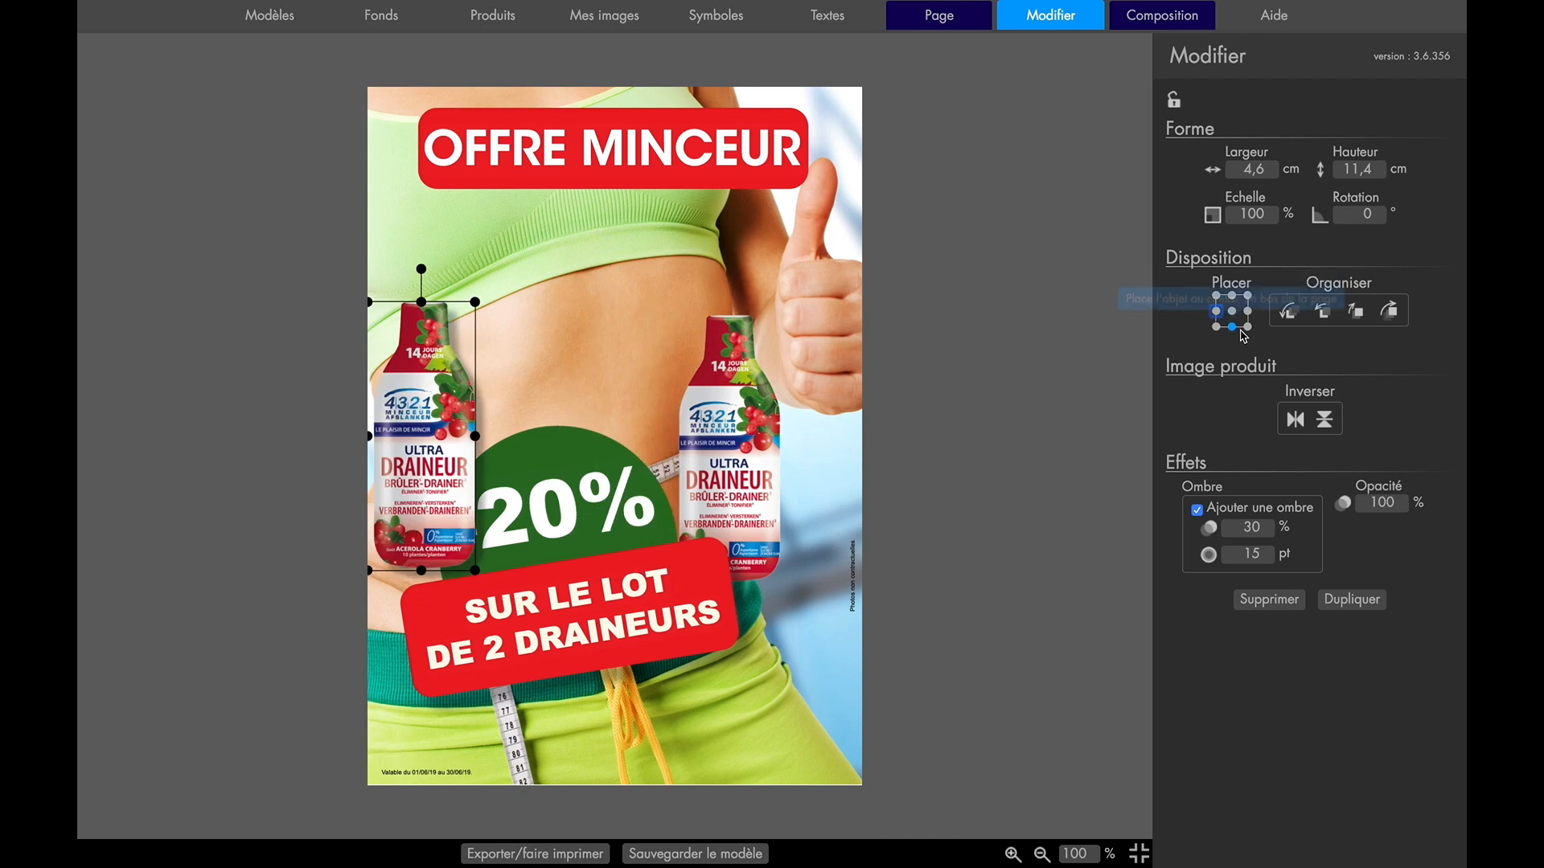
pyautogui.click(1232, 327)
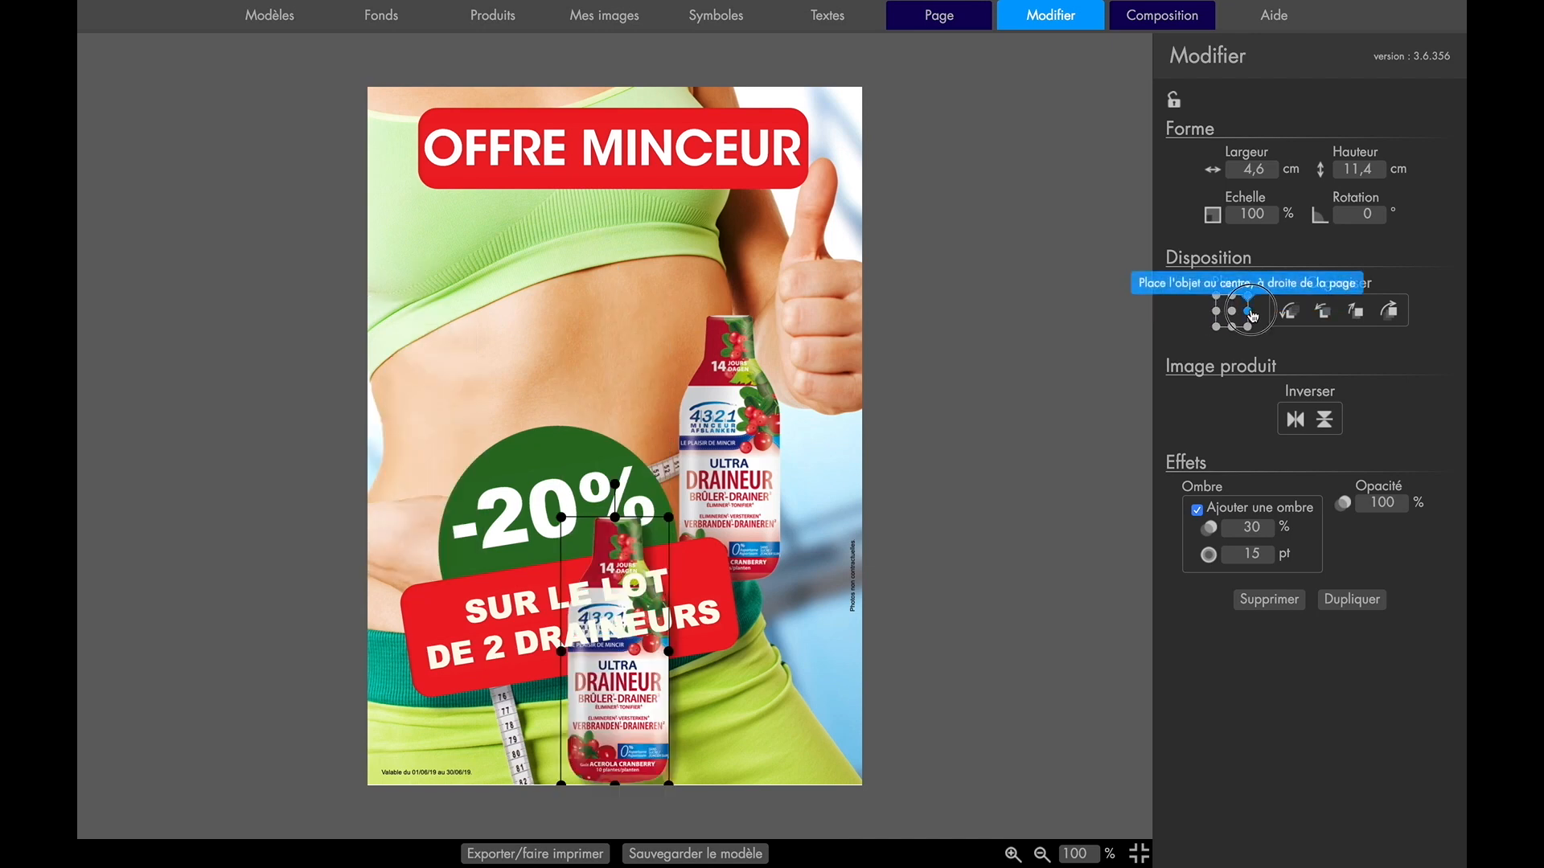
pyautogui.click(1248, 312)
pyautogui.click(1233, 297)
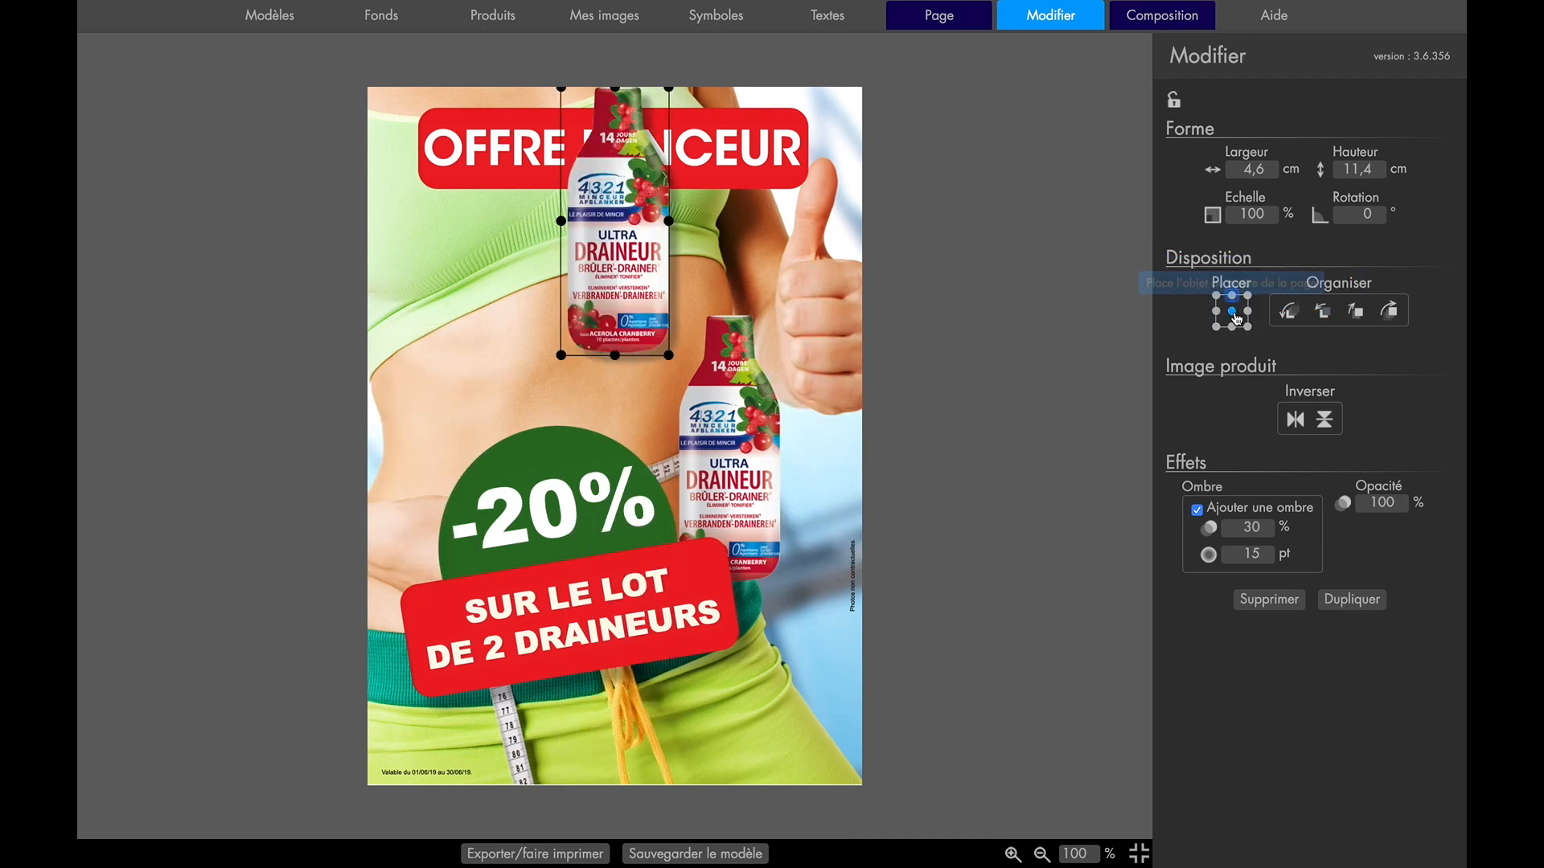
pyautogui.moveTo(603, 228); pyautogui.dragTo(773, 489)
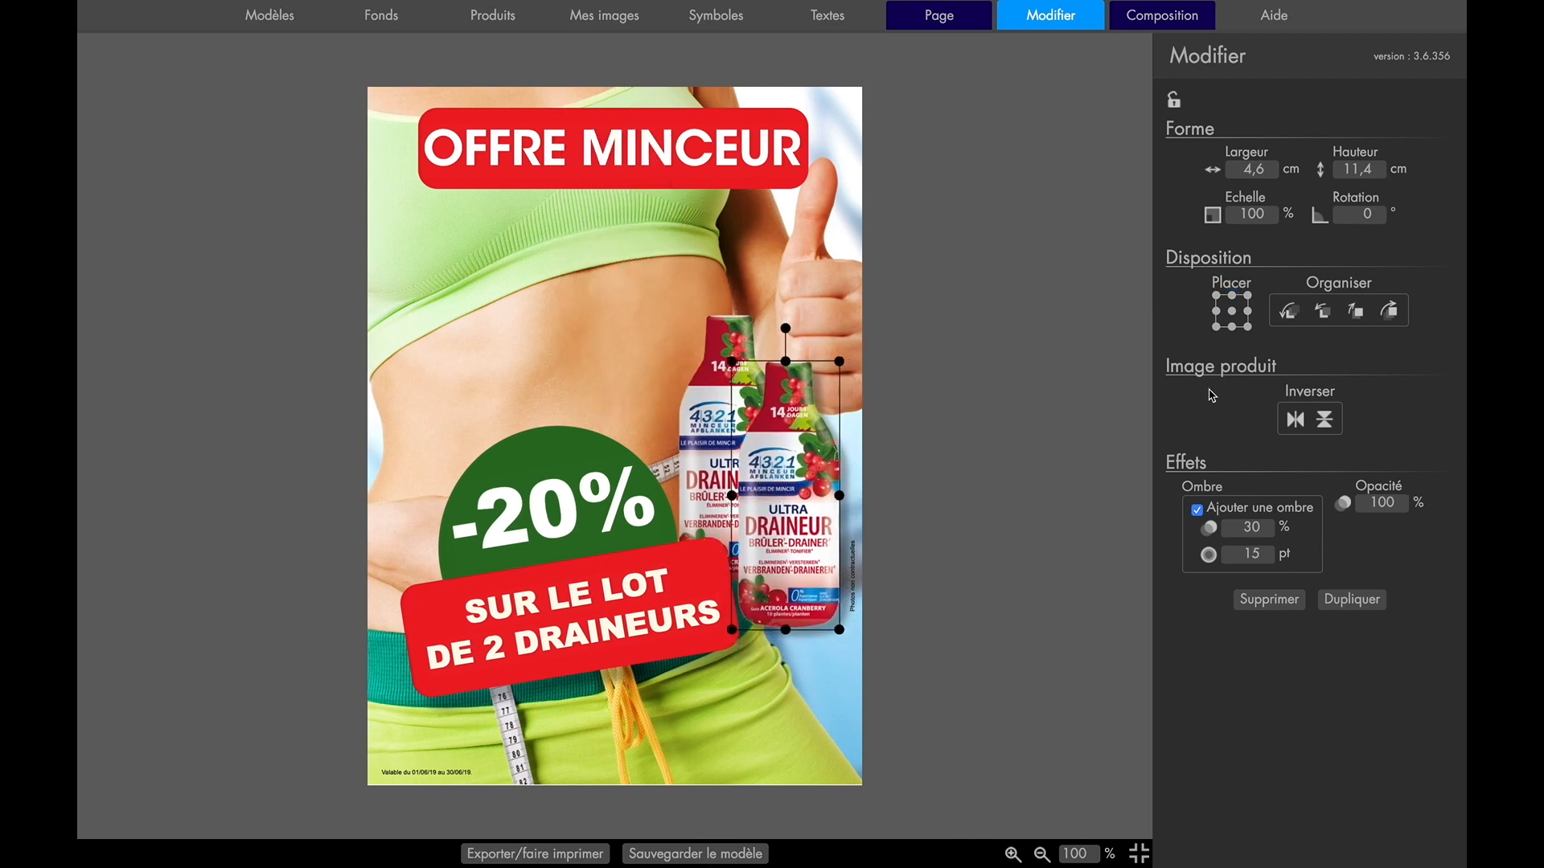
# Reduce the corner rounding of the OFFRE MINCEUR rectangle to 0,39 cm
pyautogui.click(565, 181)
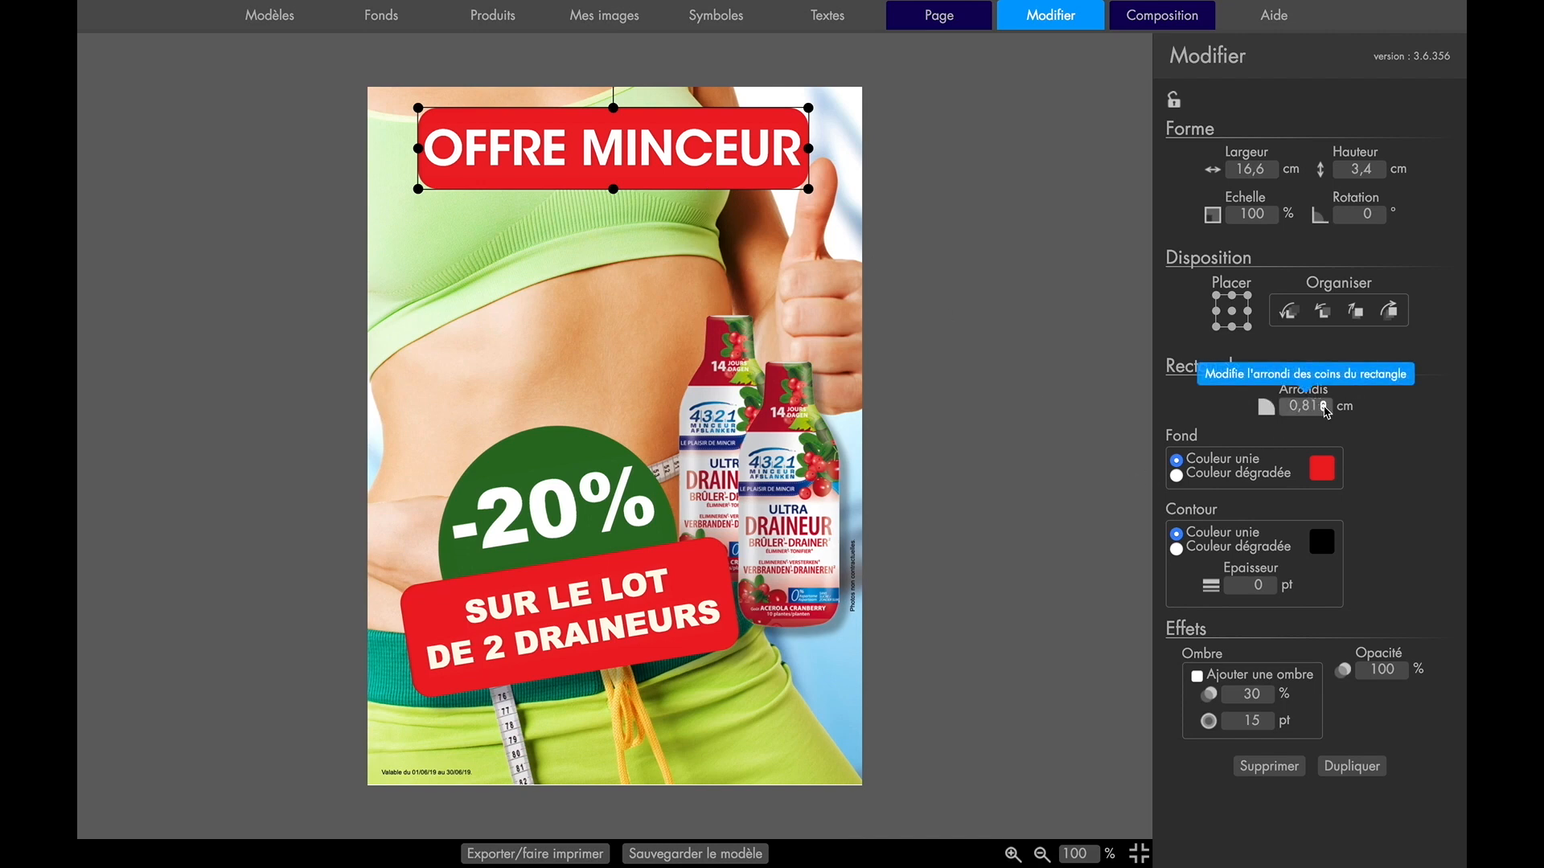
pyautogui.click(1325, 413)
pyautogui.click(1326, 414)
pyautogui.click(1326, 414)
pyautogui.click(1325, 414)
pyautogui.click(1325, 415)
pyautogui.click(1325, 415)
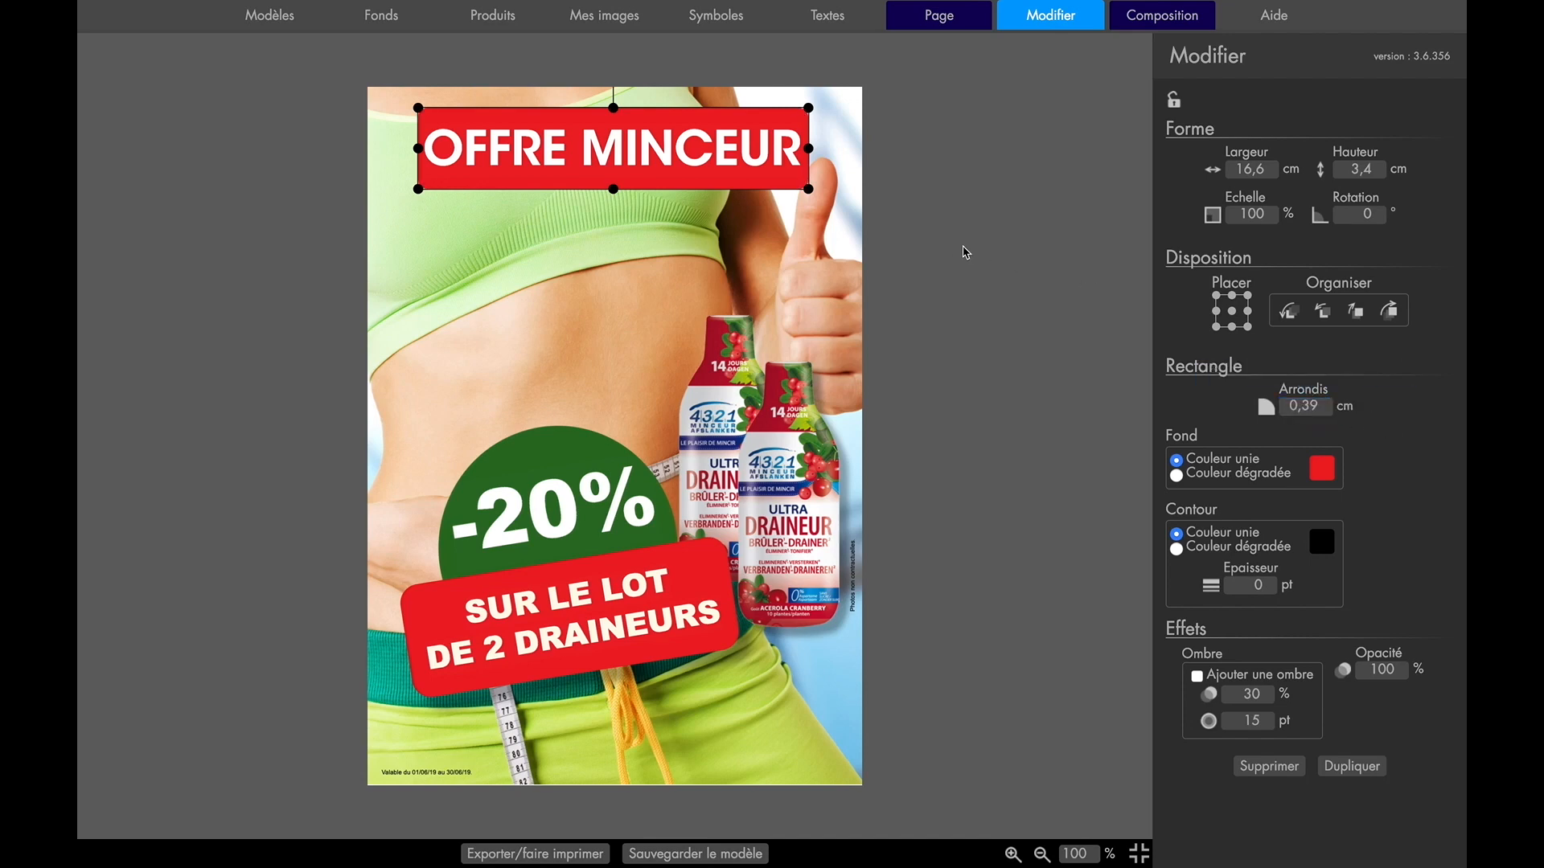
pyautogui.click(745, 346)
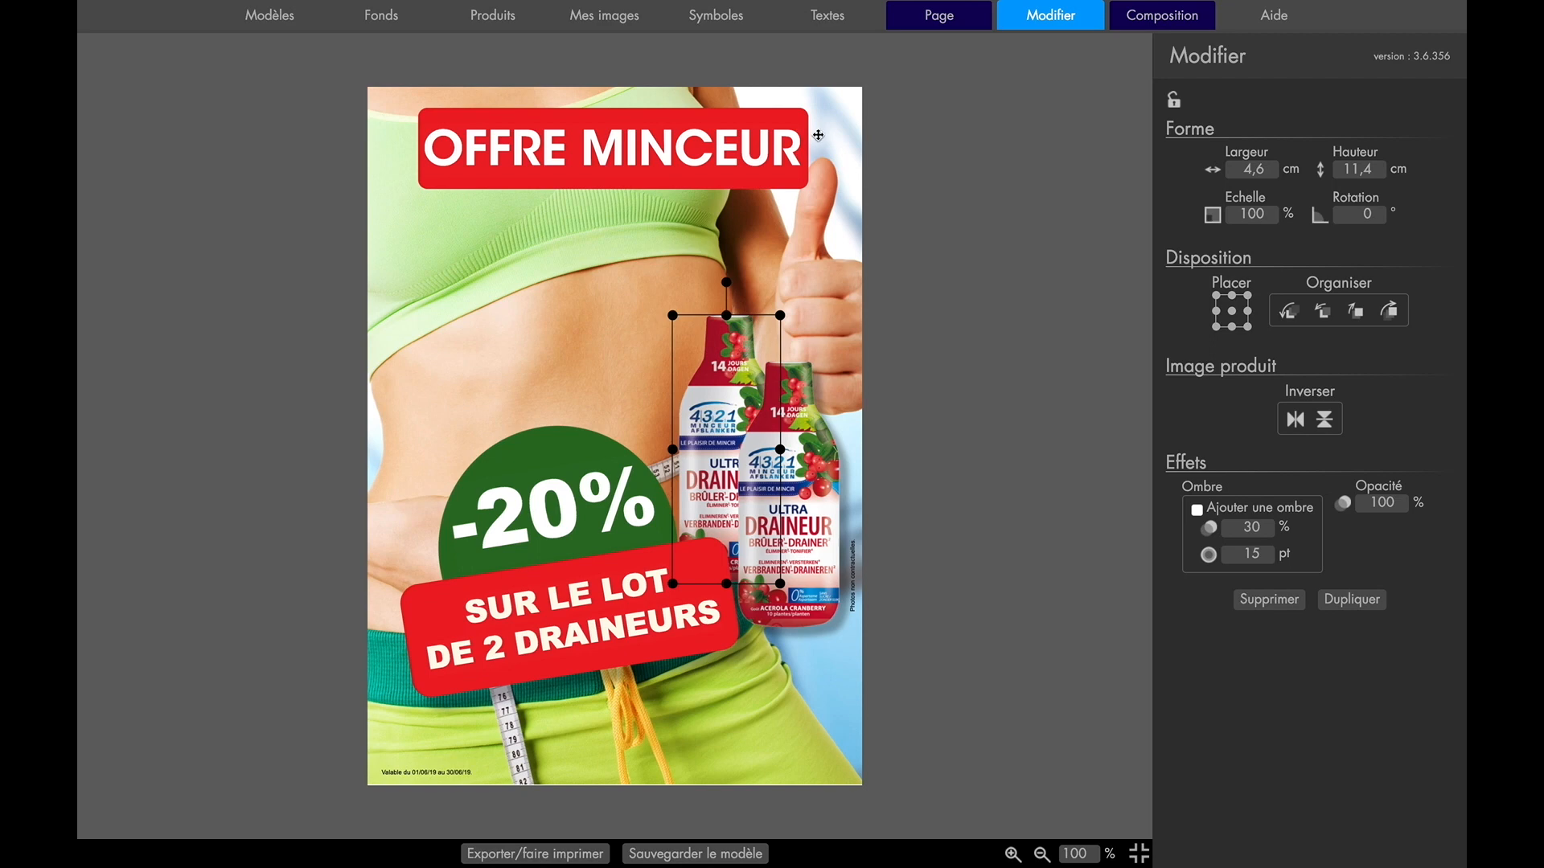
# Set the corner rounding of the OFFRE MINCEUR rectangle to 0,91 cm
pyautogui.click(795, 126)
pyautogui.click(795, 126)
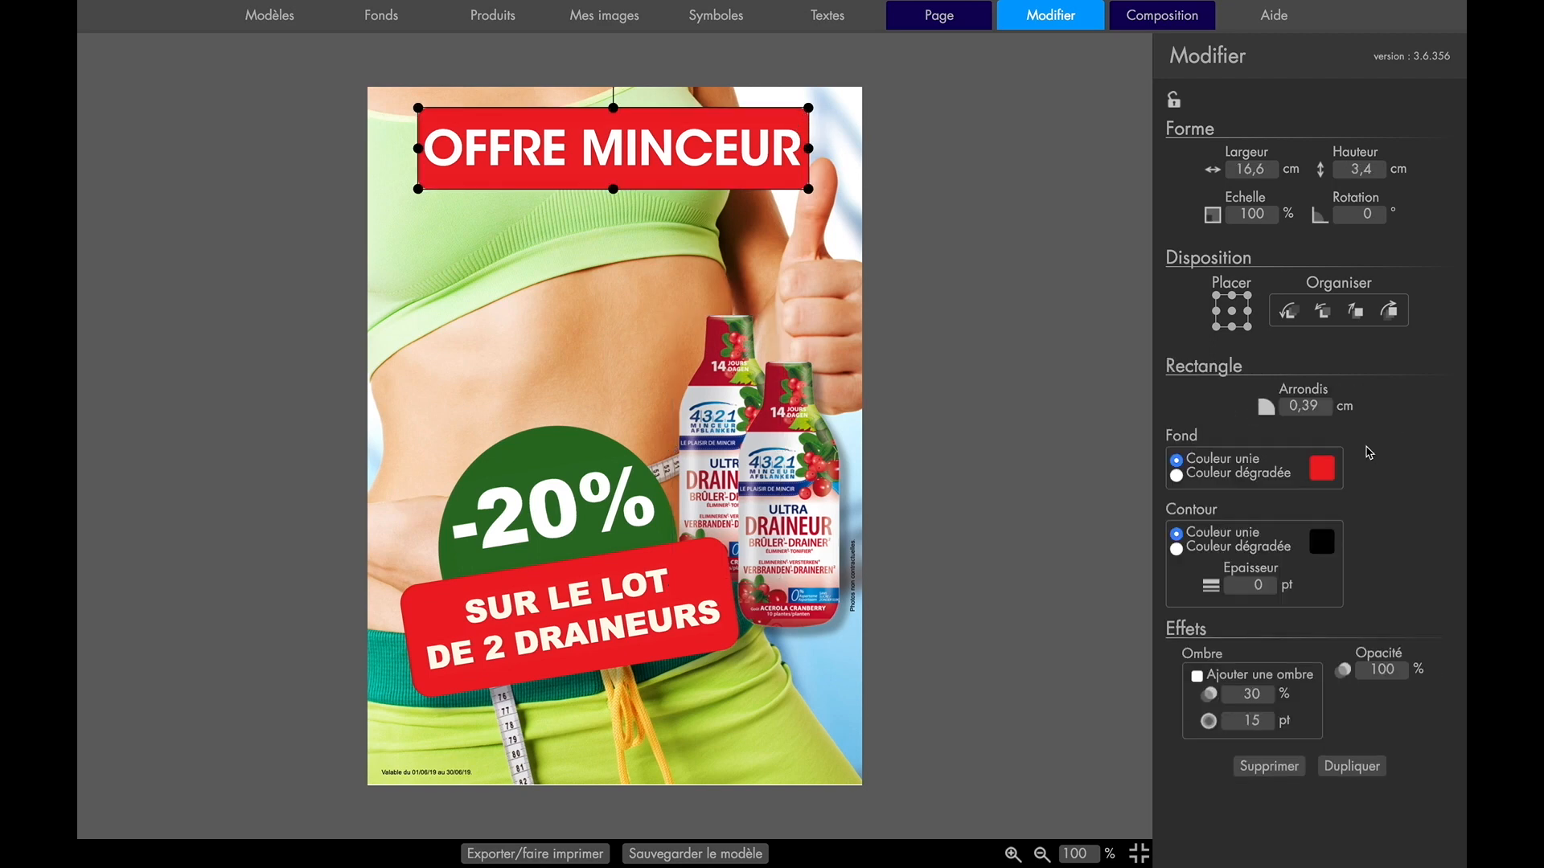
pyautogui.doubleClick(1303, 404)
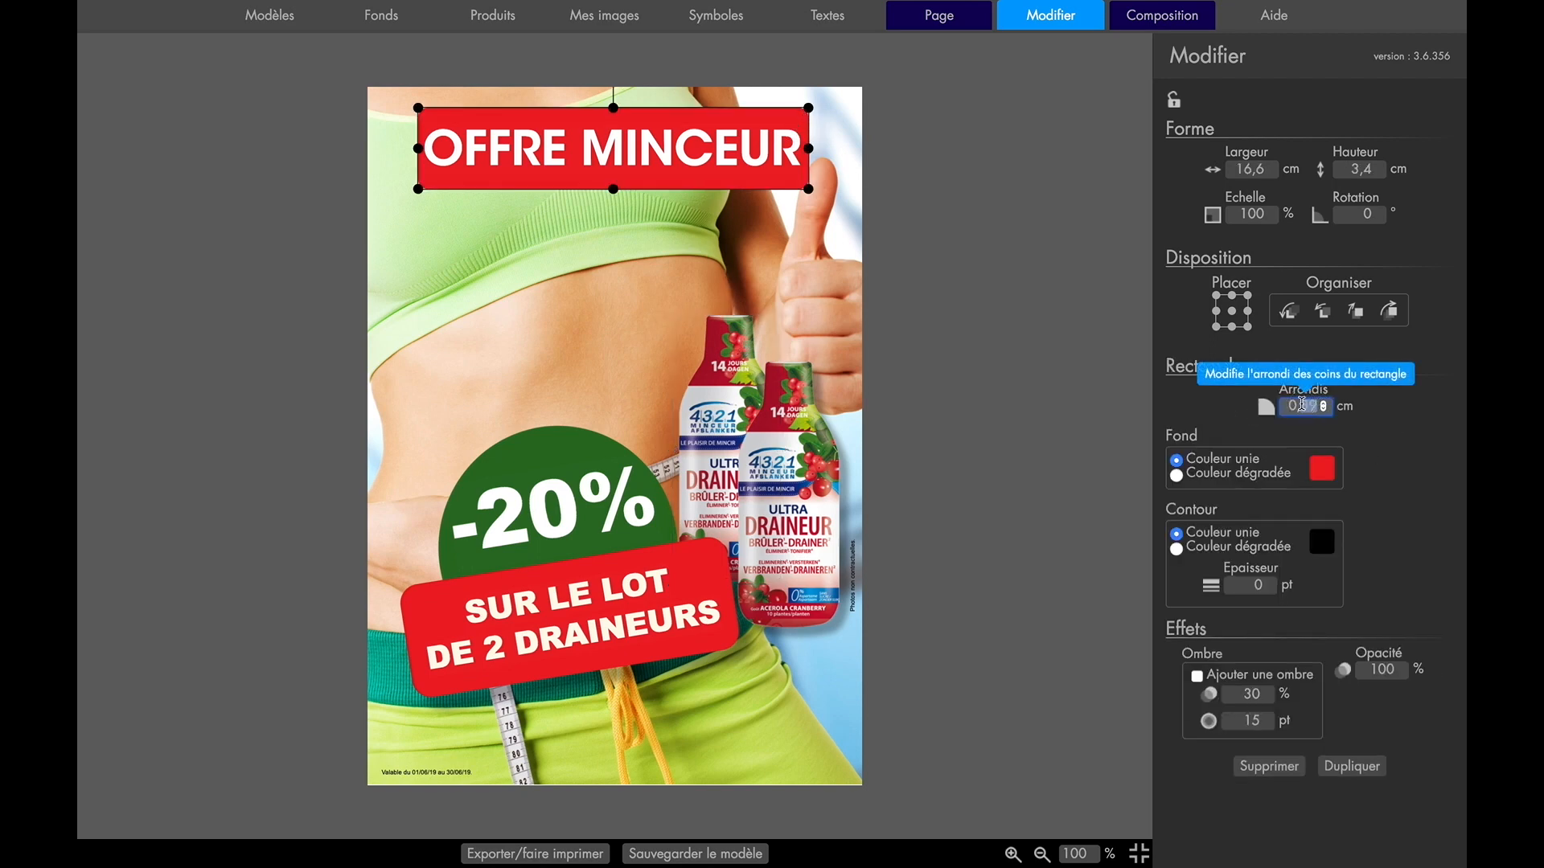
pyautogui.write('0,91')
pyautogui.click(1395, 423)
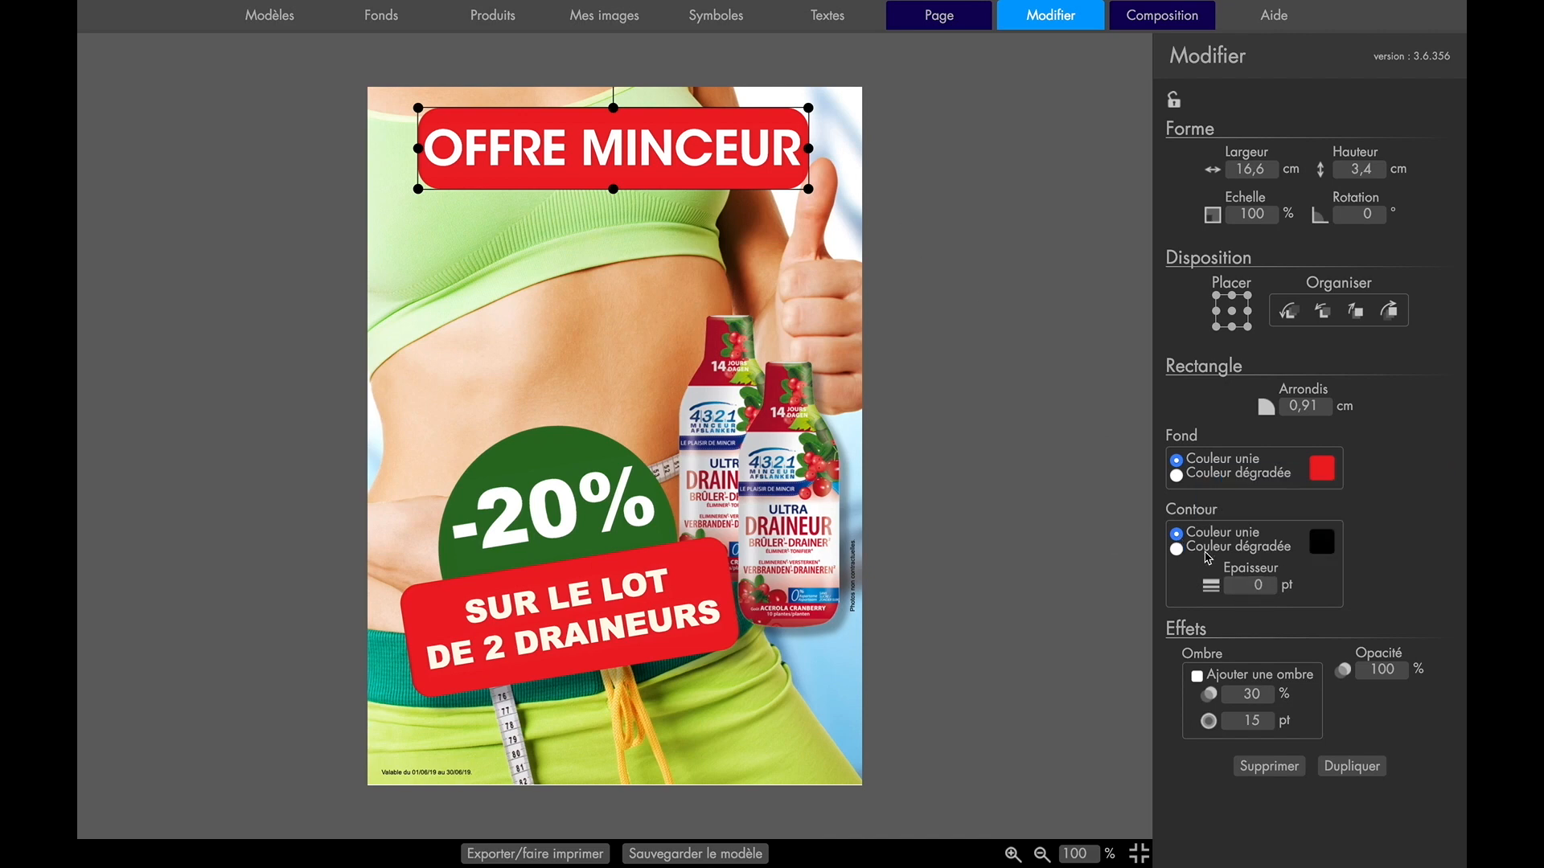
# Try a 2 pt black outline on the OFFRE MINCEUR rectangle, and set its thickness back to 0 pt
pyautogui.click(1270, 589)
pyautogui.write('2')
pyautogui.click(993, 443)
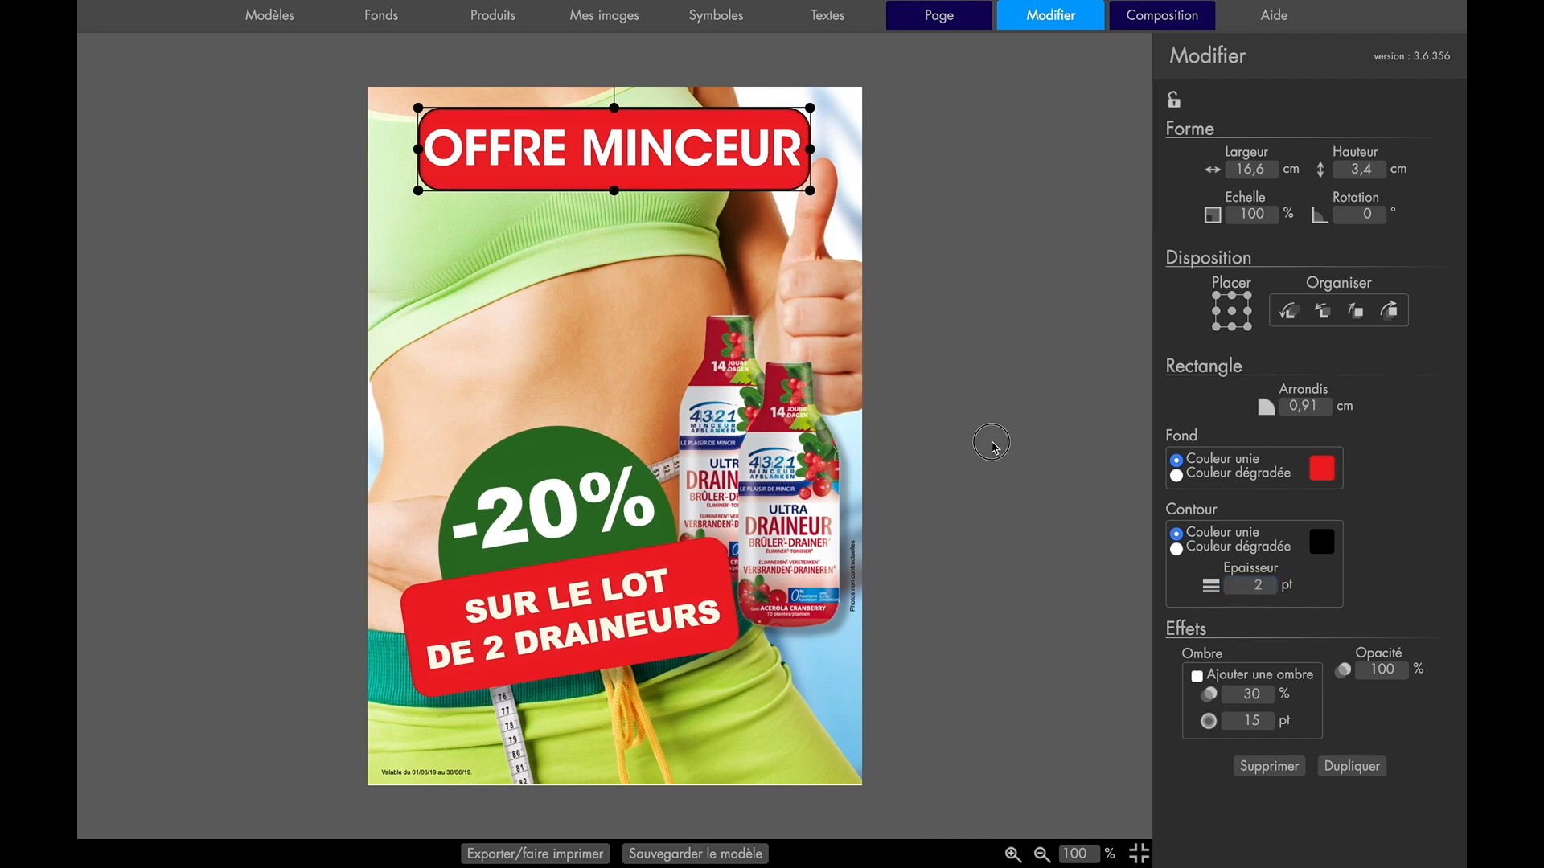
pyautogui.click(792, 370)
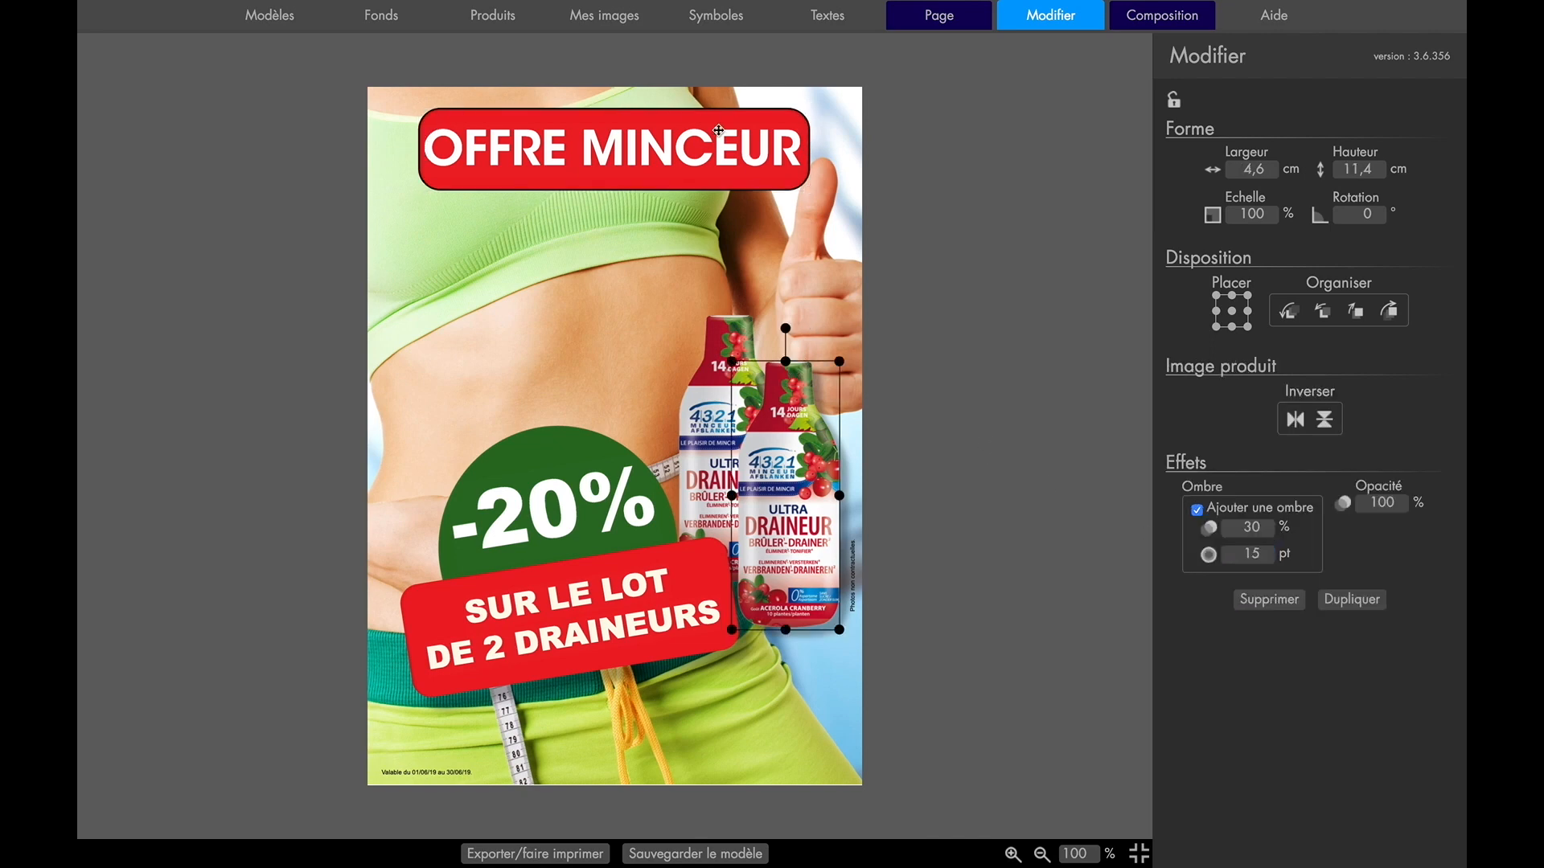
pyautogui.click(730, 173)
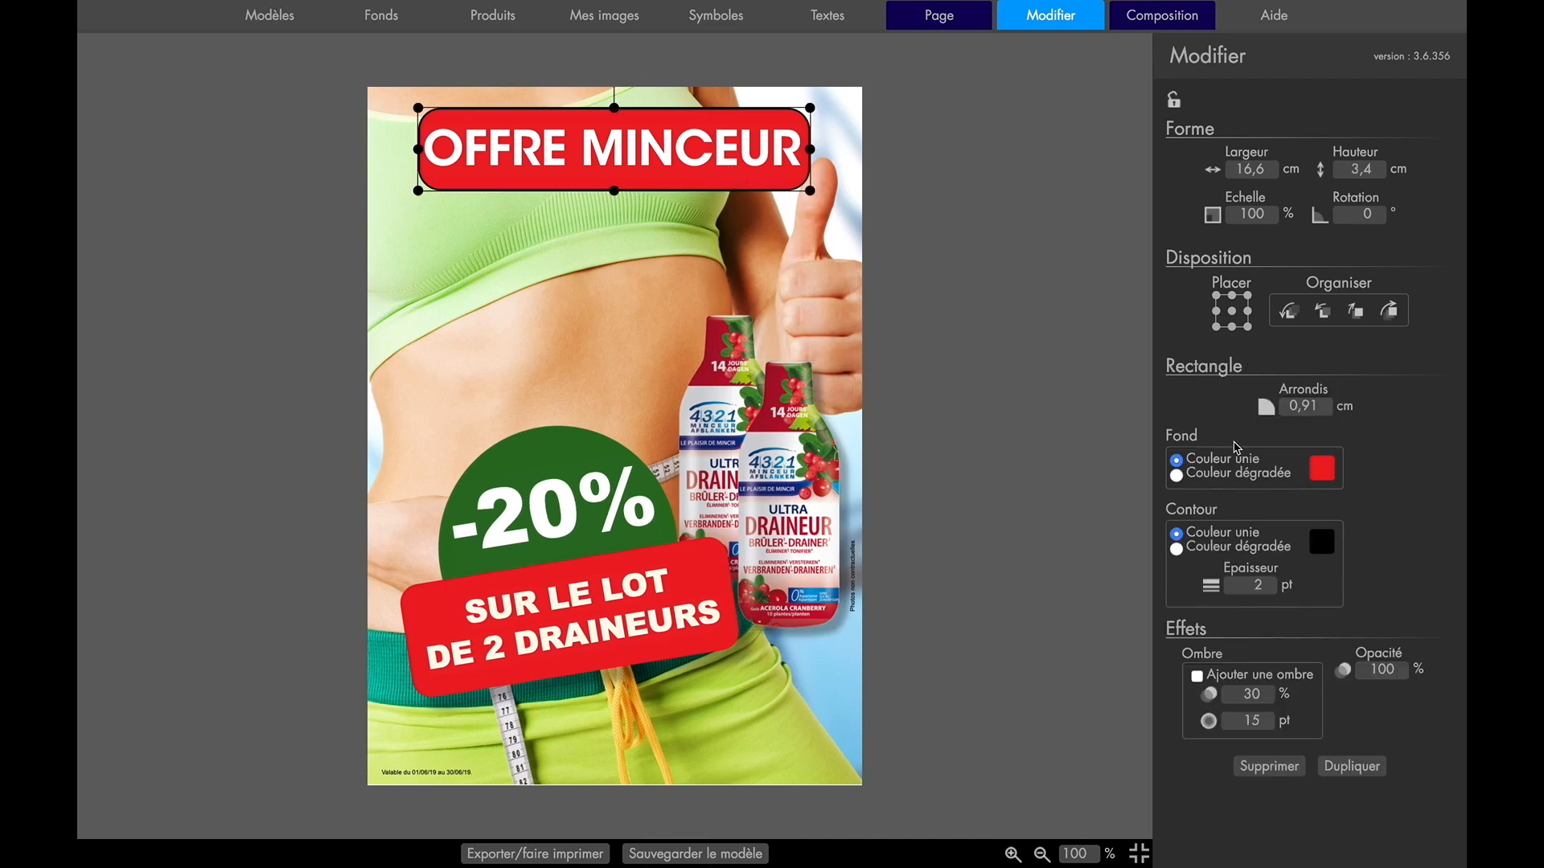
pyautogui.doubleClick(1262, 587)
pyautogui.write('0')
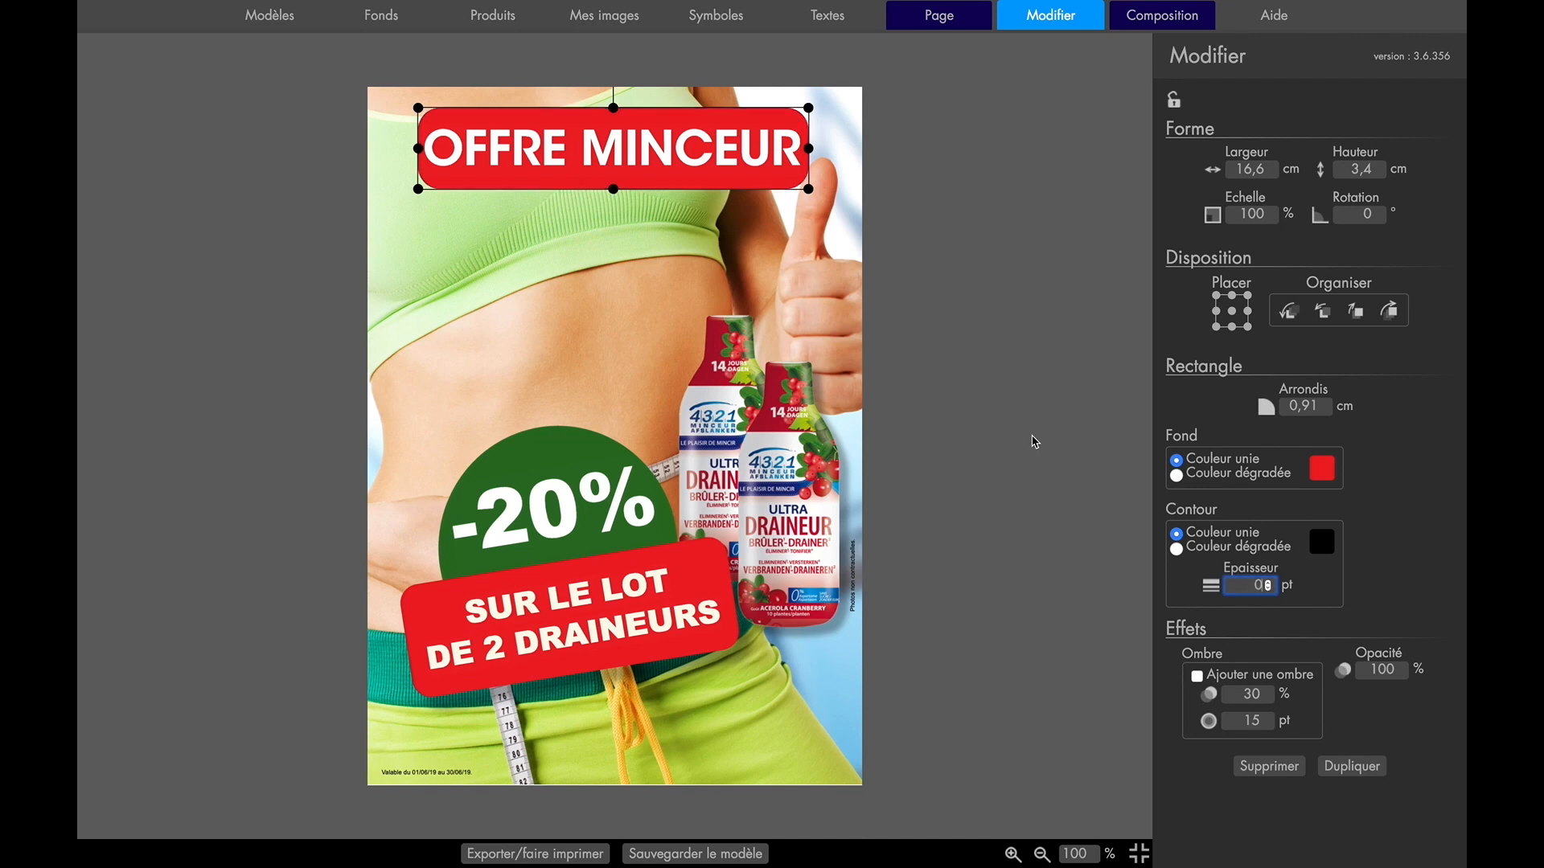
# Switch the OFFRE MINCEUR rectangle's outline to a gradient colour and view its colour options without changing them
pyautogui.click(1177, 550)
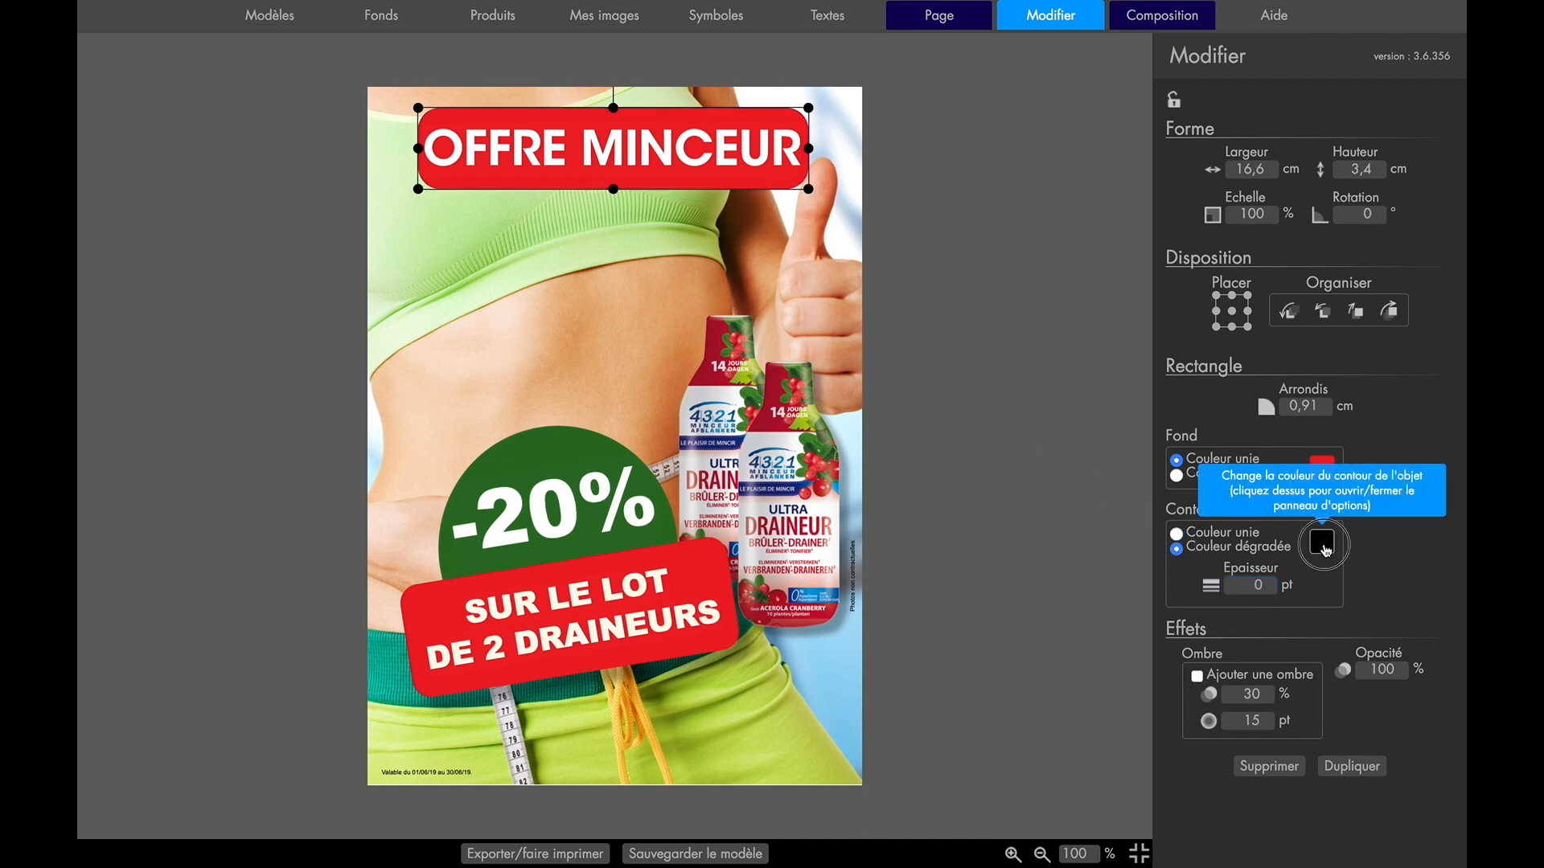
pyautogui.click(1324, 546)
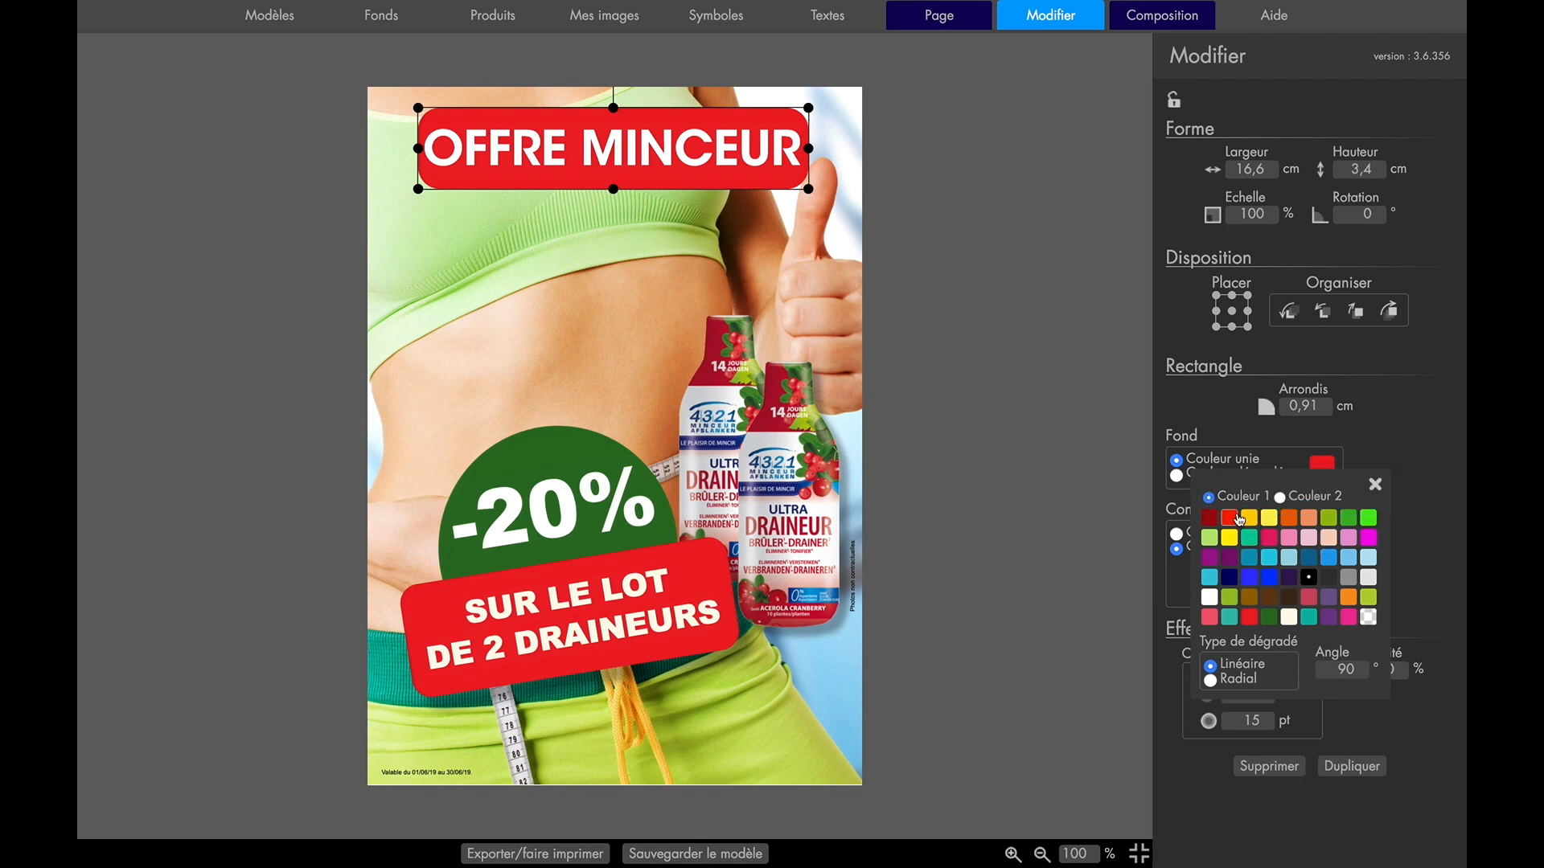
pyautogui.click(1375, 485)
# Give the OFFRE MINCEUR rectangle a gradient fill from red to orange
pyautogui.click(1176, 476)
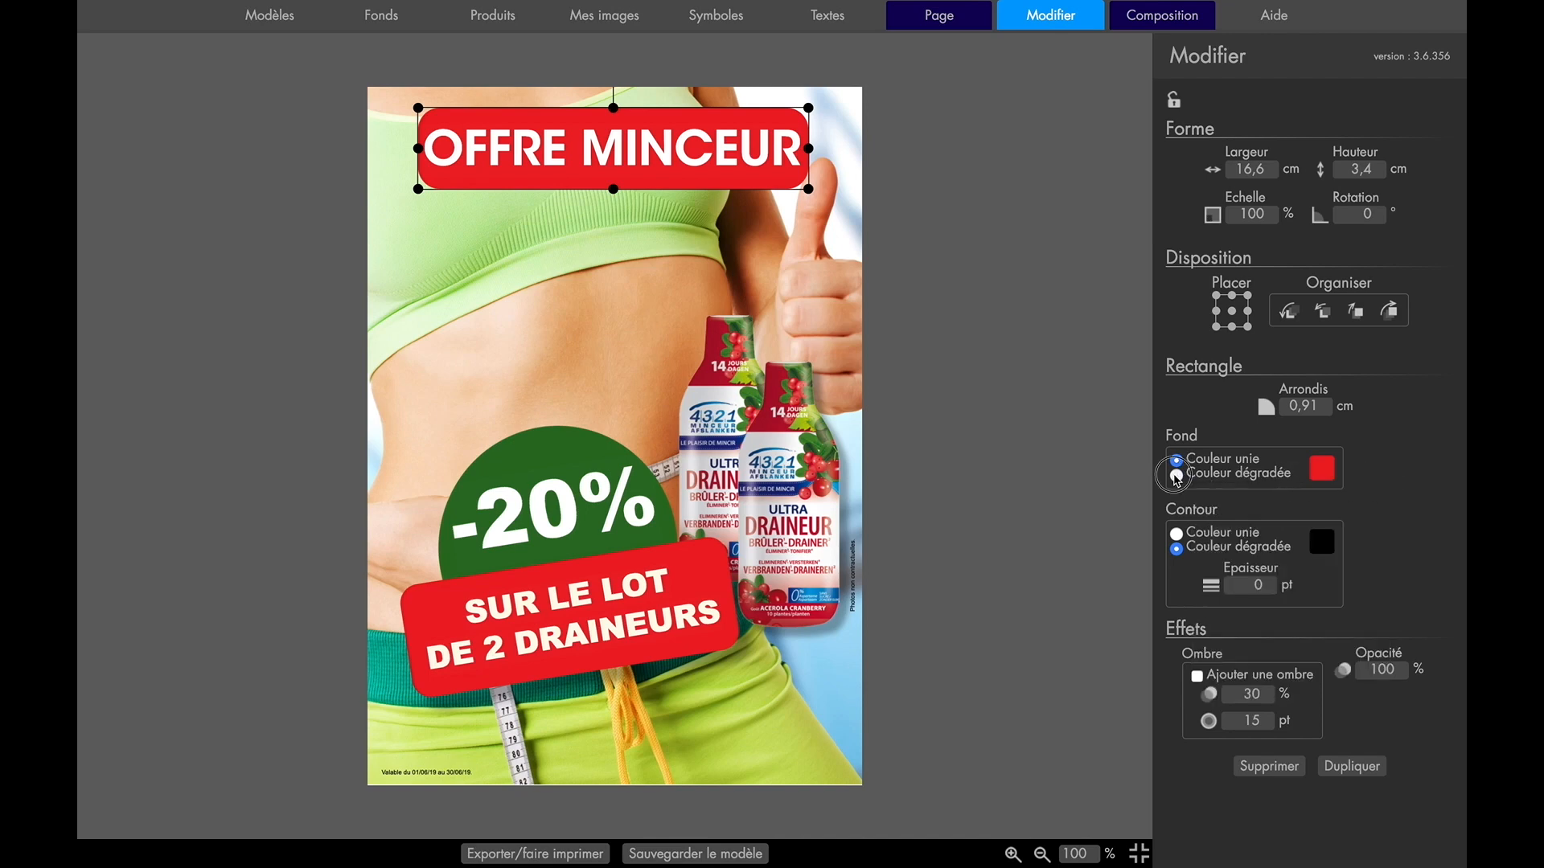
pyautogui.click(1322, 468)
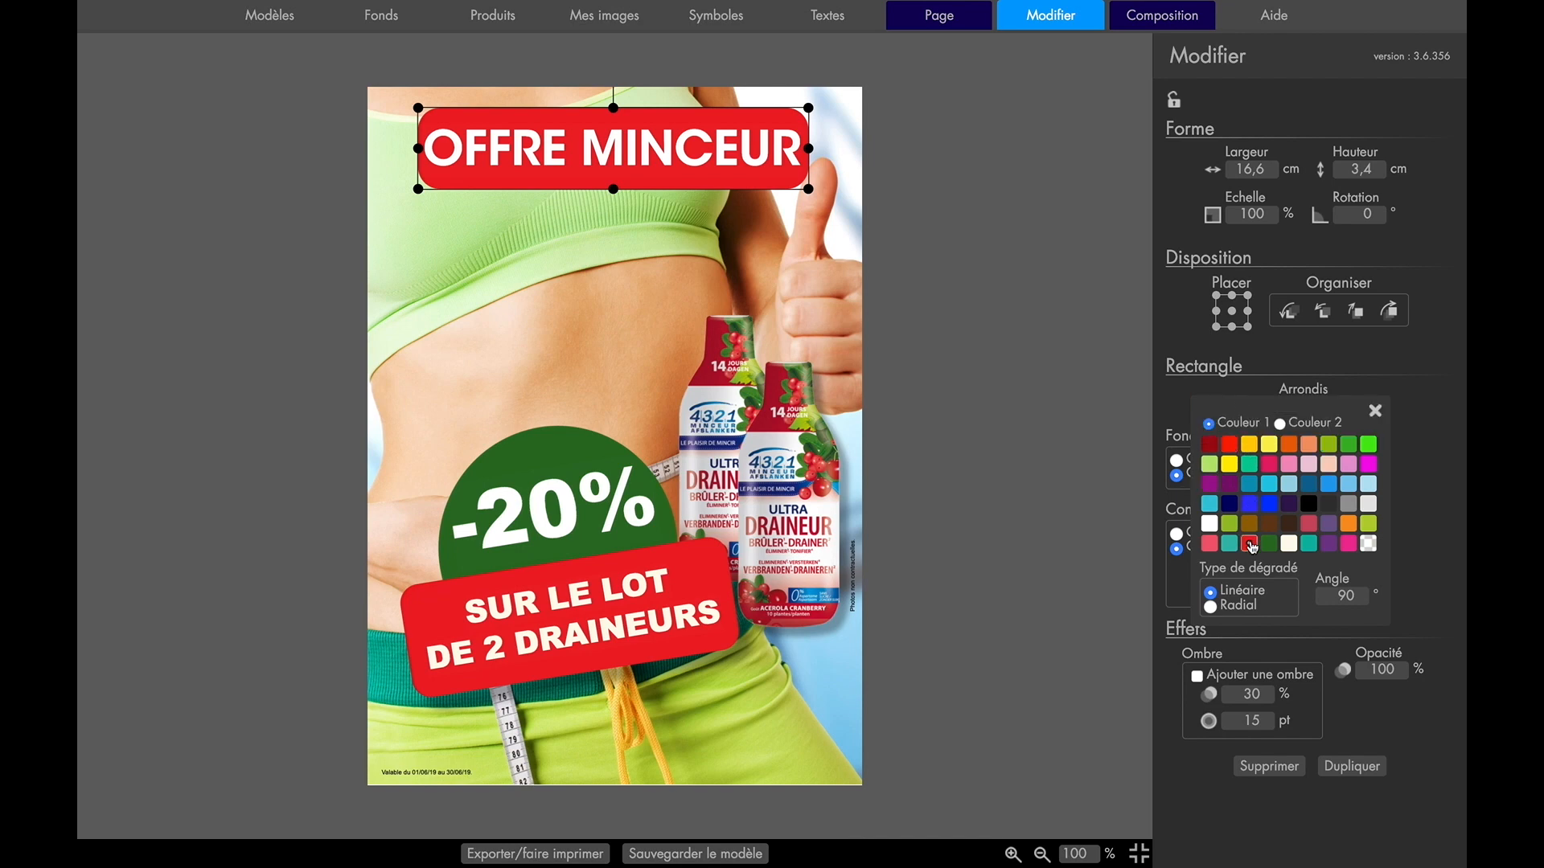
pyautogui.click(1279, 425)
pyautogui.click(1290, 447)
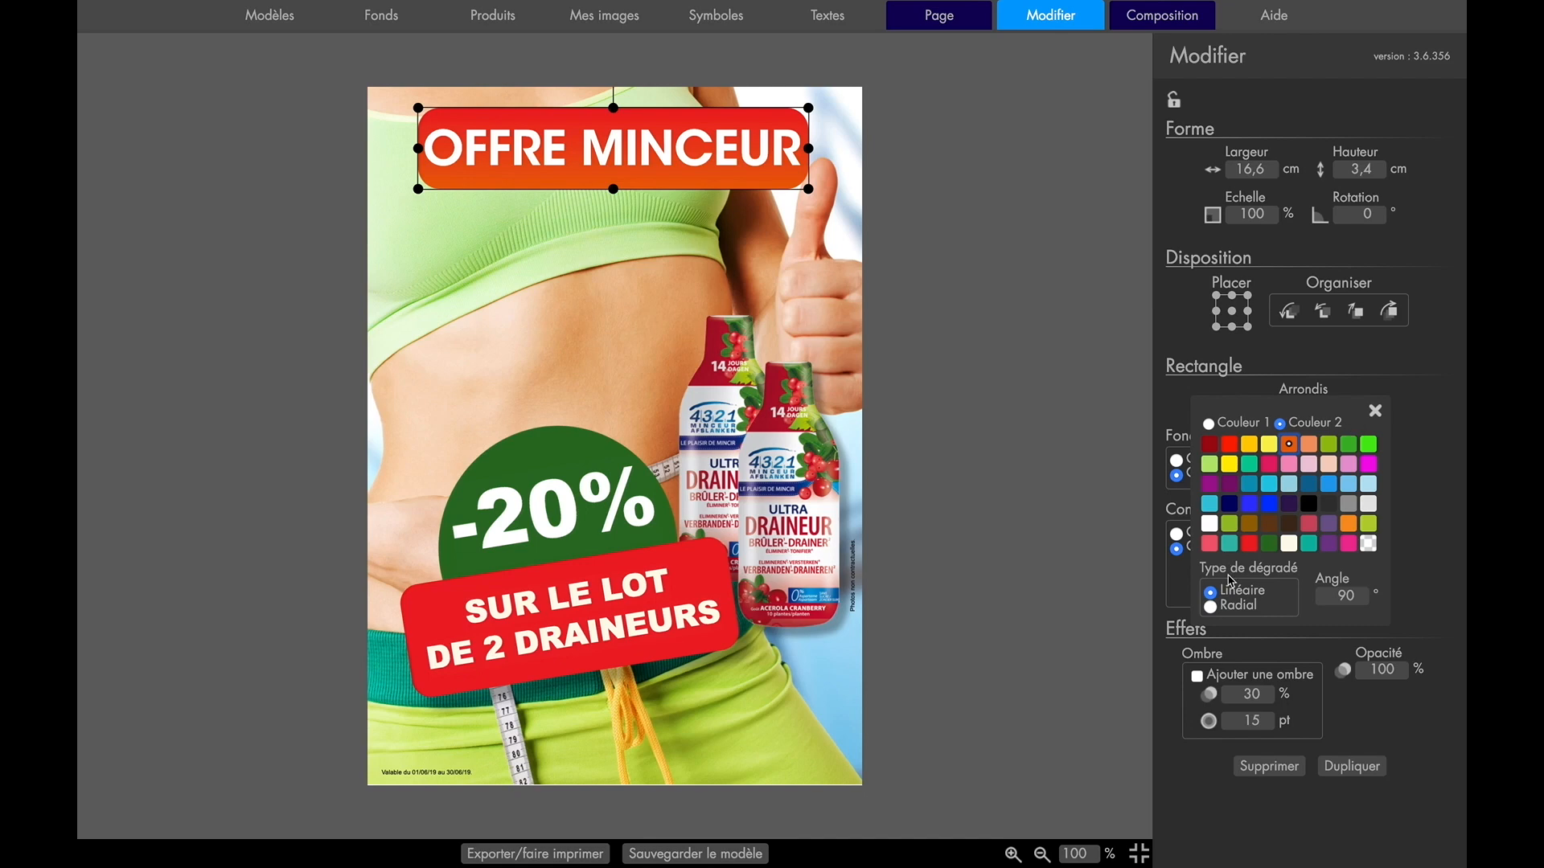
# Try a radial gradient on the OFFRE MINCEUR rectangle's fill, and set the gradient type back to linear
pyautogui.click(1210, 607)
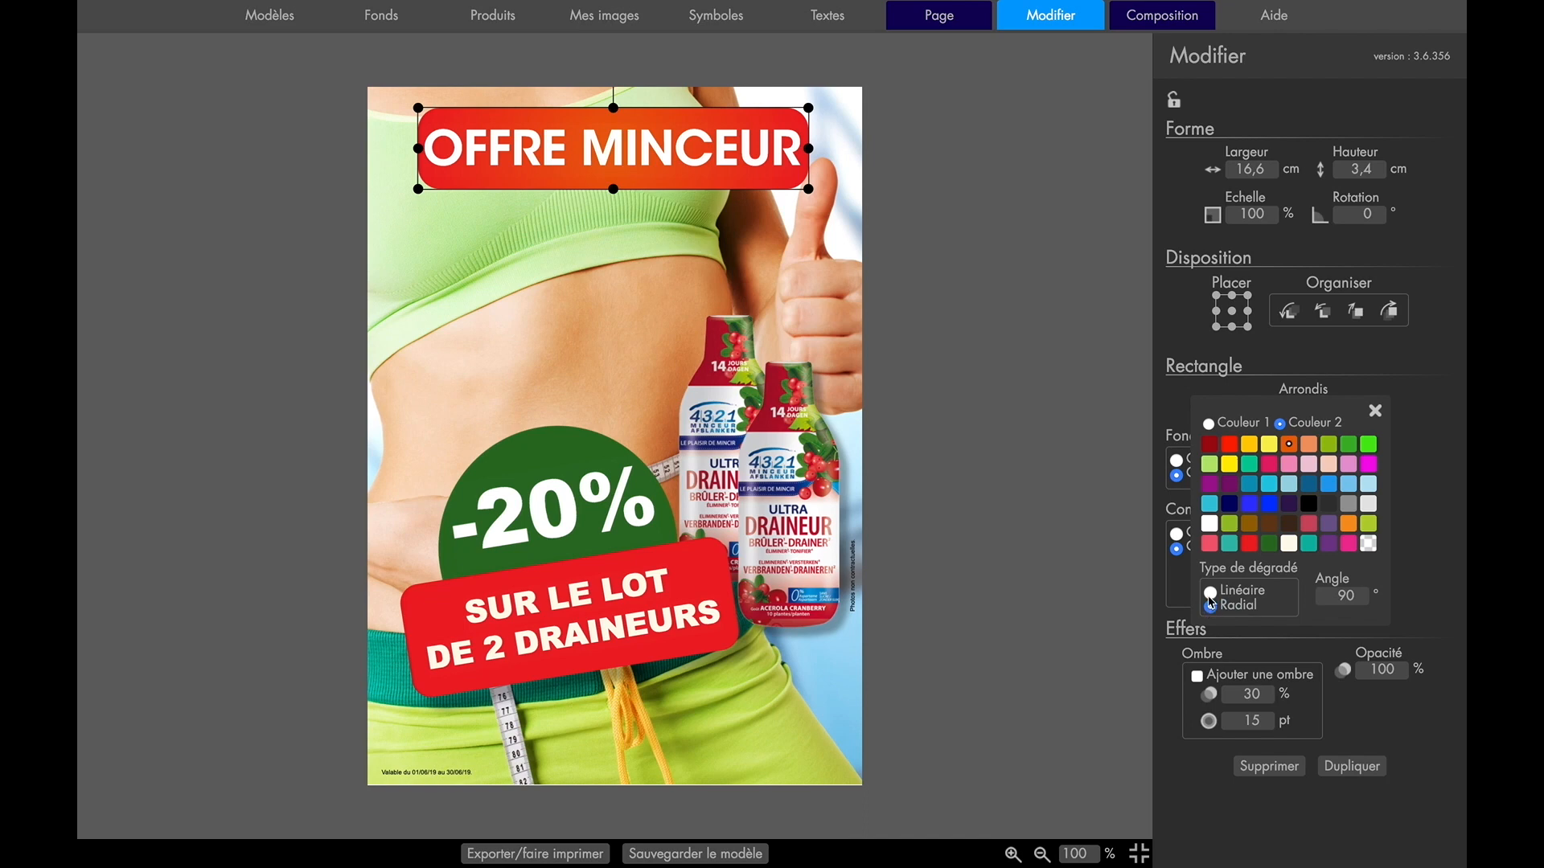
pyautogui.click(1211, 594)
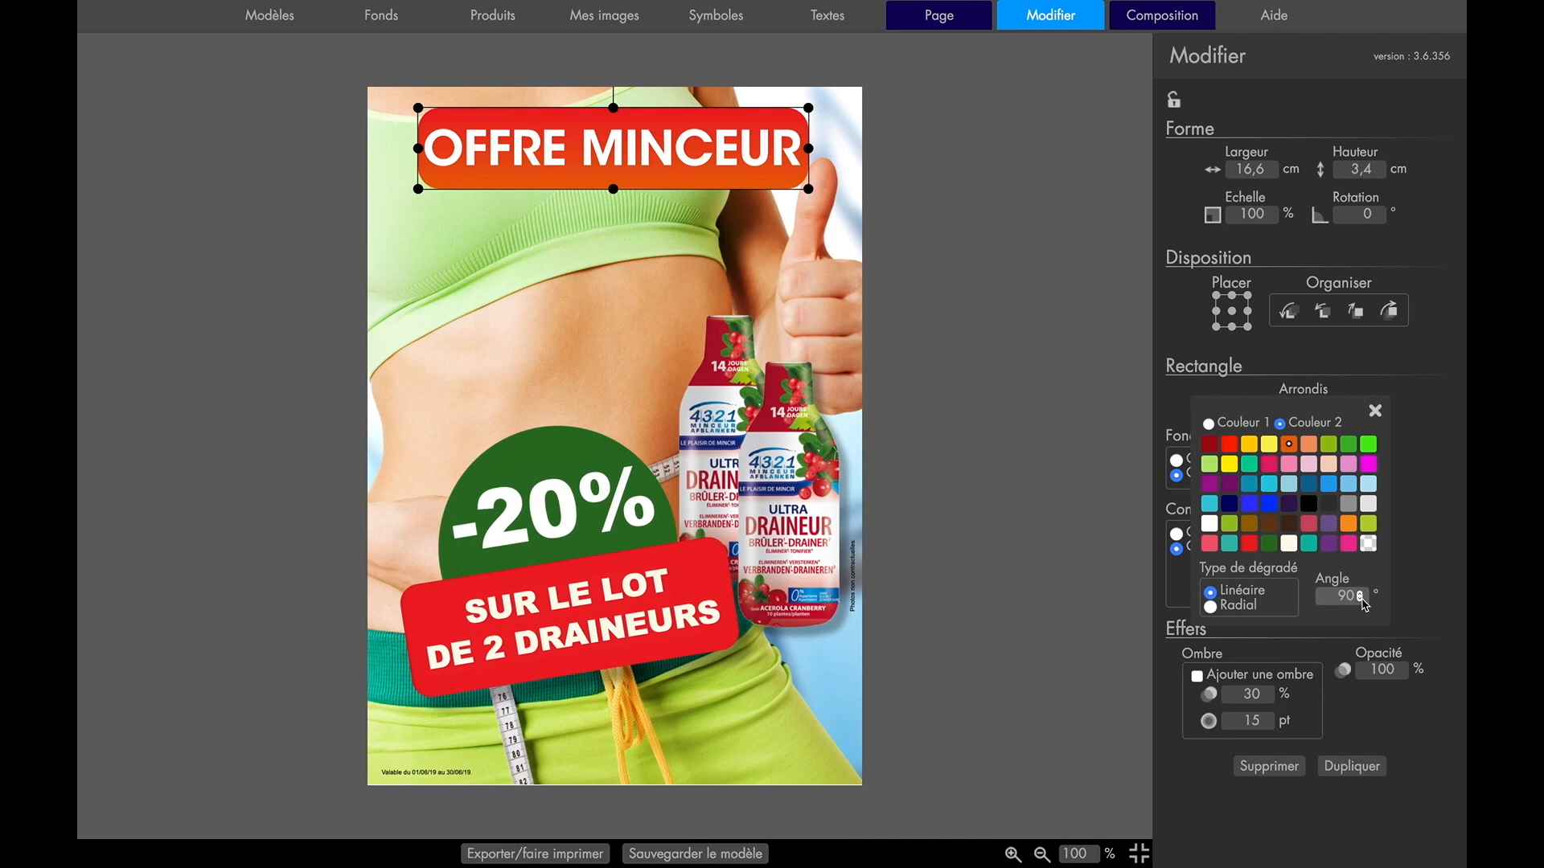
pyautogui.click(1375, 414)
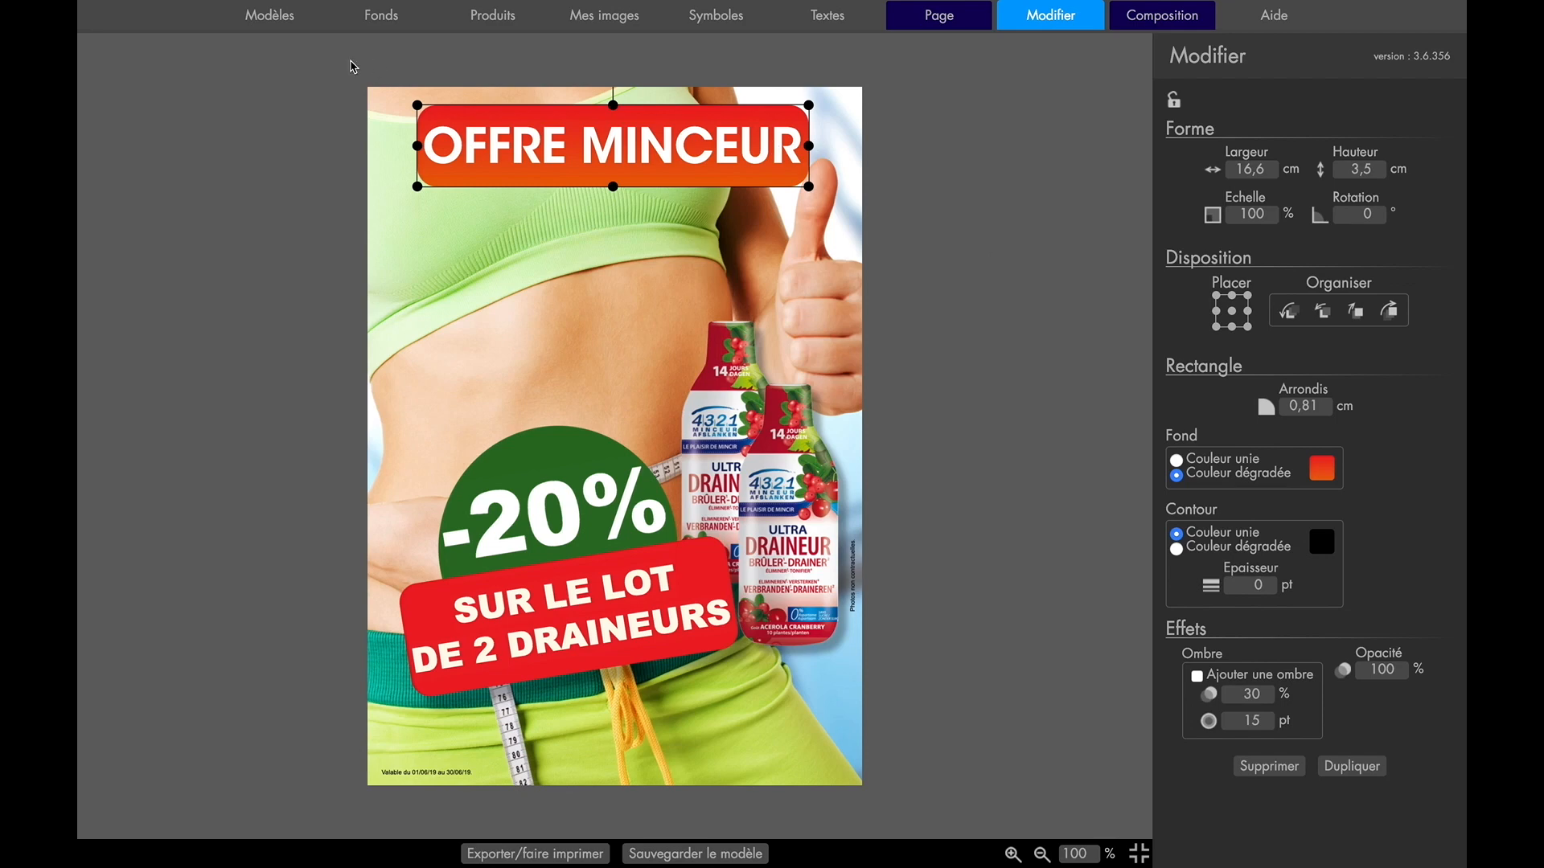
# Submit an obsolete packaging report for the 4321 minceur ultra draineur product, keeping the type Nouveau packaging
pyautogui.click(477, 16)
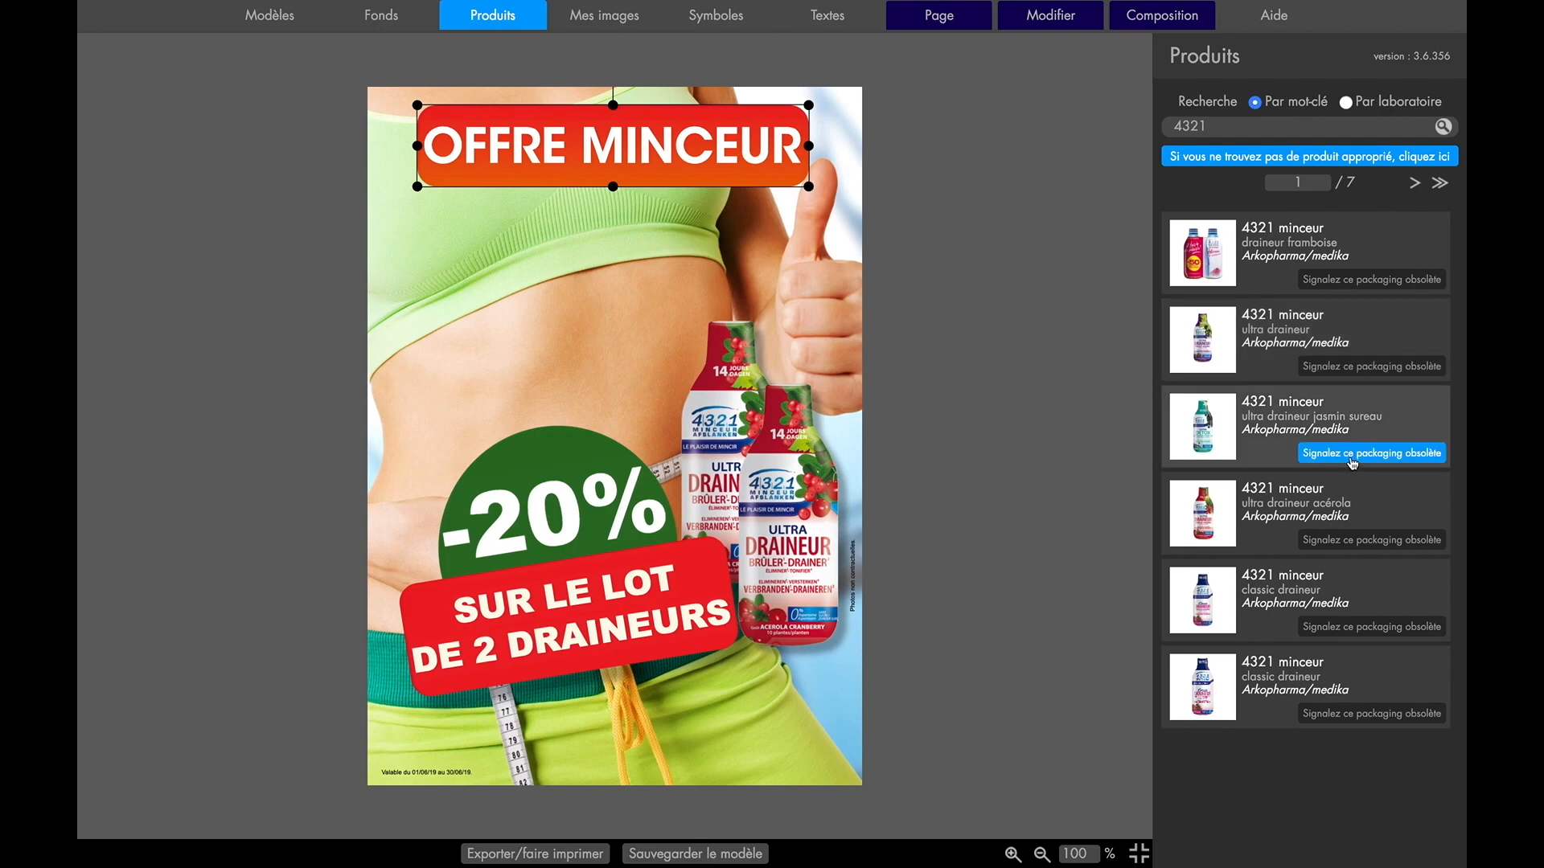
pyautogui.click(1336, 366)
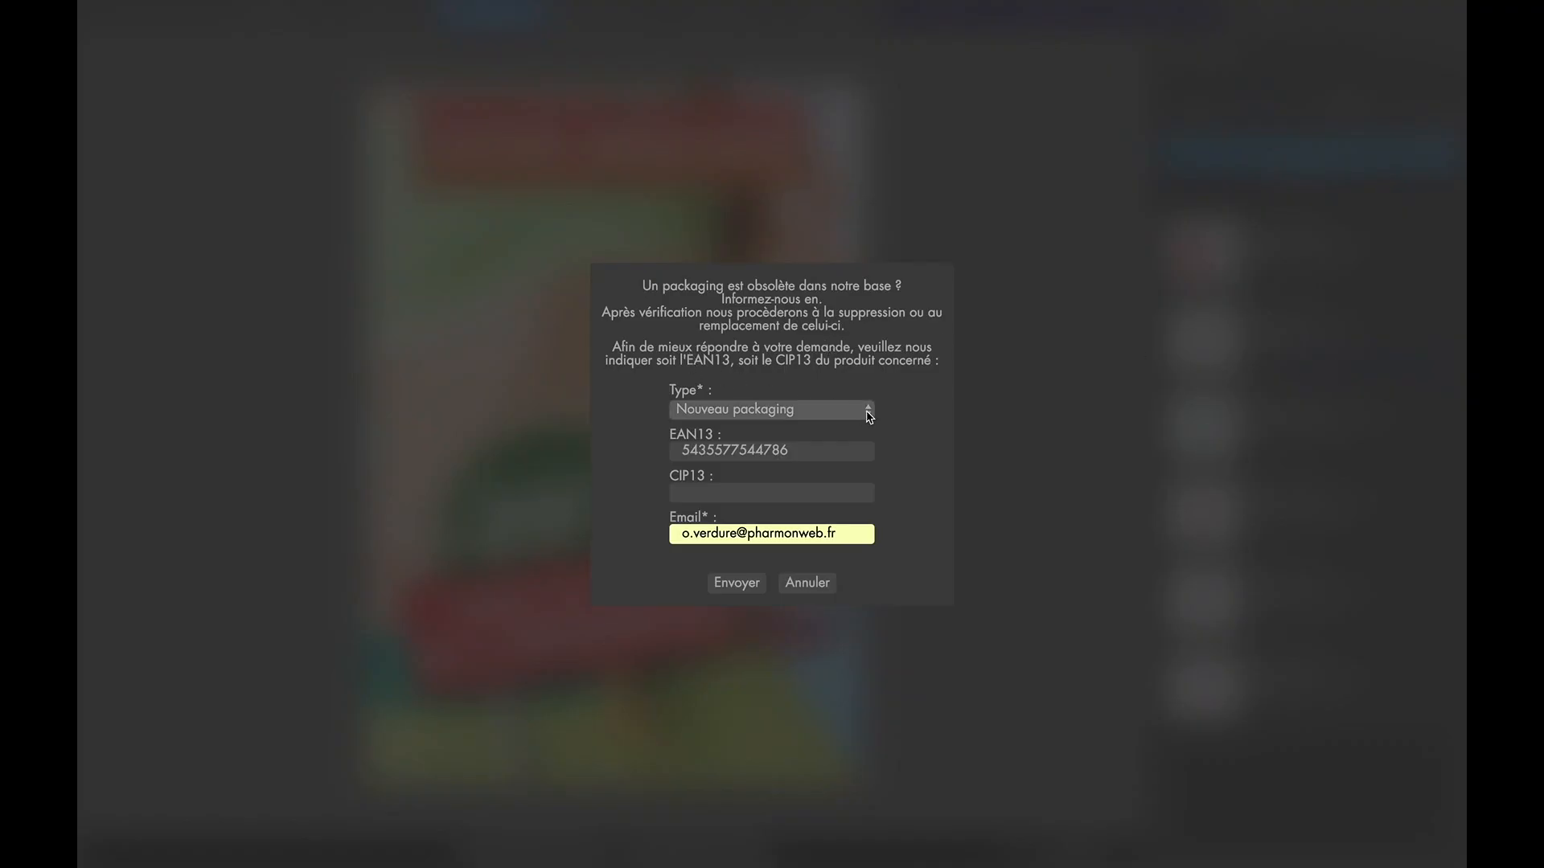
pyautogui.click(868, 412)
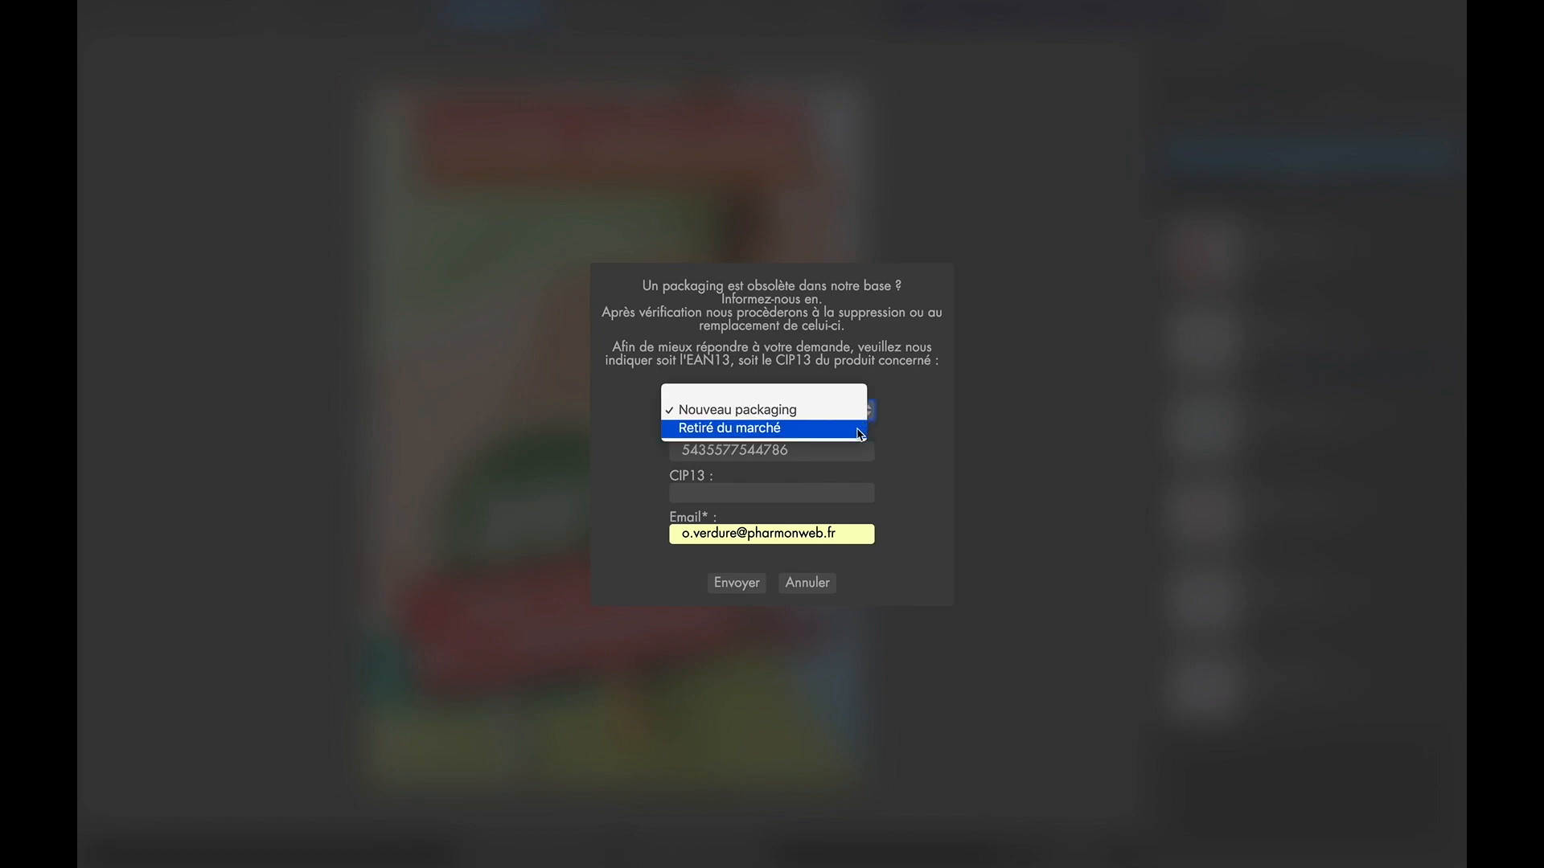
pyautogui.click(901, 411)
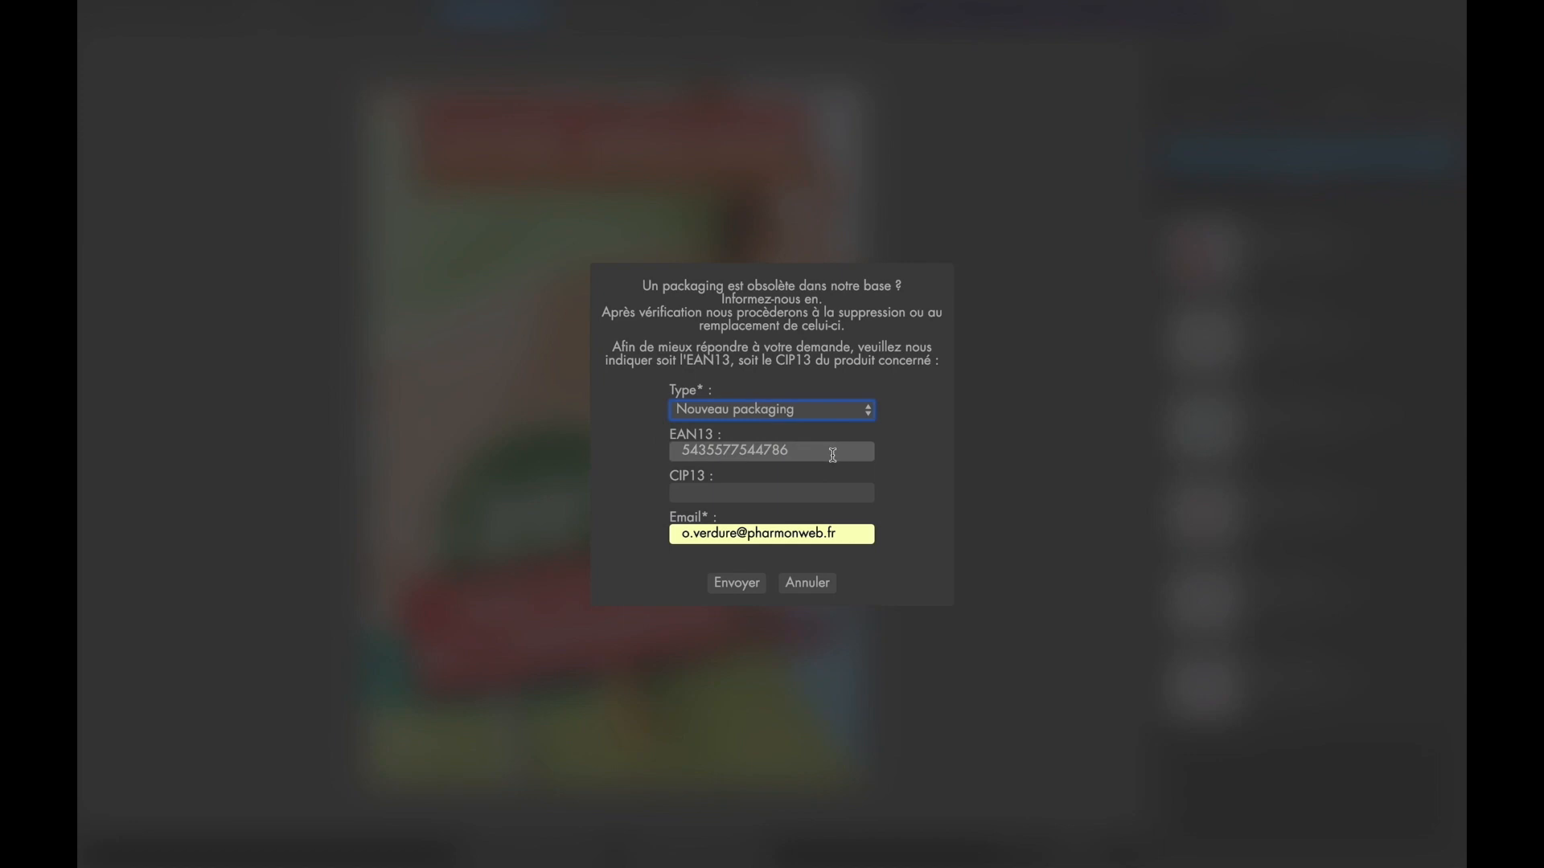
pyautogui.click(734, 584)
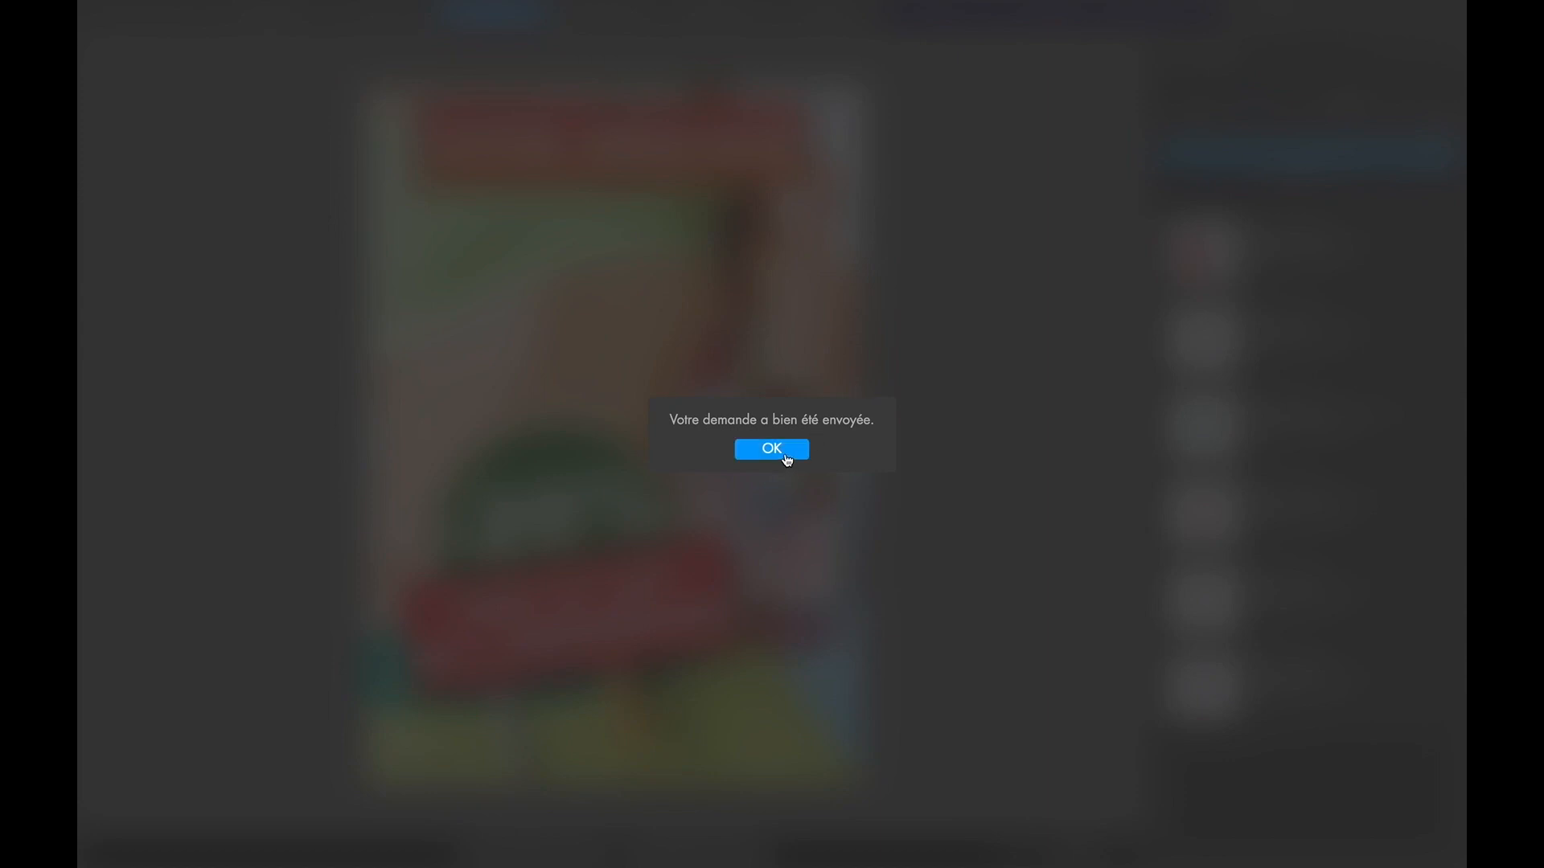
pyautogui.click(785, 457)
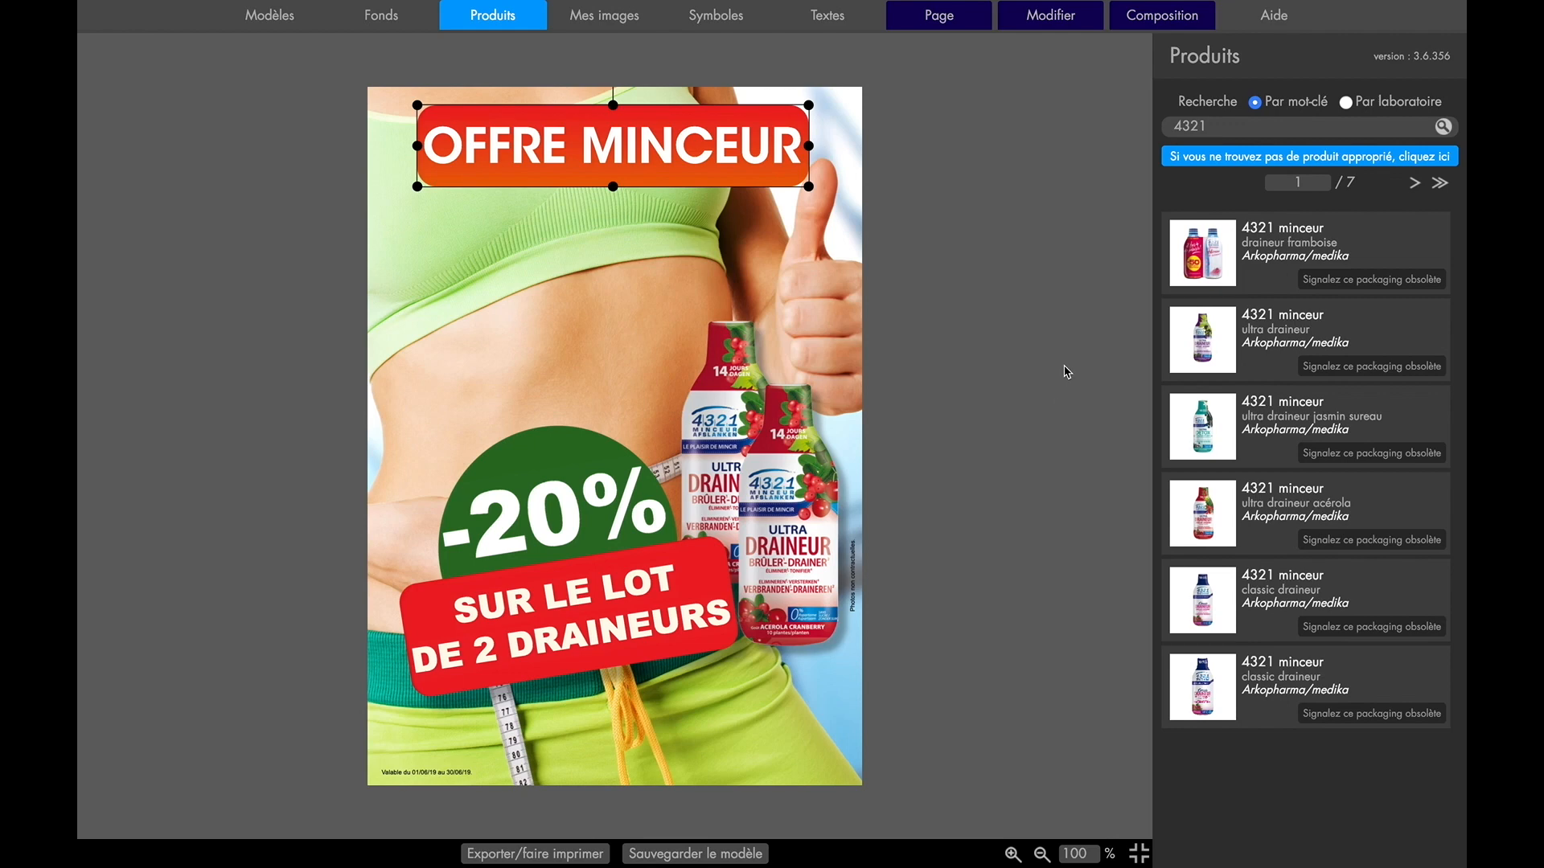
# Submit a missing product request with EXEMPLE as both the laboratory name and the product name
pyautogui.click(1309, 161)
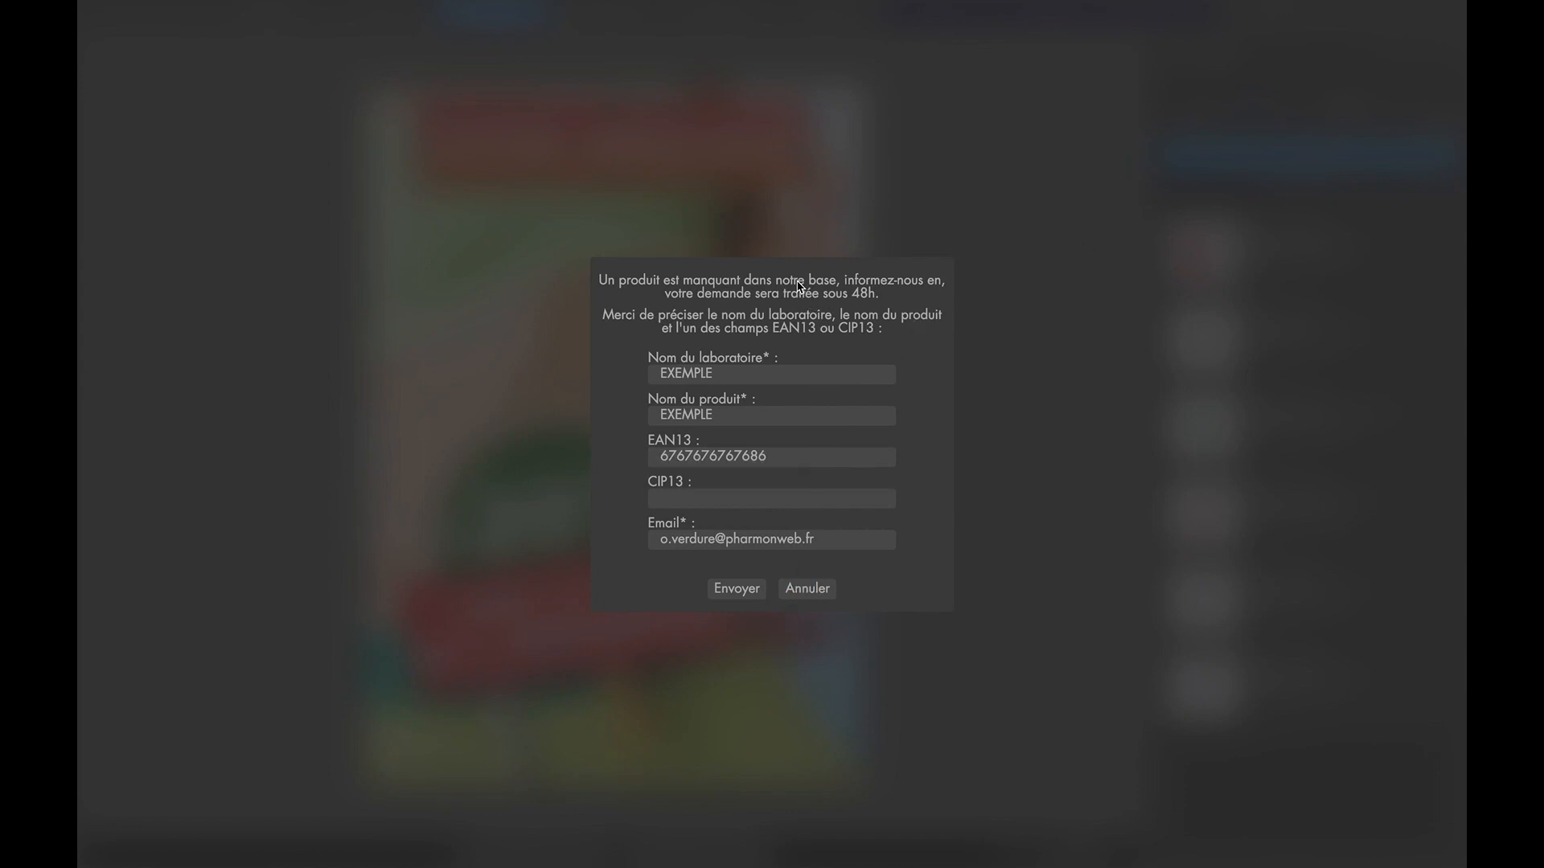
pyautogui.click(717, 375)
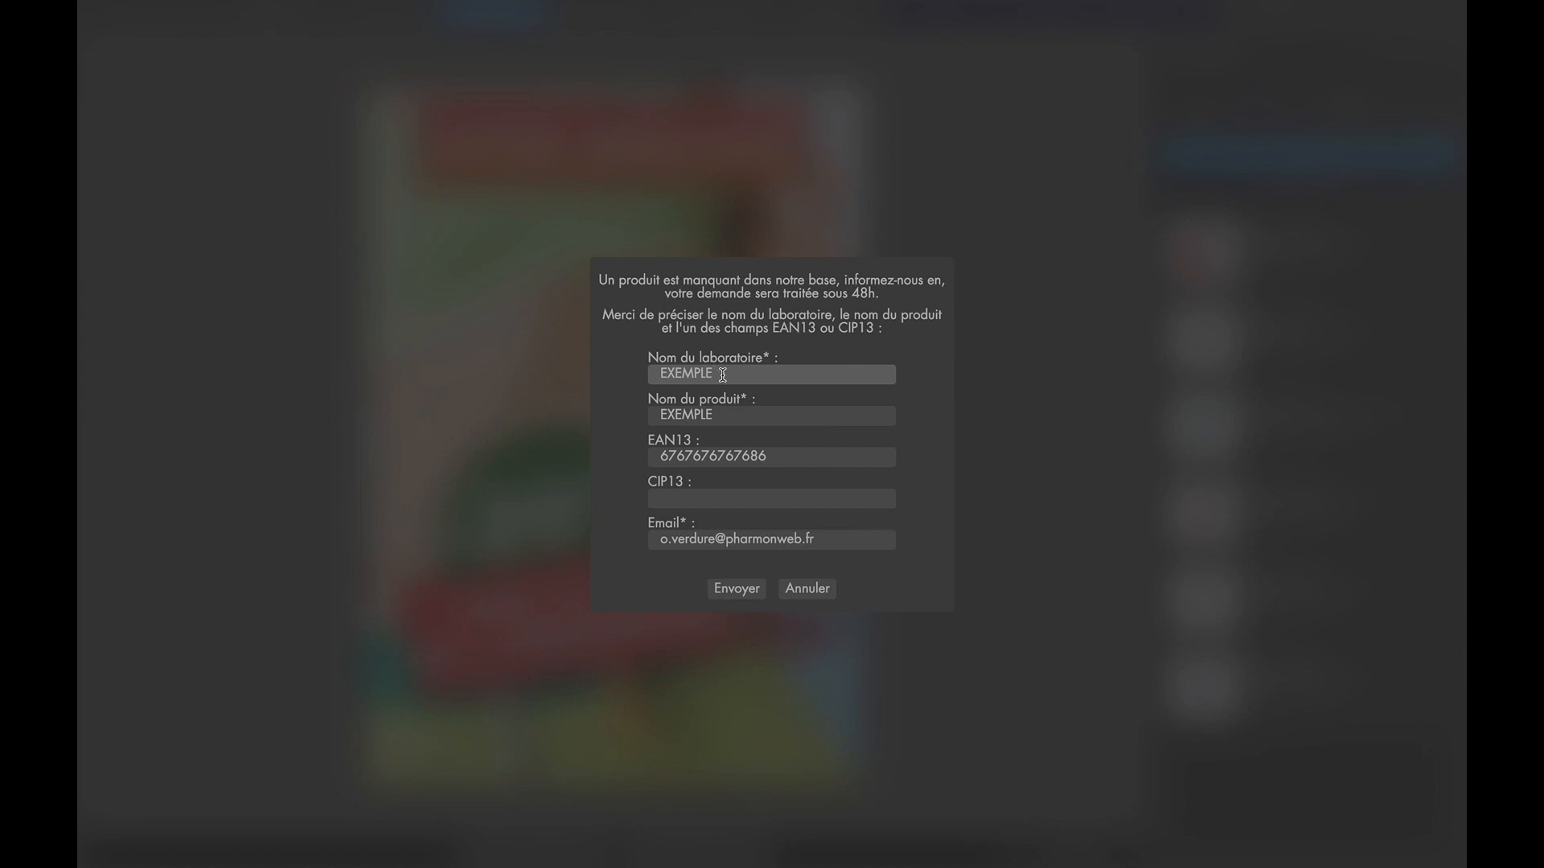
pyautogui.click(728, 417)
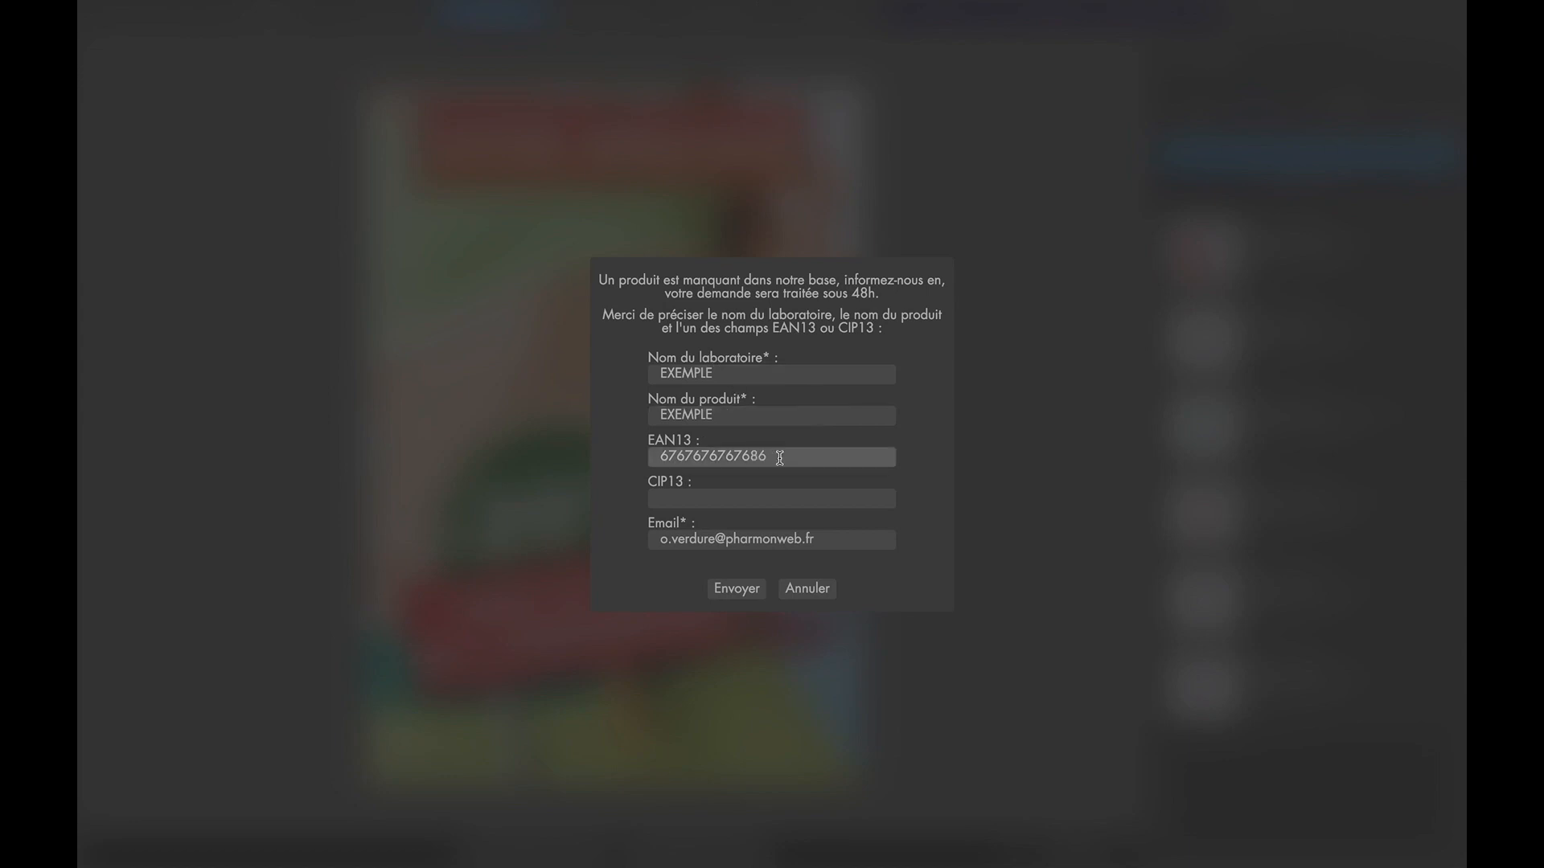
pyautogui.click(751, 587)
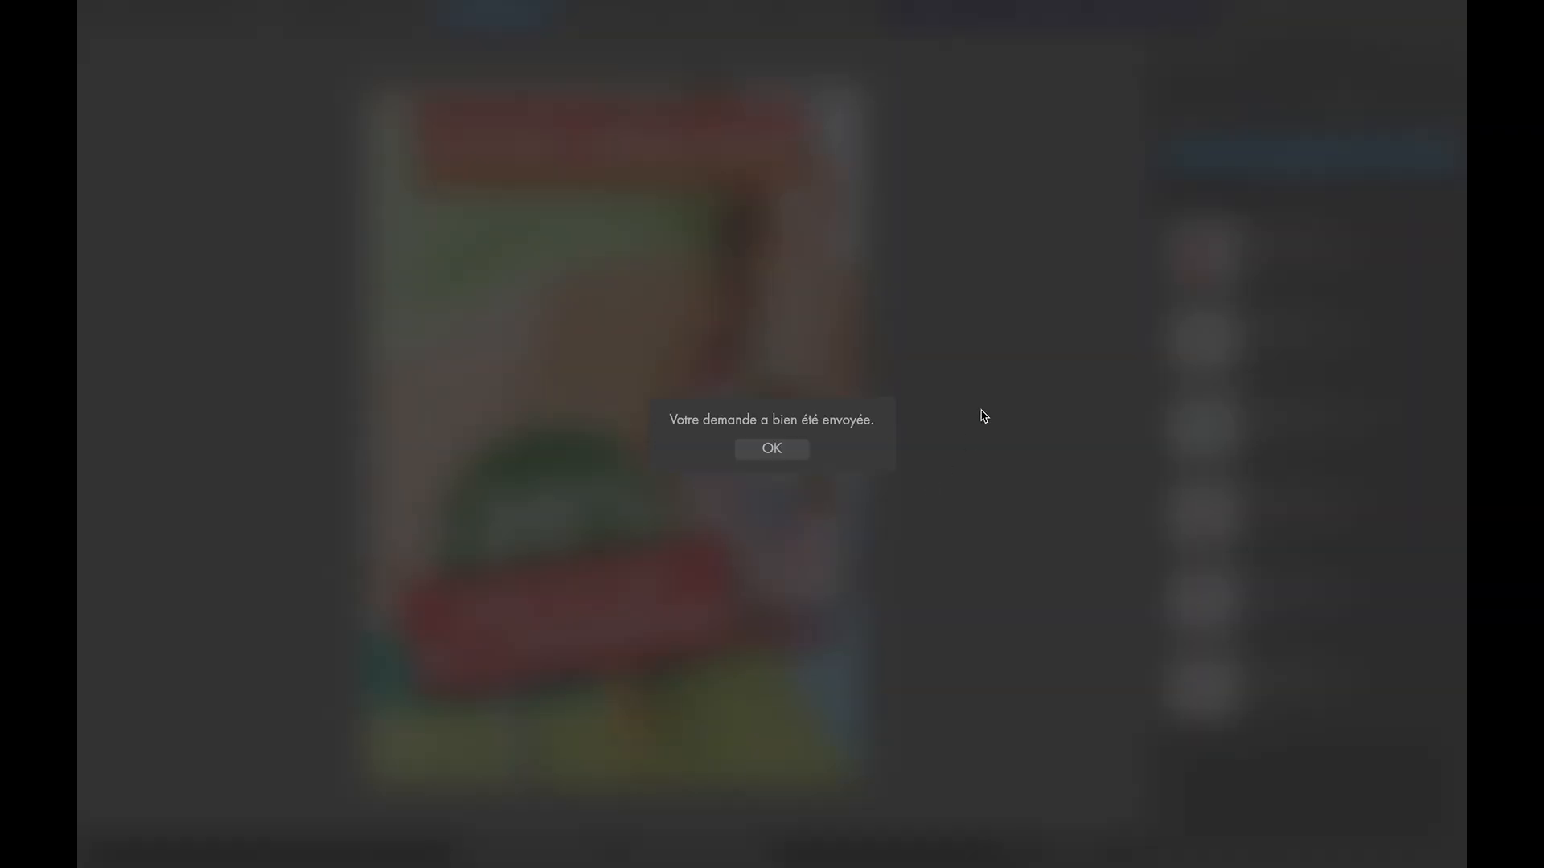
pyautogui.click(802, 448)
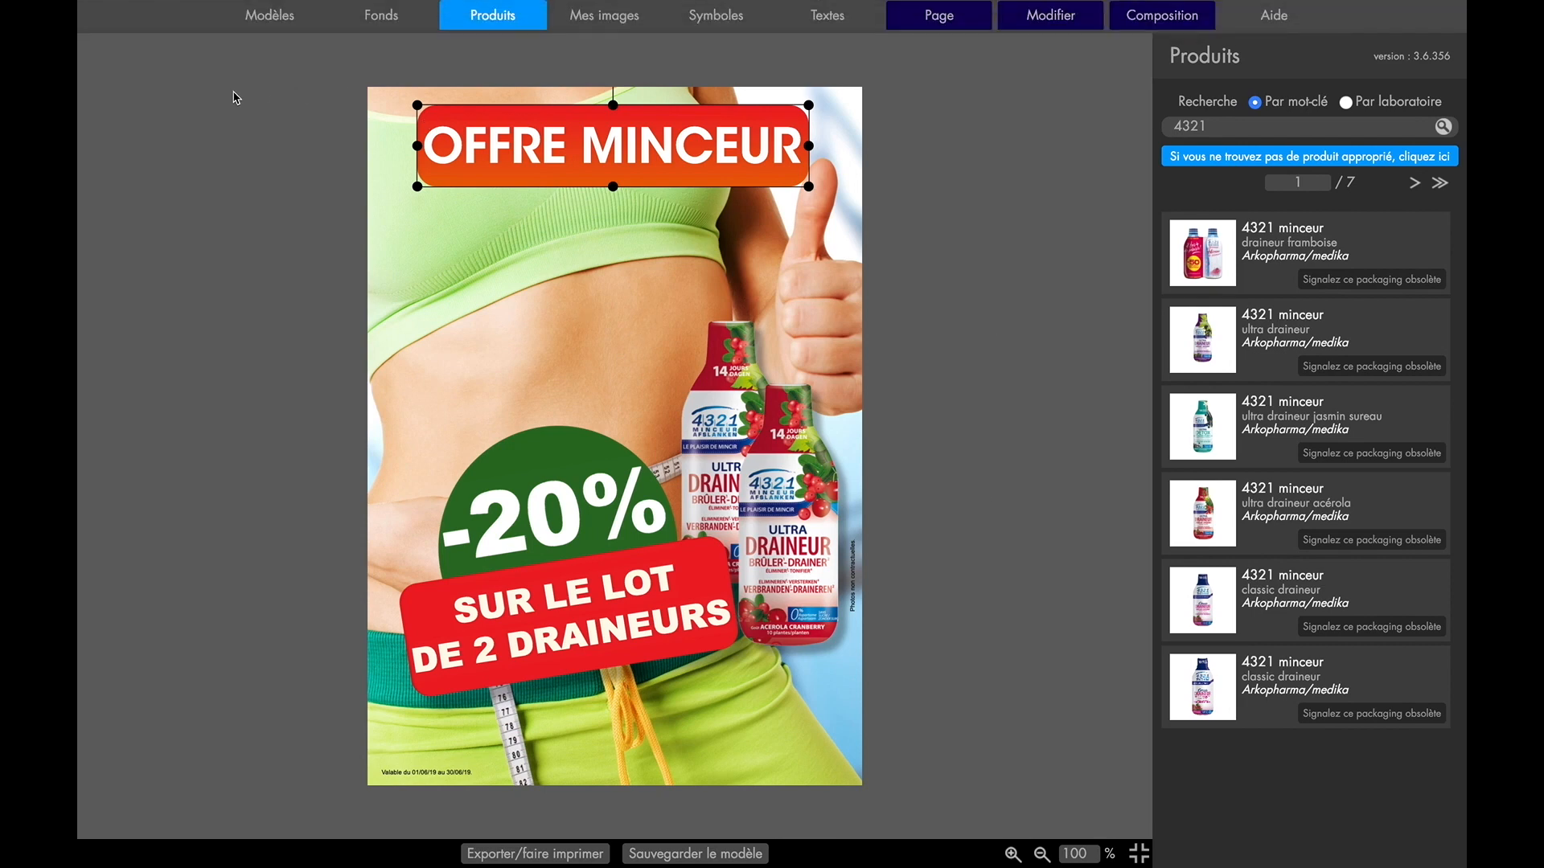
# Duplicate the Minceur 06/2018 poster in the custom templates
pyautogui.click(281, 26)
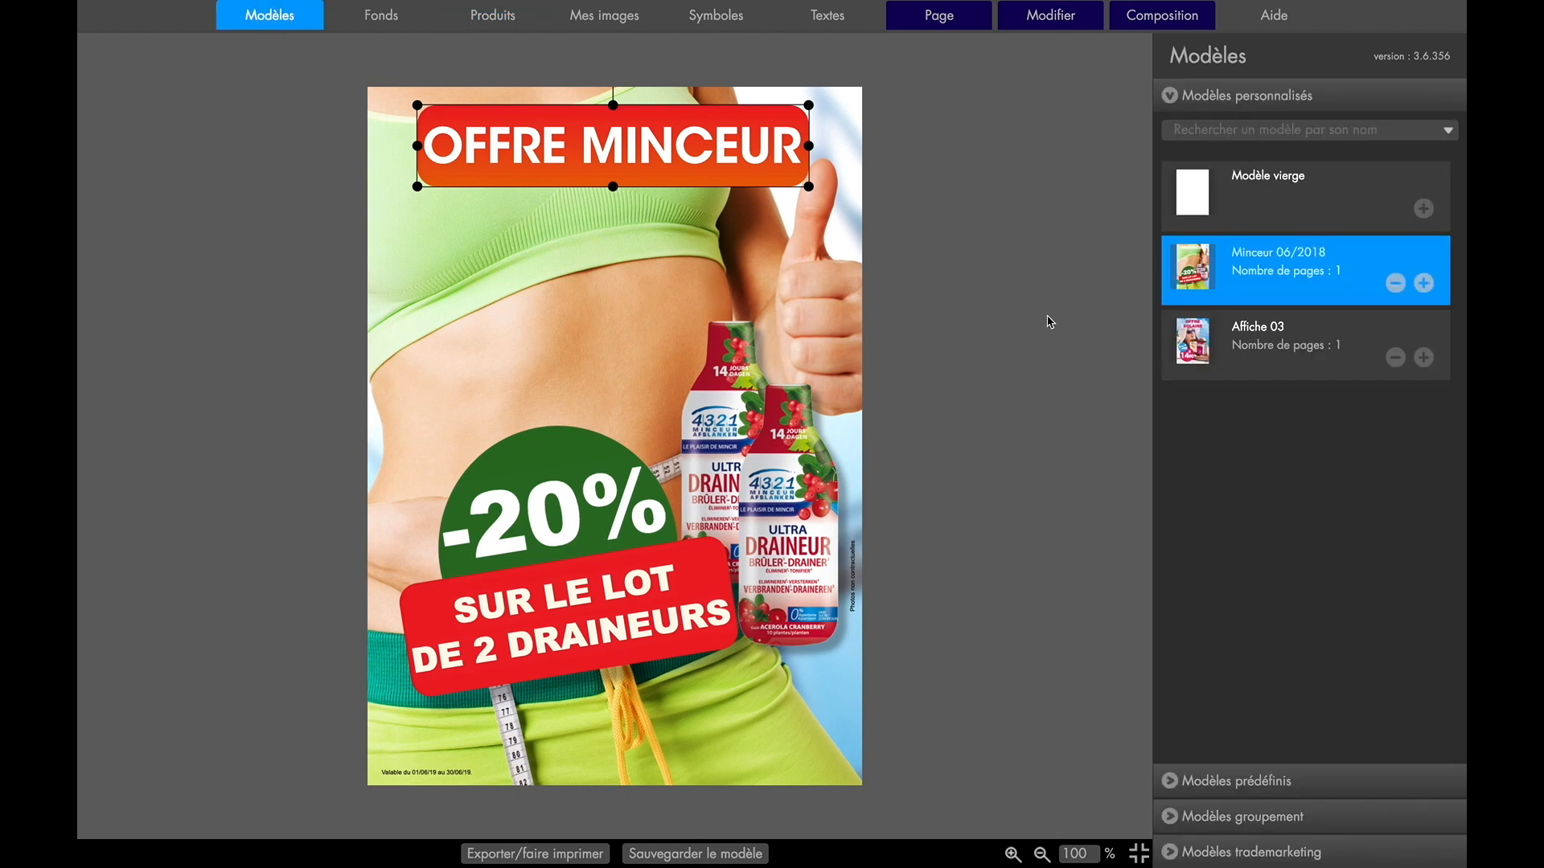
pyautogui.doubleClick(1280, 256)
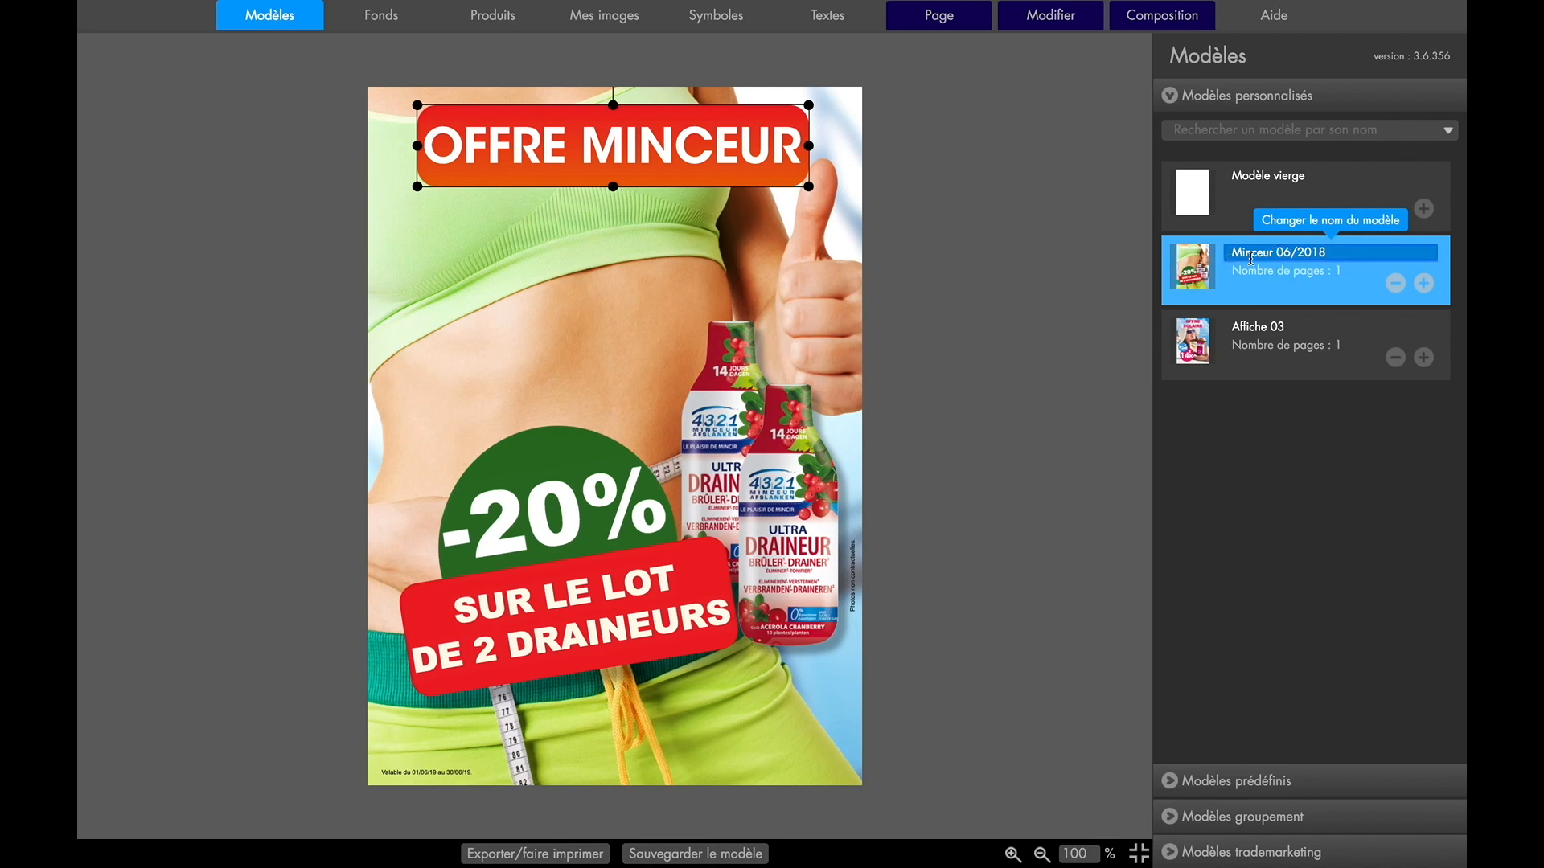
pyautogui.press('Return')
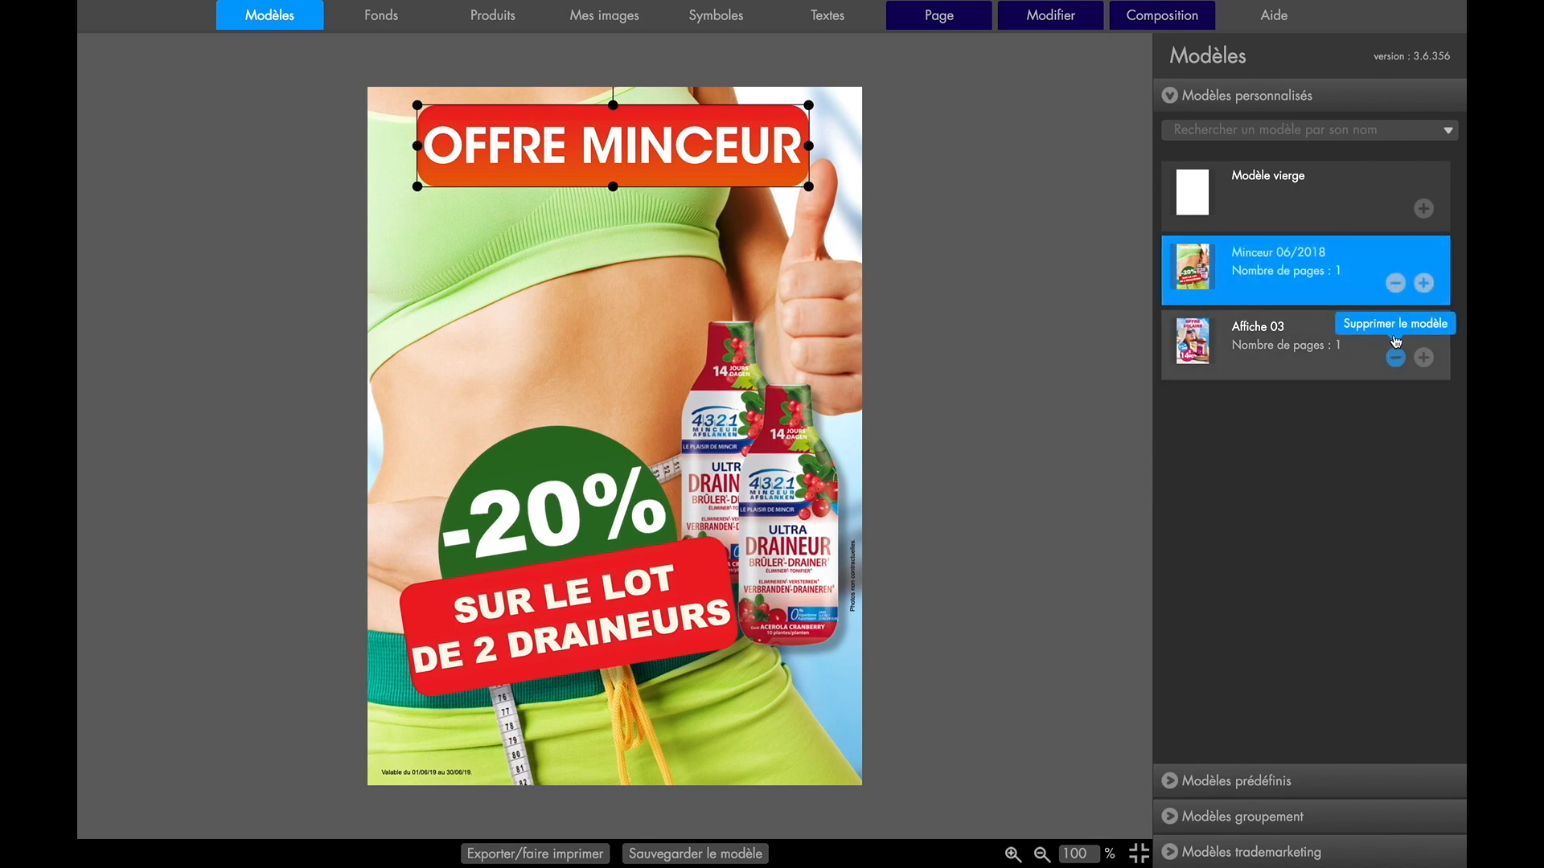
pyautogui.click(1424, 288)
pyautogui.click(728, 456)
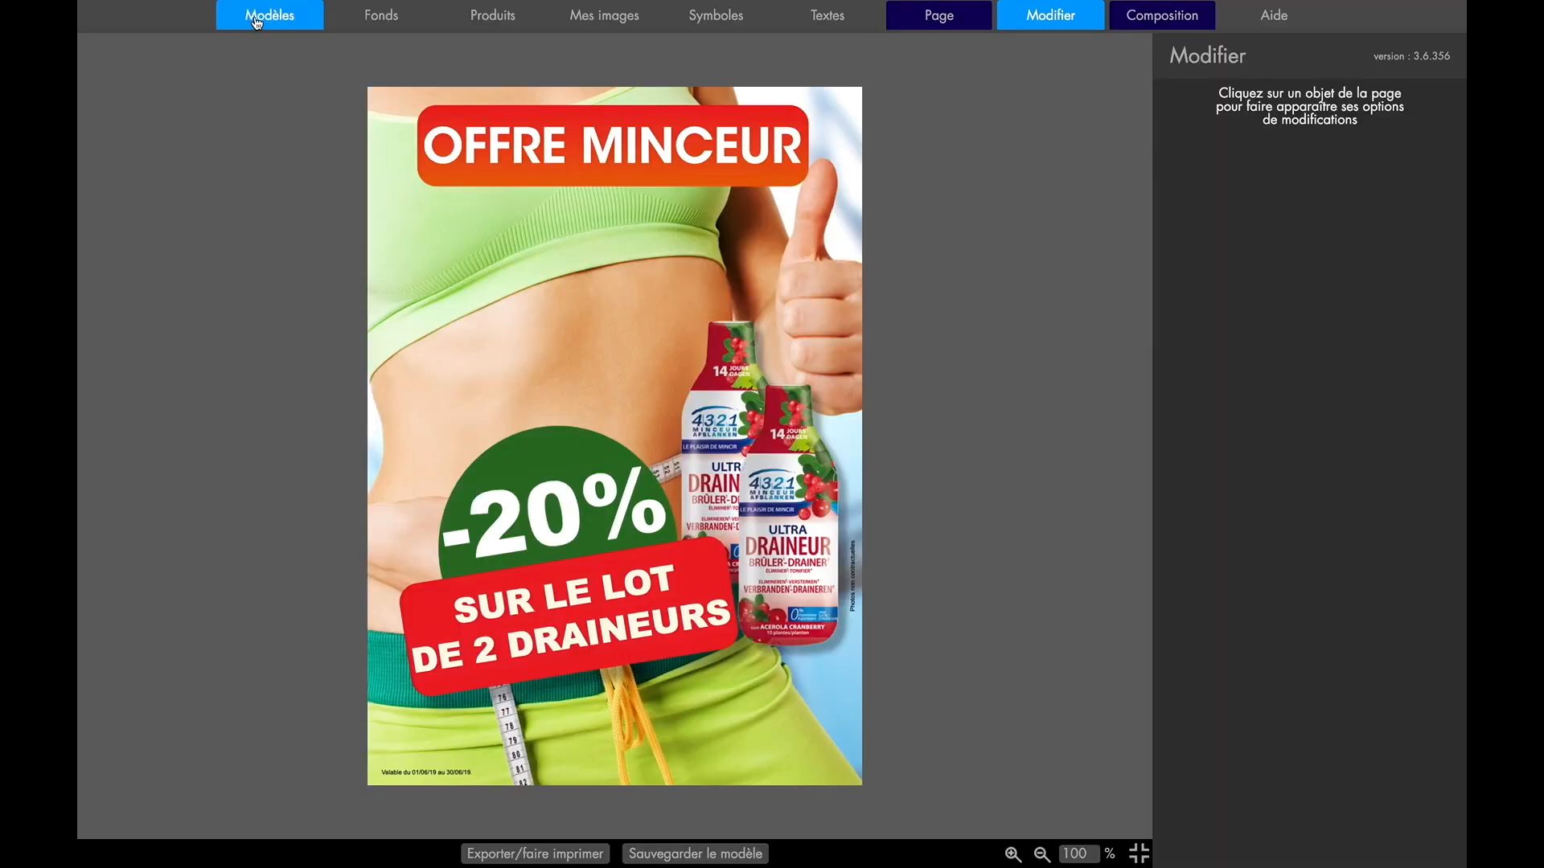
# Rename the duplicated template as Minceur 07/2018 and load it onto the page
pyautogui.click(255, 22)
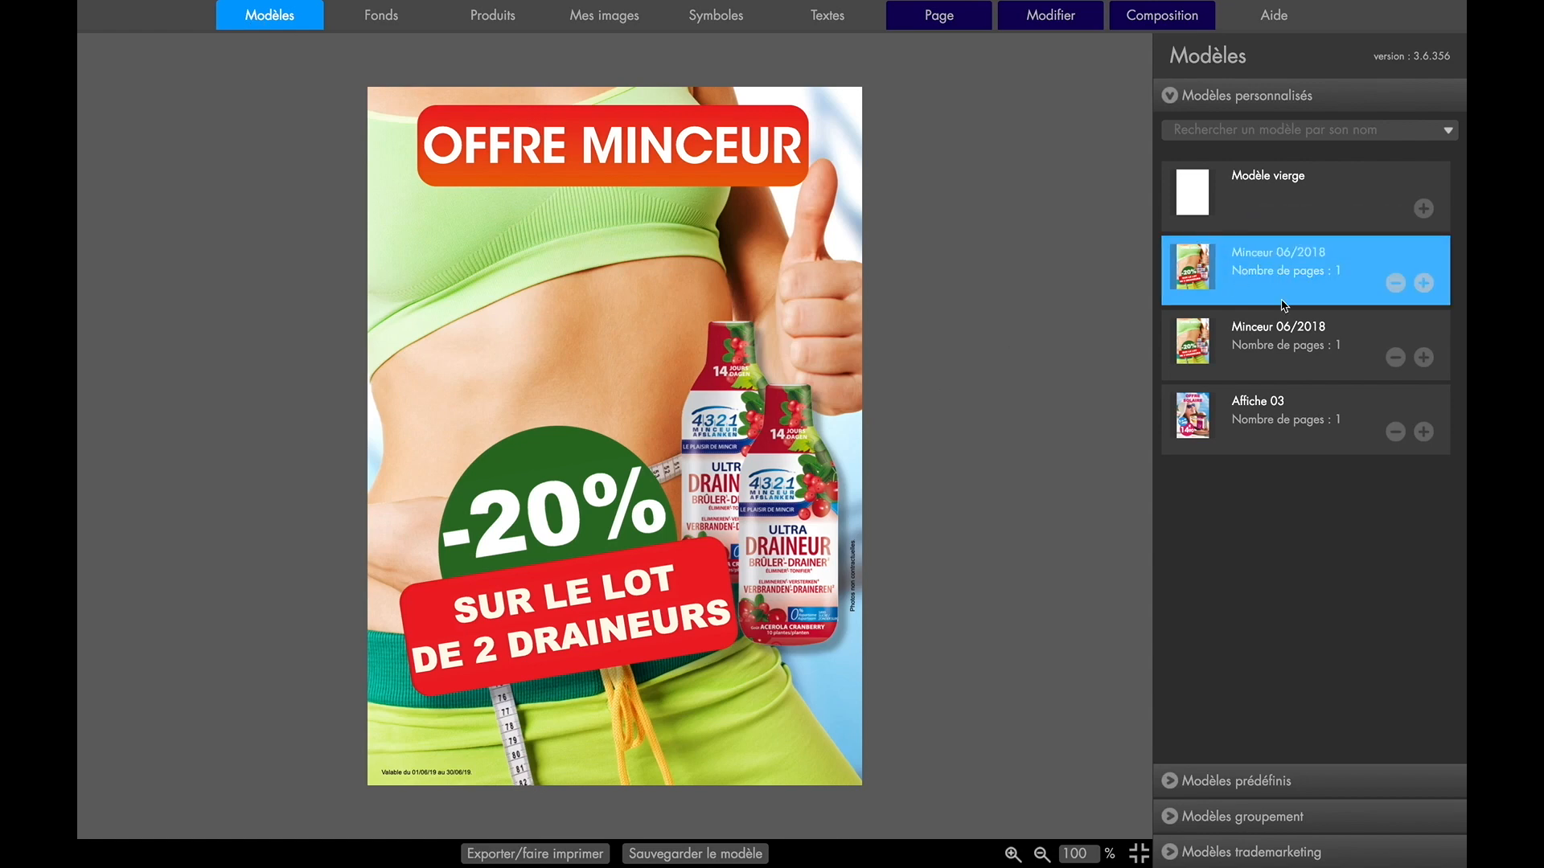
pyautogui.click(1291, 253)
pyautogui.press('BackSpace')
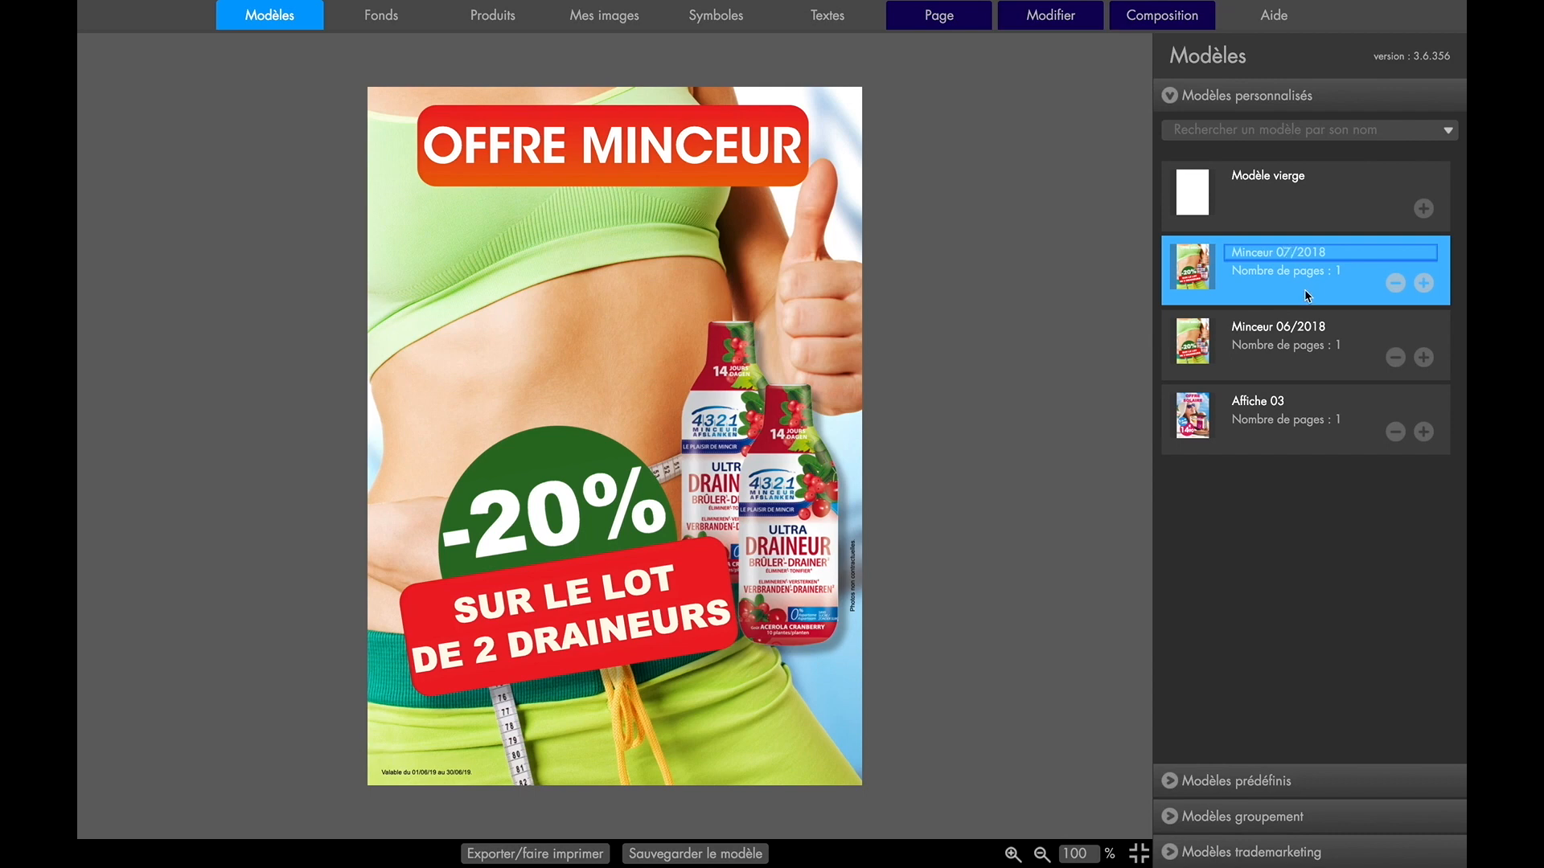
pyautogui.press('Return')
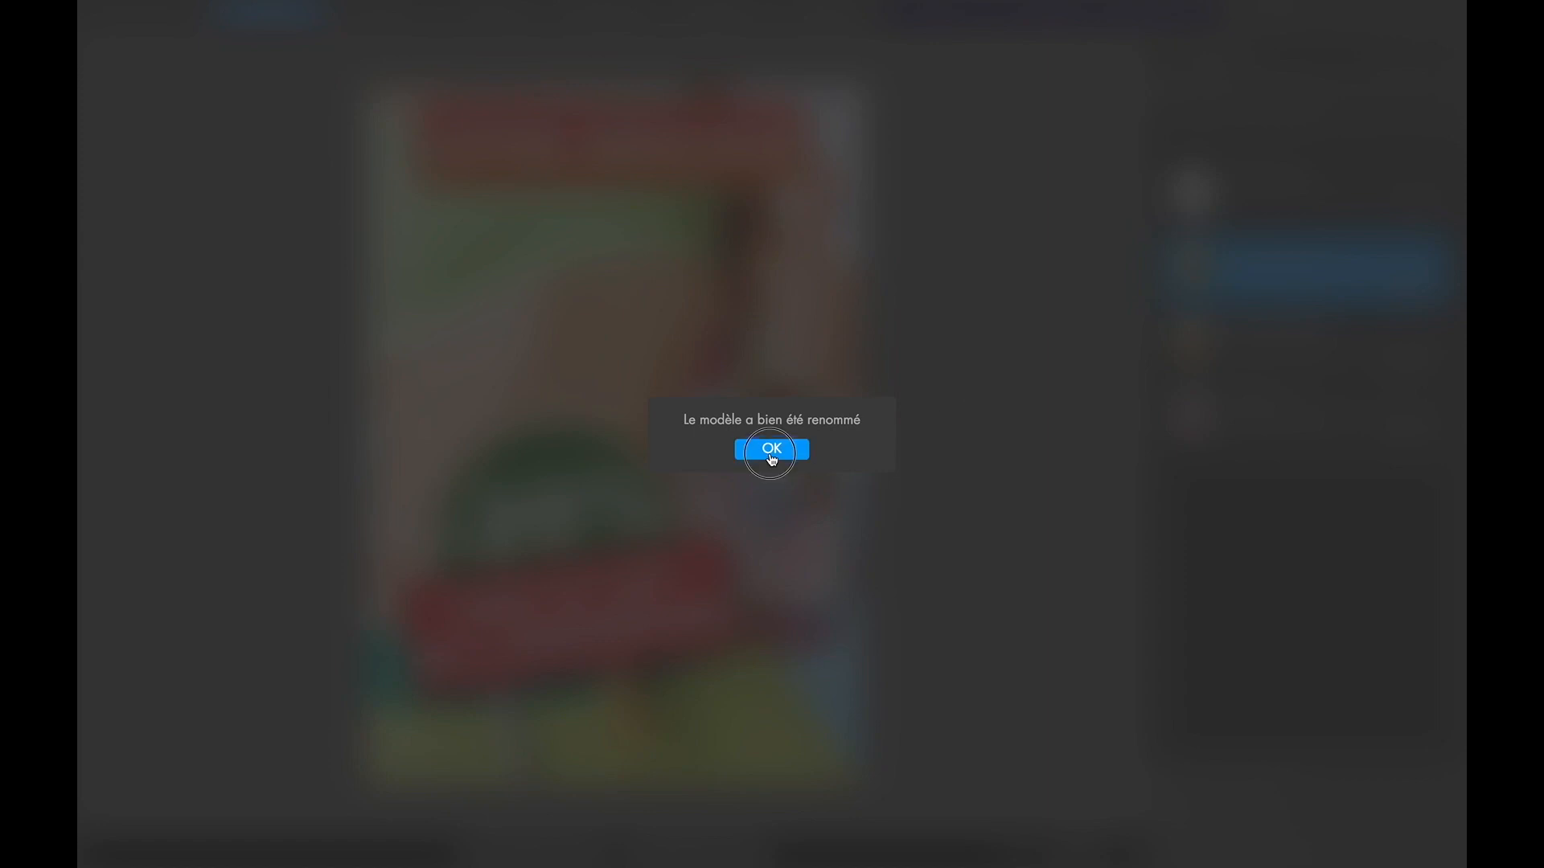
pyautogui.click(772, 448)
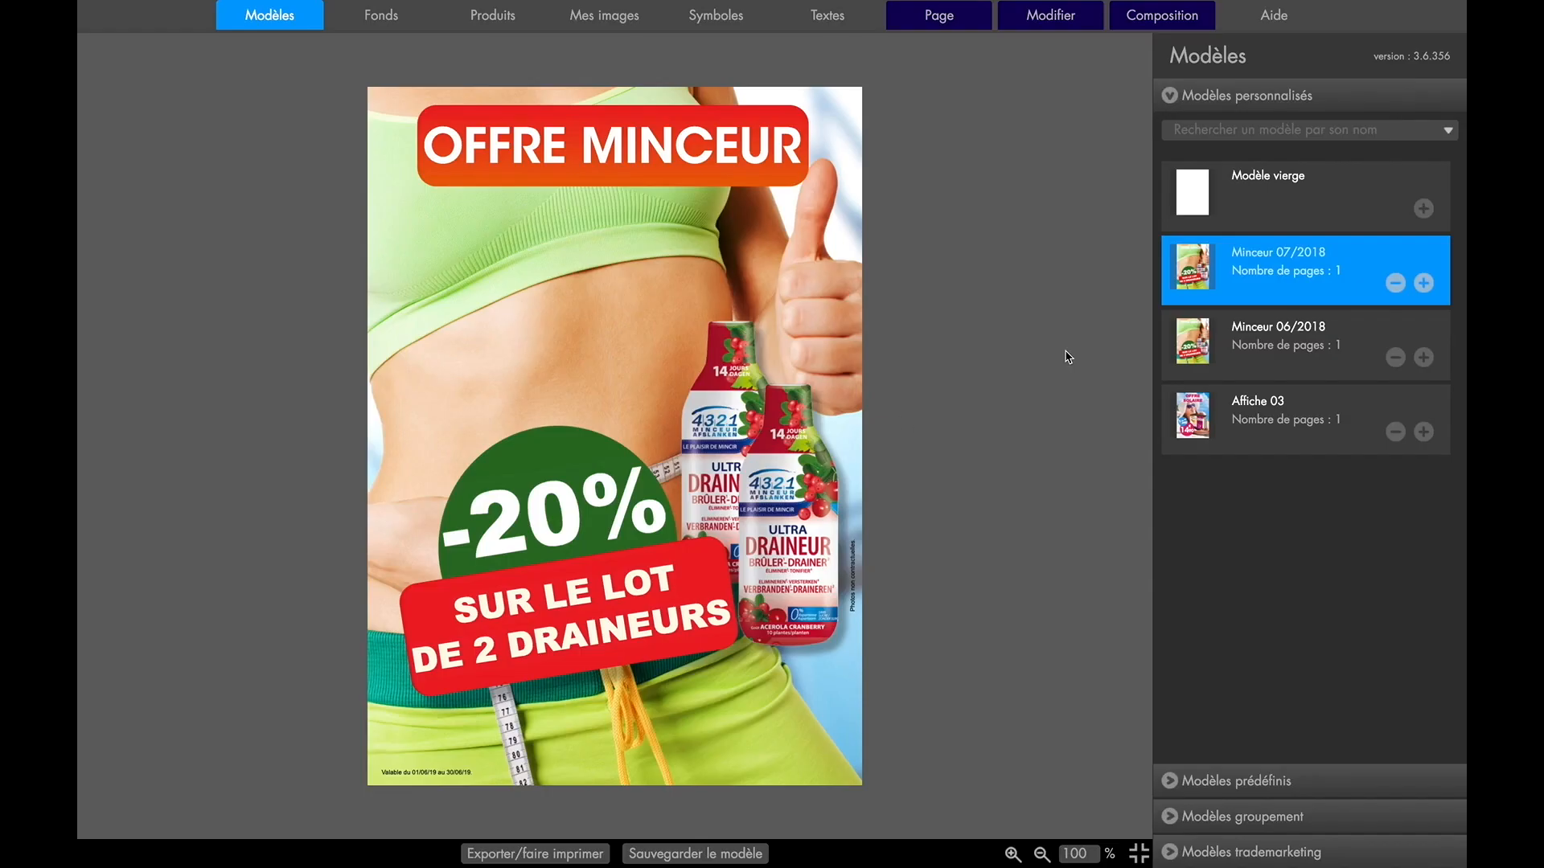
pyautogui.doubleClick(1189, 265)
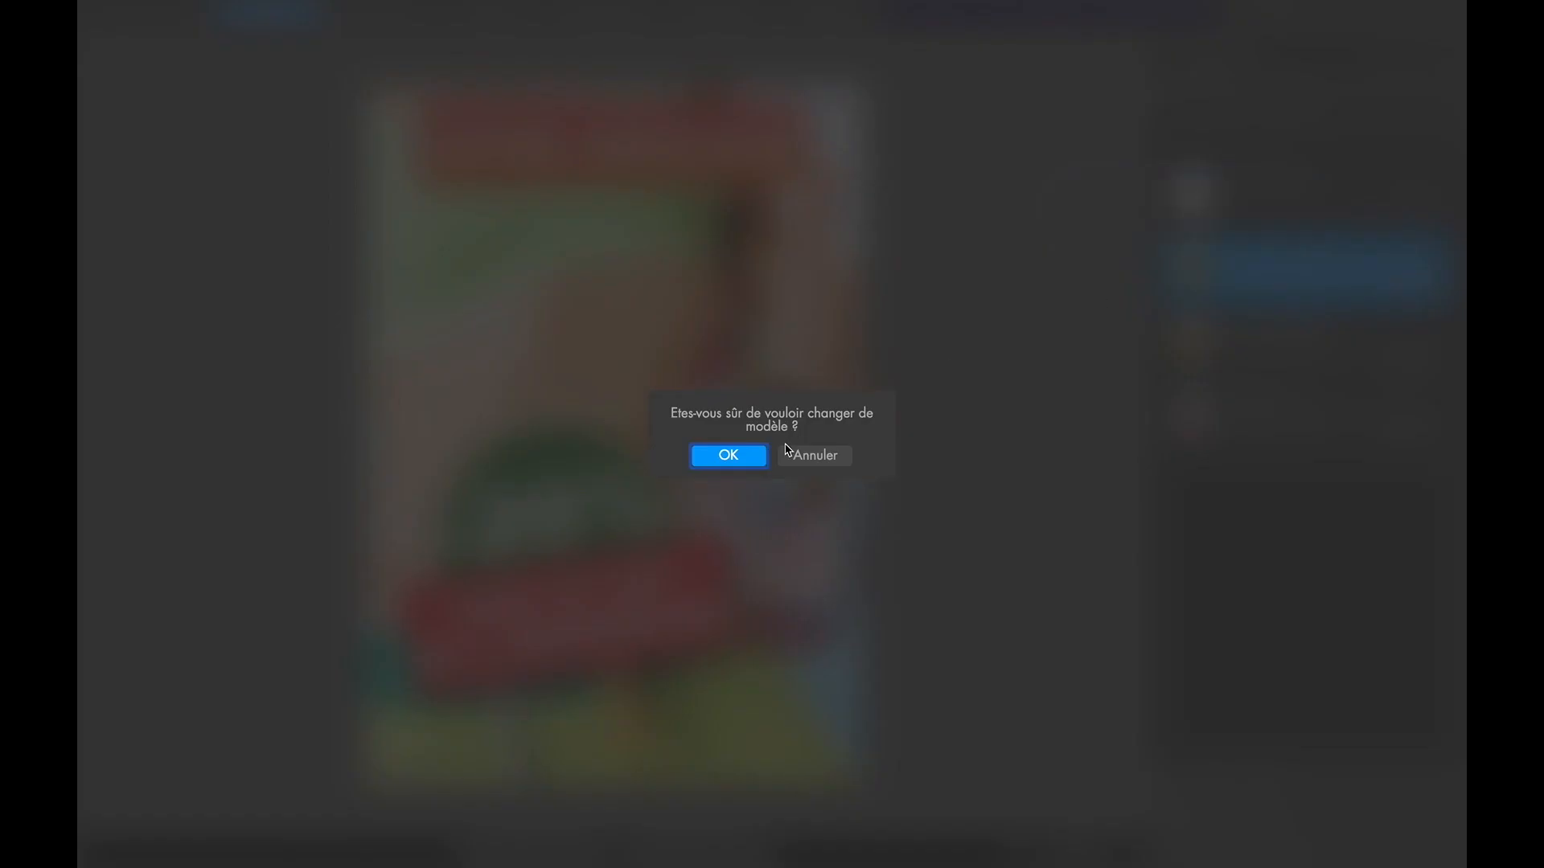
pyautogui.click(742, 460)
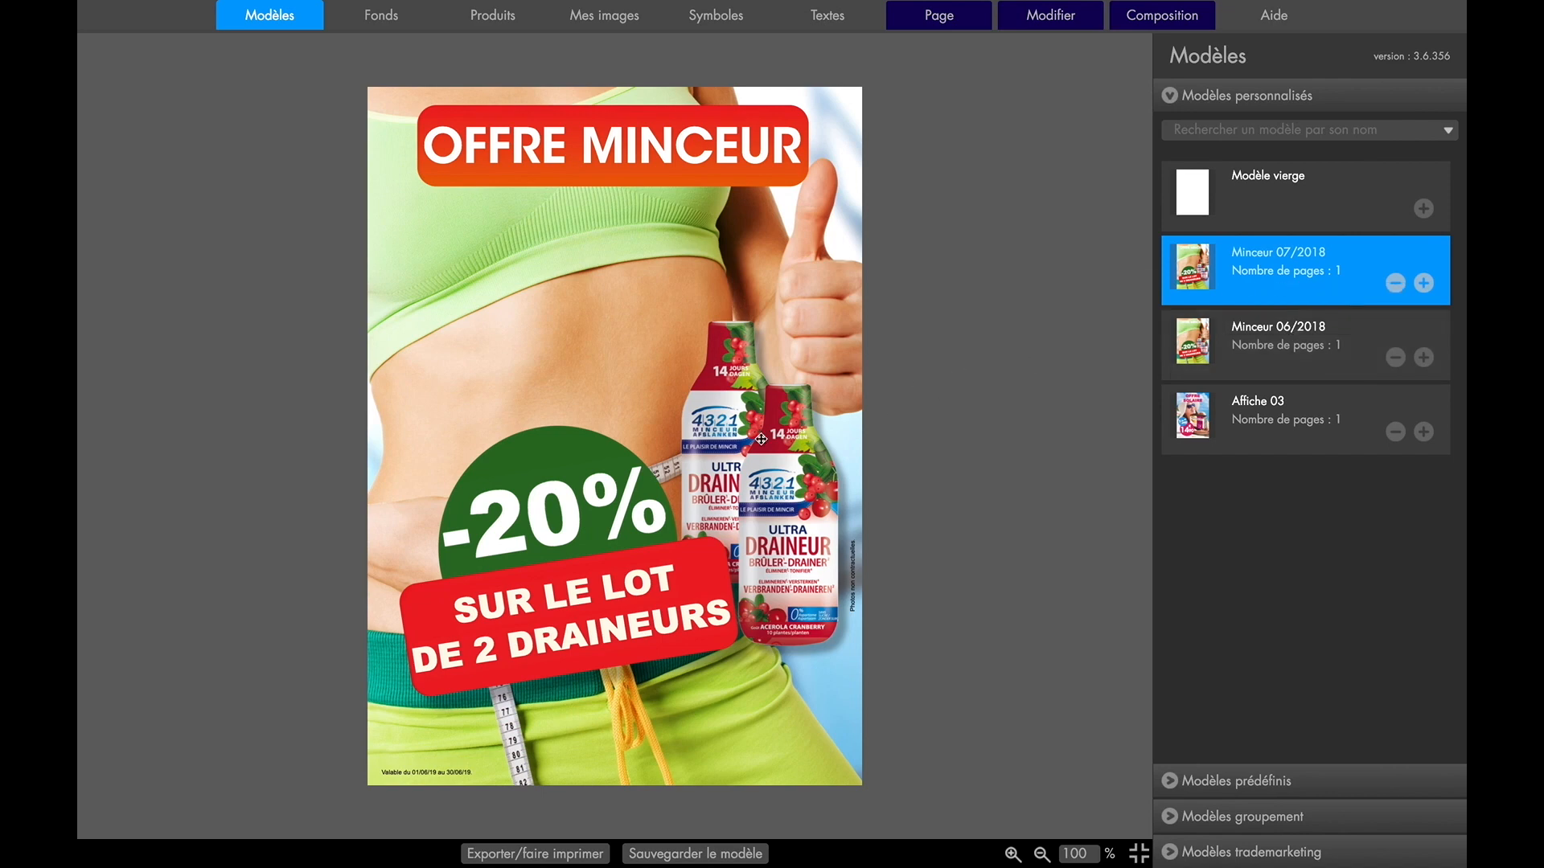
# Delete both red 4321 Ultra Draineur bottles from the poster
pyautogui.click(748, 402)
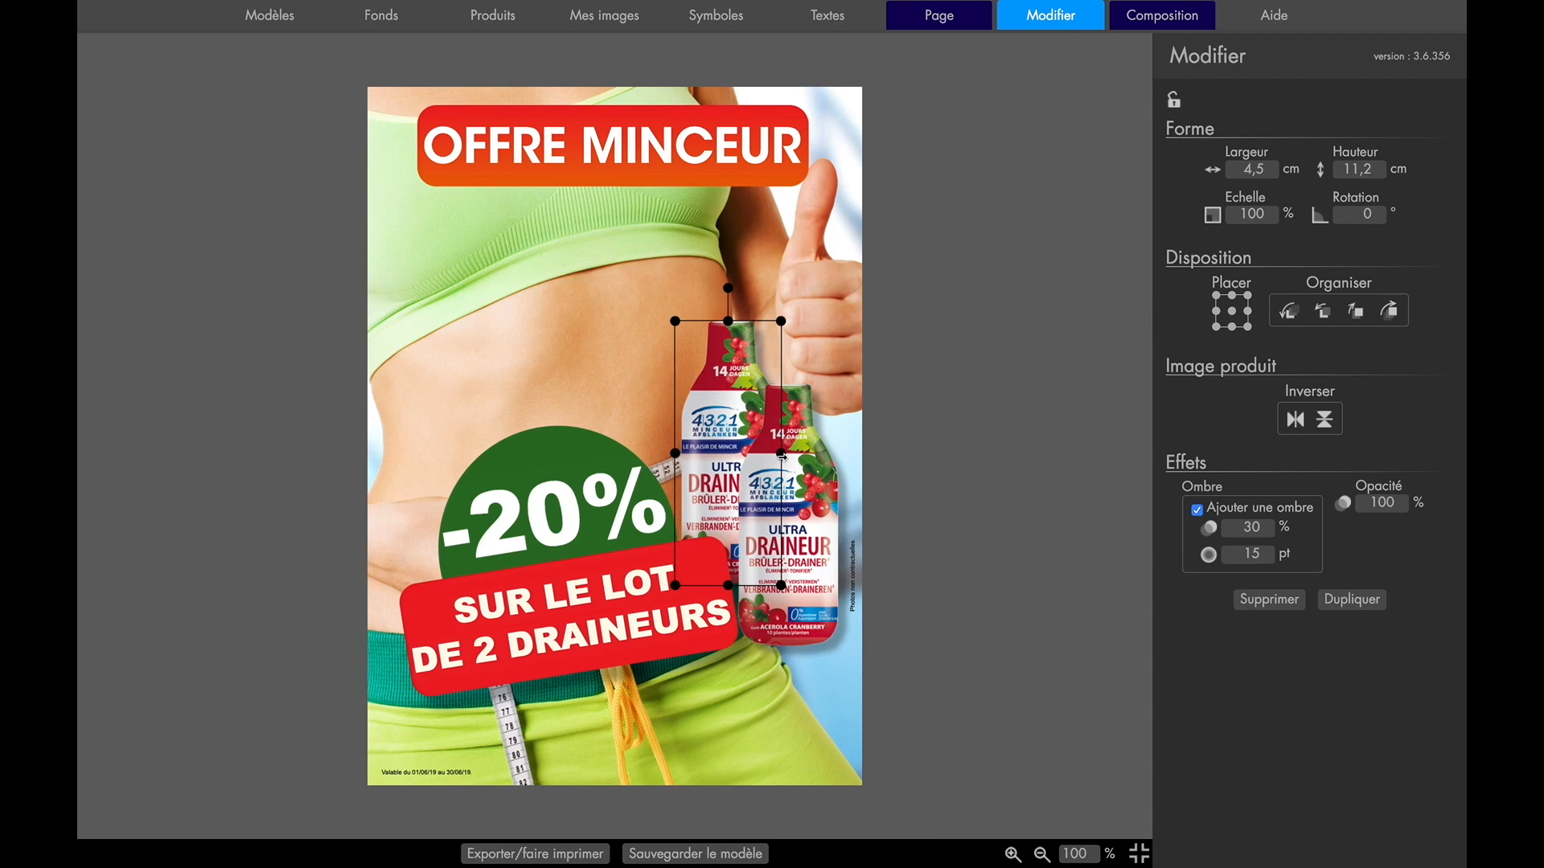
pyautogui.click(1269, 600)
pyautogui.click(810, 503)
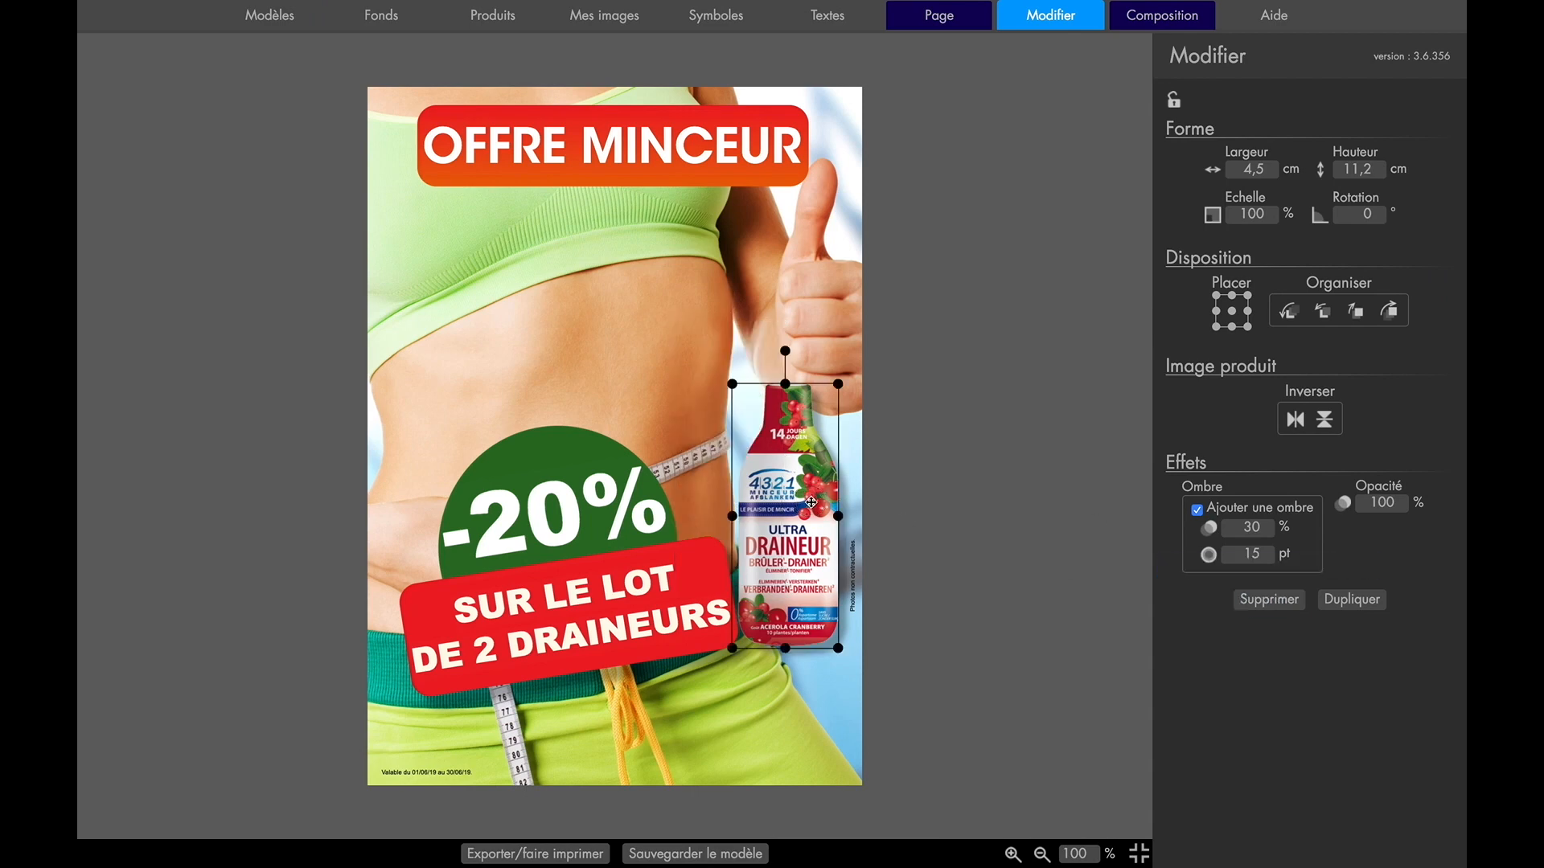
pyautogui.click(1269, 599)
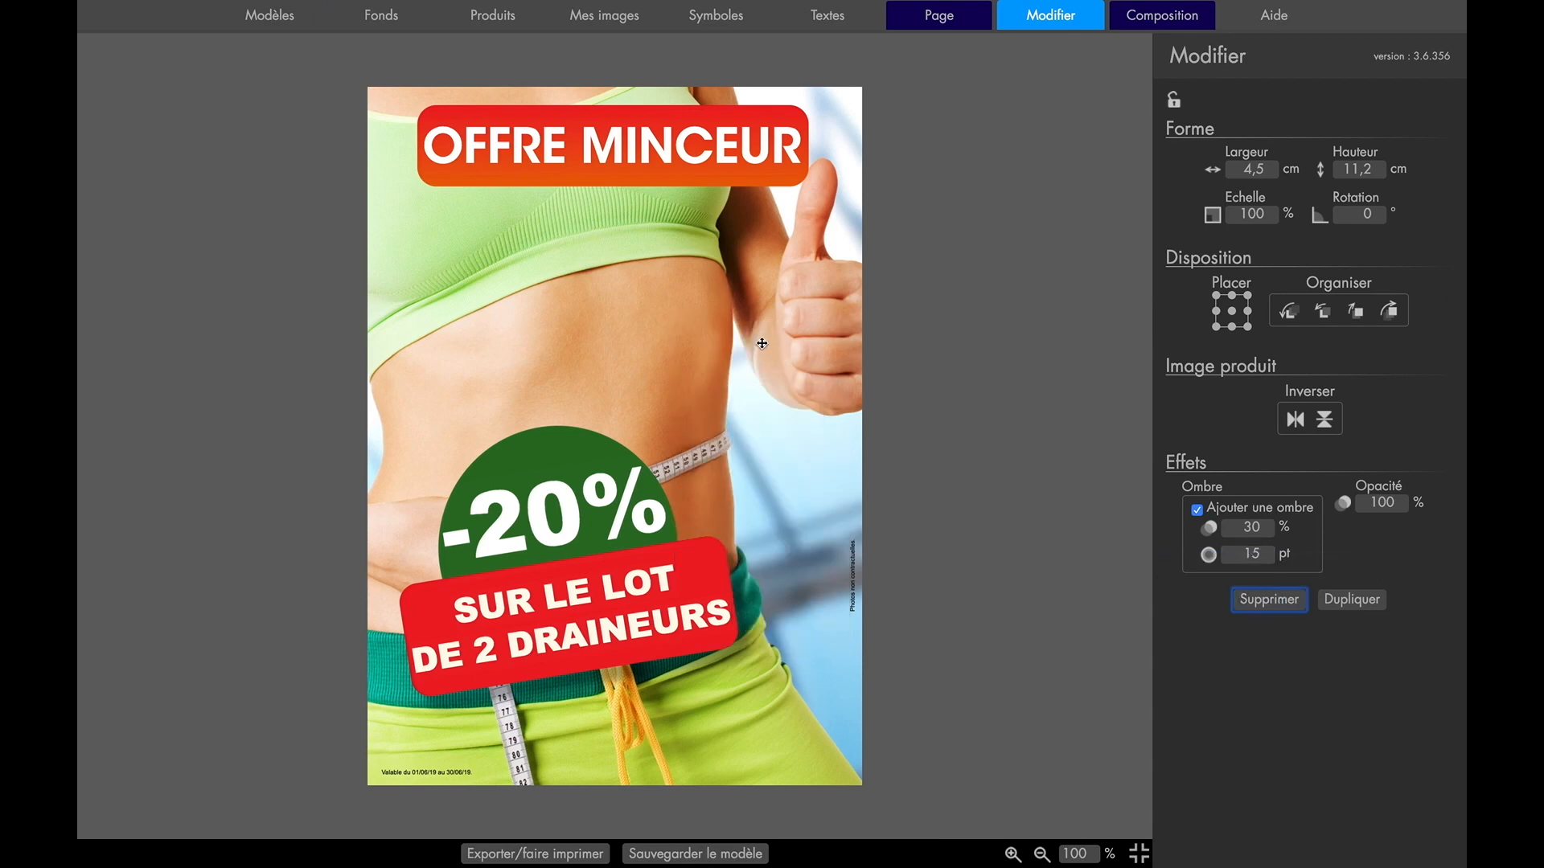
# Add the 4321 minceur ultra draineur jasmin sureau bottle beside the -20% badge, sized about 4,5 by 11,8 cm
pyautogui.click(496, 18)
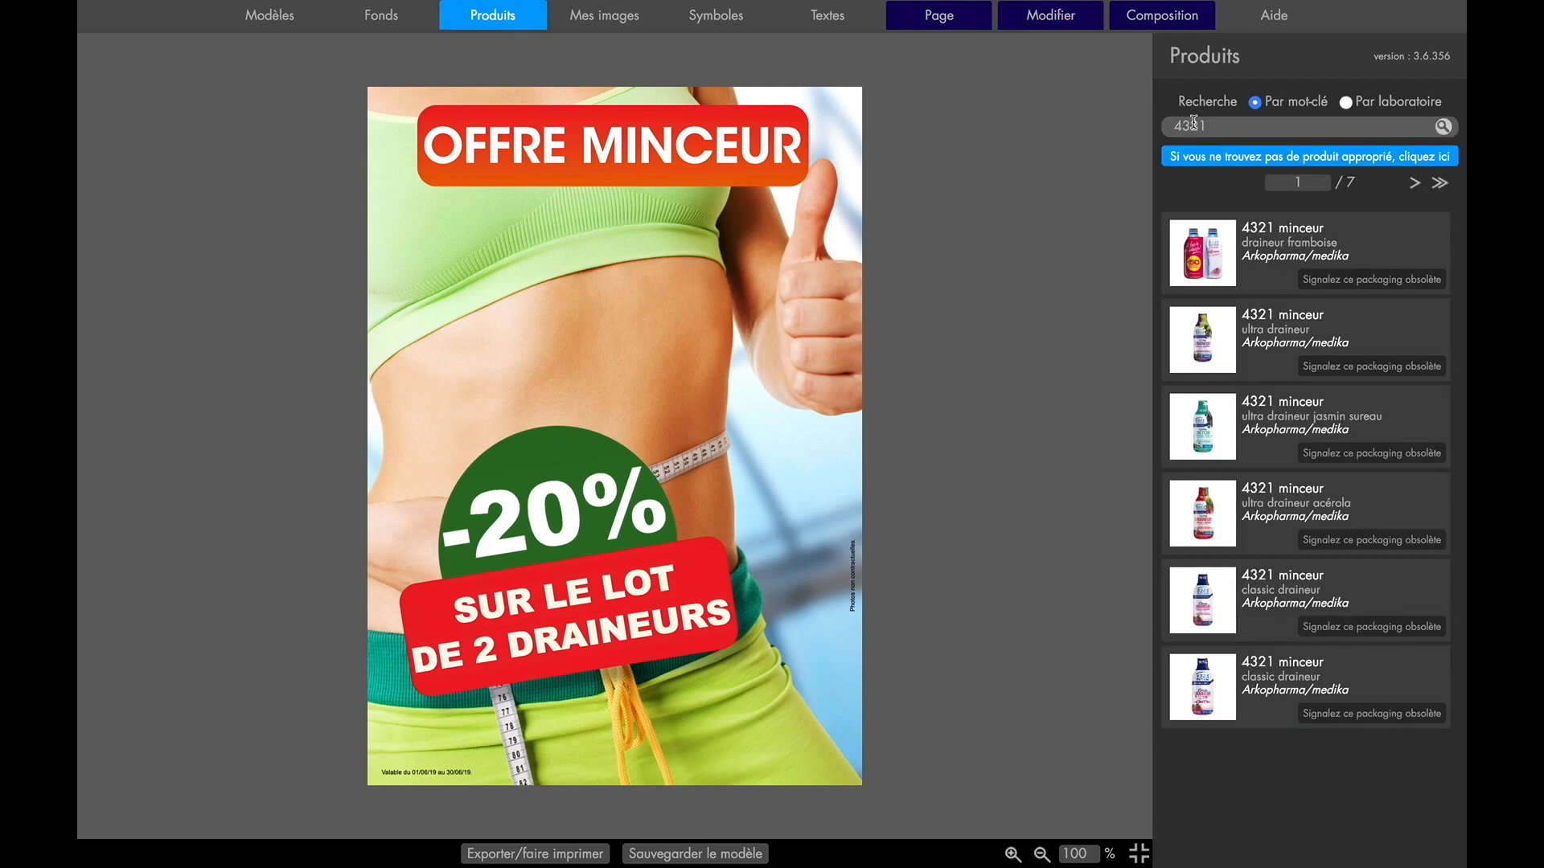
pyautogui.moveTo(1211, 432); pyautogui.dragTo(719, 455)
pyautogui.moveTo(763, 338); pyautogui.dragTo(774, 294)
pyautogui.moveTo(732, 391); pyautogui.dragTo(734, 391)
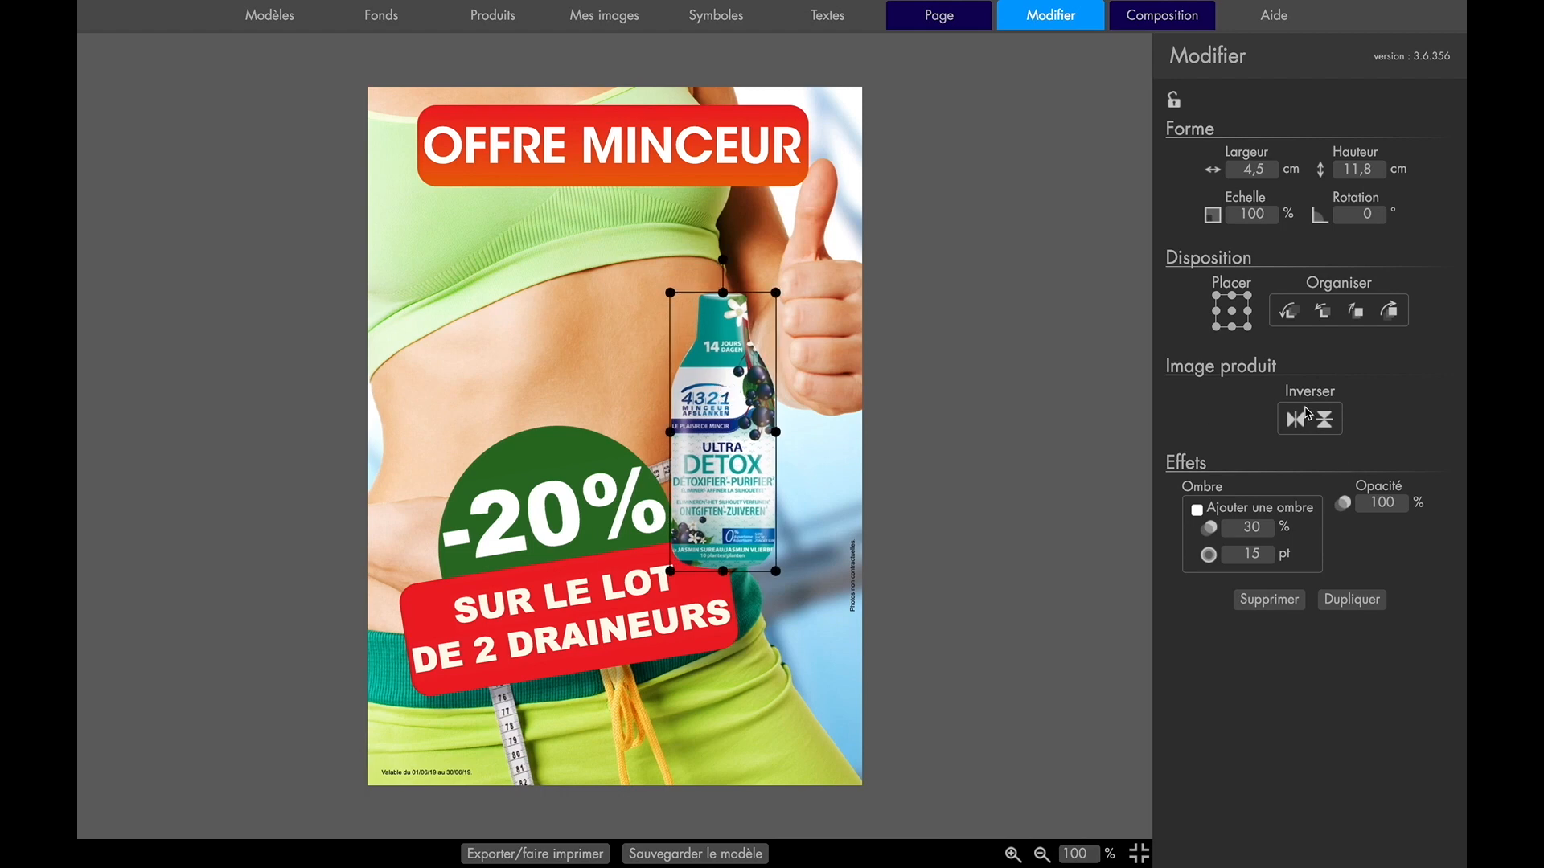
# Send the Ultra Detox bottle backward until it sits behind the red SUR LE LOT DE 2 DRAINEURS banner
pyautogui.click(1324, 320)
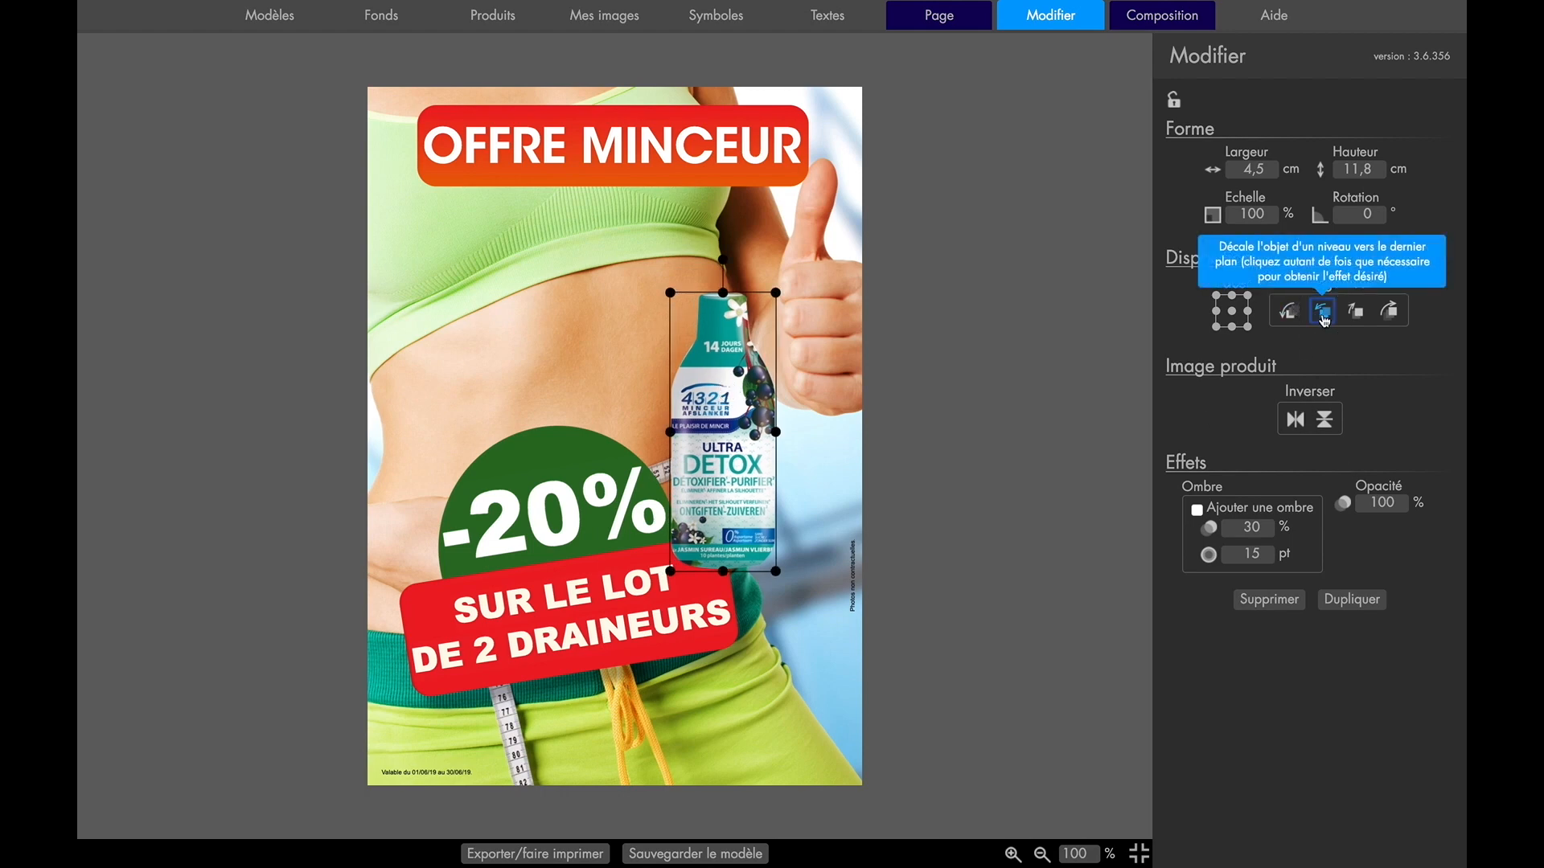
pyautogui.click(1324, 320)
pyautogui.click(1324, 320)
pyautogui.click(1324, 320)
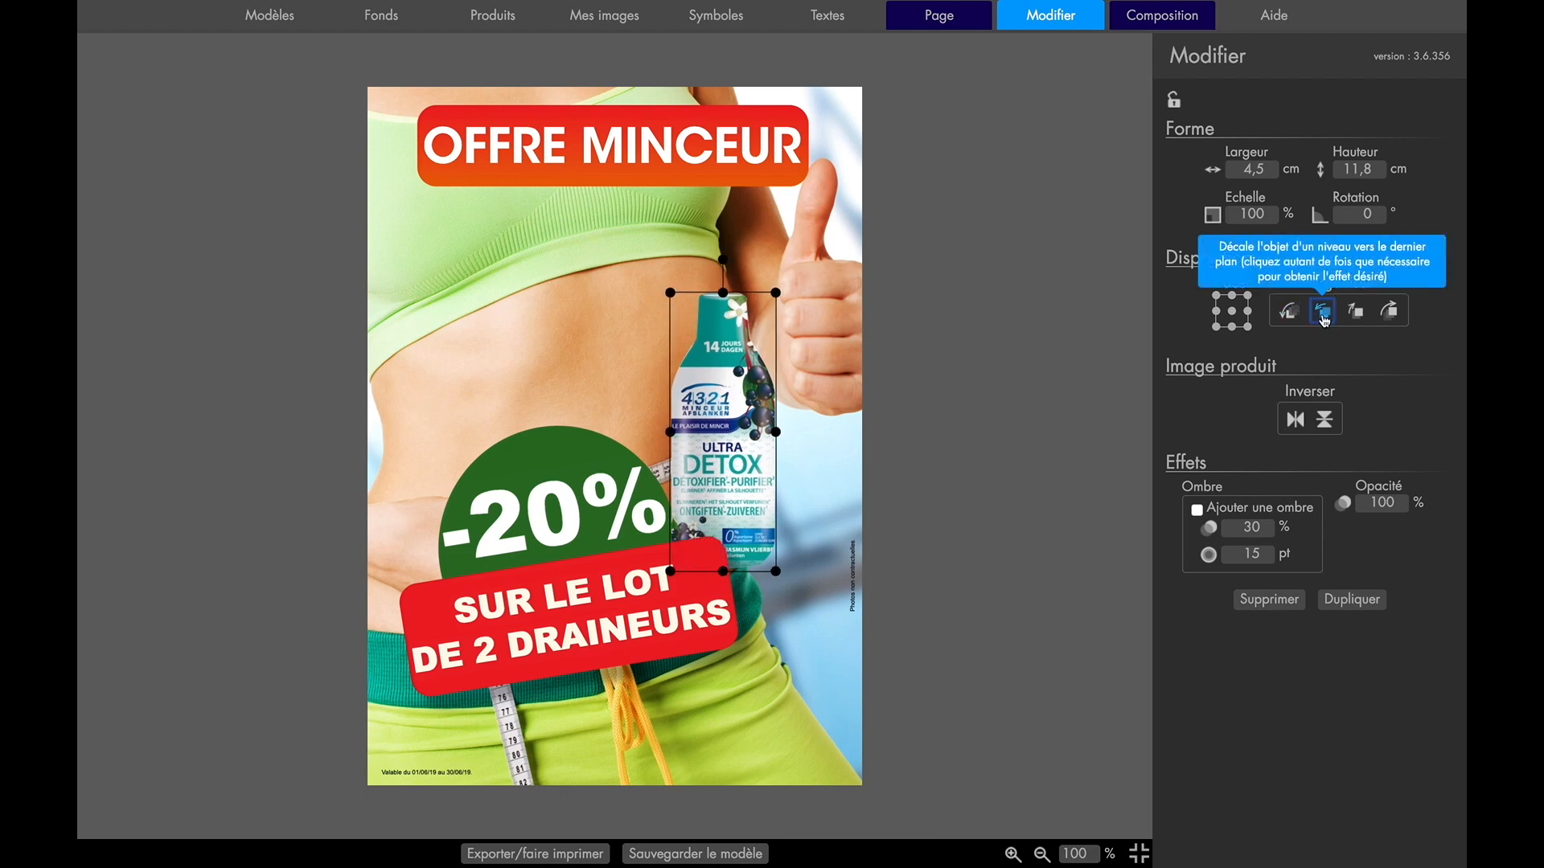
# Add a shadow to the Ultra Detox bottle and duplicate it, placing the copy slightly lower to the right, overlapping the original
pyautogui.click(1198, 510)
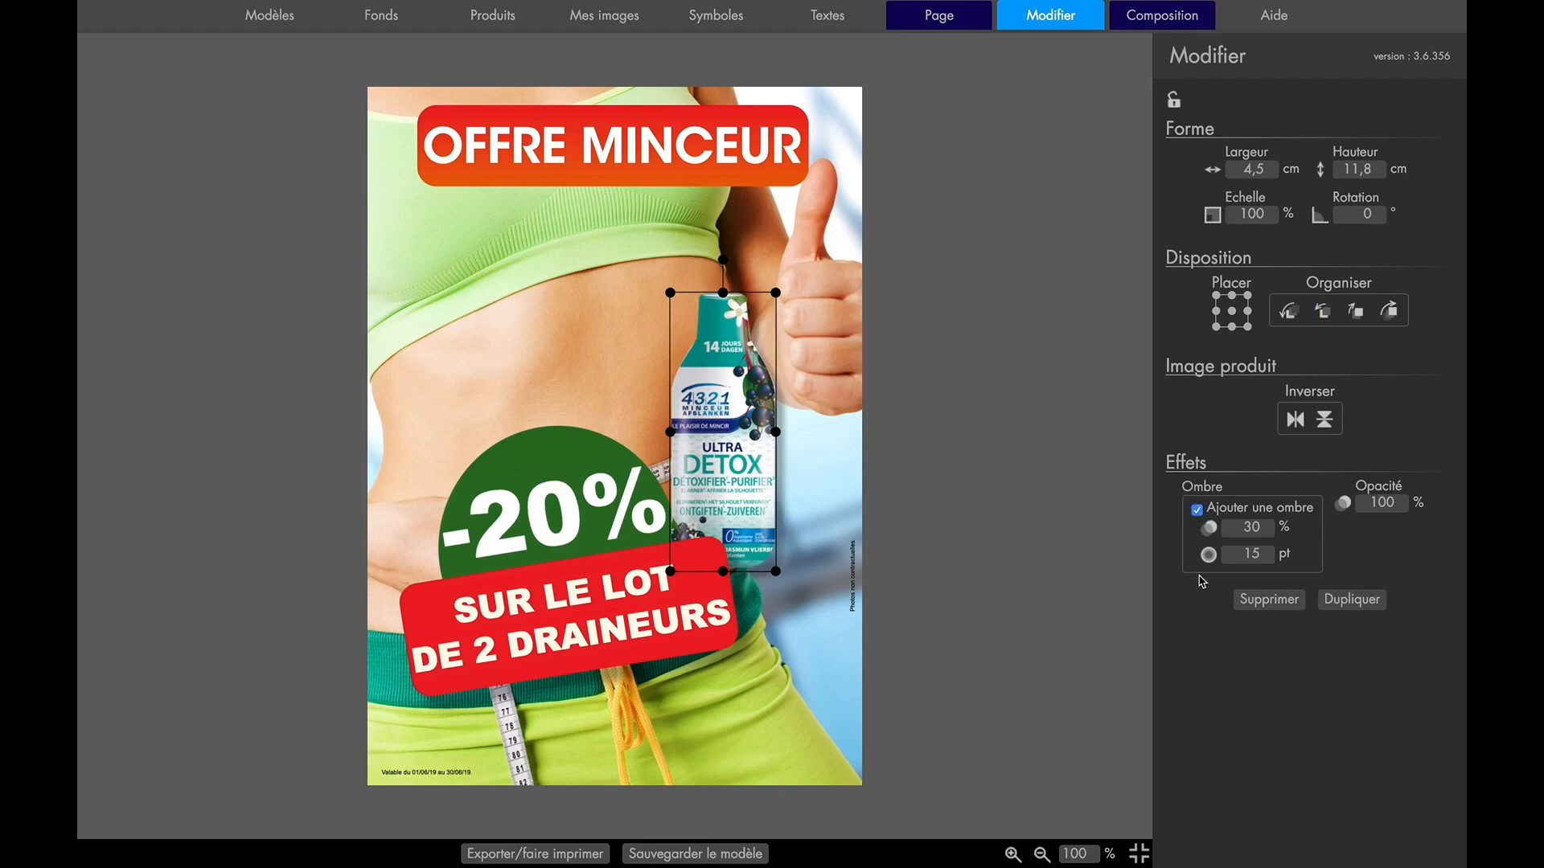
pyautogui.click(1354, 603)
pyautogui.moveTo(734, 484); pyautogui.dragTo(770, 503)
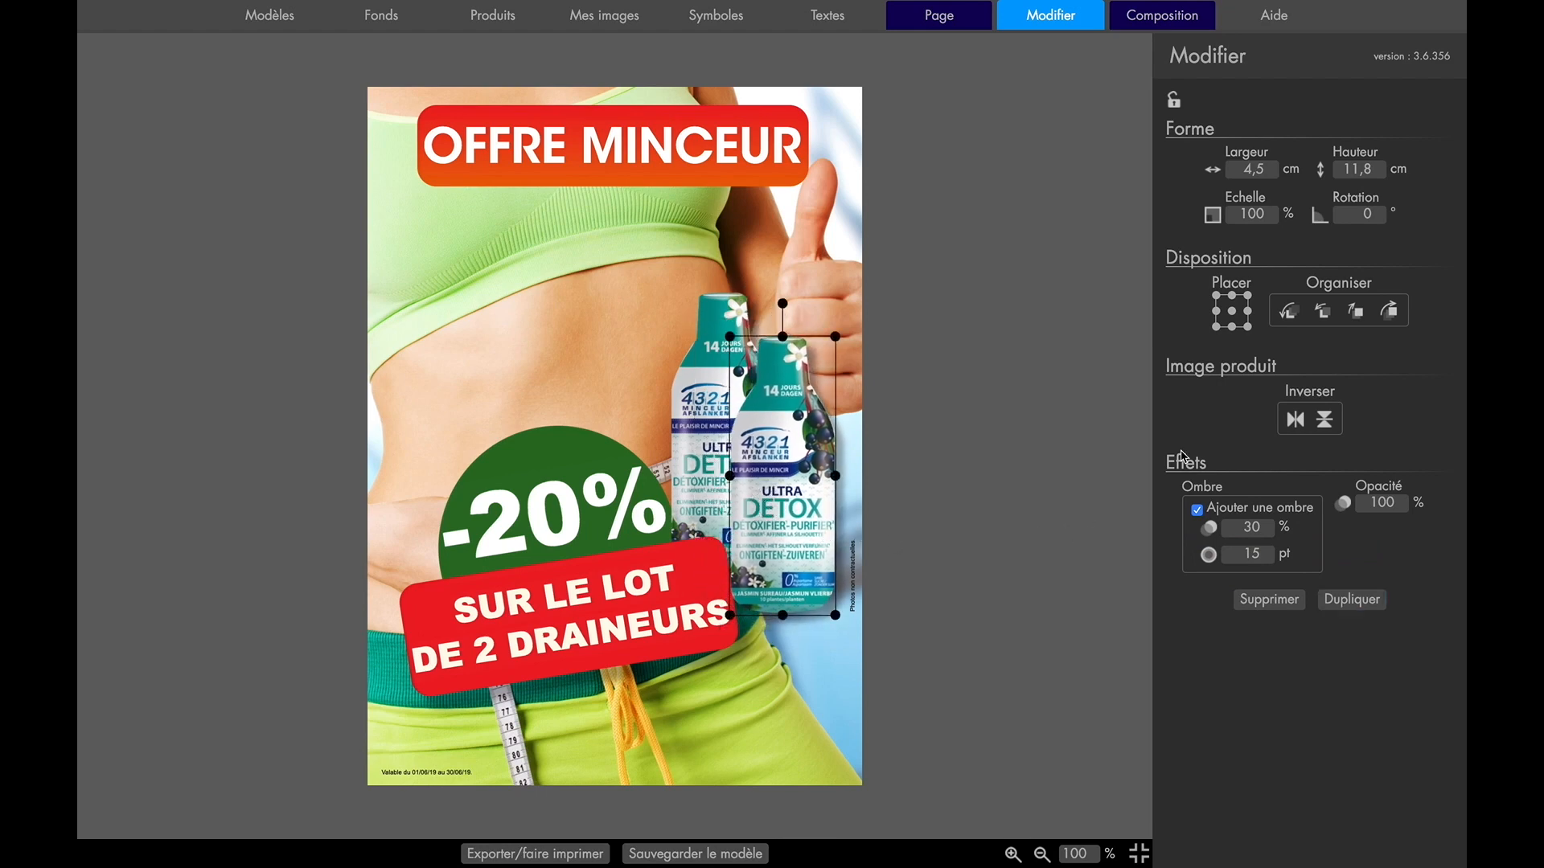
# Delete the background photo of the woman's waist from the poster
pyautogui.click(589, 234)
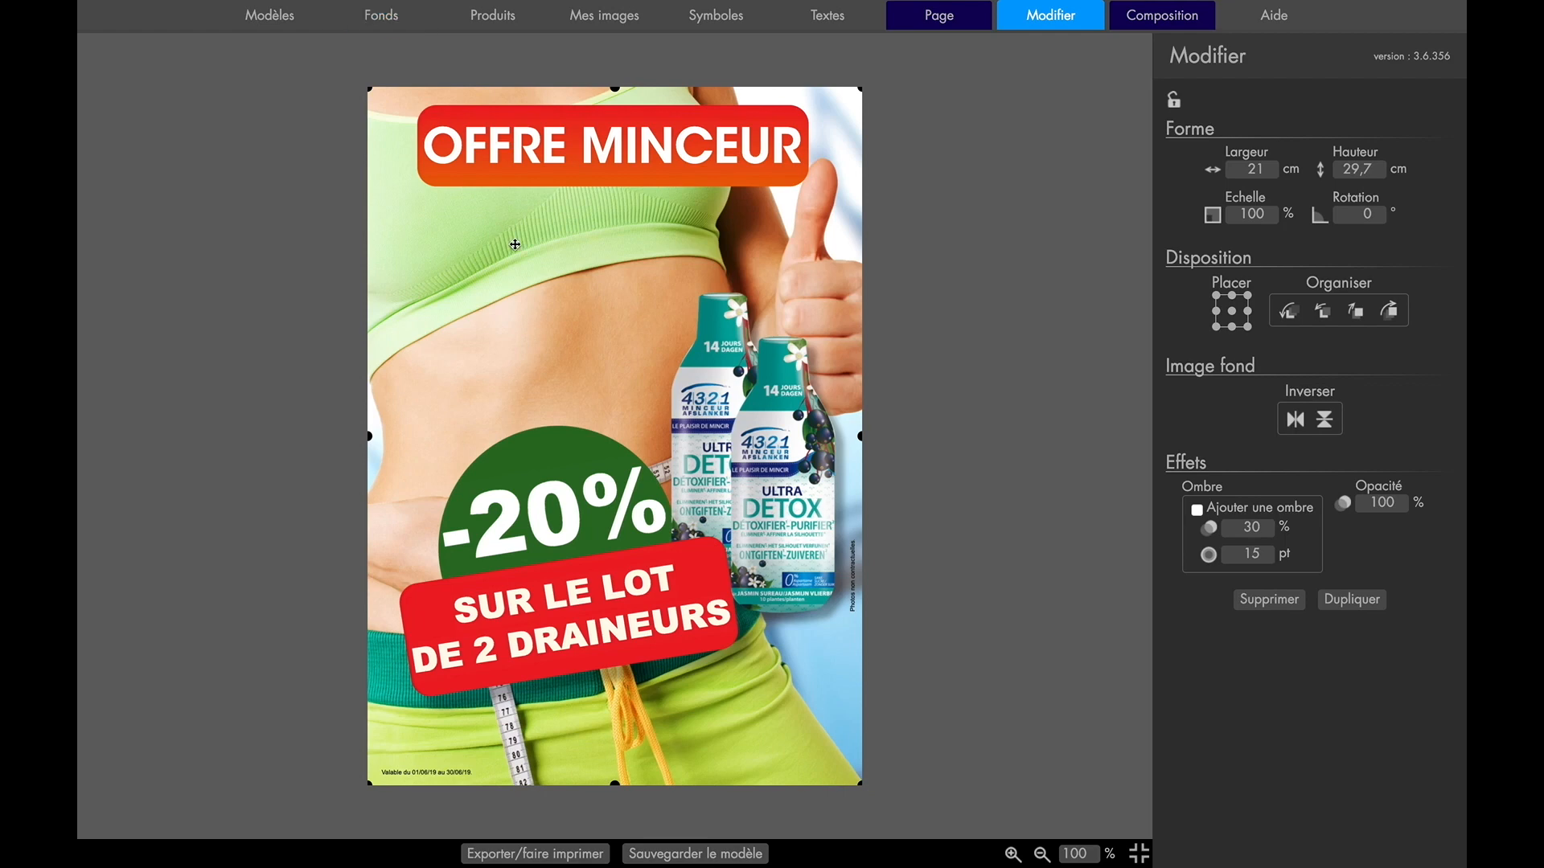
pyautogui.click(1270, 599)
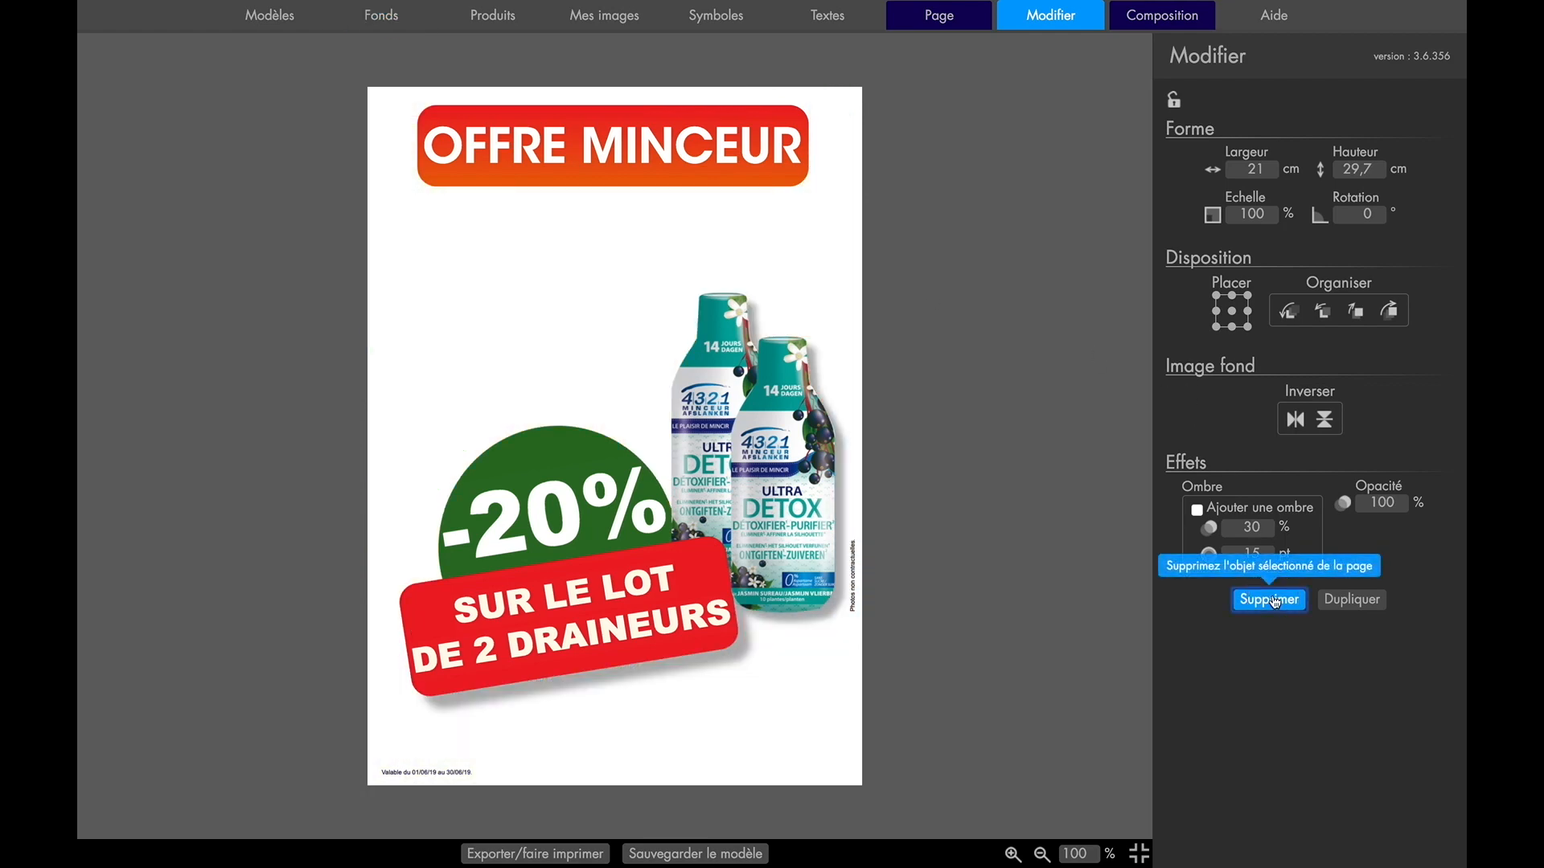
# Place the Minceur background photo of the woman holding a bathroom scale behind all poster elements and save the model
pyautogui.click(381, 15)
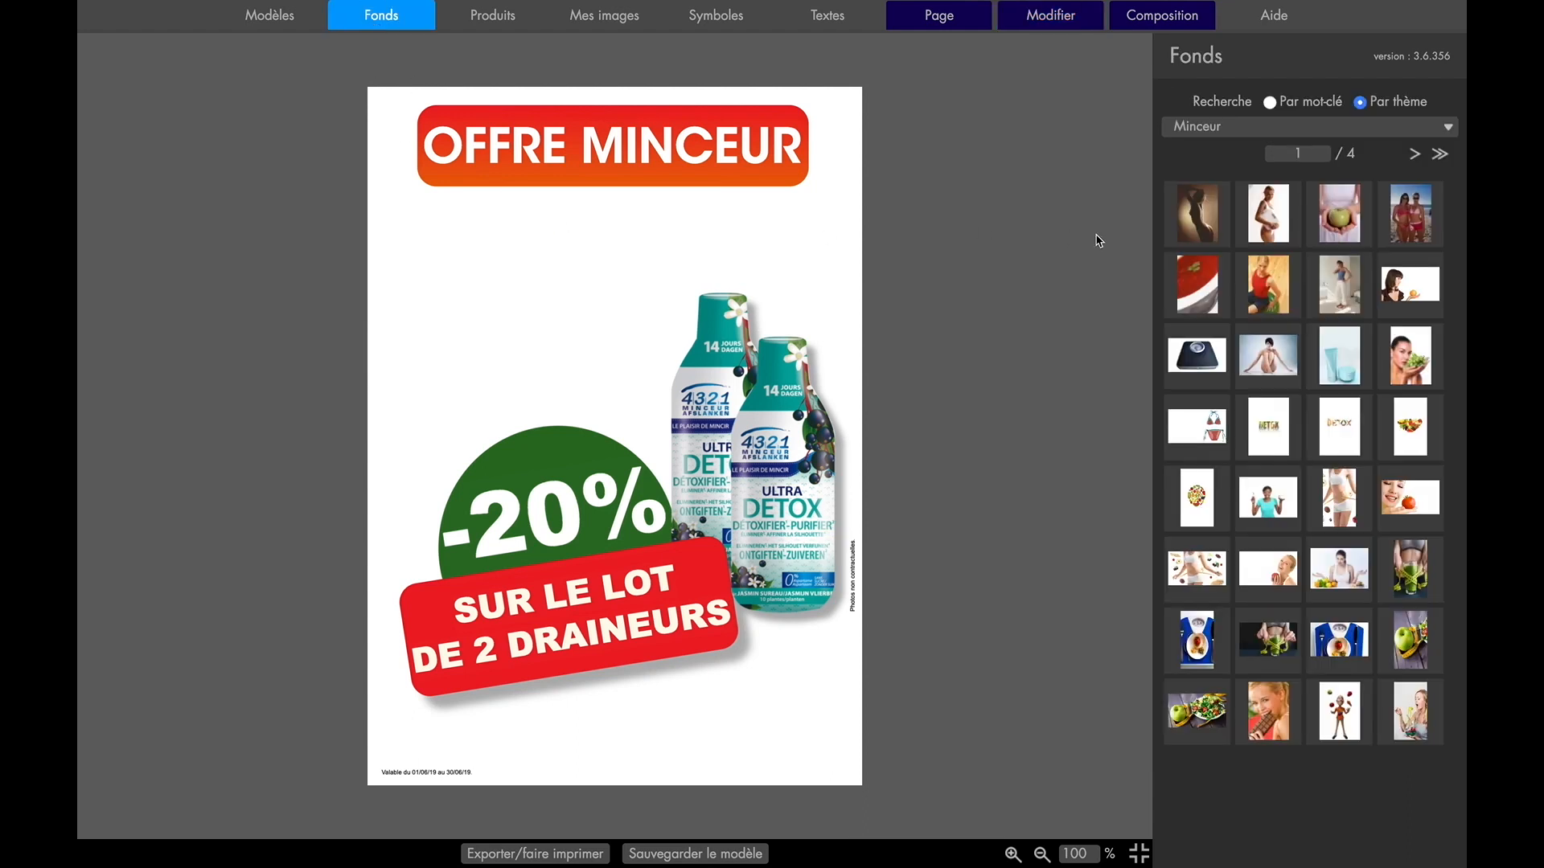
pyautogui.doubleClick(1271, 213)
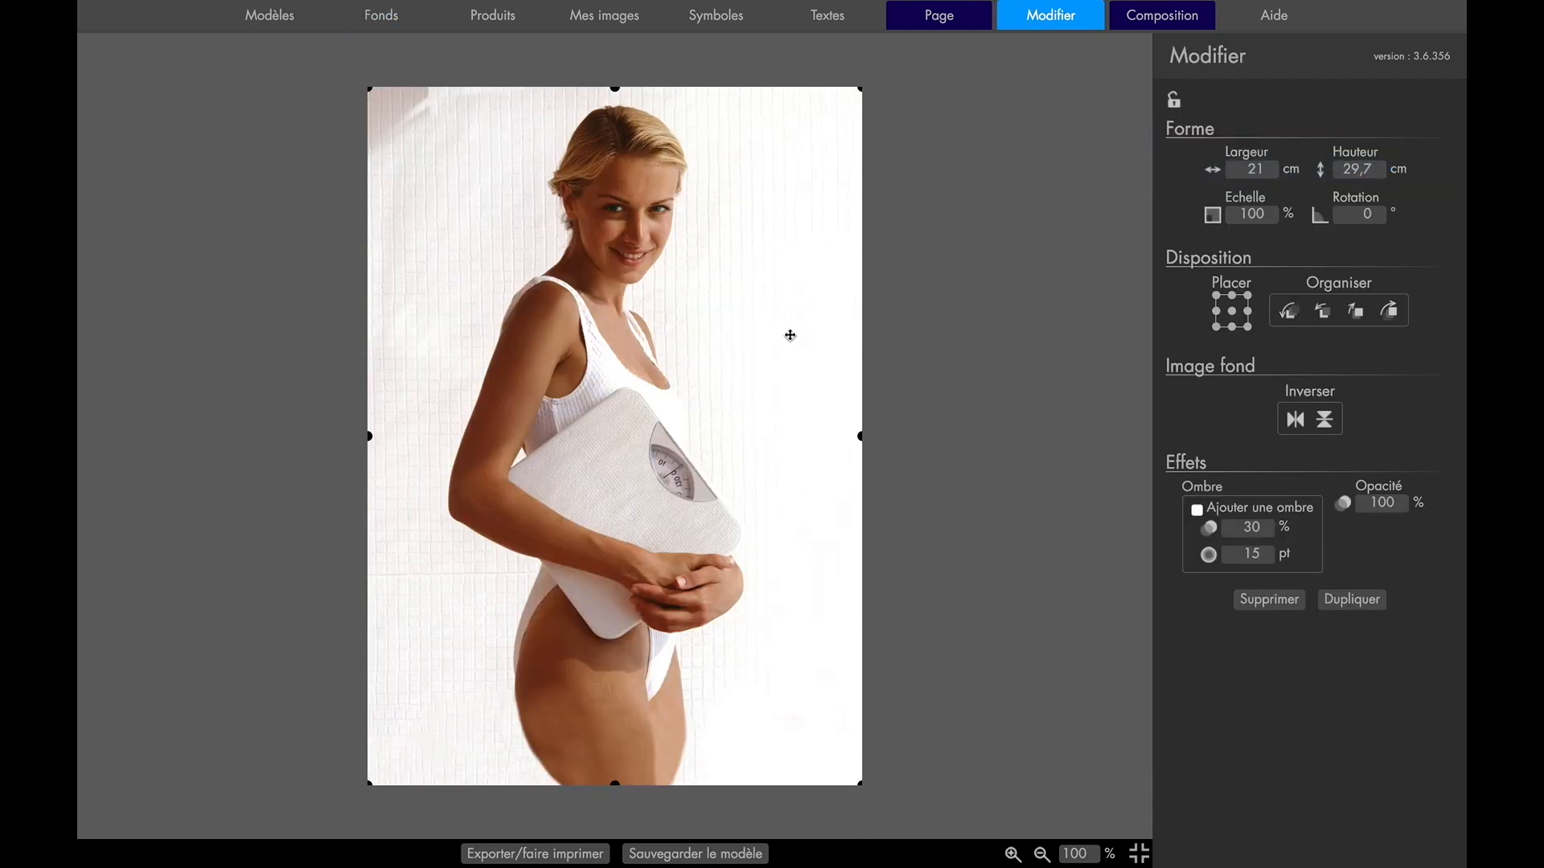
pyautogui.click(1290, 320)
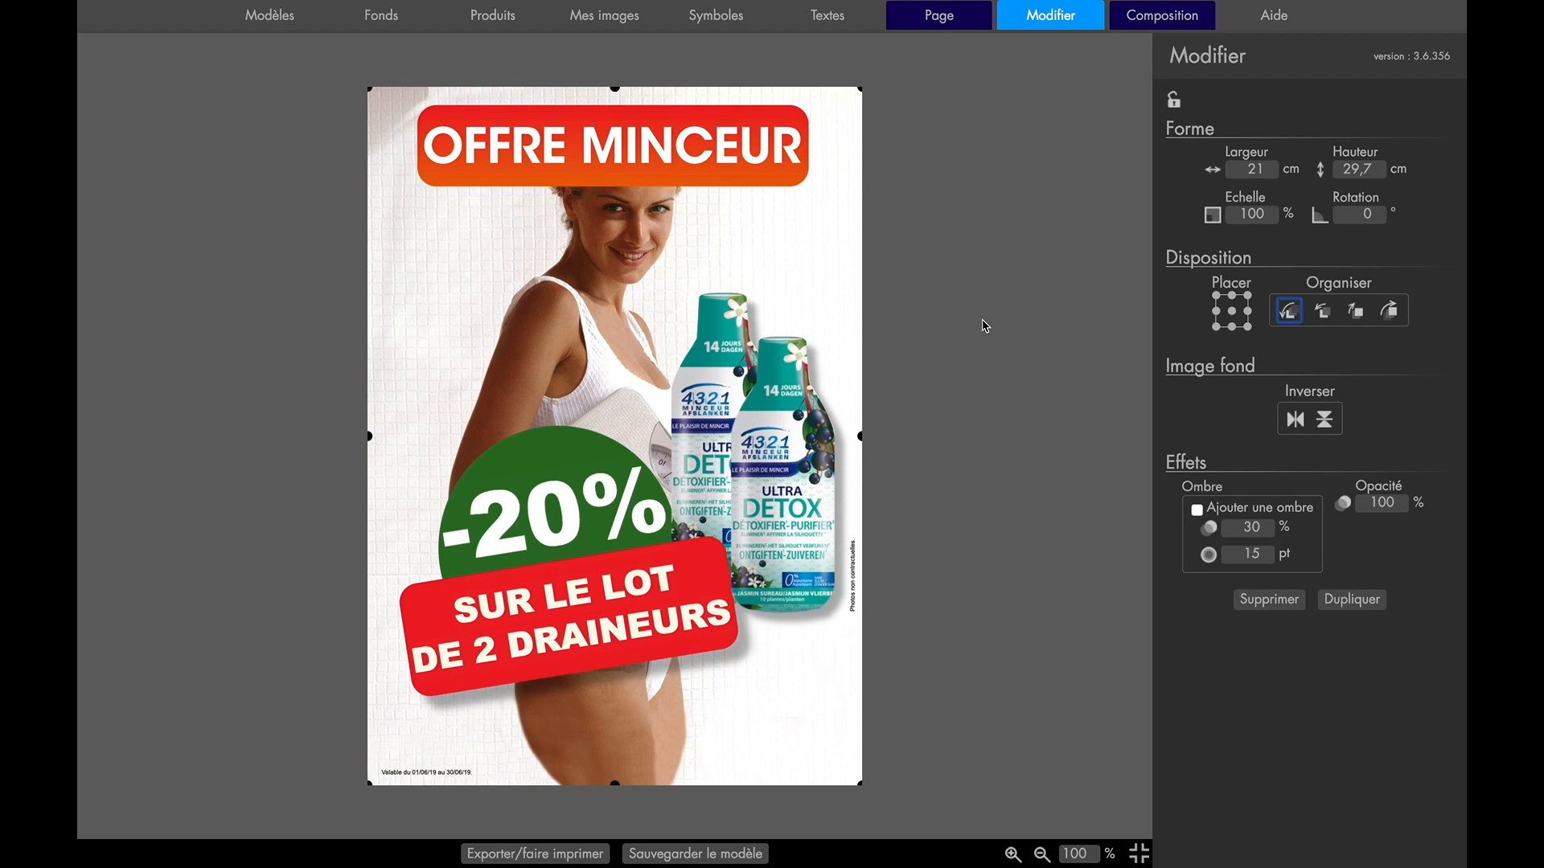
pyautogui.click(790, 270)
pyautogui.click(727, 855)
pyautogui.click(727, 854)
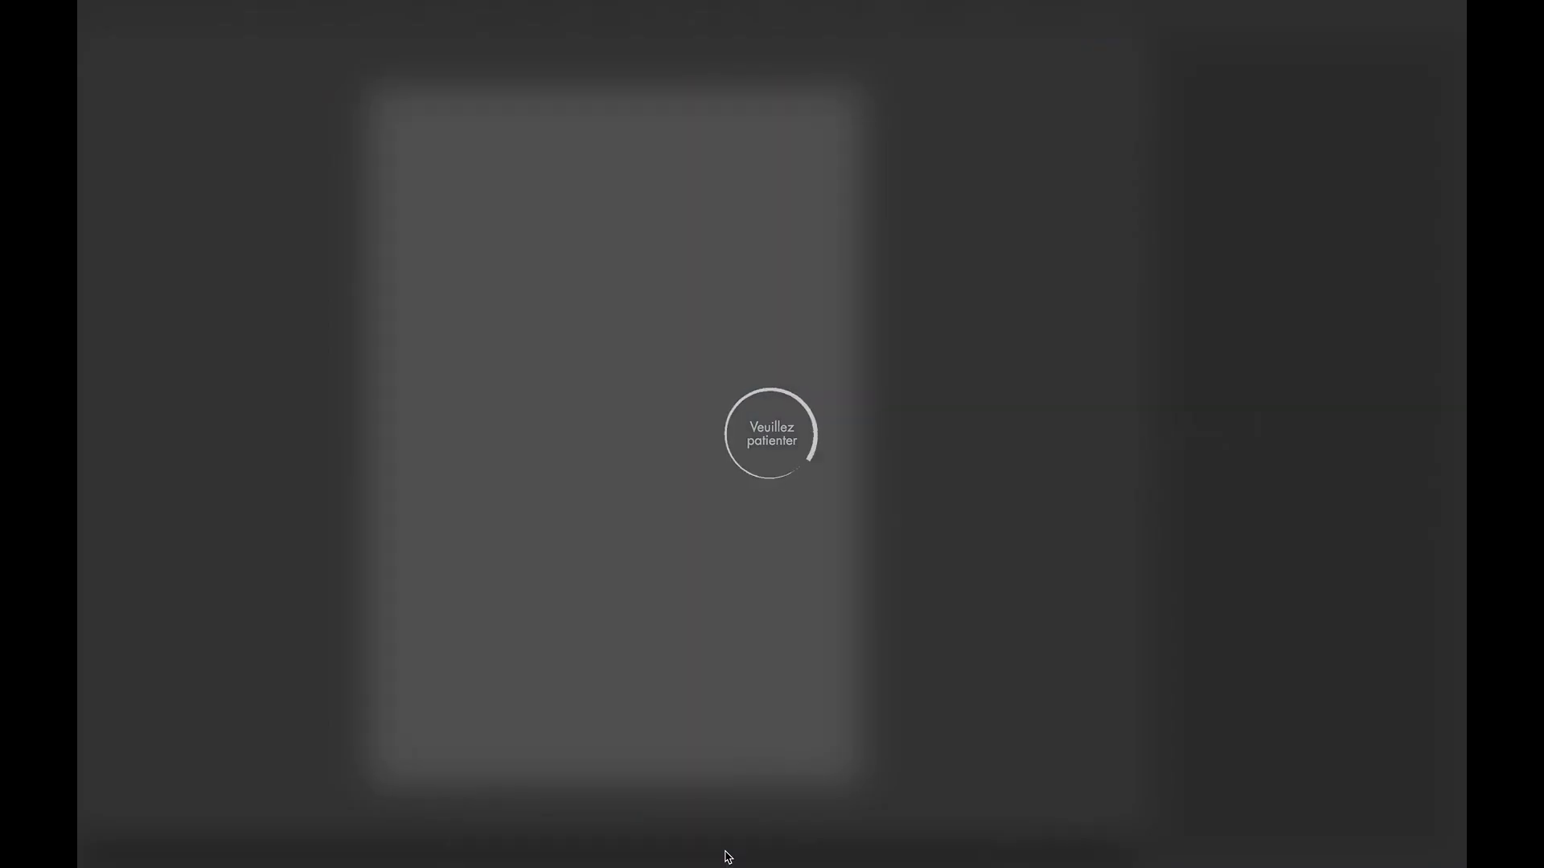
# Recolour the -20% circle teal and the SUR LE LOT DE 2 DRAINEURS banner dark green
pyautogui.click(550, 456)
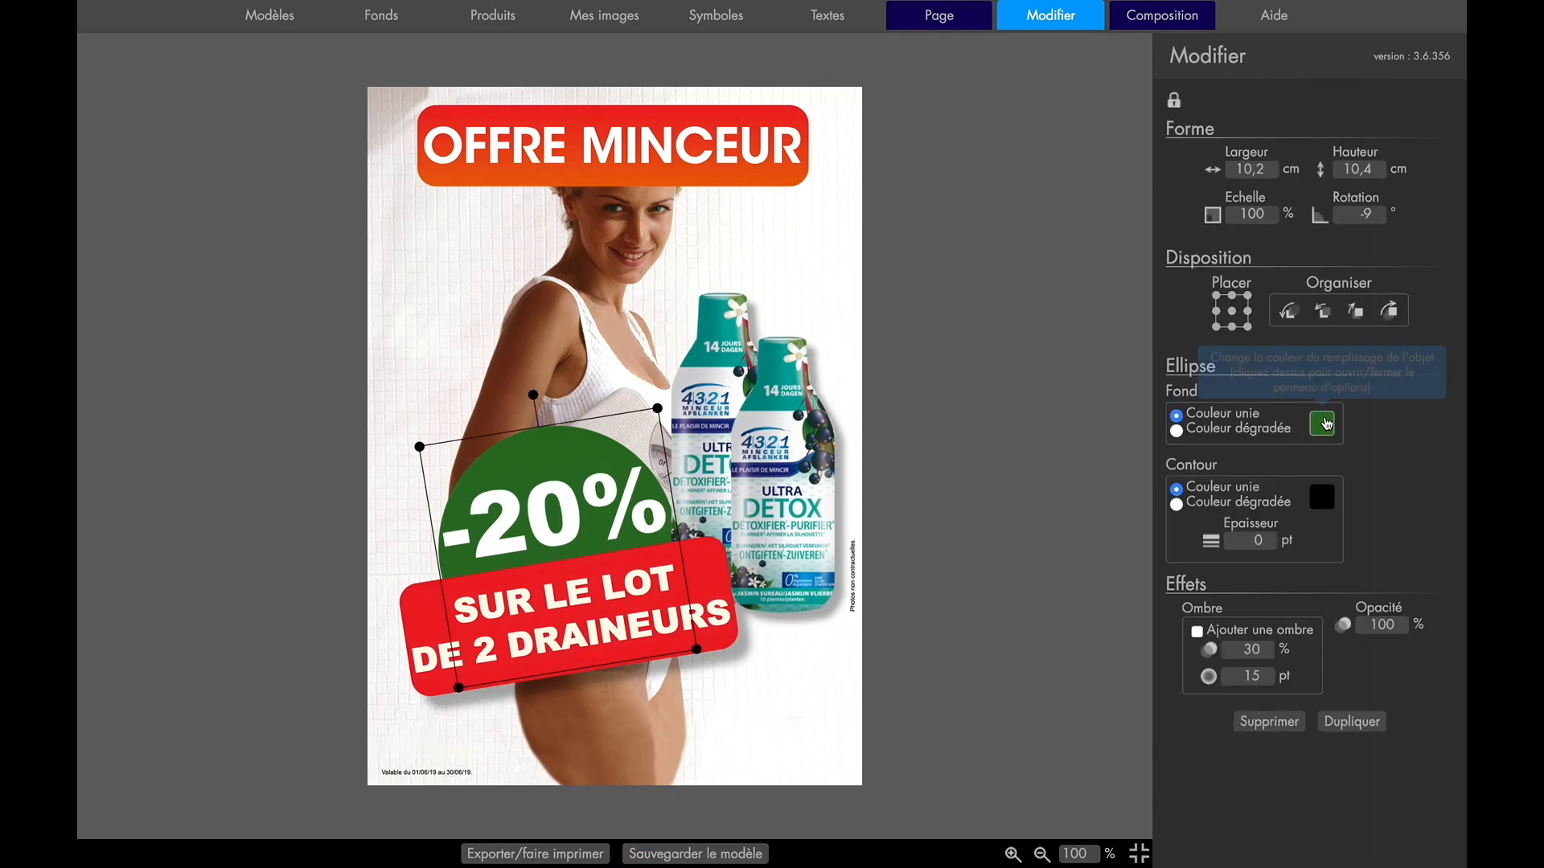
pyautogui.click(1320, 426)
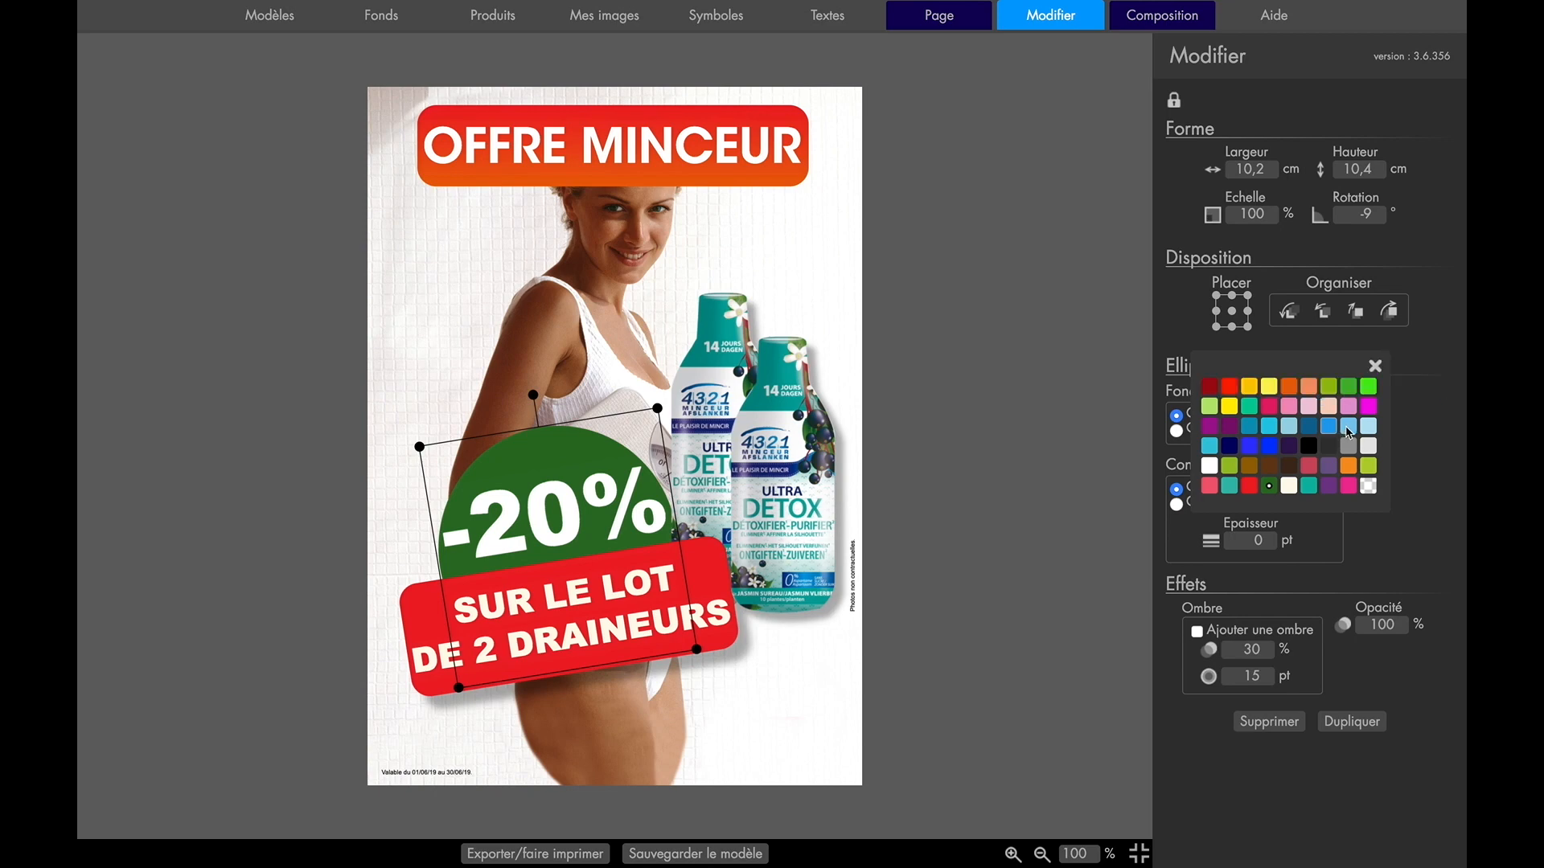
pyautogui.click(1309, 488)
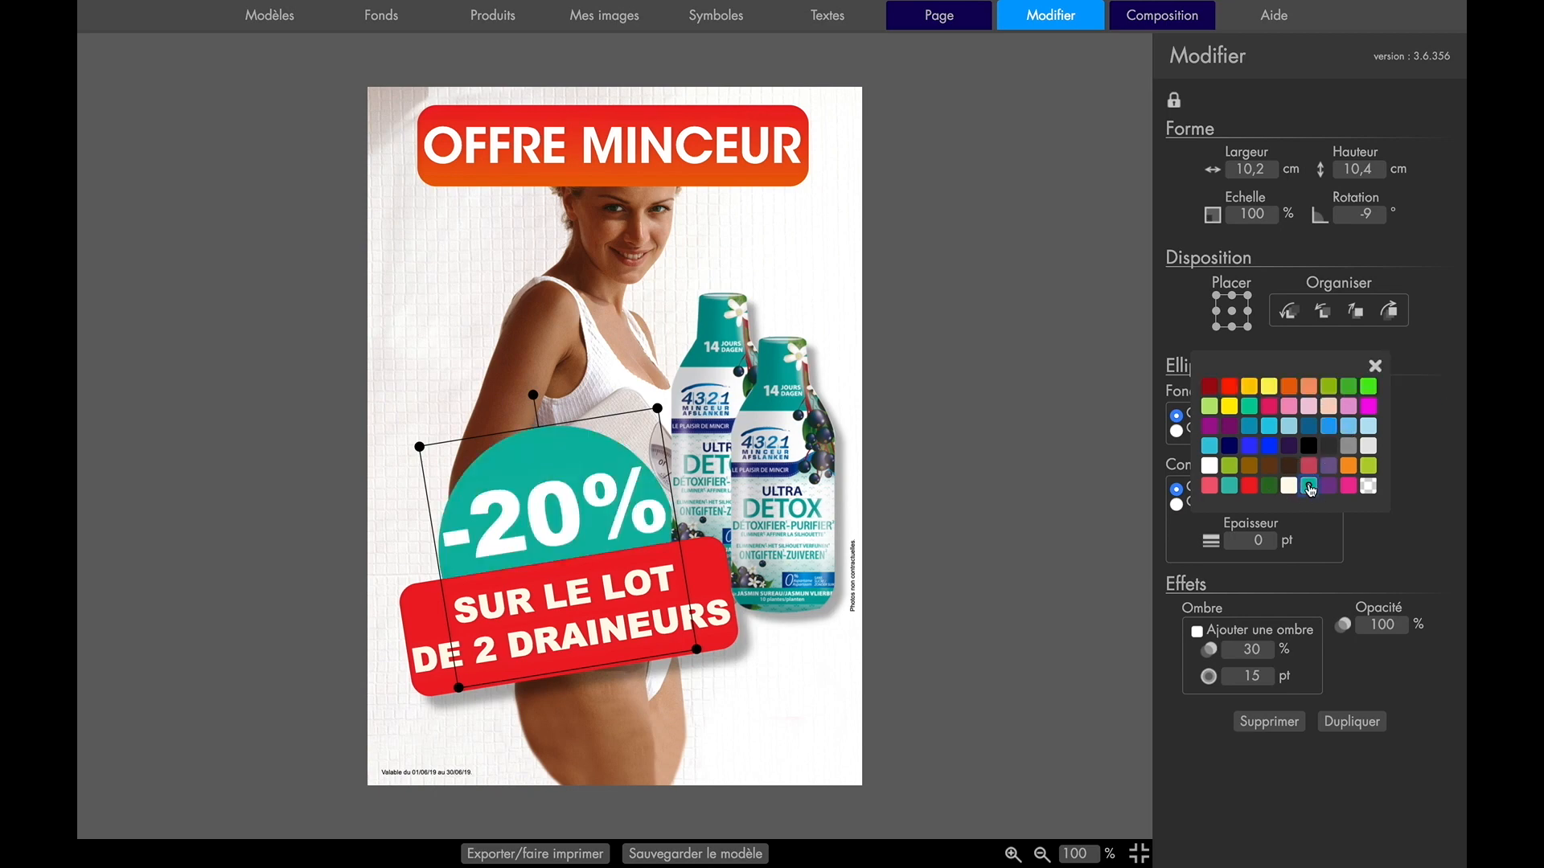
pyautogui.click(701, 553)
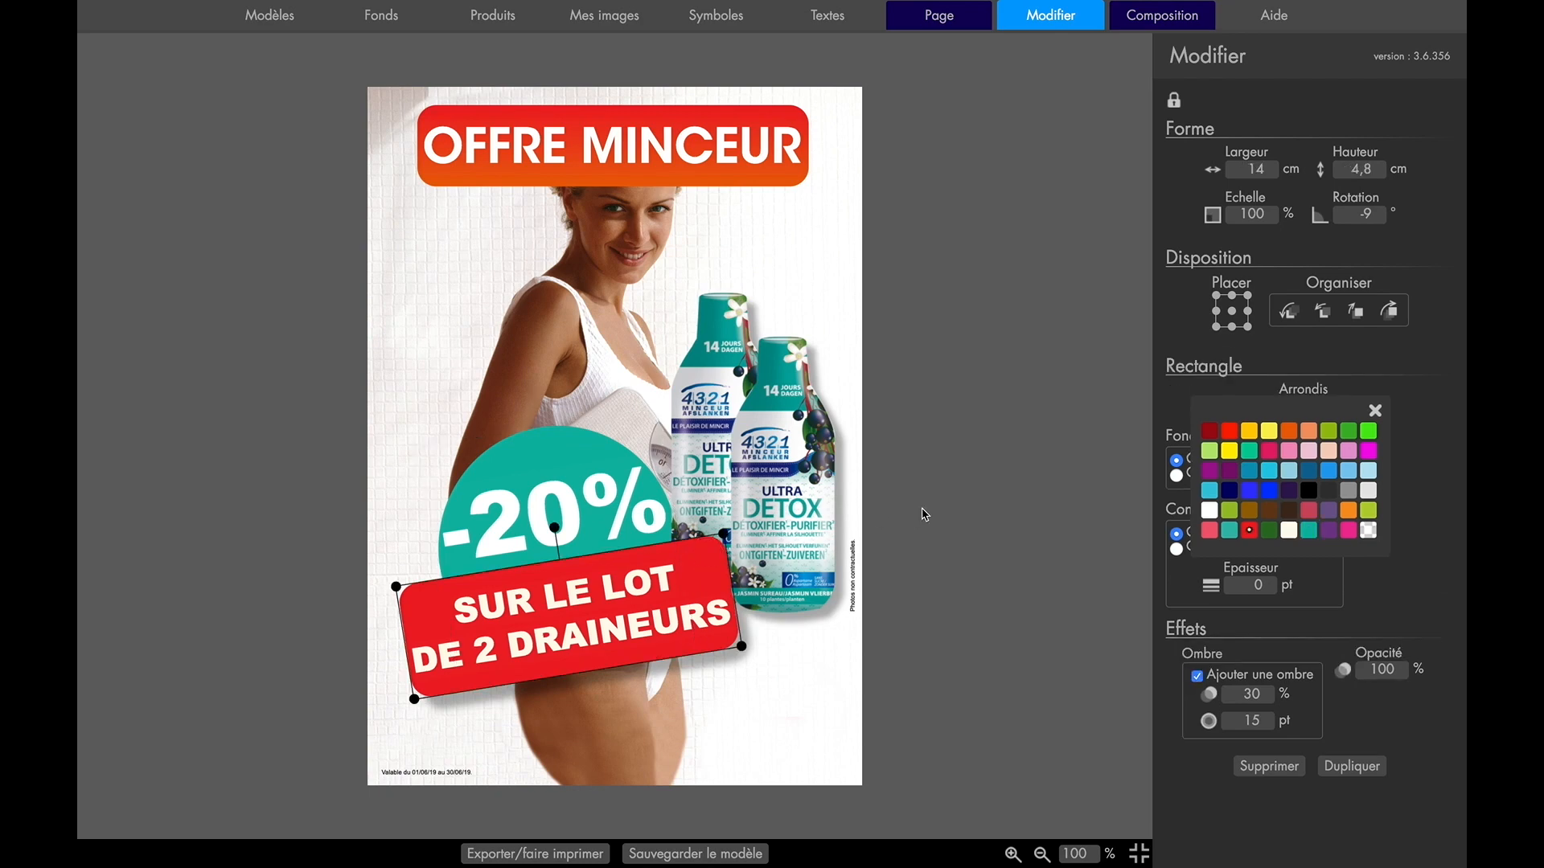
pyautogui.click(1350, 433)
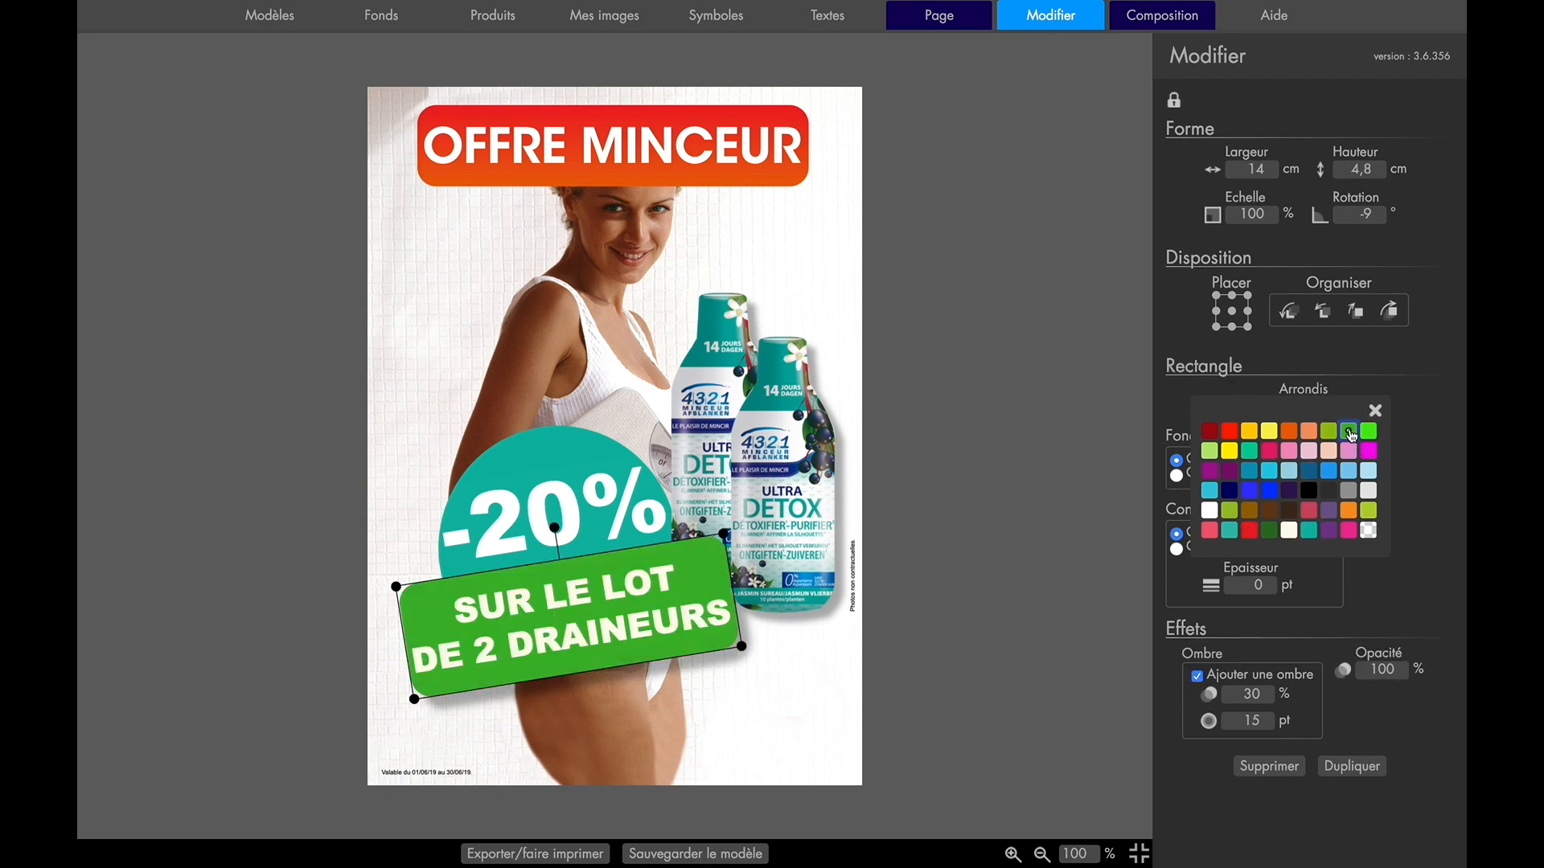
pyautogui.click(1269, 531)
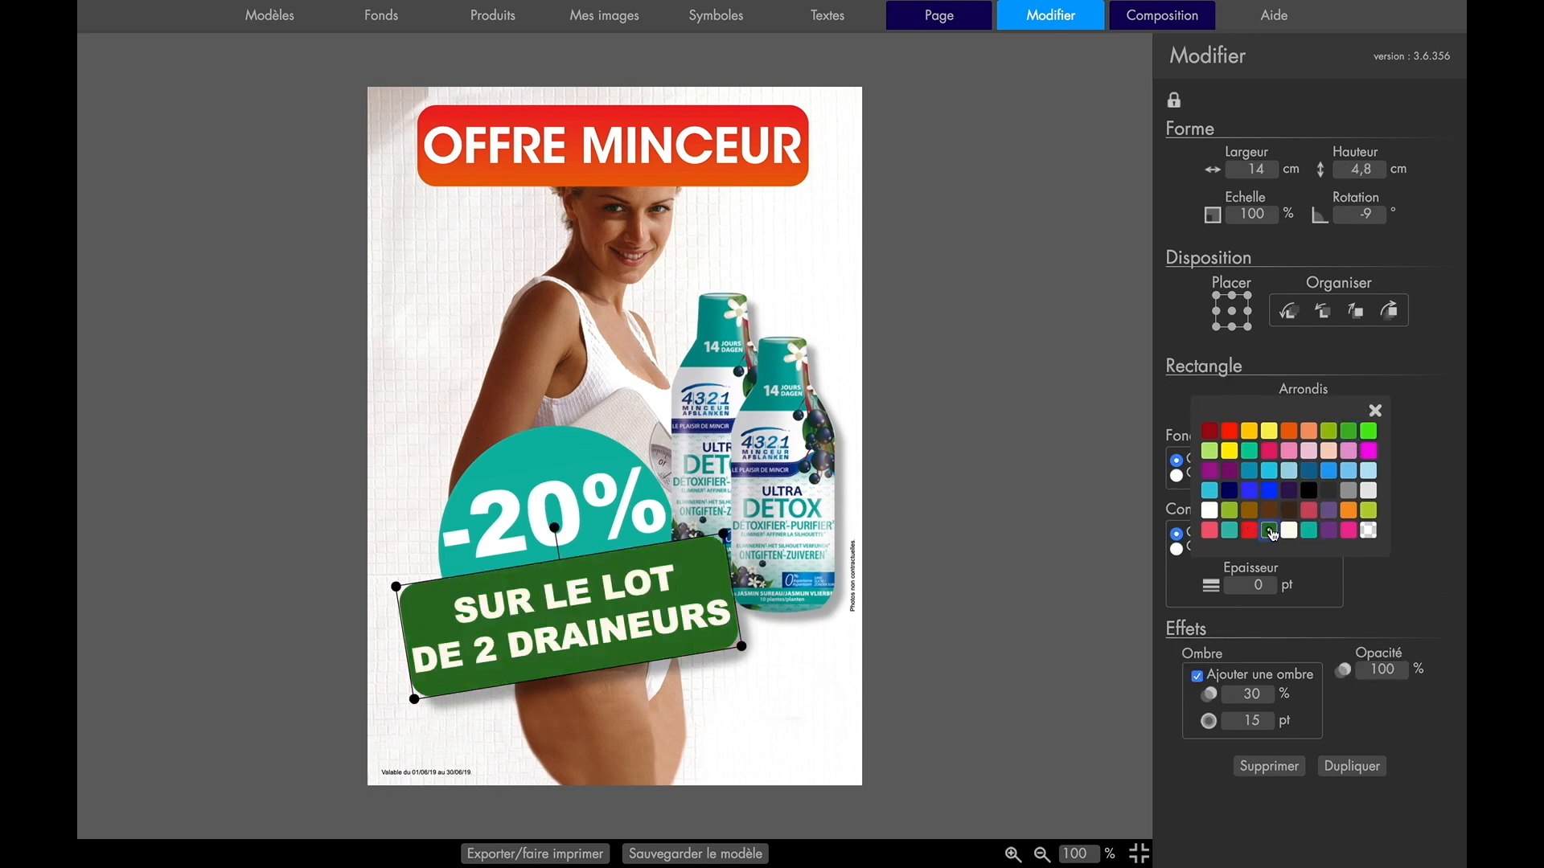
# Change the OFFRE MINCEUR title rectangle's gradient to dark green and light olive green, and save the model
pyautogui.click(661, 175)
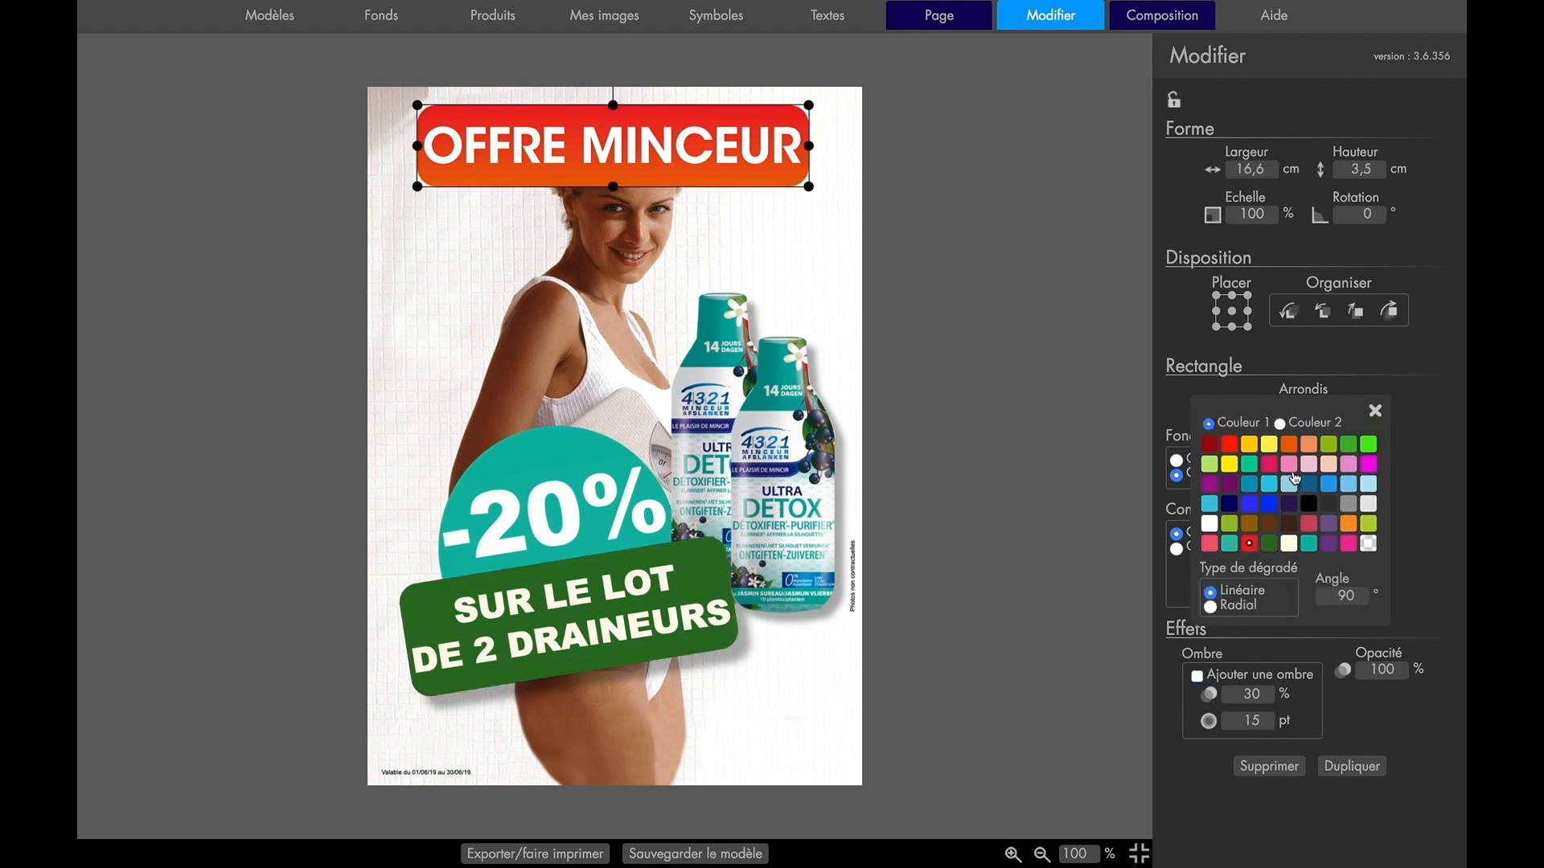
pyautogui.click(1270, 545)
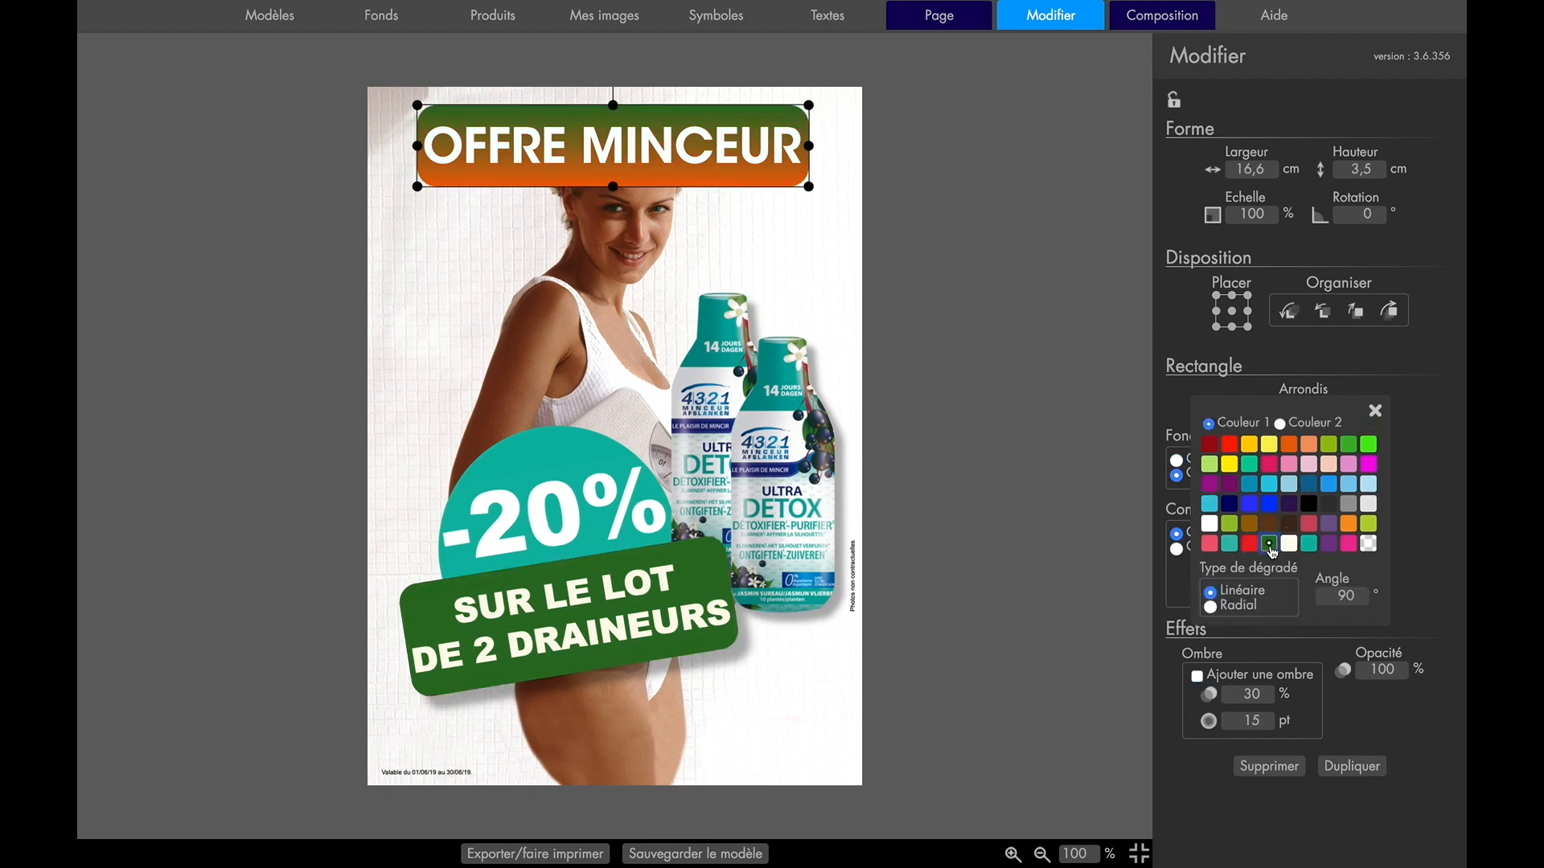
pyautogui.click(1280, 424)
pyautogui.click(1330, 448)
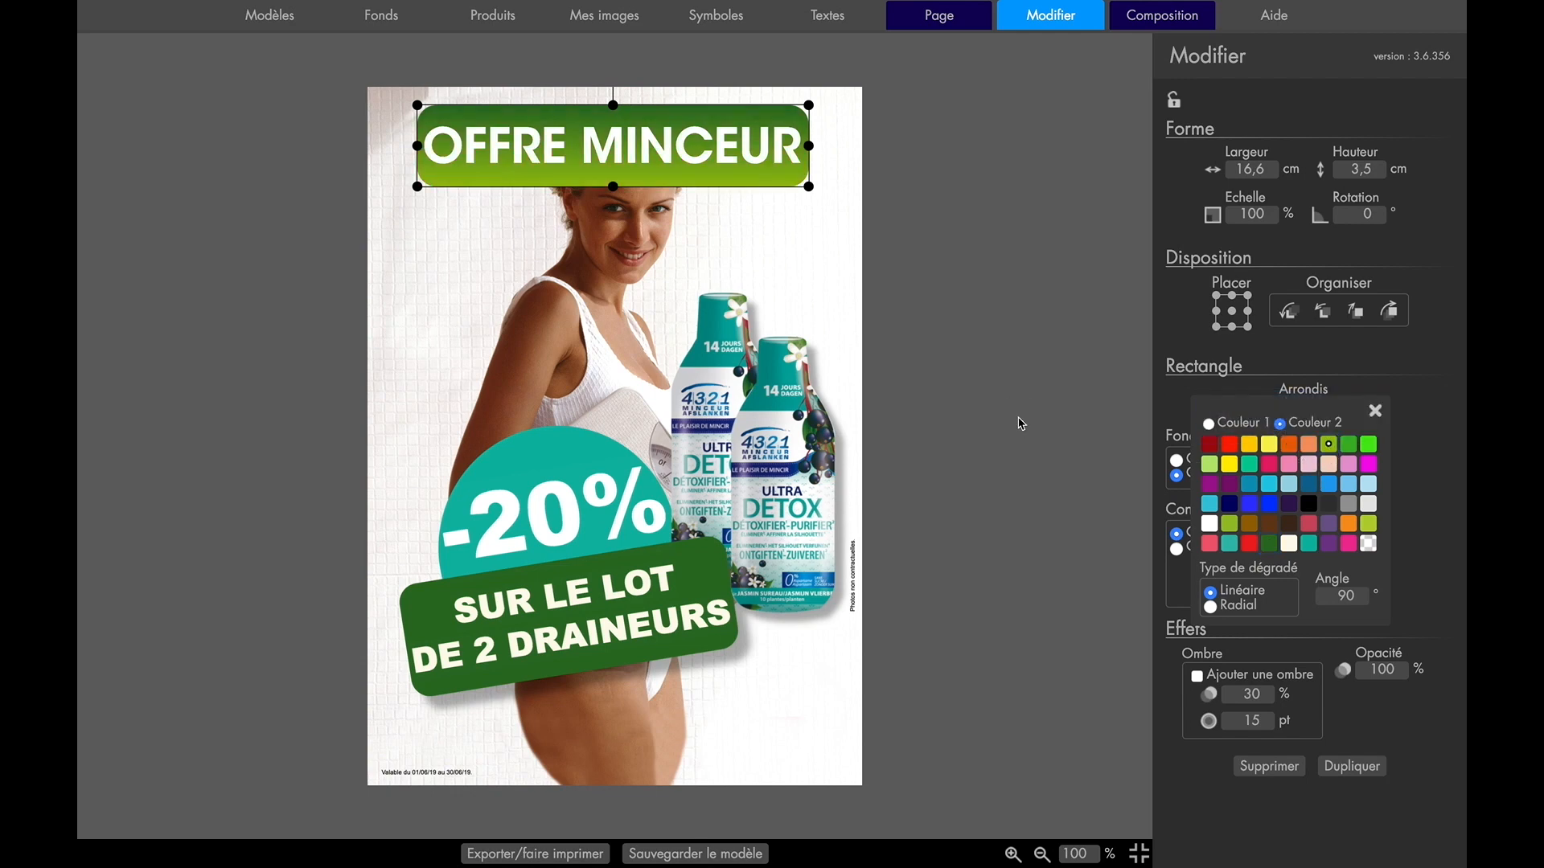
pyautogui.click(748, 852)
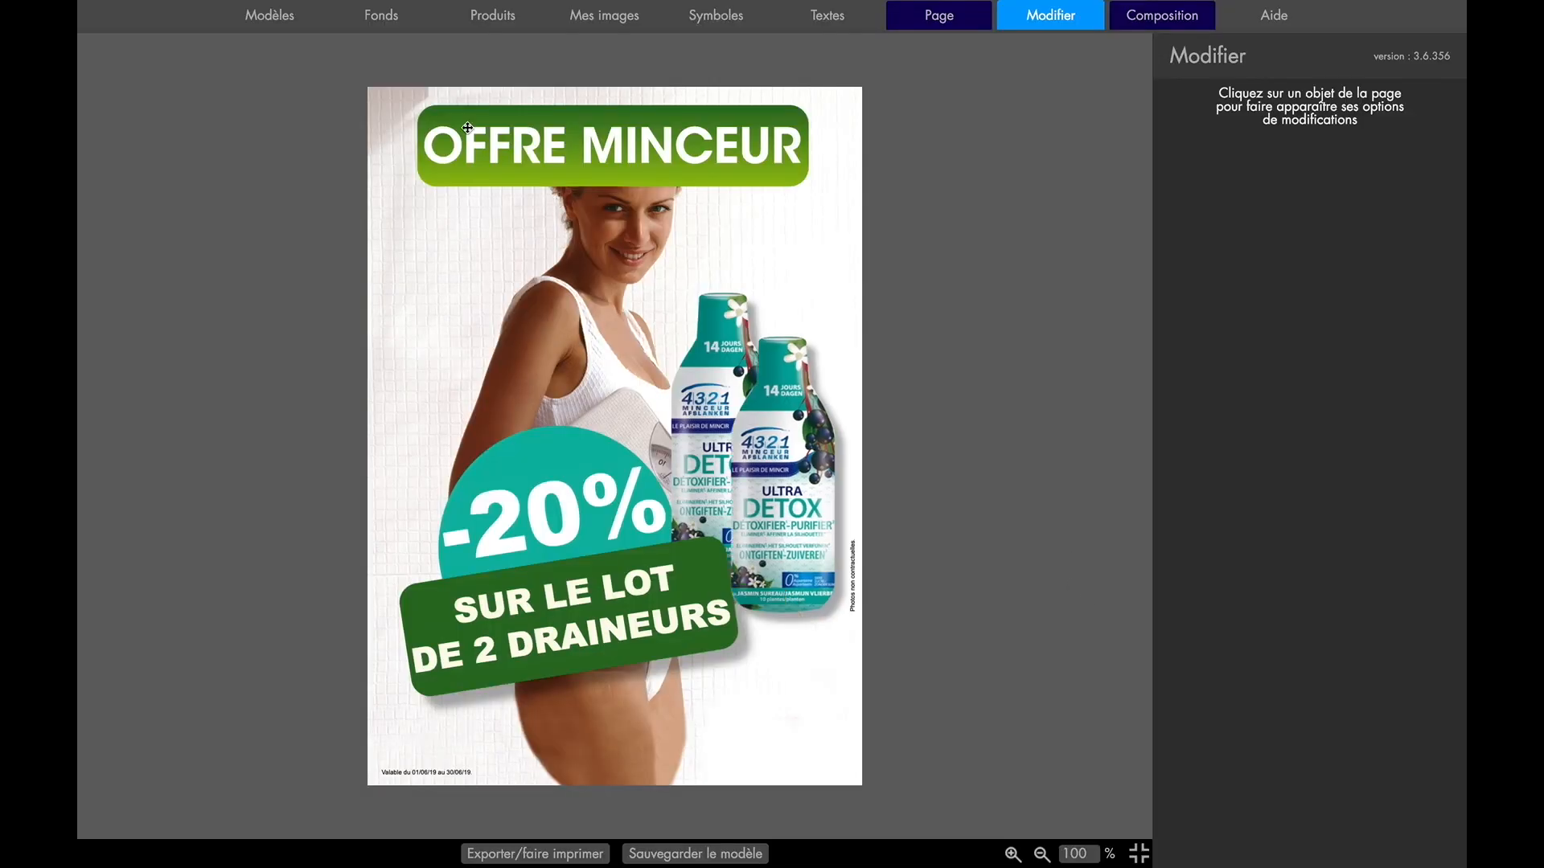
# Add the green and blue cross logo from the personal images to the poster's lower-right corner, about 4,1 cm square
pyautogui.click(288, 22)
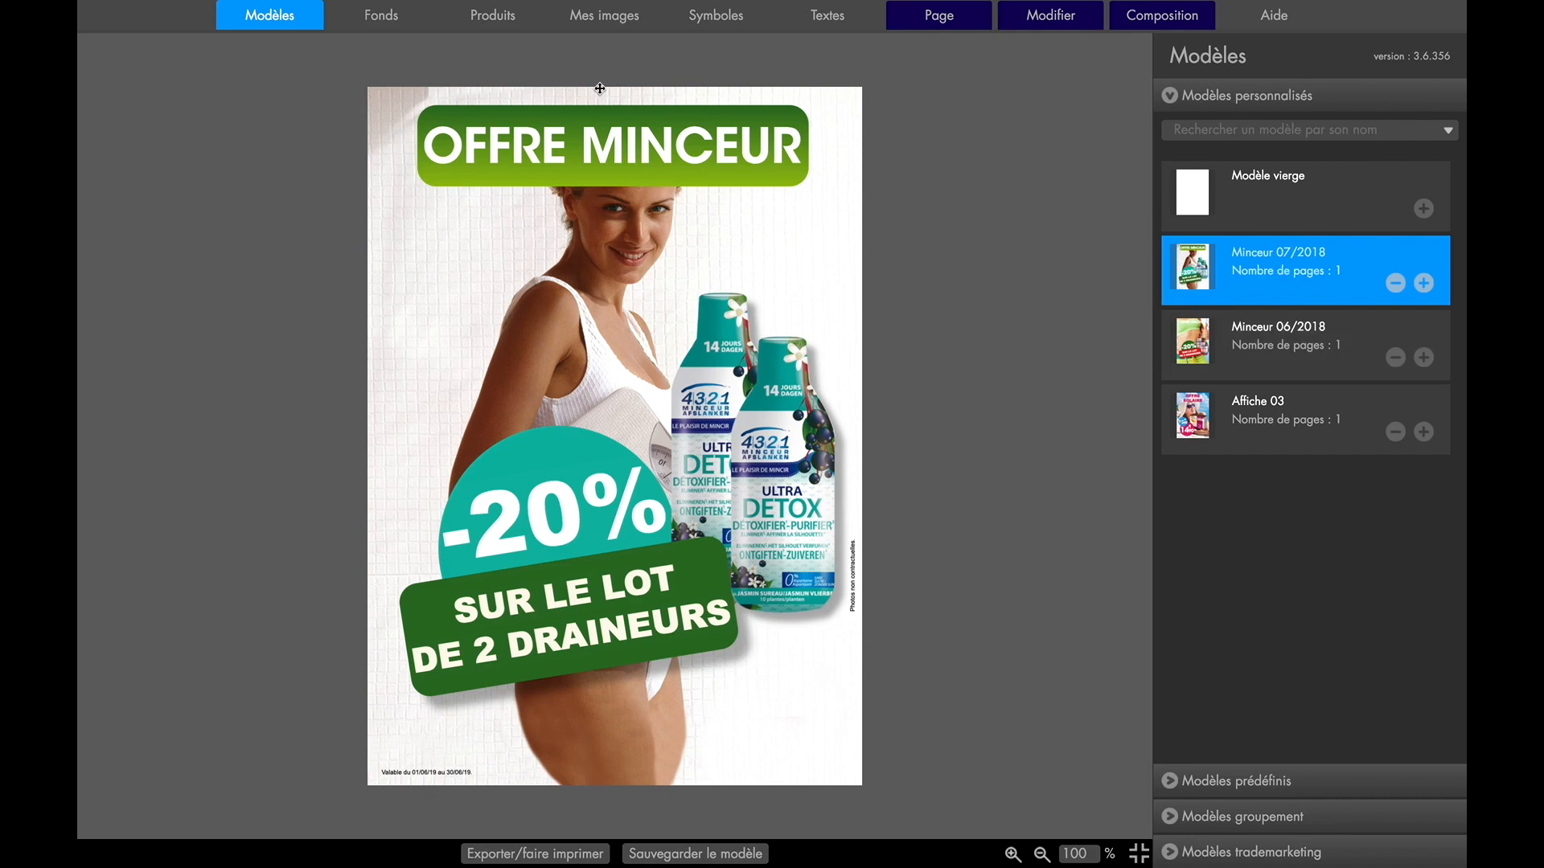
pyautogui.click(575, 22)
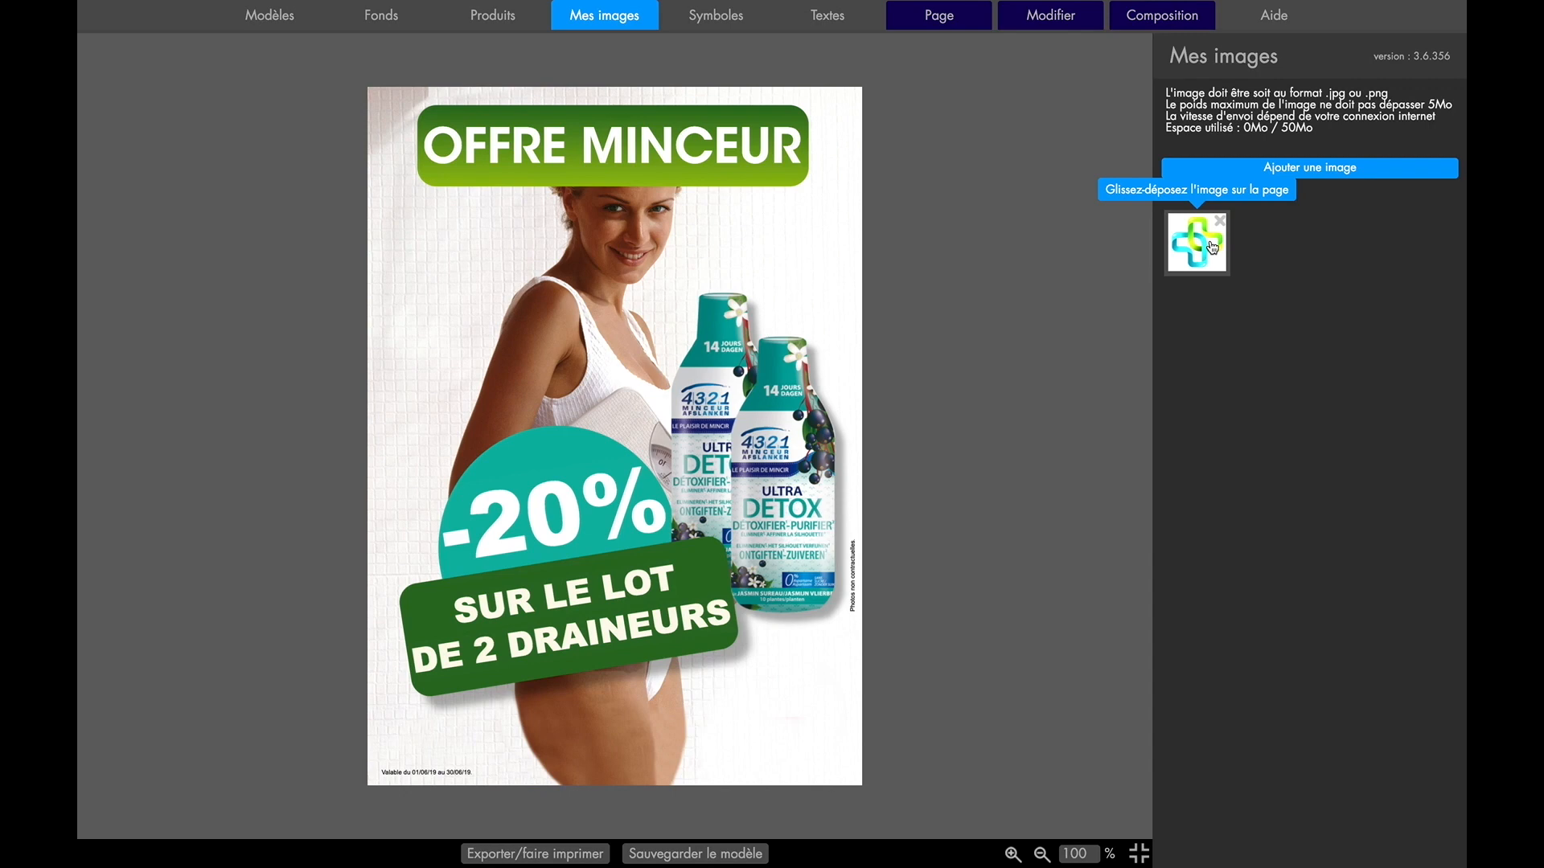
pyautogui.moveTo(1212, 248); pyautogui.dragTo(772, 696)
pyautogui.moveTo(595, 521); pyautogui.dragTo(788, 714)
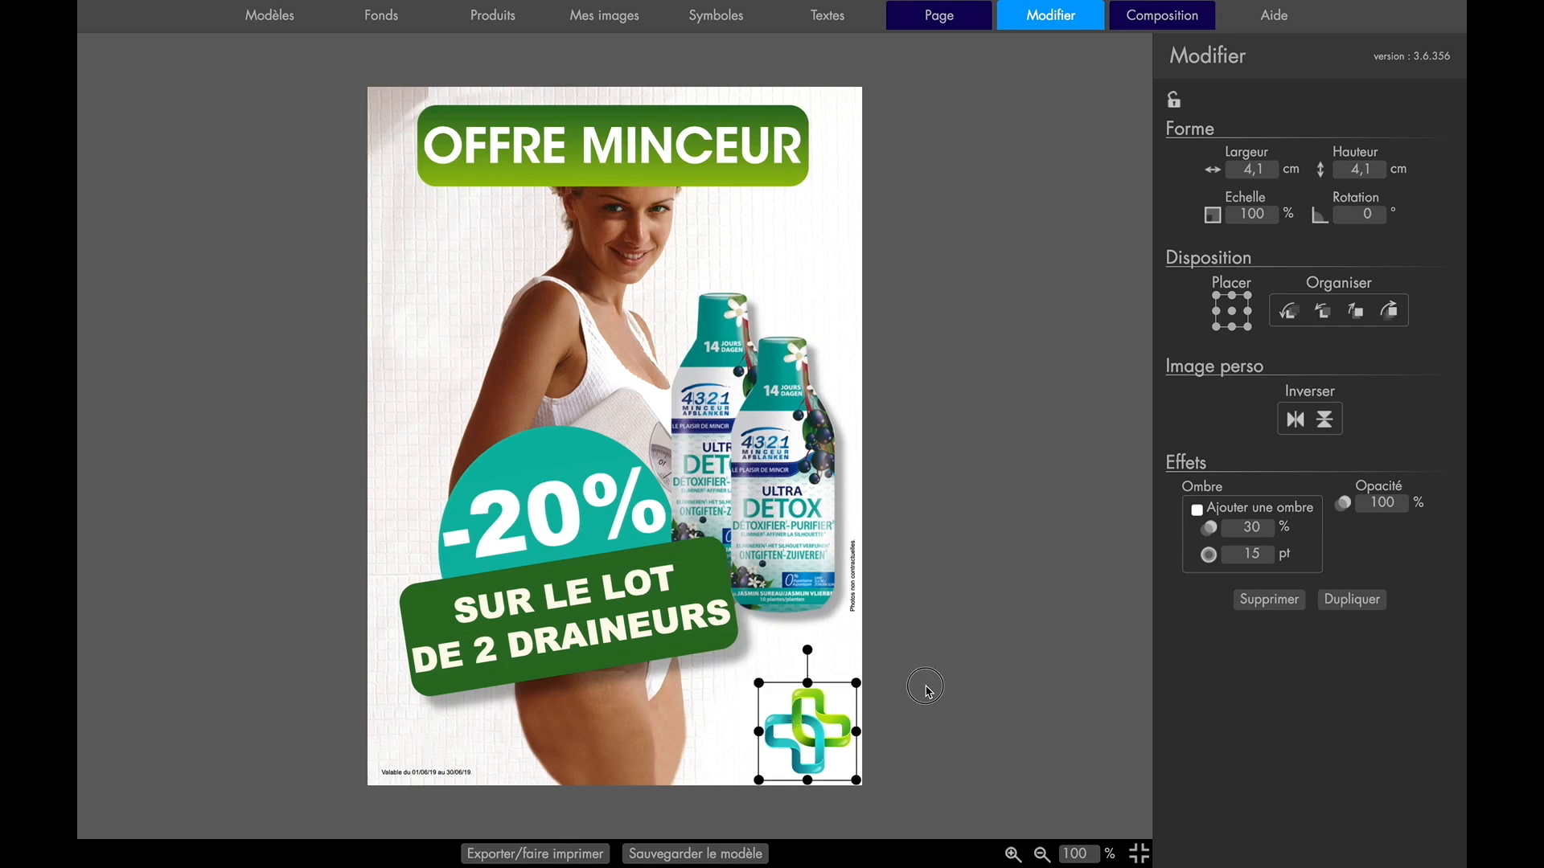
pyautogui.click(815, 545)
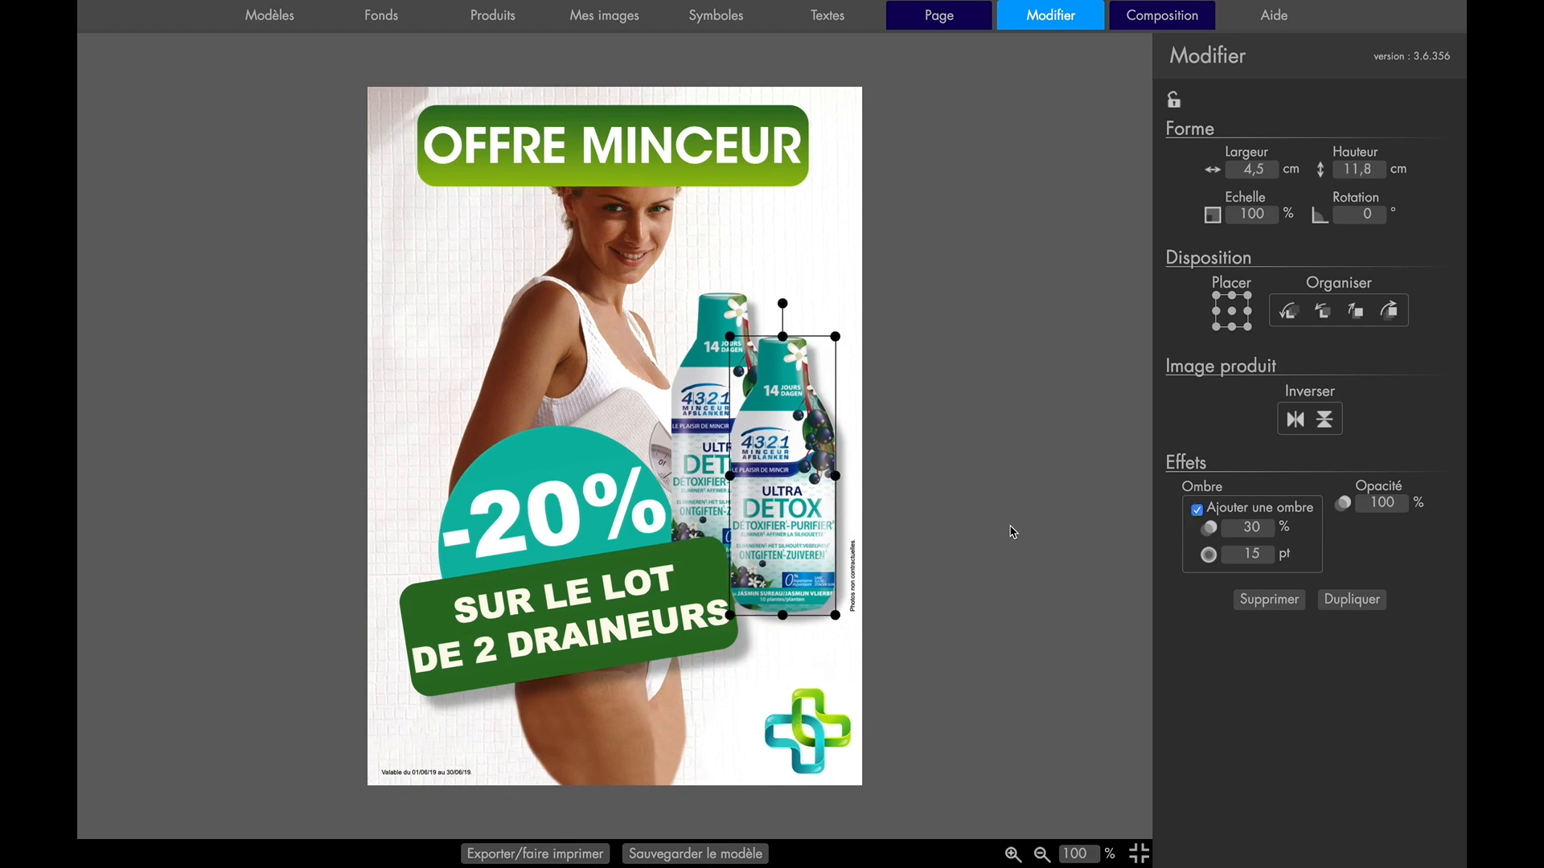
# Try a red basic rectangle of about 11,2 by 3,7 cm below the OFFRE MINCEUR title and delete it
pyautogui.click(745, 23)
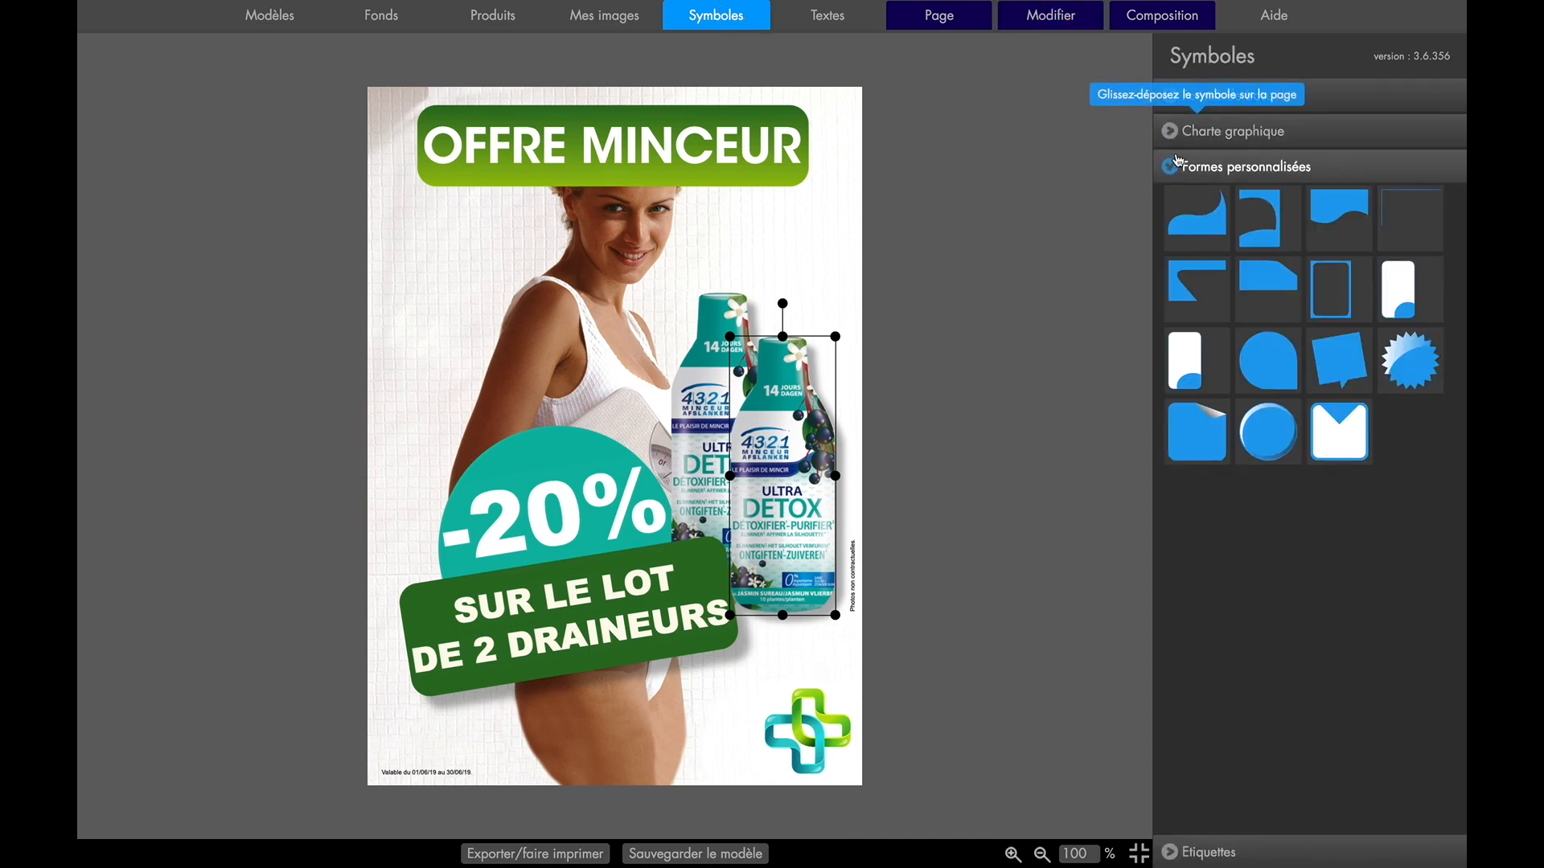
pyautogui.click(1175, 102)
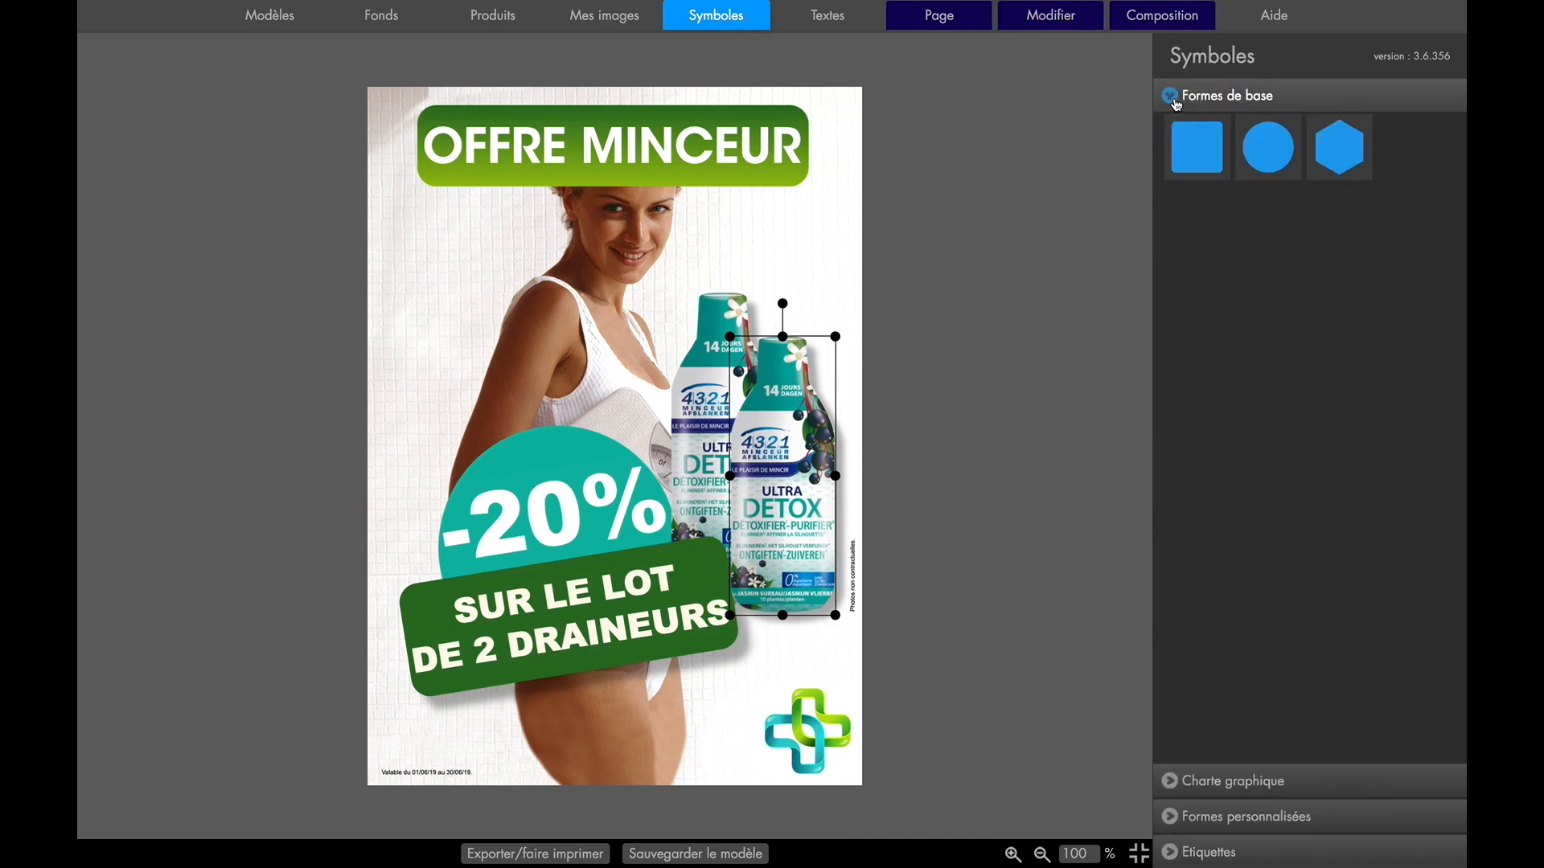
pyautogui.moveTo(1202, 152); pyautogui.dragTo(466, 290)
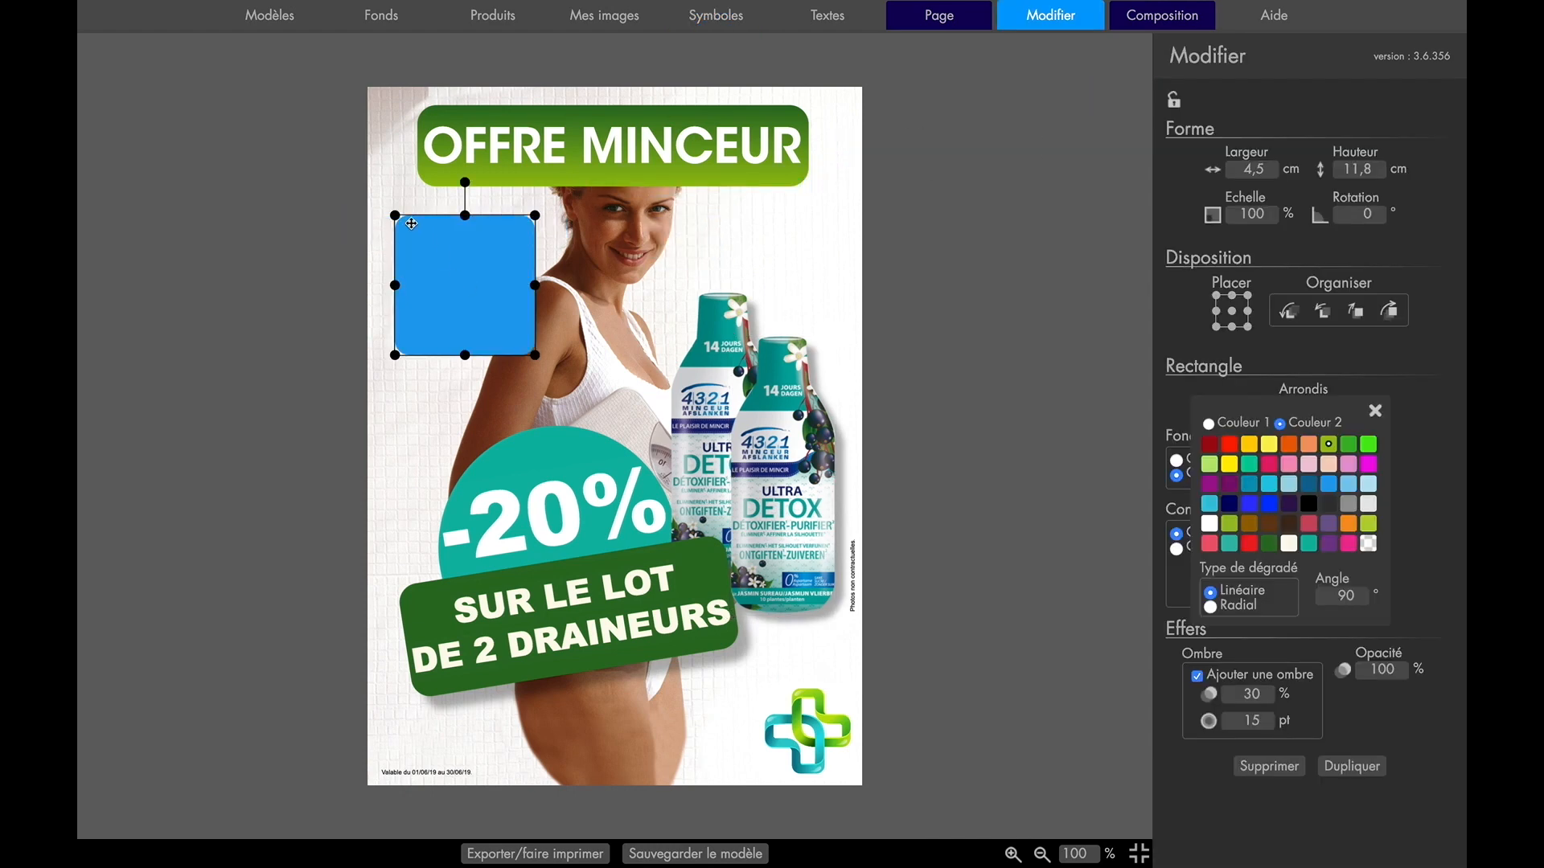
pyautogui.moveTo(394, 215)
pyautogui.mouseDown()
pyautogui.moveTo(426, 245)
pyautogui.moveTo(400, 212)
pyautogui.moveTo(405, 225)
pyautogui.mouseUp()
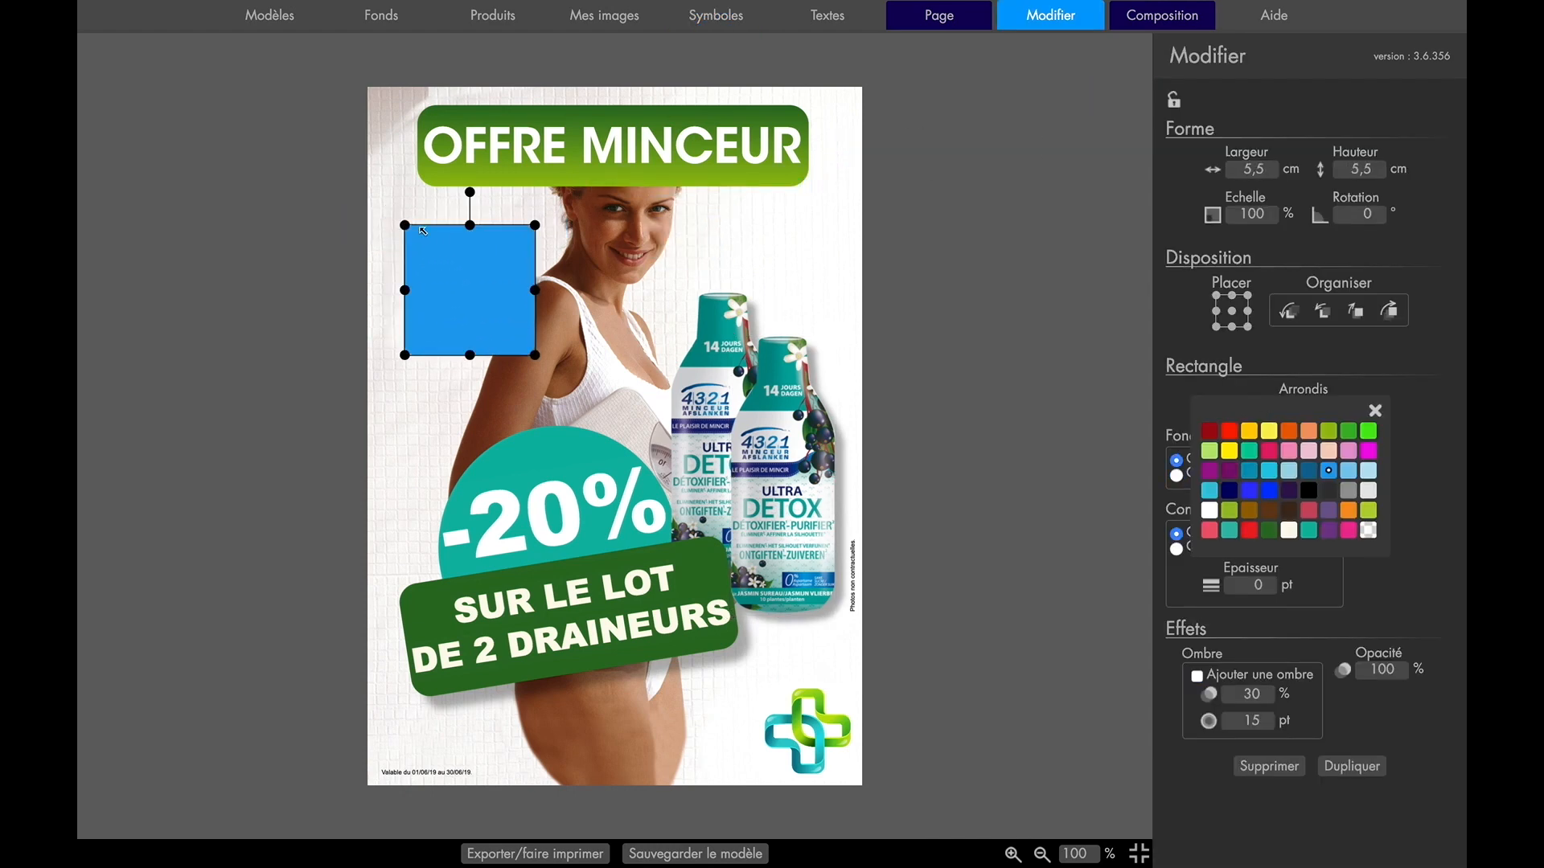
pyautogui.moveTo(537, 293); pyautogui.dragTo(670, 293)
pyautogui.moveTo(537, 355); pyautogui.dragTo(537, 311)
pyautogui.click(1229, 431)
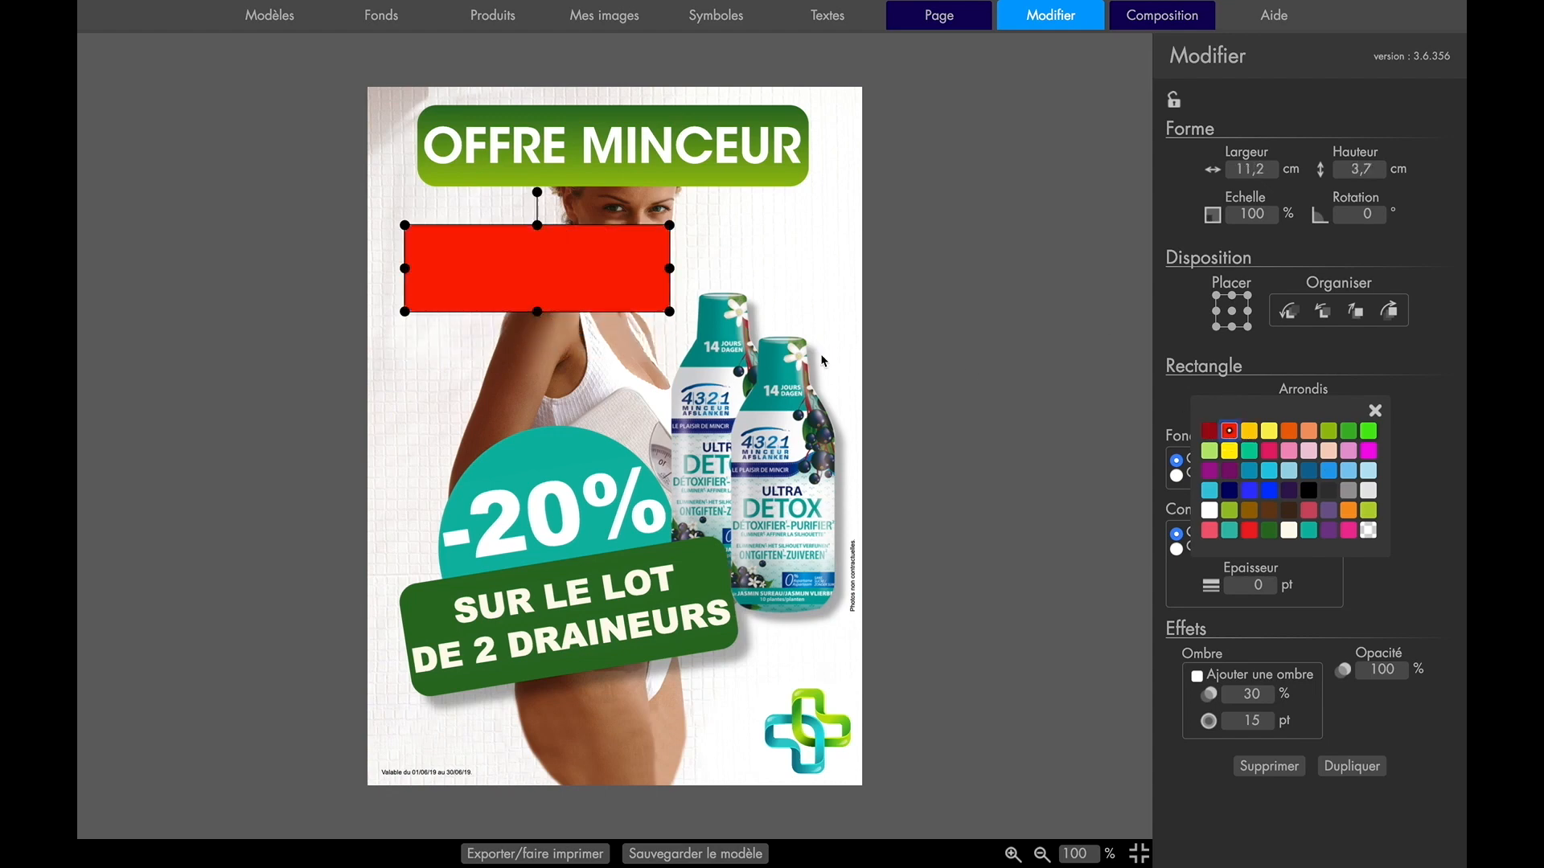
pyautogui.click(1268, 766)
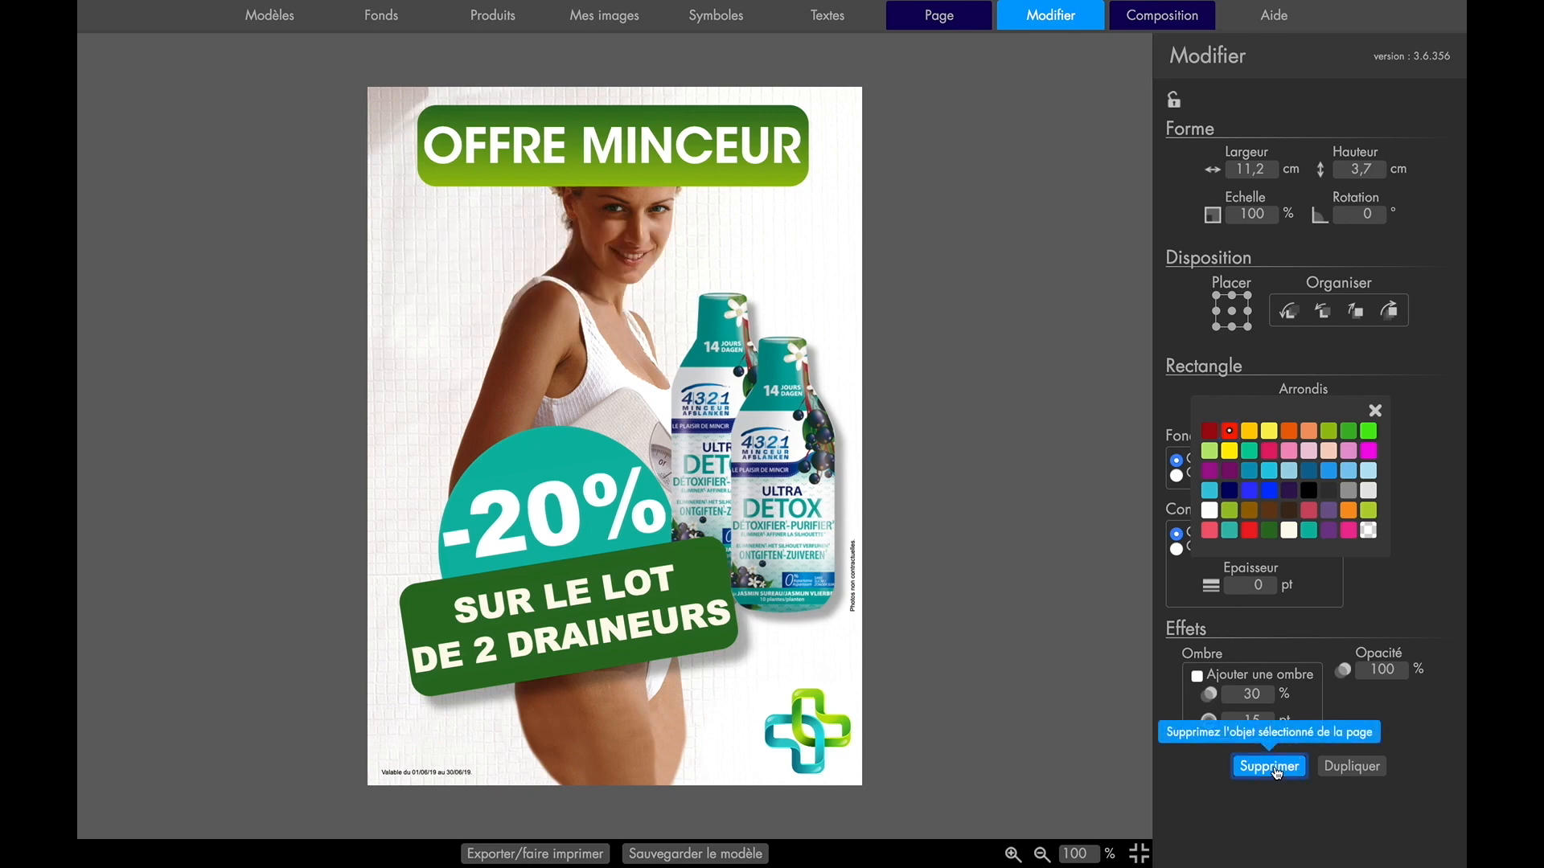
# Try a custom speech-bubble shape rotated about 28° over the tops of the Ultra Detox bottles and delete it
pyautogui.click(736, 19)
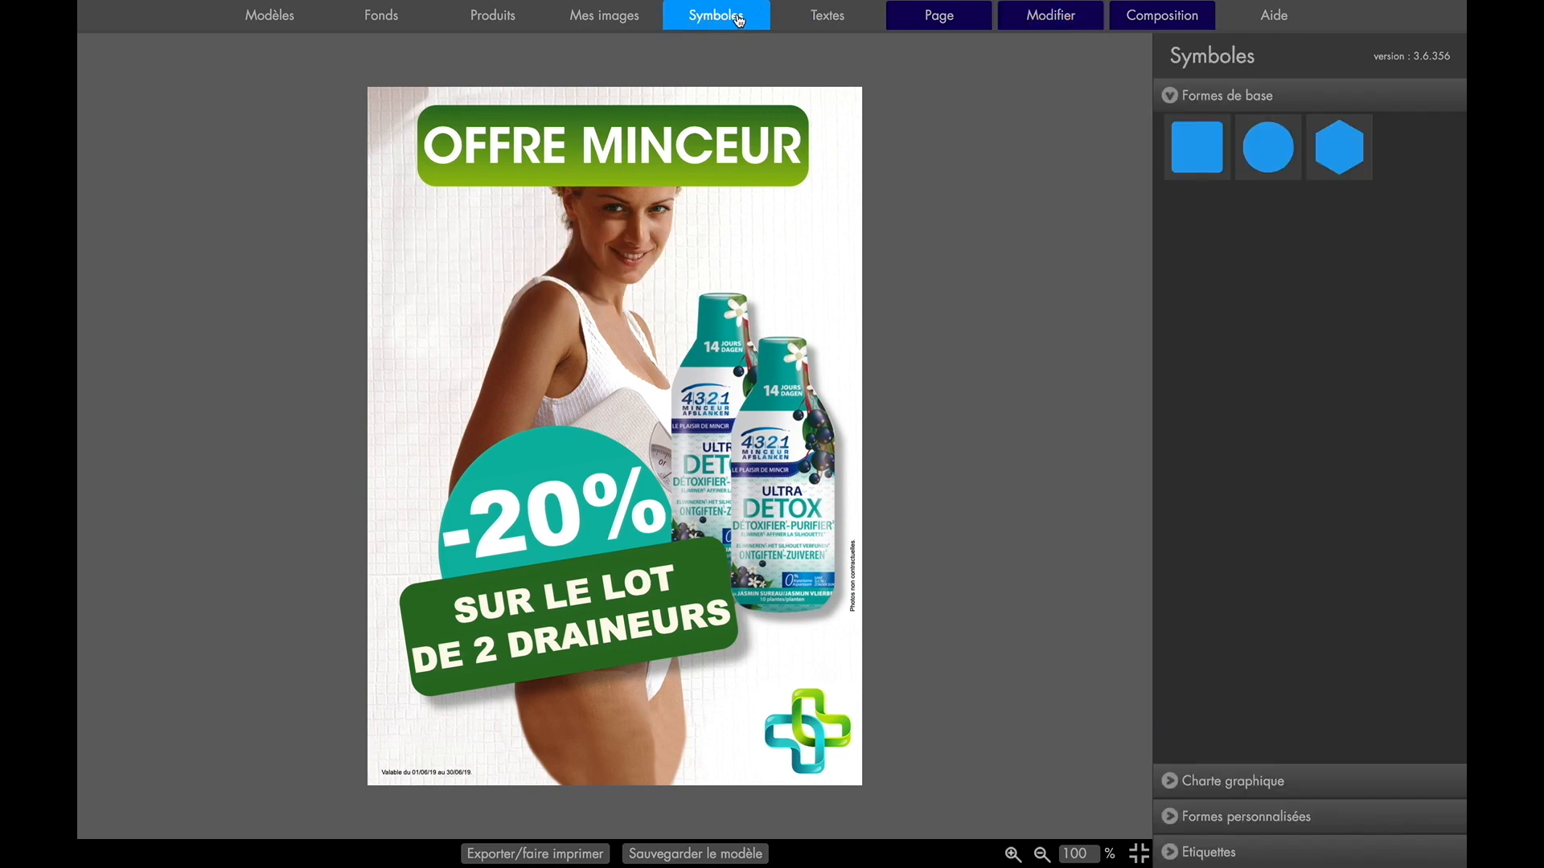
pyautogui.click(1175, 783)
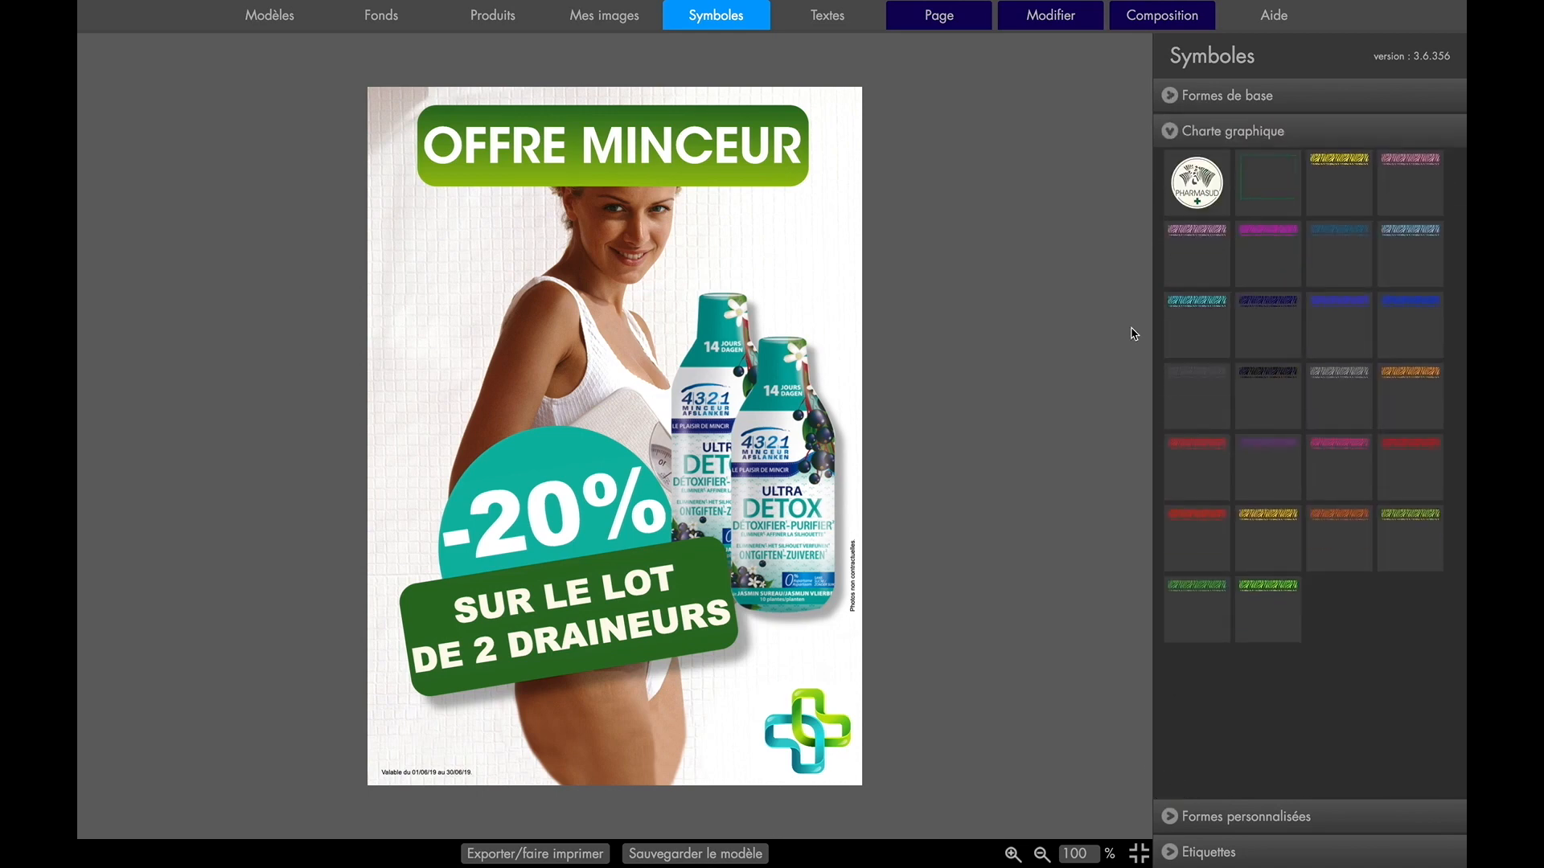
pyautogui.click(1178, 129)
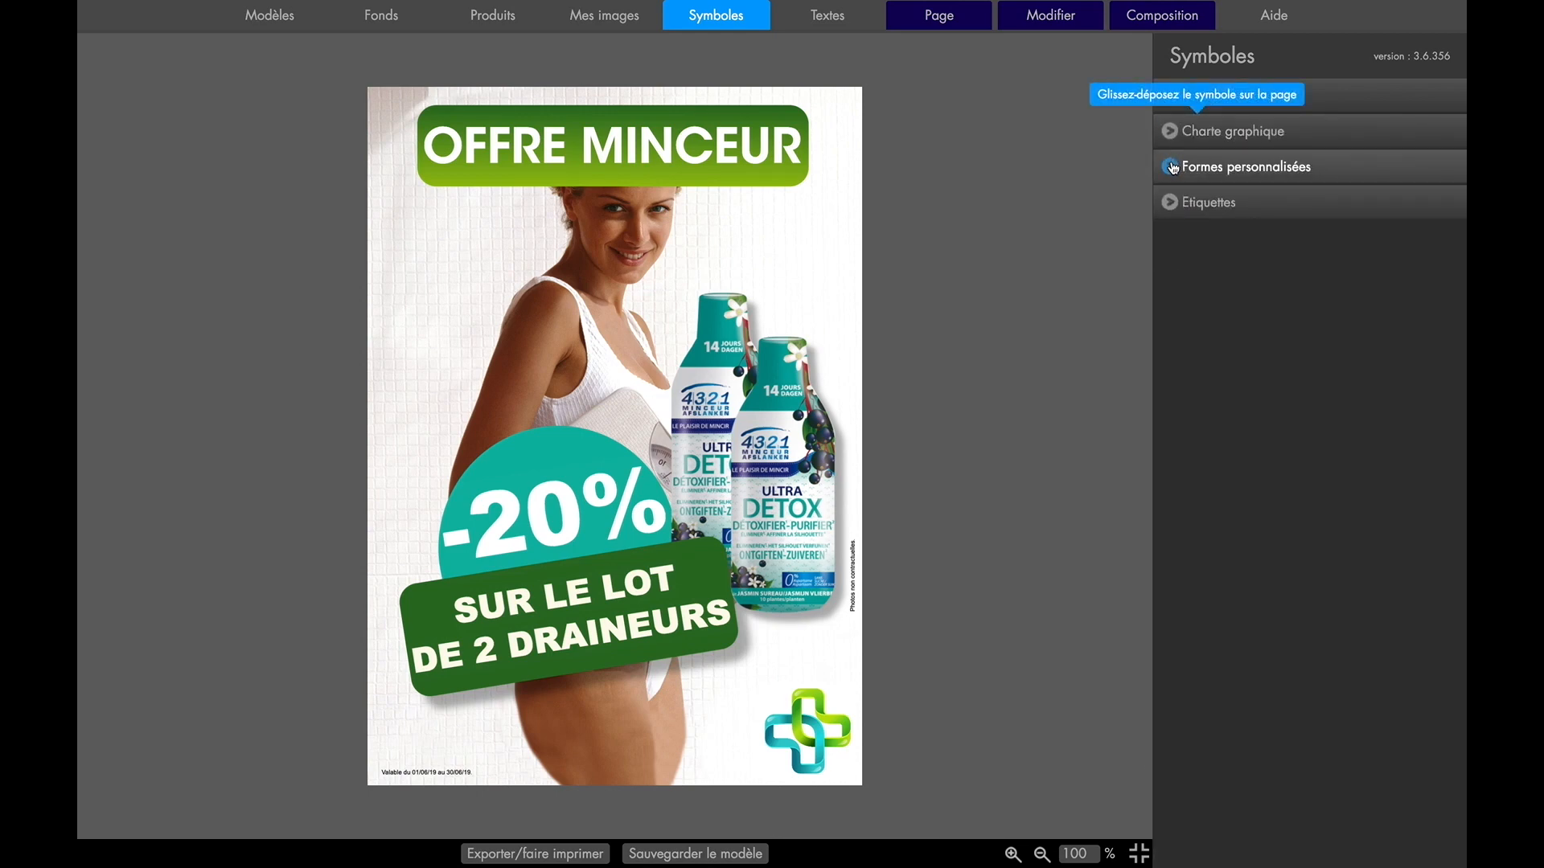
pyautogui.click(1176, 171)
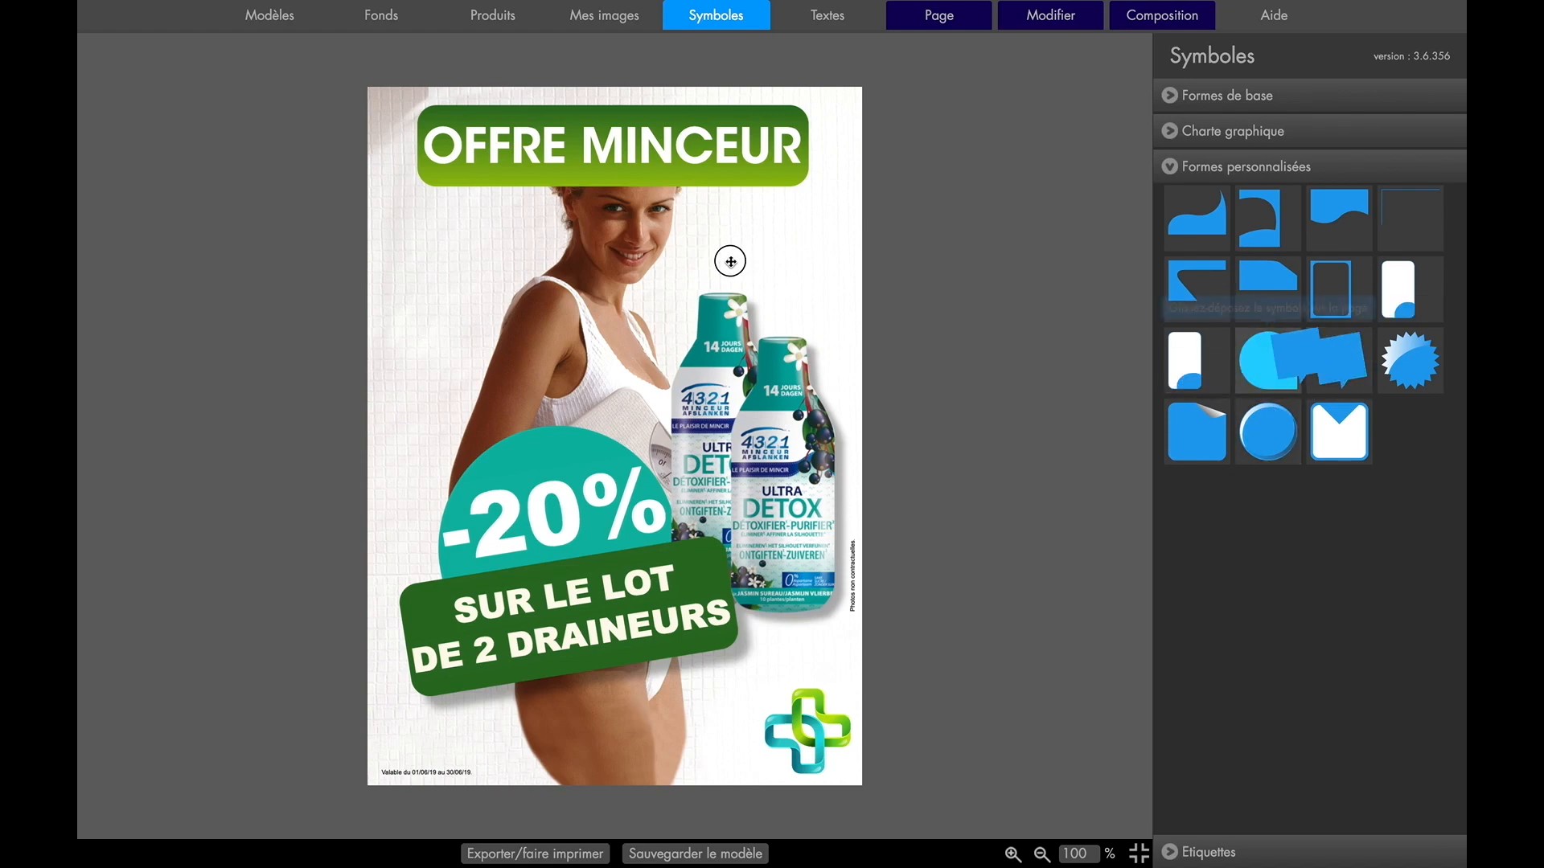
pyautogui.moveTo(762, 259); pyautogui.dragTo(764, 254)
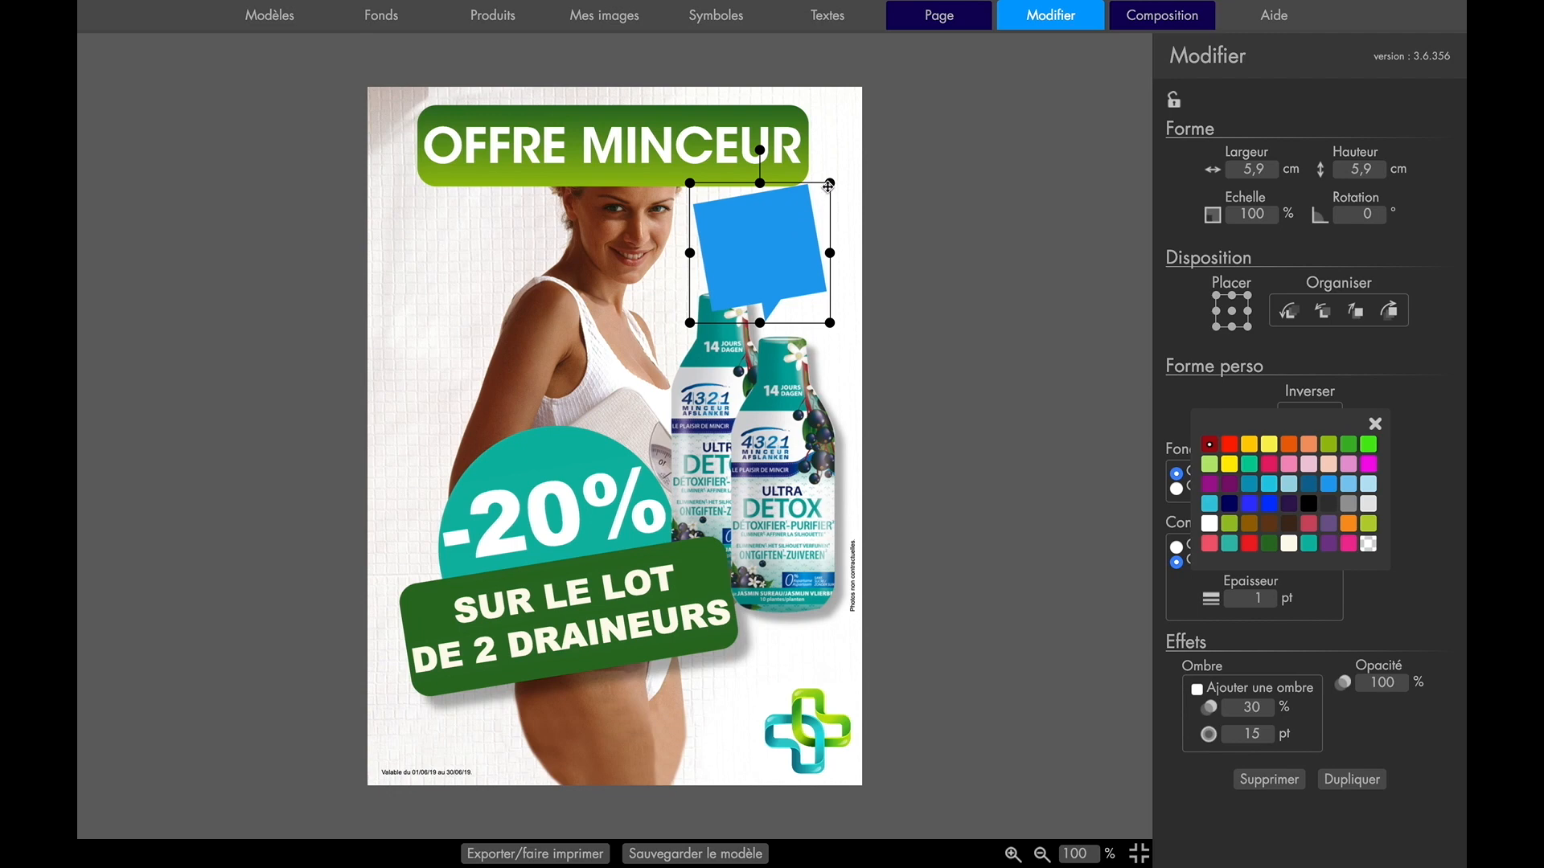
pyautogui.moveTo(757, 151); pyautogui.dragTo(803, 181)
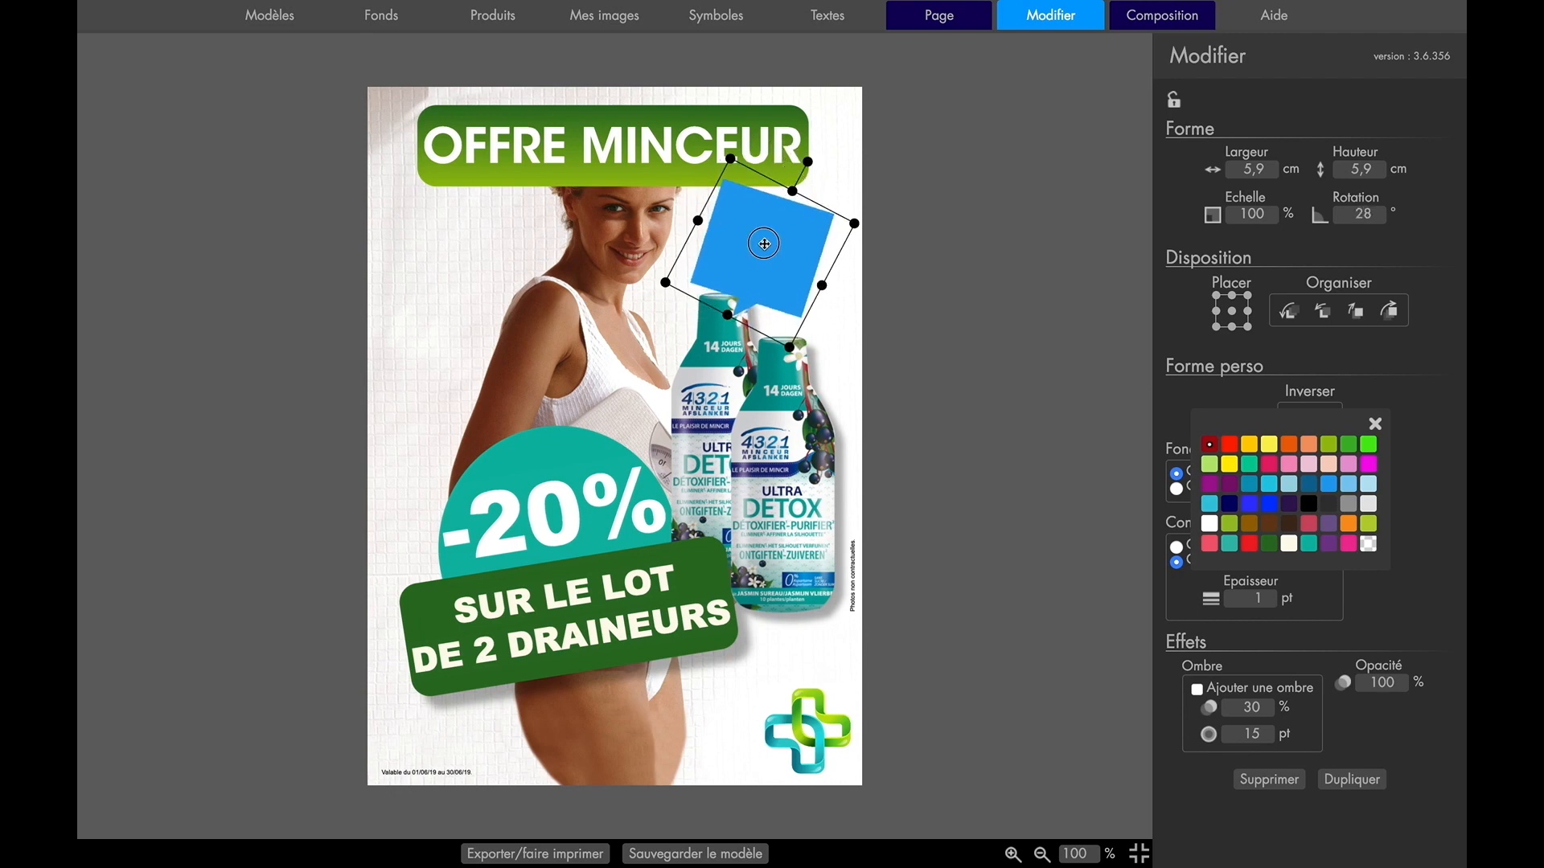
pyautogui.moveTo(764, 243); pyautogui.dragTo(764, 298)
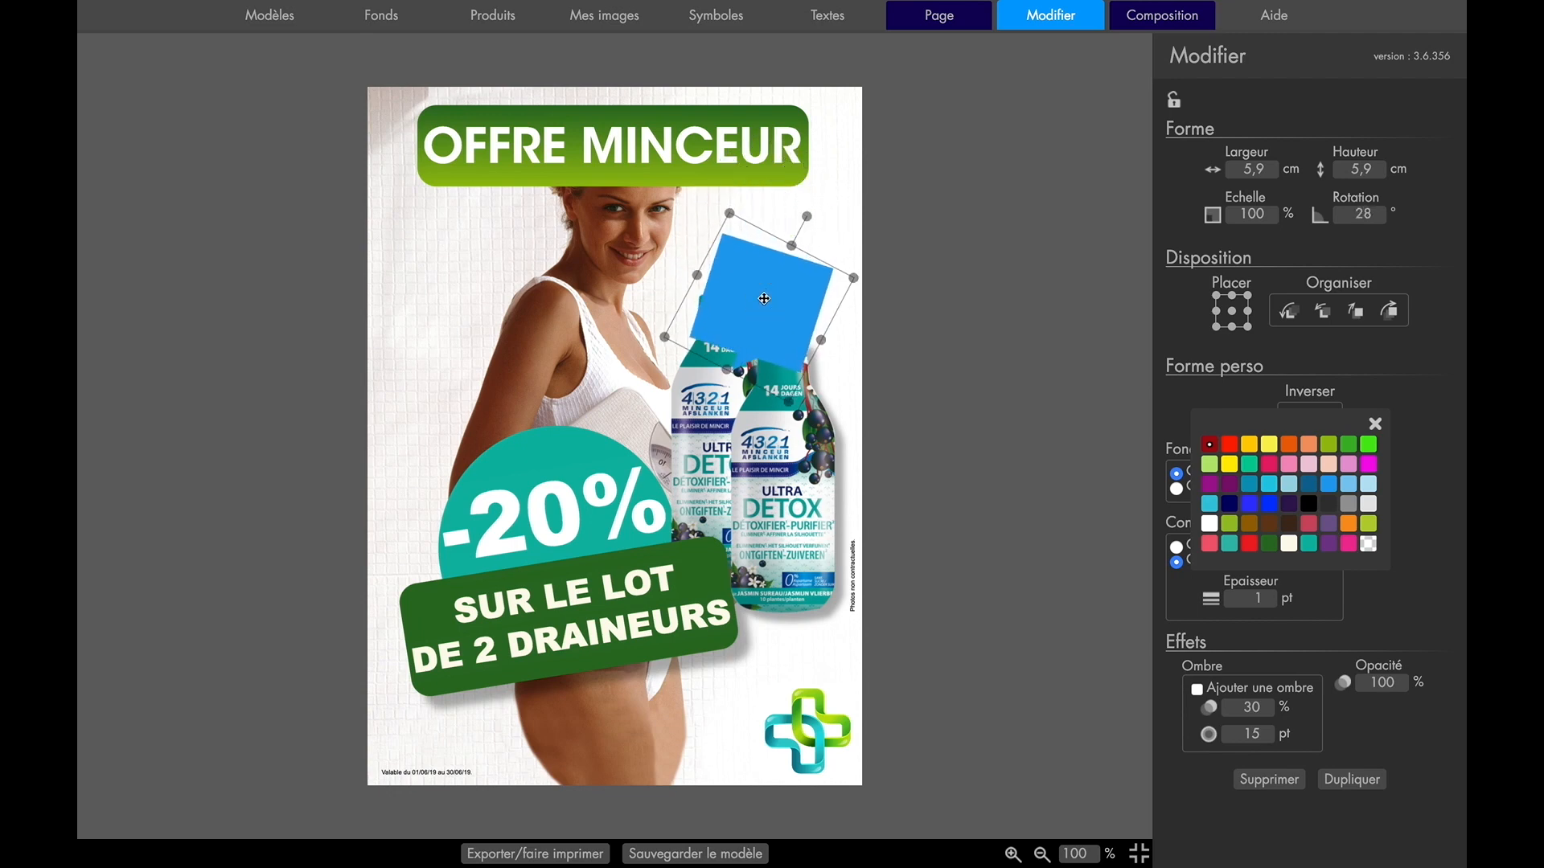
pyautogui.click(1375, 423)
pyautogui.click(1269, 779)
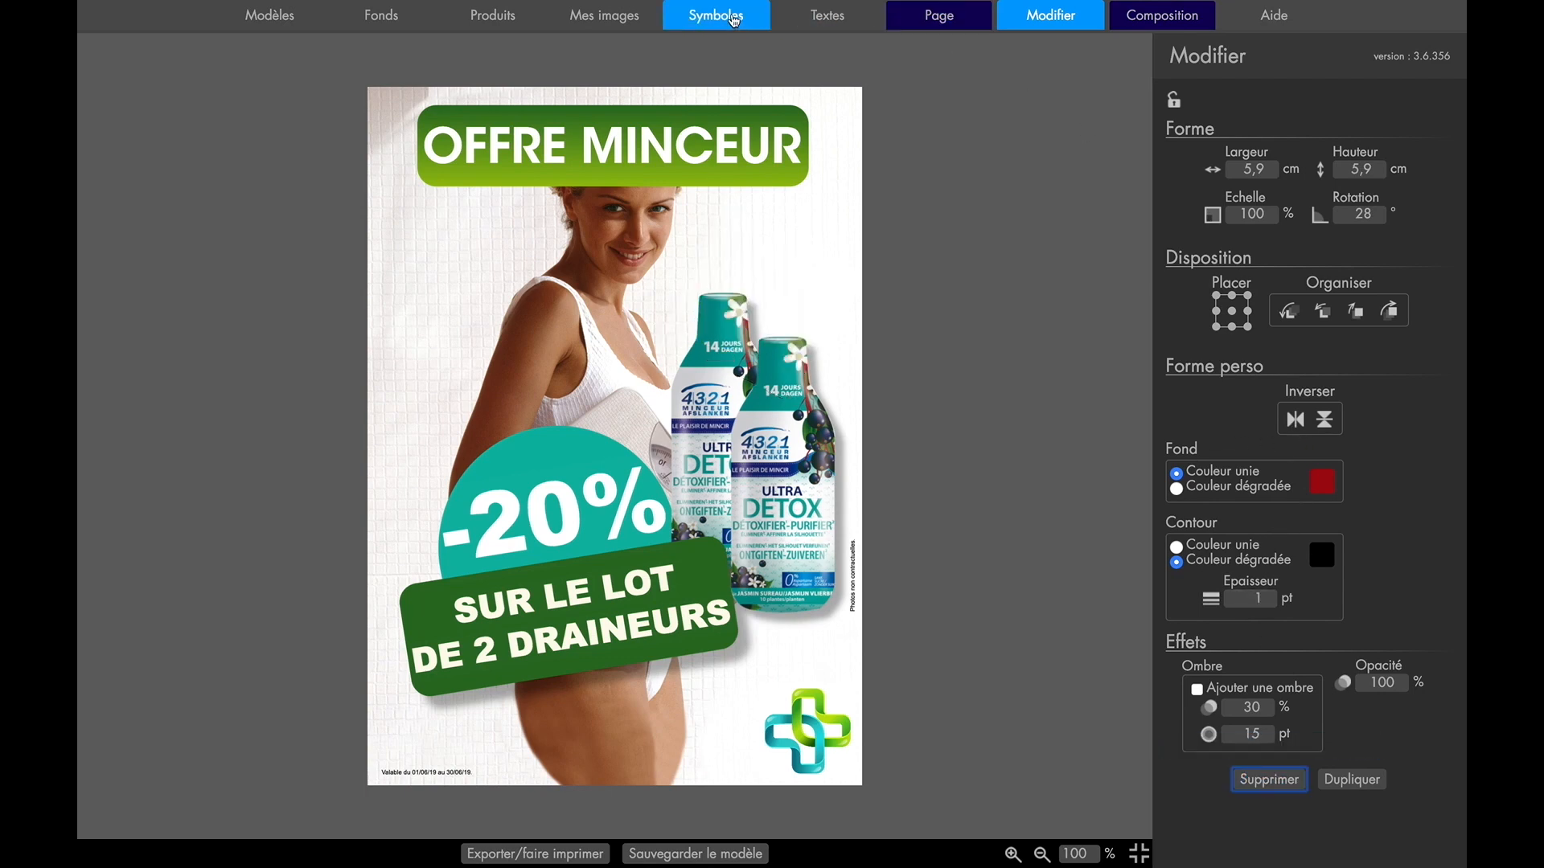
# Display the Etiquettes price label symbols and the list of predefined poster models
pyautogui.click(715, 14)
pyautogui.click(1174, 855)
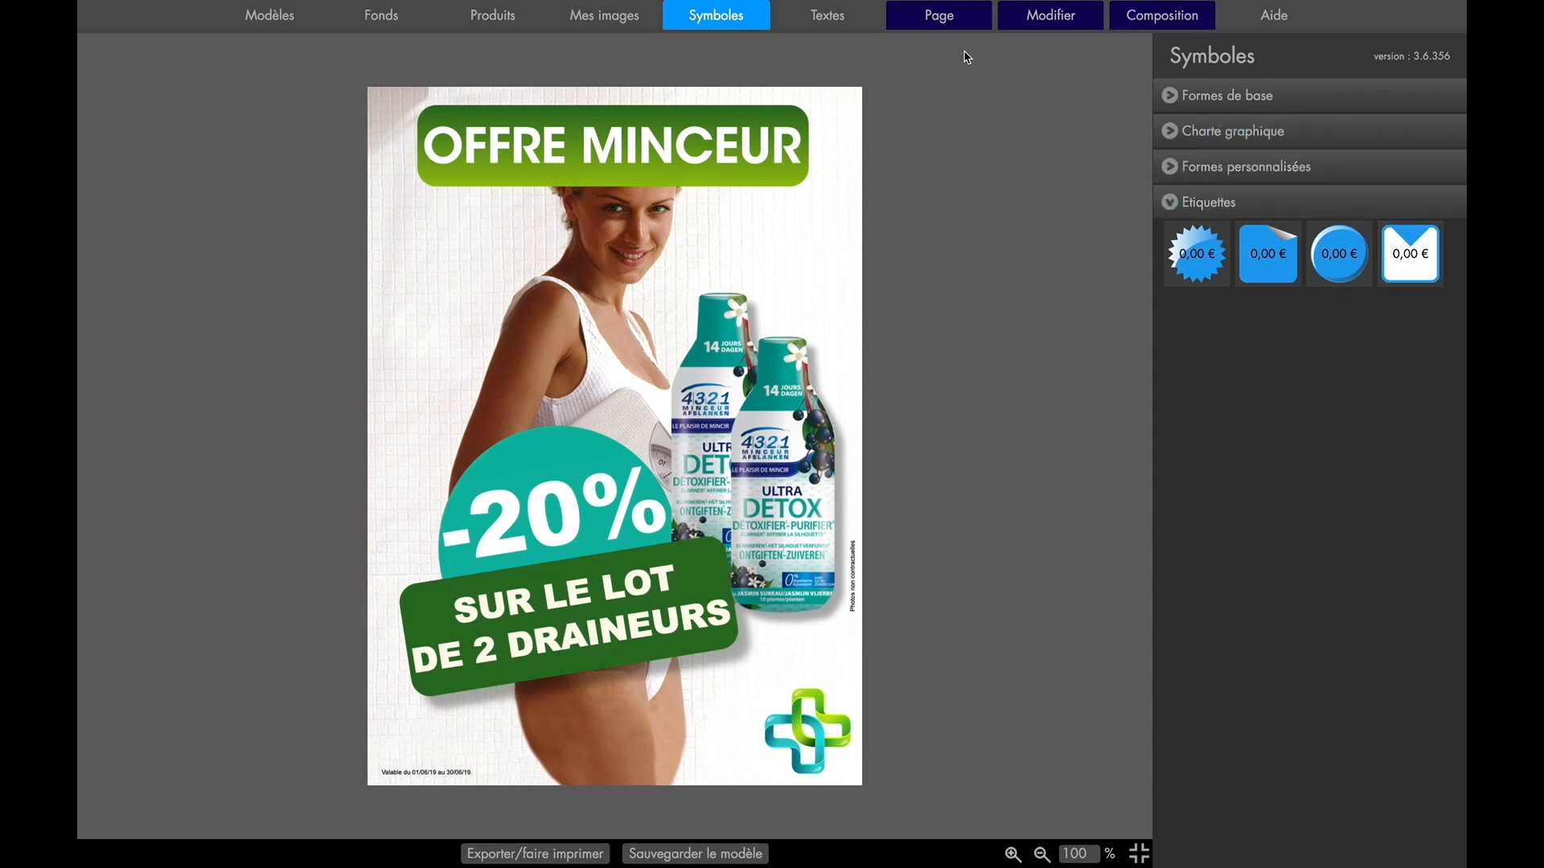
pyautogui.click(277, 20)
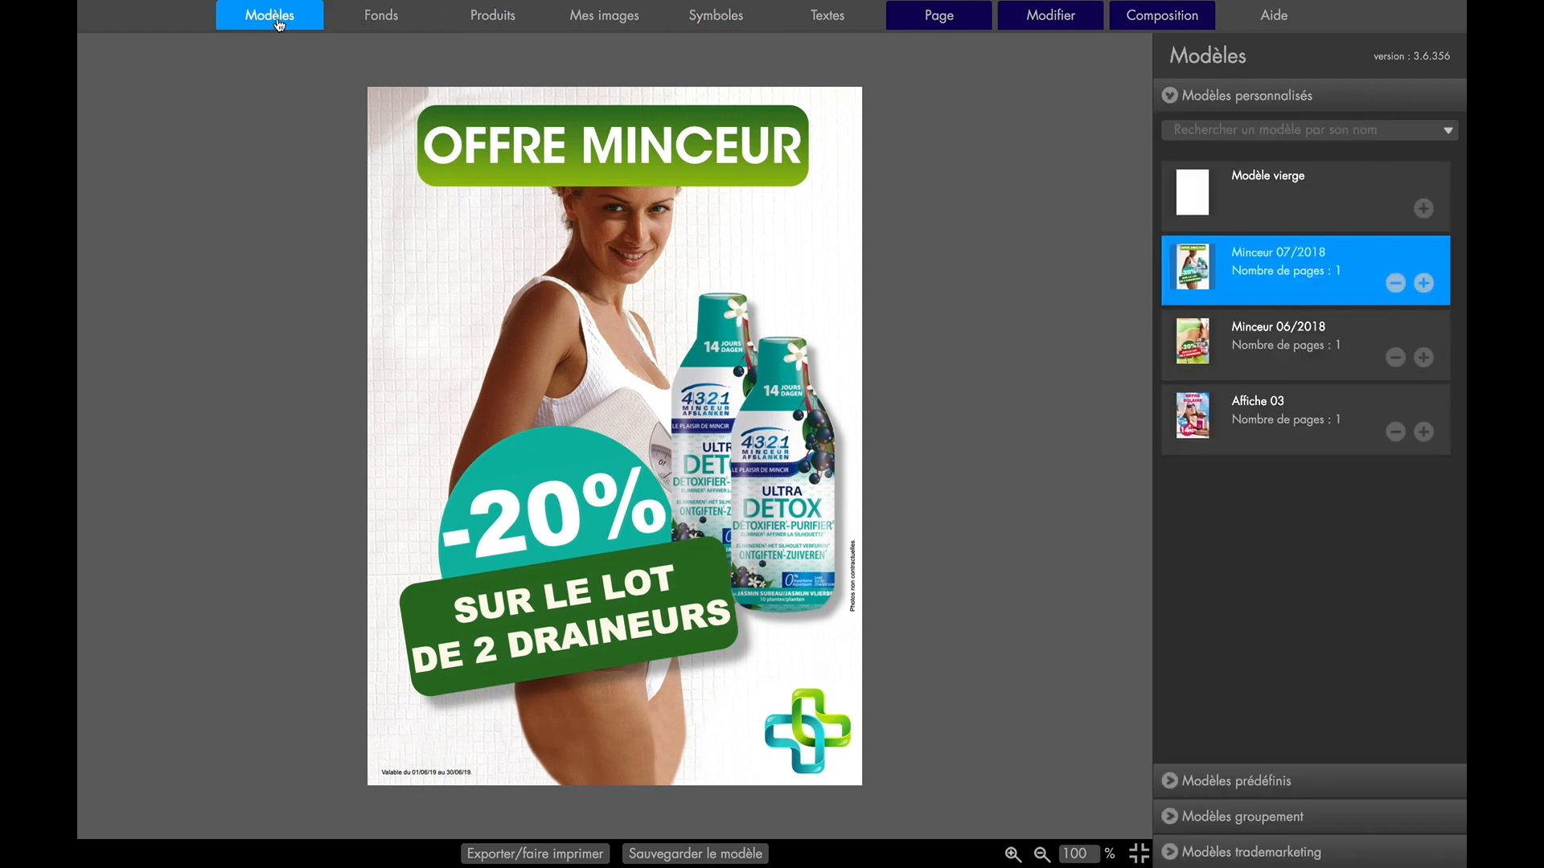
pyautogui.click(1171, 783)
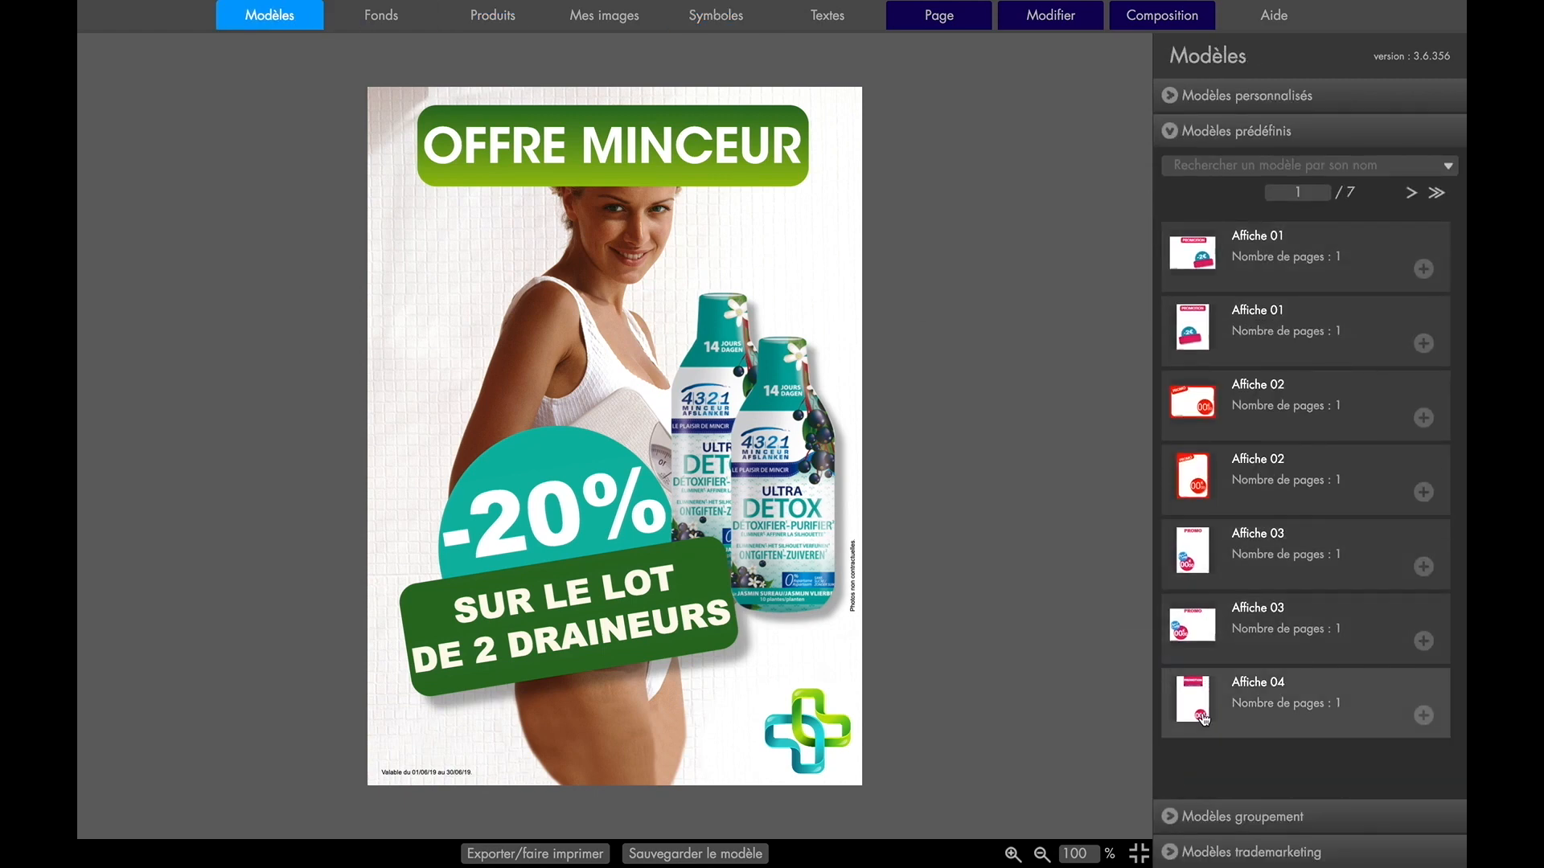
# Load the portrait Affiche Multi-Produits 1 predefined model in place of the current poster
pyautogui.click(1411, 193)
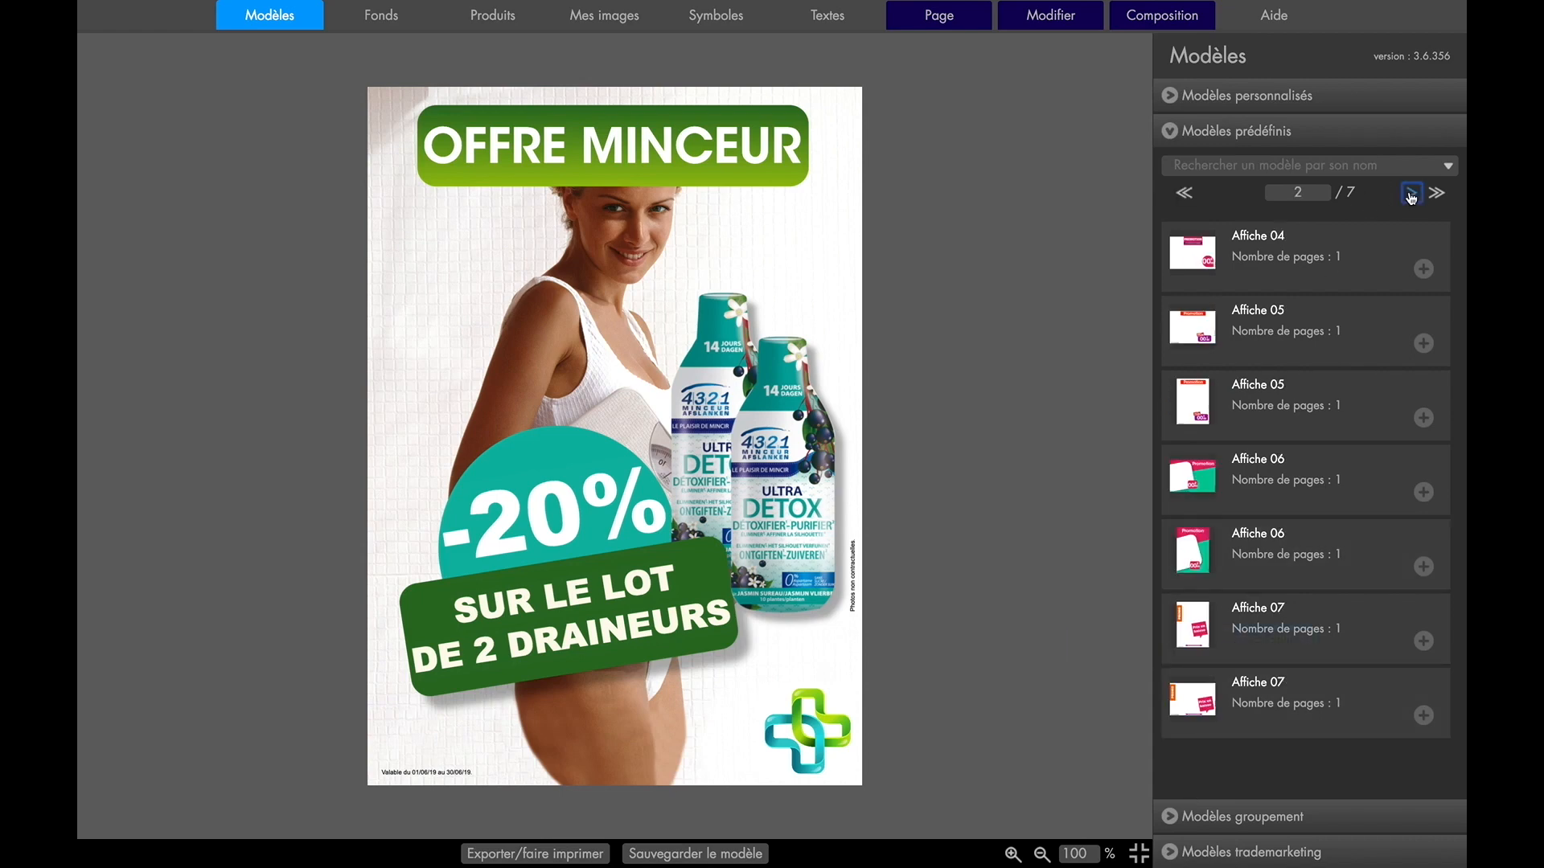
pyautogui.click(1411, 193)
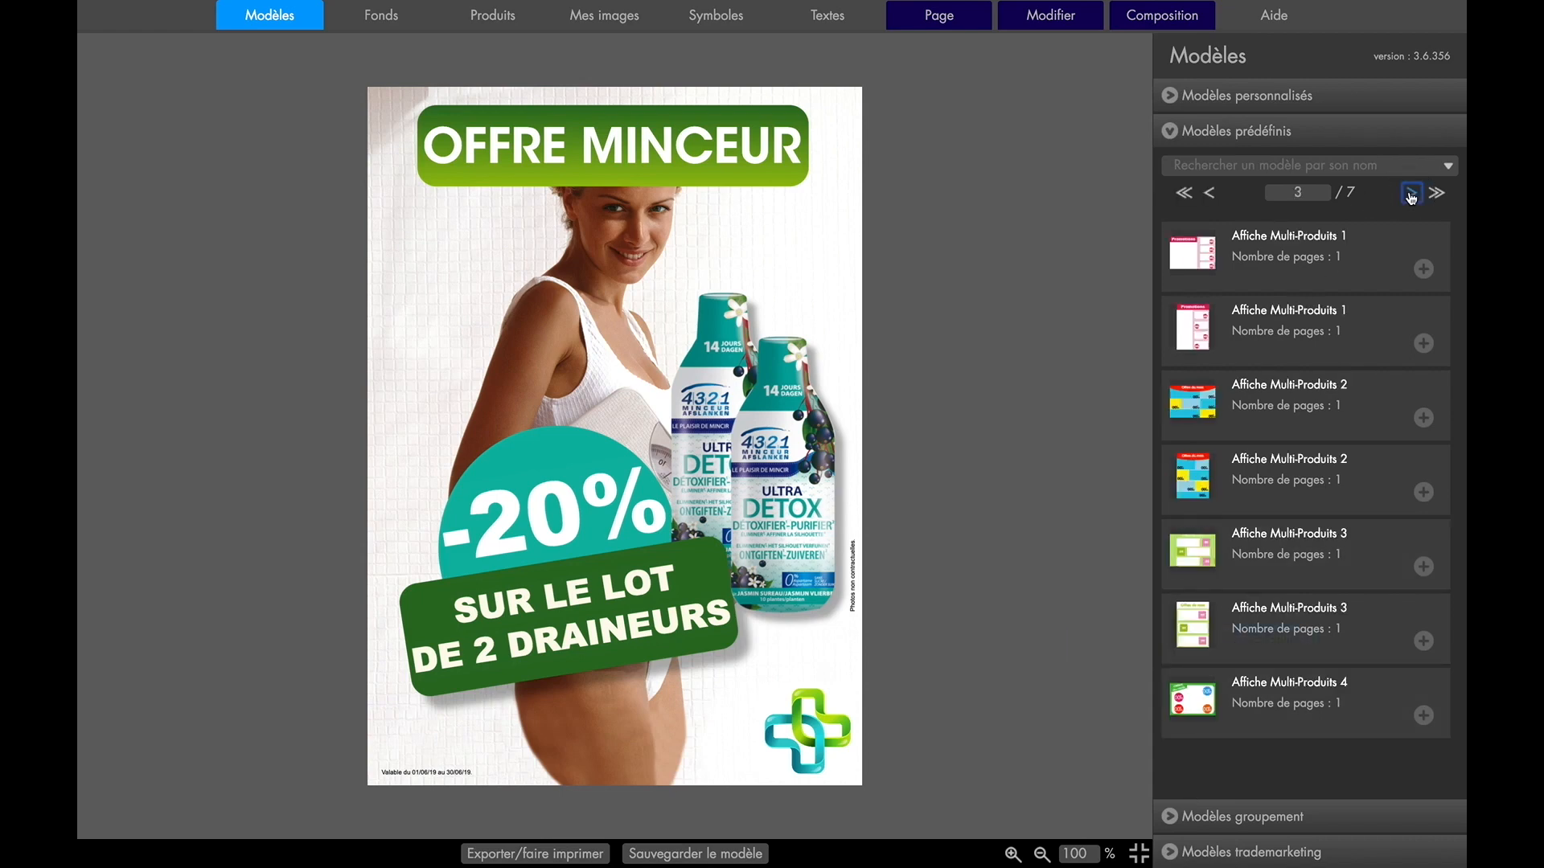
pyautogui.doubleClick(1199, 339)
pyautogui.click(727, 456)
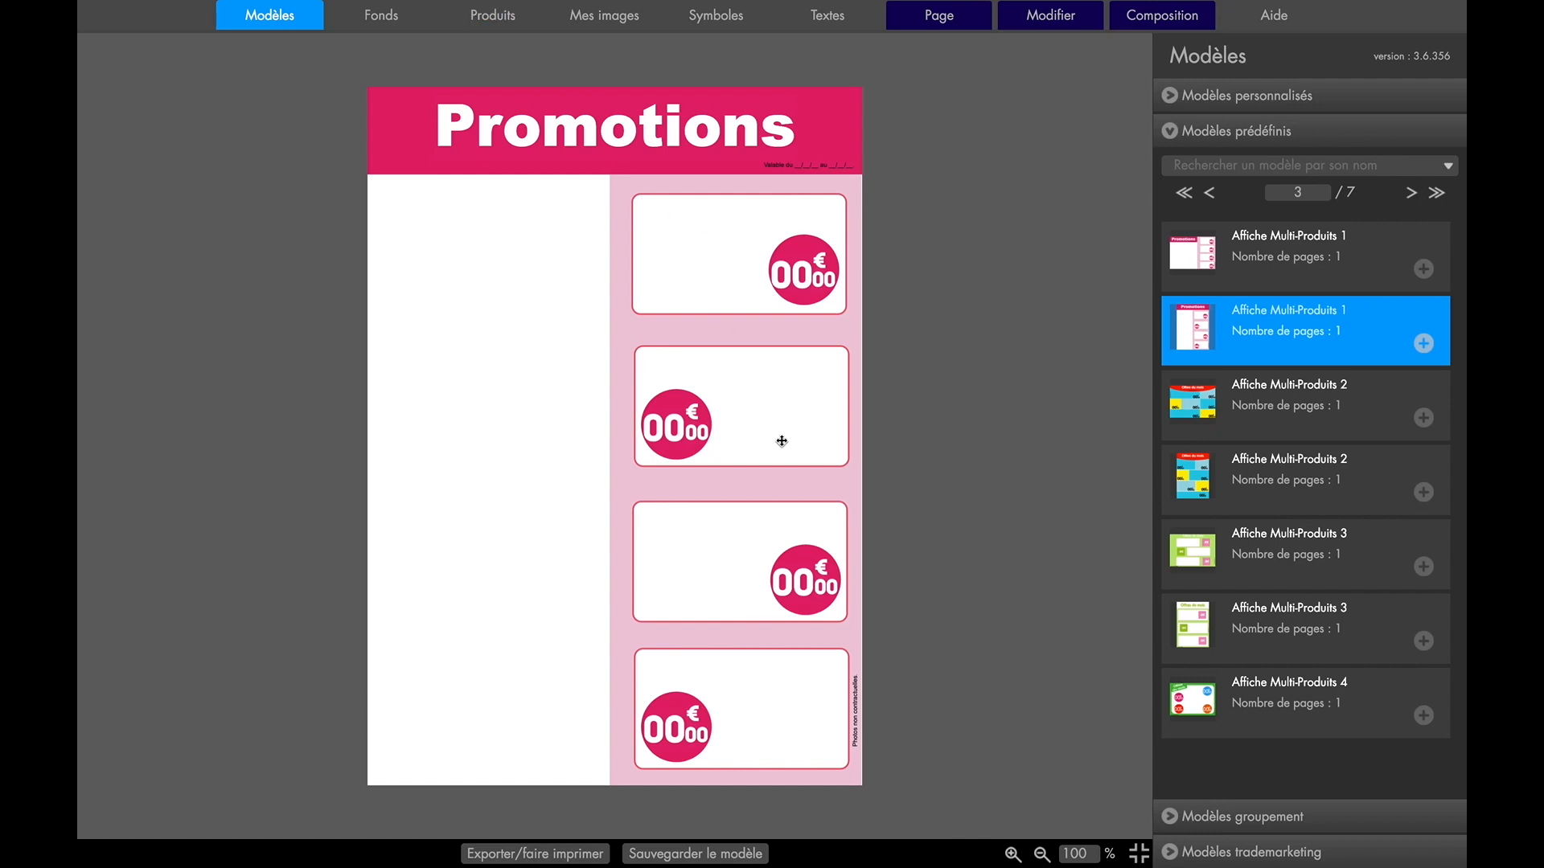
pyautogui.click(804, 270)
pyautogui.click(668, 427)
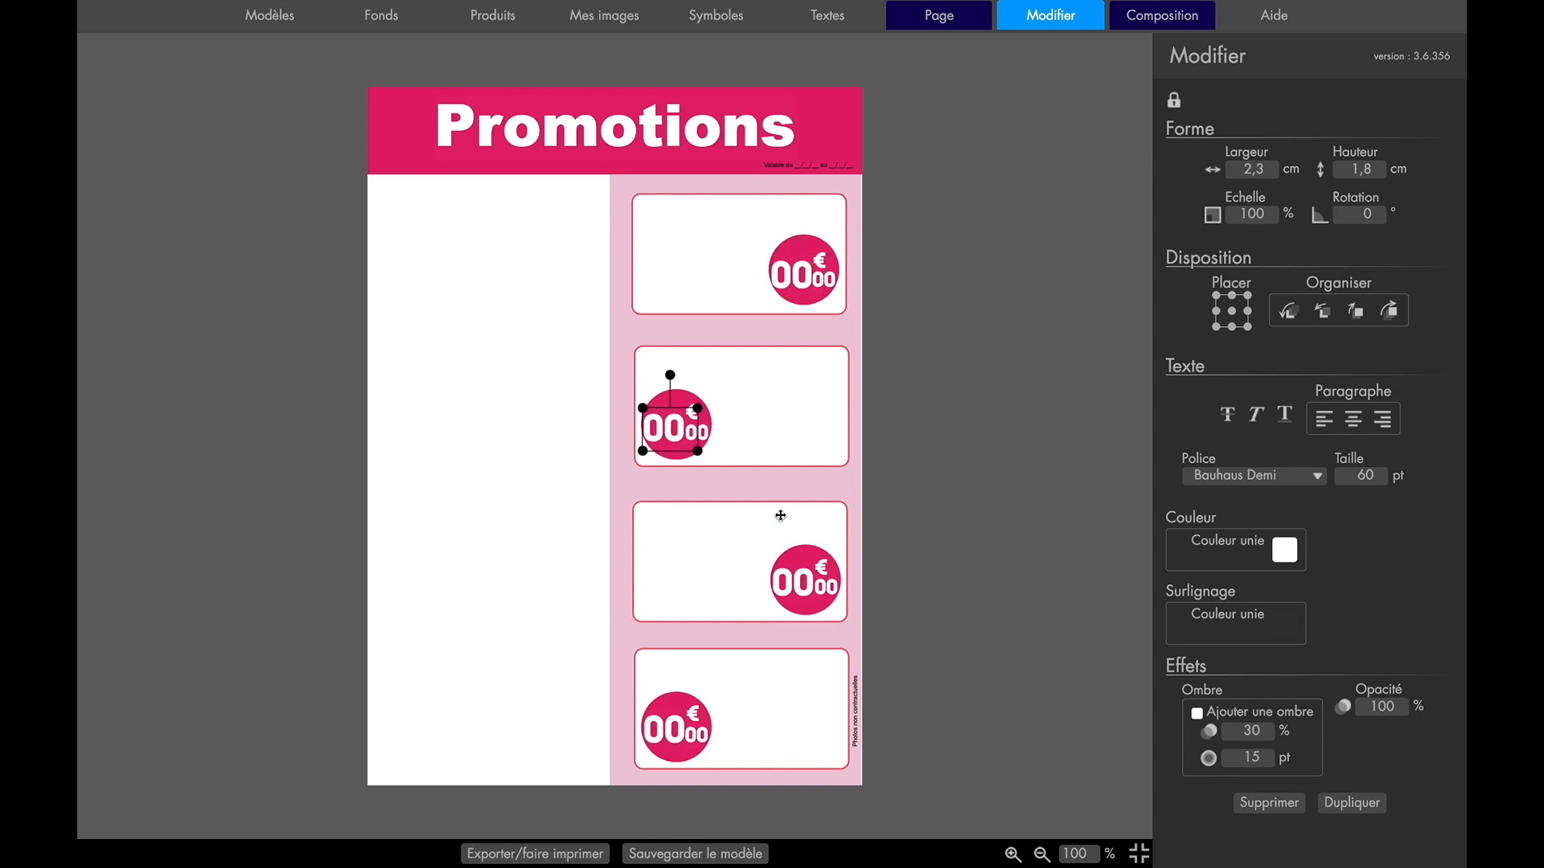
pyautogui.click(784, 577)
pyautogui.click(667, 707)
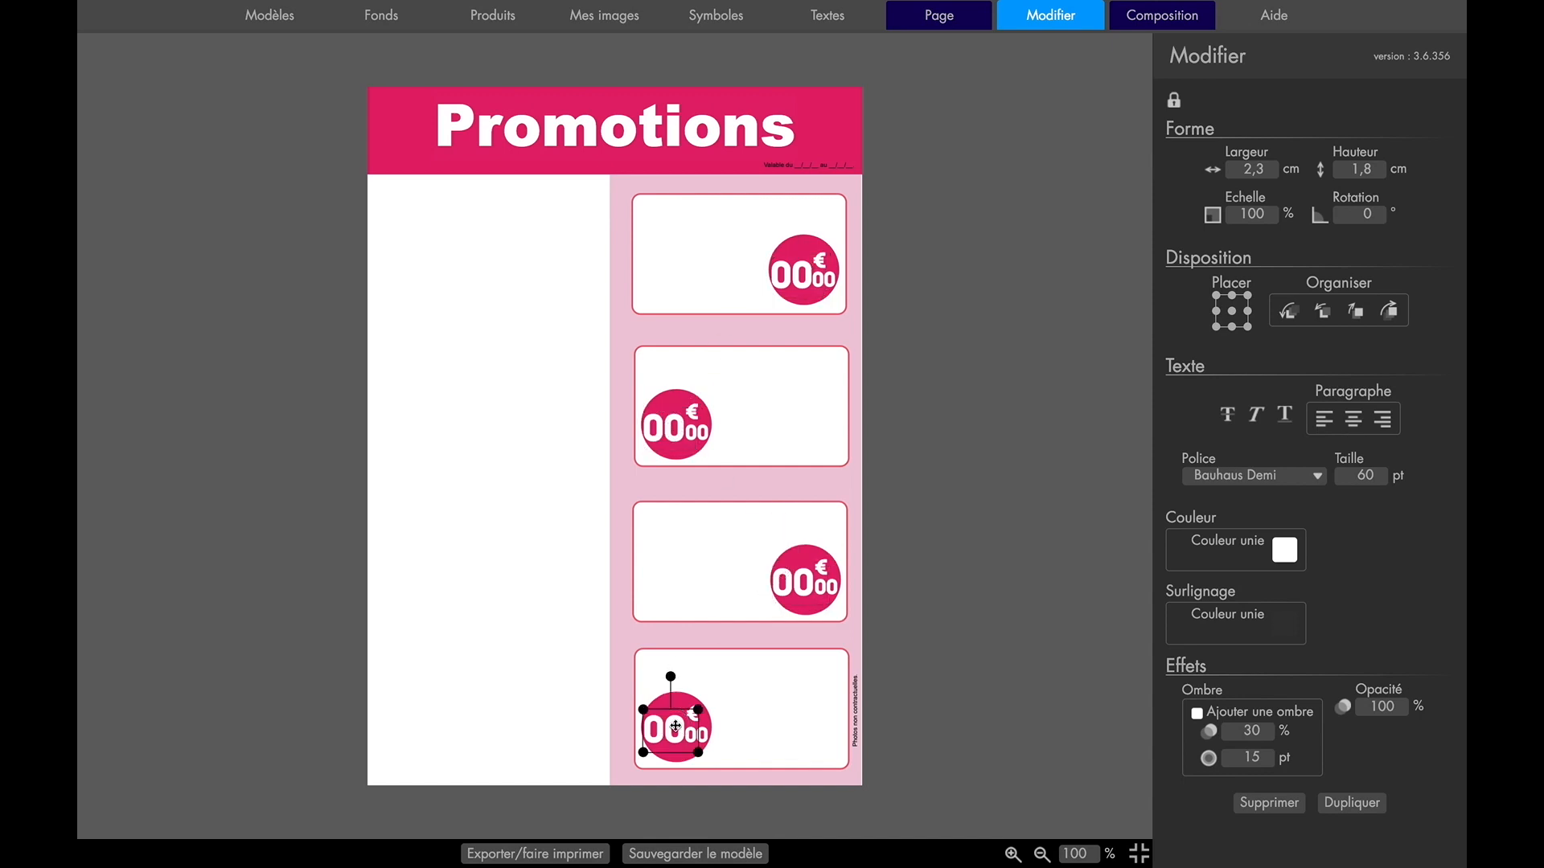
# Fill the Promotions header band and the rectangle behind the product boxes with the same olive green
pyautogui.click(825, 110)
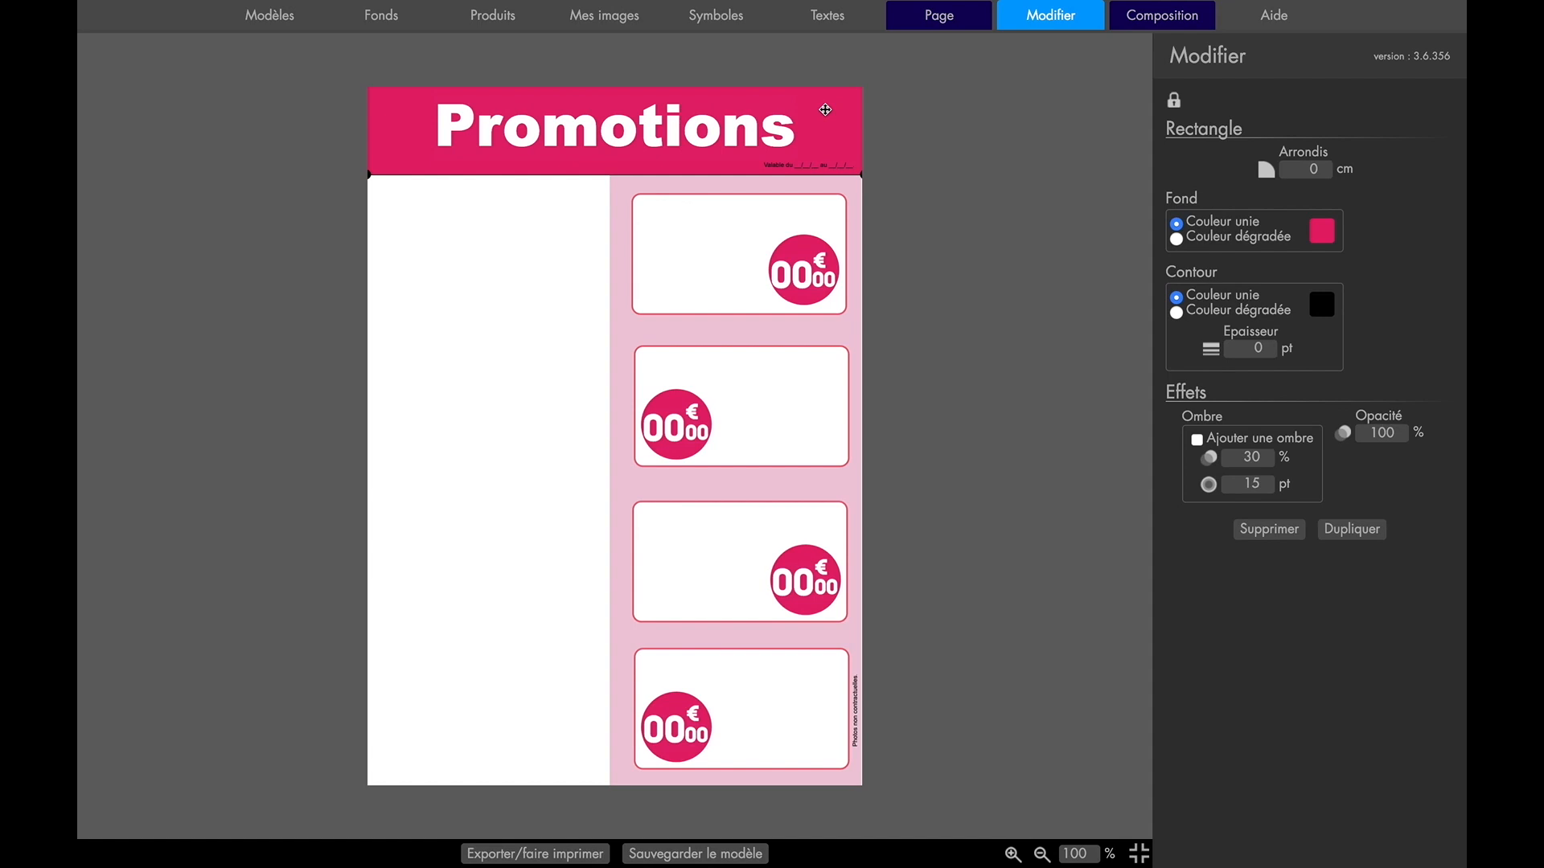
pyautogui.click(1320, 231)
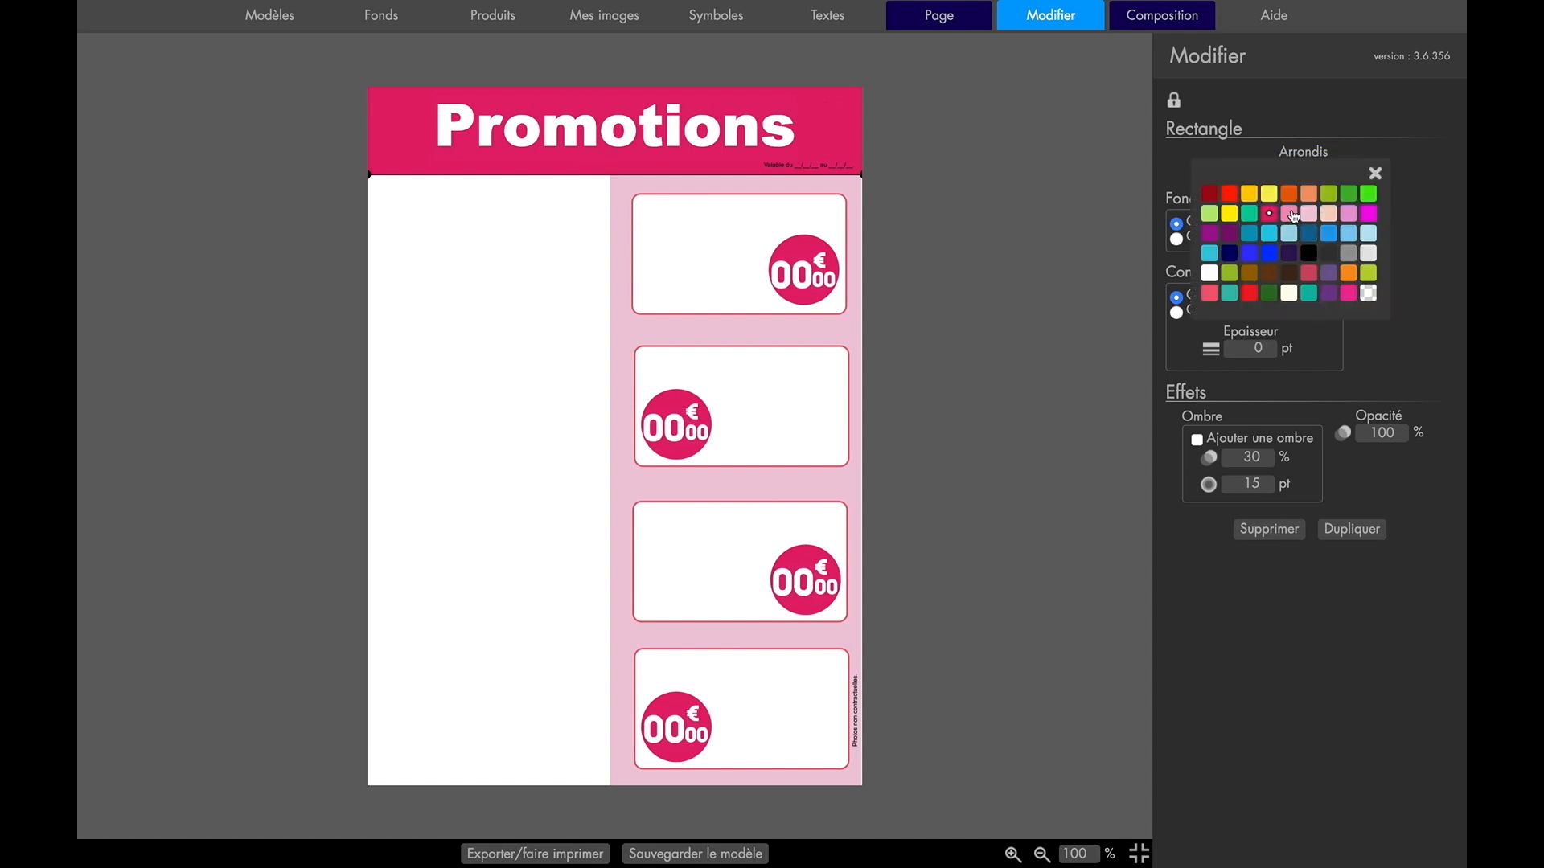
pyautogui.click(1270, 194)
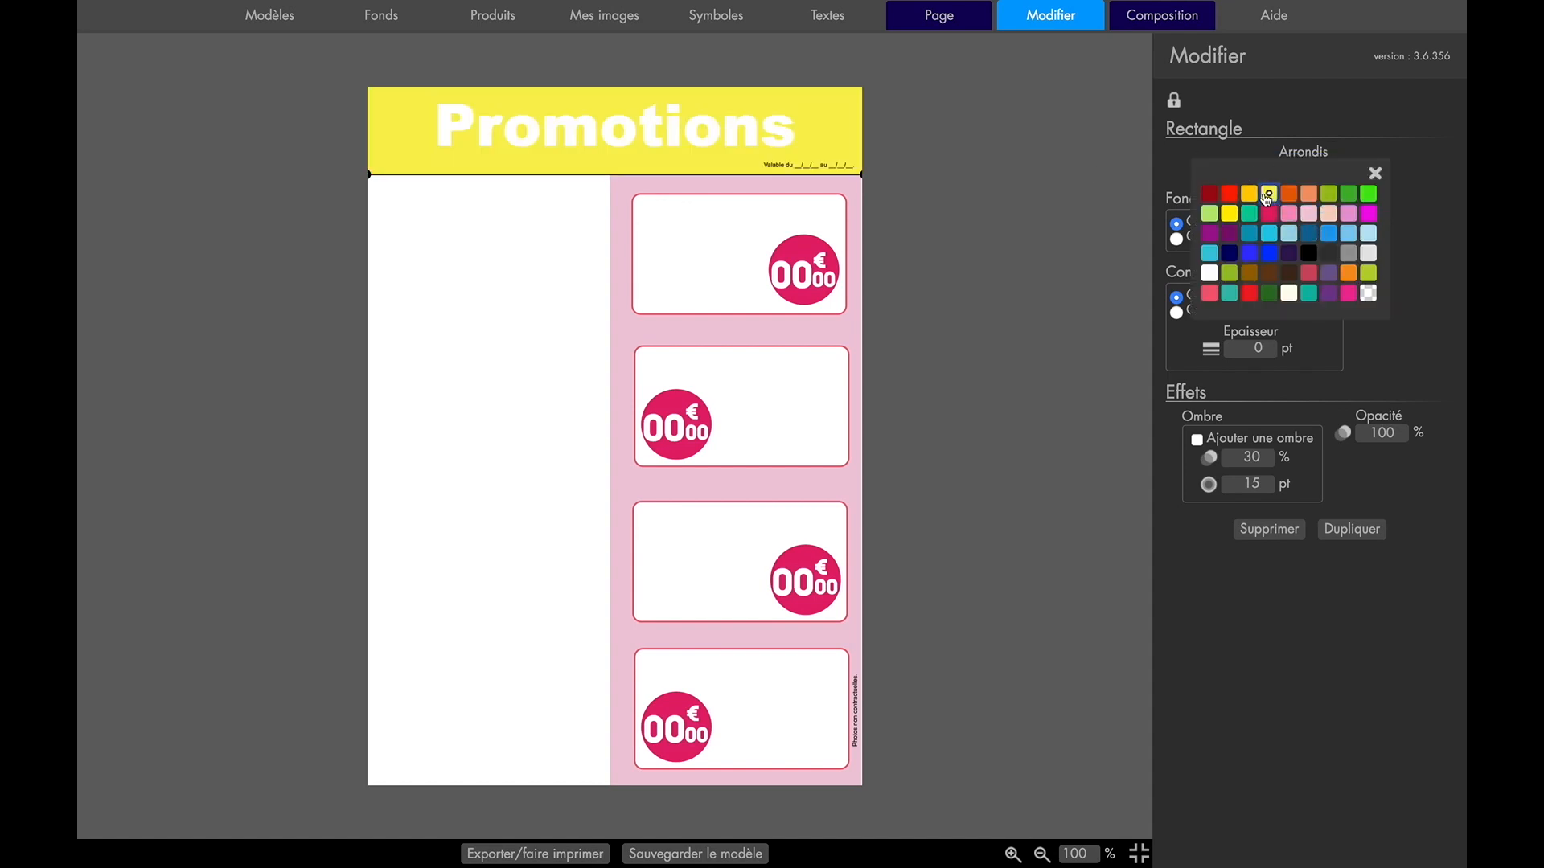
pyautogui.click(1229, 193)
pyautogui.click(1230, 274)
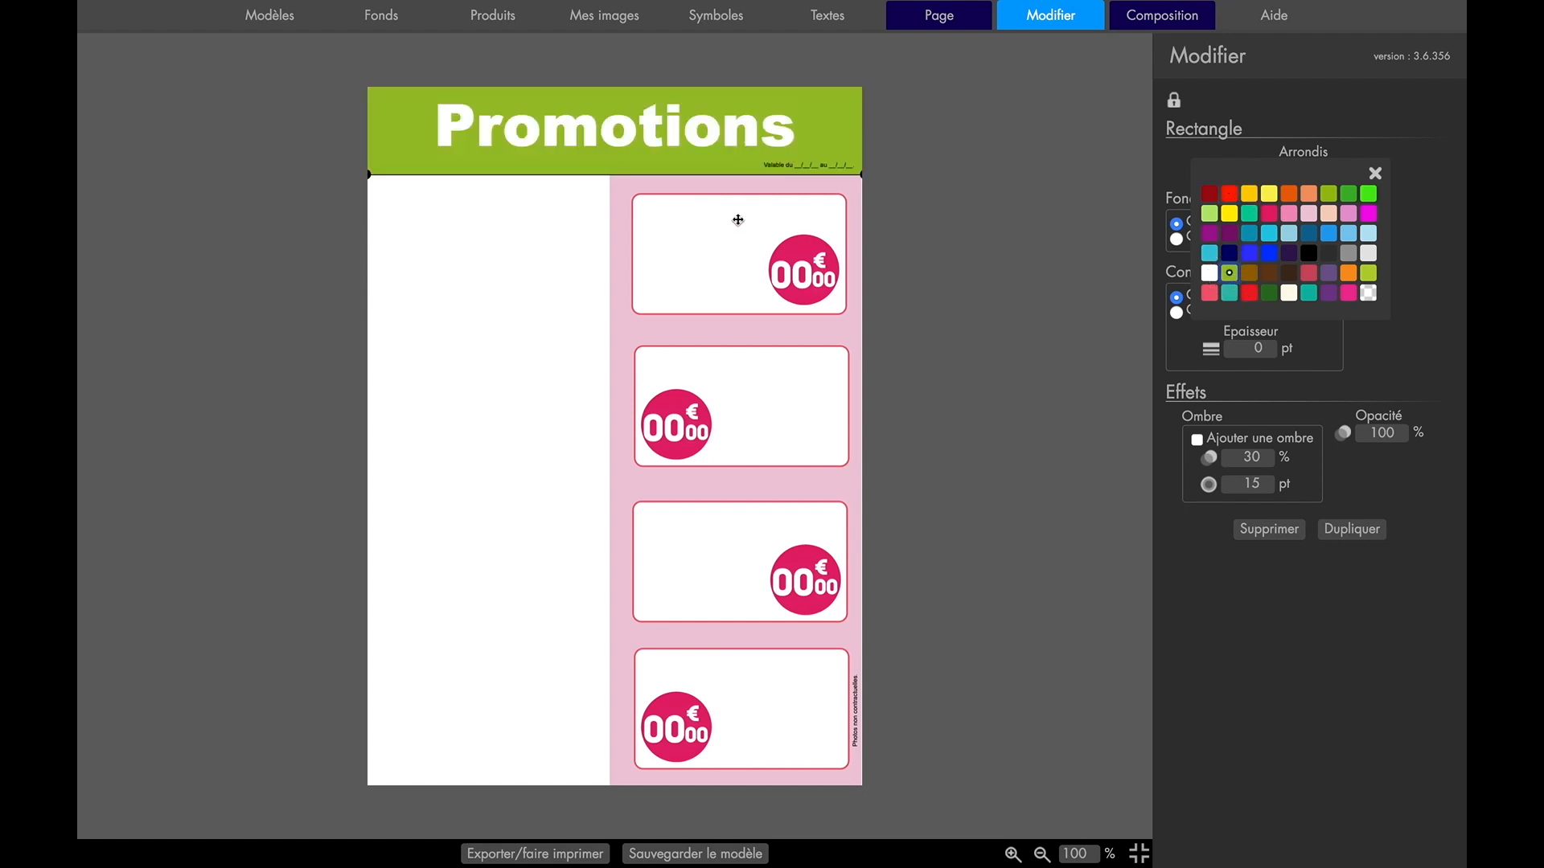
pyautogui.click(649, 191)
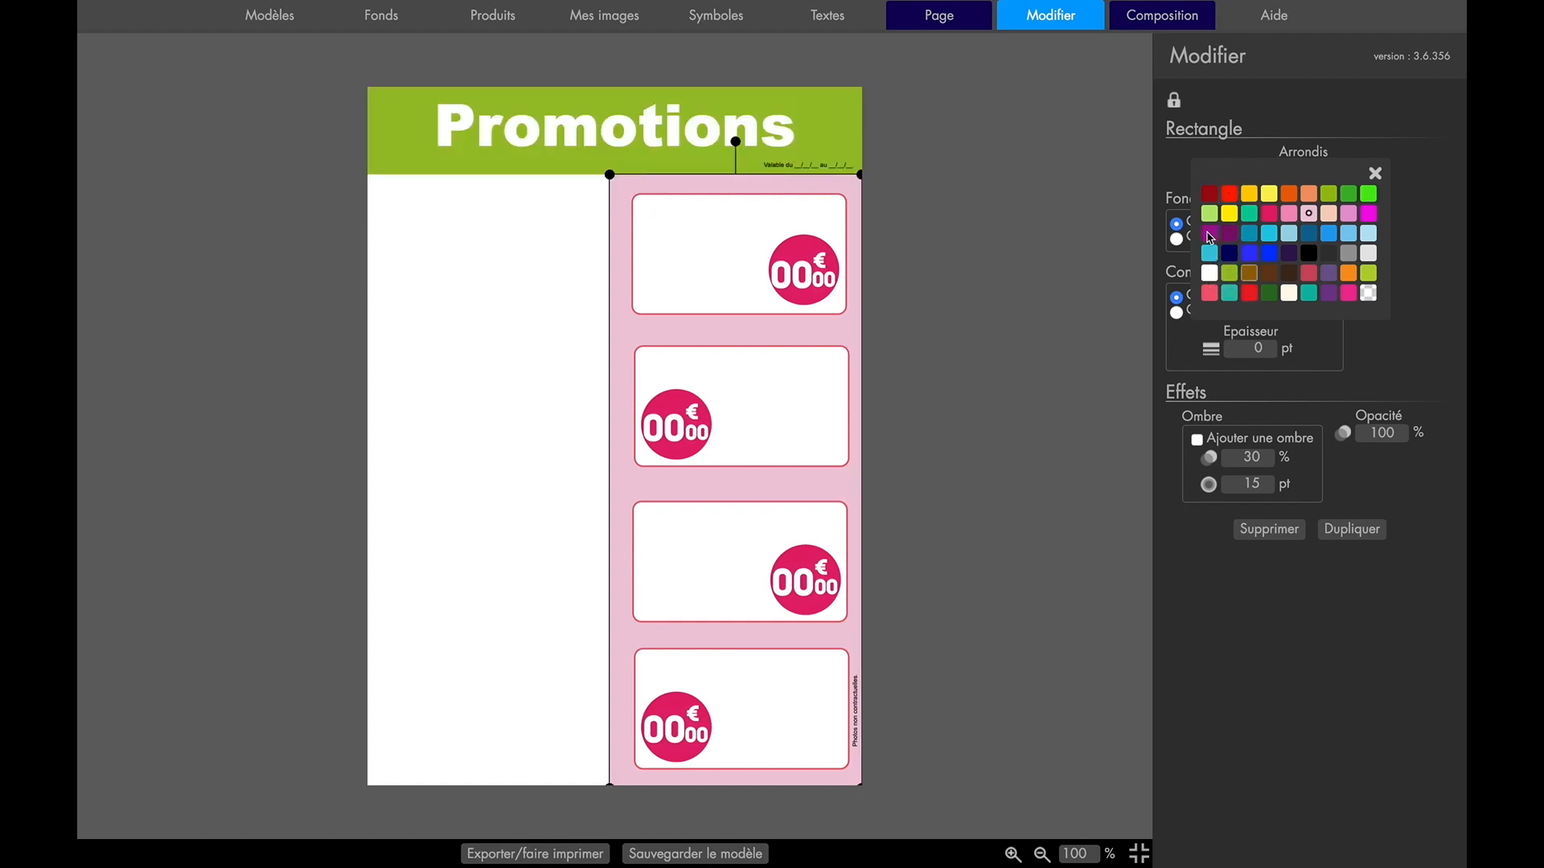
pyautogui.click(1230, 273)
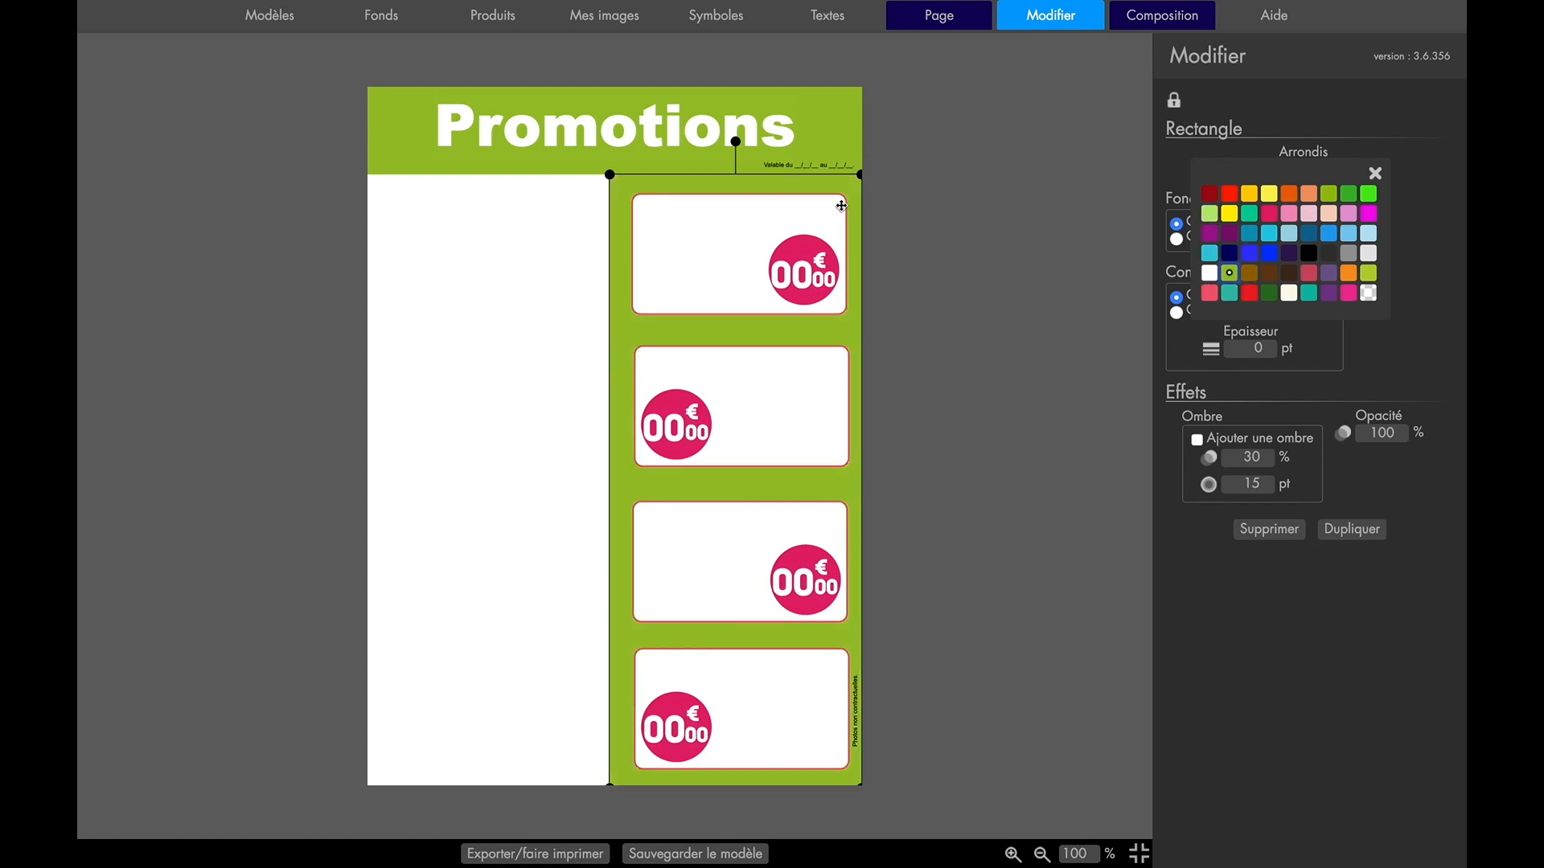
pyautogui.click(519, 255)
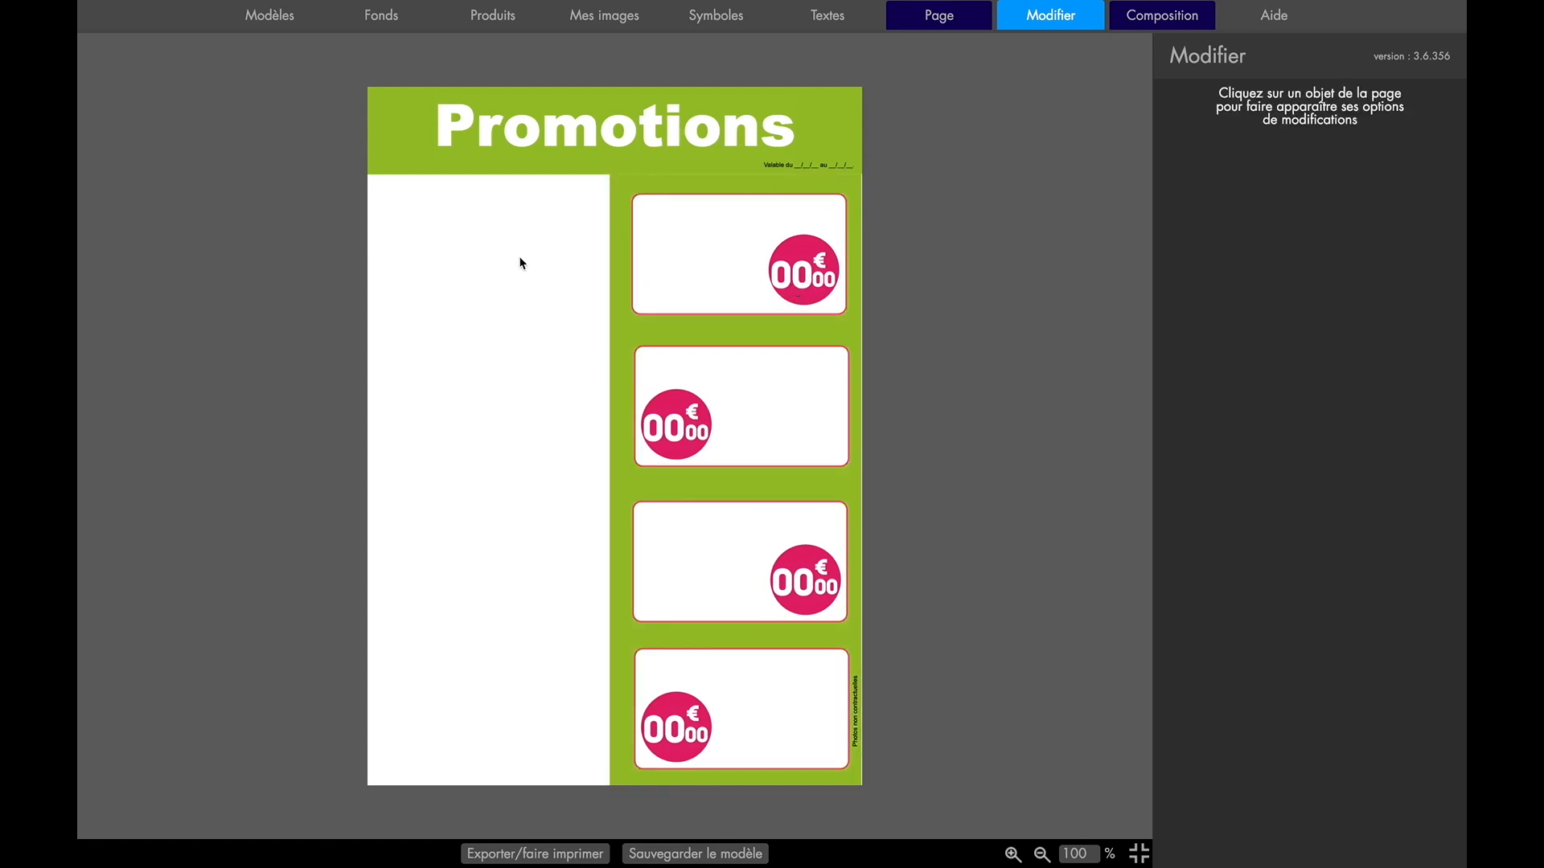
# Add the Minceur background of the woman holding scales, scaled down and shifted to fit the white area beside the product boxes
pyautogui.click(382, 17)
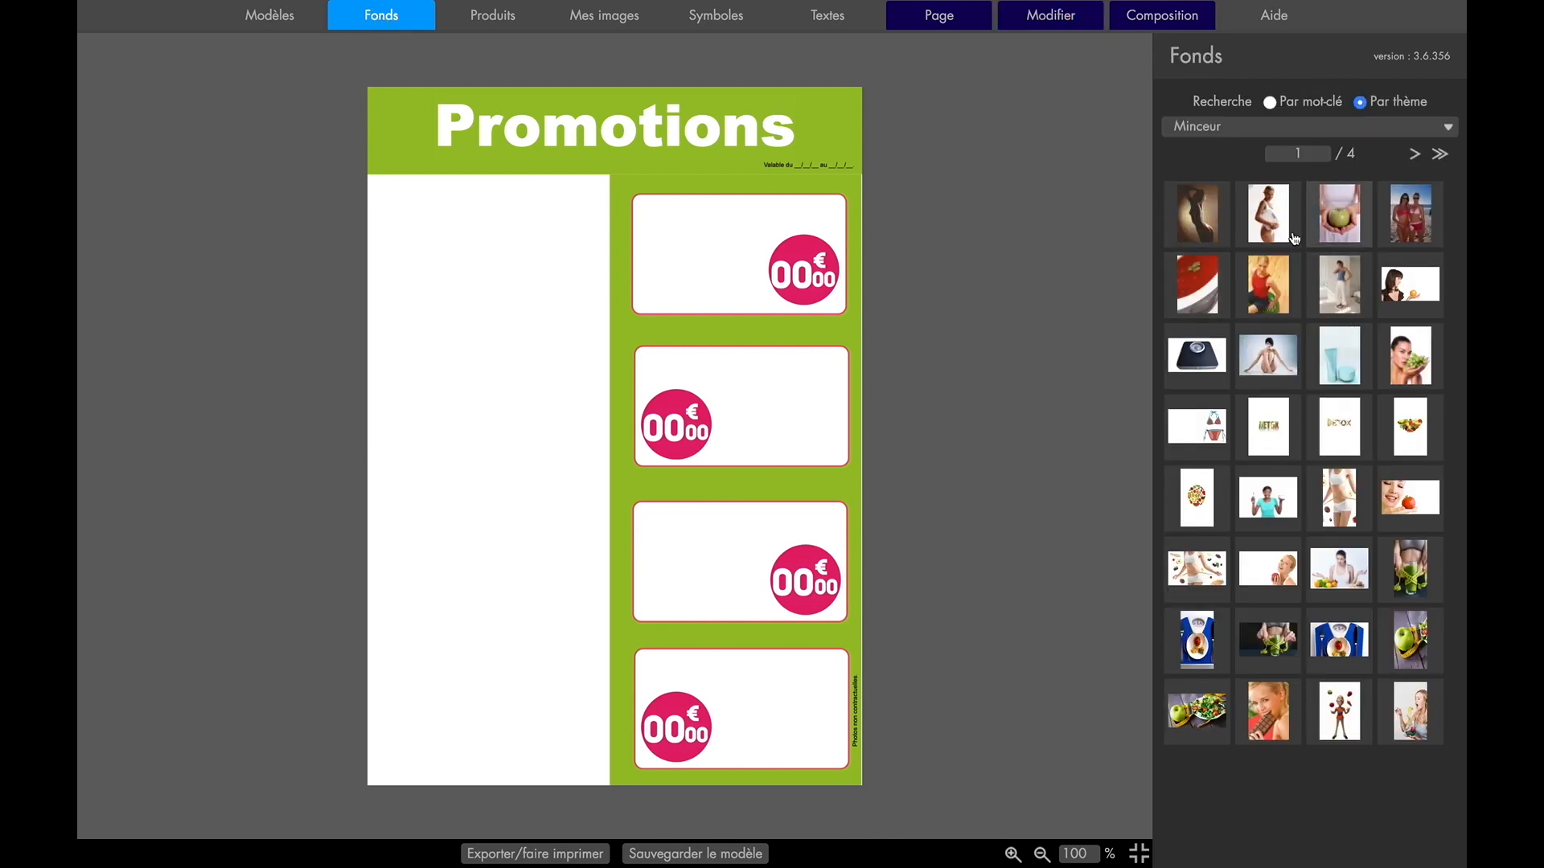
pyautogui.doubleClick(1269, 216)
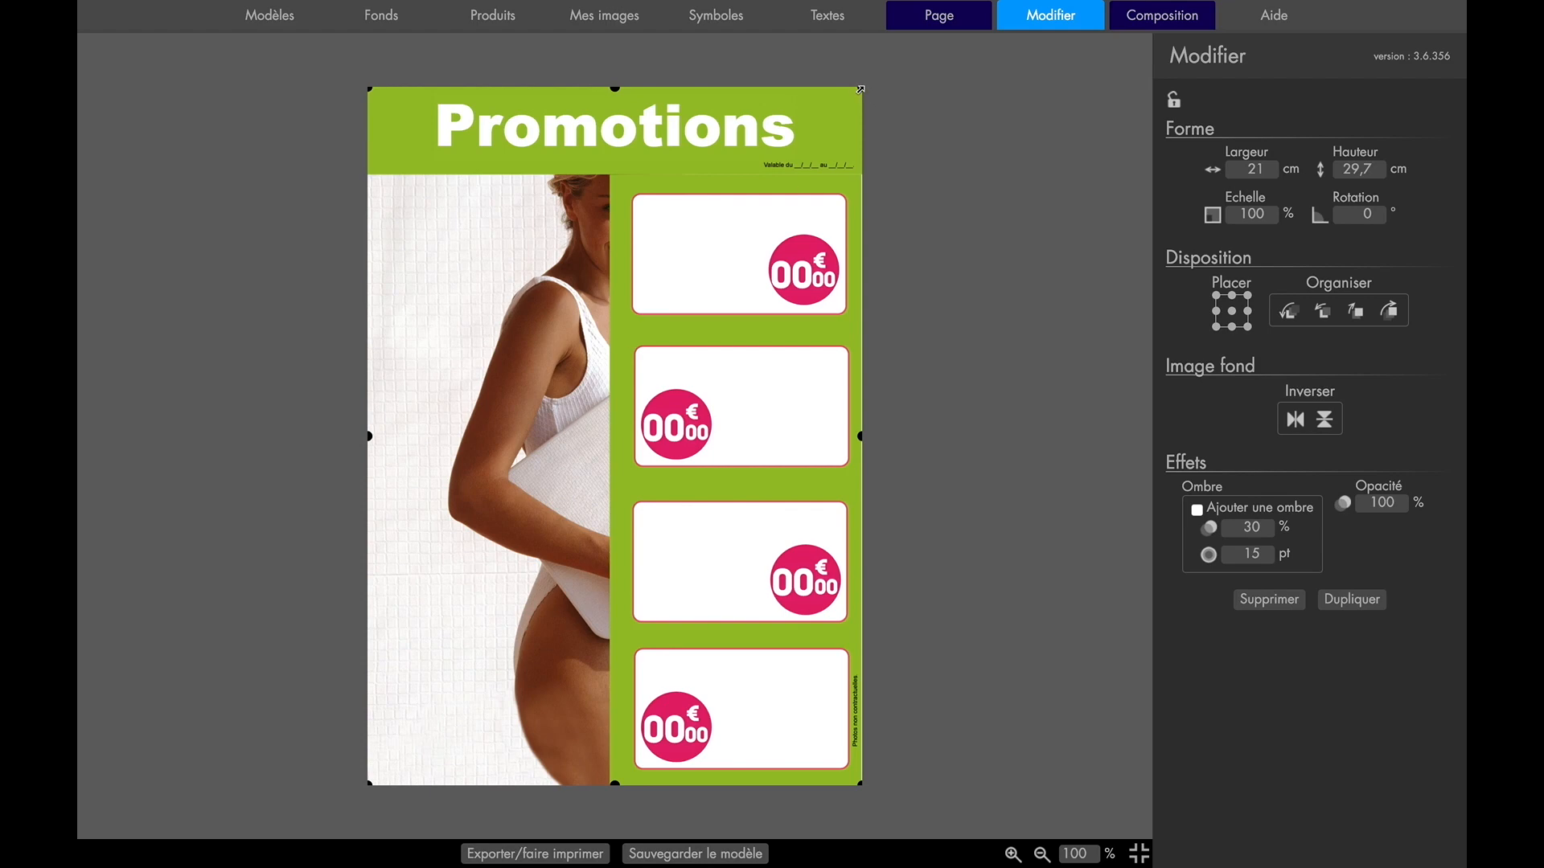
pyautogui.moveTo(858, 90); pyautogui.dragTo(730, 96)
pyautogui.moveTo(517, 255); pyautogui.dragTo(440, 260)
pyautogui.click(759, 242)
pyautogui.click(746, 363)
pyautogui.click(756, 568)
pyautogui.click(760, 687)
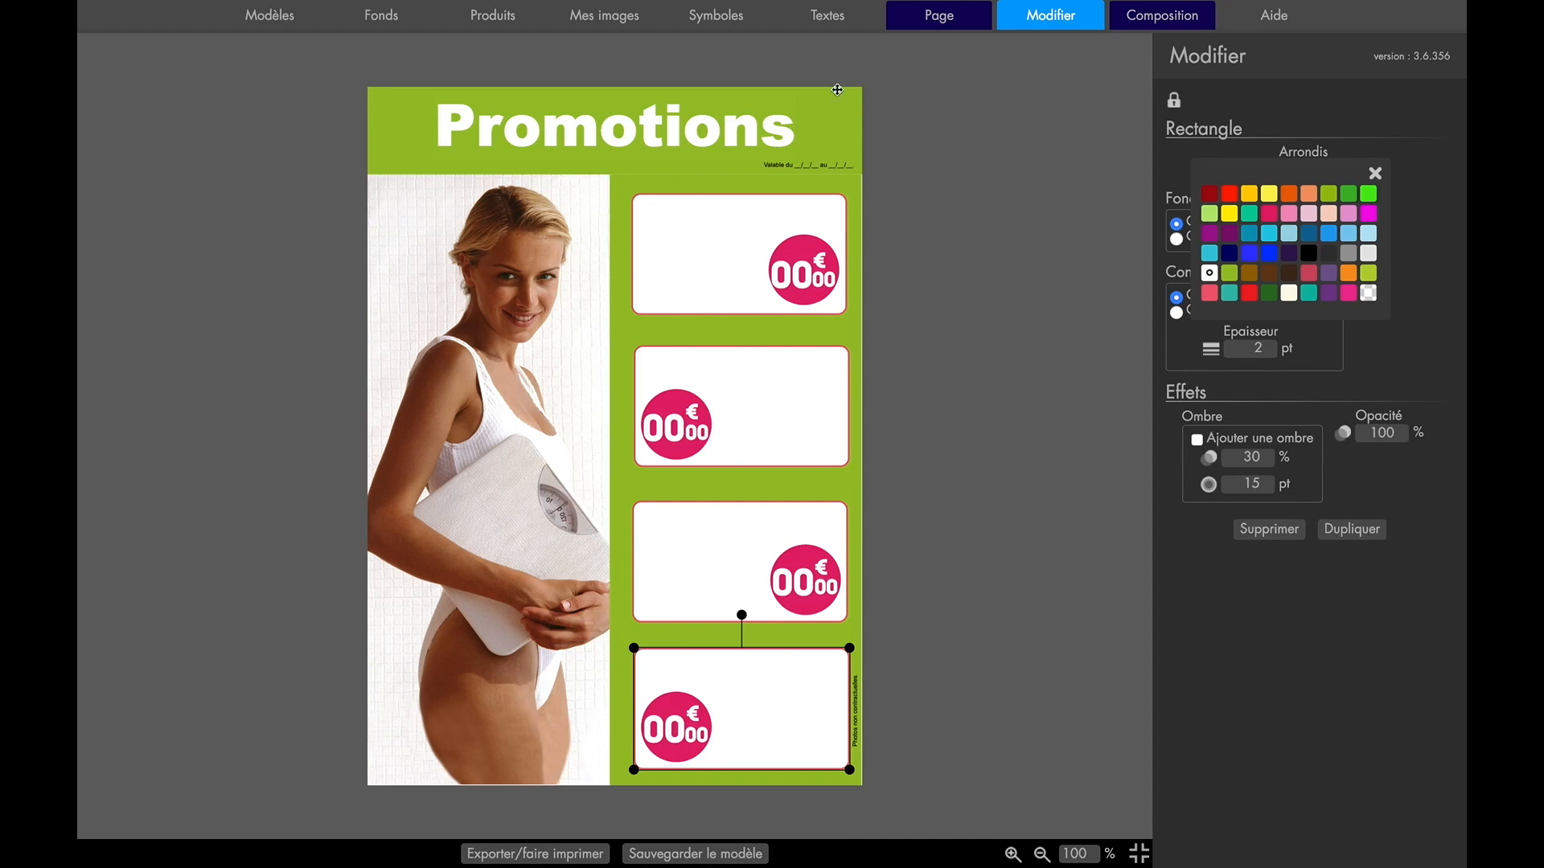
# Replace the poster with the predefined model Flyer 1 Recto-Verso 4 pages
pyautogui.click(290, 30)
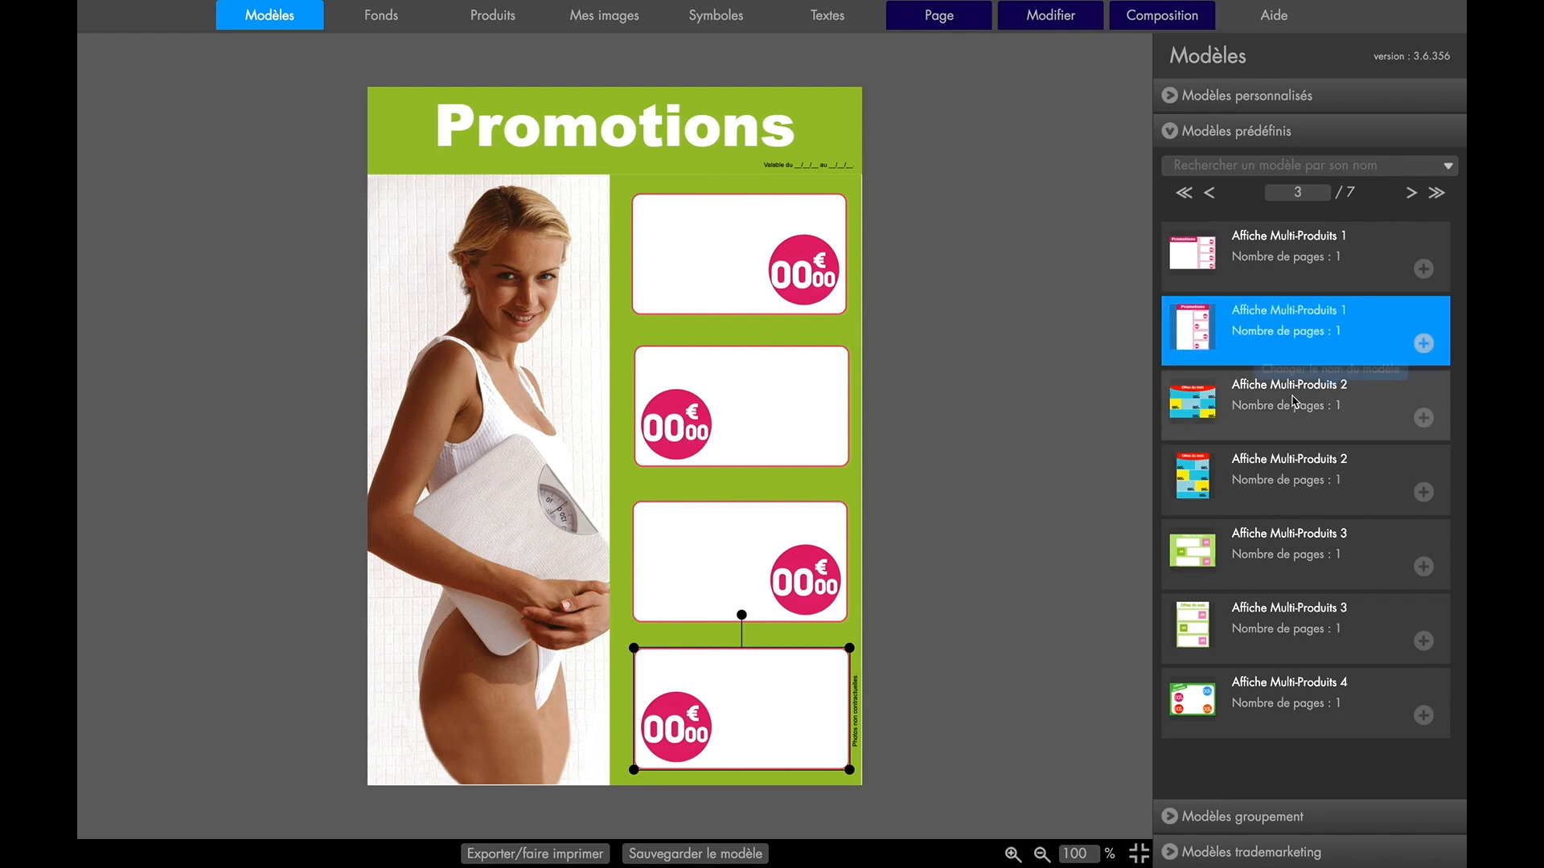
pyautogui.click(1410, 196)
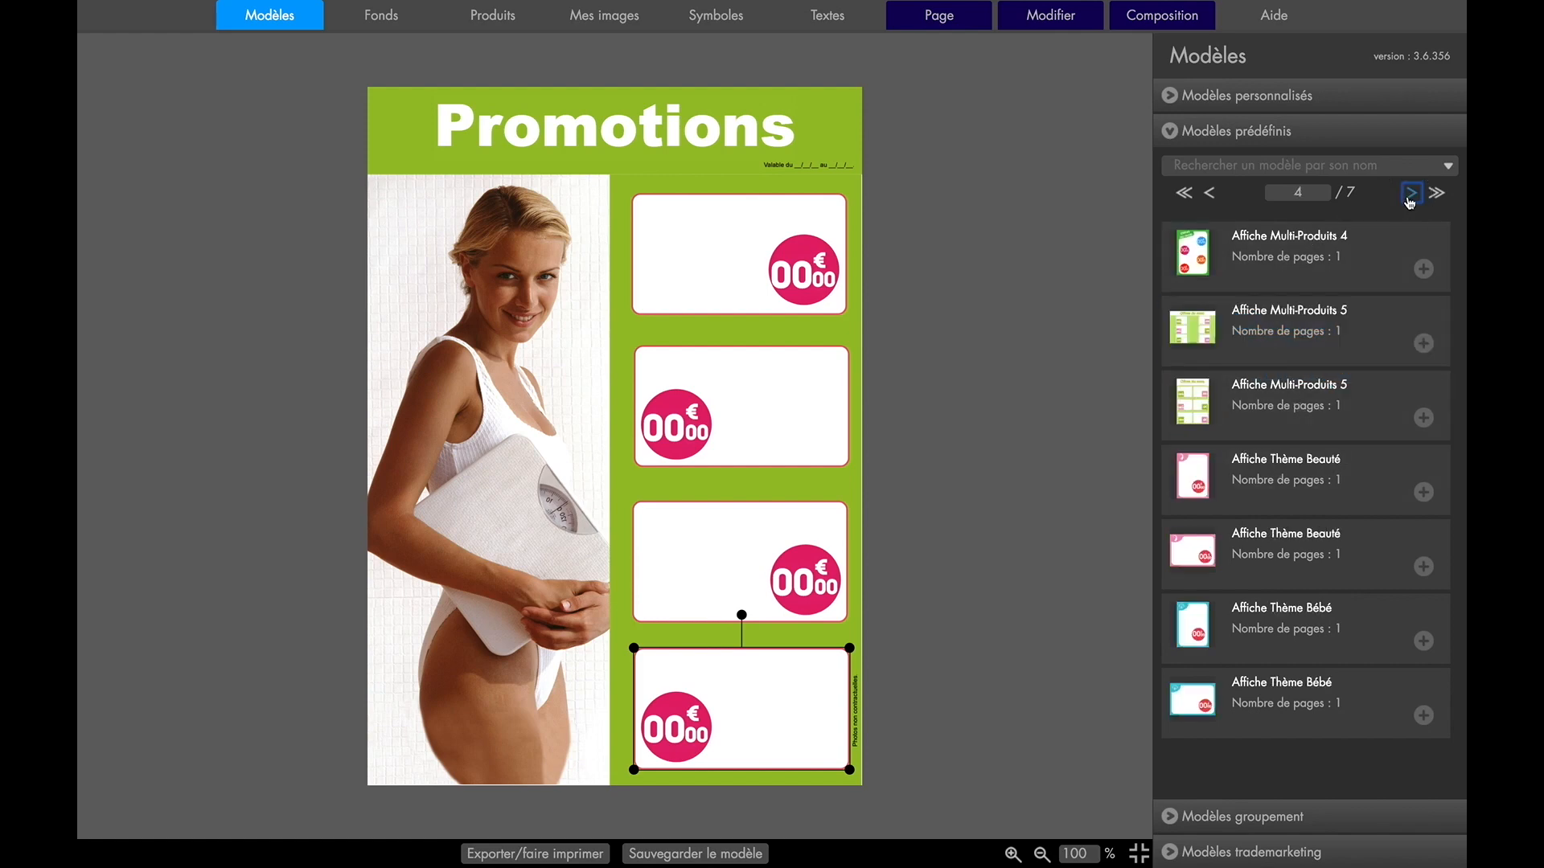
pyautogui.click(1411, 196)
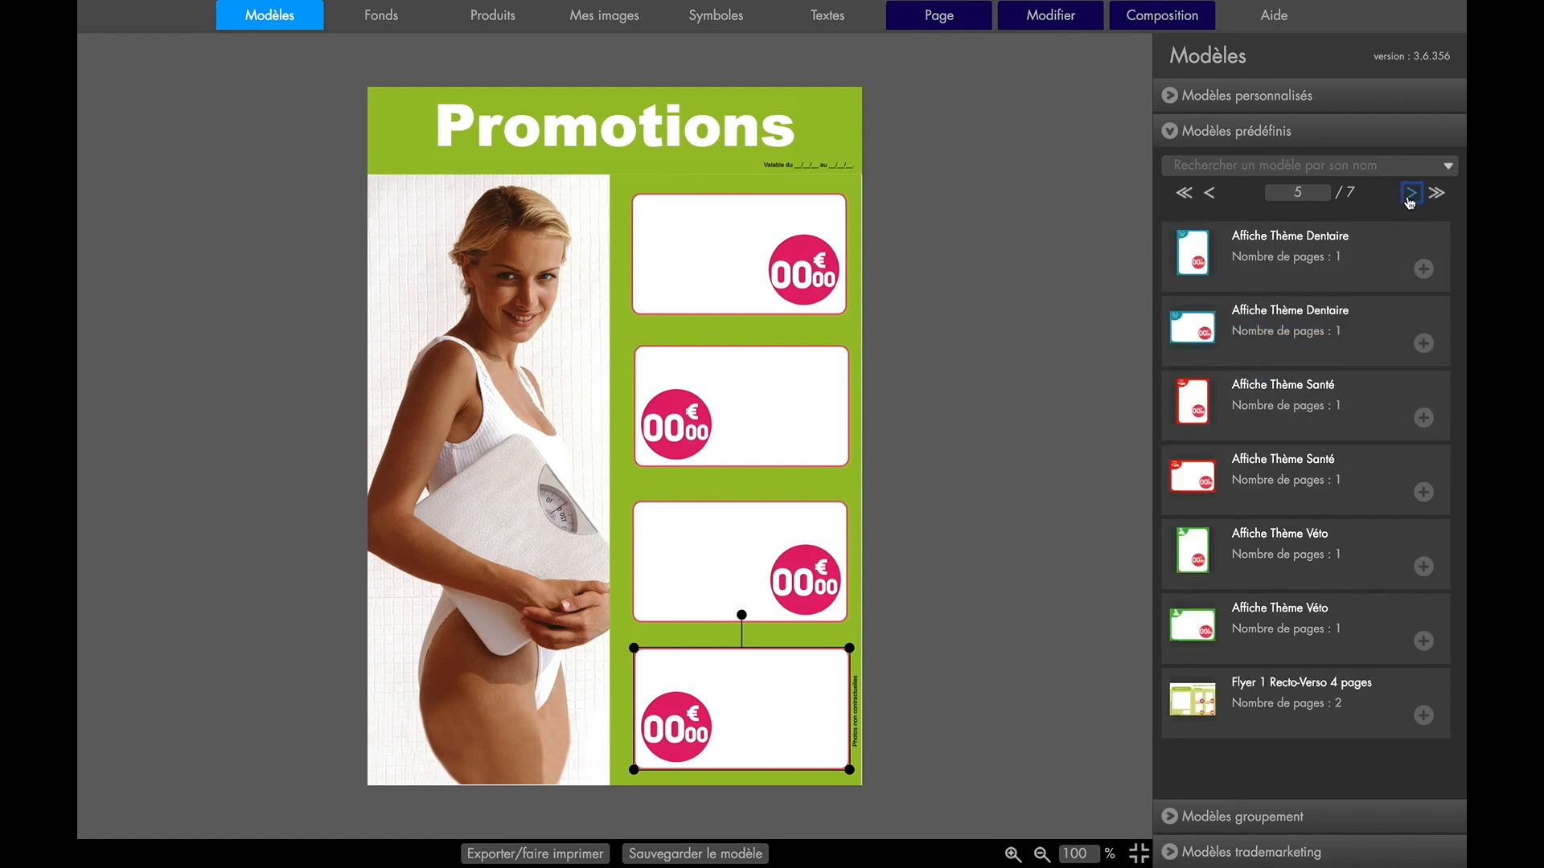
pyautogui.doubleClick(1206, 700)
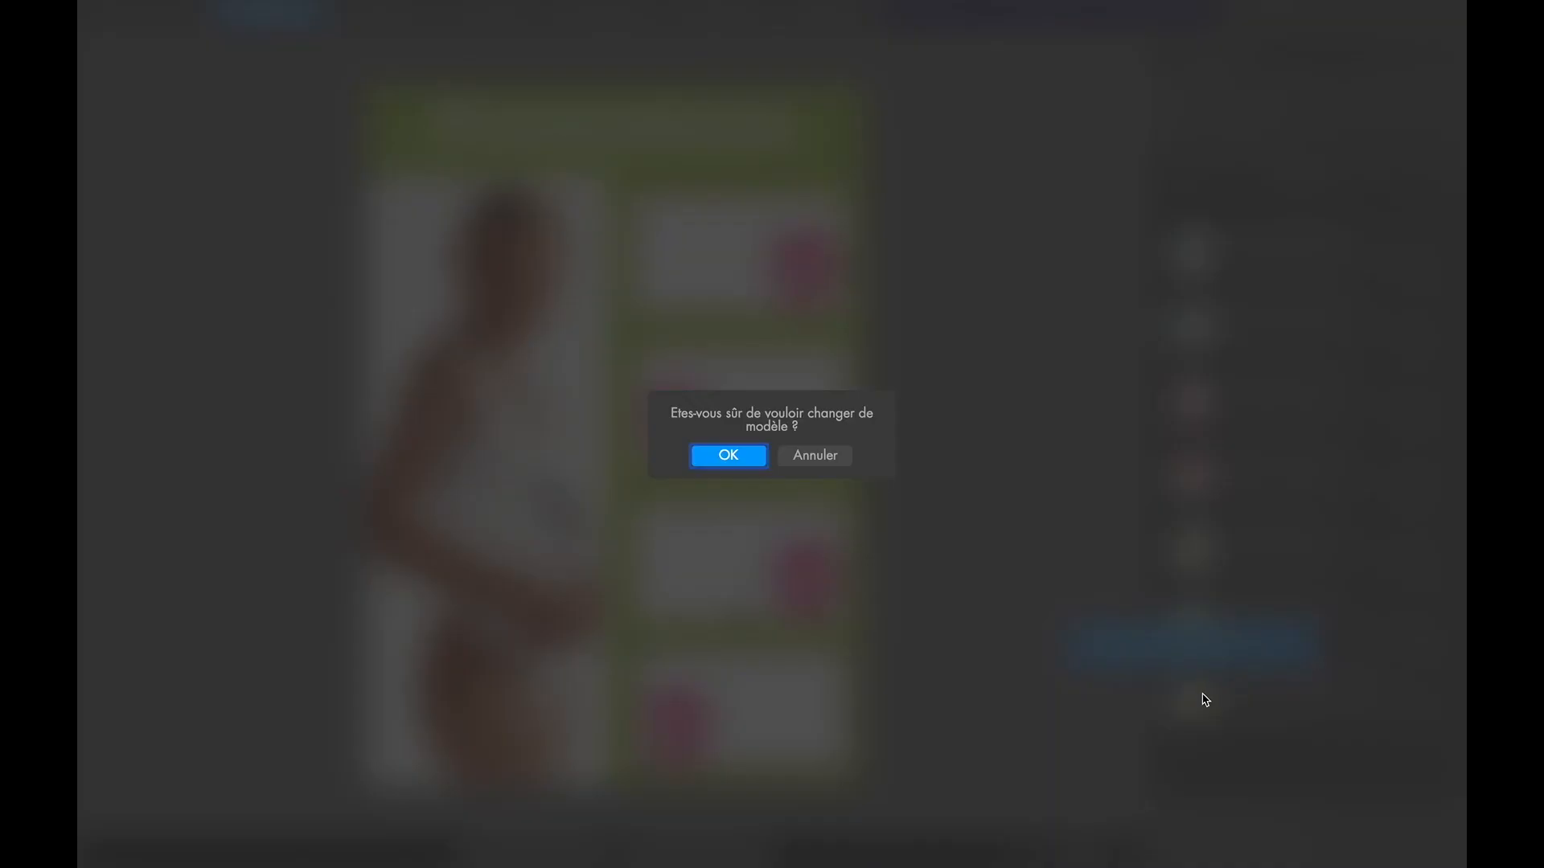
pyautogui.click(713, 455)
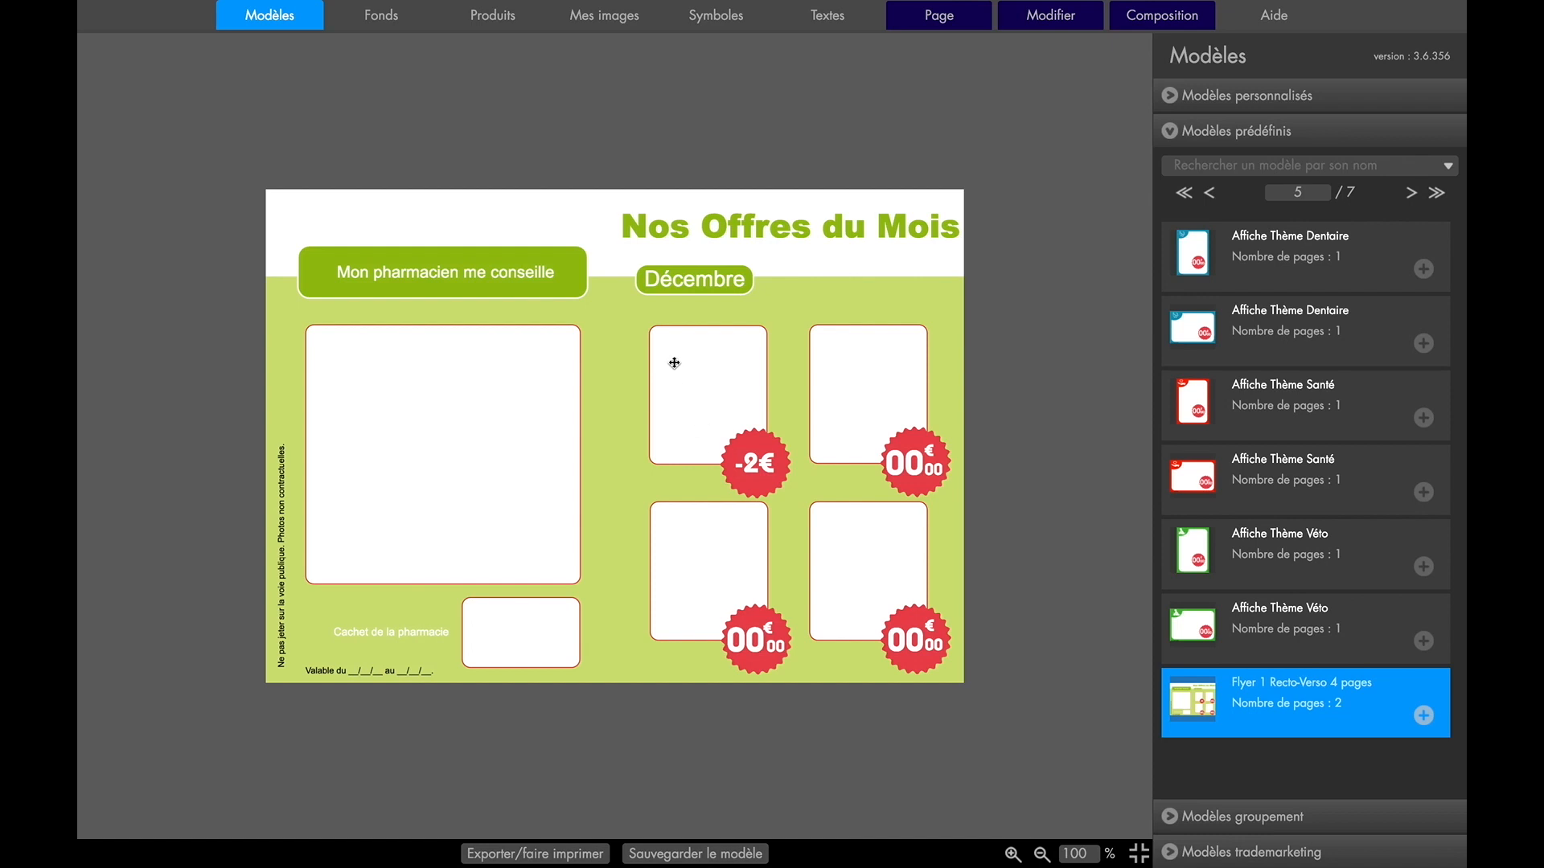
# Examine the elements on the flyer's first page, display page 2, and return to page 1
pyautogui.click(699, 281)
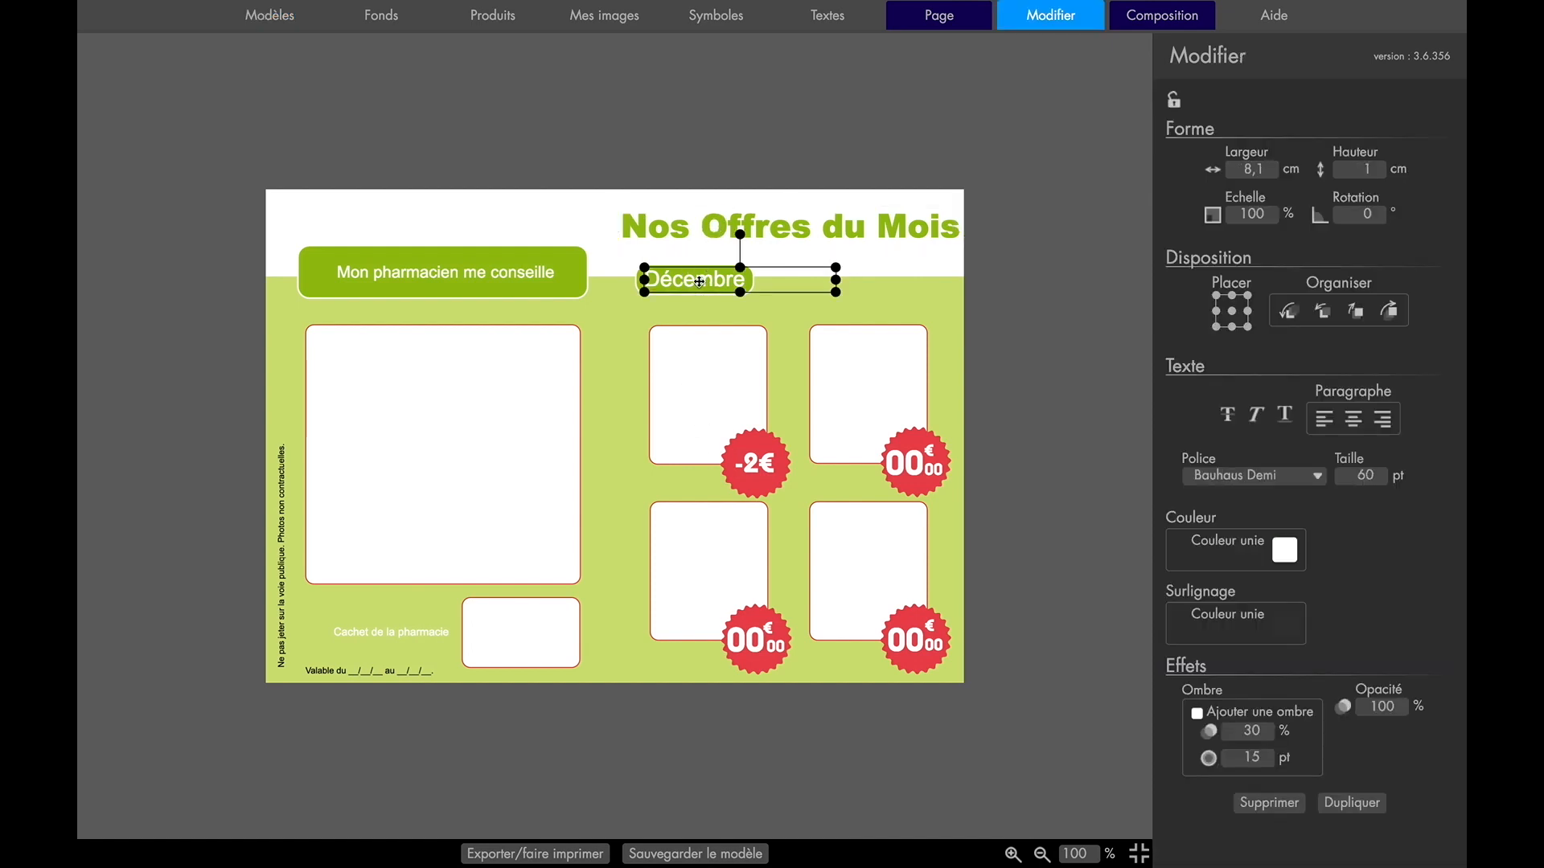
pyautogui.click(467, 270)
pyautogui.click(676, 312)
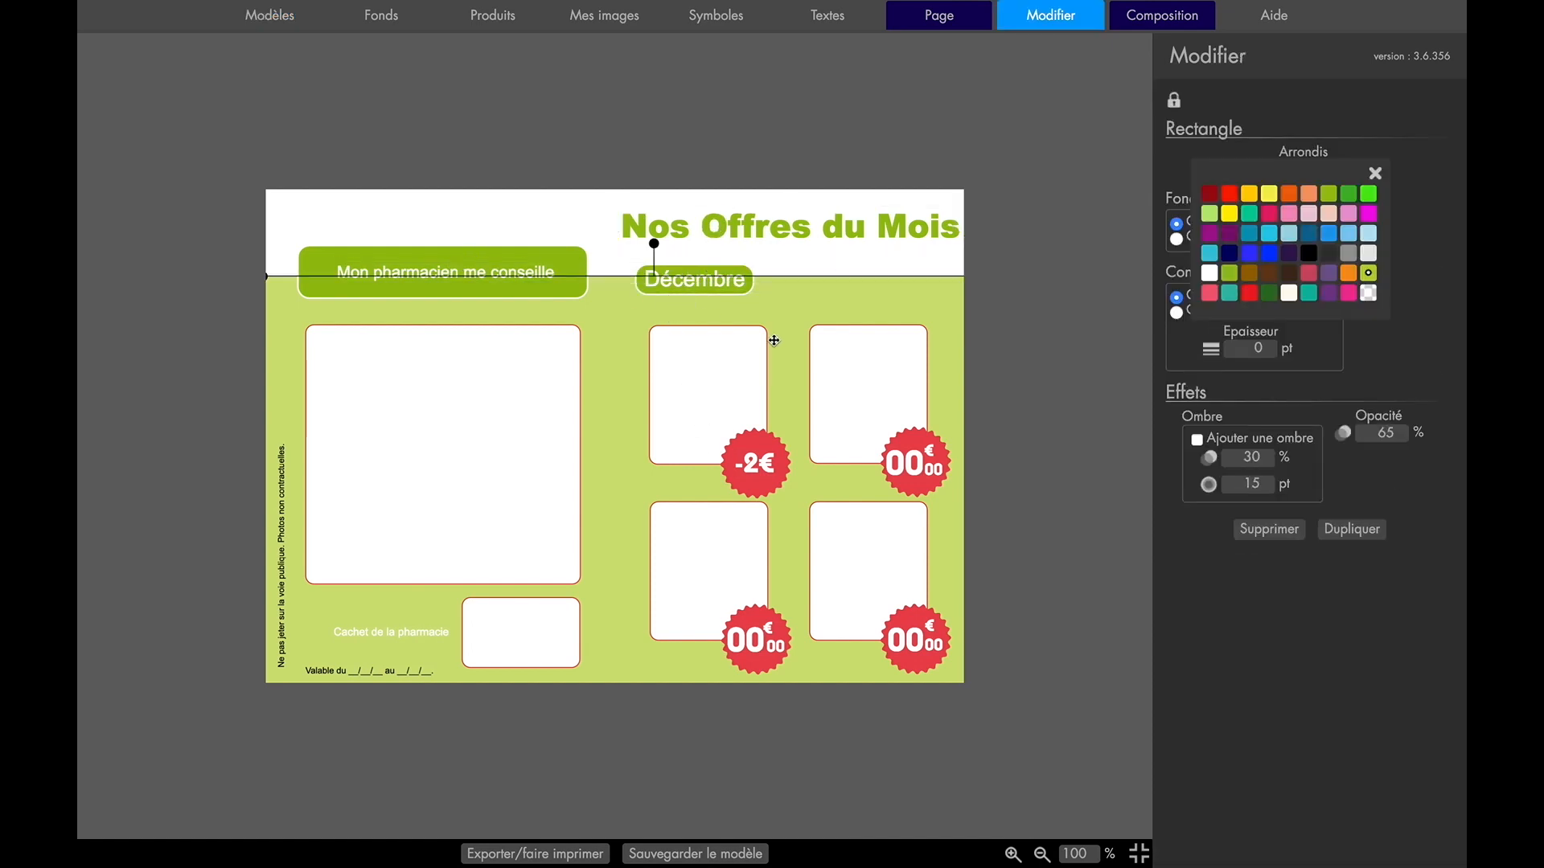
pyautogui.click(873, 456)
pyautogui.click(621, 487)
pyautogui.click(948, 30)
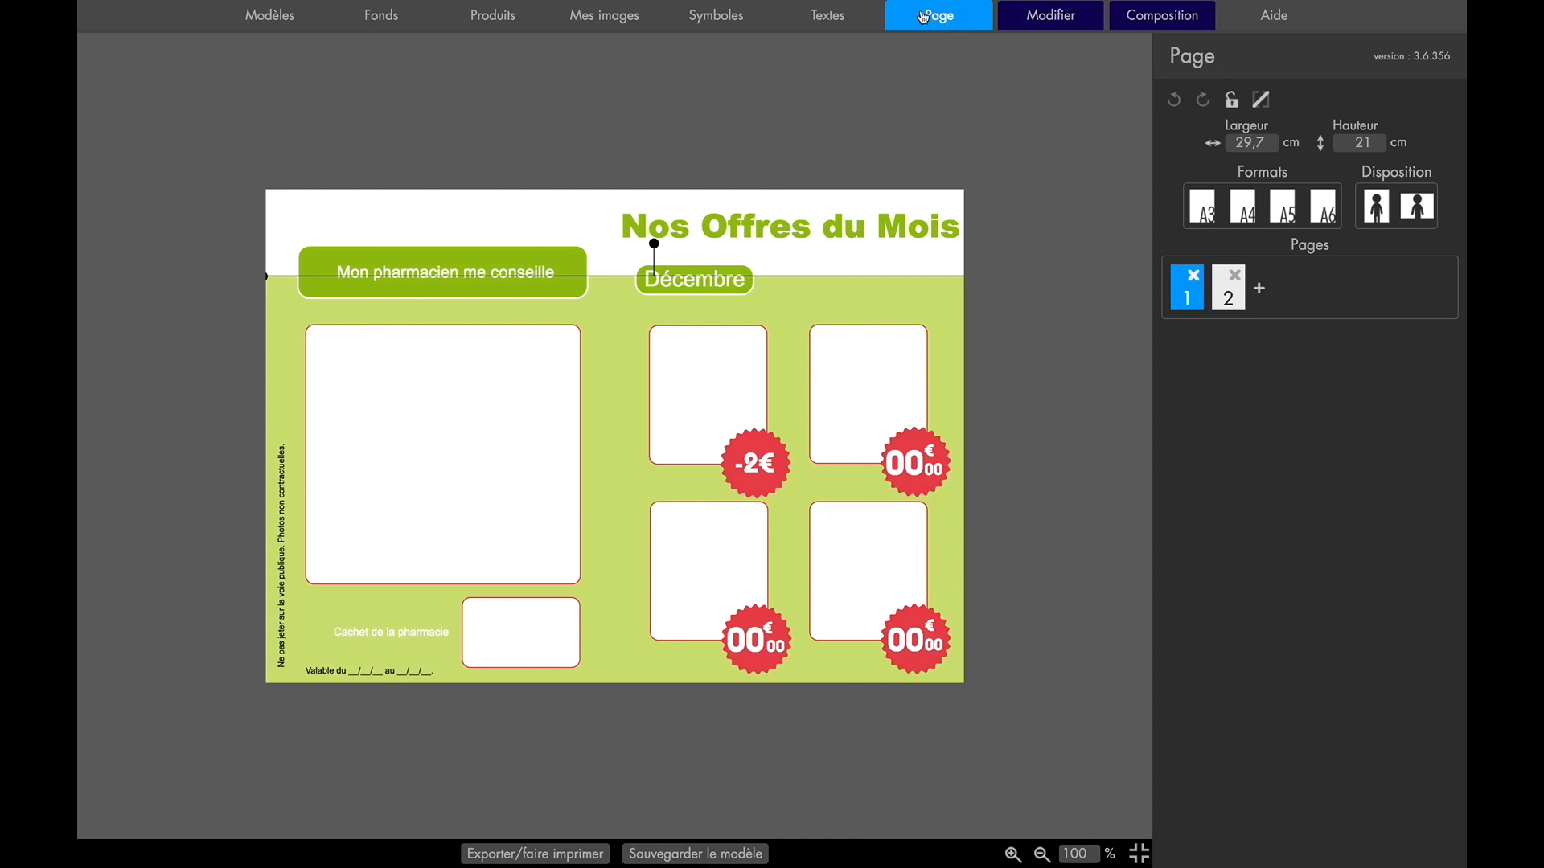
pyautogui.click(1195, 295)
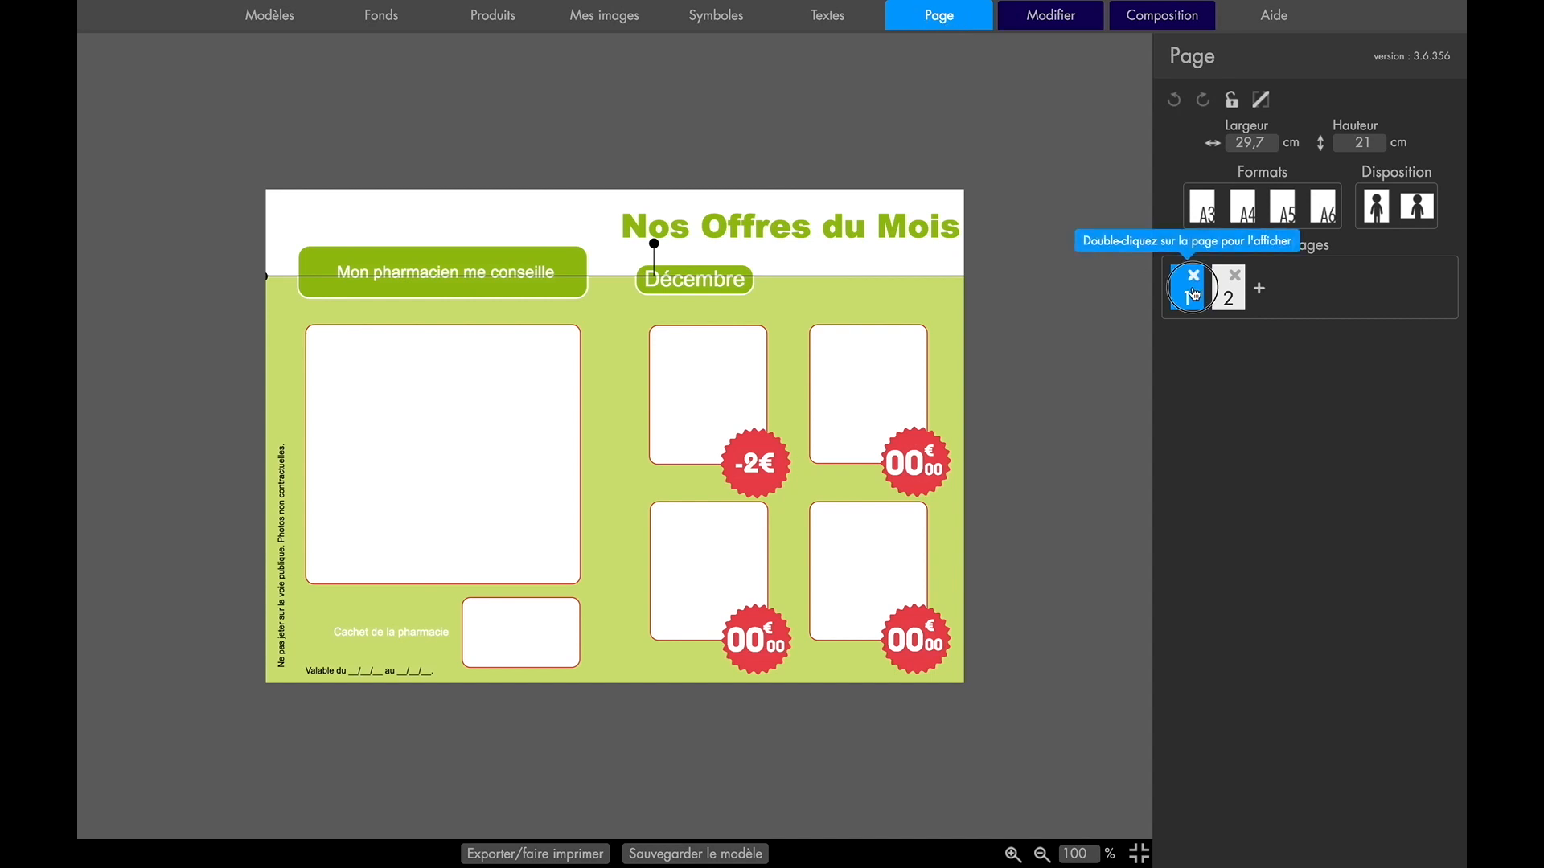
pyautogui.doubleClick(1228, 297)
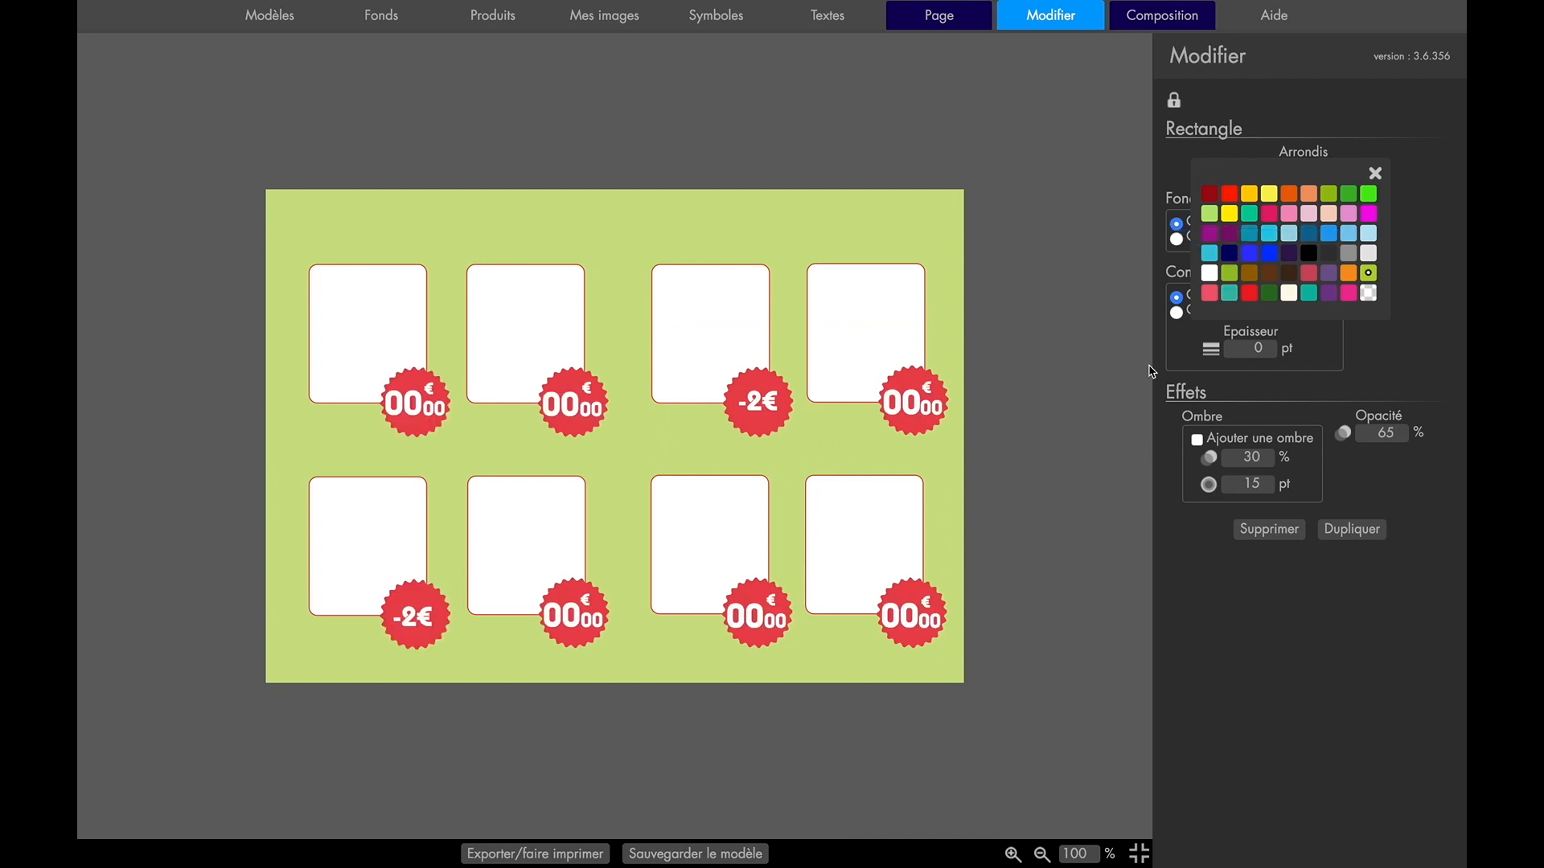
pyautogui.click(1375, 173)
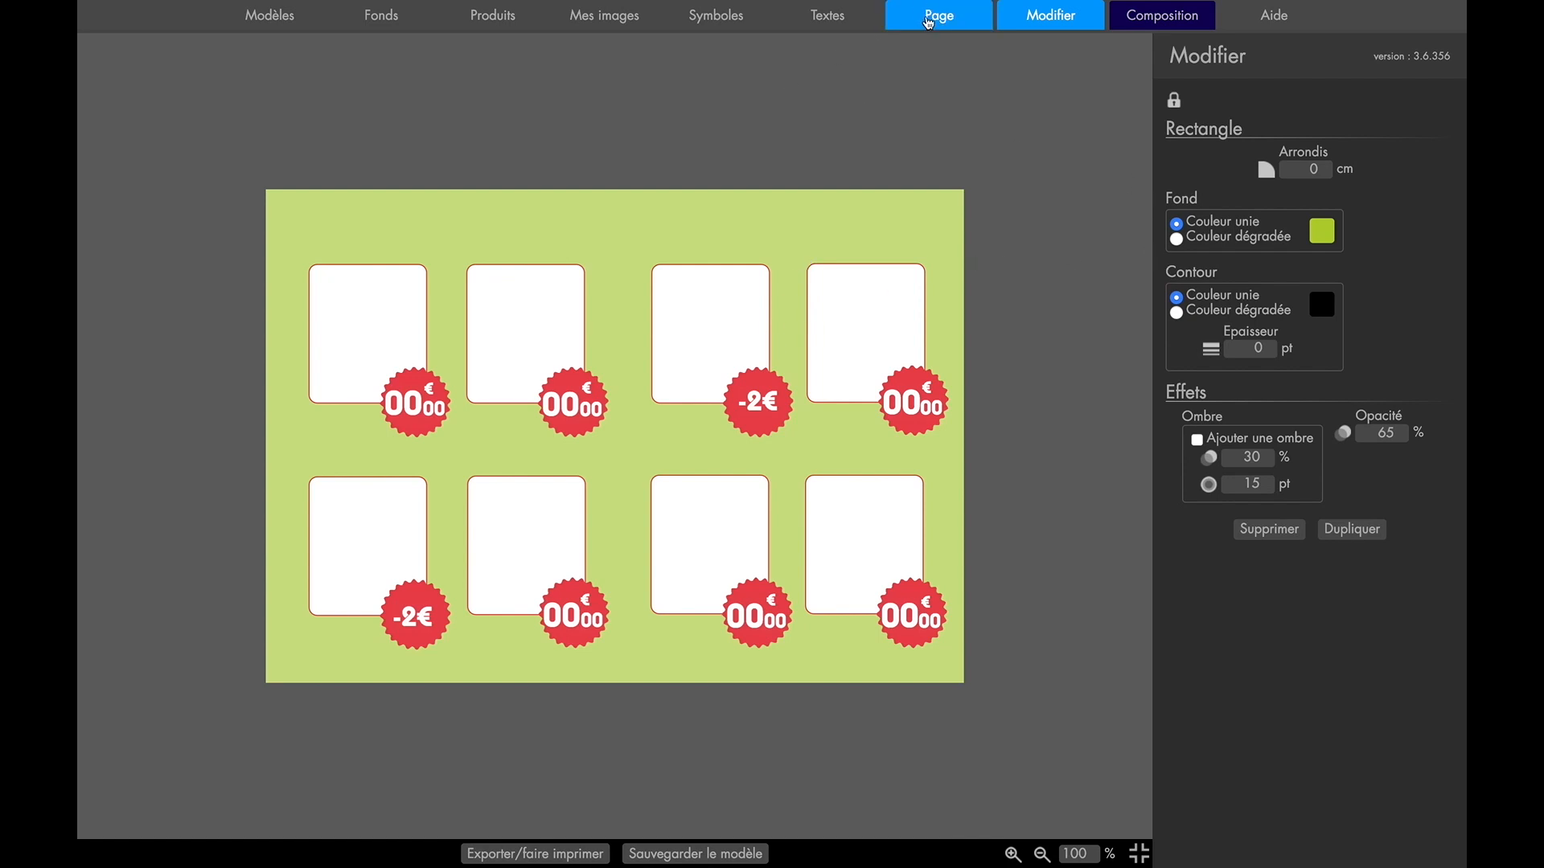
pyautogui.click(937, 21)
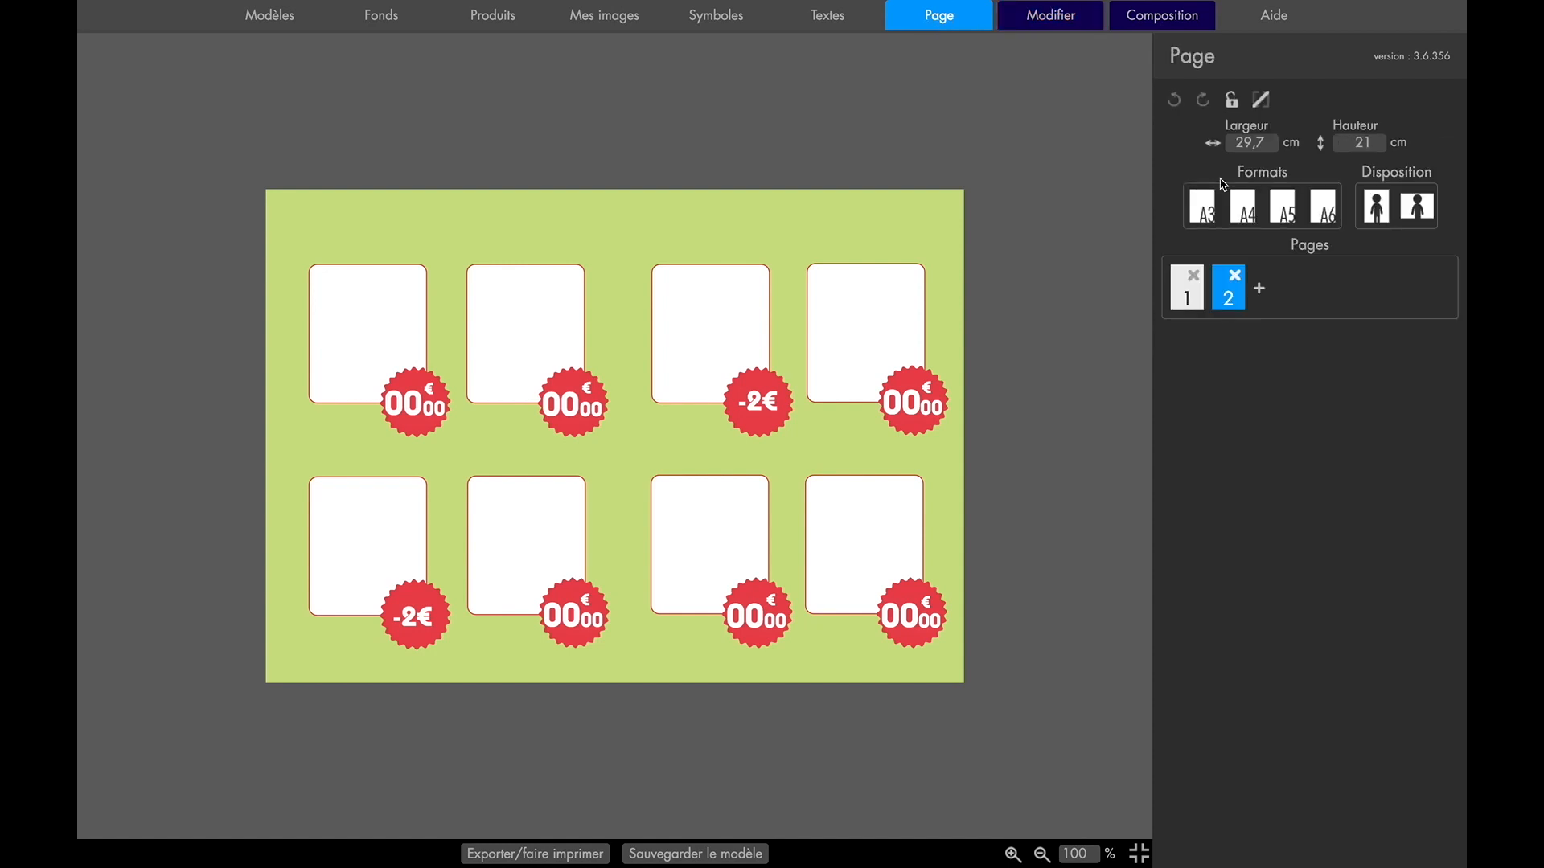
pyautogui.doubleClick(1194, 297)
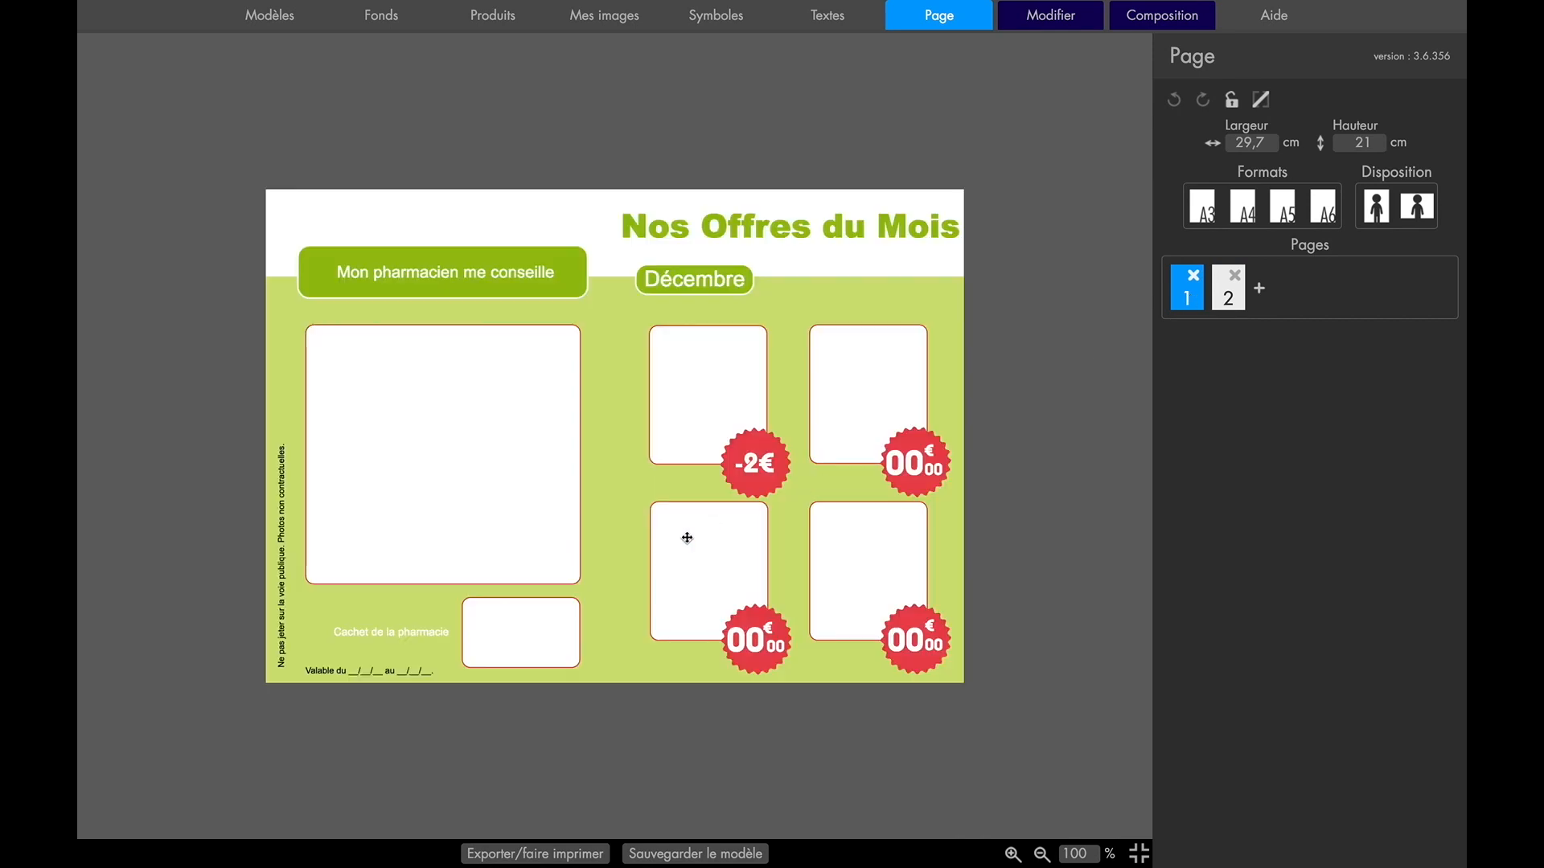
# Reopen the personalised model Minceur 07/2018 in place of the flyer
pyautogui.click(272, 25)
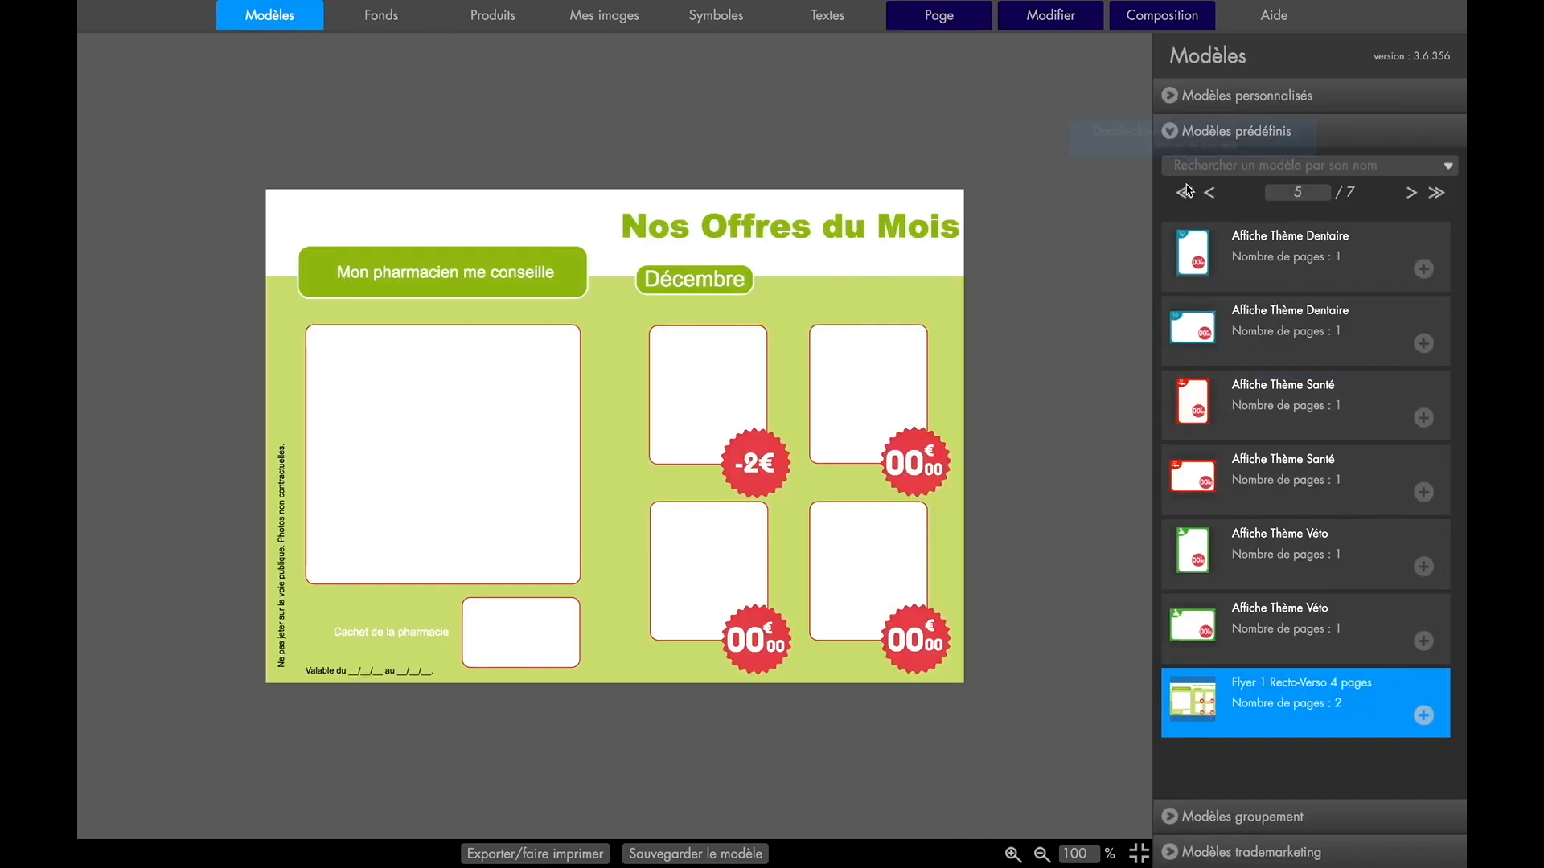
pyautogui.click(1175, 96)
pyautogui.click(1191, 284)
pyautogui.doubleClick(1191, 284)
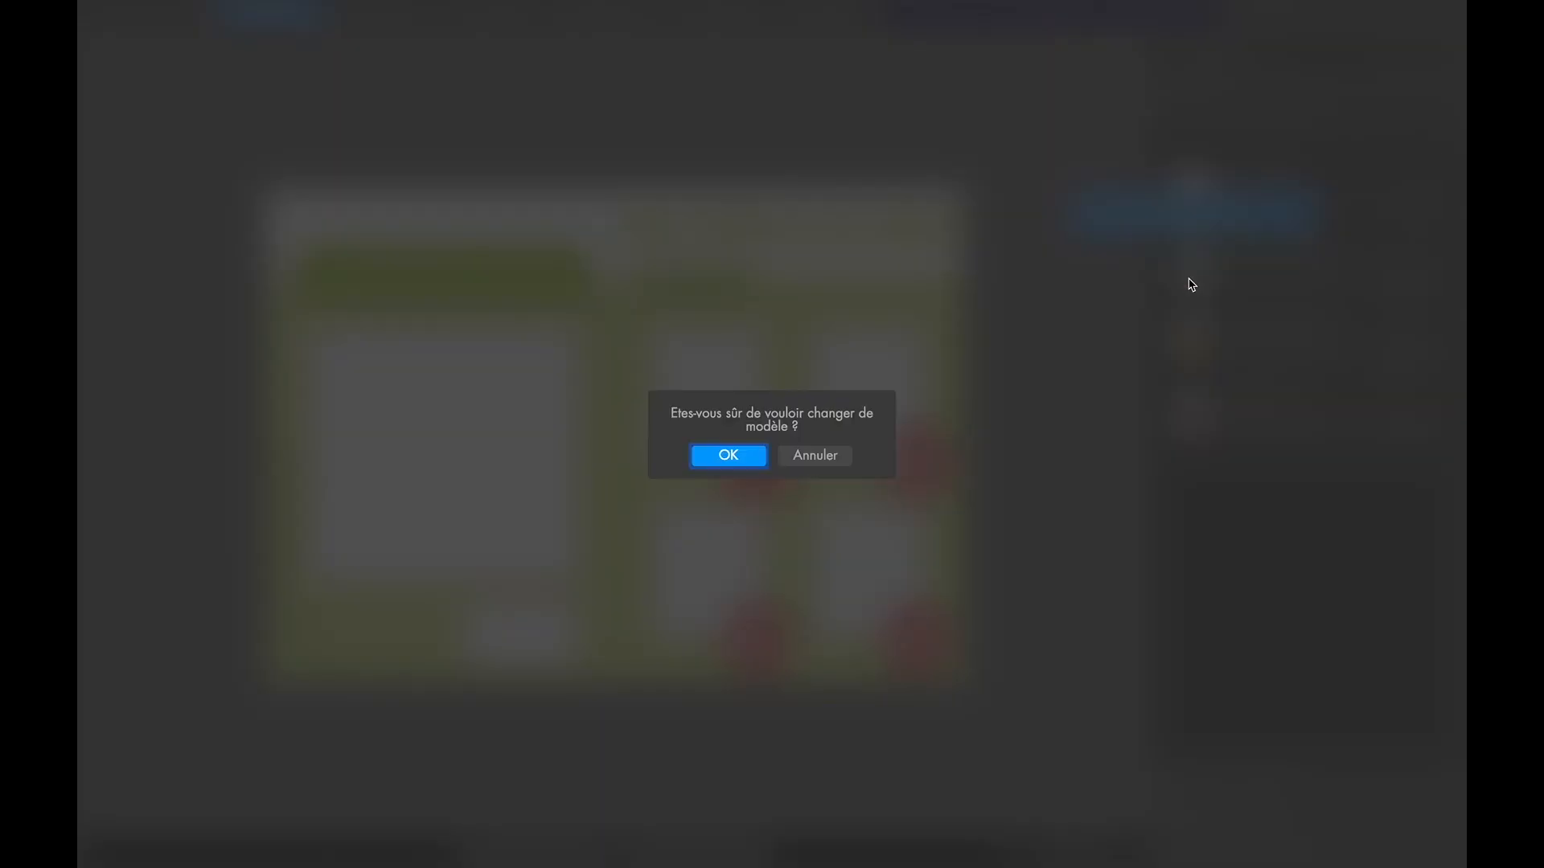
pyautogui.click(727, 451)
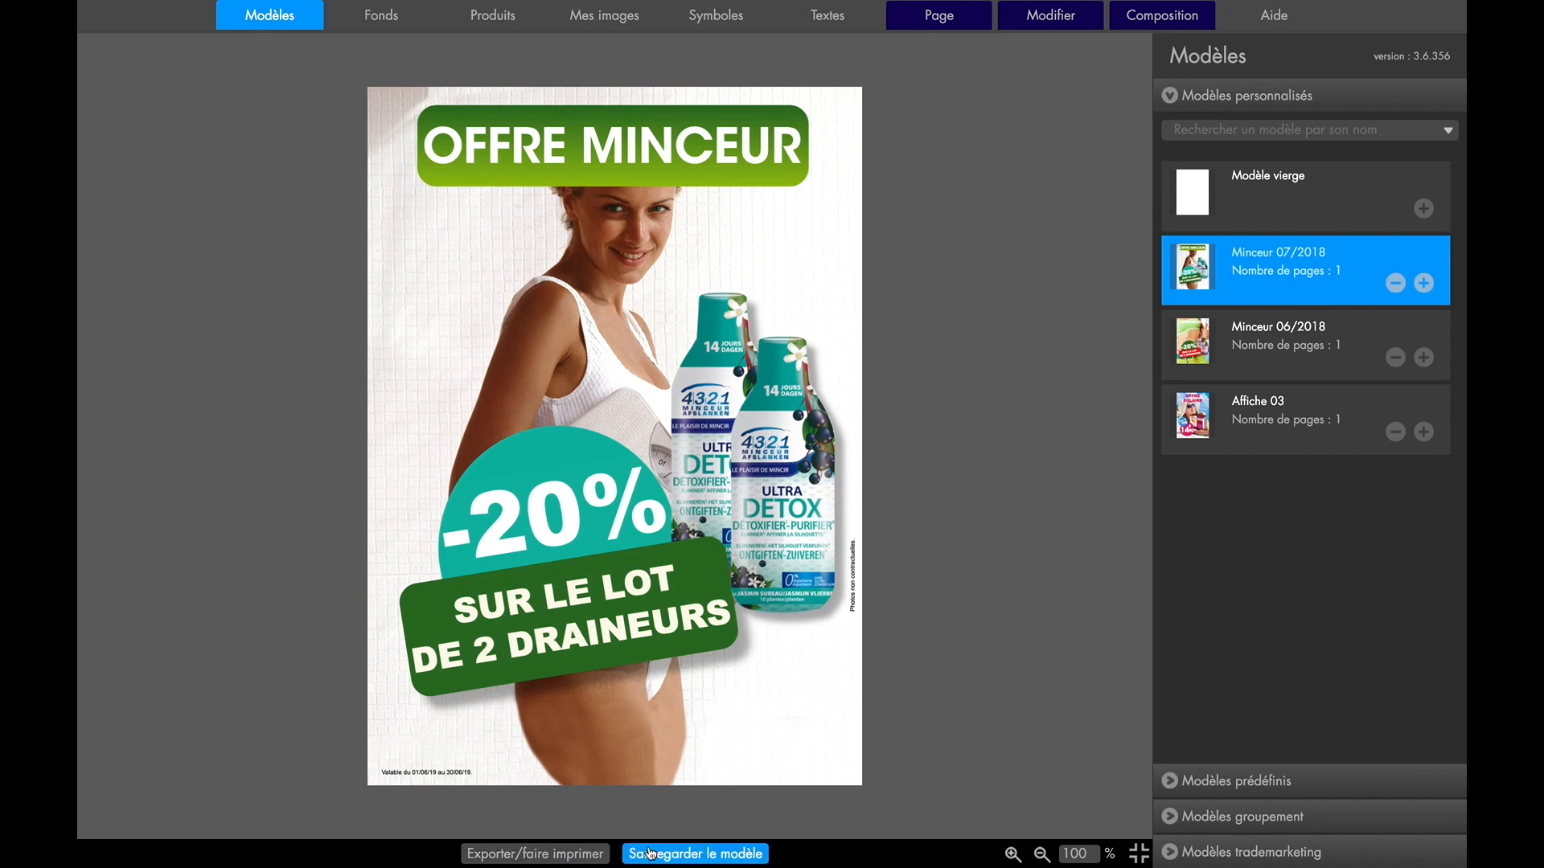
# Start a professional print order for the poster, accept the prefilled contact details and validate the bon à tirer
pyautogui.click(535, 854)
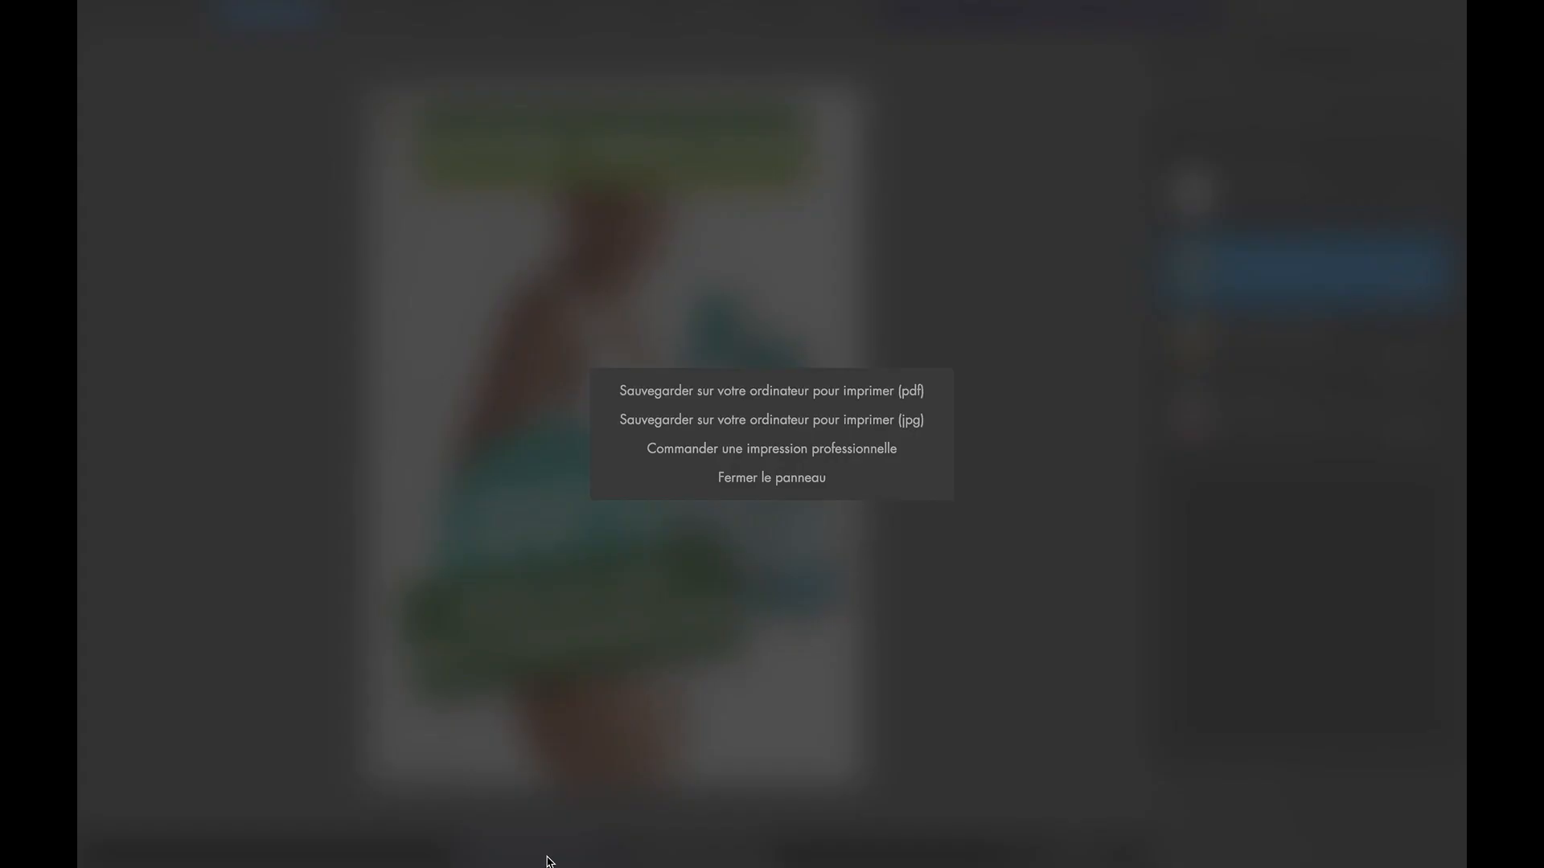
pyautogui.click(757, 449)
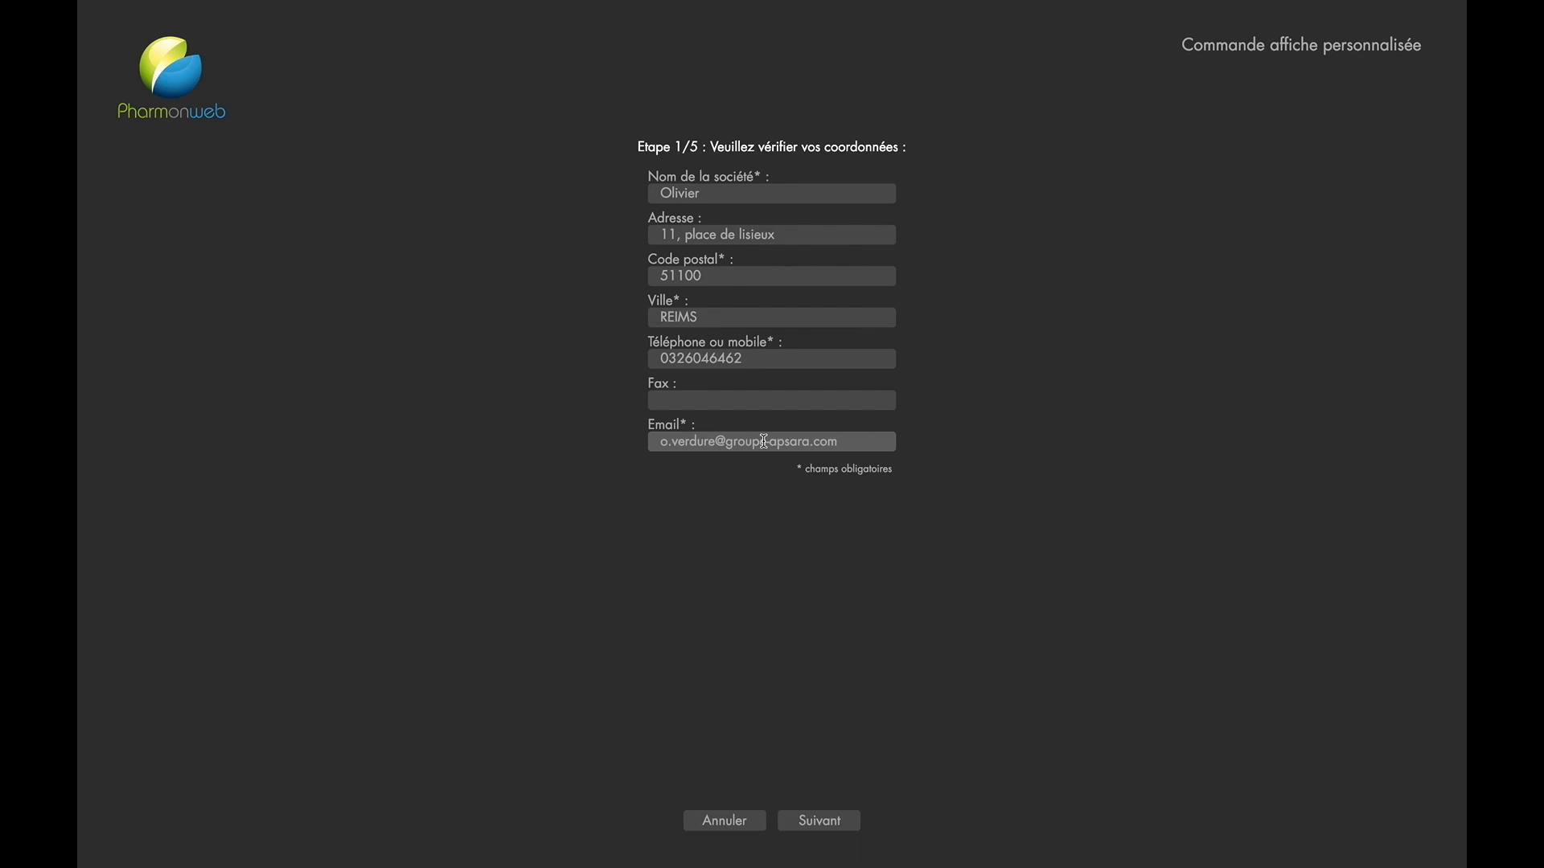
pyautogui.click(820, 820)
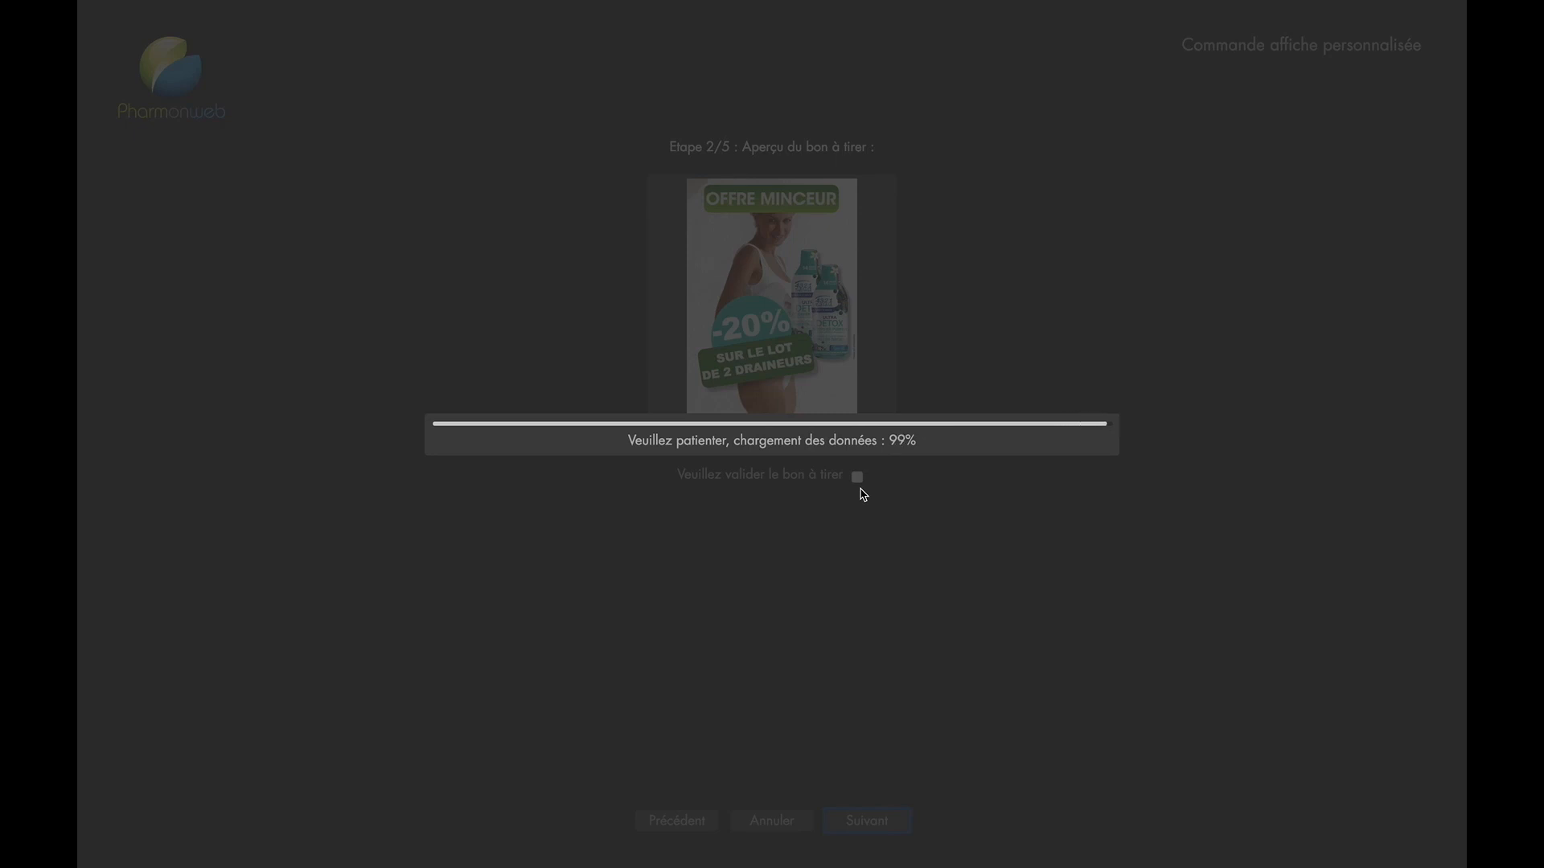
pyautogui.click(858, 477)
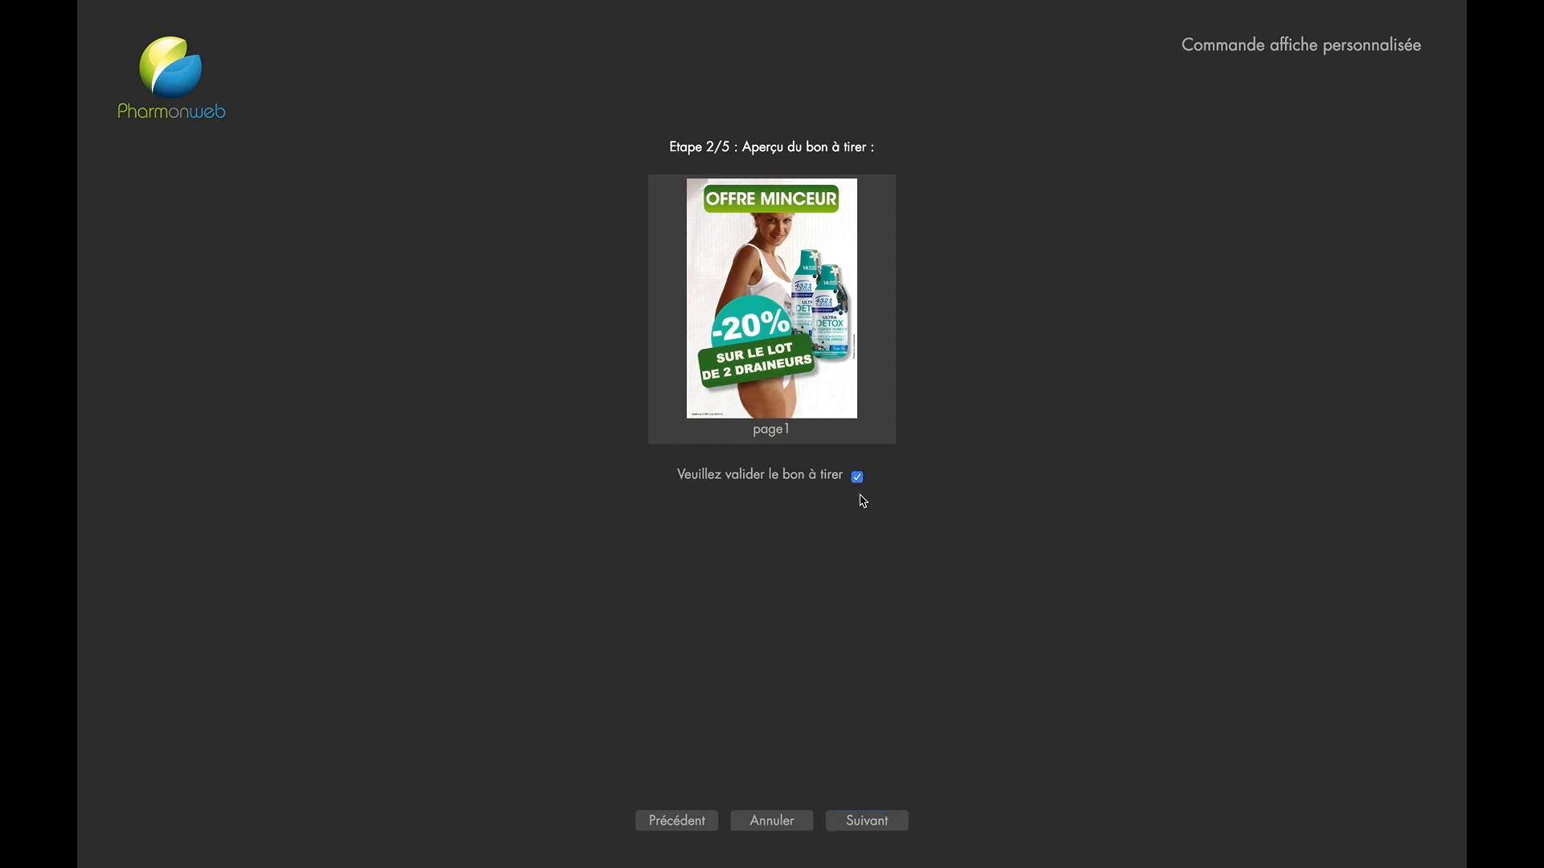
# Set the print quantity to 1 for the A0 format, leave the custom size blank, and proceed to the supplementary options
pyautogui.click(861, 820)
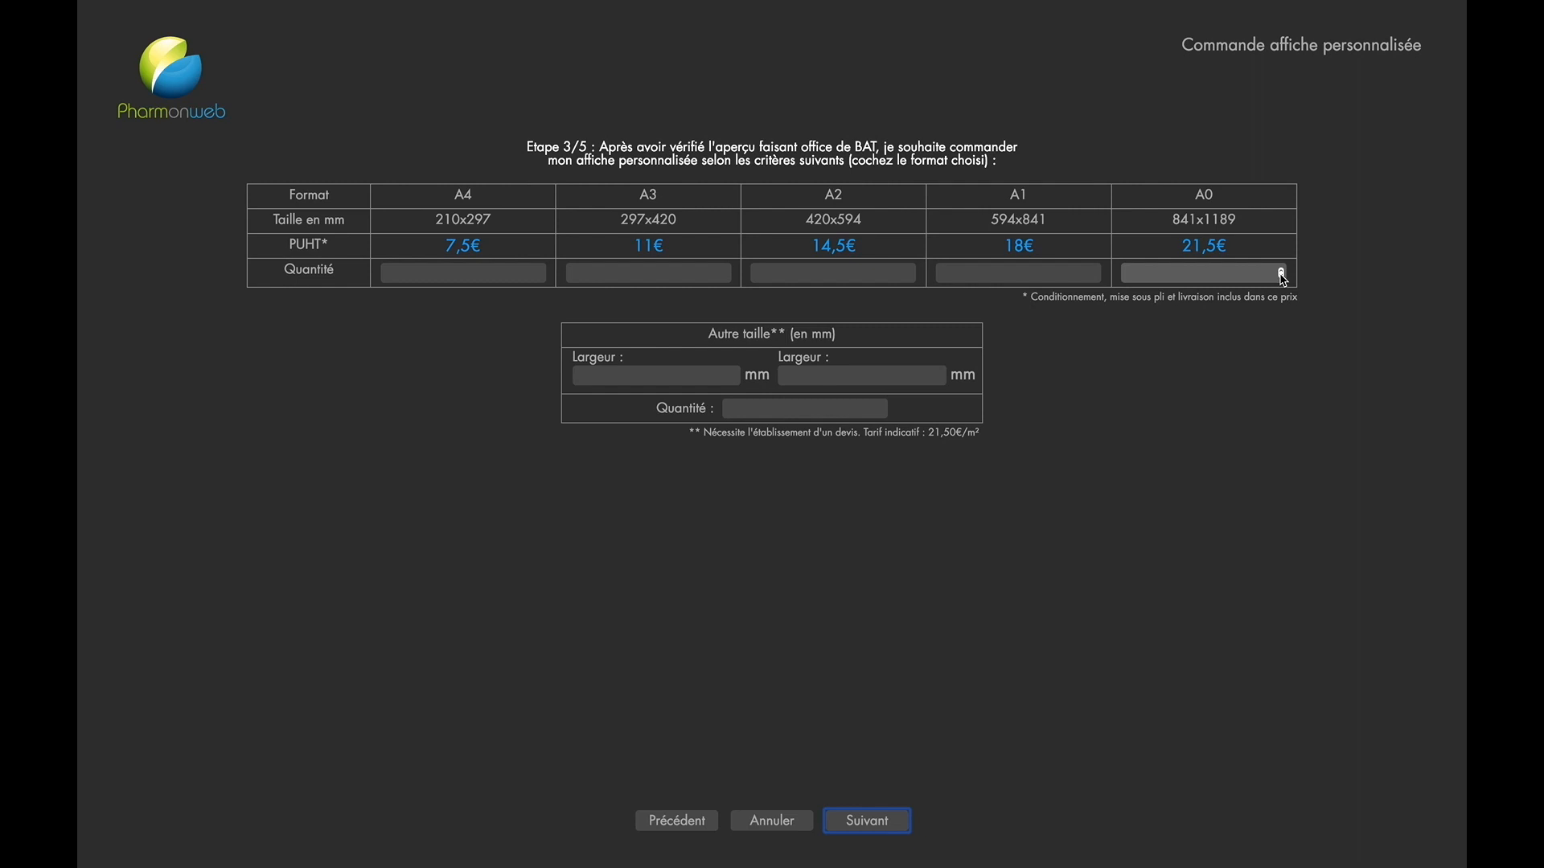
pyautogui.click(637, 378)
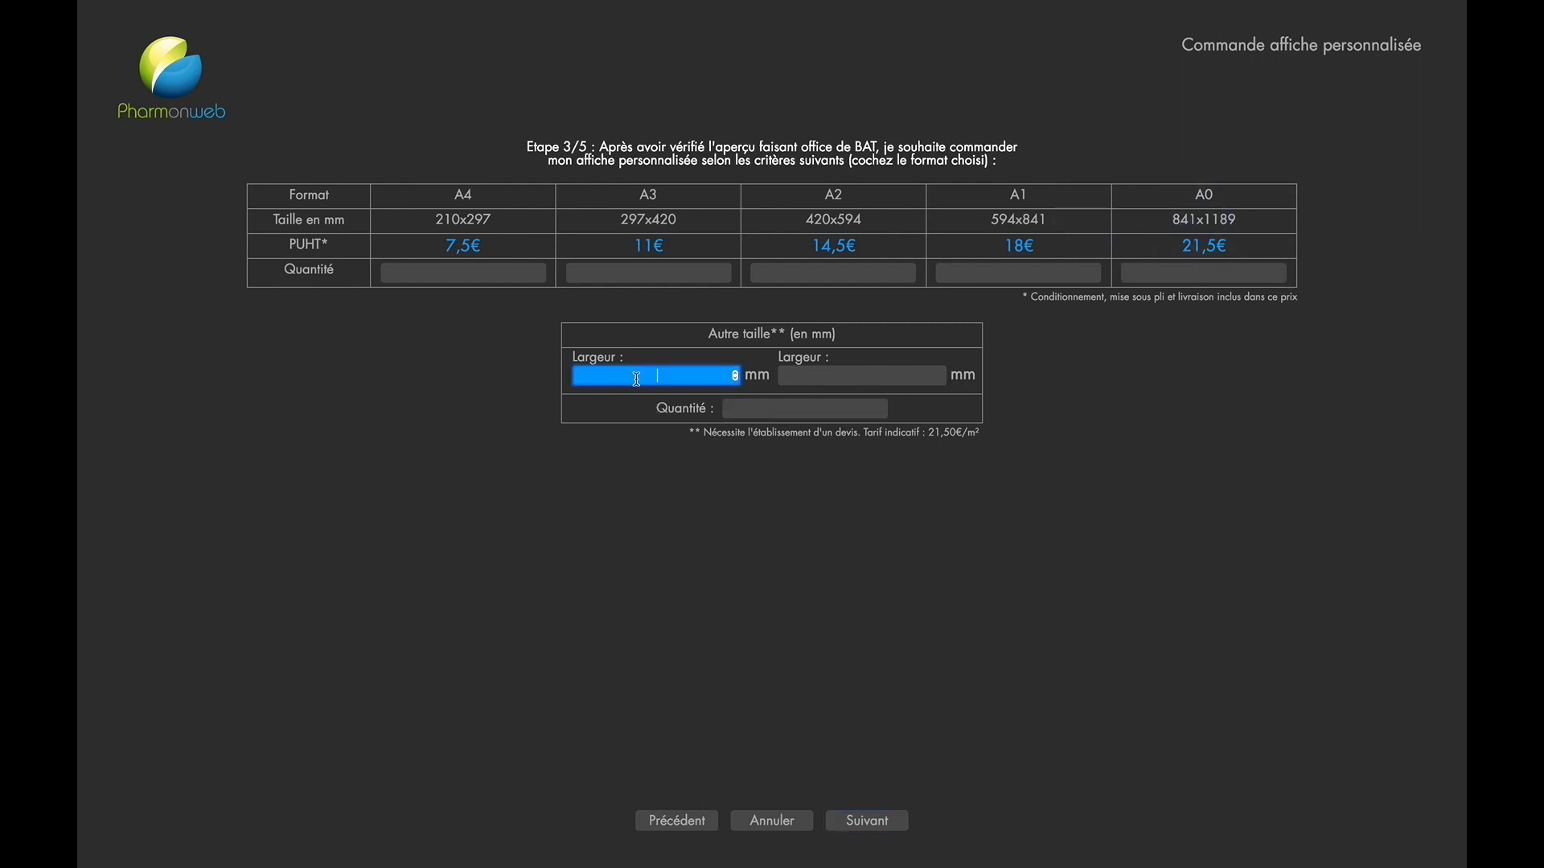
pyautogui.click(810, 372)
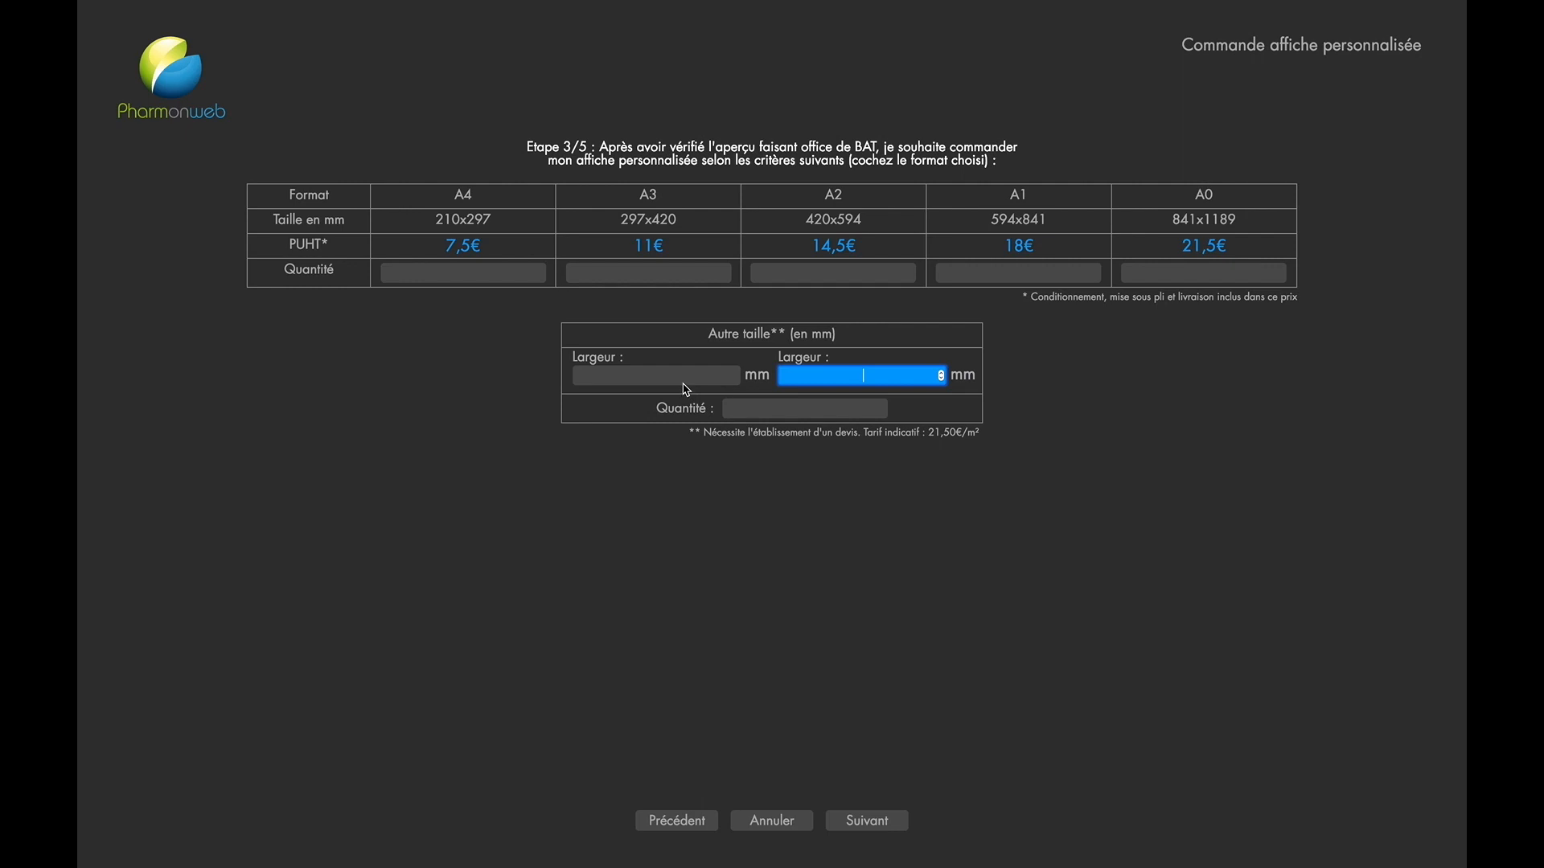
pyautogui.click(1162, 277)
pyautogui.click(867, 406)
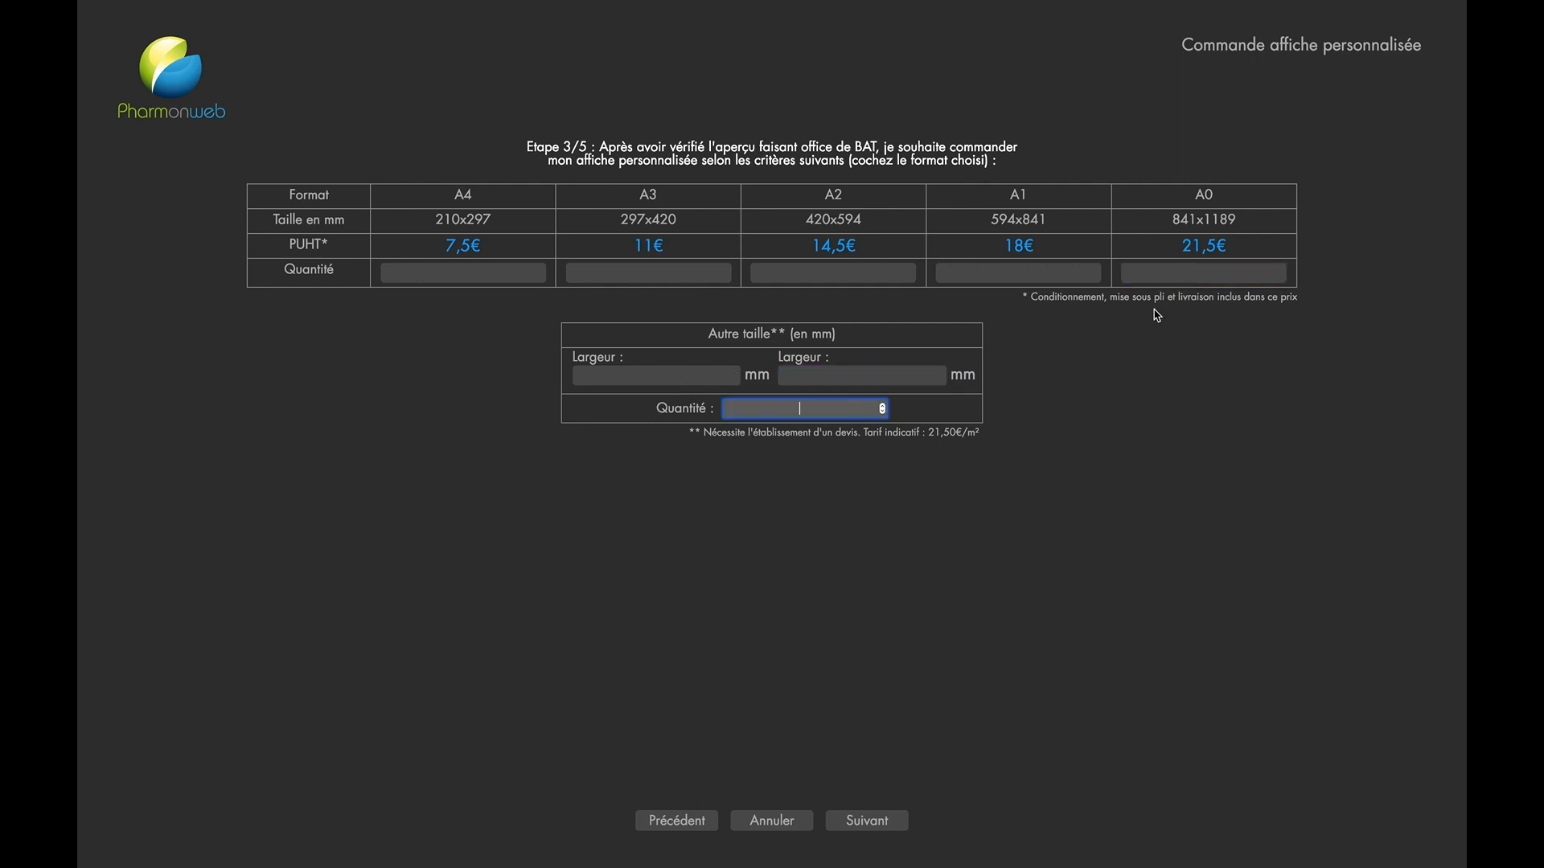
pyautogui.click(1194, 272)
pyautogui.click(1281, 270)
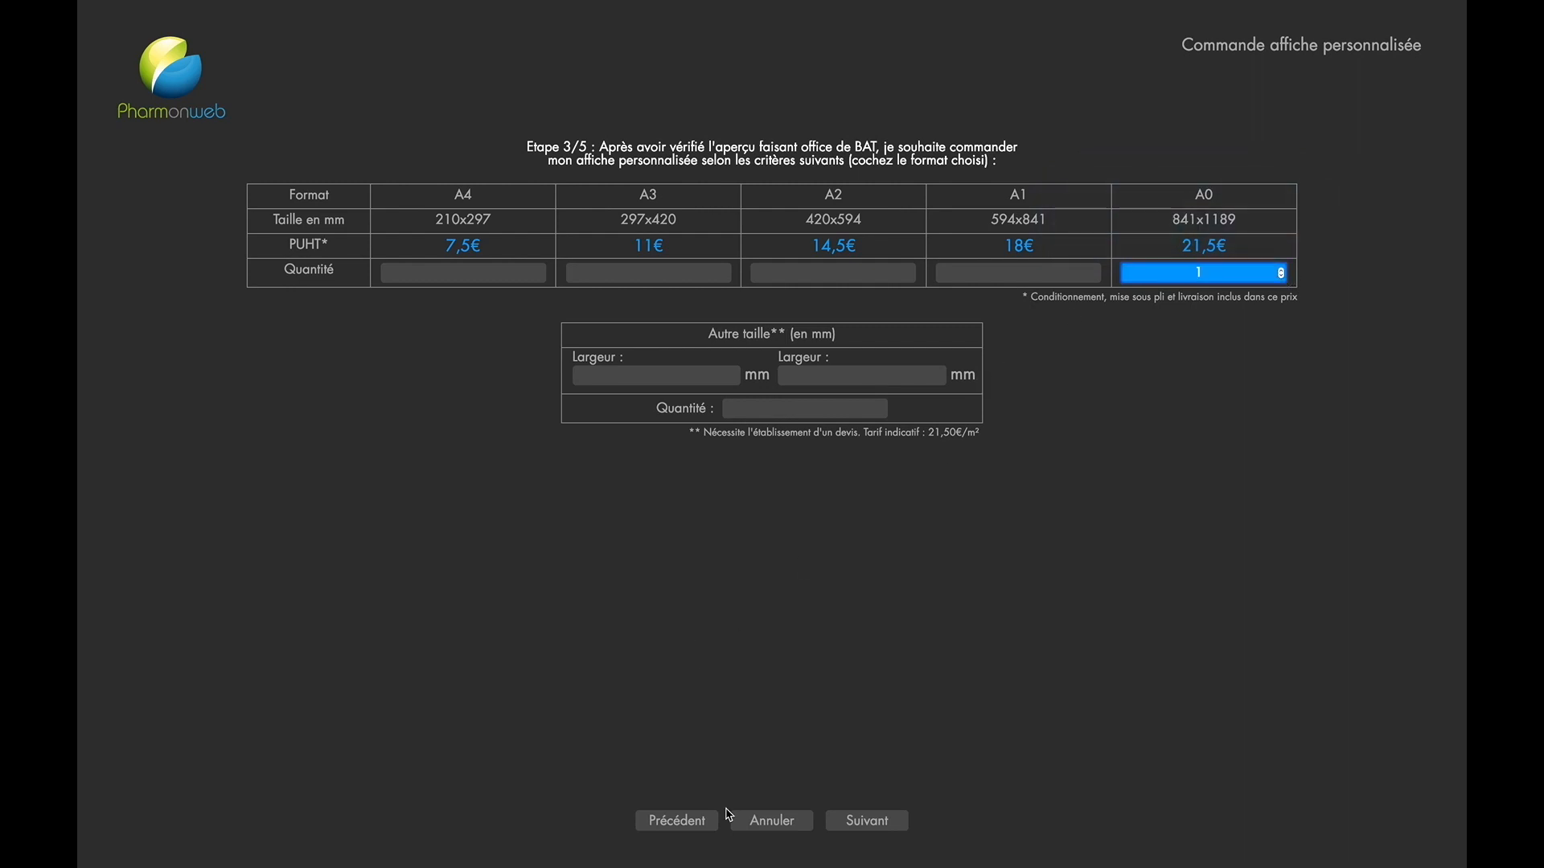
pyautogui.click(855, 822)
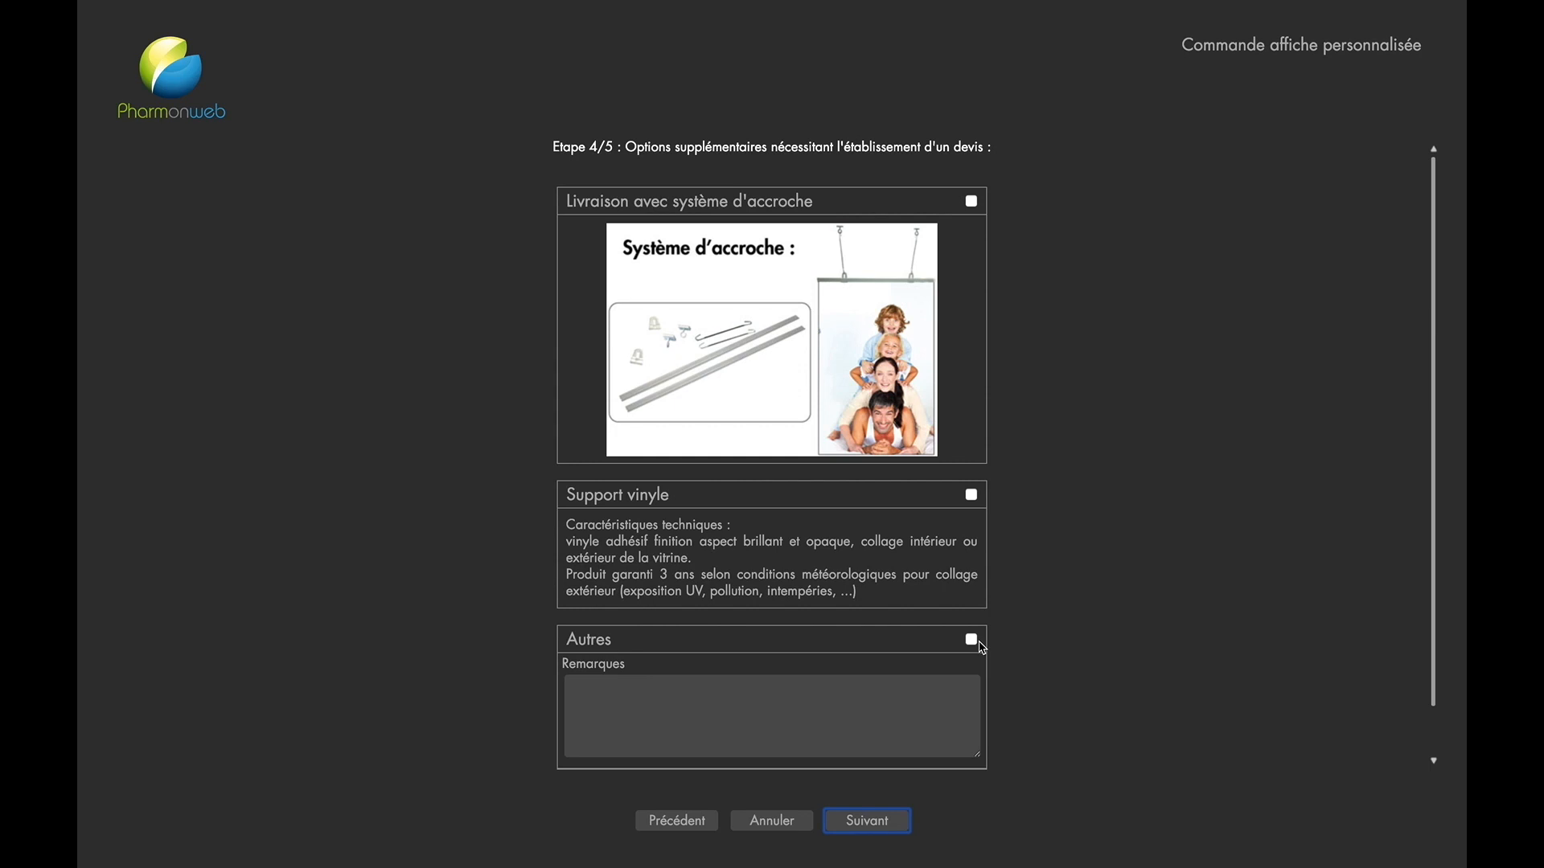
# Leave the supplementary options and remarks empty, confirm the poster print order and dismiss the sending notice
pyautogui.click(895, 708)
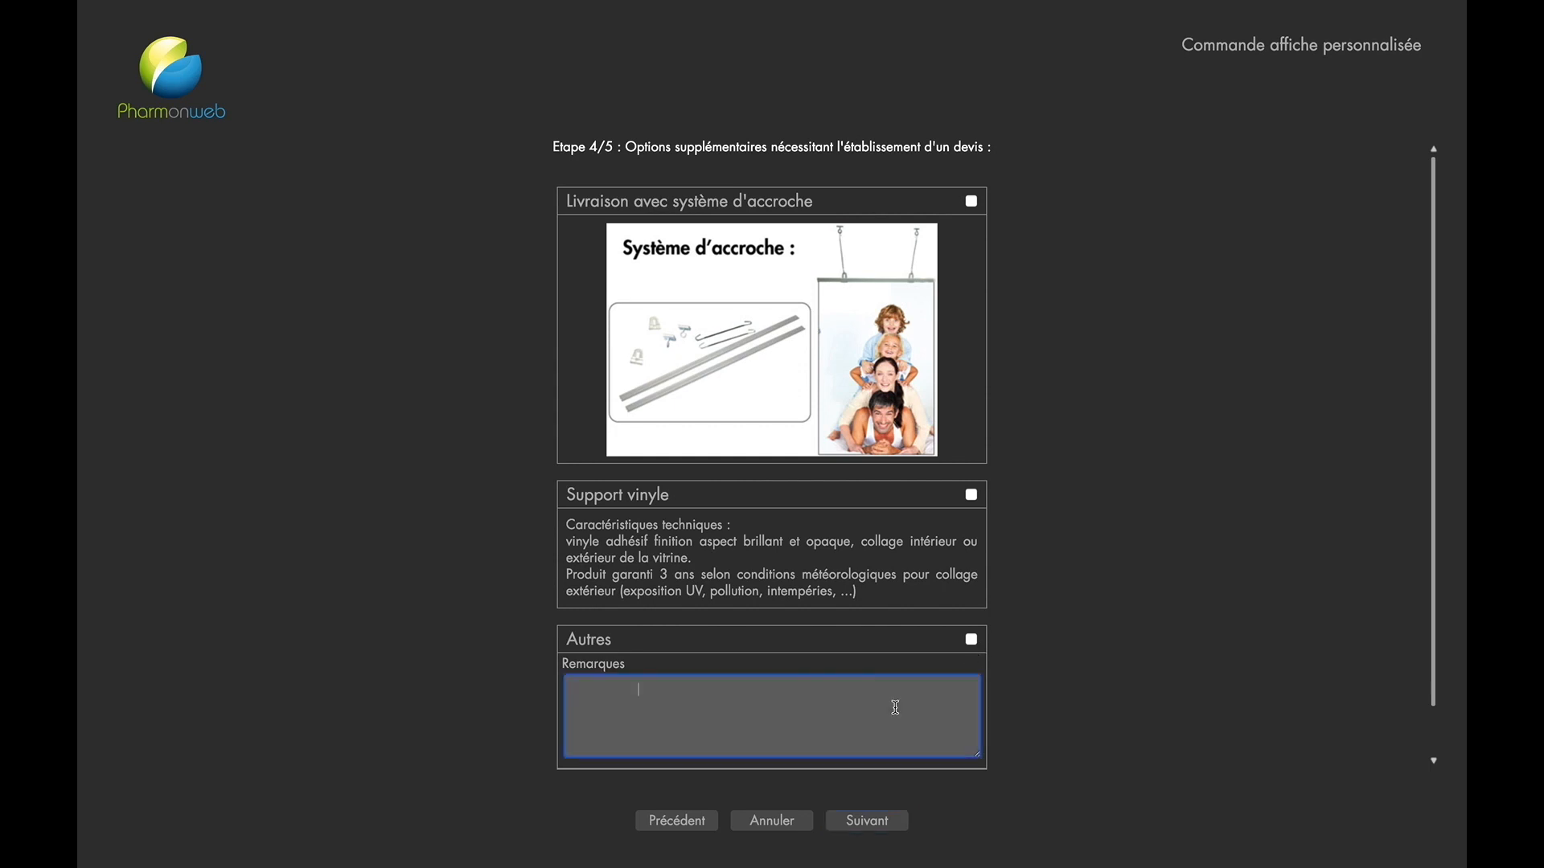
pyautogui.click(865, 828)
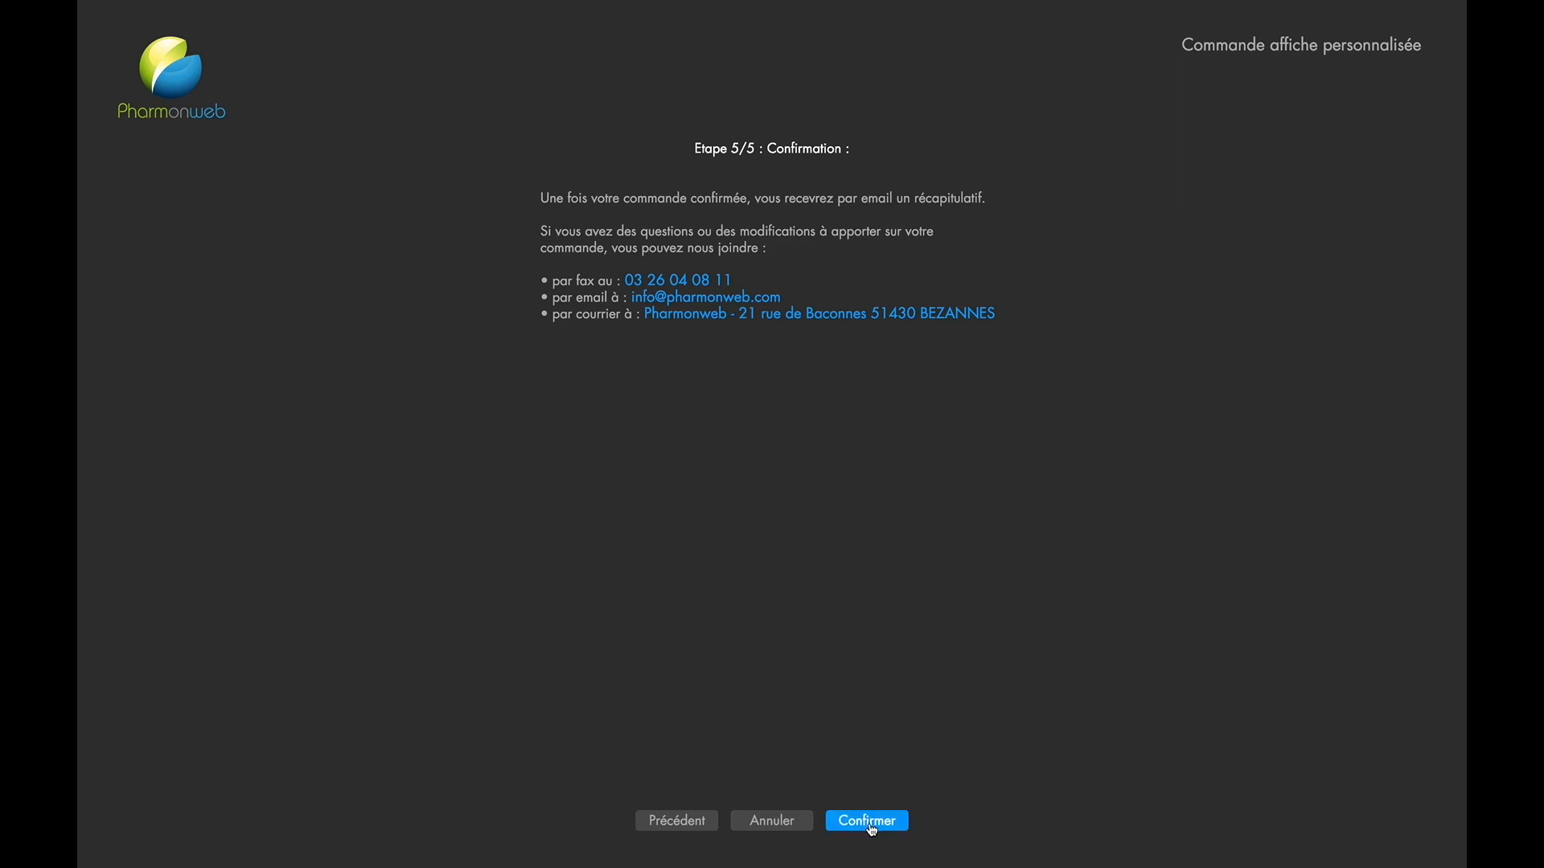
pyautogui.click(871, 821)
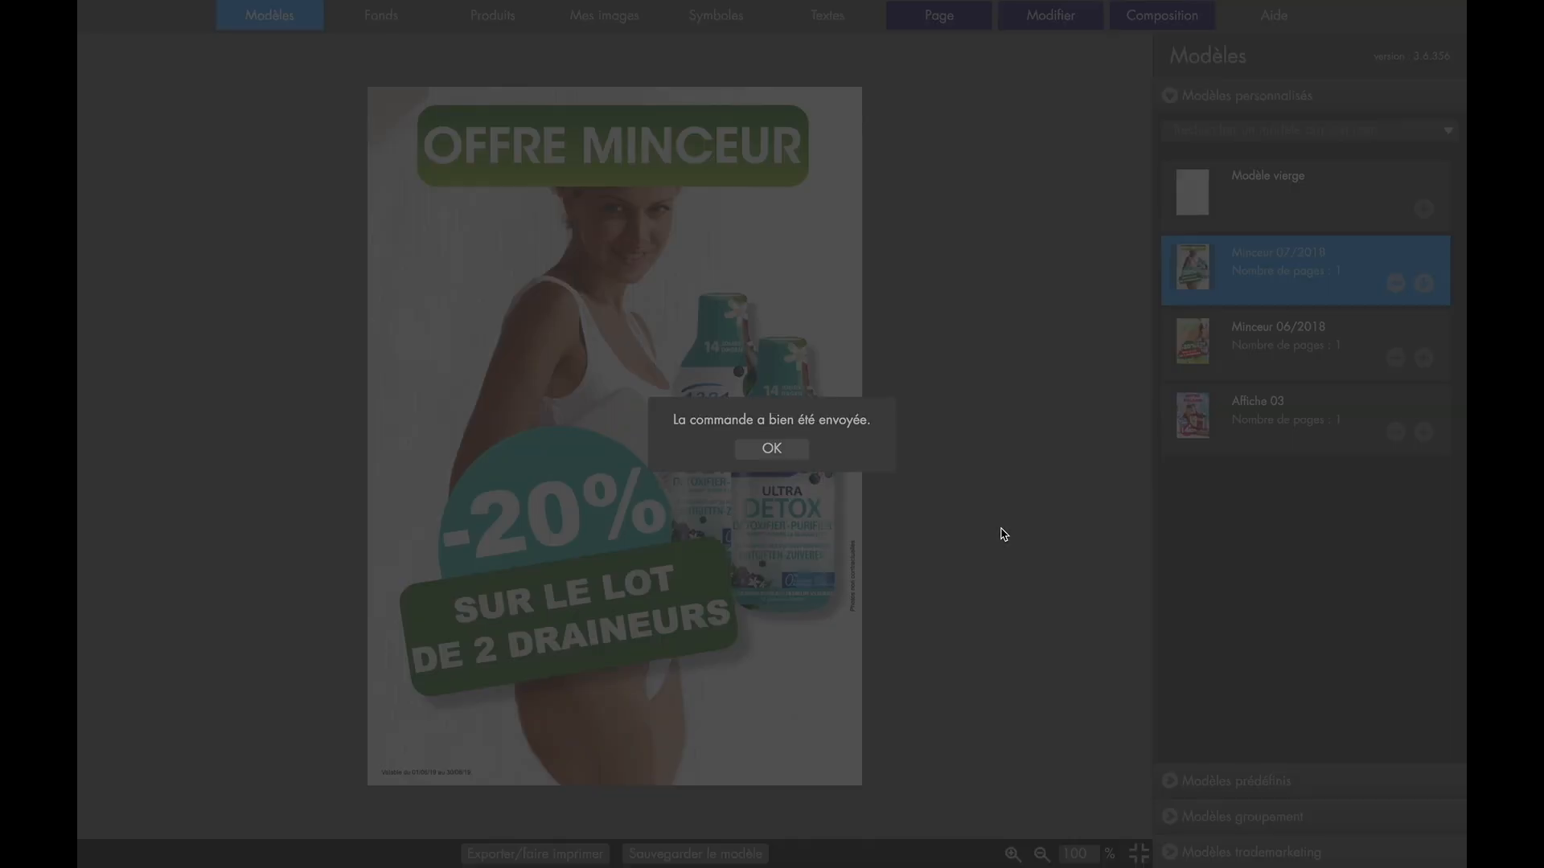
pyautogui.click(772, 449)
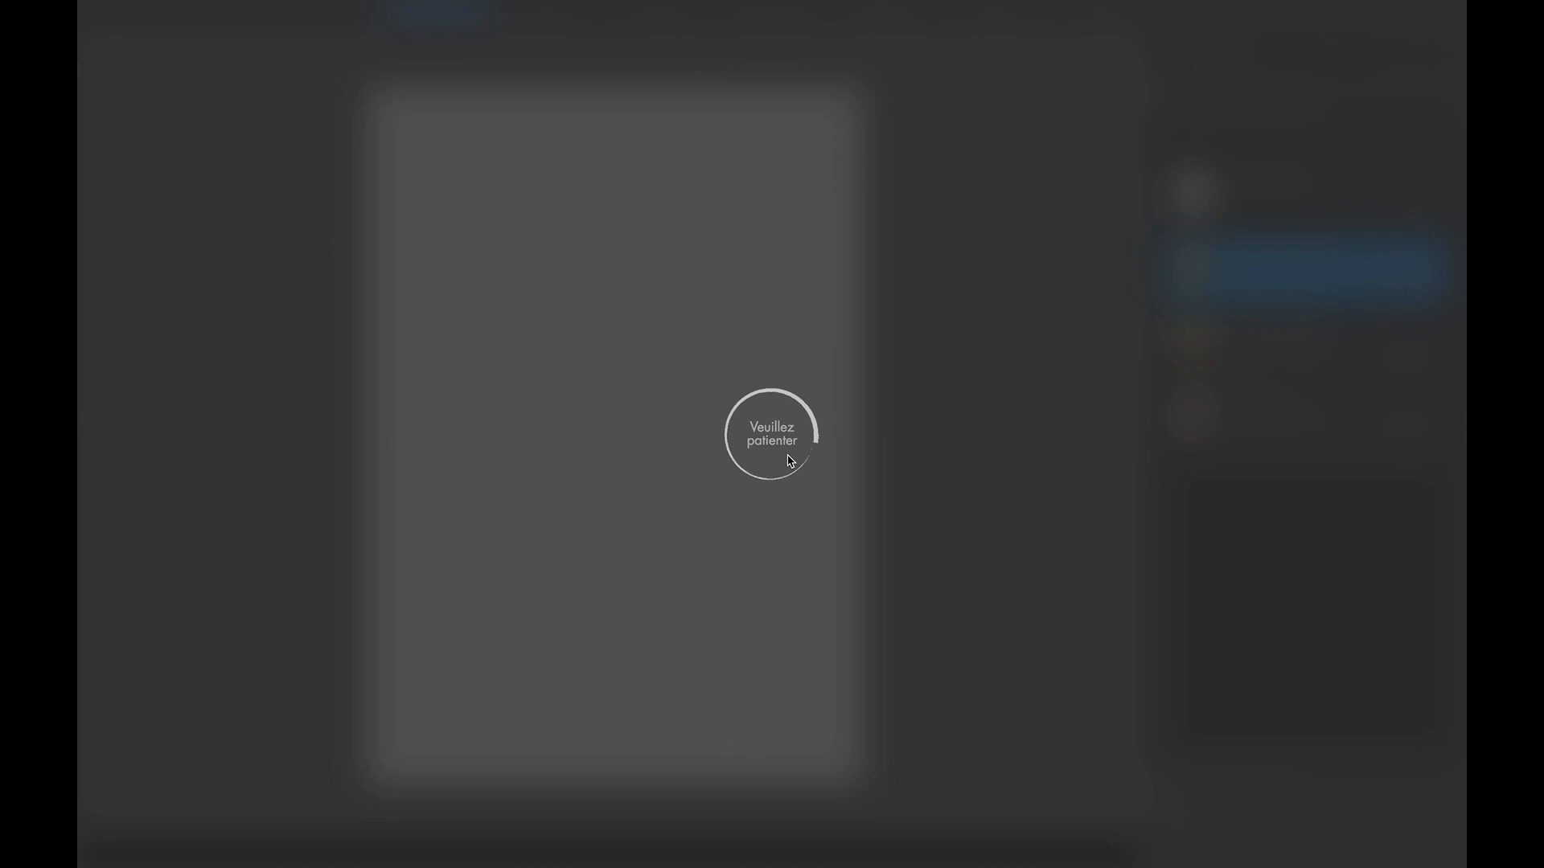